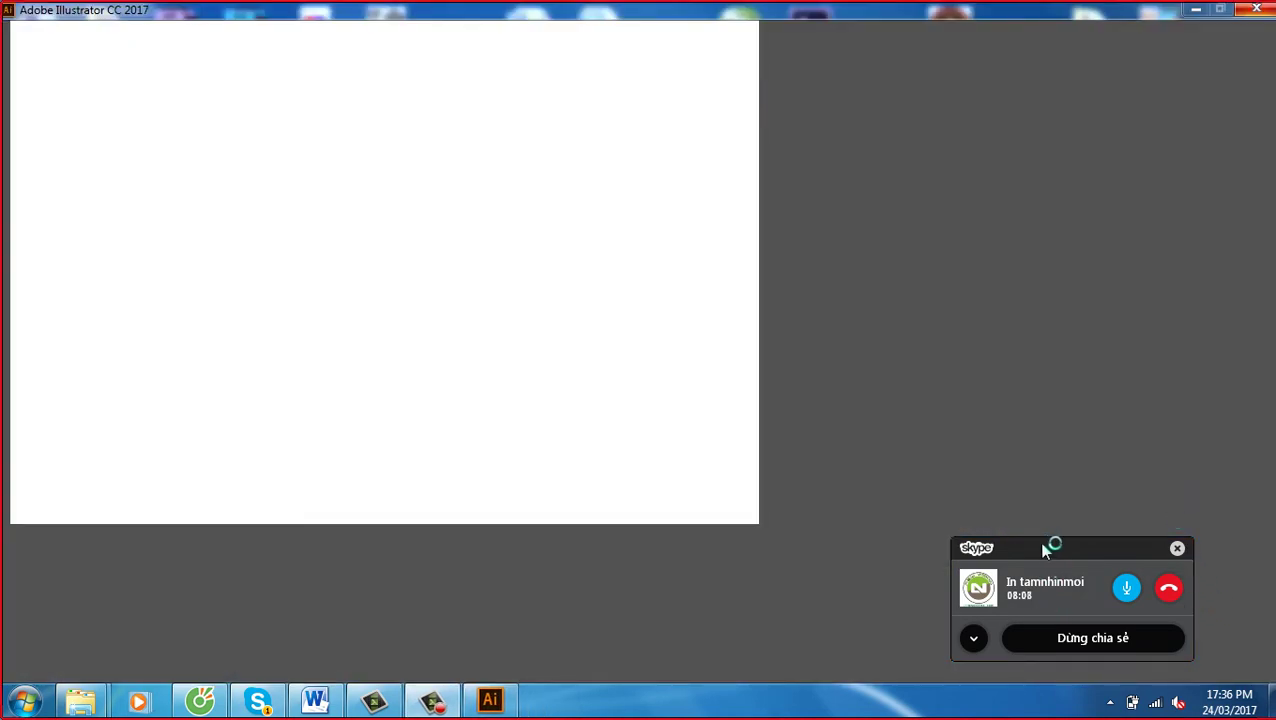
Create a new blank A4 print document (Untitled-1)
{"action": "left_click_drag", "start_coordinate": [1064, 547], "coordinate": [963, 714]}
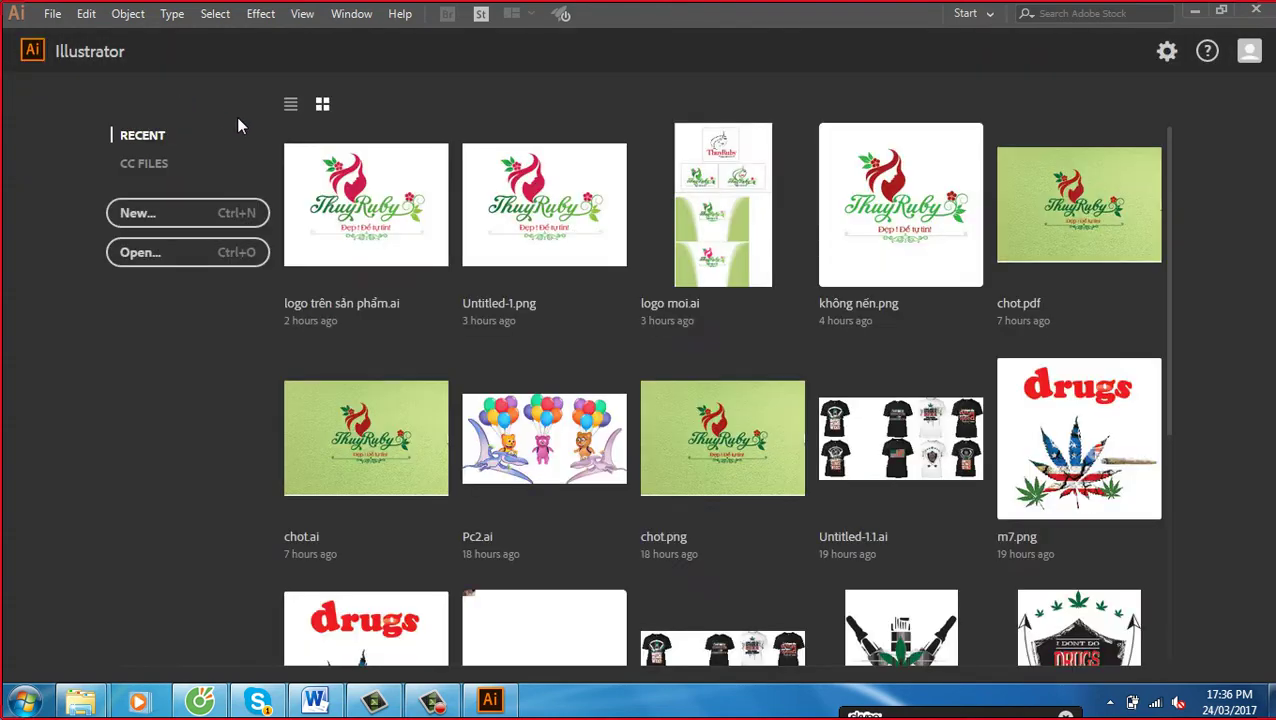
{"action": "left_click", "coordinate": [221, 214]}
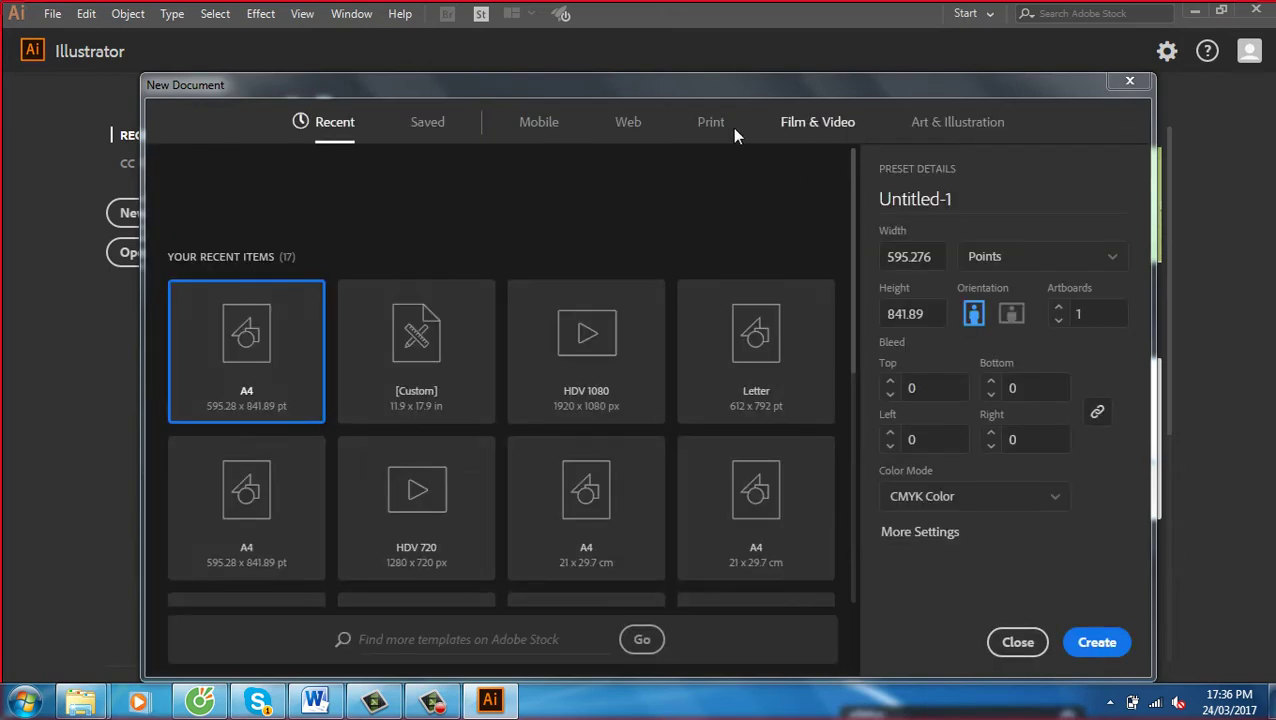
{"action": "left_click", "coordinate": [712, 128]}
{"action": "left_click", "coordinate": [432, 272]}
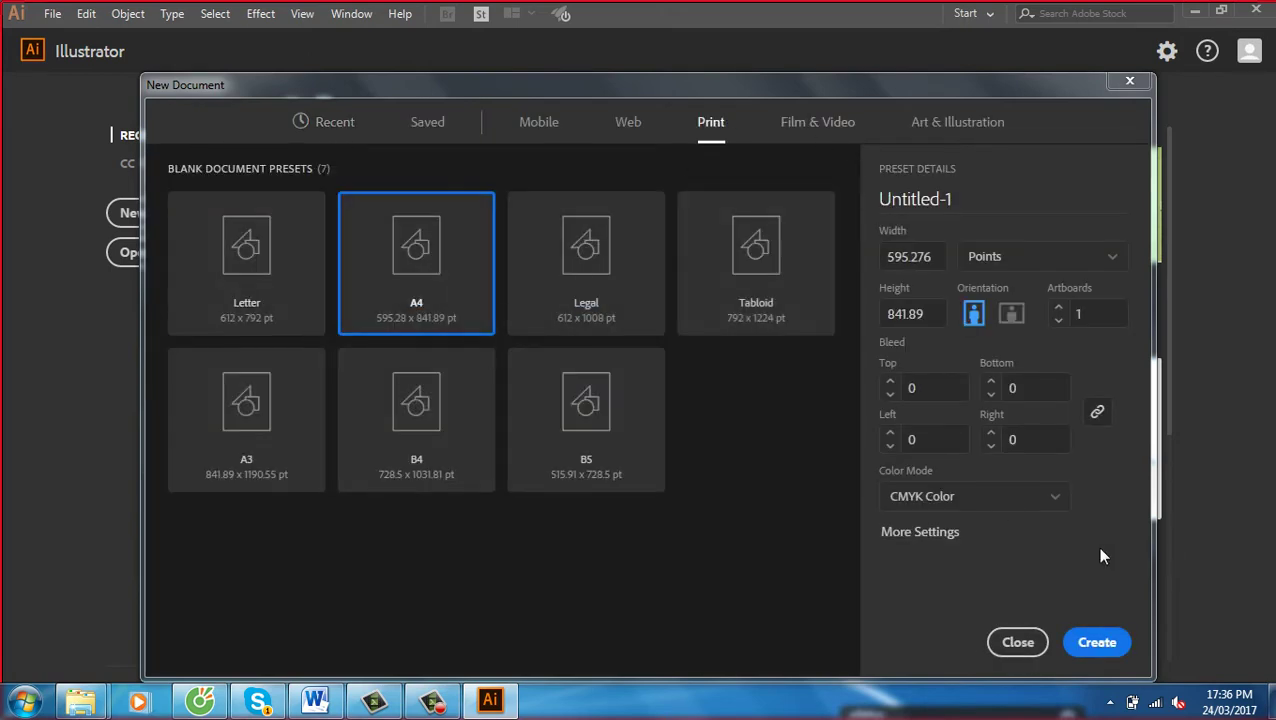
{"action": "left_click", "coordinate": [1112, 642]}
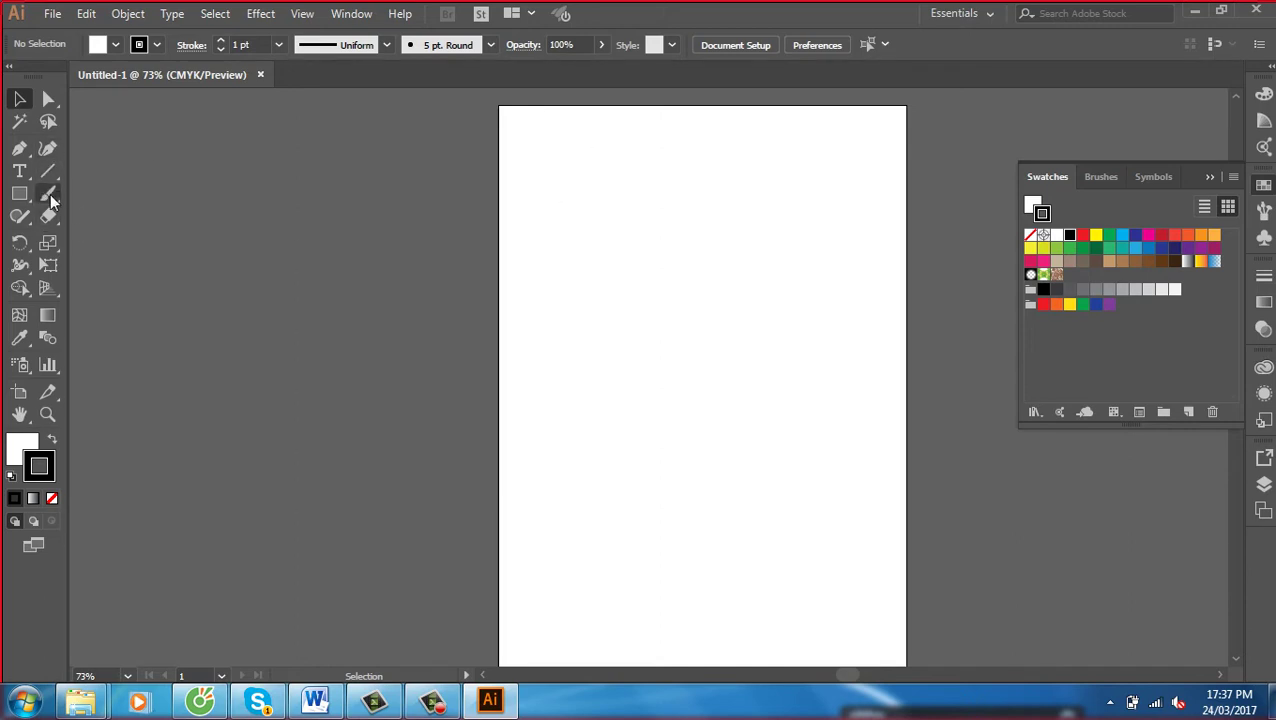
Draw a wide rectangle across the top of the page and nudge it into place
{"action": "left_click", "coordinate": [22, 196]}
{"action": "left_click_drag", "start_coordinate": [27, 200], "coordinate": [74, 191]}
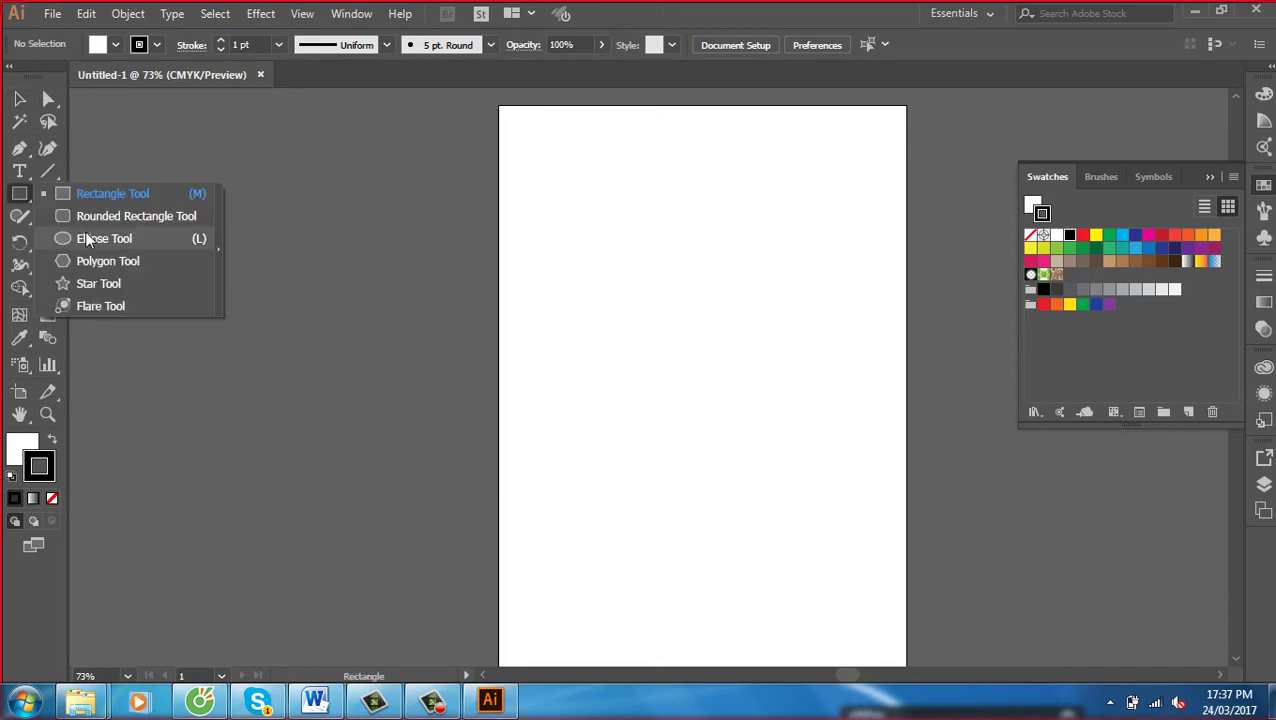
{"action": "left_click_drag", "start_coordinate": [540, 141], "coordinate": [845, 285]}
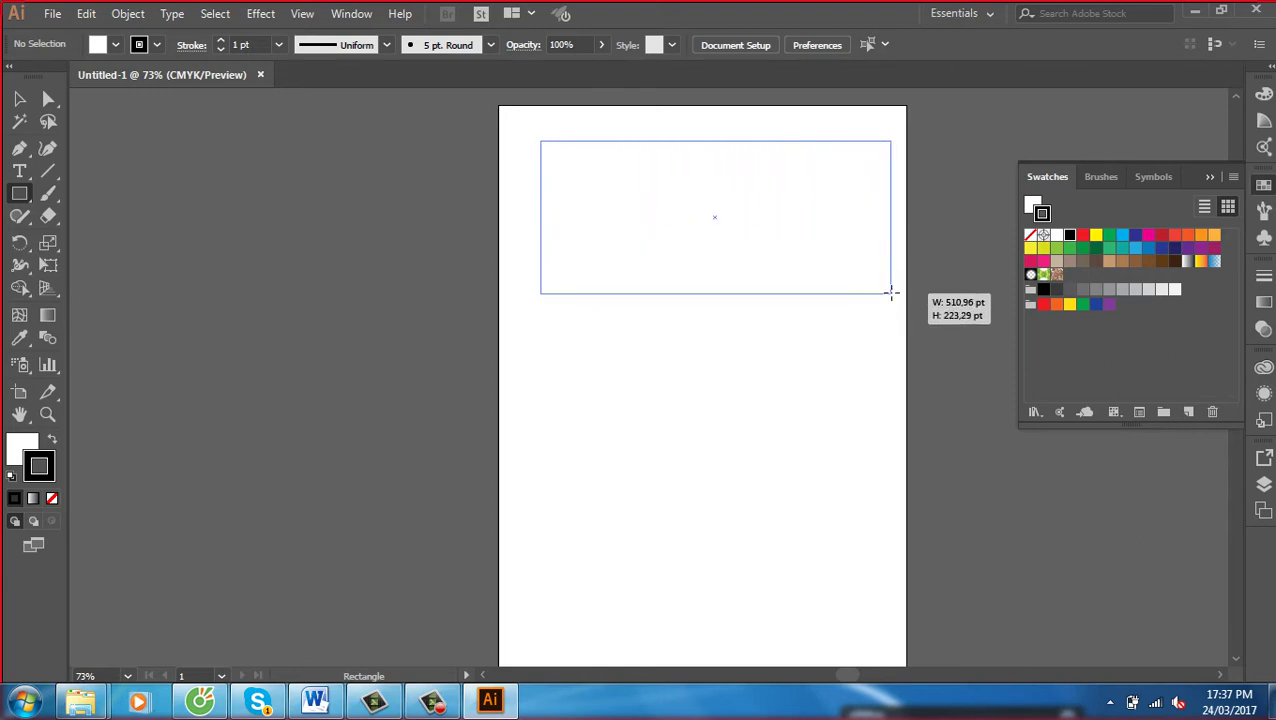
{"action": "left_click_drag", "start_coordinate": [845, 285], "coordinate": [891, 292]}
{"action": "left_click", "coordinate": [18, 100]}
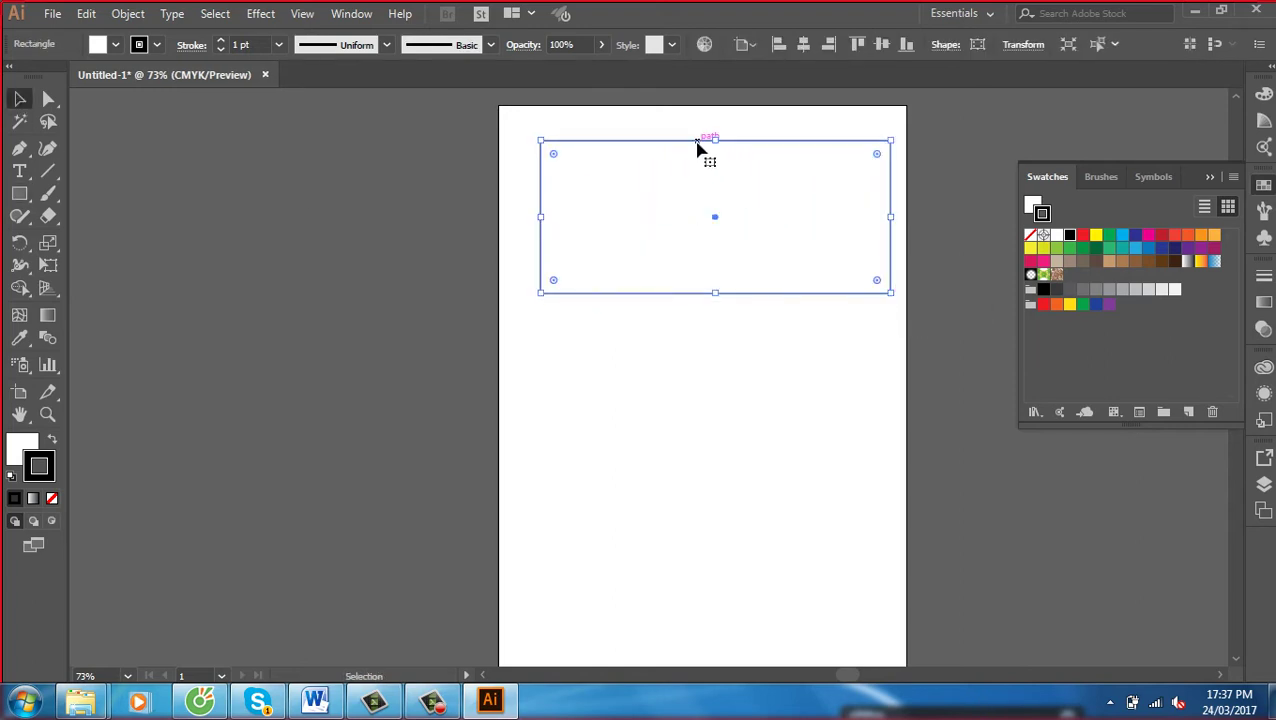
{"action": "left_click_drag", "start_coordinate": [698, 145], "coordinate": [664, 188]}
Zoom in and give the rectangle a dark navy fill with no stroke
{"action": "key", "text": "z"}
{"action": "left_click", "coordinate": [834, 299]}
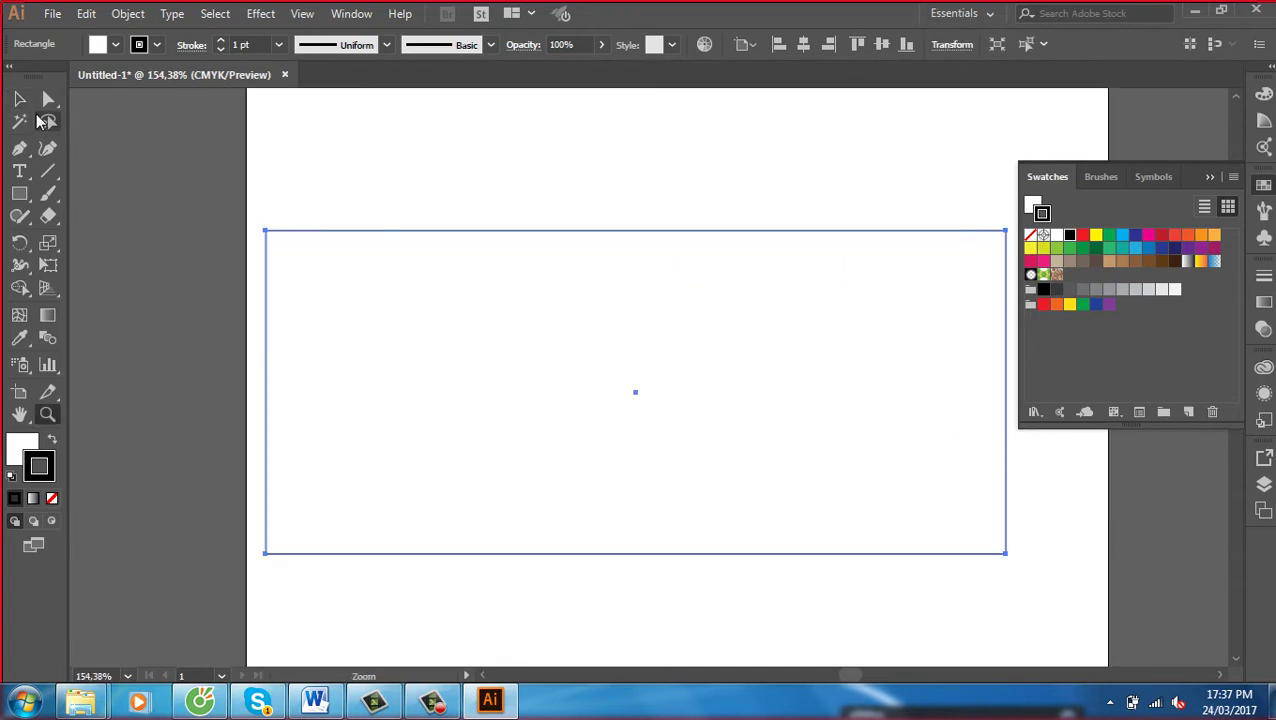
{"action": "left_click", "coordinate": [19, 99]}
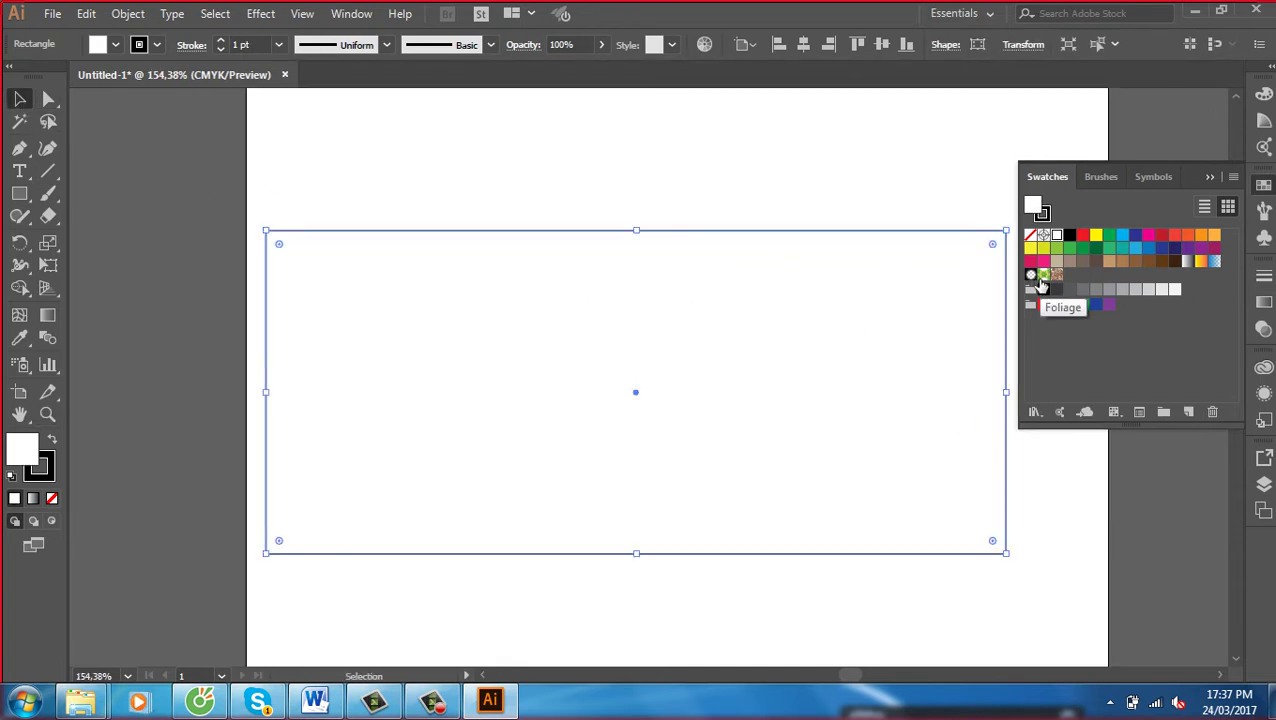
{"action": "left_click", "coordinate": [1175, 249]}
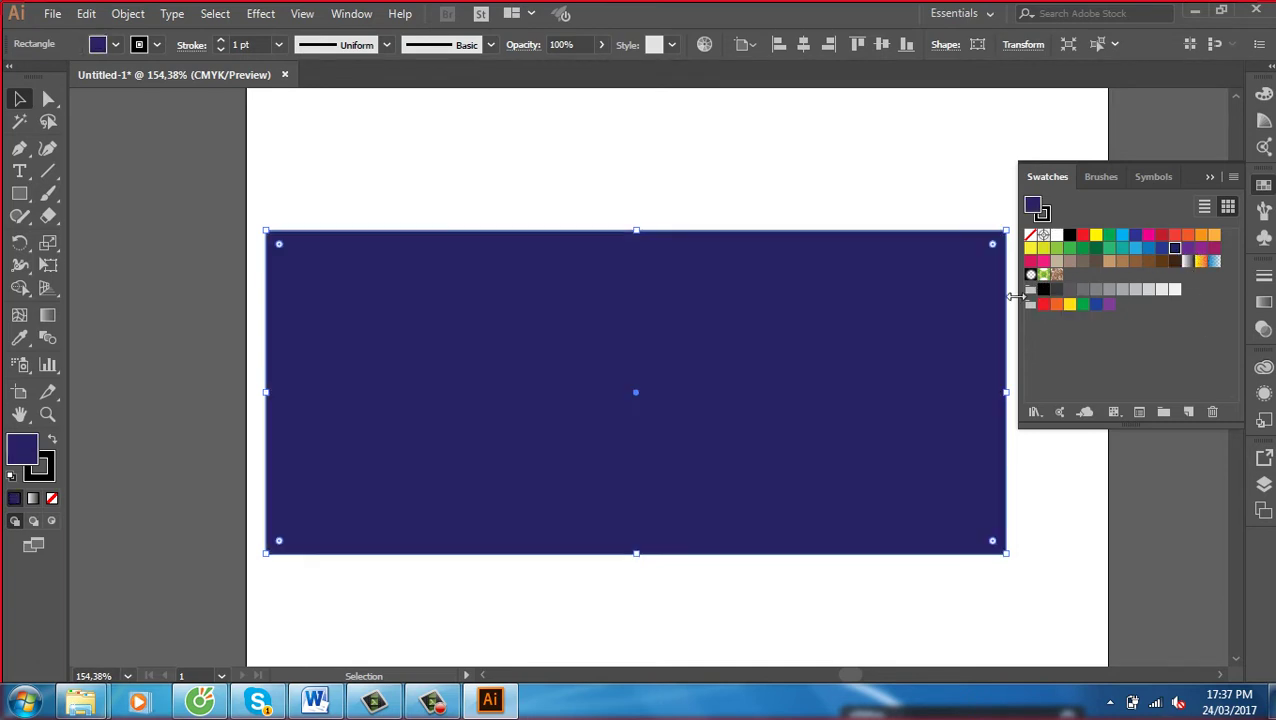
{"action": "key", "text": "x"}
{"action": "key", "text": "slash"}
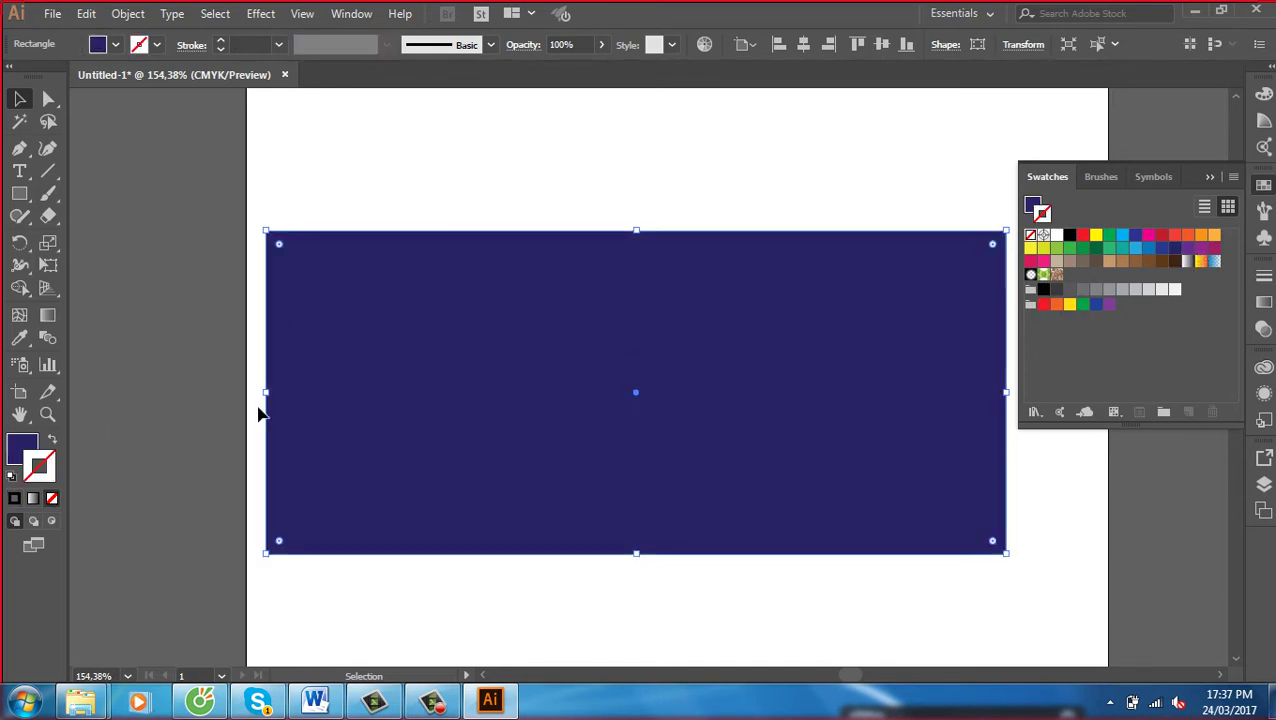
{"action": "left_click", "coordinate": [471, 194]}
Fill the front rectangle copy white, leaving the navy one as a border
{"action": "left_click", "coordinate": [508, 352]}
{"action": "key", "text": "x"}
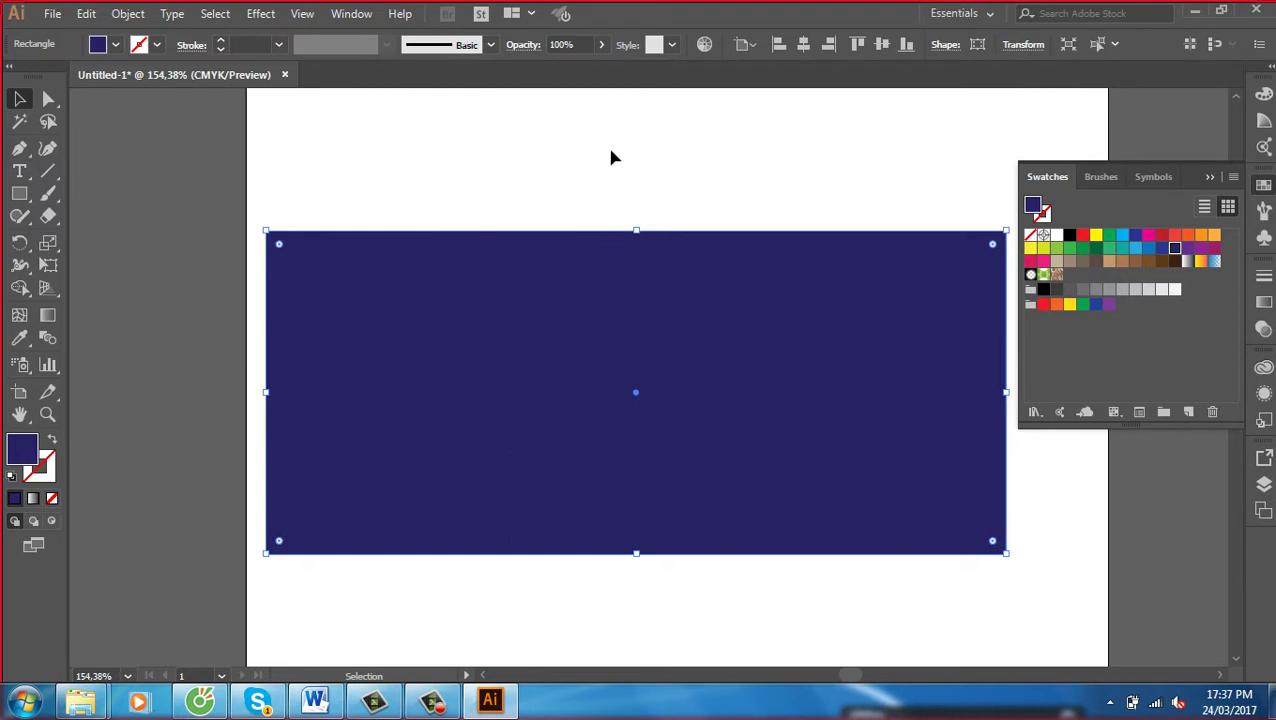
{"action": "left_click", "coordinate": [610, 156]}
{"action": "left_click", "coordinate": [609, 340], "text": "ctrl"}
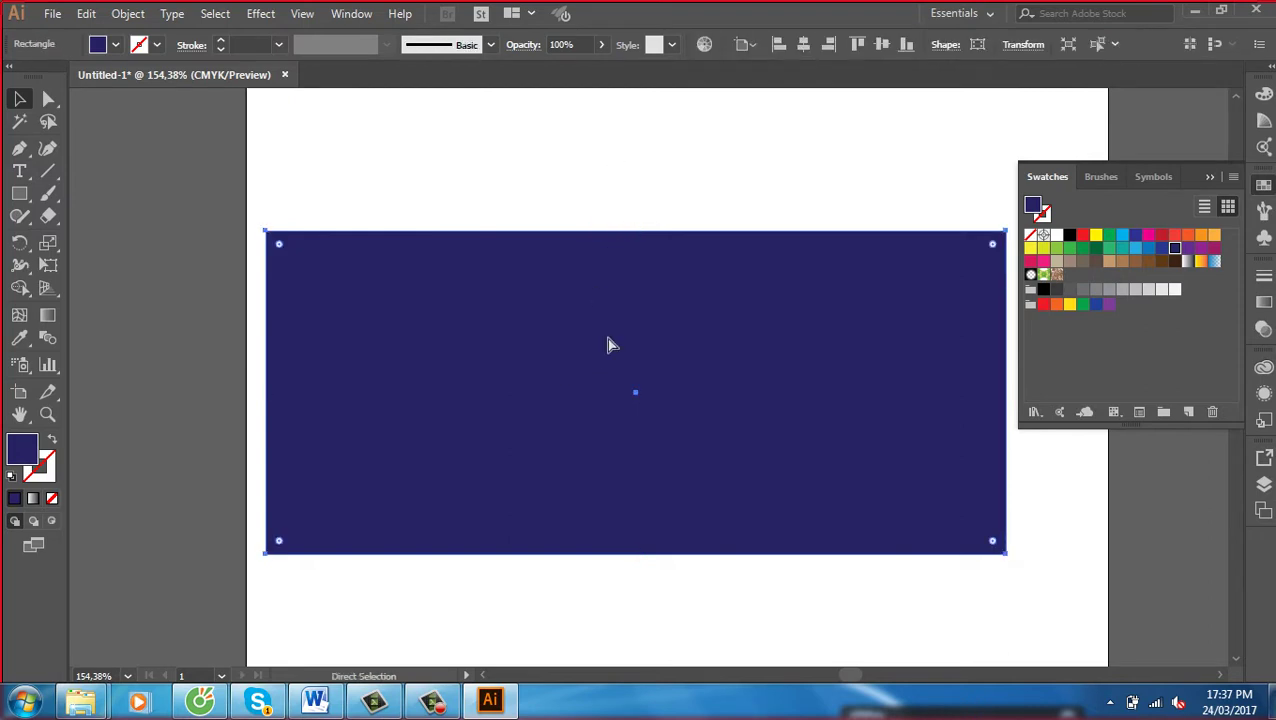
{"action": "left_click", "coordinate": [1009, 228]}
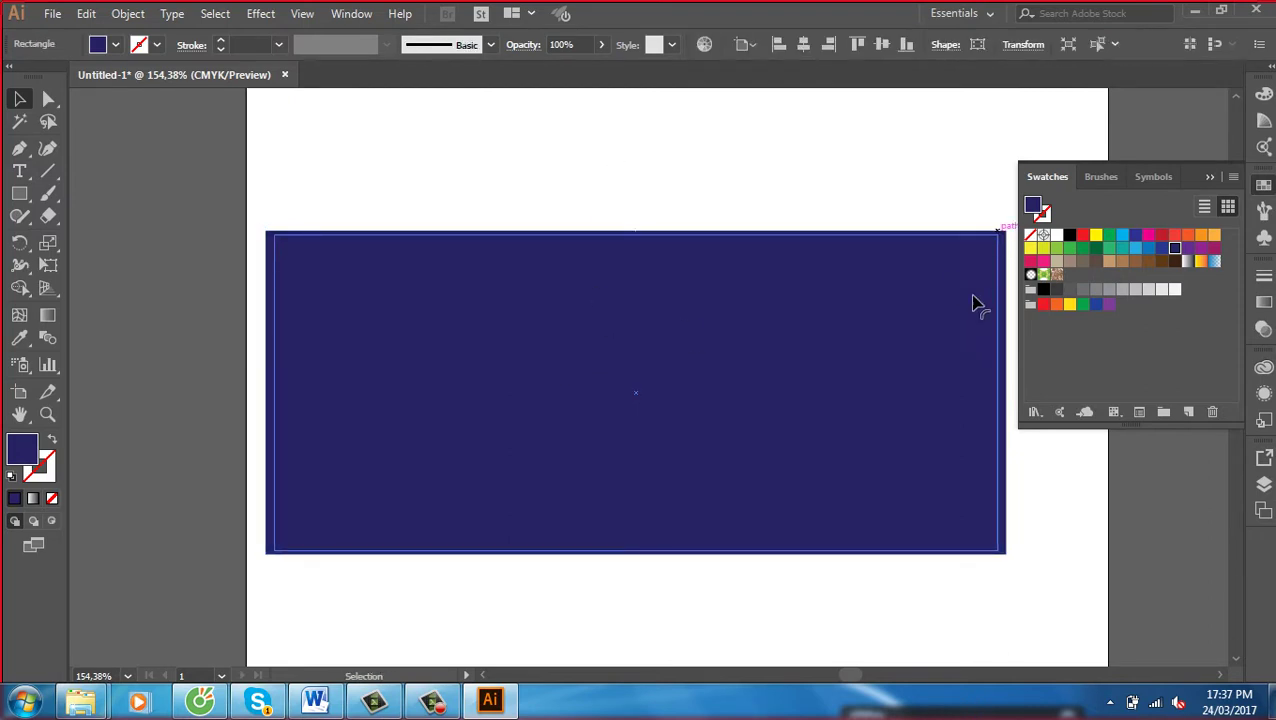
{"action": "left_click", "coordinate": [766, 387]}
{"action": "left_click", "coordinate": [1056, 234]}
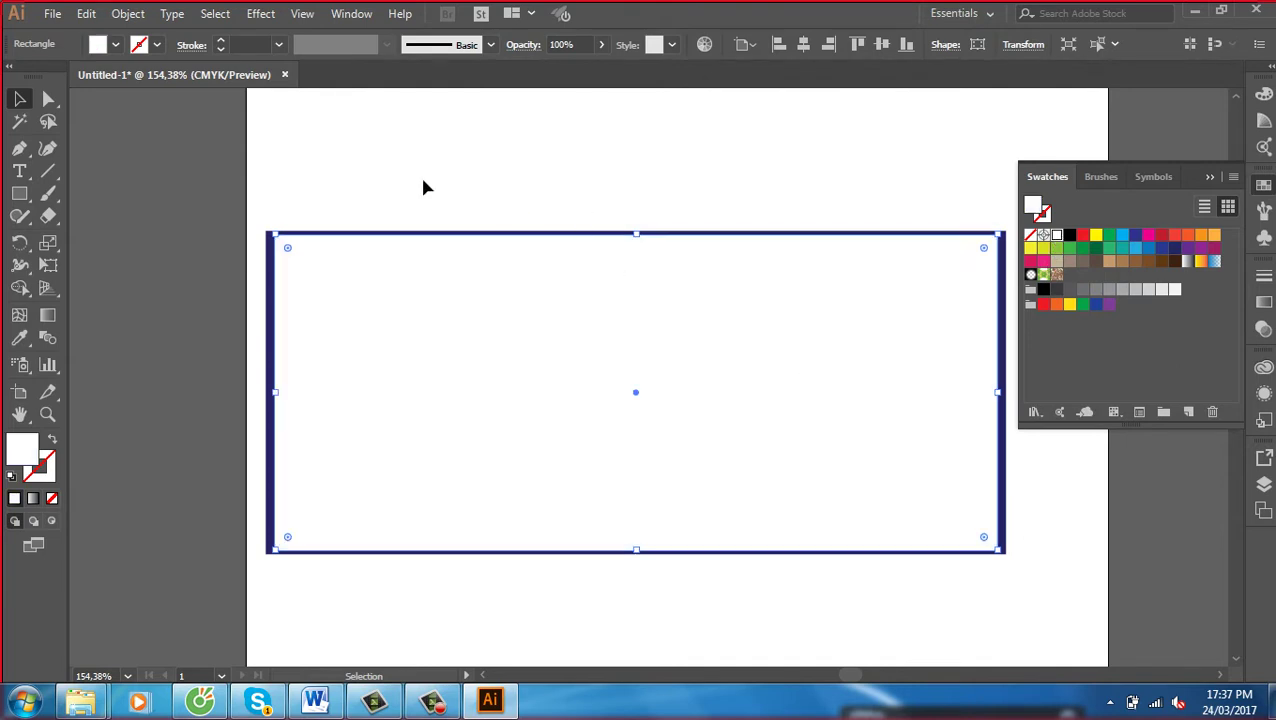
Set Split Into Grid, with preview on, to 5 rows and 9 columns
{"action": "left_click", "coordinate": [128, 22]}
{"action": "mouse_move", "coordinate": [197, 401]}
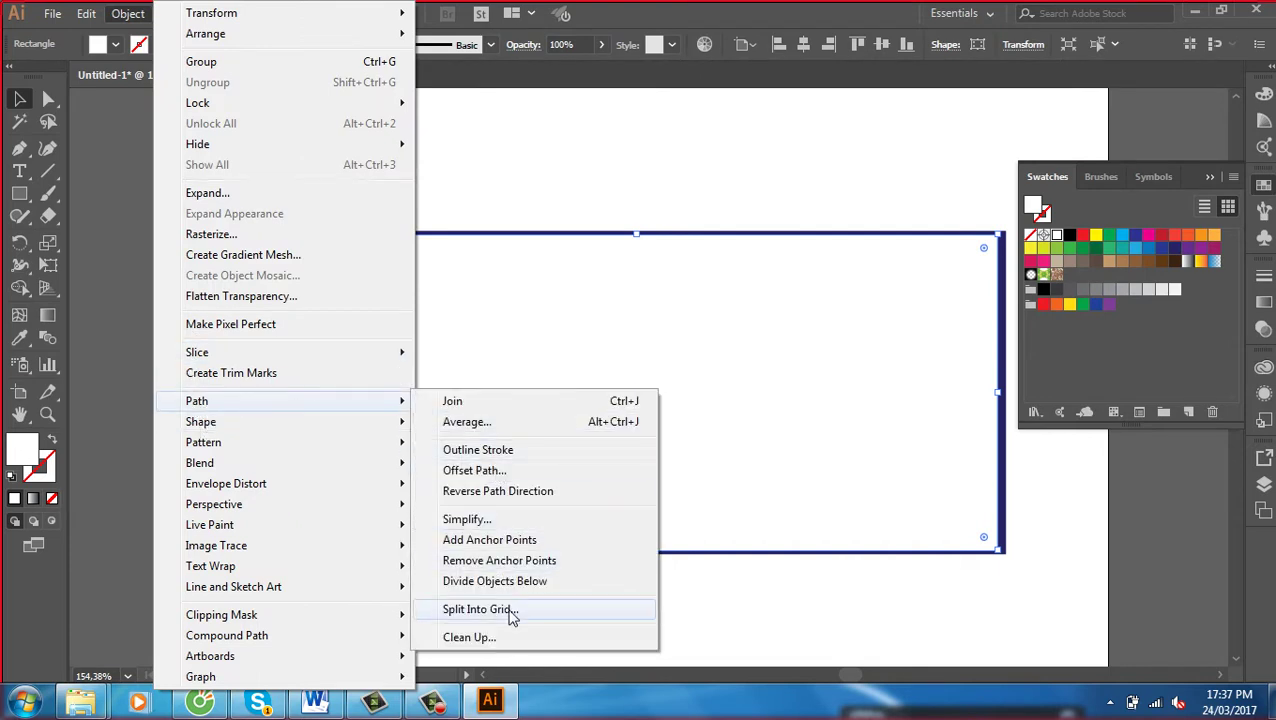
{"action": "left_click", "coordinate": [512, 609]}
{"action": "left_click", "coordinate": [872, 332]}
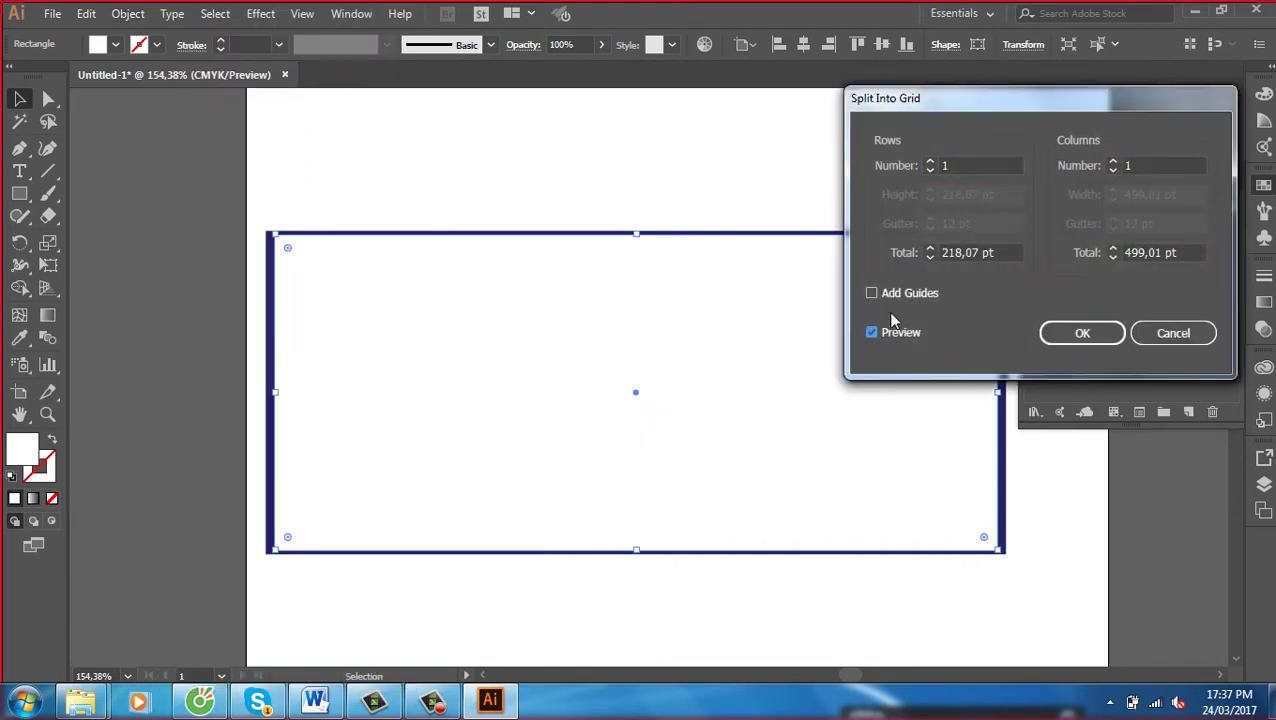
{"action": "left_click", "coordinate": [940, 164]}
{"action": "left_click", "coordinate": [930, 162]}
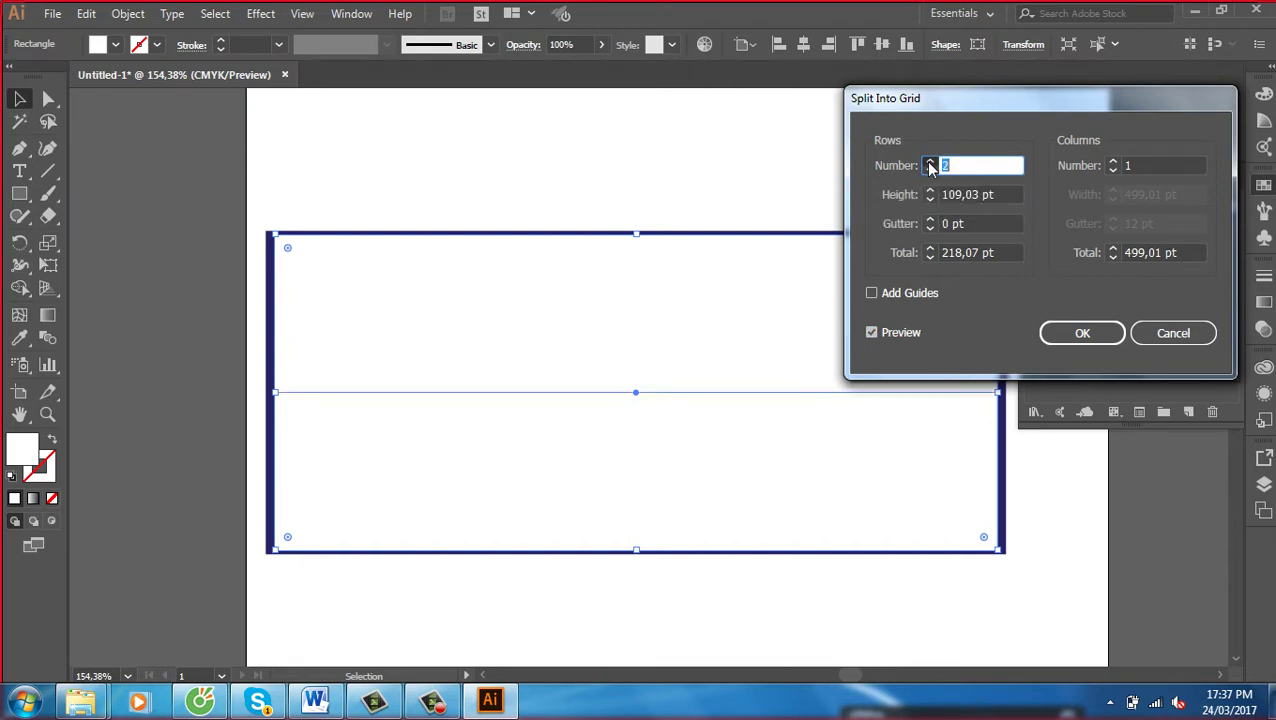
{"action": "left_click", "coordinate": [930, 162]}
{"action": "left_click", "coordinate": [930, 162]}
{"action": "left_click", "coordinate": [930, 162]}
{"action": "left_click", "coordinate": [930, 162]}
{"action": "left_click", "coordinate": [1112, 163]}
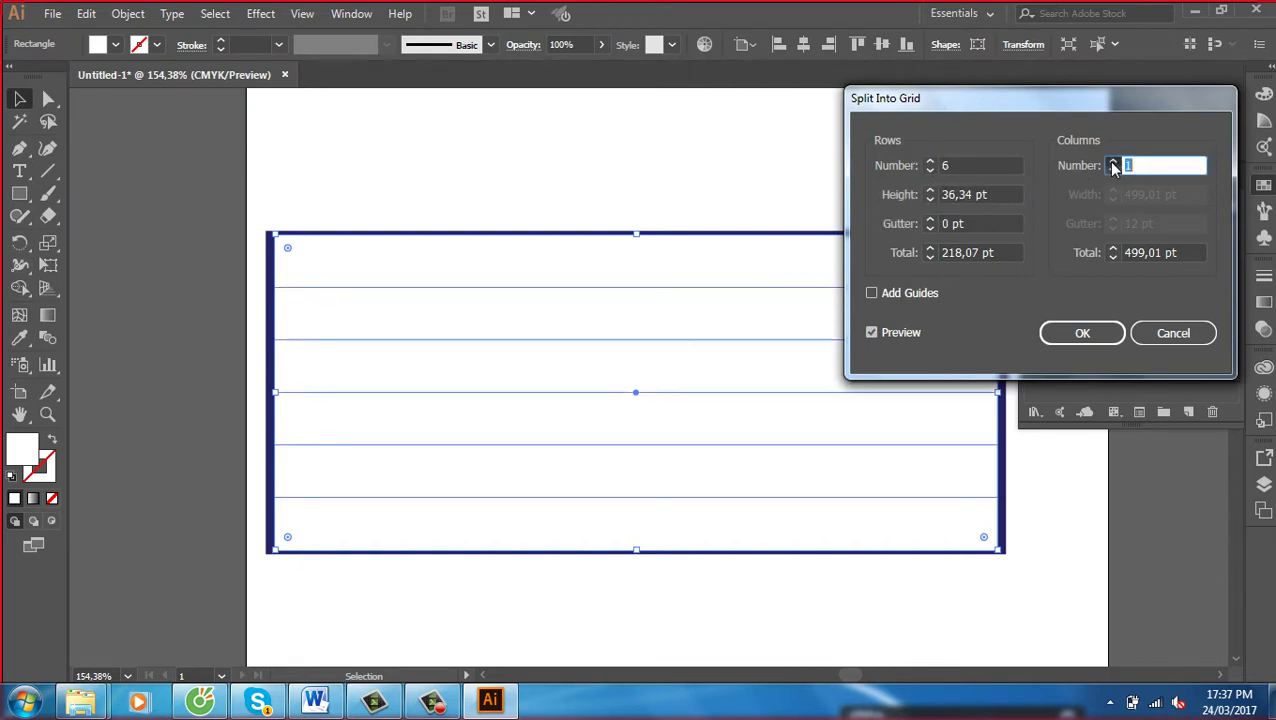
{"action": "left_click", "coordinate": [1112, 163]}
{"action": "left_click", "coordinate": [1112, 163]}
{"action": "left_click", "coordinate": [1112, 163]}
{"action": "left_click", "coordinate": [1112, 163]}
{"action": "left_click", "coordinate": [1112, 163]}
{"action": "left_click", "coordinate": [1112, 163]}
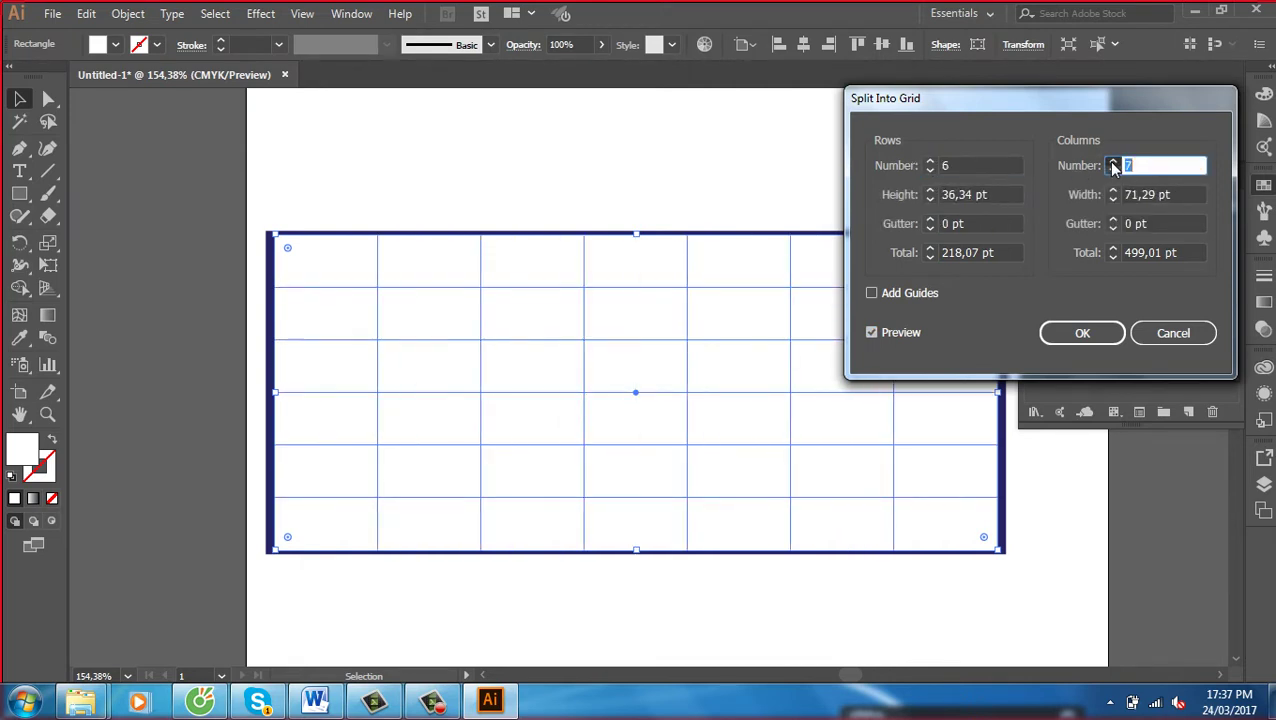
{"action": "left_click", "coordinate": [930, 169]}
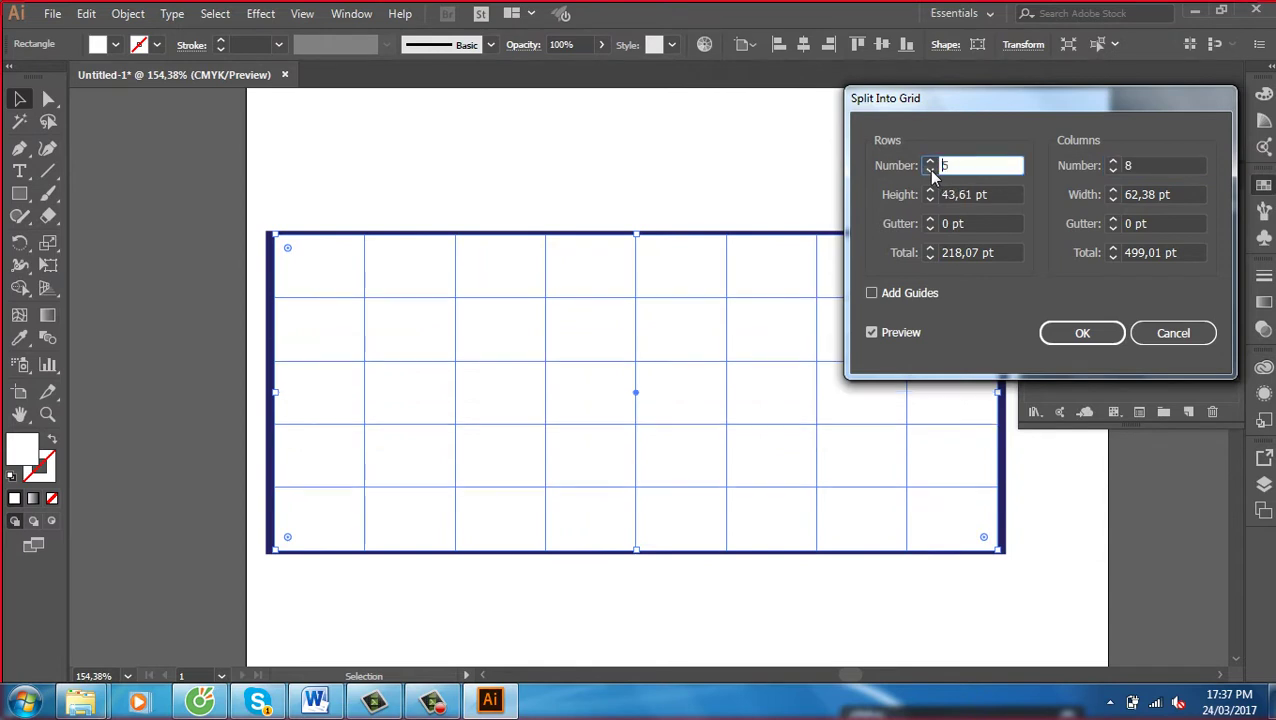
{"action": "left_click", "coordinate": [1112, 162]}
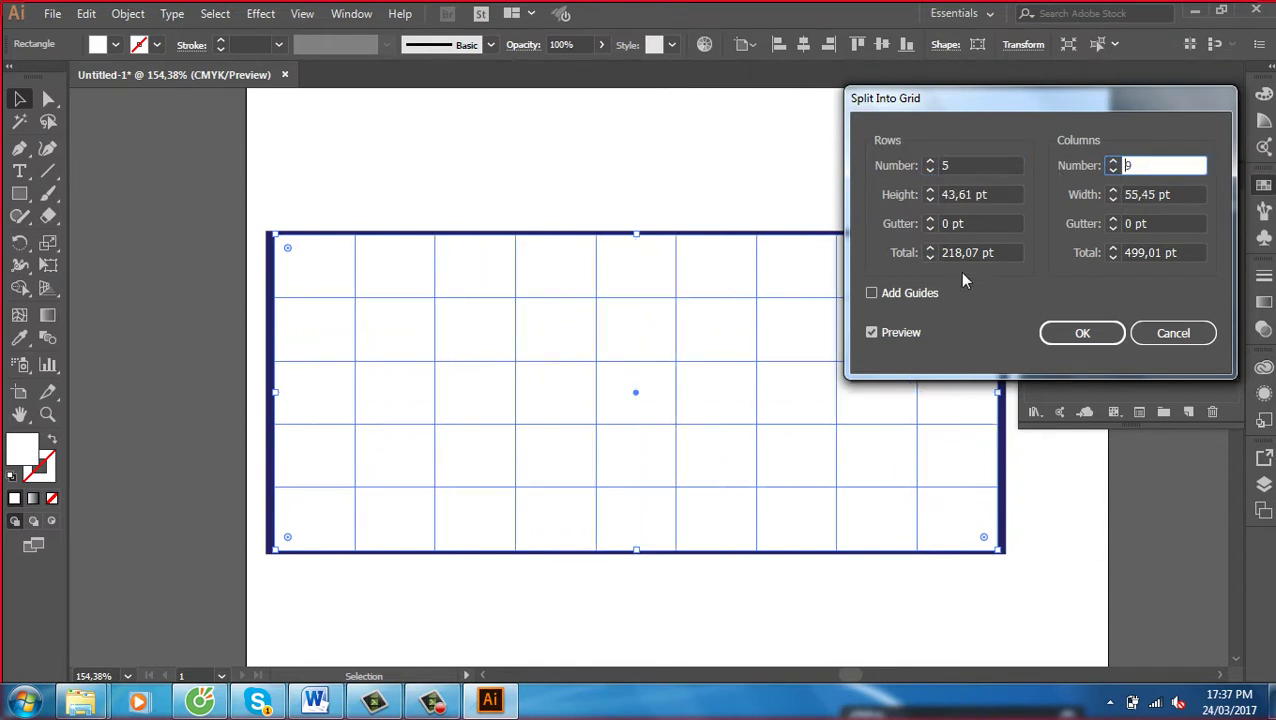
Set both row and column gutters to 2 pt and apply the grid split
{"action": "left_click", "coordinate": [1111, 220]}
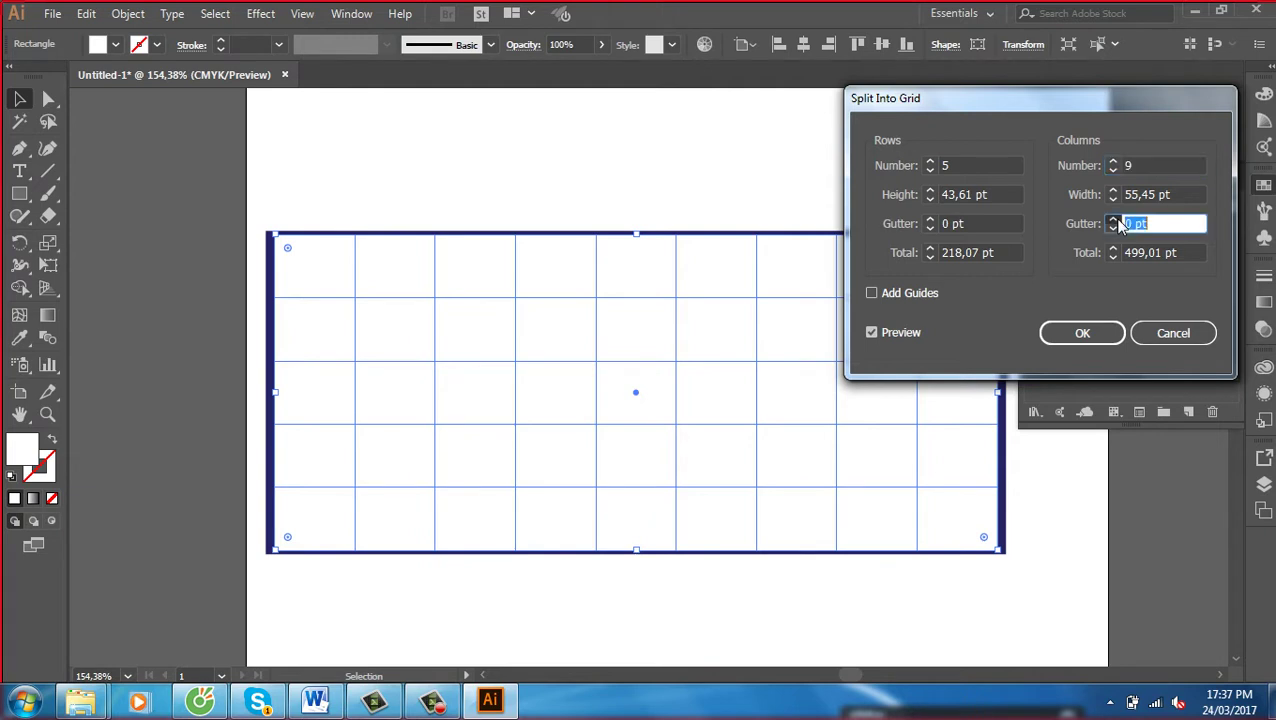
{"action": "left_click", "coordinate": [930, 219]}
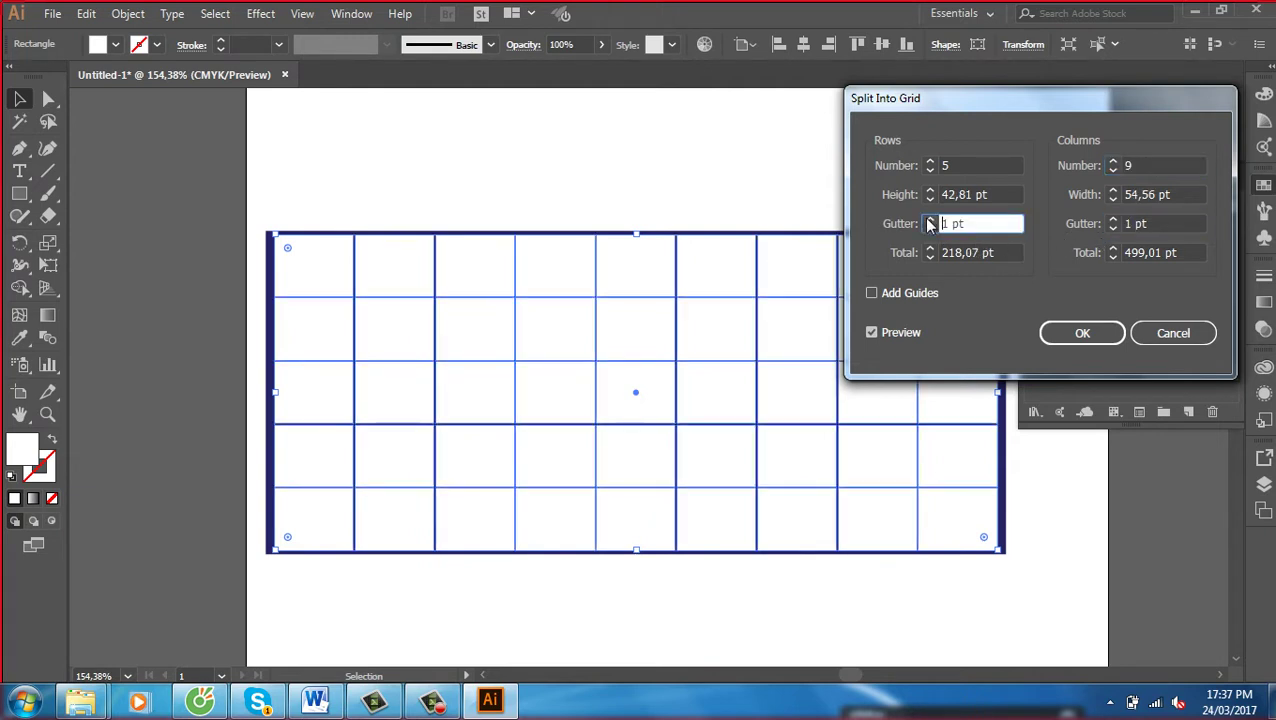
{"action": "left_click", "coordinate": [1112, 219]}
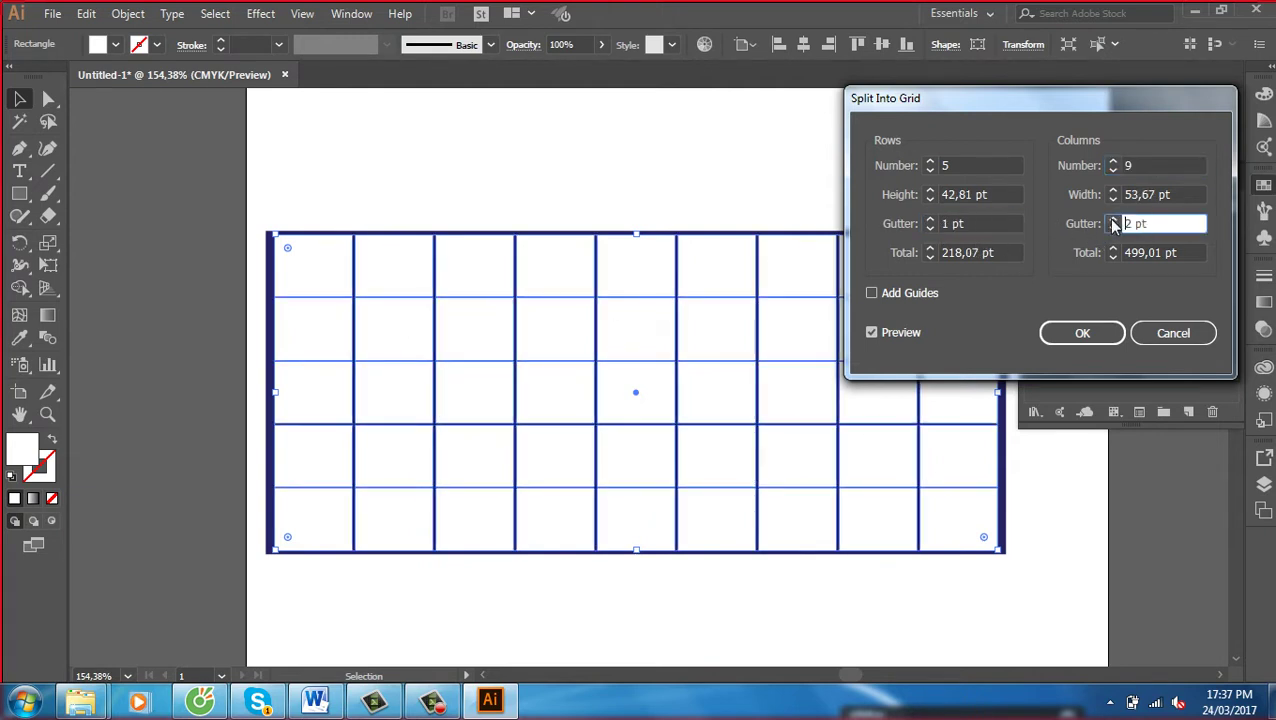
{"action": "left_click", "coordinate": [930, 219]}
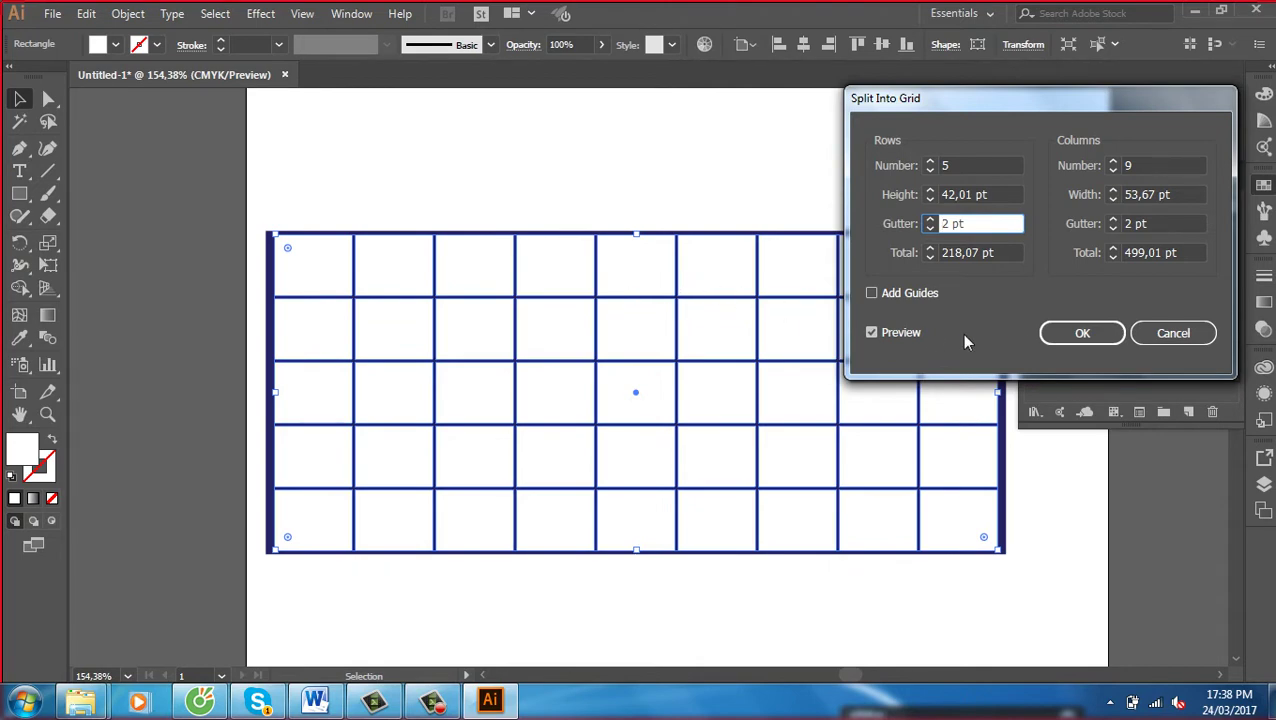
{"action": "left_click", "coordinate": [1077, 333]}
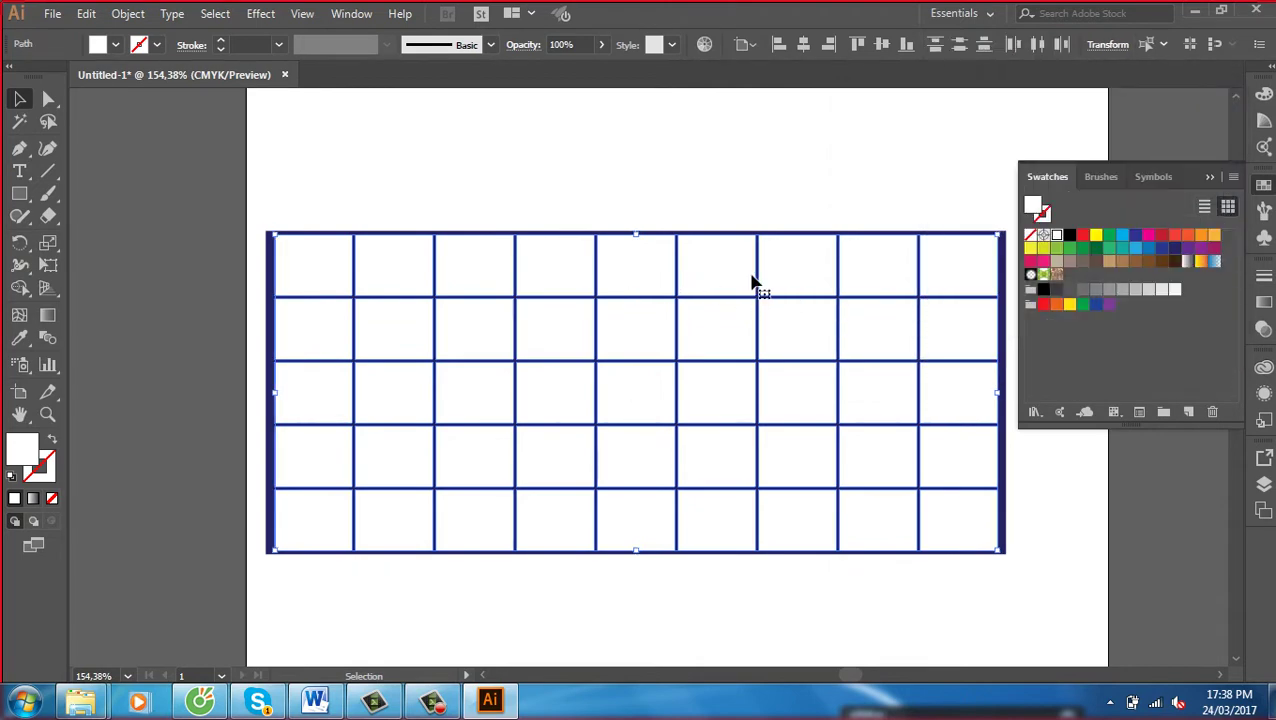
Apply a 5 pt Round Corners effect to the grid cells and select the grid group
{"action": "left_click", "coordinate": [268, 16]}
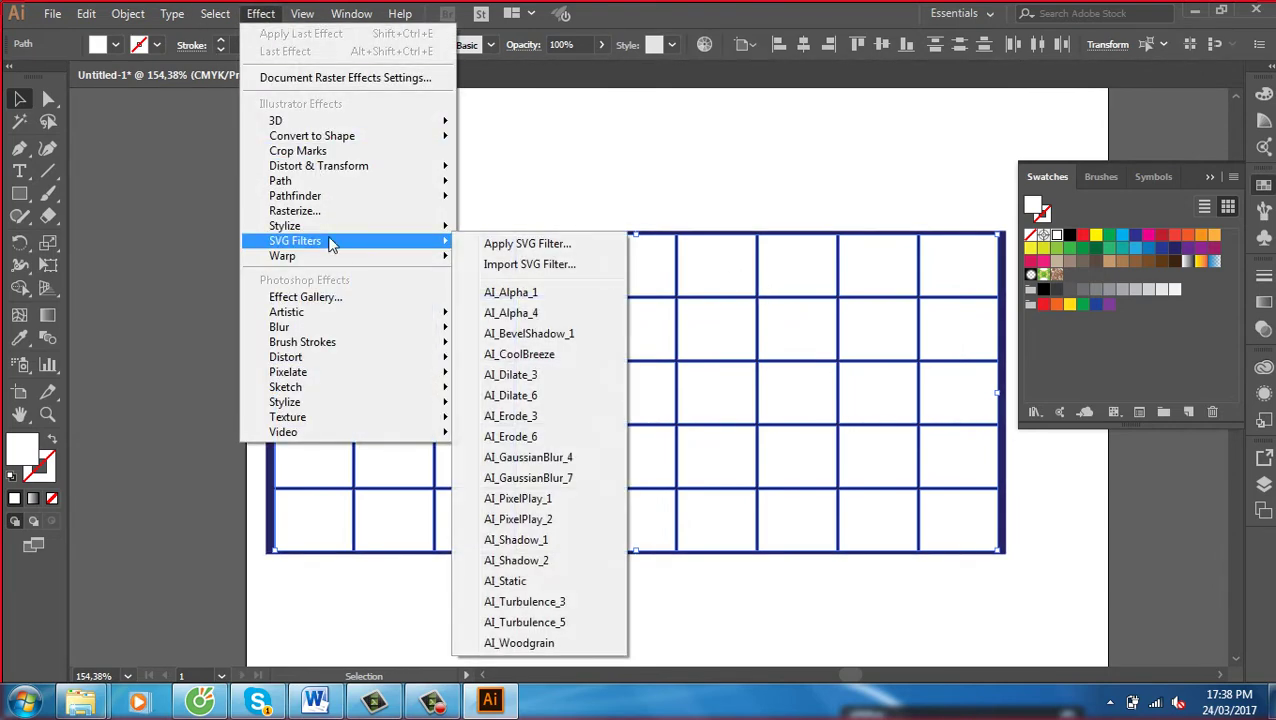
{"action": "mouse_move", "coordinate": [284, 226]}
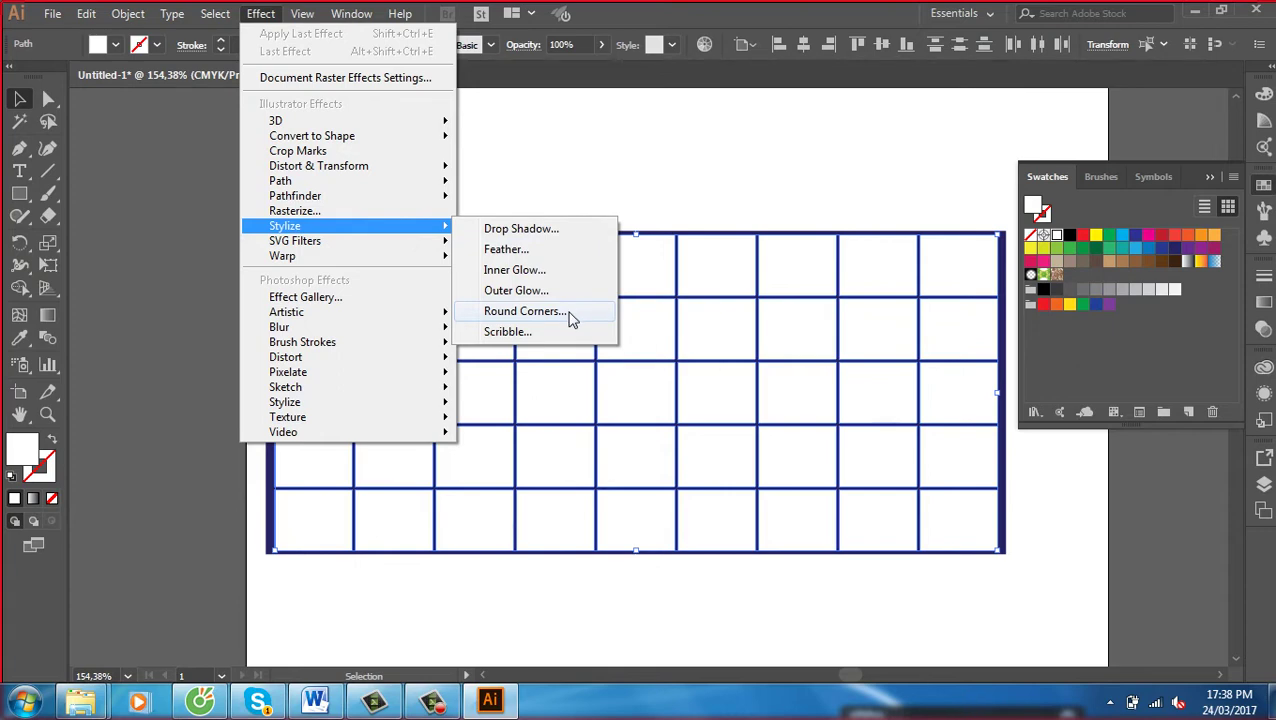
{"action": "left_click", "coordinate": [571, 318]}
{"action": "left_click", "coordinate": [1048, 267]}
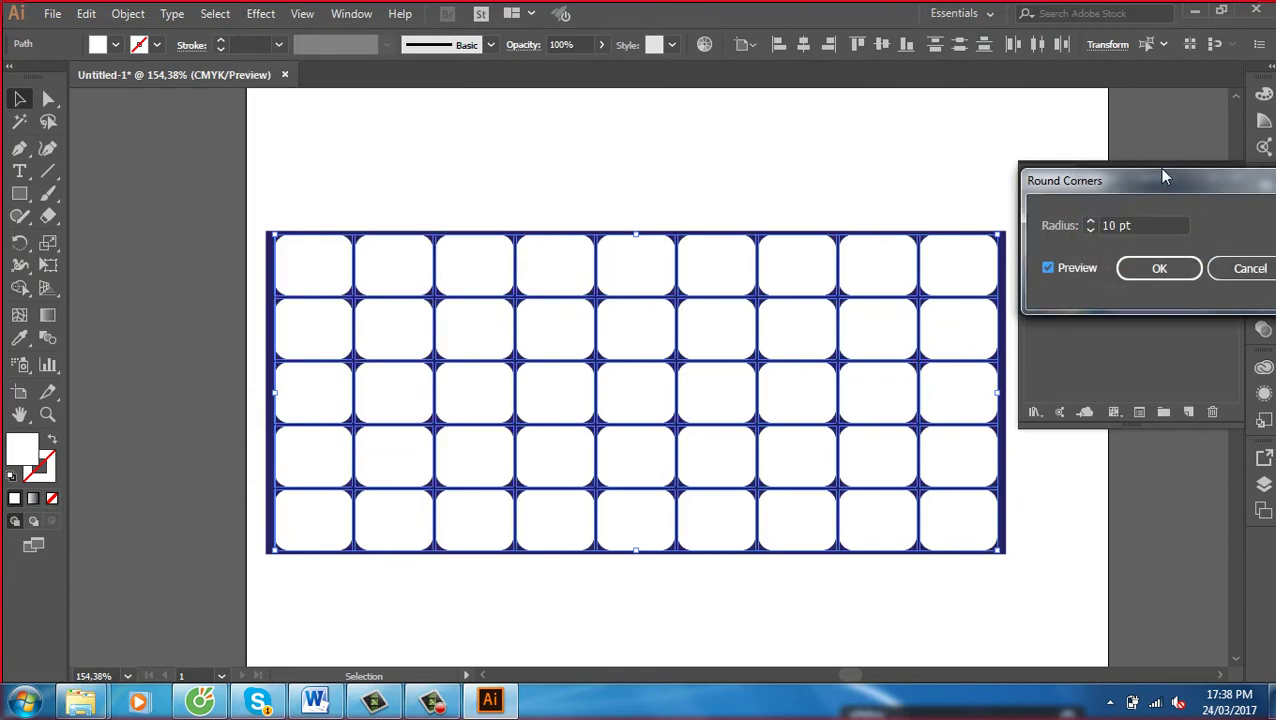
{"action": "left_click_drag", "start_coordinate": [1166, 176], "coordinate": [921, 102]}
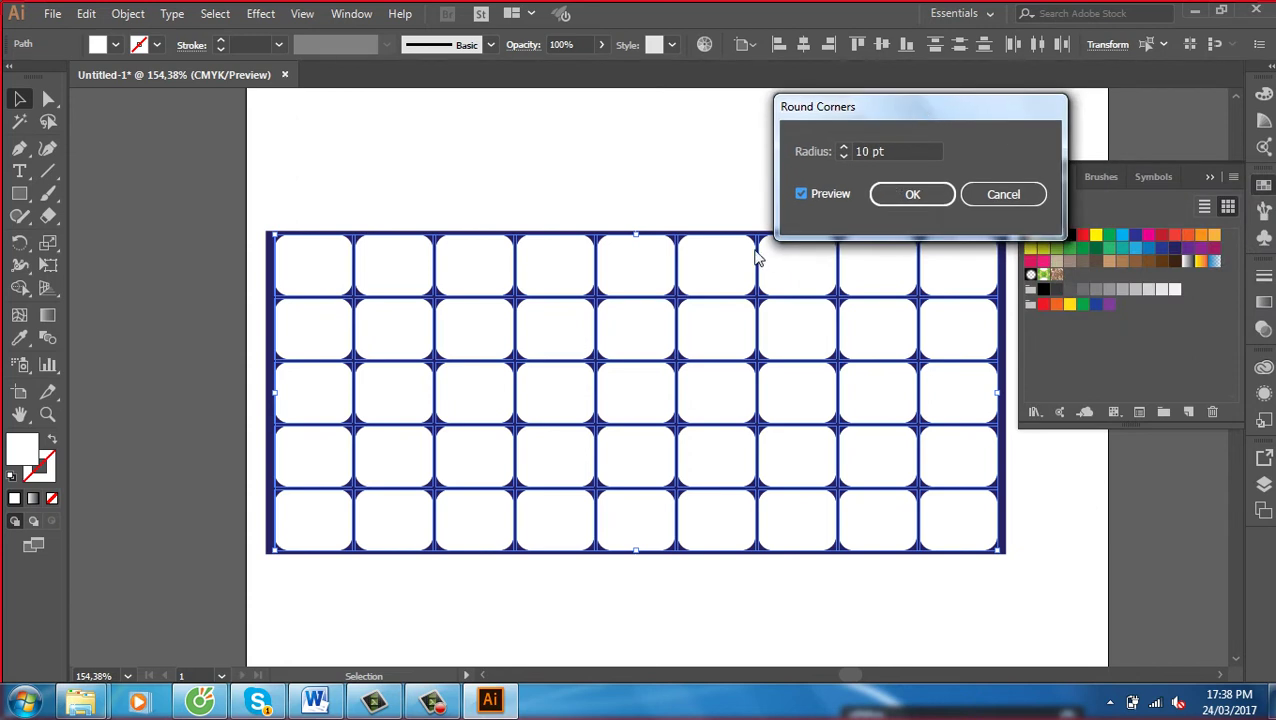
{"action": "left_click", "coordinate": [843, 156]}
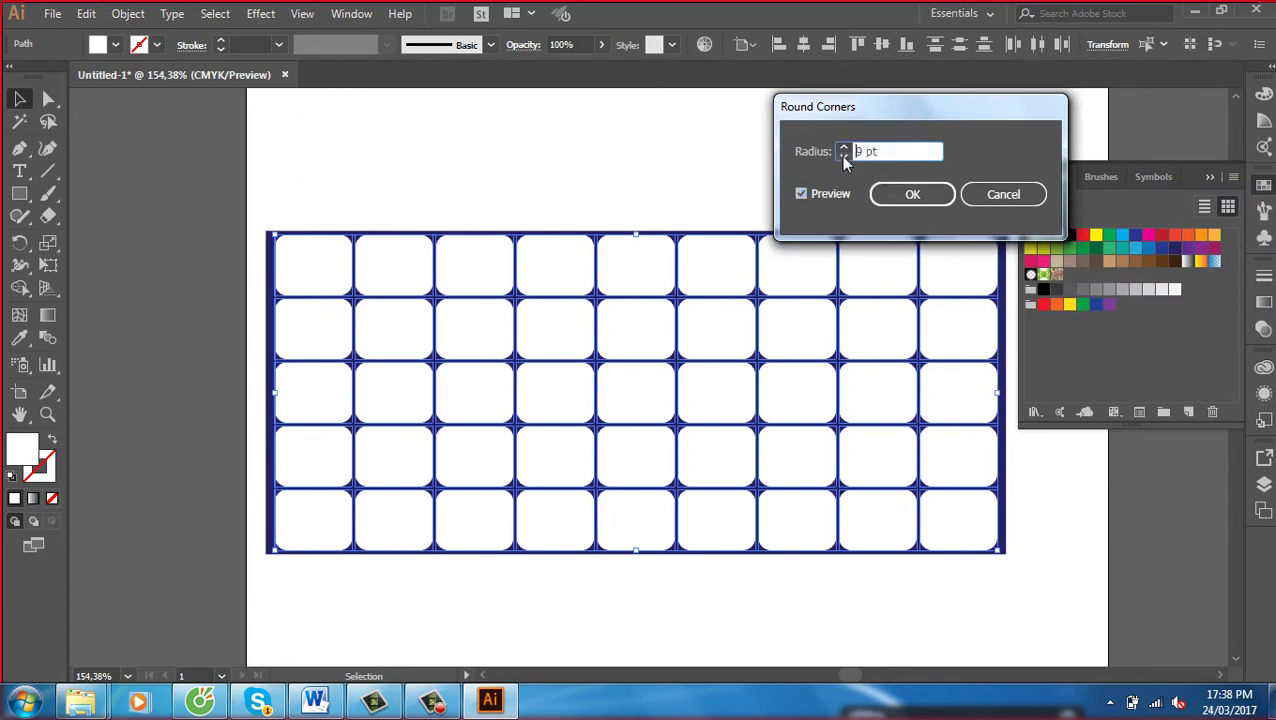
{"action": "left_click", "coordinate": [843, 156]}
{"action": "left_click", "coordinate": [843, 156]}
{"action": "left_click", "coordinate": [843, 156]}
{"action": "left_click", "coordinate": [843, 156]}
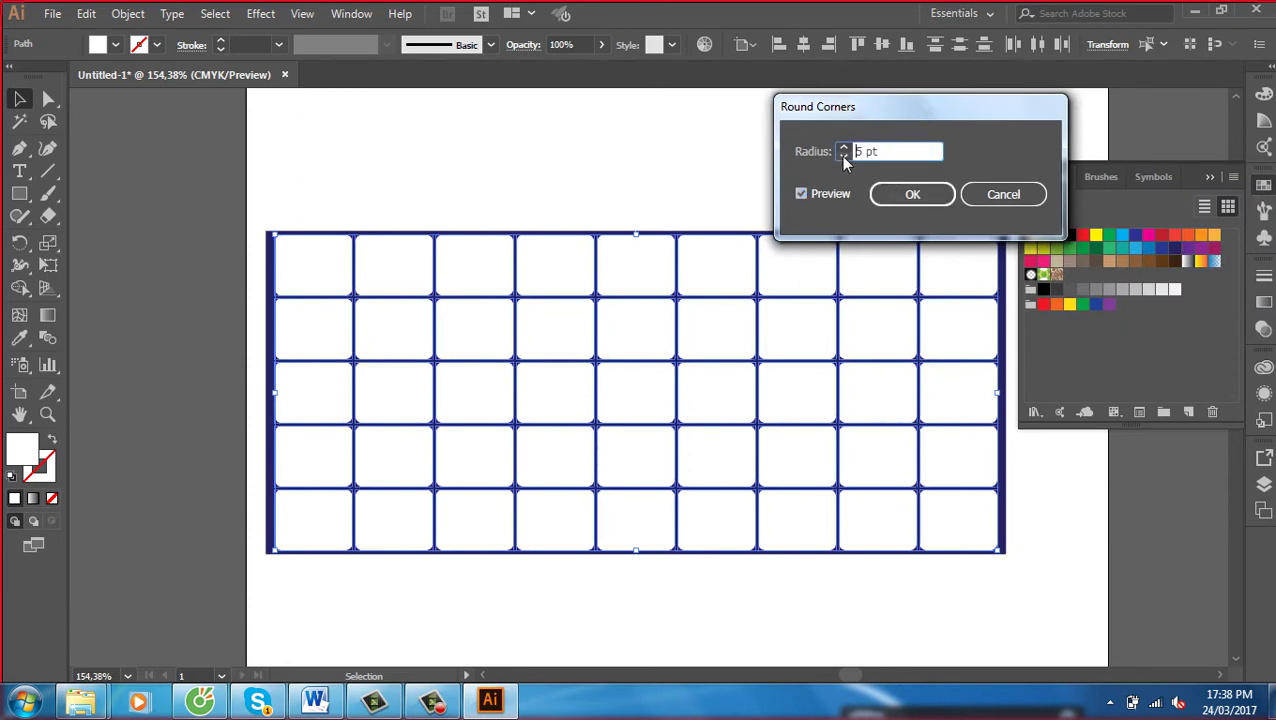
{"action": "left_click", "coordinate": [877, 200]}
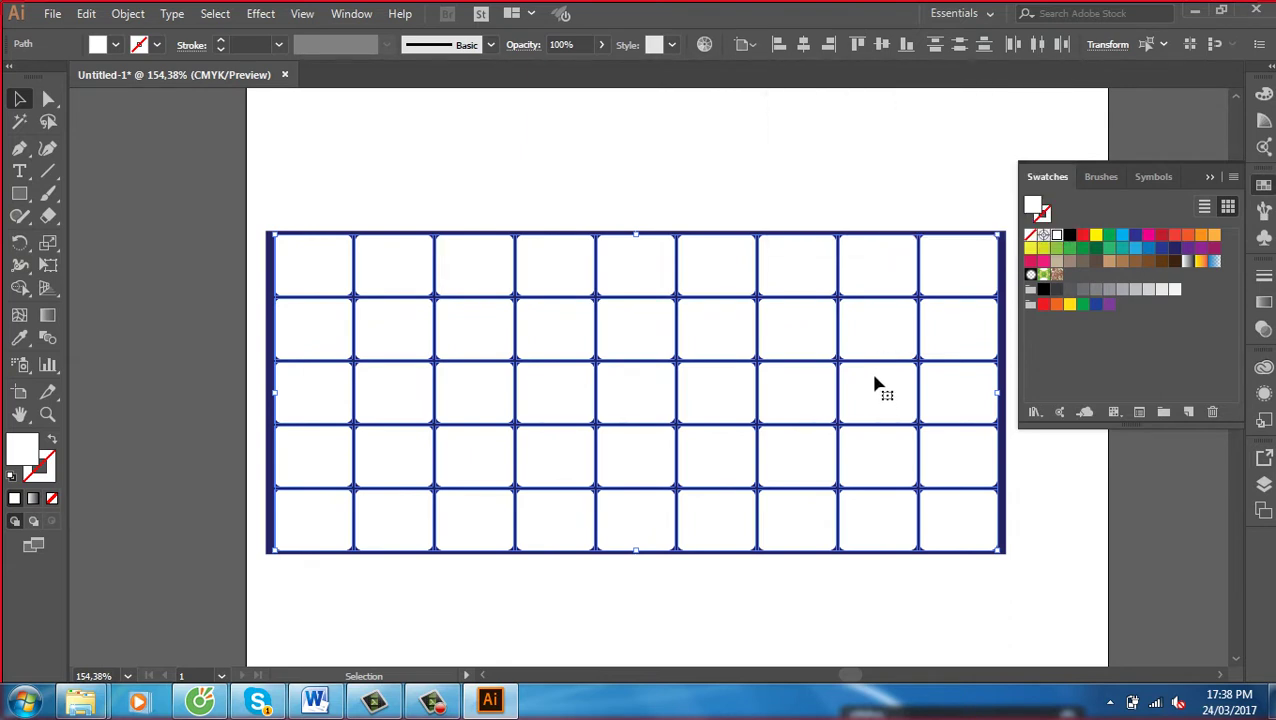
{"action": "left_click", "coordinate": [752, 362]}
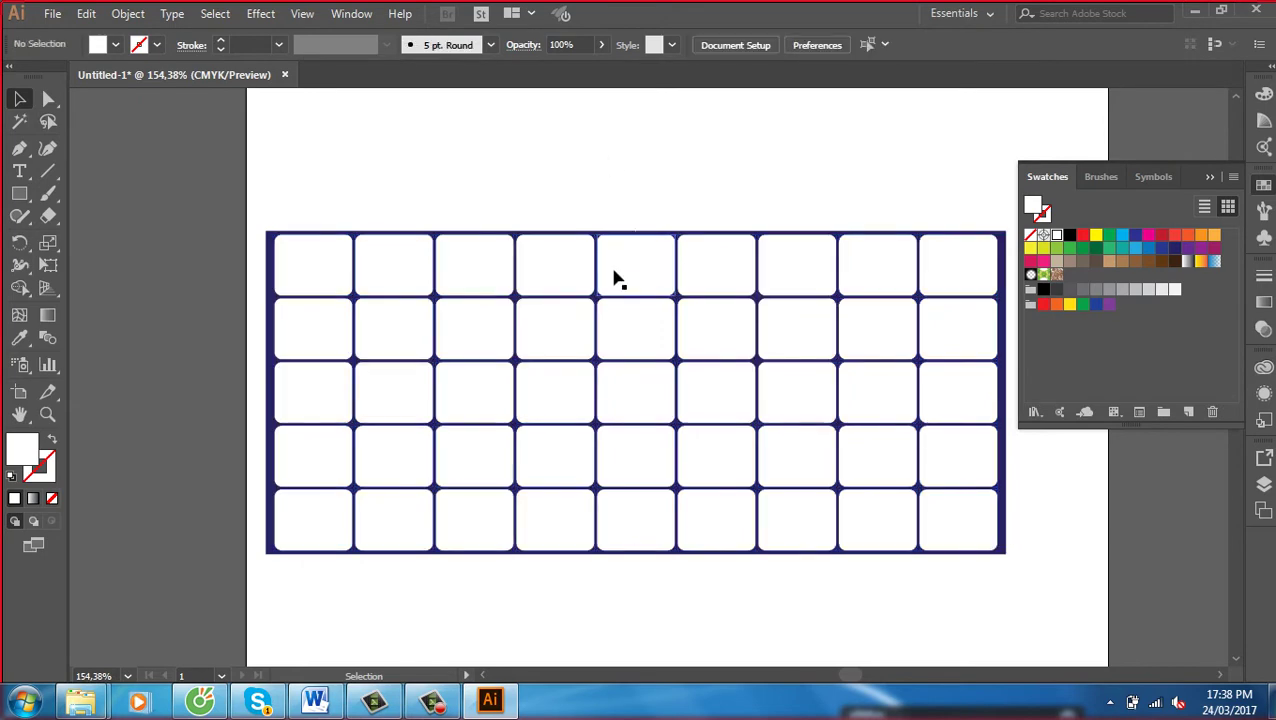
Move the cell grid aside and recolour the navy rectangle yellow-green
{"action": "left_click_drag", "start_coordinate": [612, 276], "coordinate": [385, 456]}
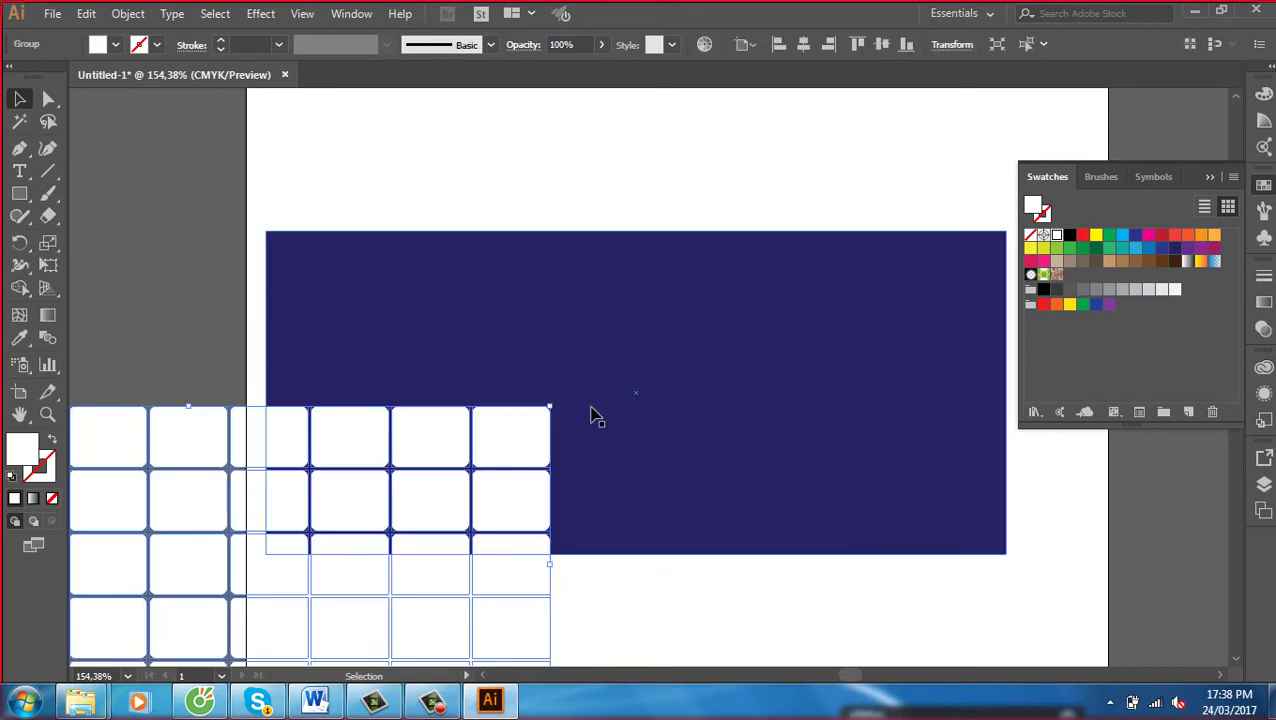
{"action": "scroll", "coordinate": [680, 390], "scroll_direction": "down", "scroll_amount": 1}
{"action": "scroll", "coordinate": [680, 390], "scroll_direction": "right", "scroll_amount": 1}
{"action": "left_click", "coordinate": [695, 349]}
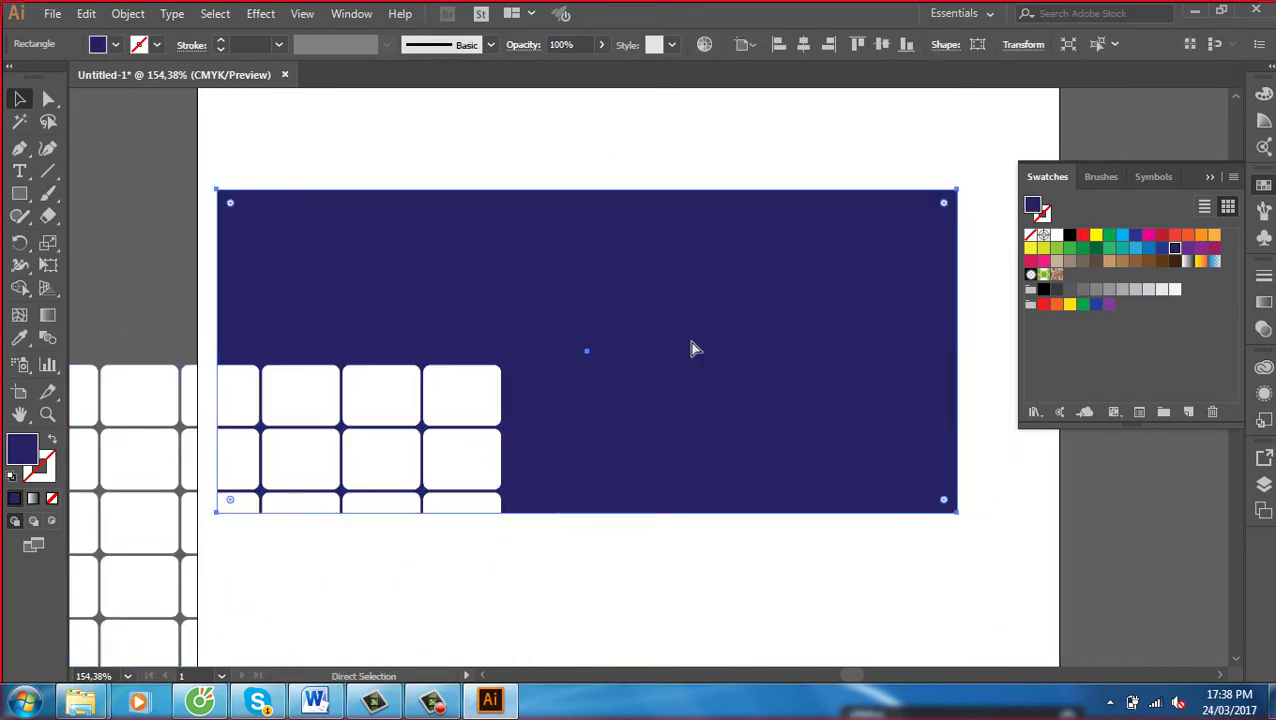
{"action": "left_click_drag", "start_coordinate": [956, 190], "coordinate": [955, 190]}
{"action": "left_click", "coordinate": [1043, 248]}
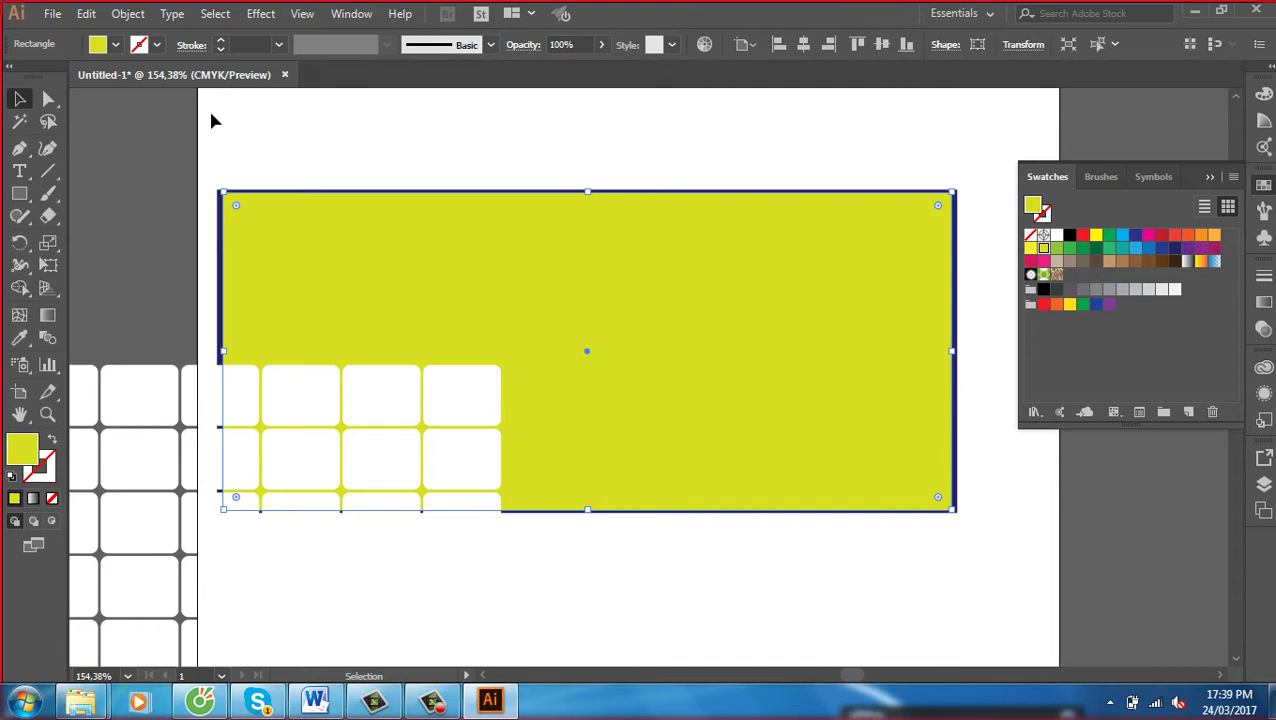
Bring the yellow-green rectangle in front of the grid and select both
{"action": "left_click", "coordinate": [533, 124]}
{"action": "left_click", "coordinate": [330, 390]}
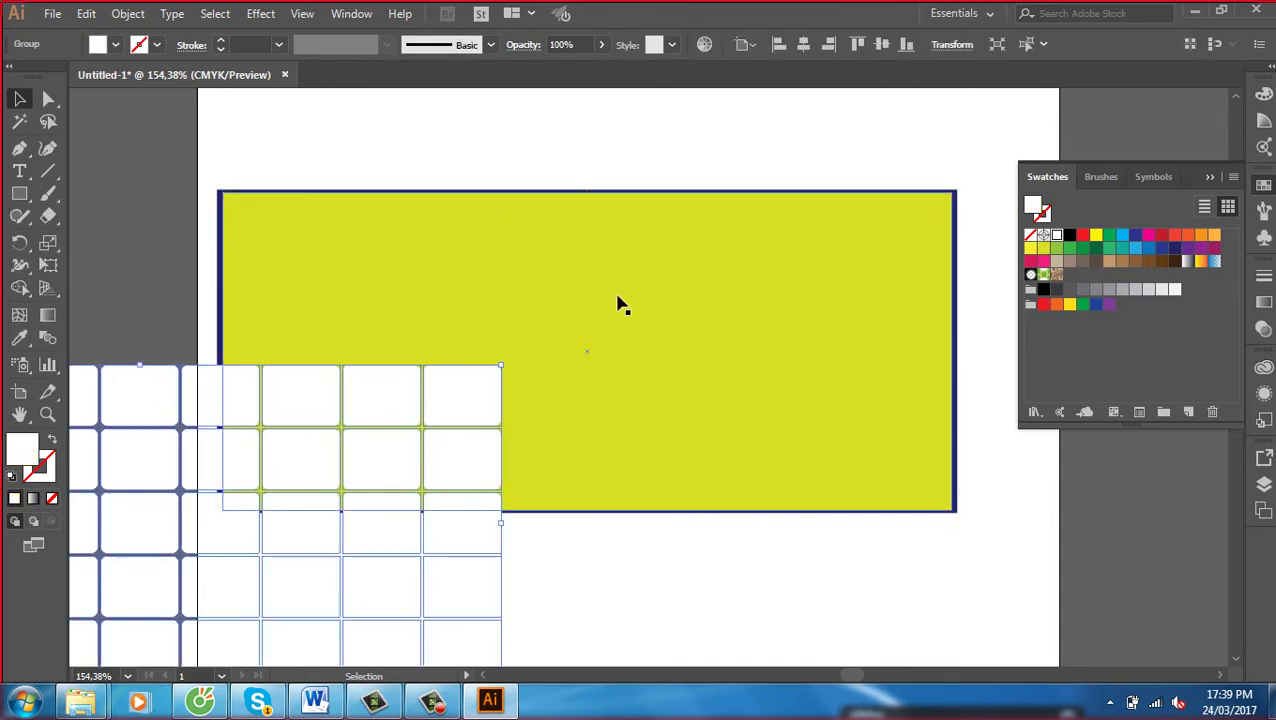
{"action": "left_click", "coordinate": [762, 350]}
{"action": "key", "text": "ctrl+shift+bracketright"}
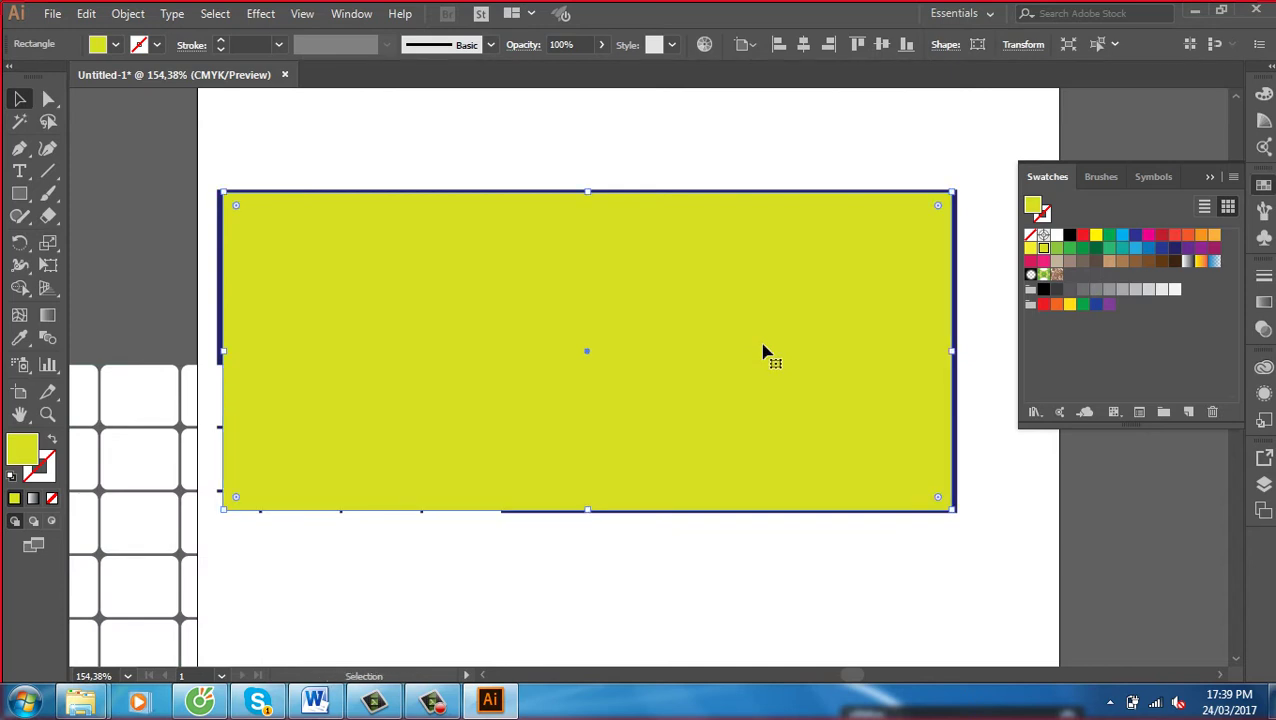
{"action": "left_click", "coordinate": [217, 405], "text": "shift"}
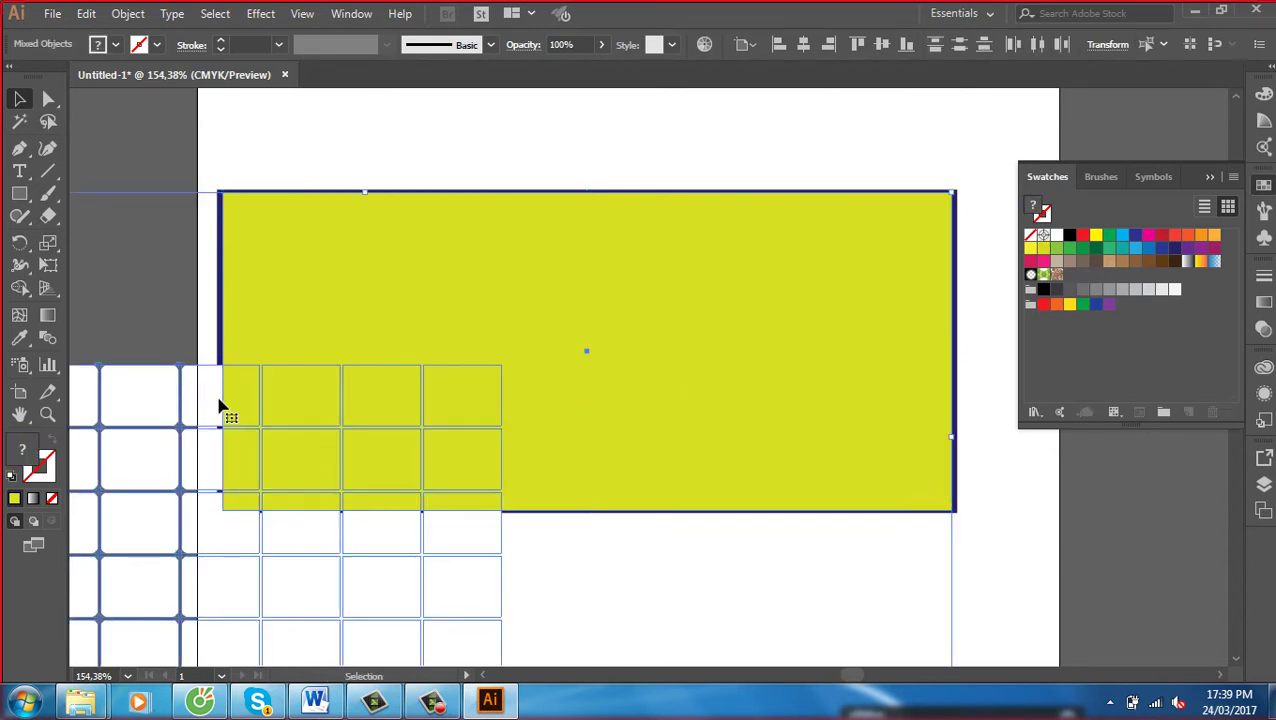
Make an envelope from the top object and bow the grid's top edge downward
{"action": "key", "text": "ctrl+alt+c"}
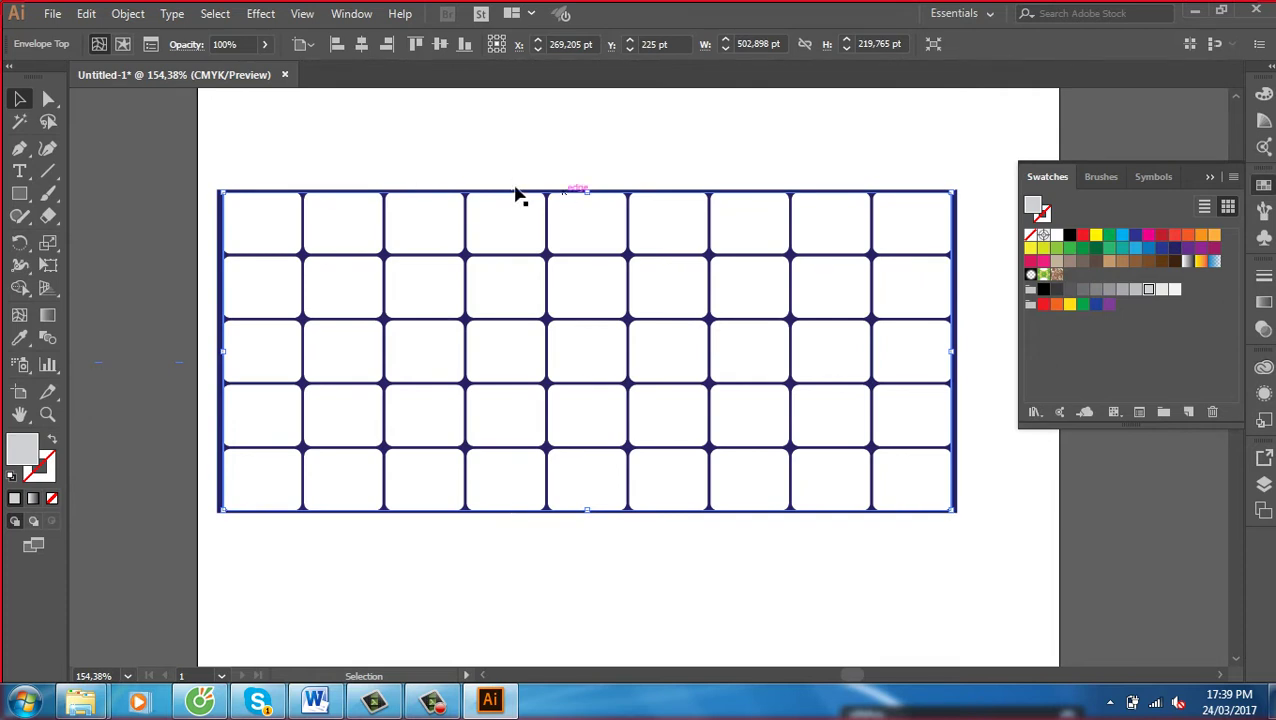
{"action": "key", "text": "a"}
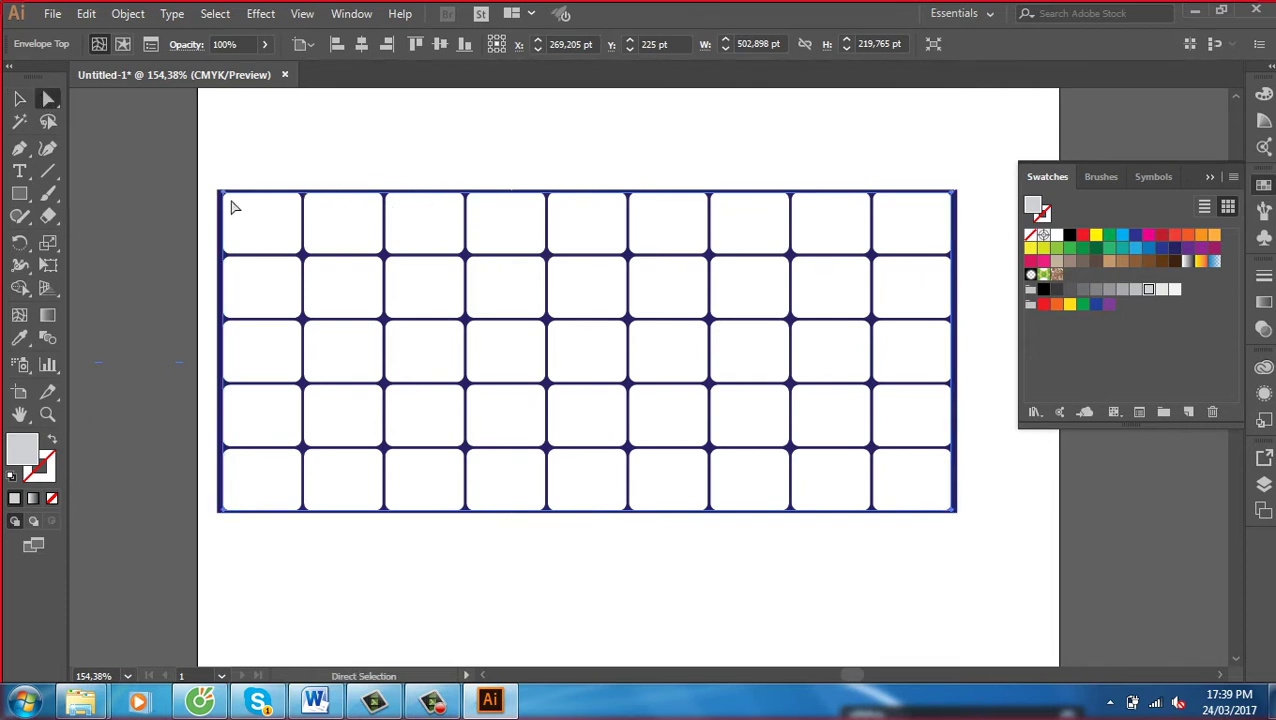
{"action": "left_click", "coordinate": [224, 194]}
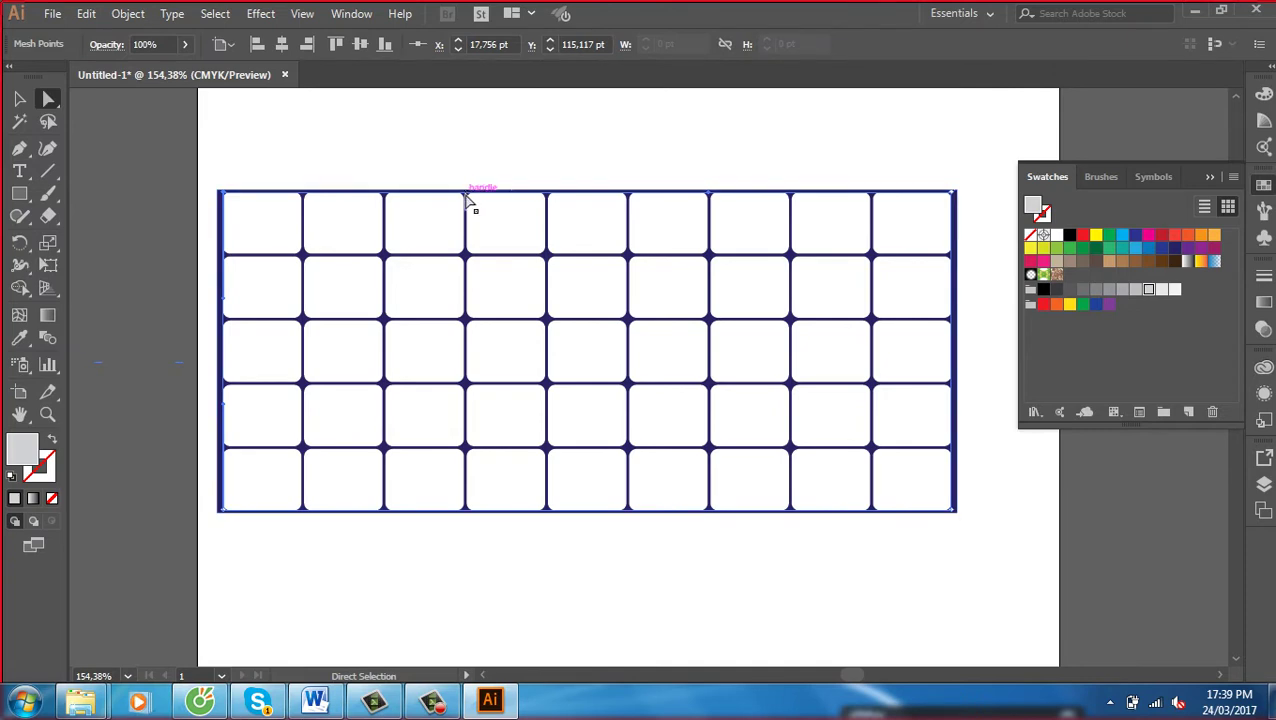
{"action": "left_click_drag", "start_coordinate": [466, 197], "coordinate": [466, 287]}
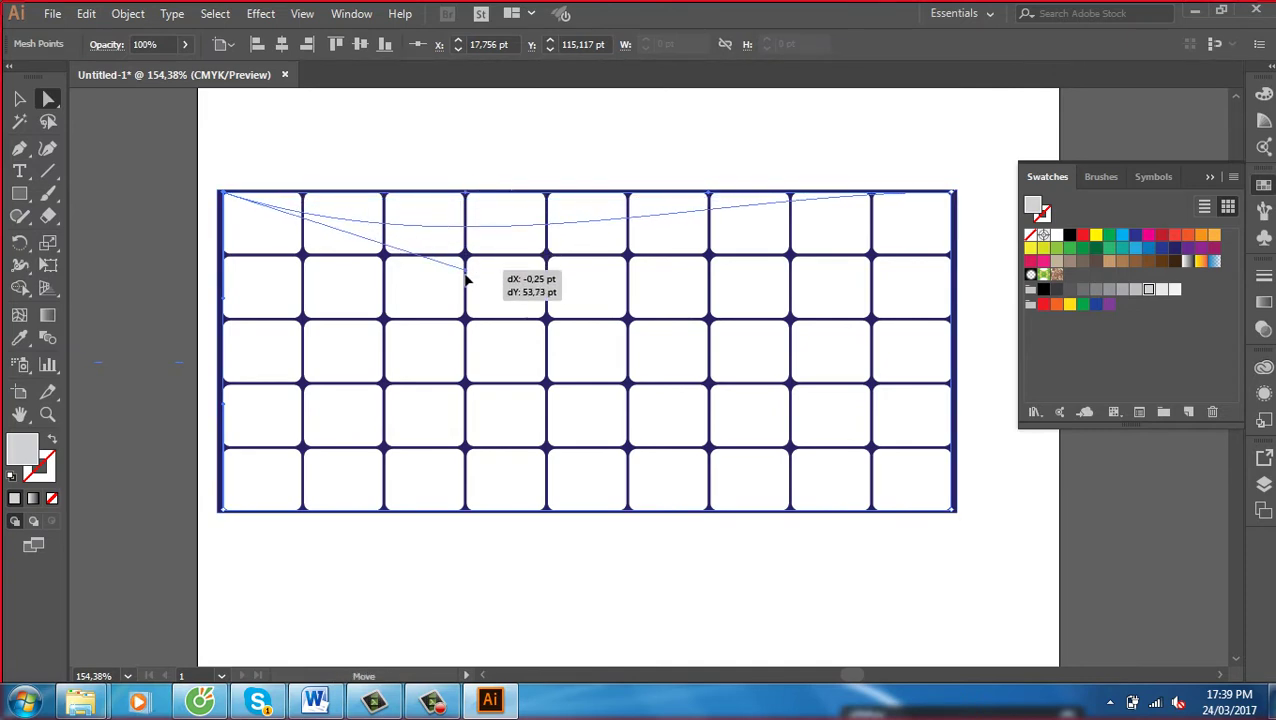
{"action": "left_click_drag", "start_coordinate": [466, 287], "coordinate": [466, 287]}
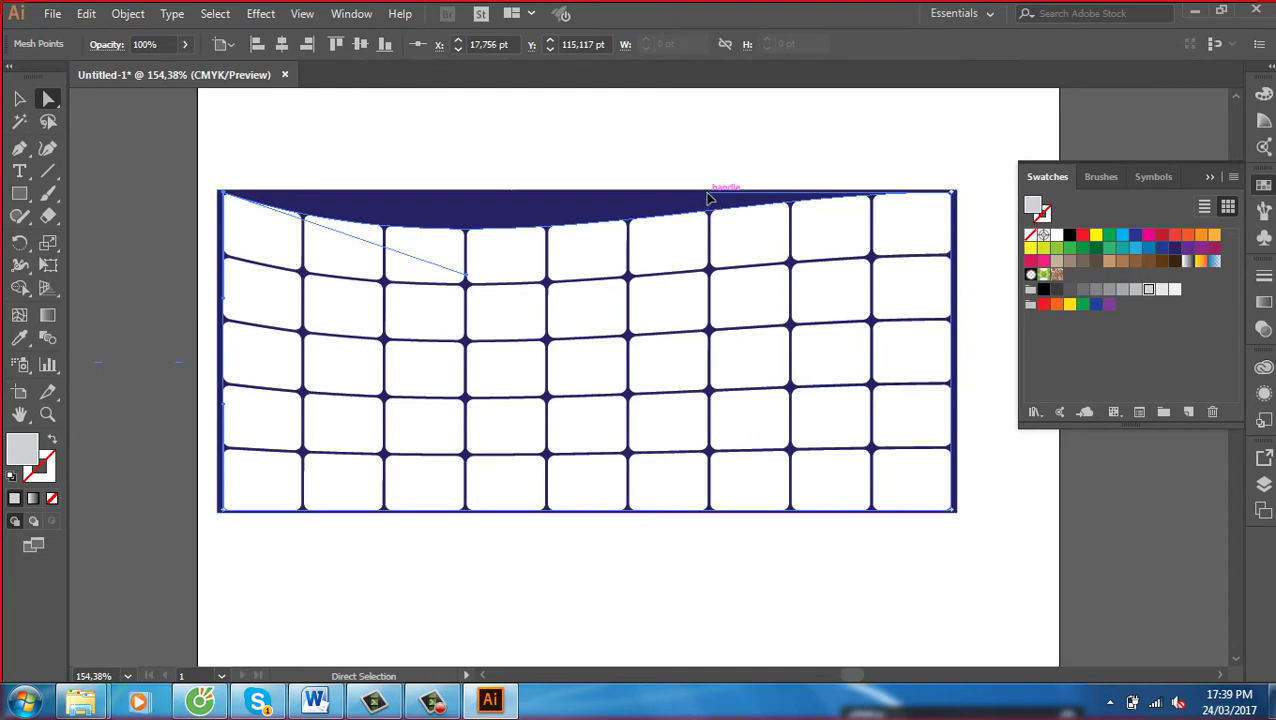
{"action": "left_click_drag", "start_coordinate": [707, 197], "coordinate": [713, 272]}
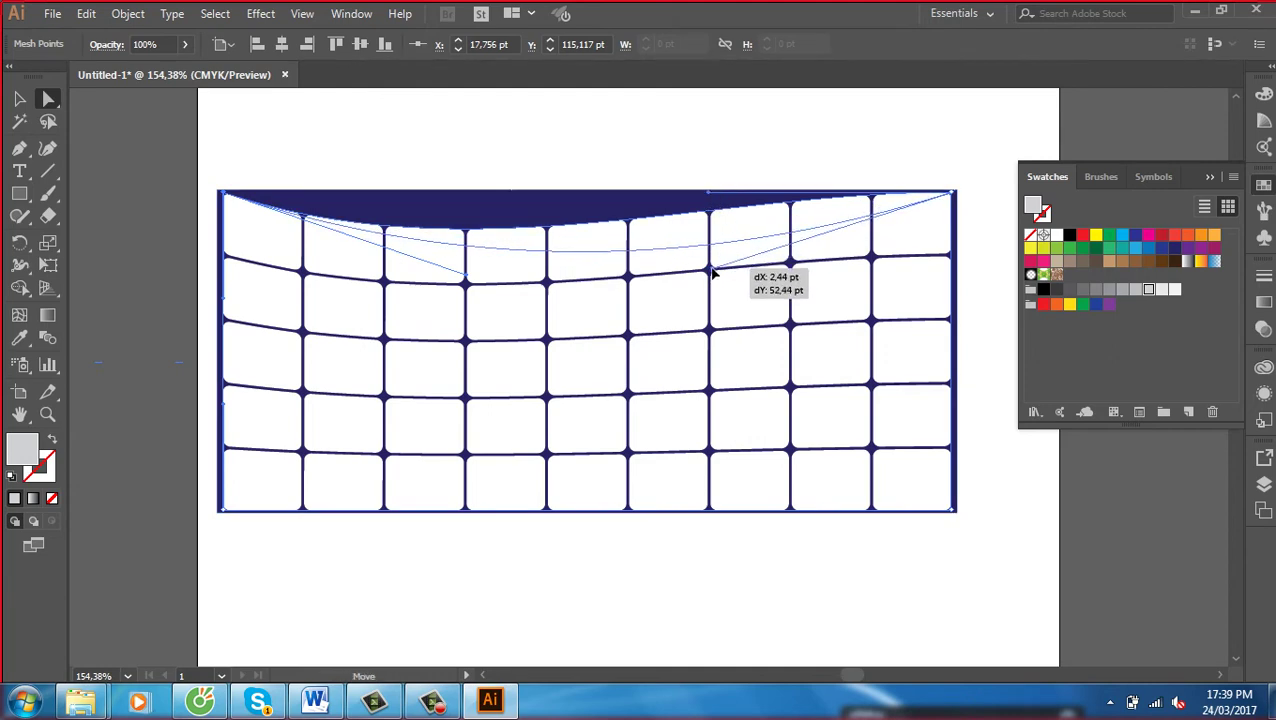
{"action": "left_click_drag", "start_coordinate": [713, 272], "coordinate": [713, 302]}
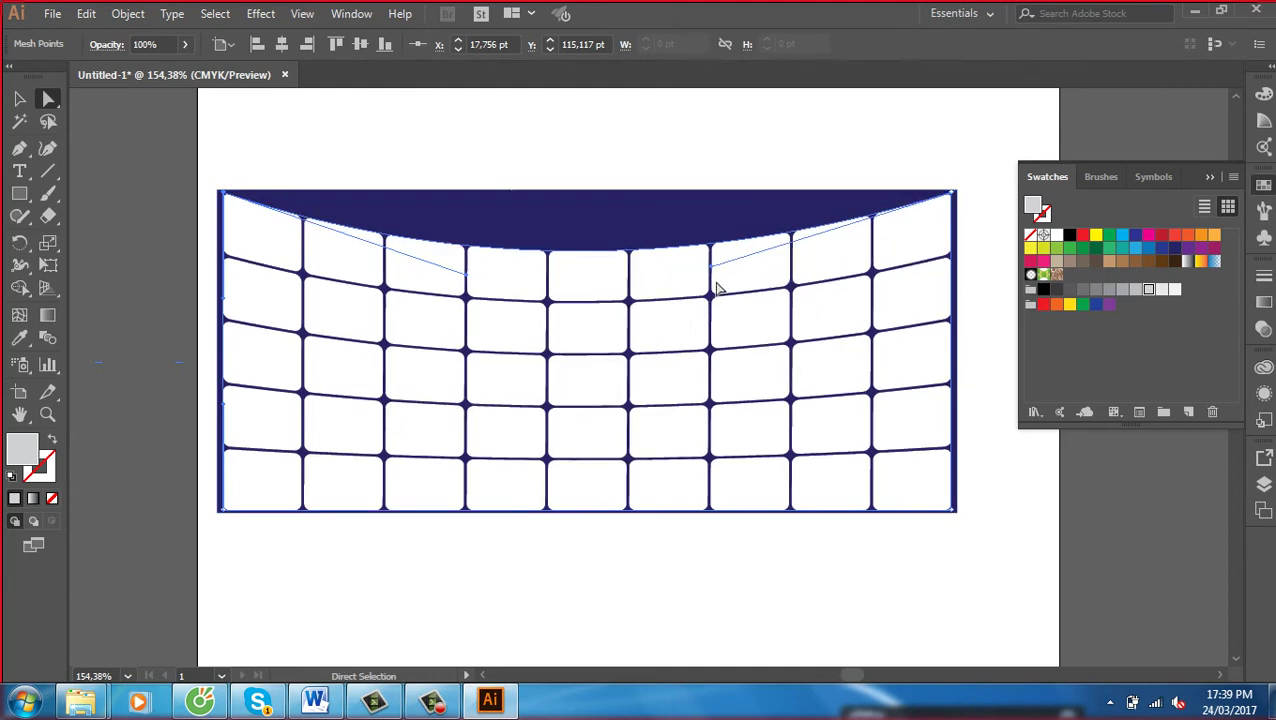
Curve the grid's bottom edge upward from both the right and left corners
{"action": "left_click", "coordinate": [952, 513]}
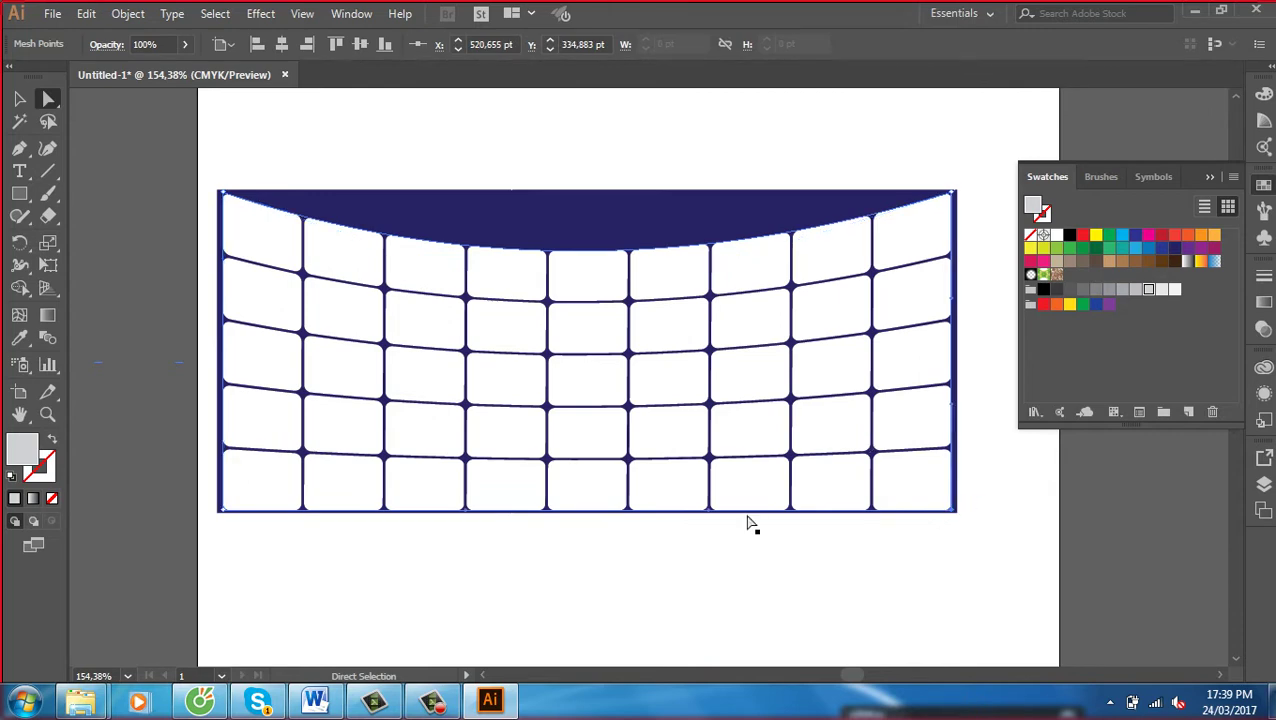
{"action": "left_click_drag", "start_coordinate": [707, 514], "coordinate": [712, 420]}
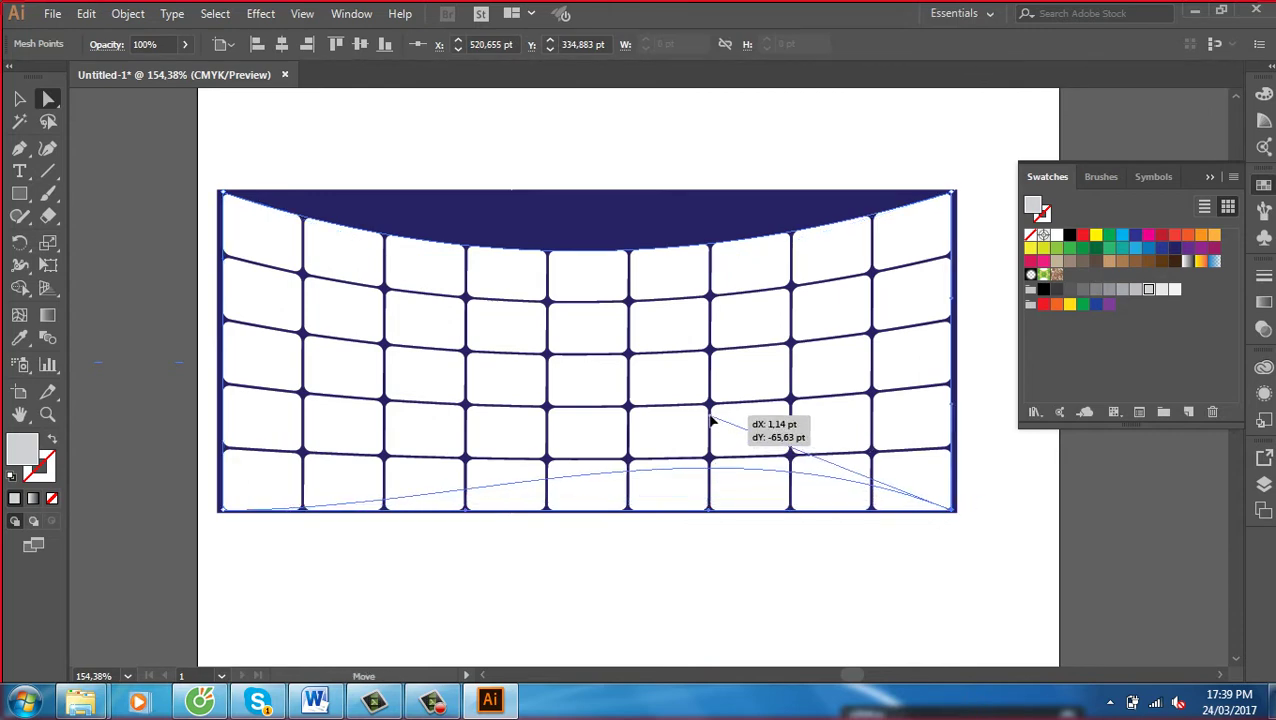
{"action": "left_click", "coordinate": [224, 510]}
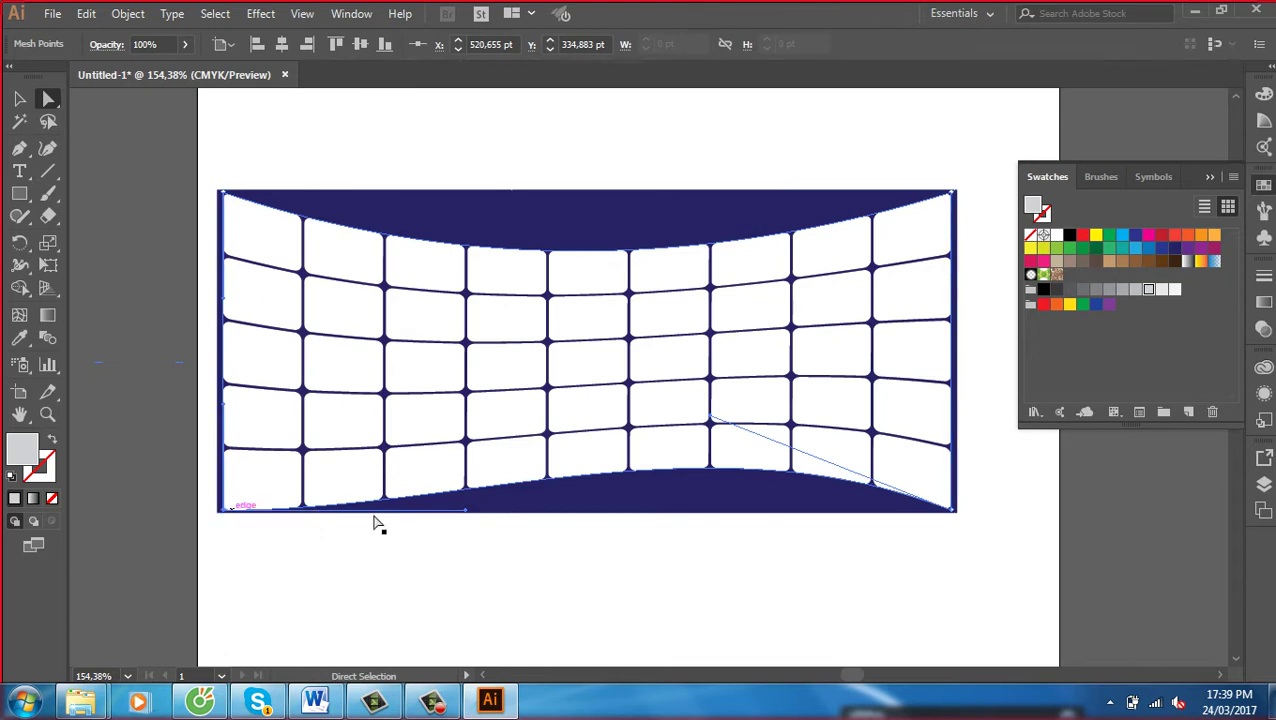
{"action": "left_click_drag", "start_coordinate": [468, 513], "coordinate": [460, 467]}
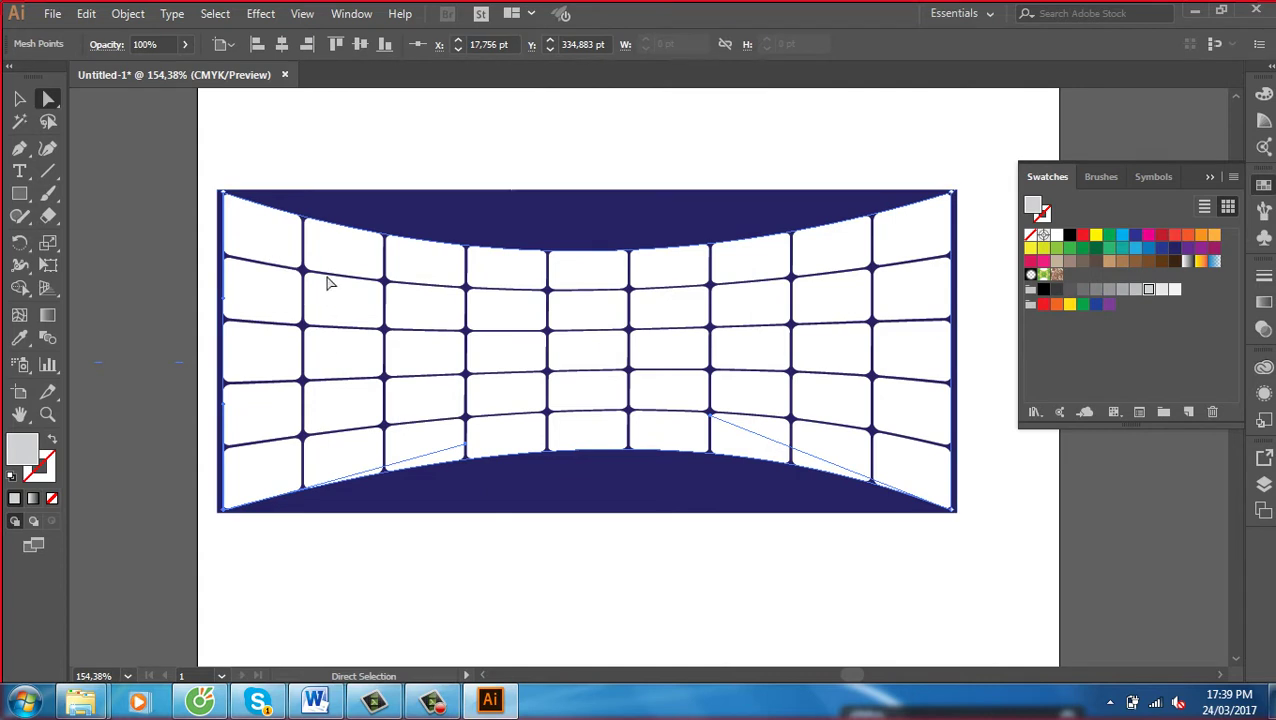
{"action": "left_click", "coordinate": [530, 234]}
{"action": "key", "text": "v"}
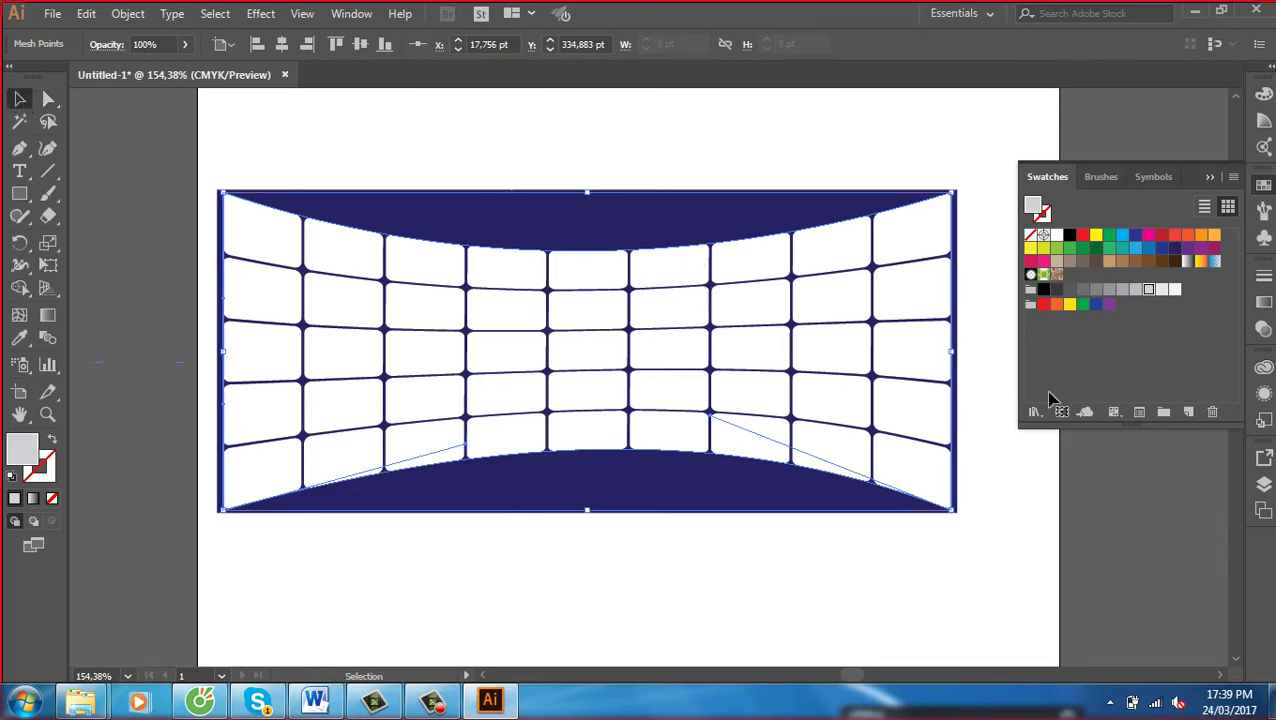
Flatten the warped grid envelope with Preserve Alpha Transparency enabled
{"action": "left_click", "coordinate": [939, 582]}
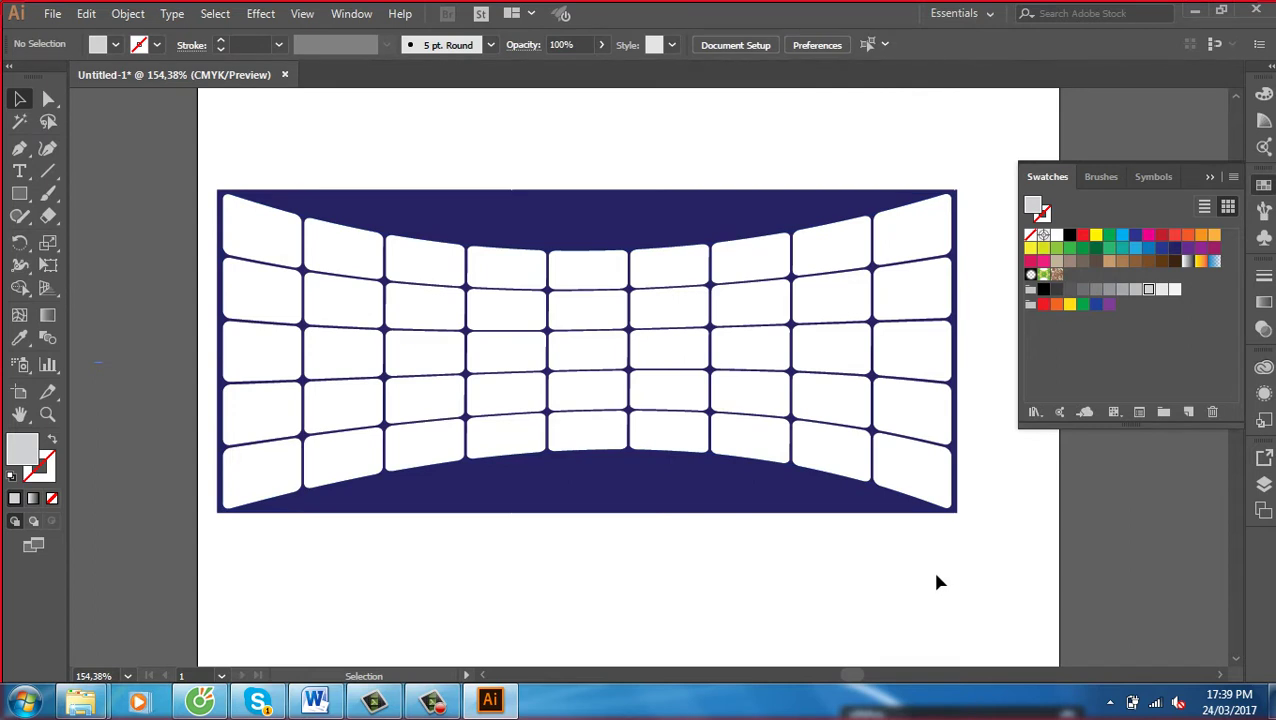
{"action": "left_click", "coordinate": [707, 437]}
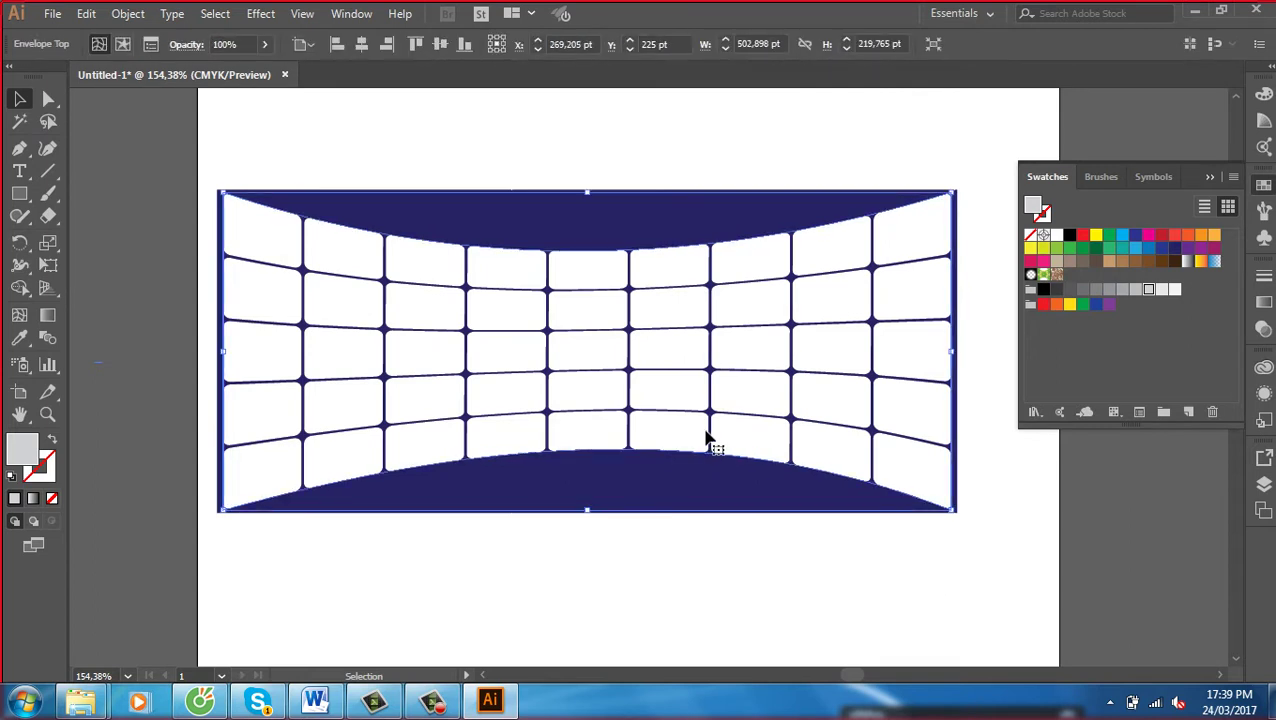
{"action": "left_click", "coordinate": [128, 14]}
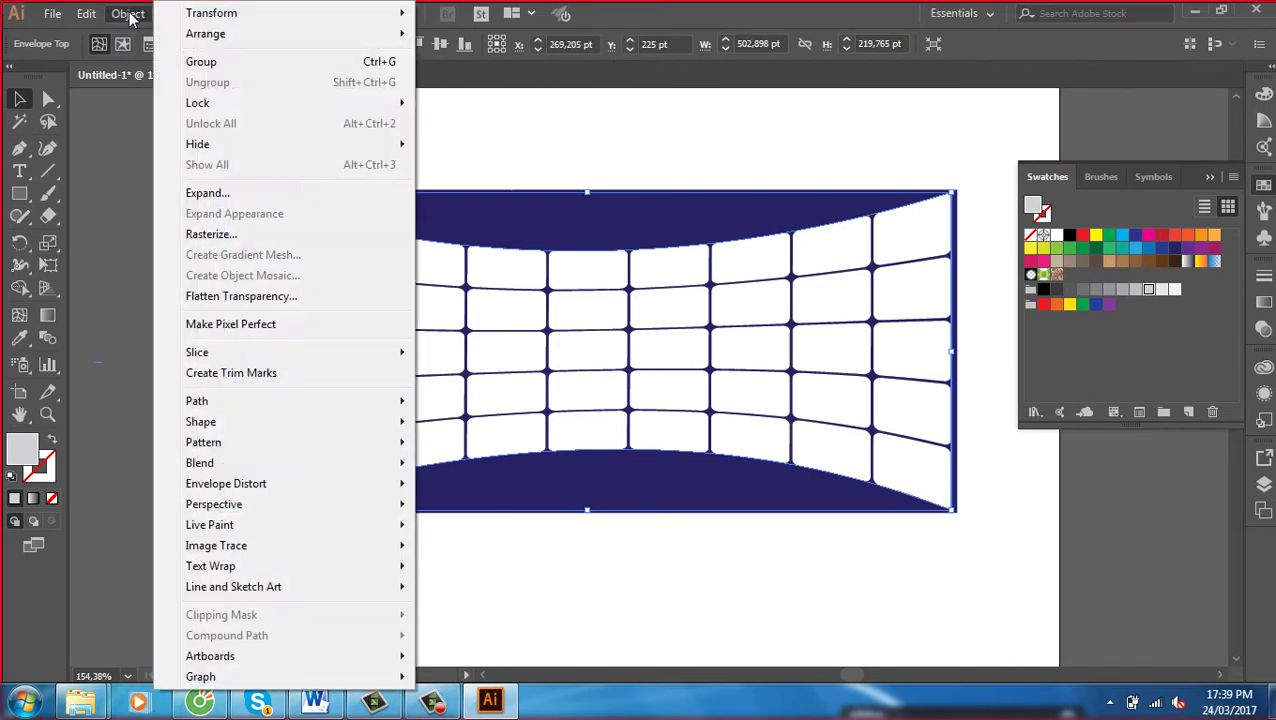
{"action": "left_click", "coordinate": [250, 297]}
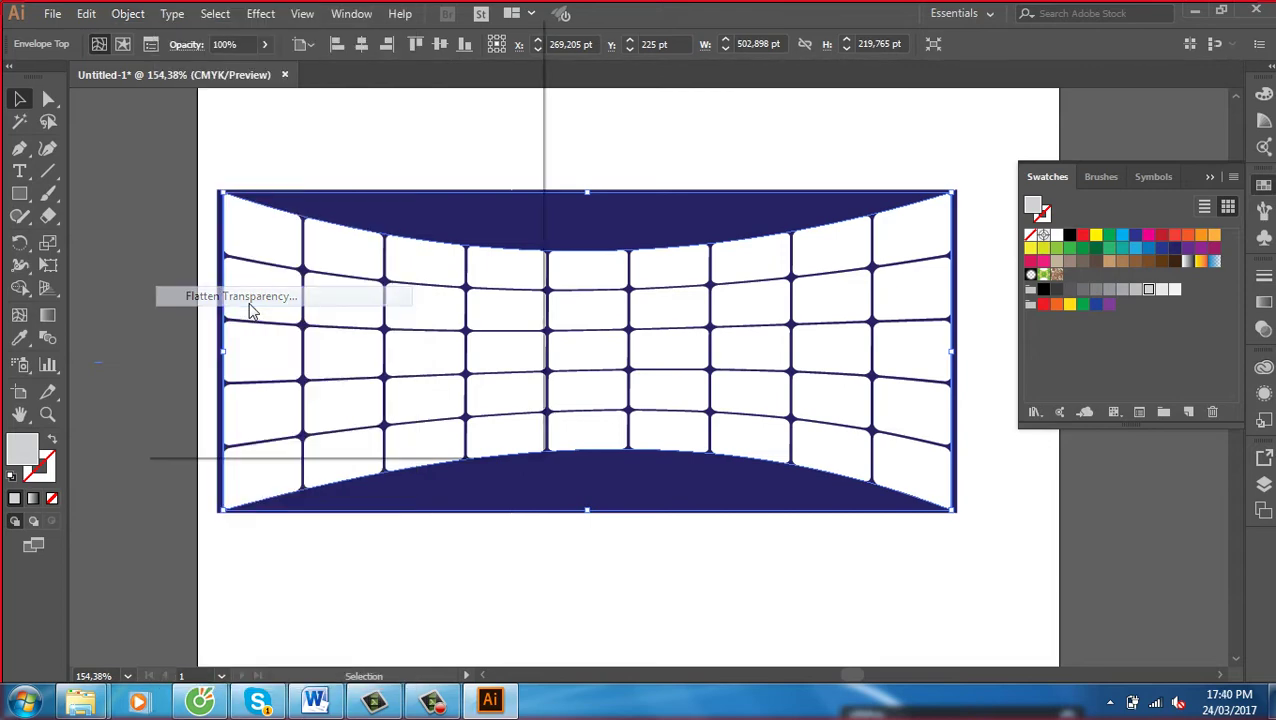
{"action": "left_click", "coordinate": [232, 302]}
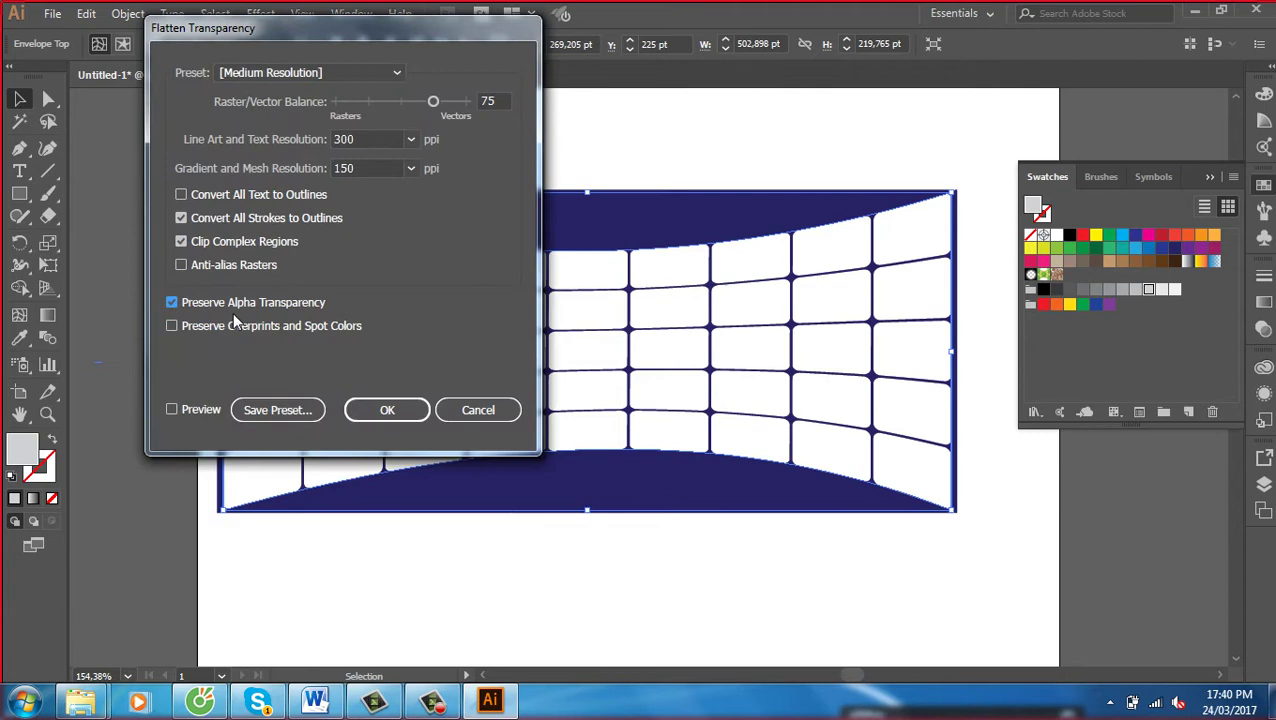
{"action": "left_click", "coordinate": [401, 413]}
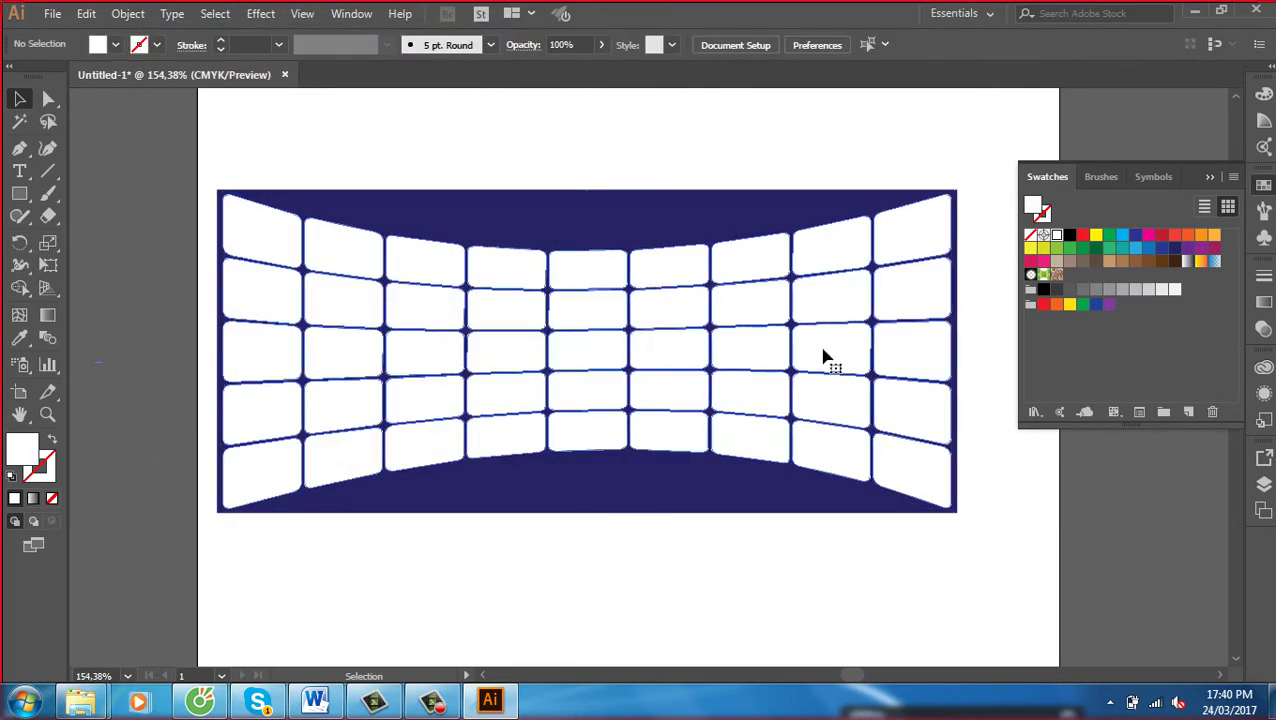
{"action": "left_click", "coordinate": [822, 373]}
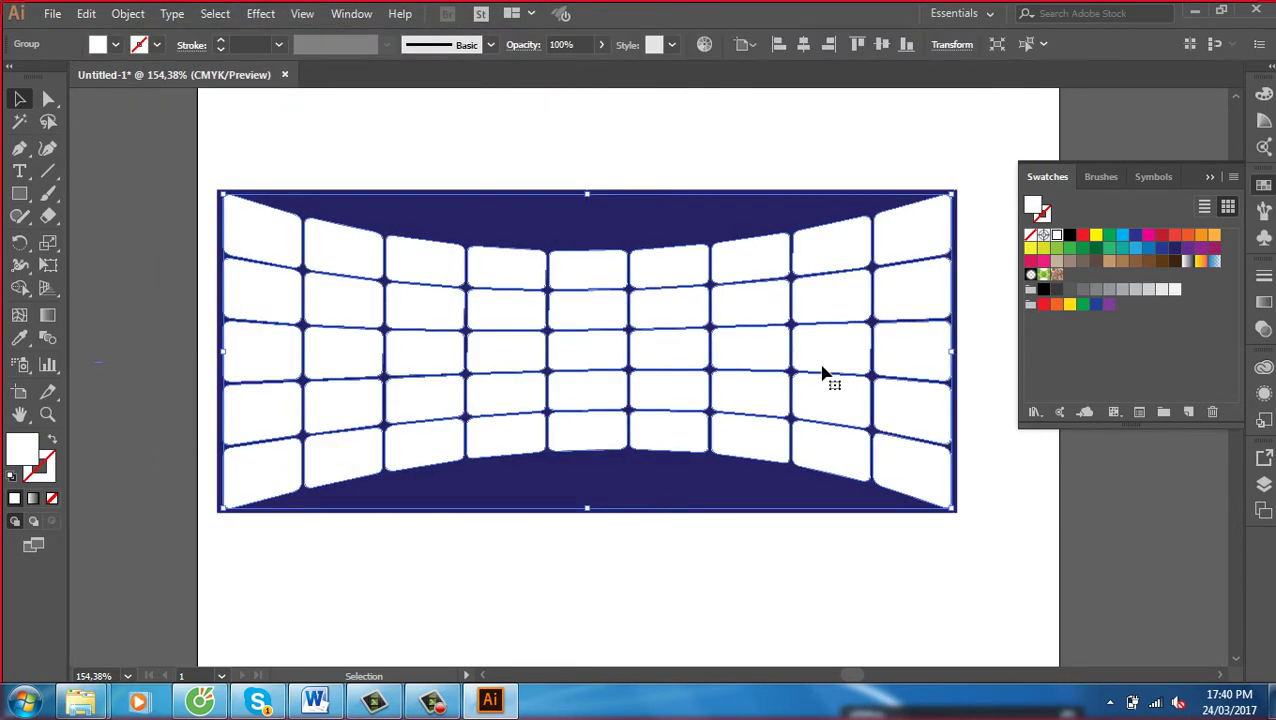
Turn the flattened curved-cell artwork into one compound path via Object > Compound Path > Make
{"action": "right_click", "coordinate": [822, 373]}
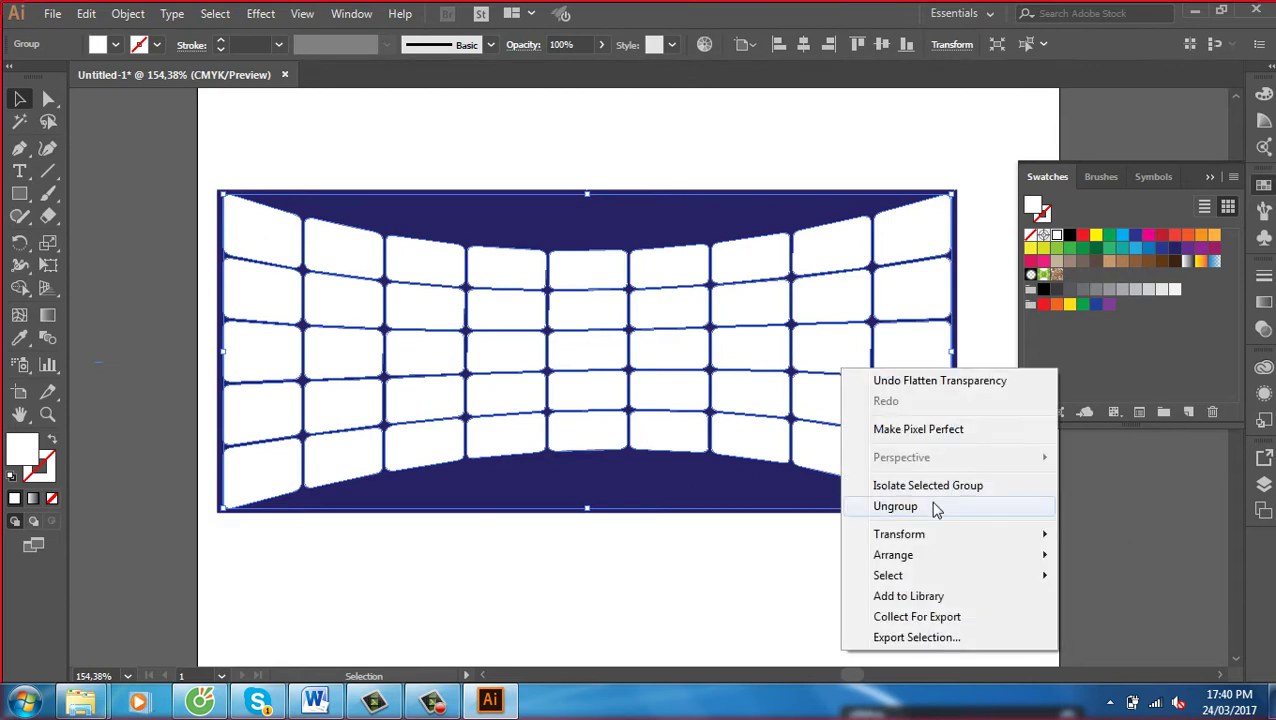
{"action": "left_click", "coordinate": [820, 162]}
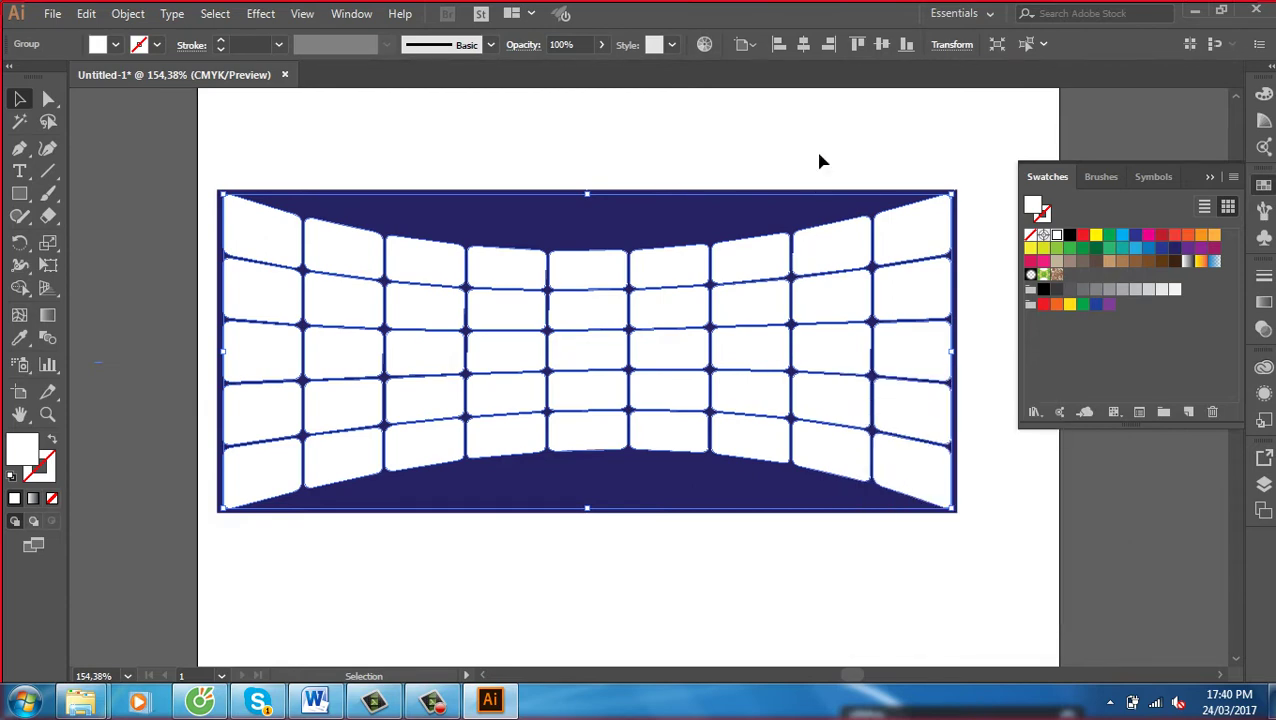
{"action": "left_click", "coordinate": [765, 281]}
{"action": "left_click", "coordinate": [128, 13]}
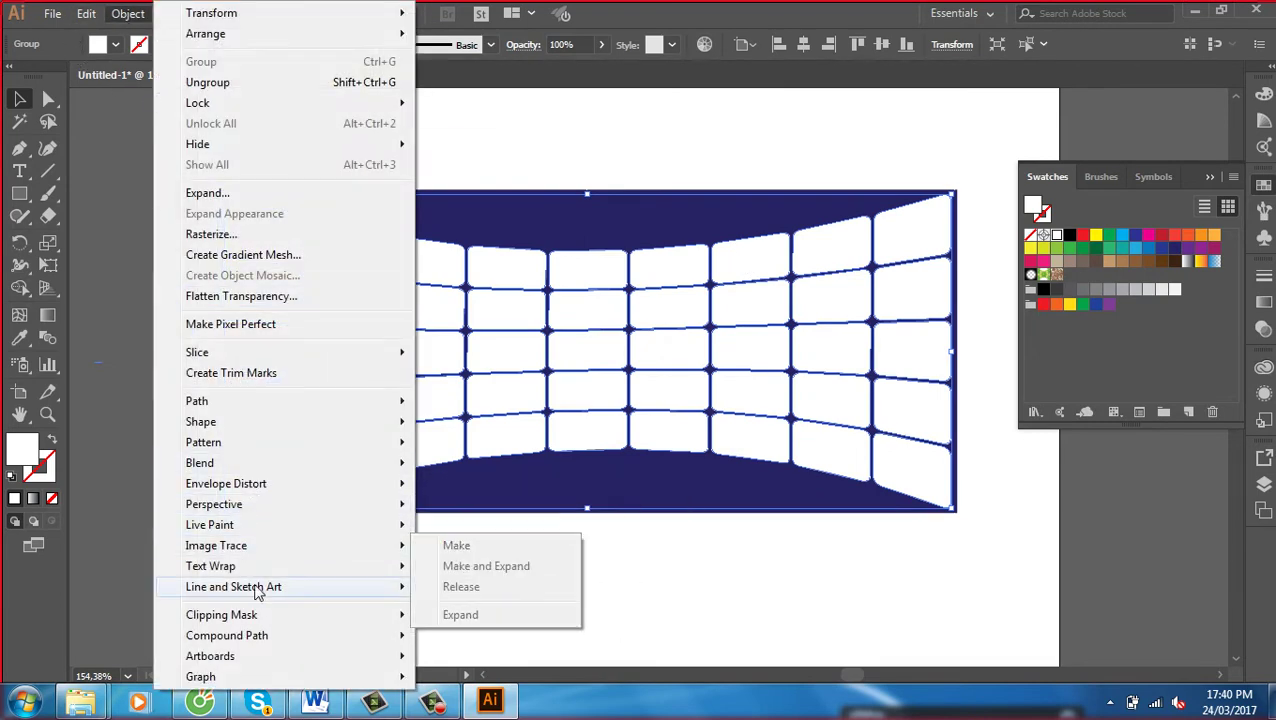
{"action": "mouse_move", "coordinate": [227, 635]}
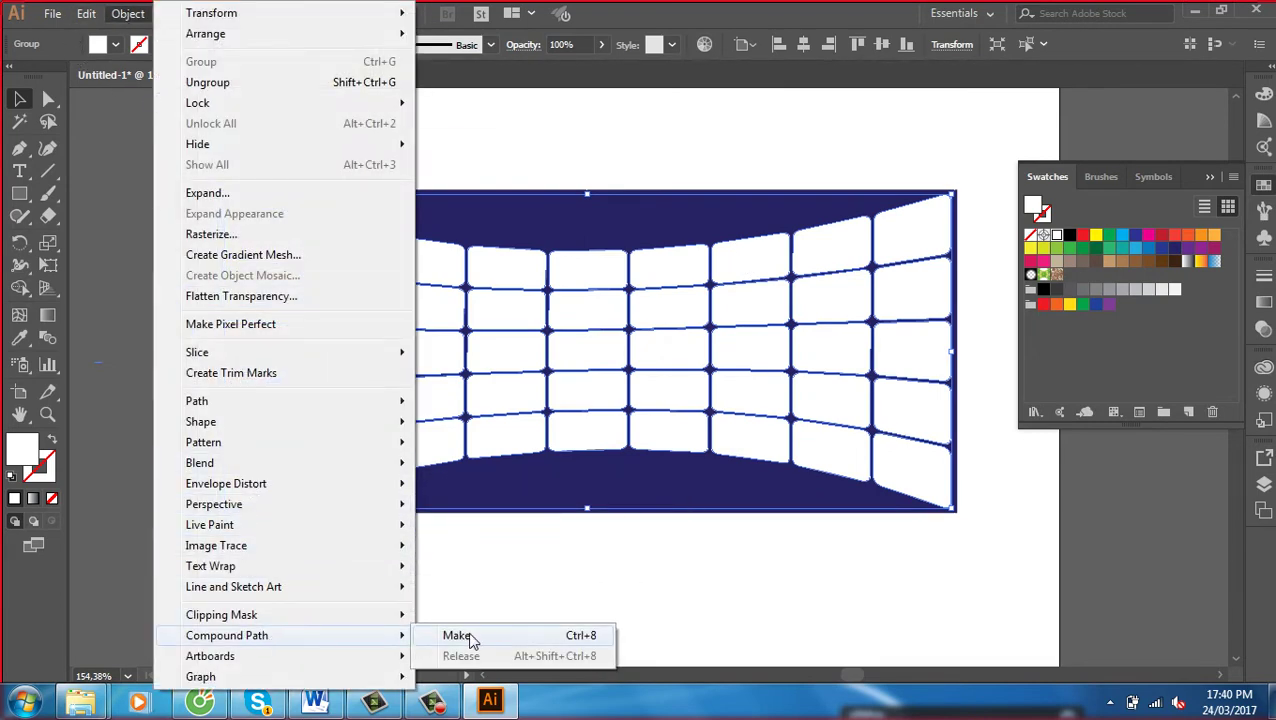
{"action": "left_click", "coordinate": [471, 640]}
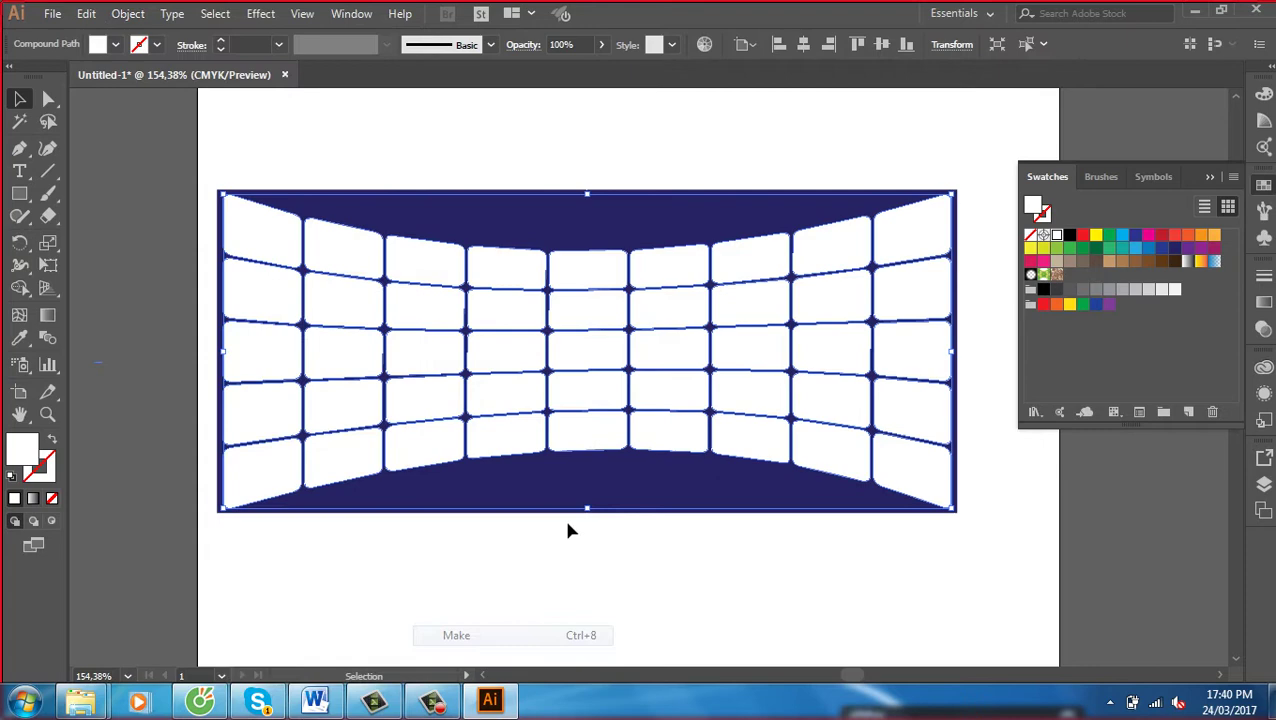
{"action": "left_click", "coordinate": [668, 100]}
{"action": "left_click", "coordinate": [52, 14]}
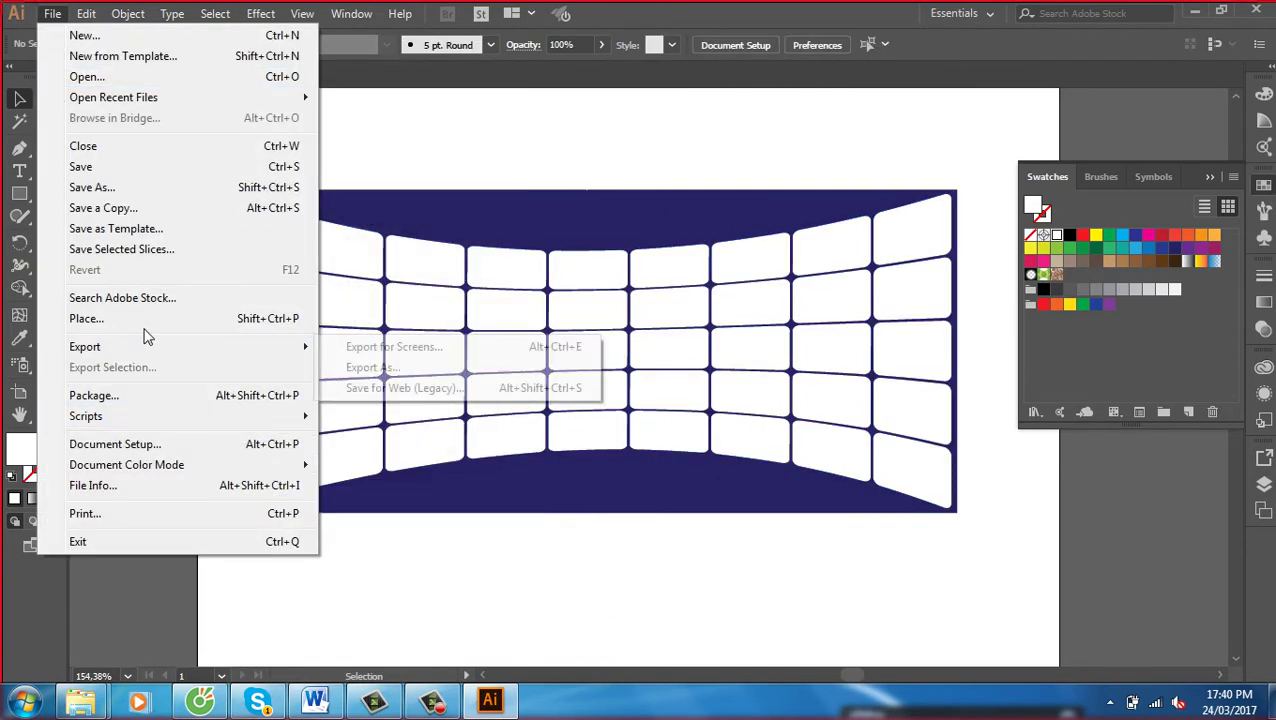
Place the red-haired woman photo, send it behind the grid panel and clip it
{"action": "left_click", "coordinate": [515, 344]}
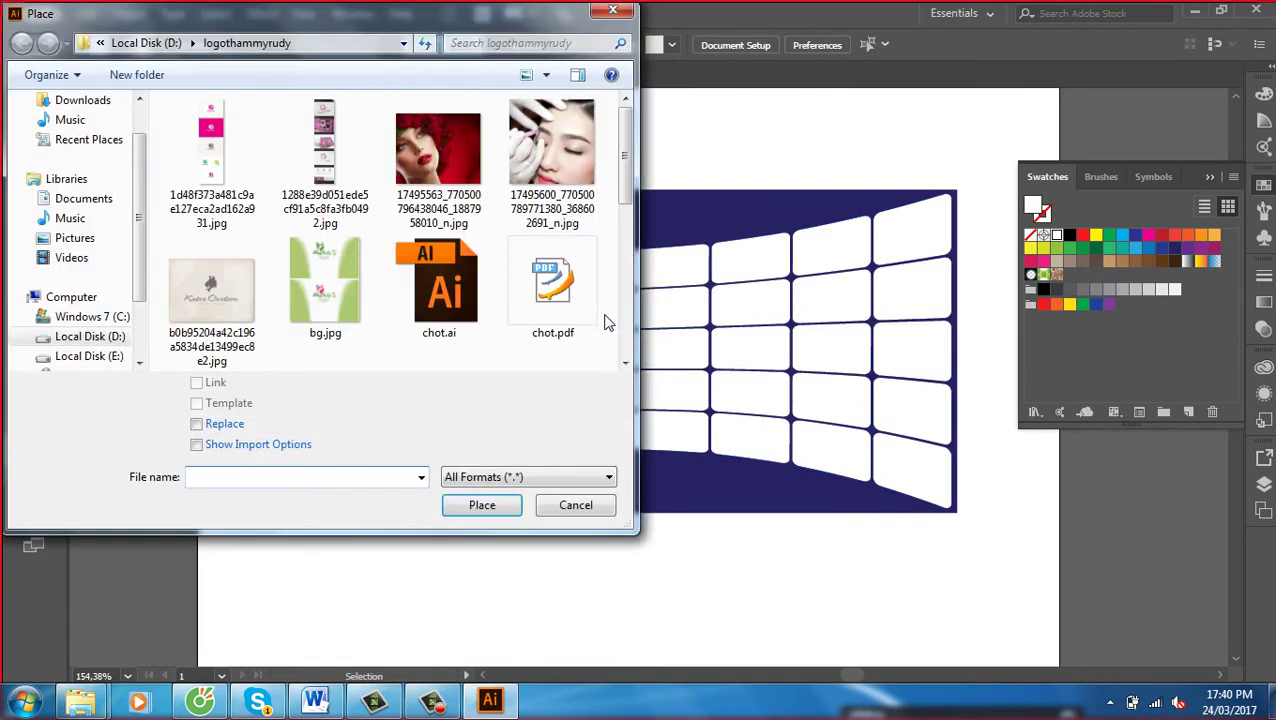
{"action": "left_click", "coordinate": [440, 215]}
{"action": "left_click", "coordinate": [482, 505]}
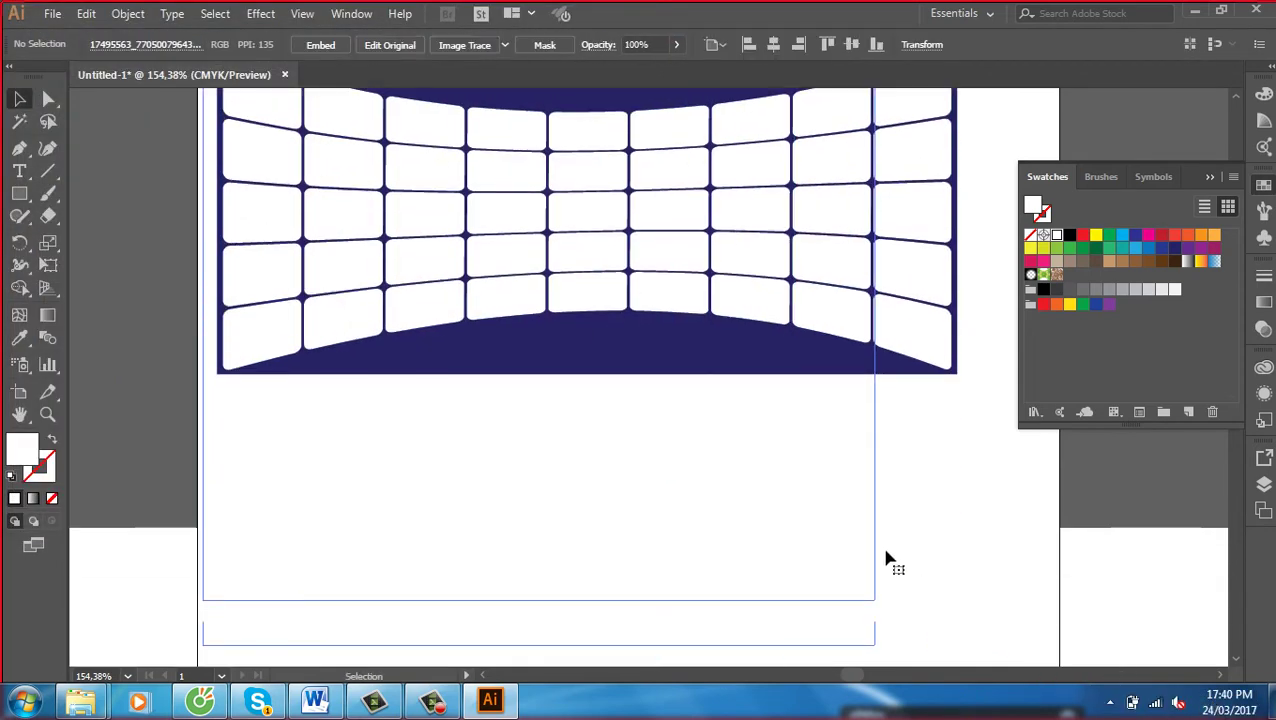
{"action": "left_click_drag", "start_coordinate": [597, 418], "coordinate": [834, 503]}
{"action": "key", "text": "ctrl+bracketleft"}
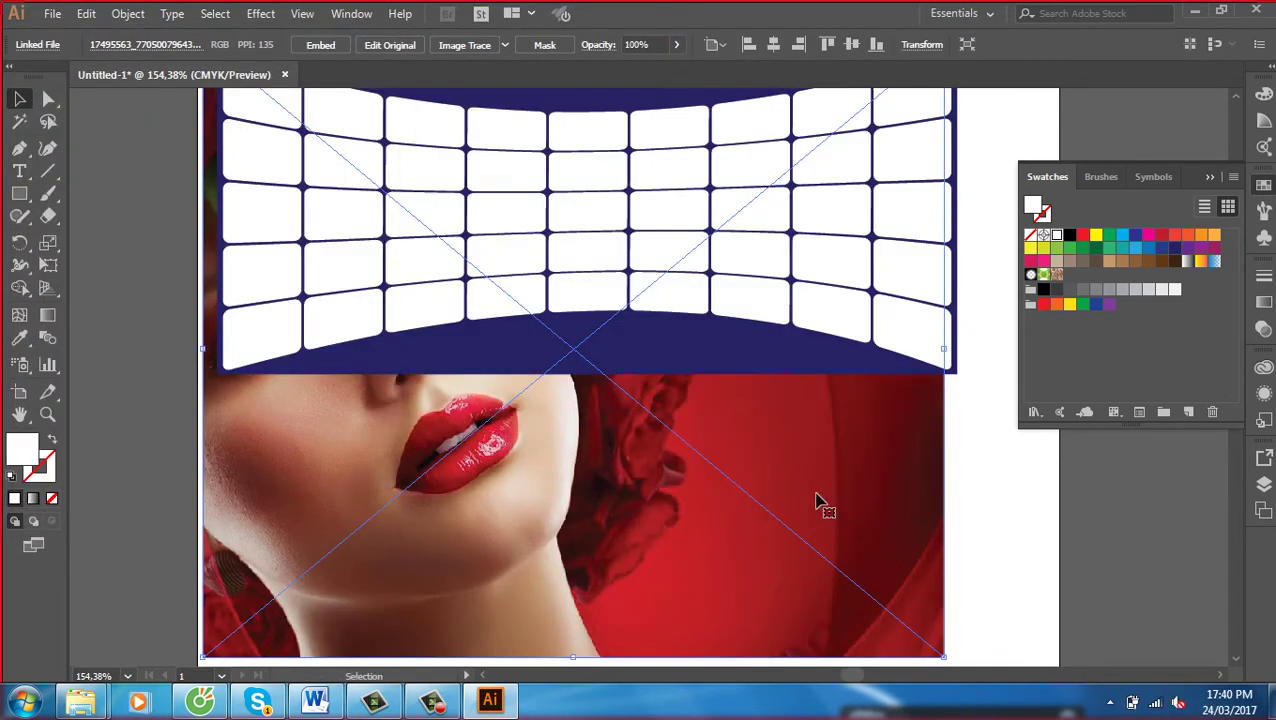
{"action": "left_click", "coordinate": [538, 226], "text": "shift"}
{"action": "key", "text": "ctrl+7"}
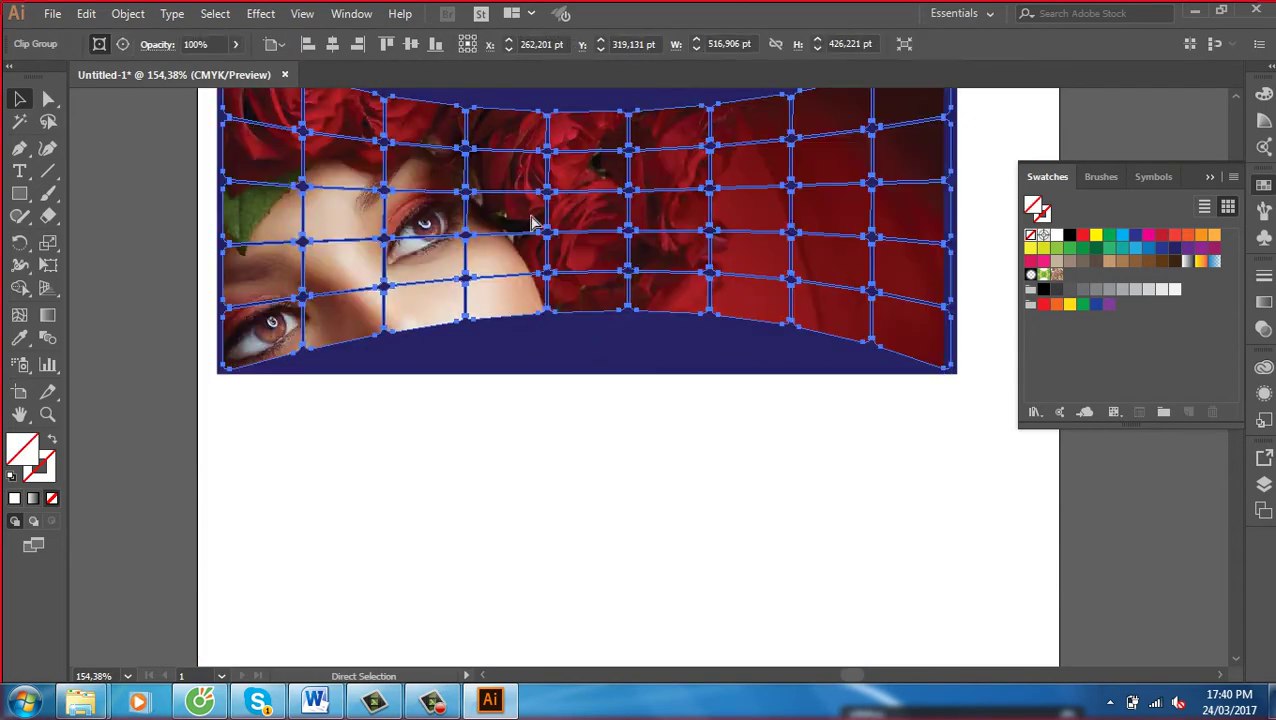
Undo the clip, then reselect grid and photo and reapply the clipping mask (Ctrl+7)
{"action": "key", "text": "ctrl+z"}
{"action": "key", "text": "ctrl+z"}
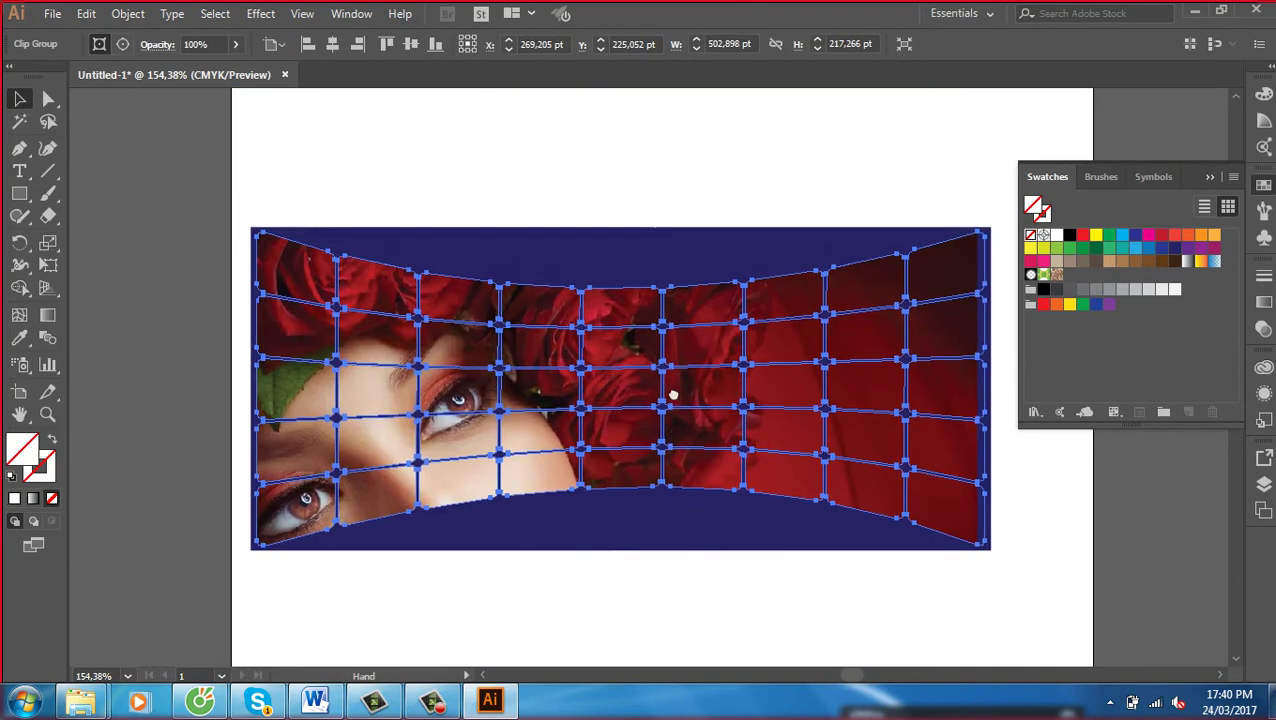
{"action": "key", "text": "ctrl+z"}
{"action": "key", "text": "ctrl+z"}
{"action": "key", "text": "ctrl+z"}
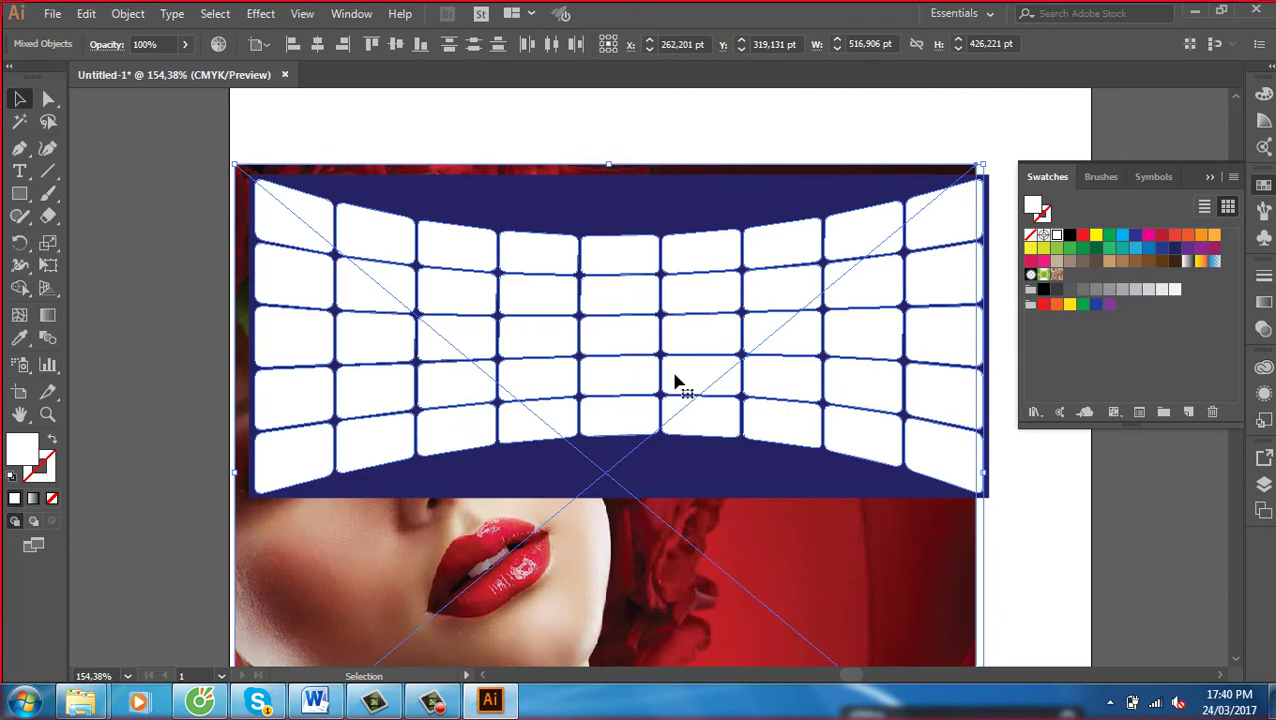
{"action": "key", "text": "ctrl+z"}
{"action": "key", "text": "ctrl+shift+z"}
{"action": "left_click", "coordinate": [717, 120]}
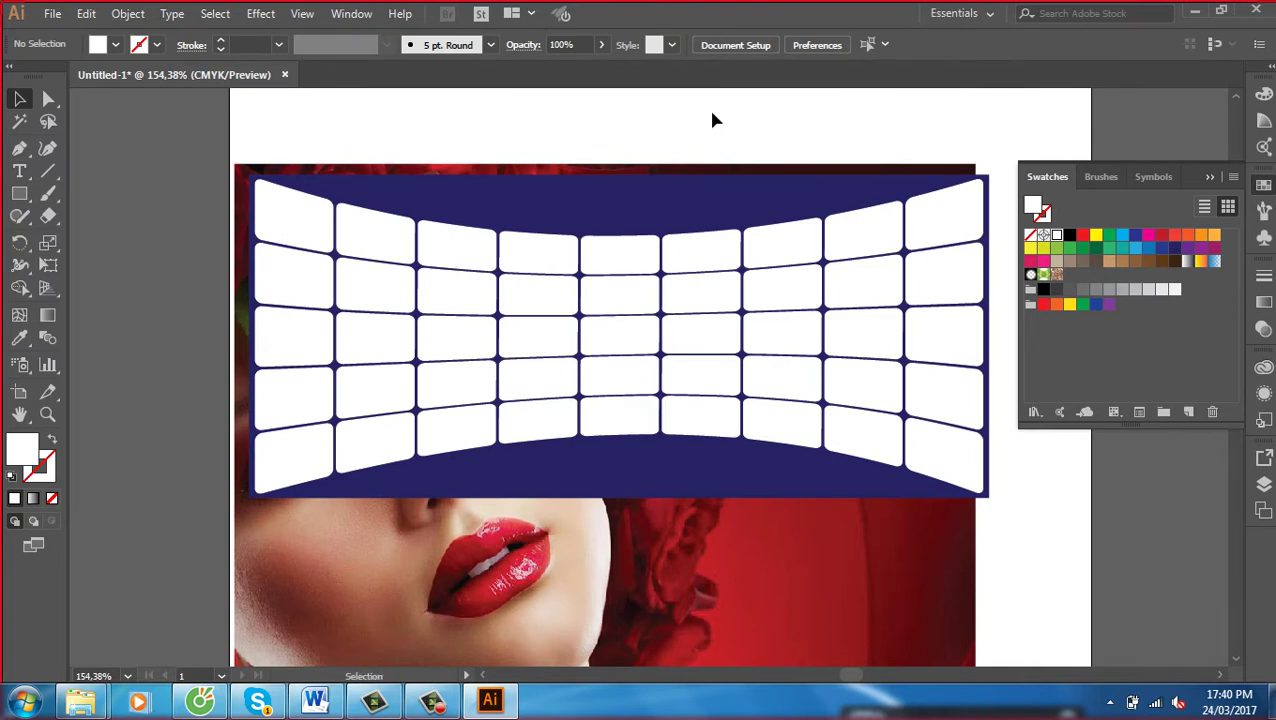
{"action": "left_click", "coordinate": [455, 432]}
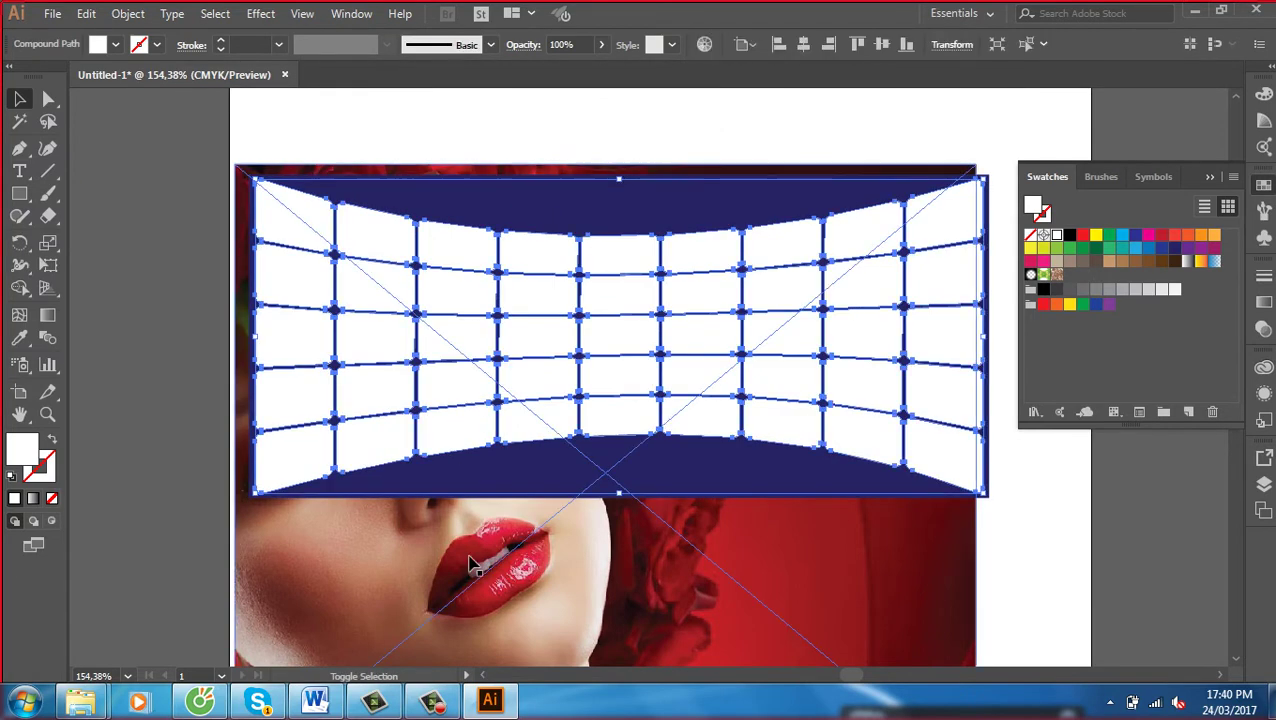
{"action": "left_click", "coordinate": [472, 565], "text": "shift"}
{"action": "key", "text": "ctrl+7"}
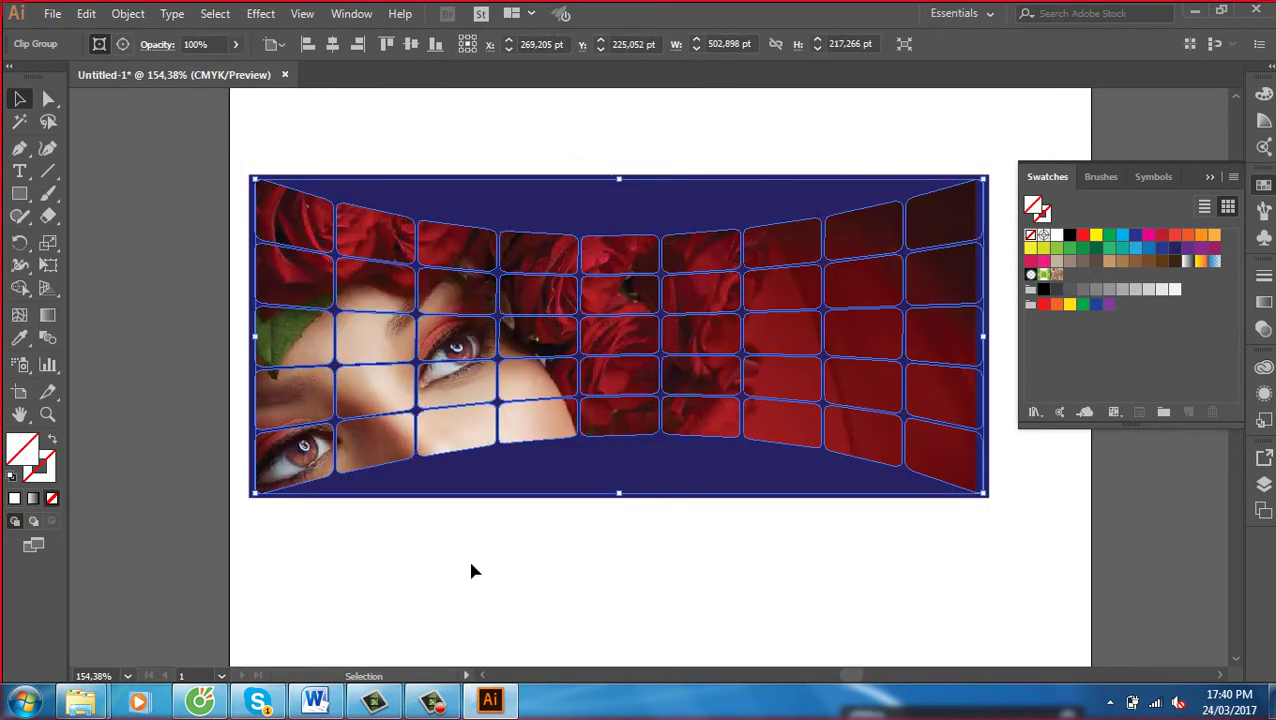
Inside the clip group, shrink the photo and move it to the grid's left side
{"action": "double_click", "coordinate": [476, 441]}
{"action": "left_click_drag", "start_coordinate": [476, 441], "coordinate": [484, 370]}
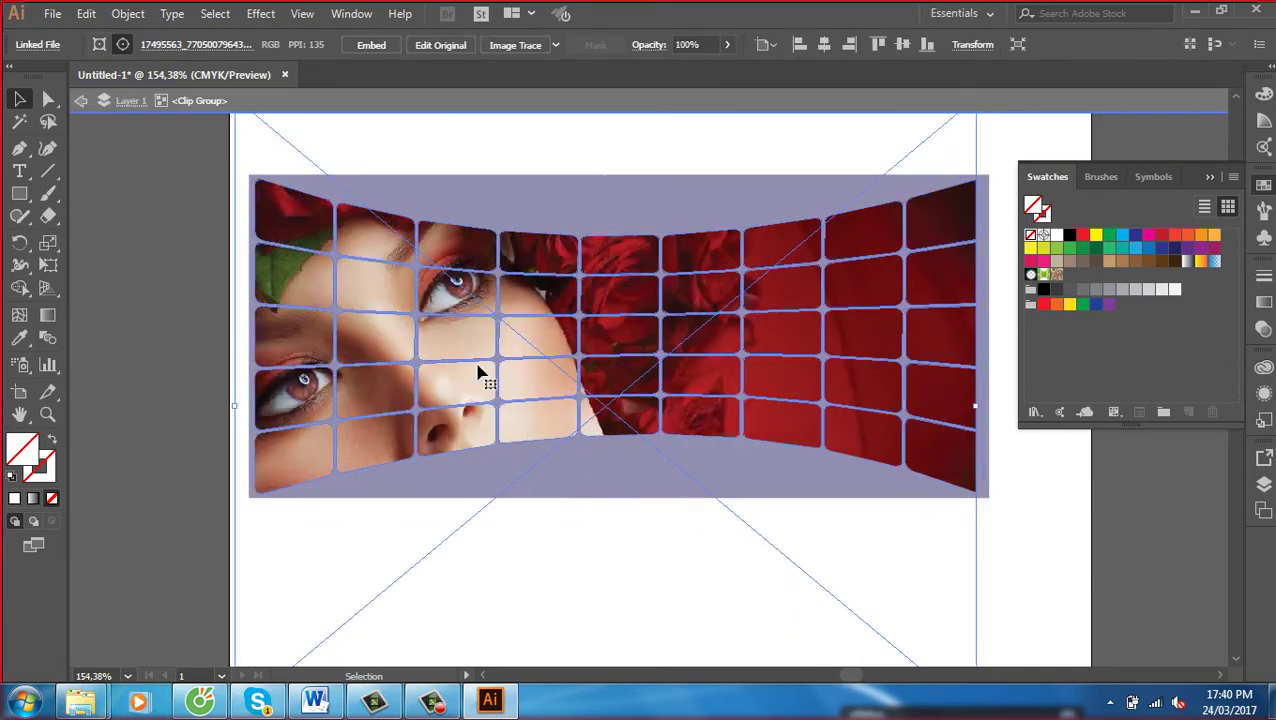
{"action": "key", "text": "ctrl+minus"}
{"action": "key", "text": "ctrl+minus"}
{"action": "key", "text": "ctrl+minus"}
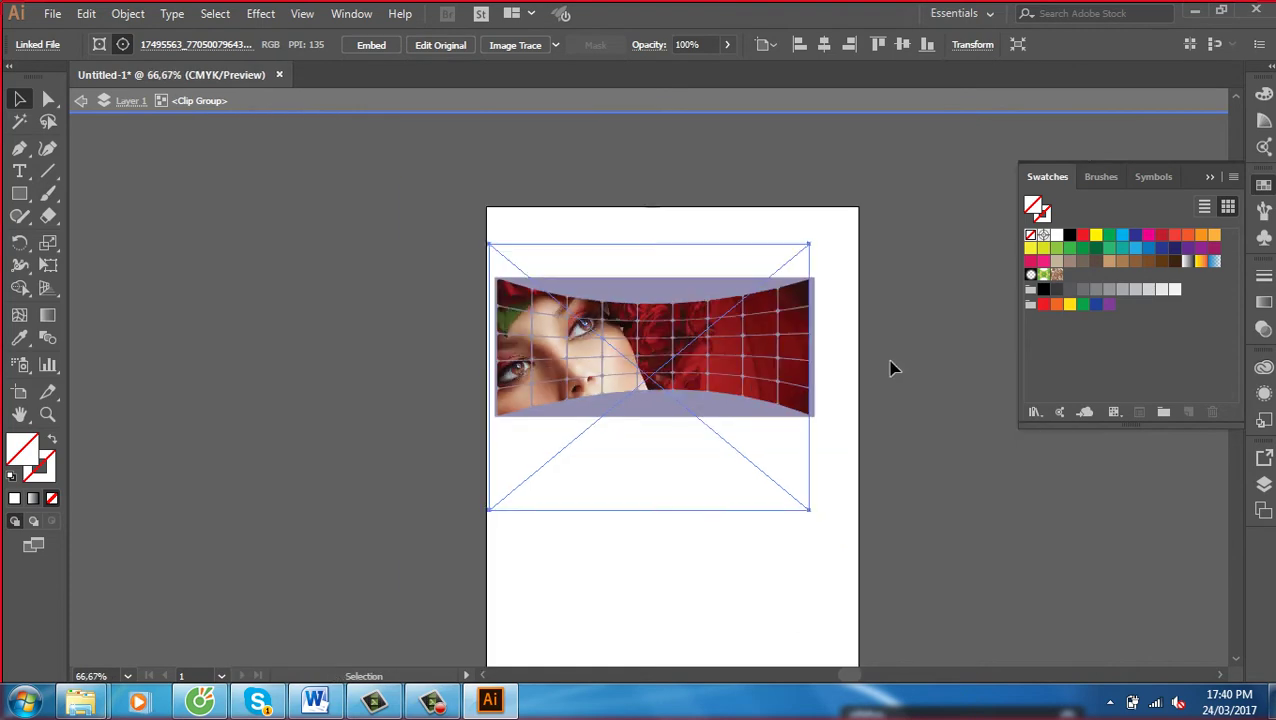
{"action": "mouse_move", "coordinate": [815, 242]}
{"action": "left_mouse_down"}
{"action": "mouse_move", "coordinate": [676, 282]}
{"action": "mouse_move", "coordinate": [672, 421]}
{"action": "left_mouse_up"}
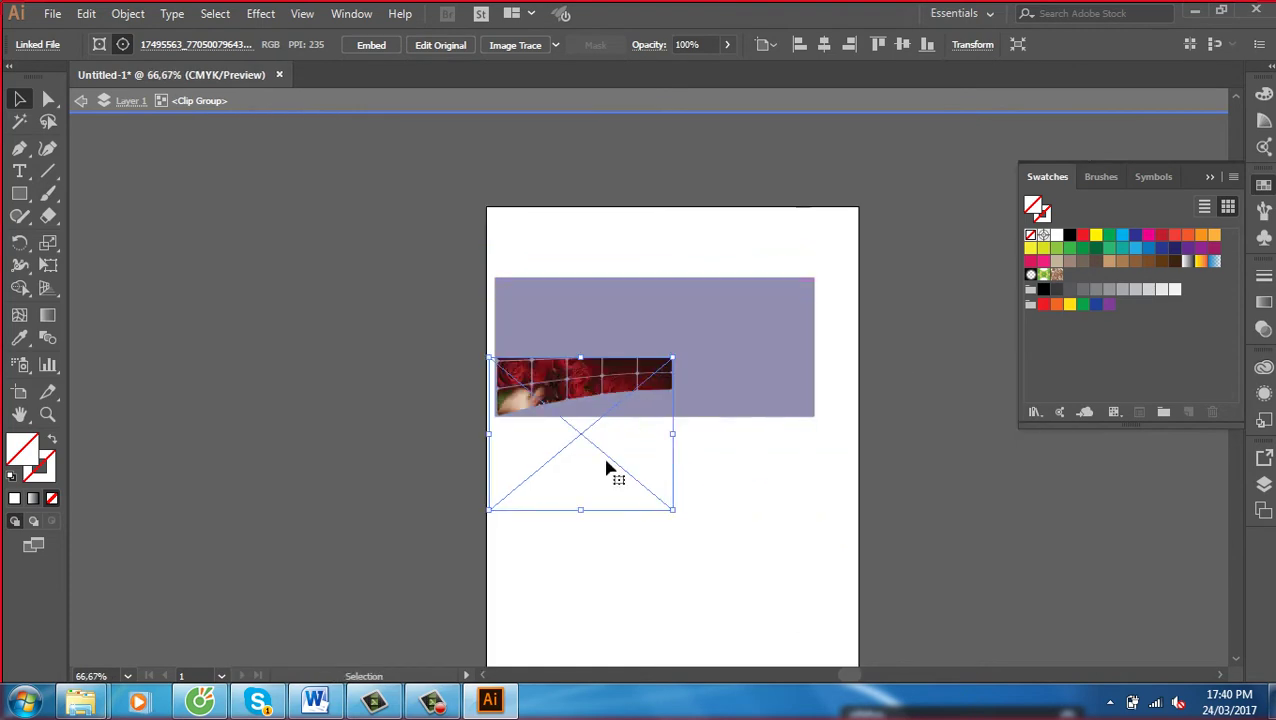
{"action": "left_click_drag", "start_coordinate": [590, 411], "coordinate": [592, 352]}
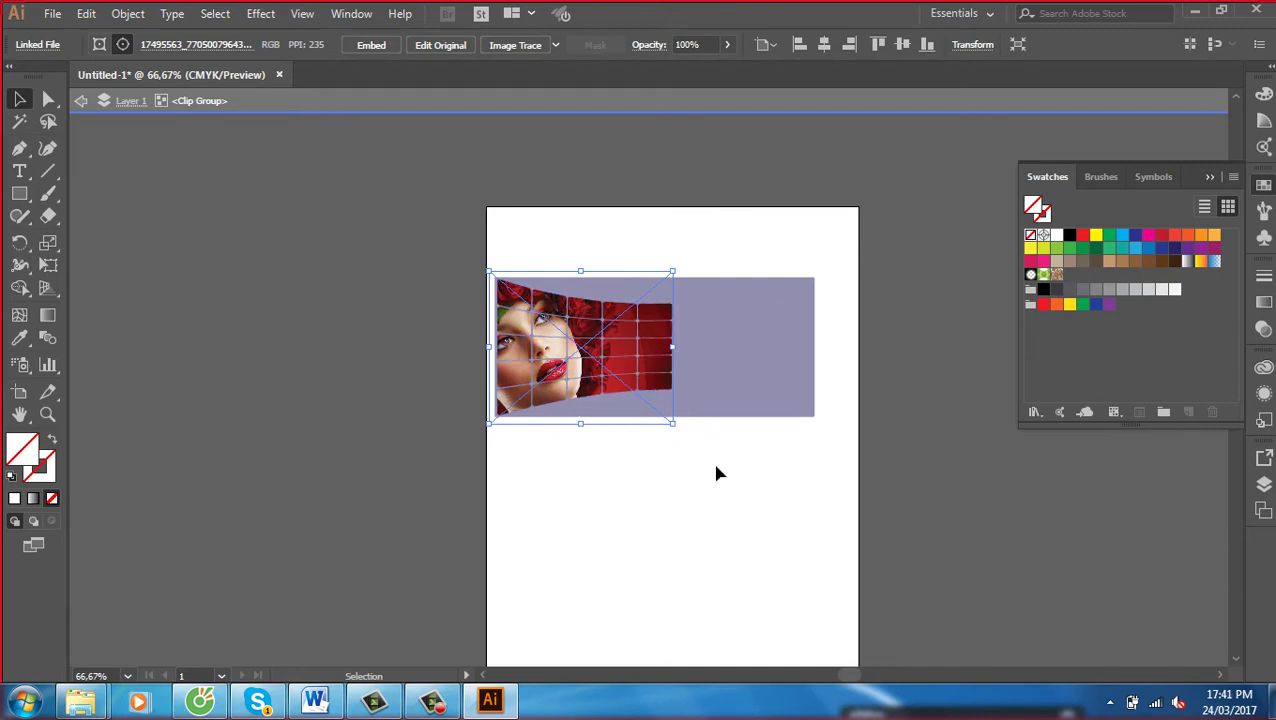
Add a mirrored, stretched photo copy on the right side and zoom in on the banner
{"action": "mouse_move", "coordinate": [631, 362]}
{"action": "left_mouse_down"}
{"action": "mouse_move", "coordinate": [812, 366]}
{"action": "mouse_move", "coordinate": [690, 400]}
{"action": "left_mouse_up"}
{"action": "key", "text": "o"}
{"action": "left_click", "coordinate": [19, 98]}
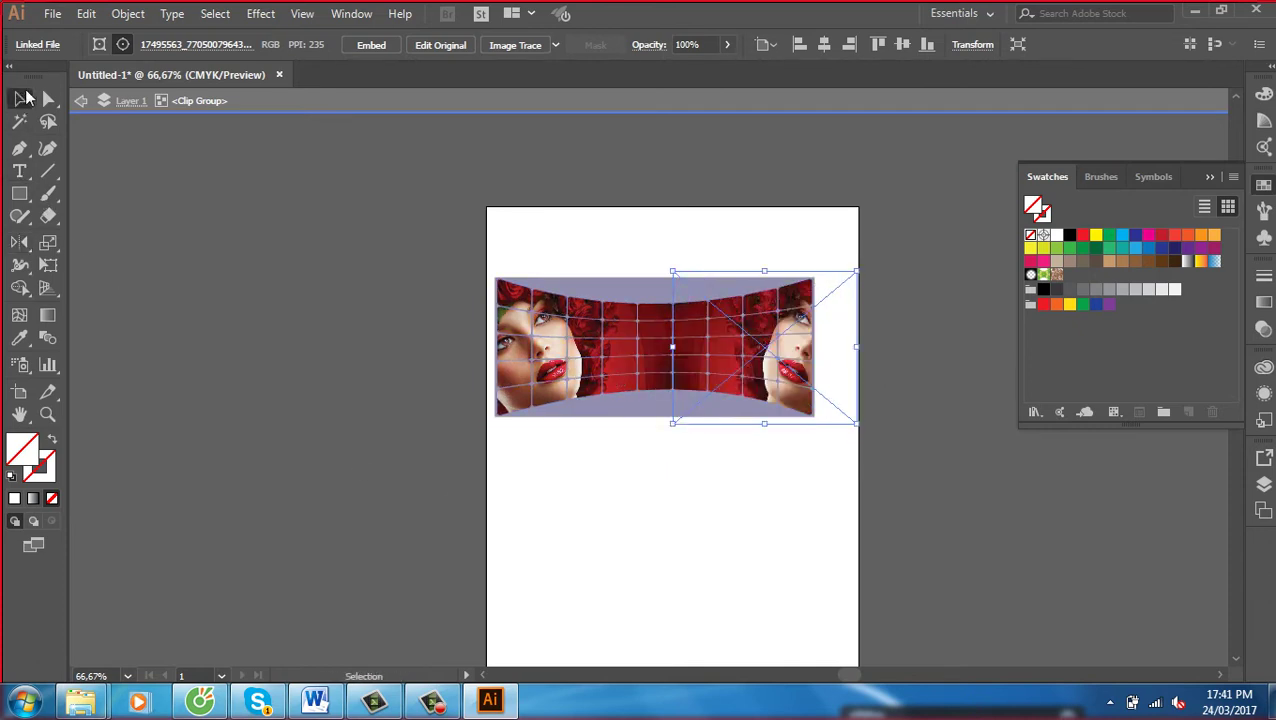
{"action": "left_click_drag", "start_coordinate": [856, 347], "coordinate": [836, 460]}
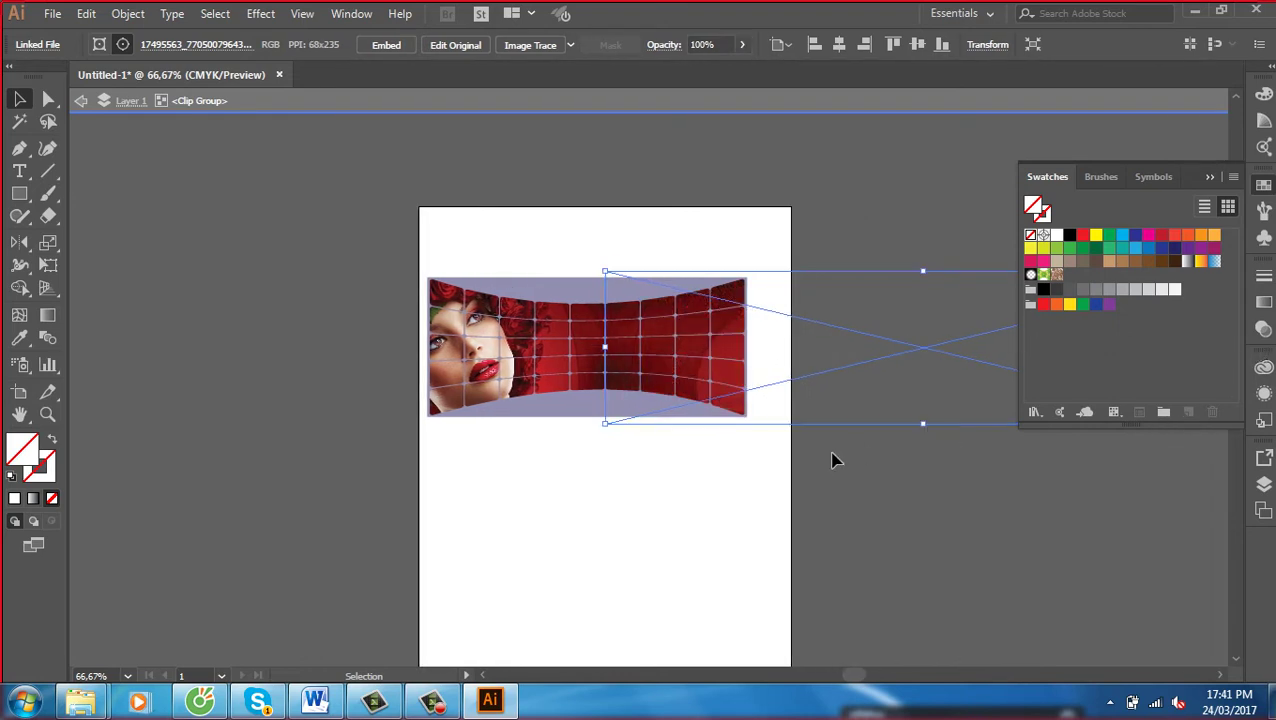
{"action": "left_click", "coordinate": [837, 518]}
{"action": "key", "text": "z"}
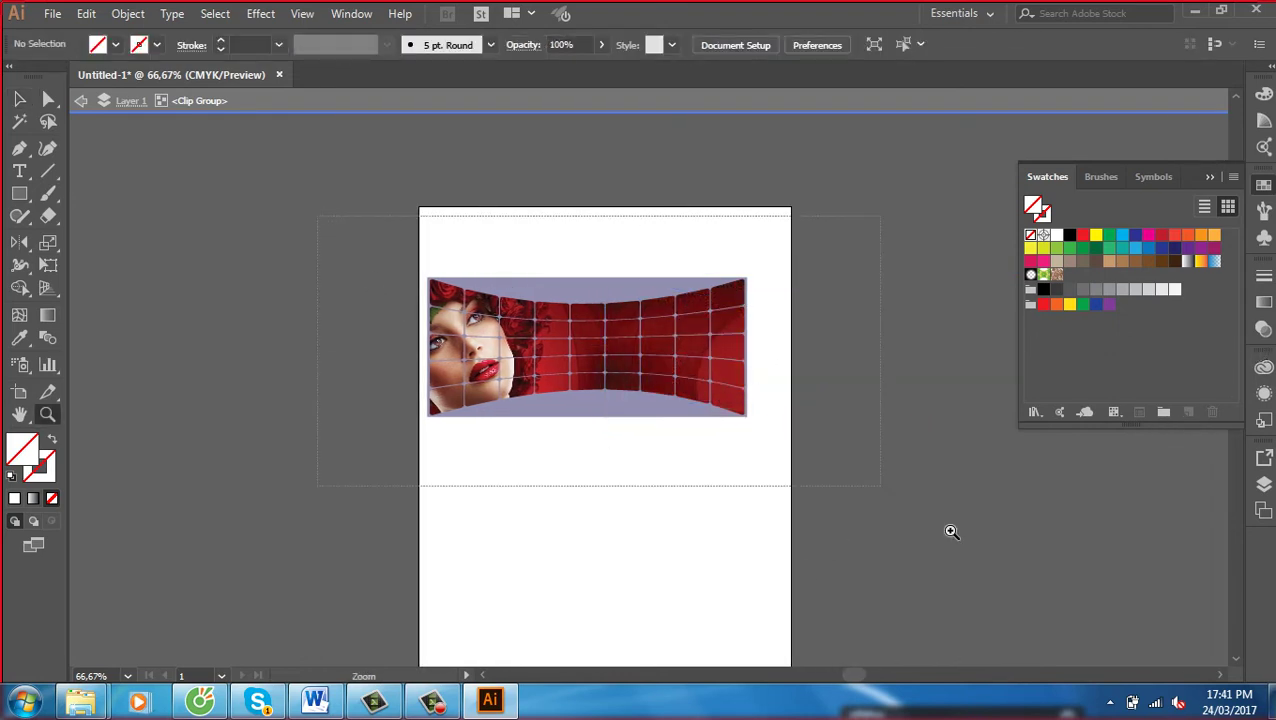
{"action": "left_click", "coordinate": [951, 531]}
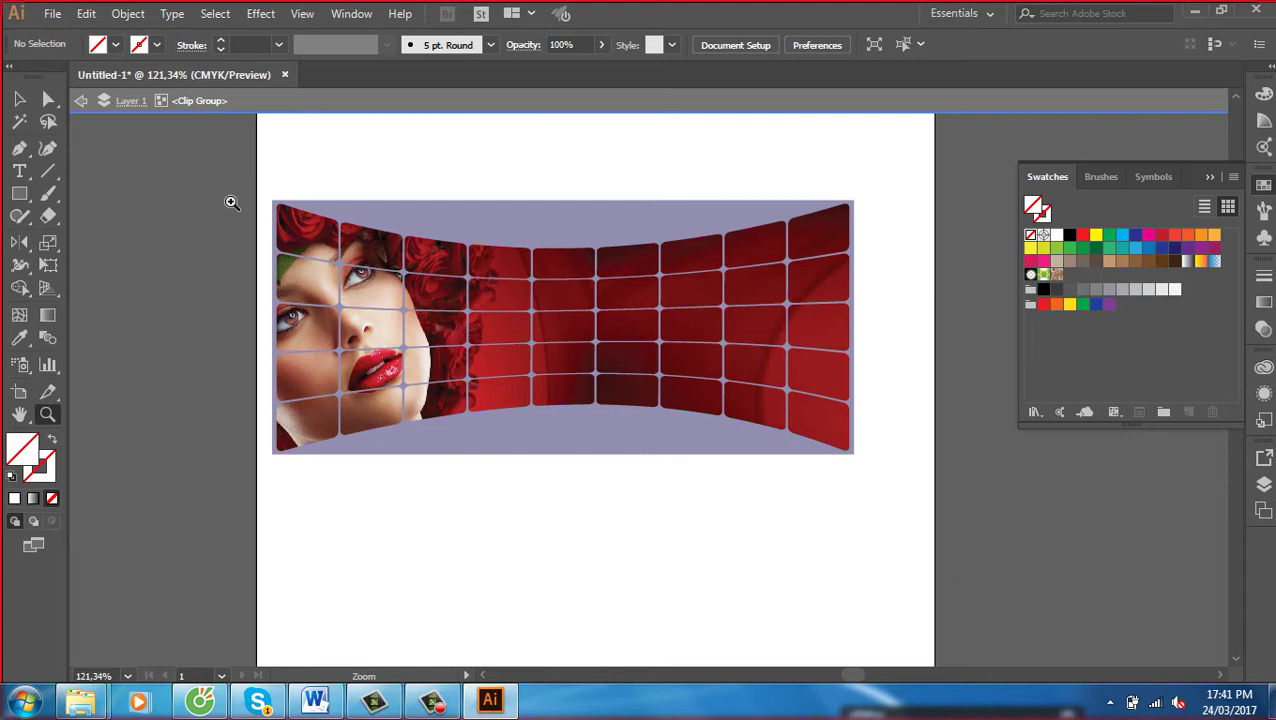
{"action": "left_click", "coordinate": [22, 101]}
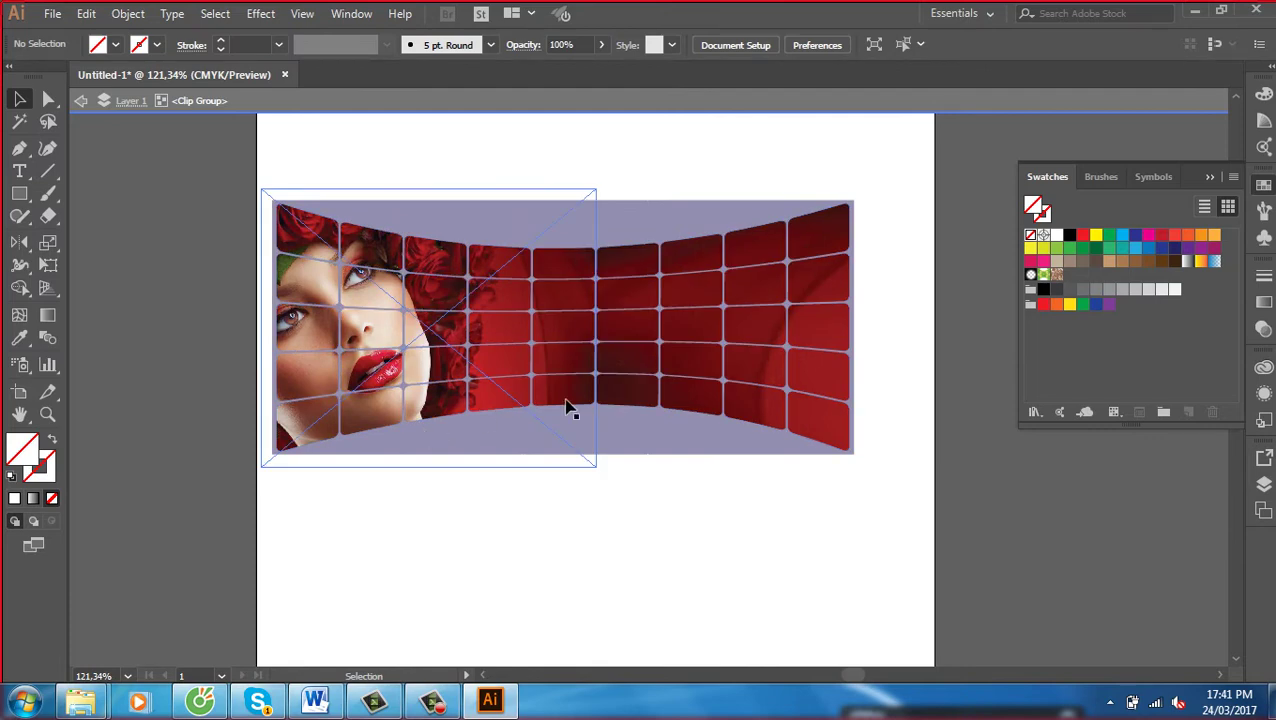
Exit the clipped group and fill the background rectangle light grey
{"action": "double_click", "coordinate": [620, 572]}
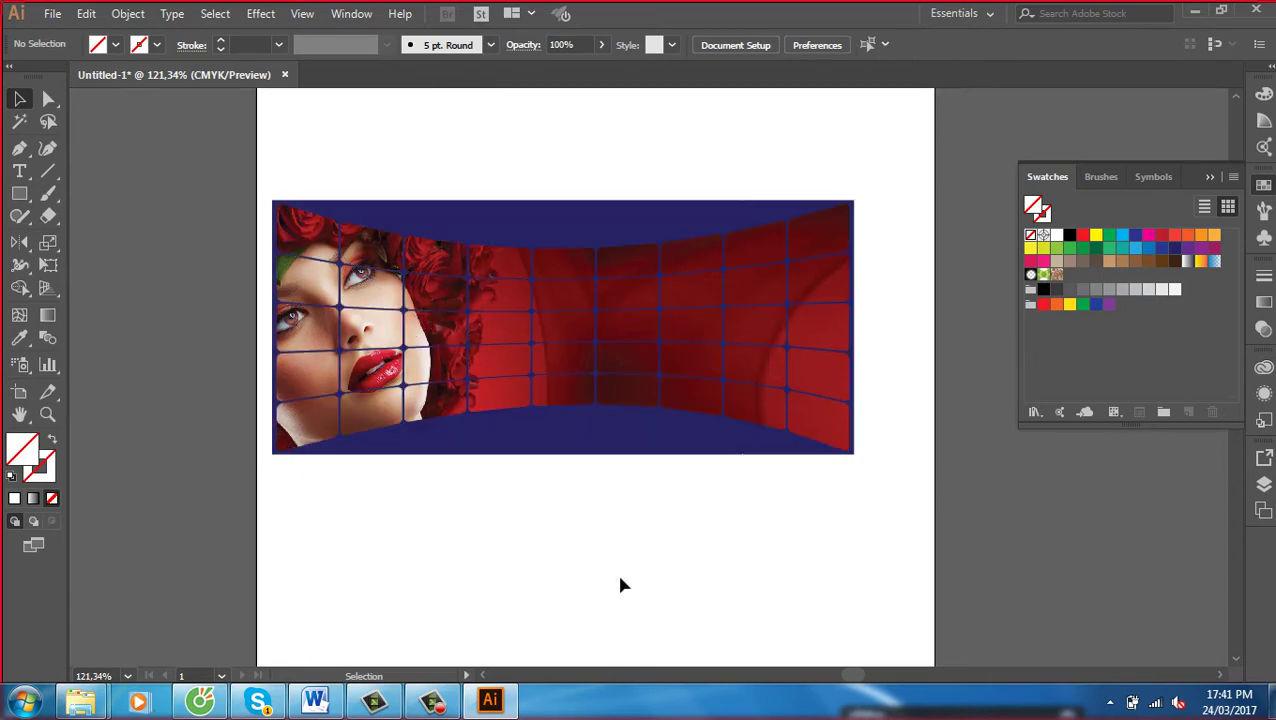
{"action": "left_click", "coordinate": [644, 208]}
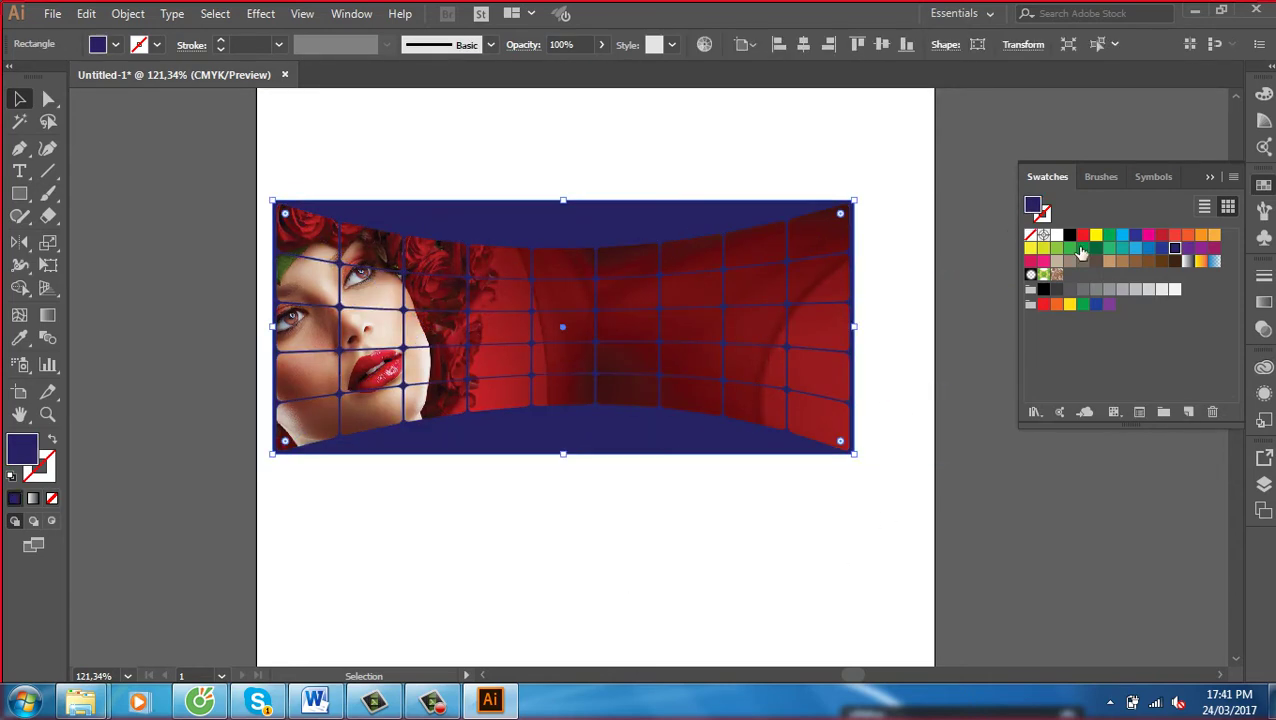
{"action": "left_click", "coordinate": [1122, 289]}
{"action": "left_click", "coordinate": [1015, 510]}
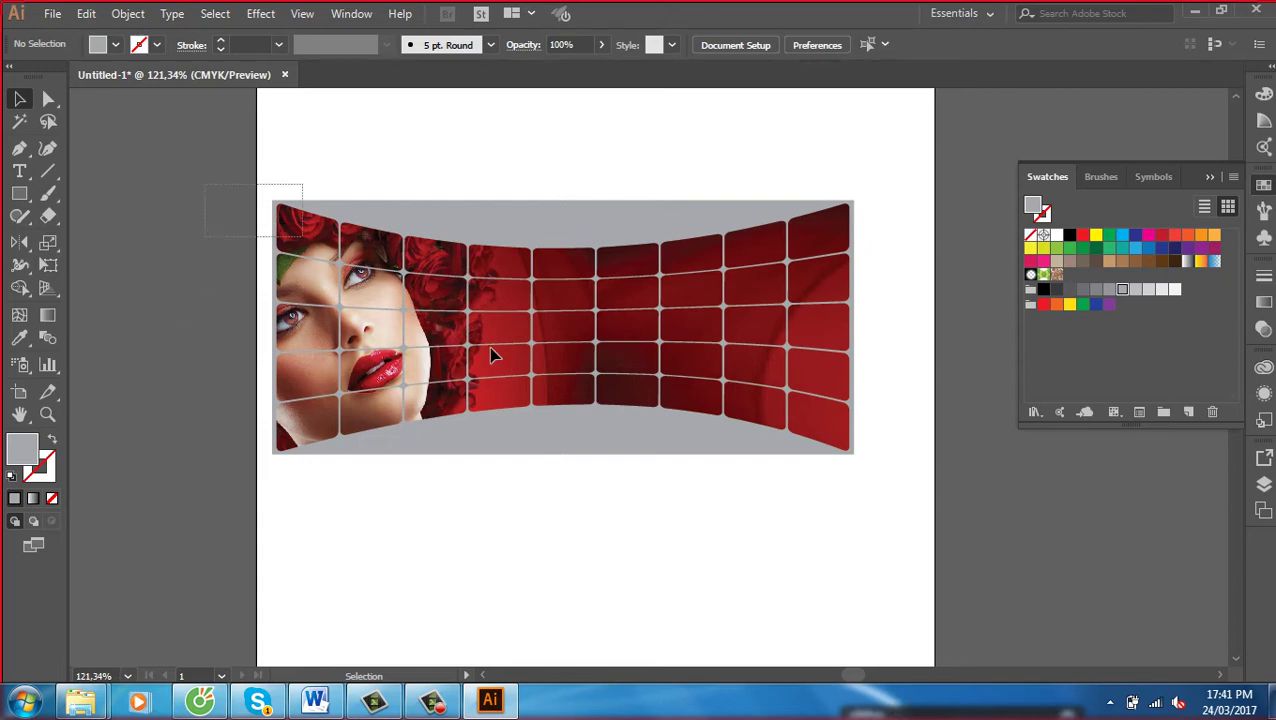
Select all banner objects, clip them (Ctrl+7), then undo to drop the photo grid
{"action": "left_click_drag", "start_coordinate": [200, 192], "coordinate": [932, 515]}
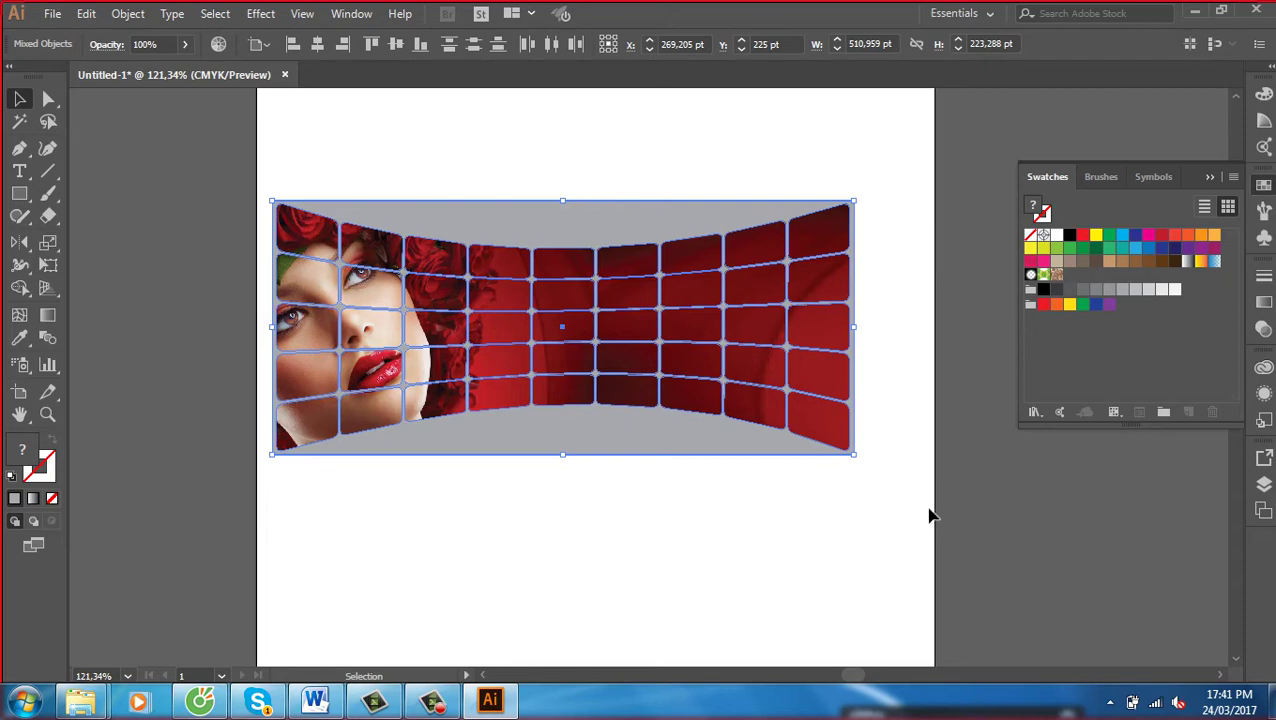
{"action": "left_click_drag", "start_coordinate": [282, 169], "coordinate": [864, 494]}
{"action": "key", "text": "ctrl+7"}
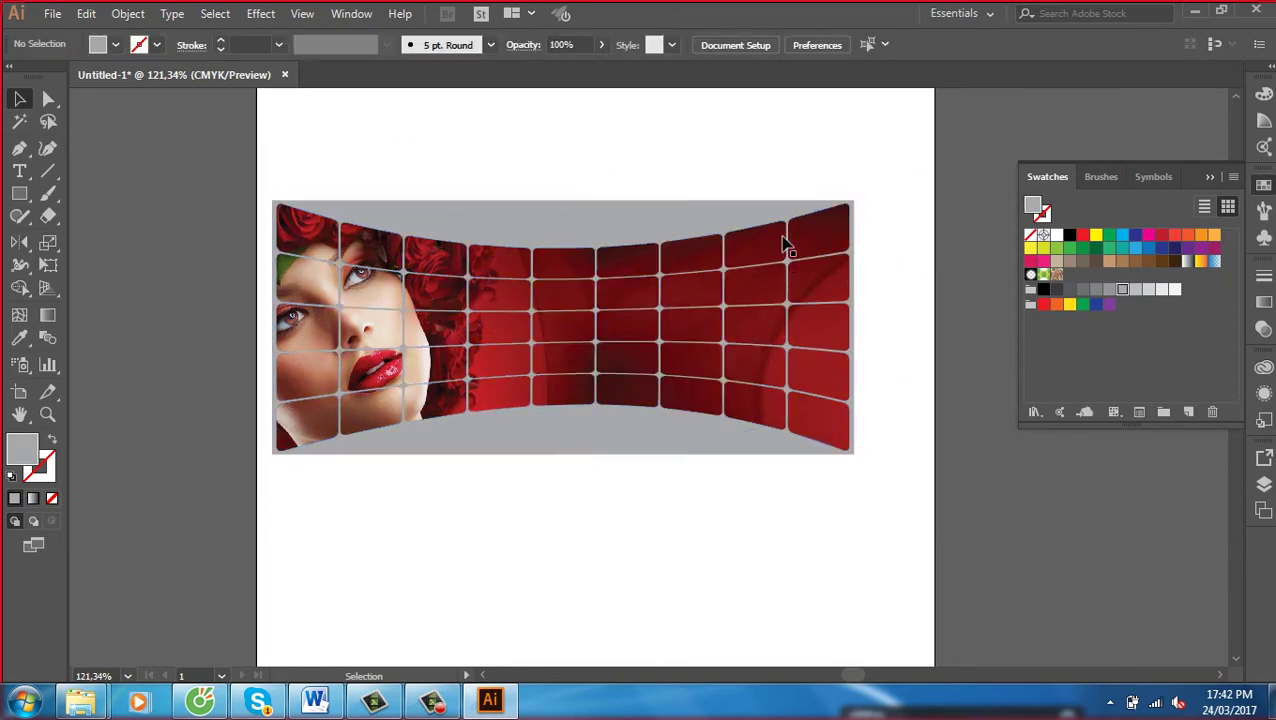
{"action": "key", "text": "ctrl+z"}
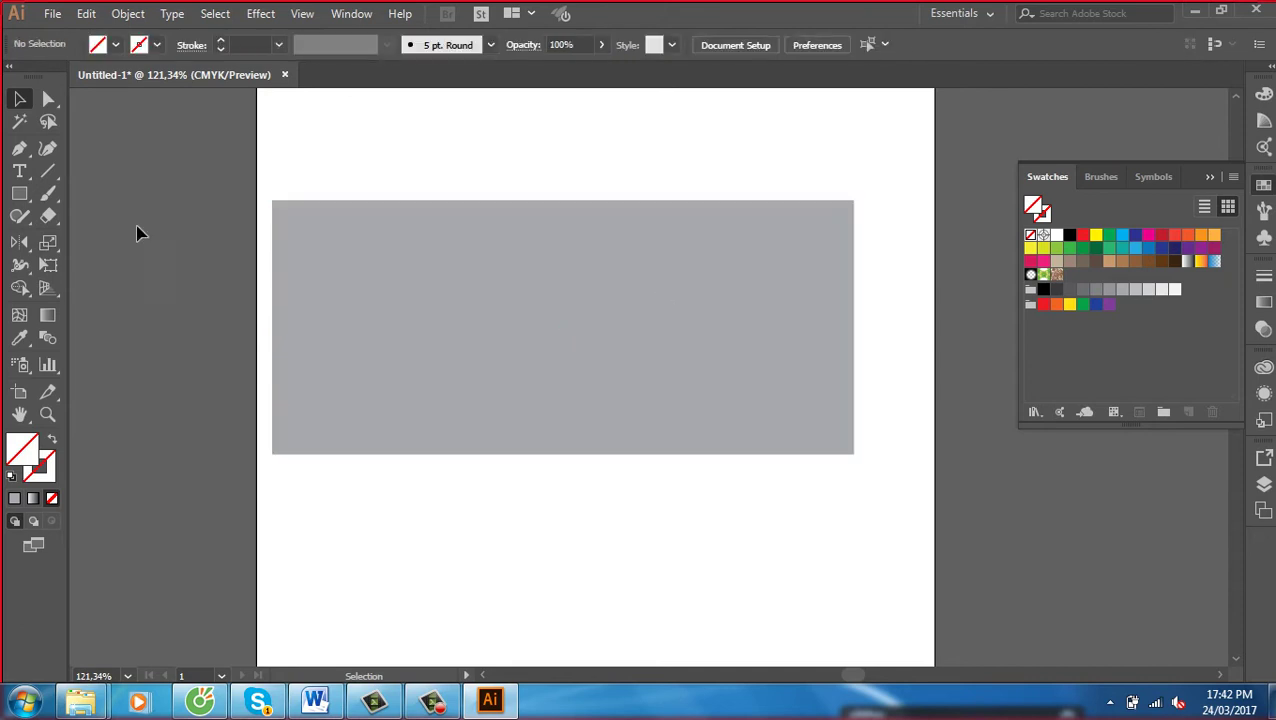
Tear off the shape tools group as a floating panel
{"action": "left_click_drag", "start_coordinate": [35, 205], "coordinate": [218, 254]}
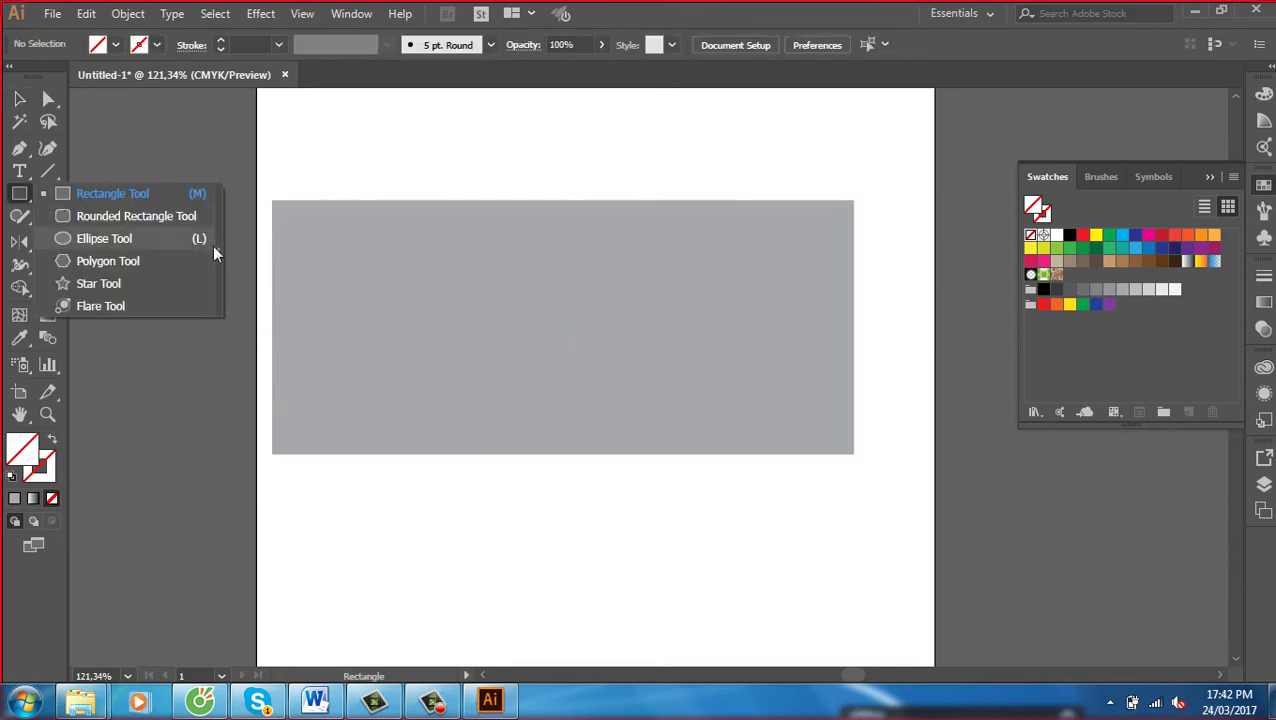
{"action": "mouse_move", "coordinate": [19, 193]}
{"action": "left_mouse_down"}
{"action": "mouse_move", "coordinate": [203, 230]}
{"action": "mouse_move", "coordinate": [518, 100]}
{"action": "mouse_move", "coordinate": [528, 122]}
{"action": "left_mouse_up"}
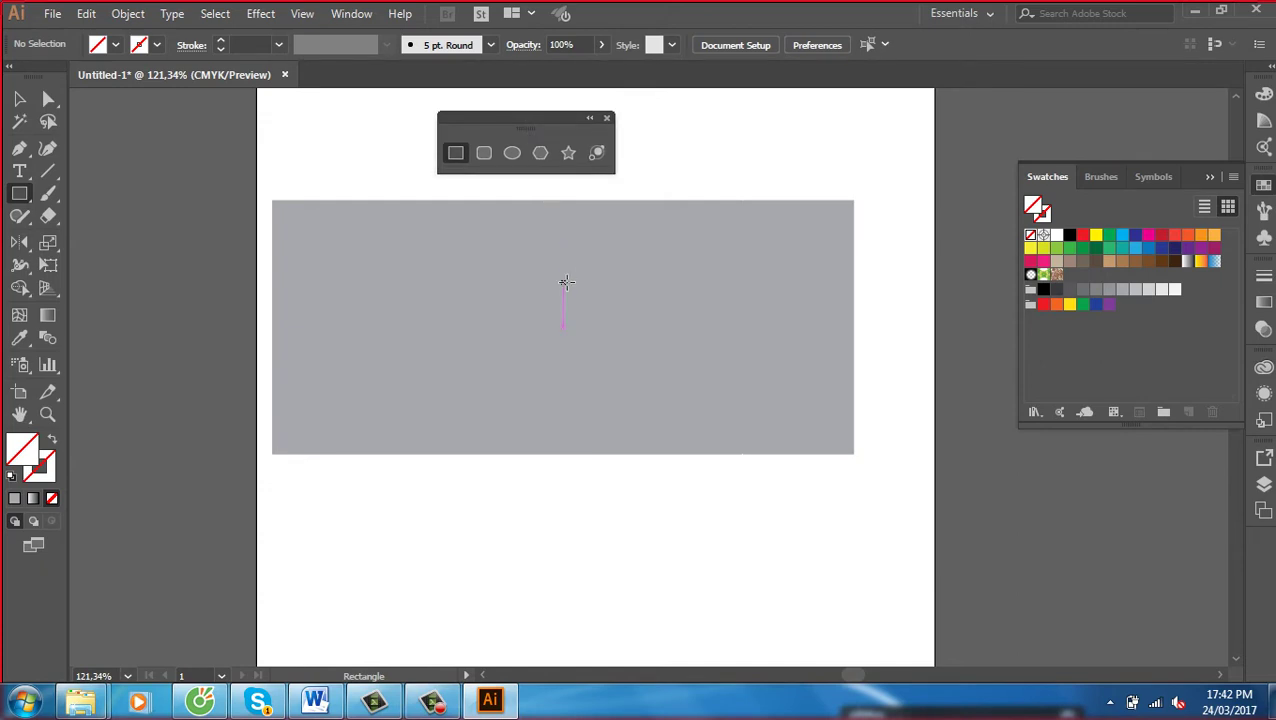
{"action": "left_click", "coordinate": [484, 152]}
Draw a test rounded rectangle with 36 pt corner radius, then delete it
{"action": "left_click_drag", "start_coordinate": [568, 258], "coordinate": [819, 494]}
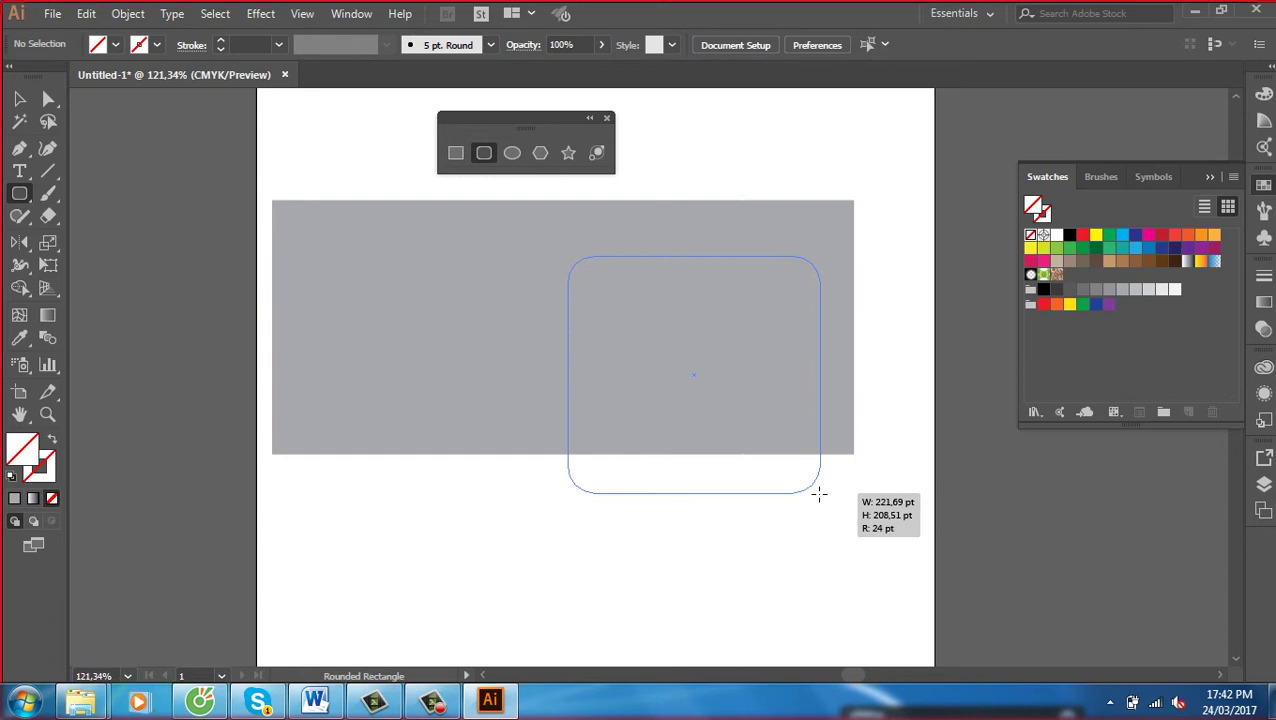
{"action": "left_click_drag", "start_coordinate": [819, 494], "coordinate": [806, 525]}
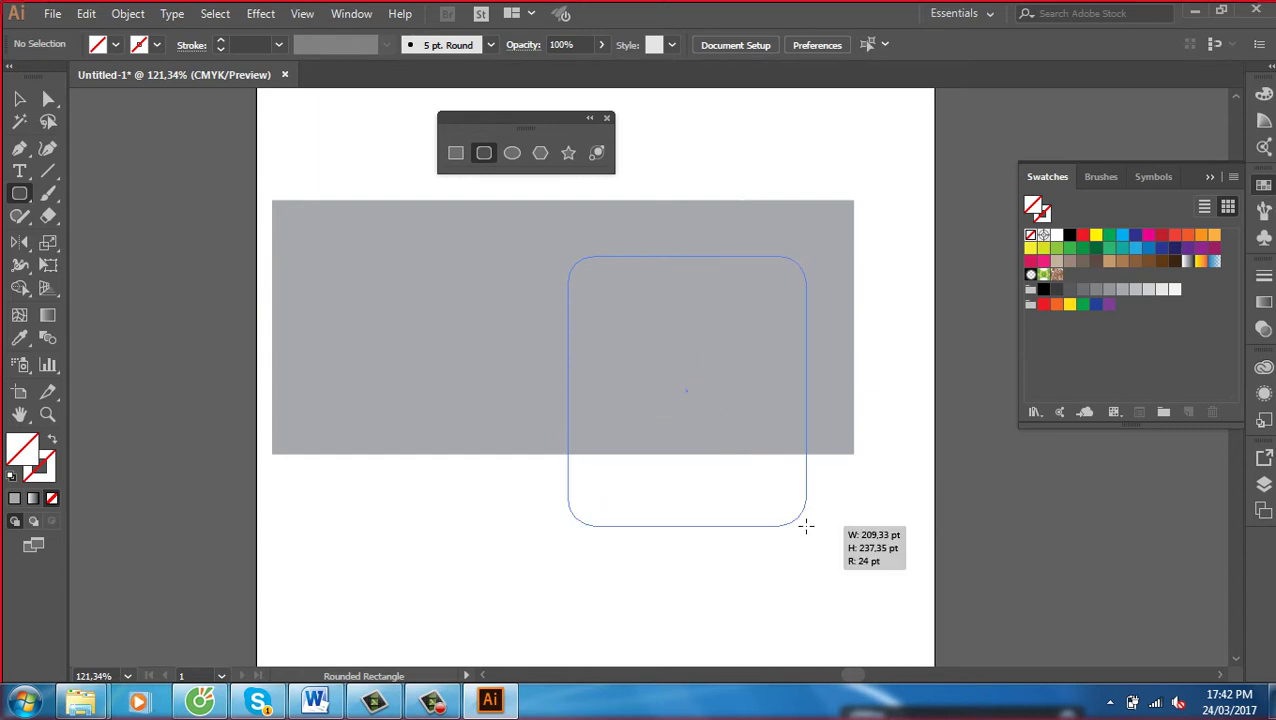
{"action": "key", "text": "Up"}
{"action": "key", "text": "Up"}
{"action": "key", "text": "Up"}
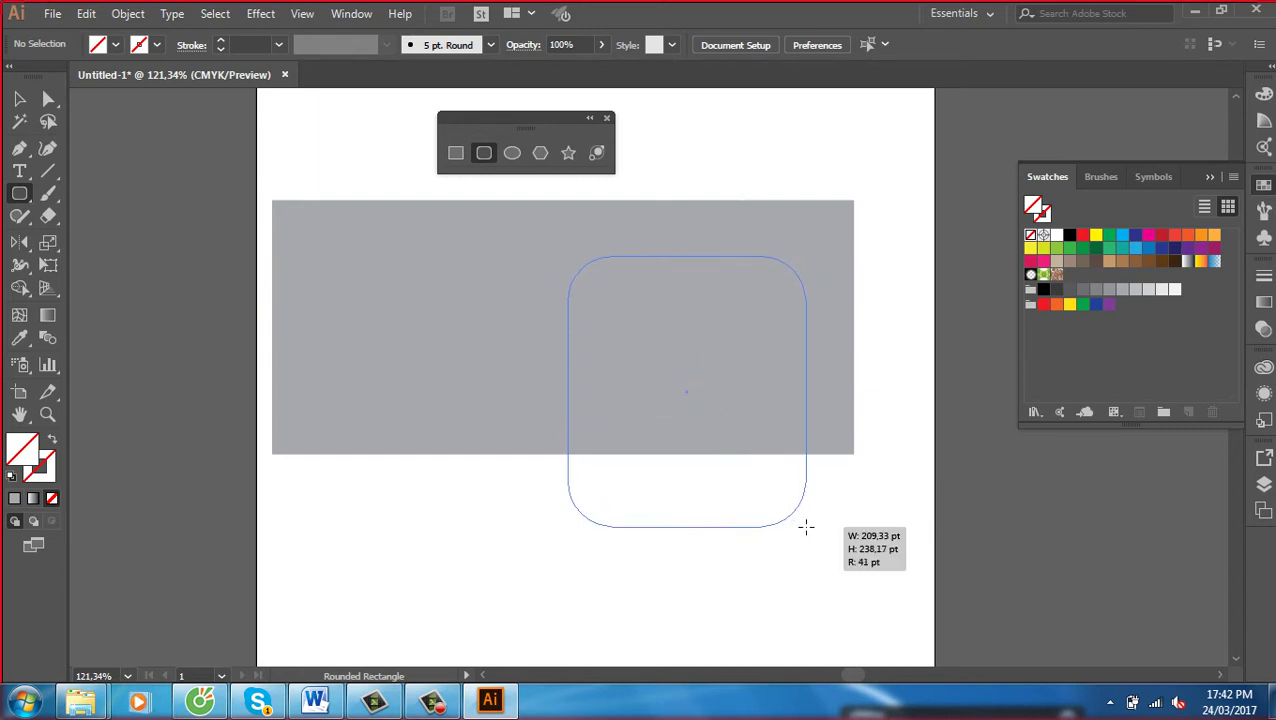
{"action": "key", "text": "Up"}
{"action": "key", "text": "Up"}
{"action": "key", "text": "Up"}
{"action": "mouse_move", "coordinate": [806, 525]}
{"action": "left_mouse_down"}
{"action": "mouse_move", "coordinate": [612, 537]}
{"action": "mouse_move", "coordinate": [796, 568]}
{"action": "mouse_move", "coordinate": [787, 533]}
{"action": "left_mouse_up"}
{"action": "key", "text": "Up"}
{"action": "key", "text": "Up"}
{"action": "key", "text": "Up"}
{"action": "key", "text": "Up"}
{"action": "key", "text": "Up"}
{"action": "key", "text": "Up"}
{"action": "key", "text": "Down"}
{"action": "key", "text": "Down"}
{"action": "key", "text": "Down"}
{"action": "key", "text": "Down"}
{"action": "key", "text": "Down"}
{"action": "key", "text": "Down"}
{"action": "key", "text": "Down"}
{"action": "key", "text": "Down"}
{"action": "key", "text": "Down"}
{"action": "key", "text": "Down"}
{"action": "key", "text": "Down"}
{"action": "key", "text": "Down"}
{"action": "key", "text": "Down"}
{"action": "key", "text": "Down"}
{"action": "key", "text": "Down"}
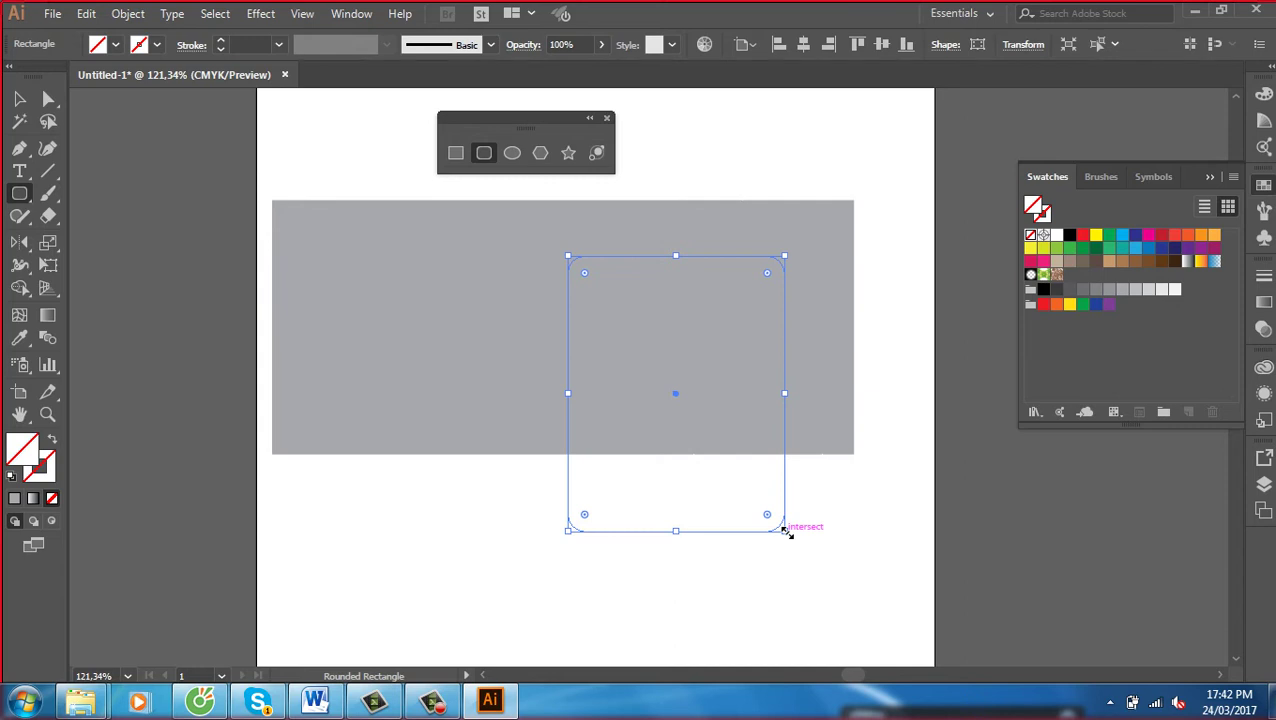
{"action": "key", "text": "Delete"}
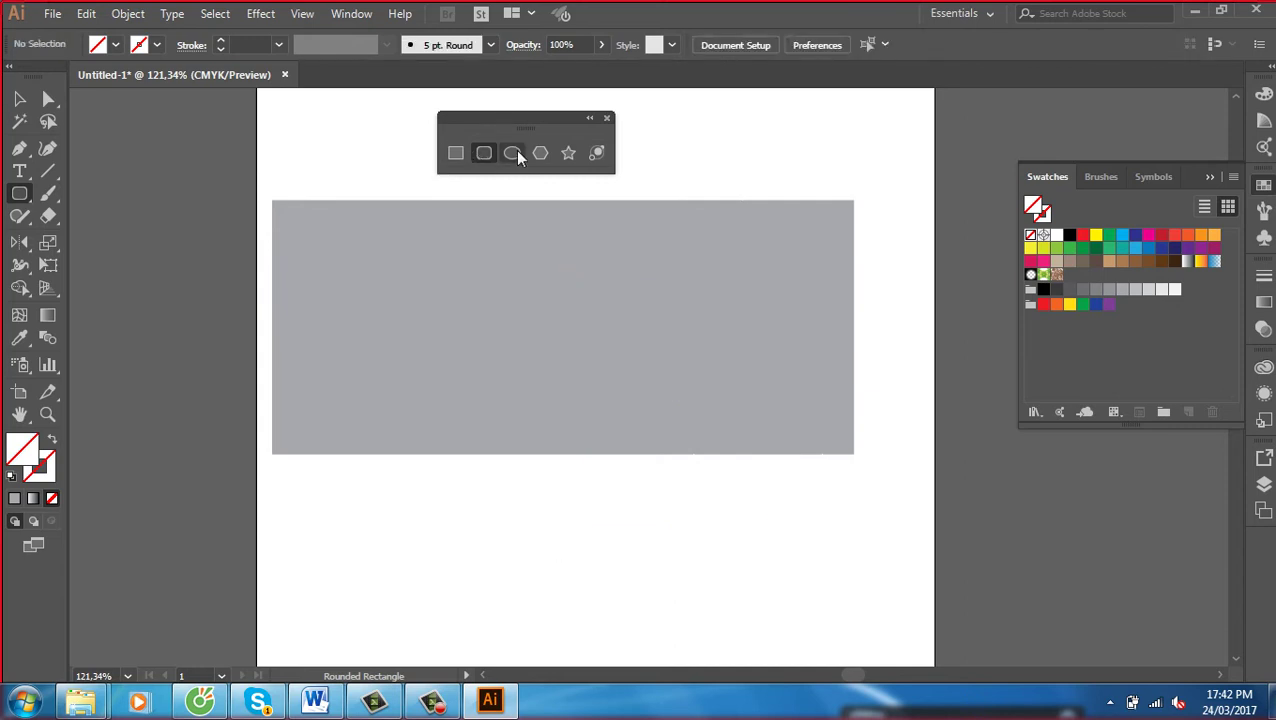
Draw a dark green circle over the banner's left end
{"action": "left_click", "coordinate": [513, 154]}
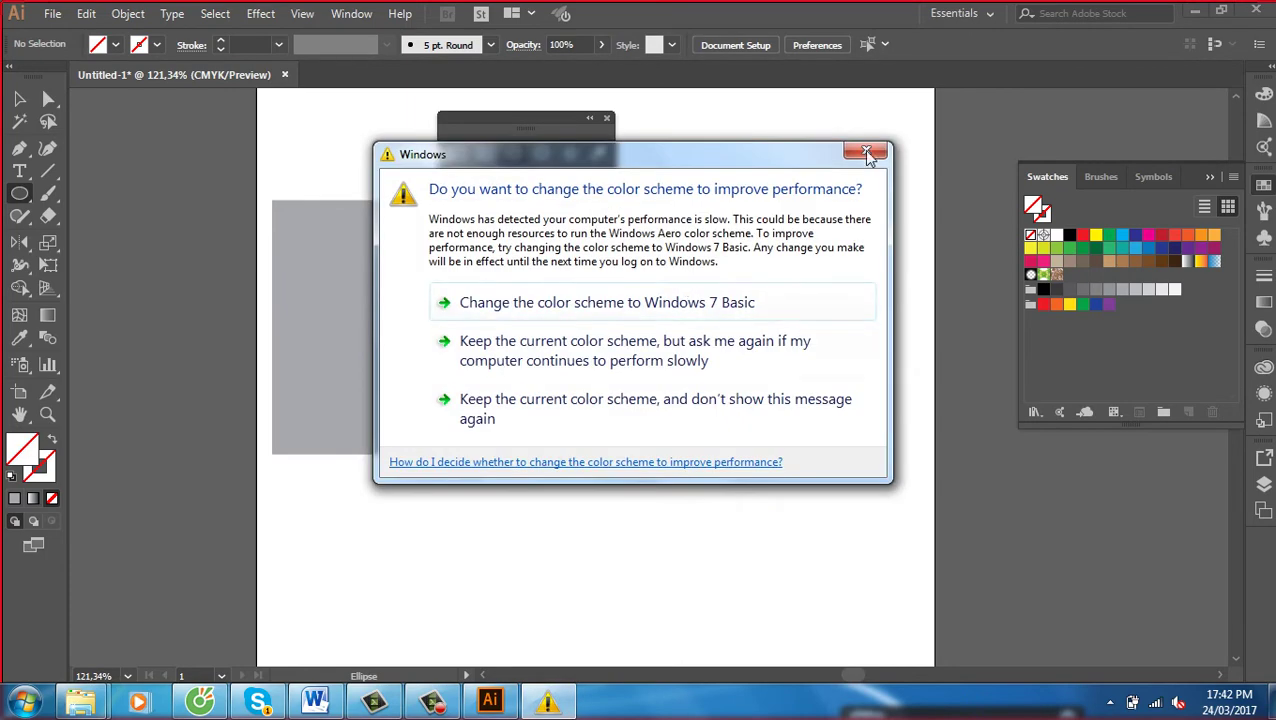
{"action": "left_click", "coordinate": [866, 150]}
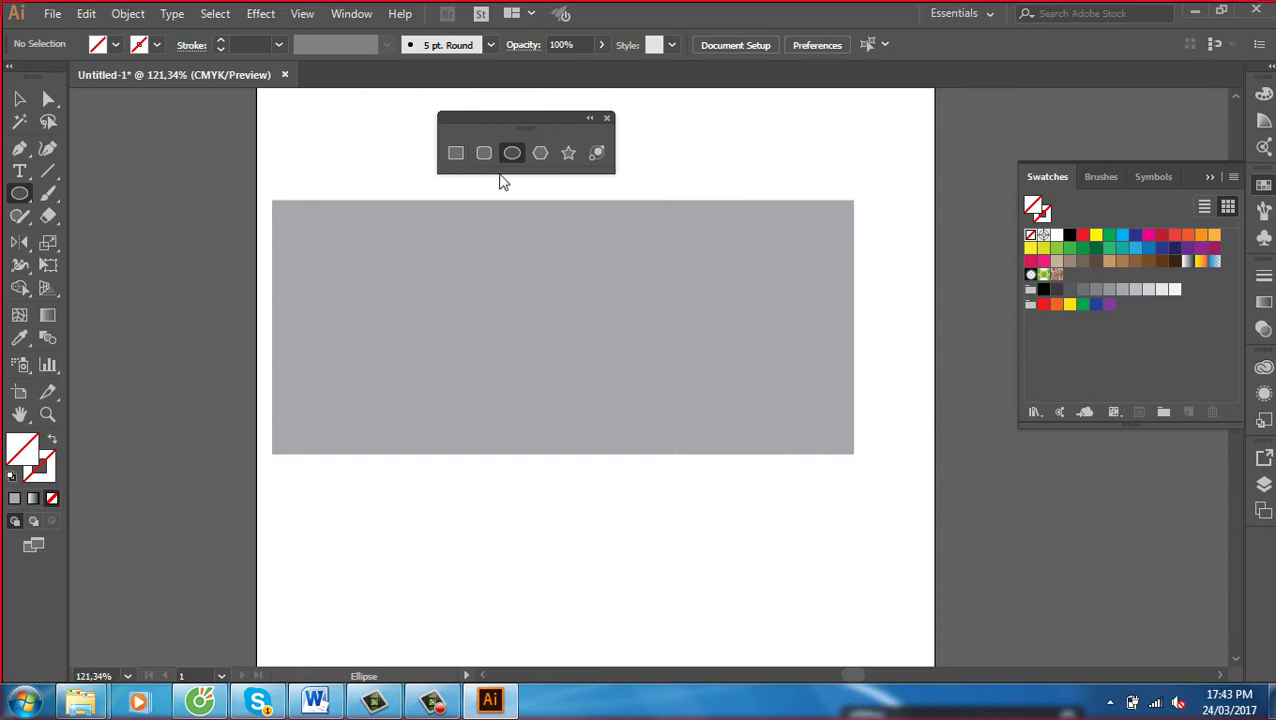
{"action": "left_click_drag", "start_coordinate": [160, 156], "coordinate": [433, 481]}
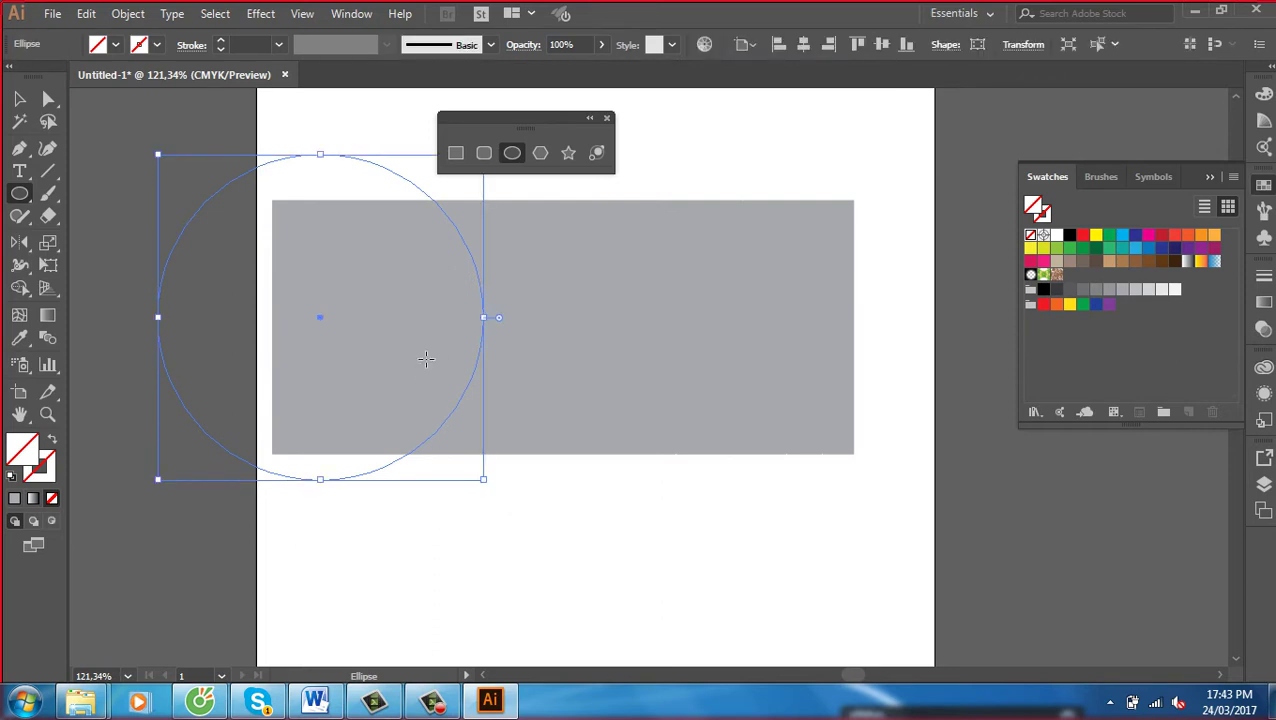
{"action": "left_click", "coordinate": [1096, 248]}
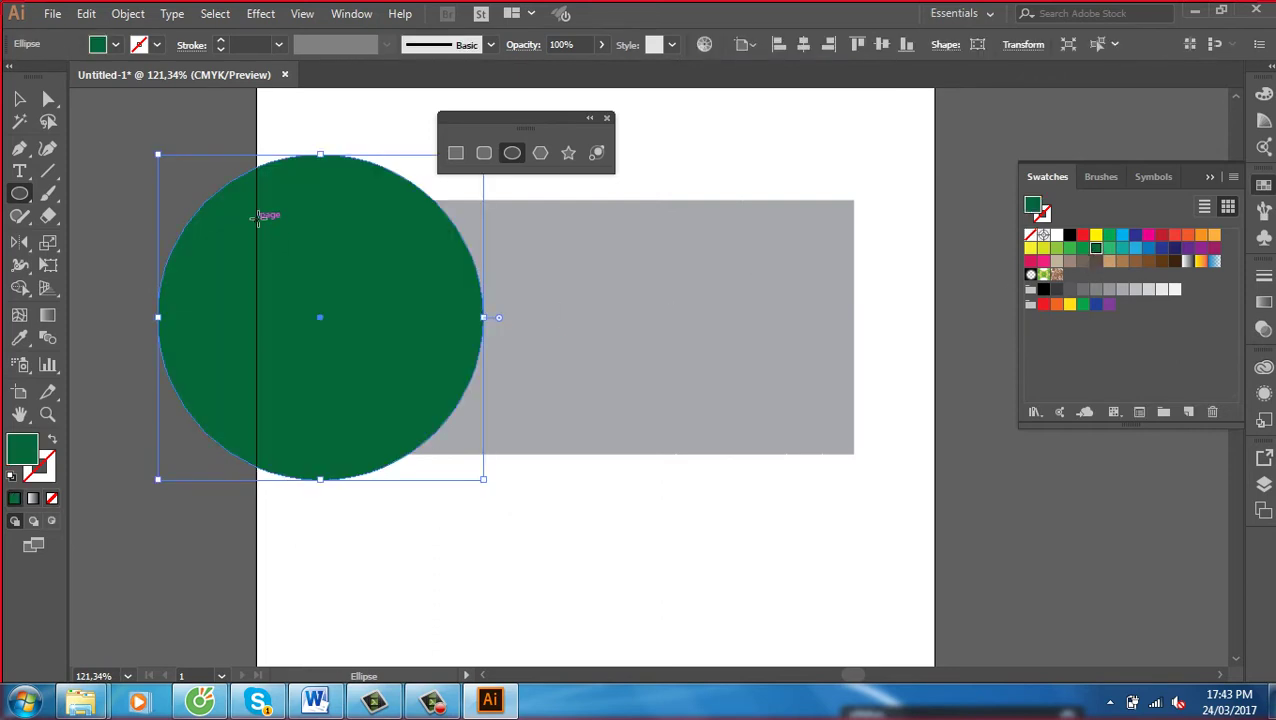
Fill the grey background rectangle light green
{"action": "left_click", "coordinate": [550, 302]}
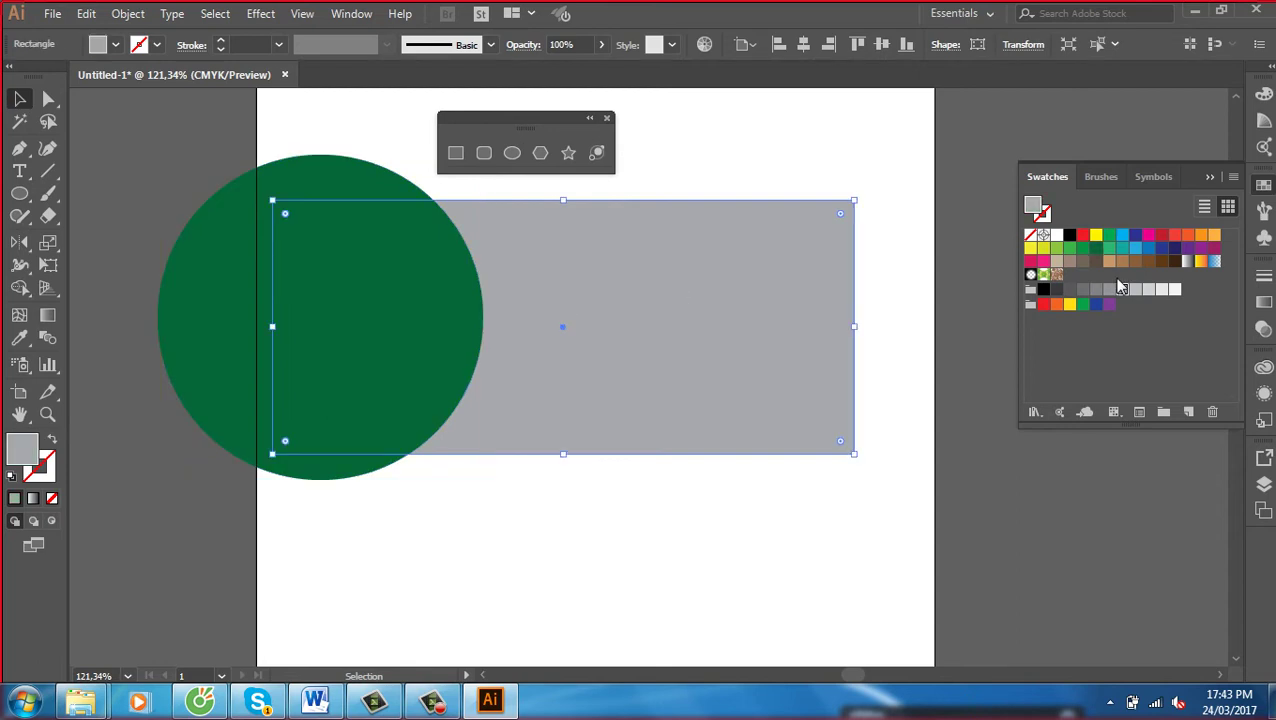
{"action": "left_click", "coordinate": [1109, 248]}
{"action": "left_click", "coordinate": [738, 490]}
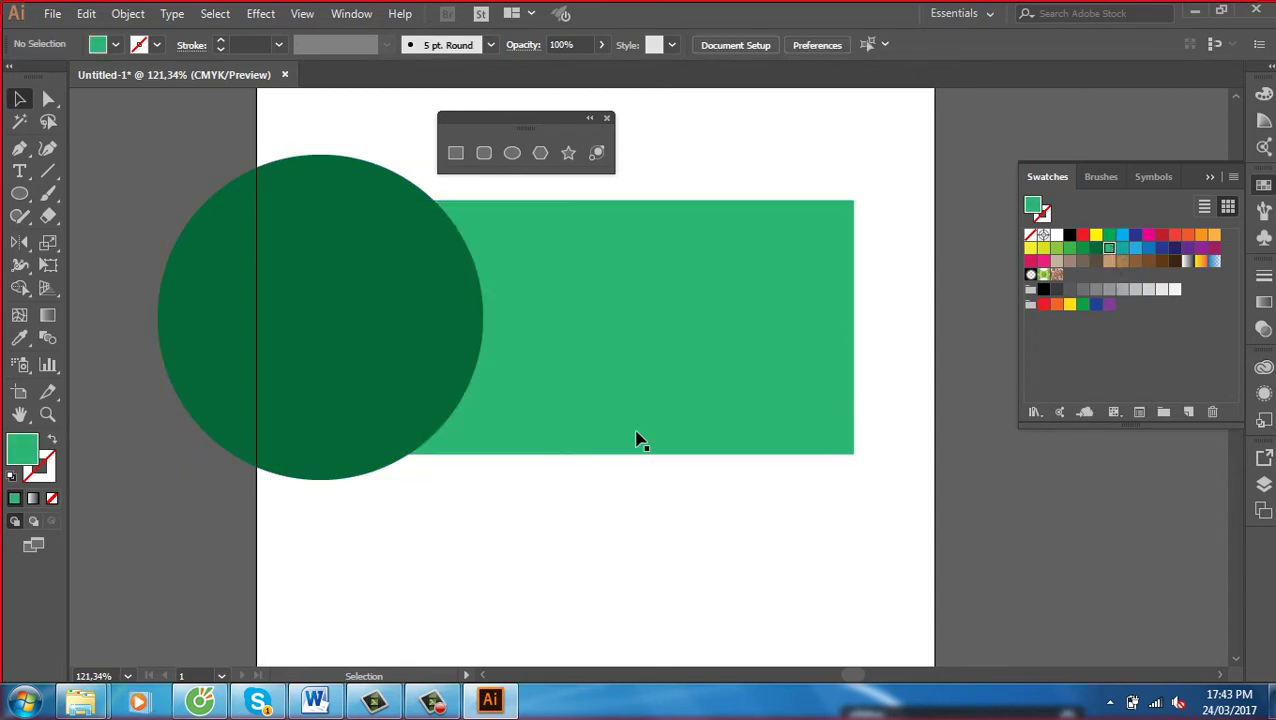
{"action": "left_click", "coordinate": [624, 433]}
Trim the circle to the banner rectangle with a Pathfinder operation
{"action": "key", "text": "a"}
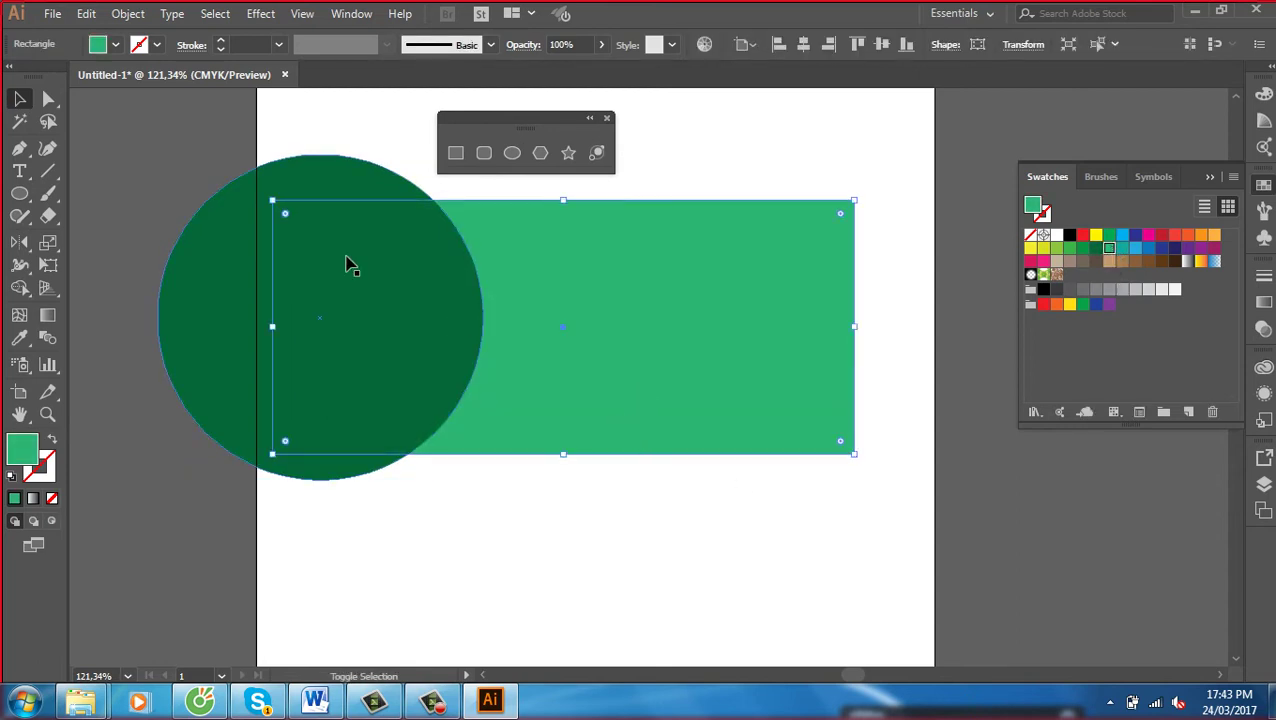
{"action": "key", "text": "v"}
{"action": "left_click", "coordinate": [347, 262], "text": "shift"}
{"action": "key", "text": "shift+F7"}
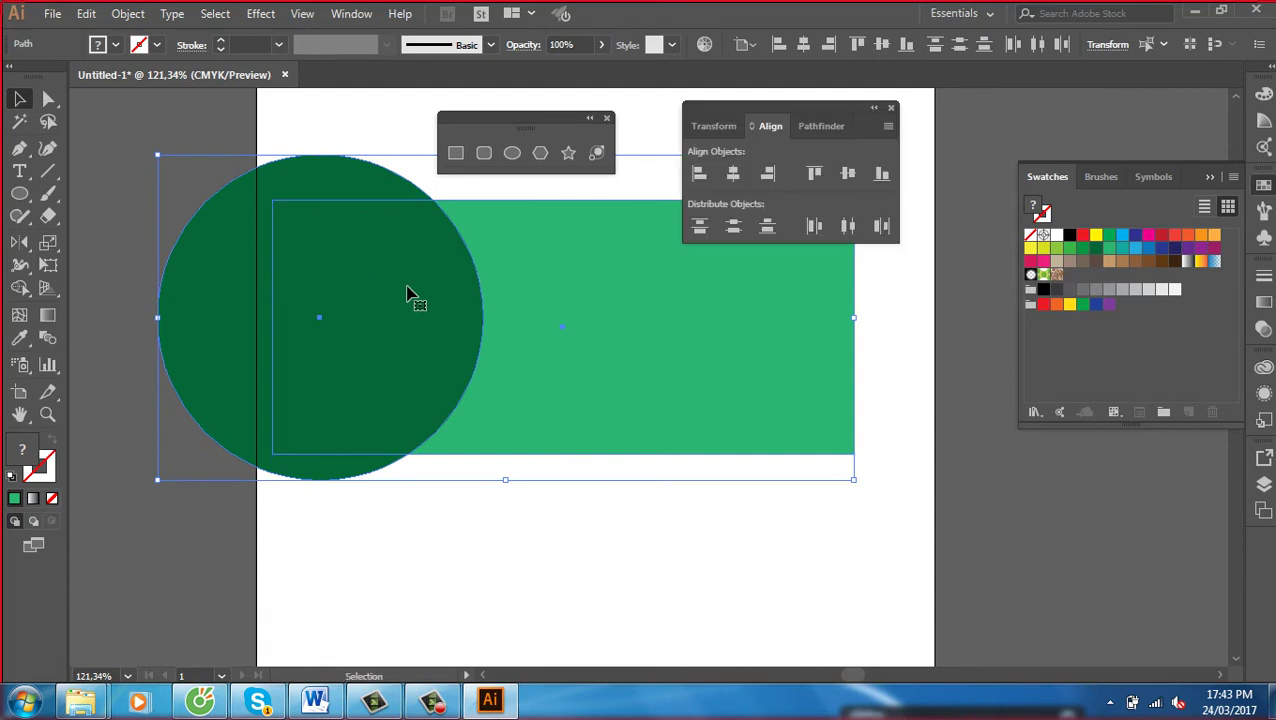
{"action": "left_click", "coordinate": [818, 126]}
{"action": "left_click", "coordinate": [770, 175]}
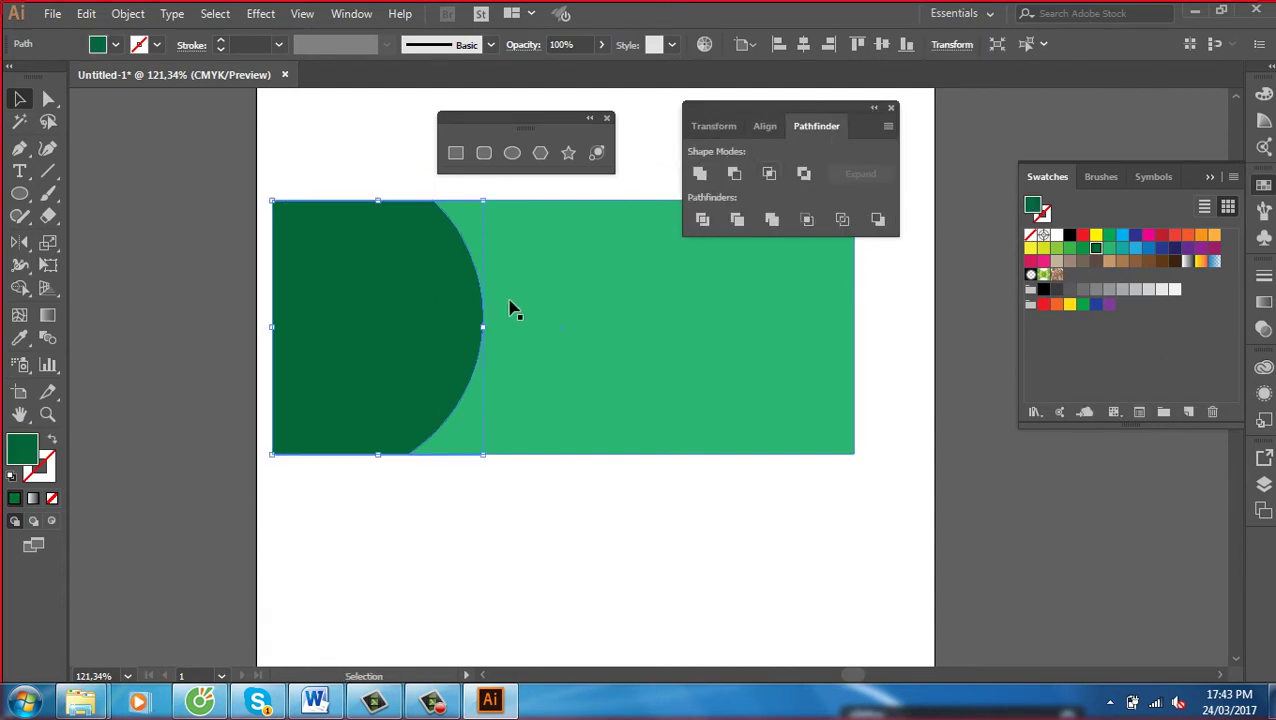
{"action": "left_click", "coordinate": [512, 152]}
Draw a slightly larger circle and trim it to the banner with Pathfinder
{"action": "left_click_drag", "start_coordinate": [320, 311], "coordinate": [494, 477]}
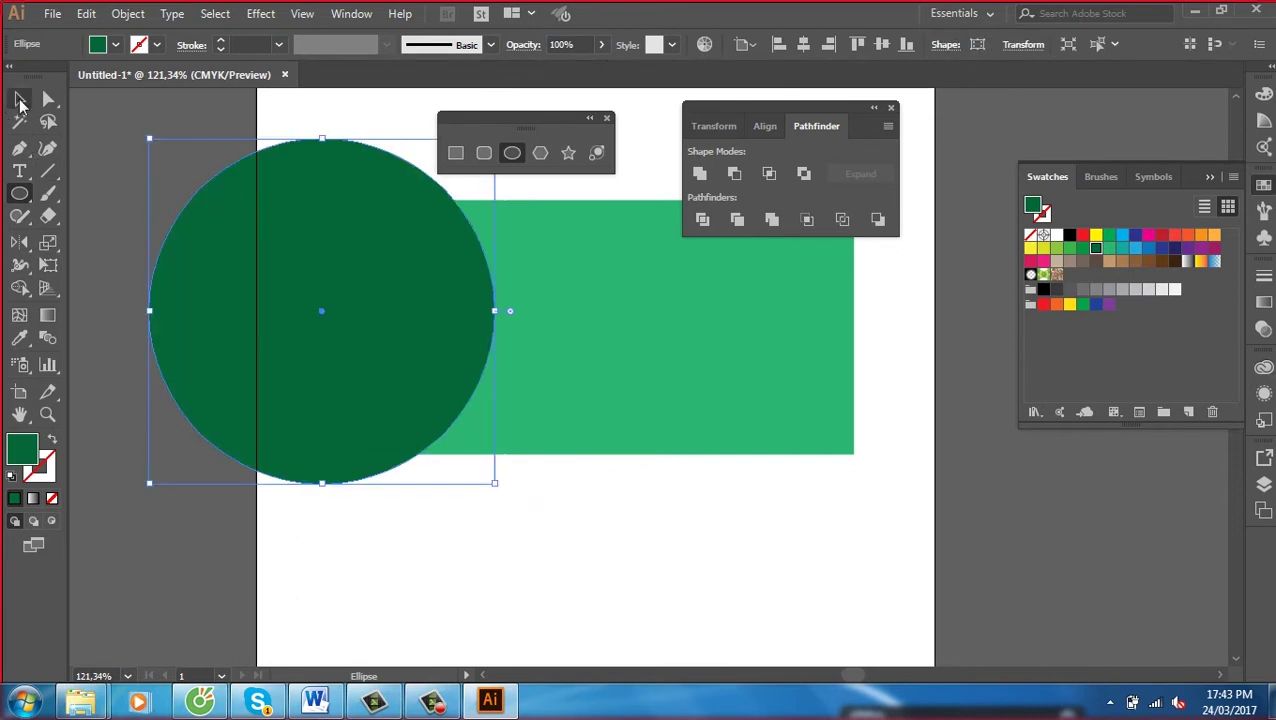
{"action": "left_click", "coordinate": [20, 100]}
{"action": "left_click", "coordinate": [755, 336]}
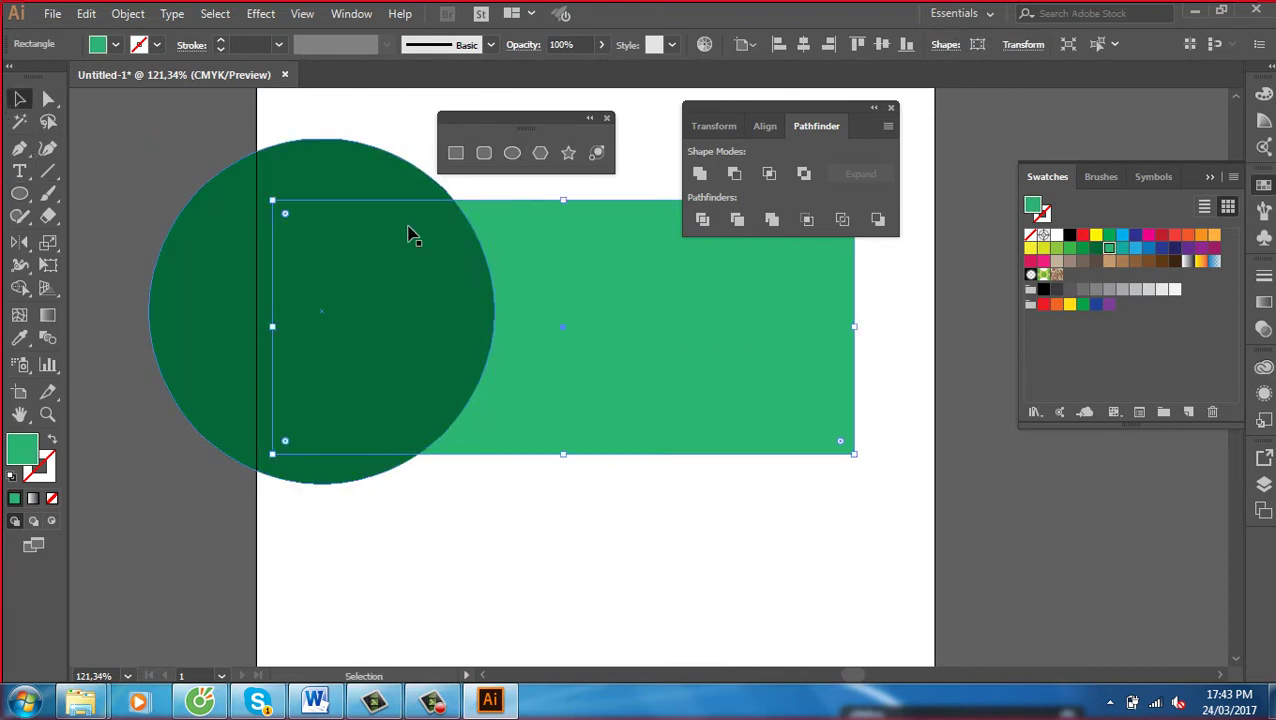
{"action": "left_click", "coordinate": [379, 185], "text": "shift"}
{"action": "left_click", "coordinate": [769, 174]}
Set the new outer arc's opacity to 50%
{"action": "left_click", "coordinate": [889, 447]}
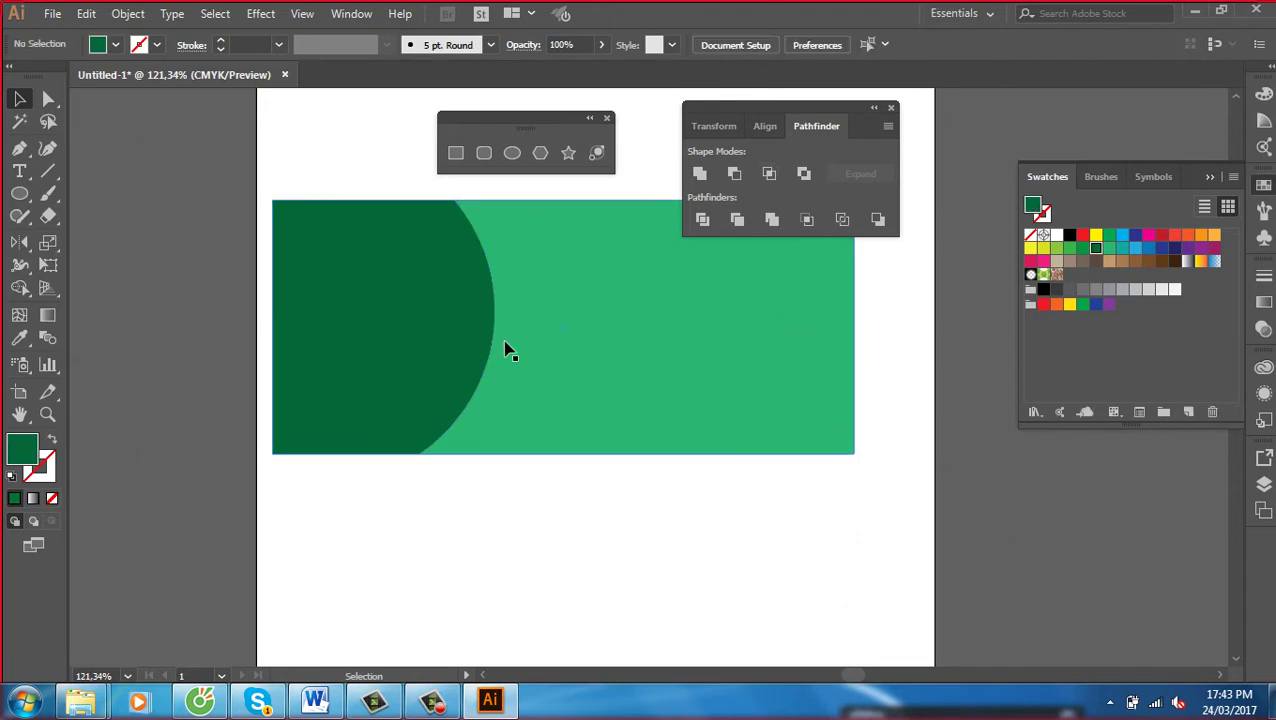
{"action": "left_click", "coordinate": [492, 300]}
{"action": "left_click", "coordinate": [568, 45]}
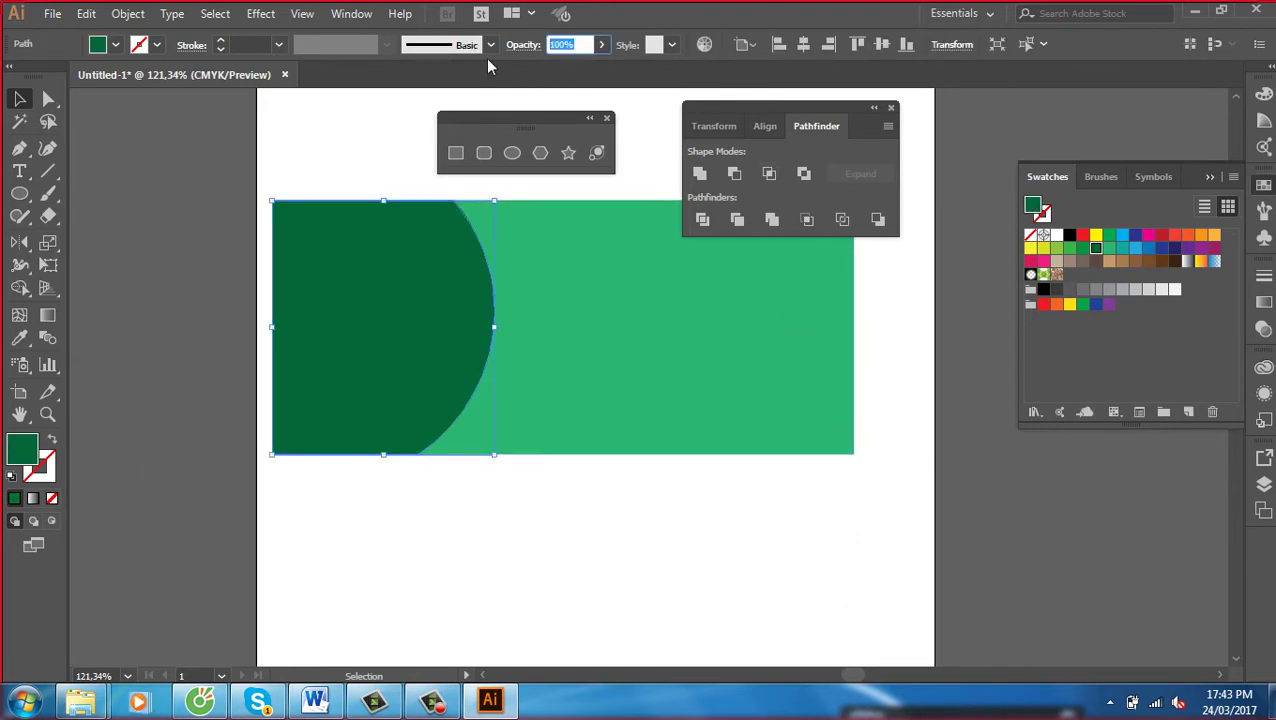
{"action": "type", "text": "50"}
{"action": "key", "text": "Return"}
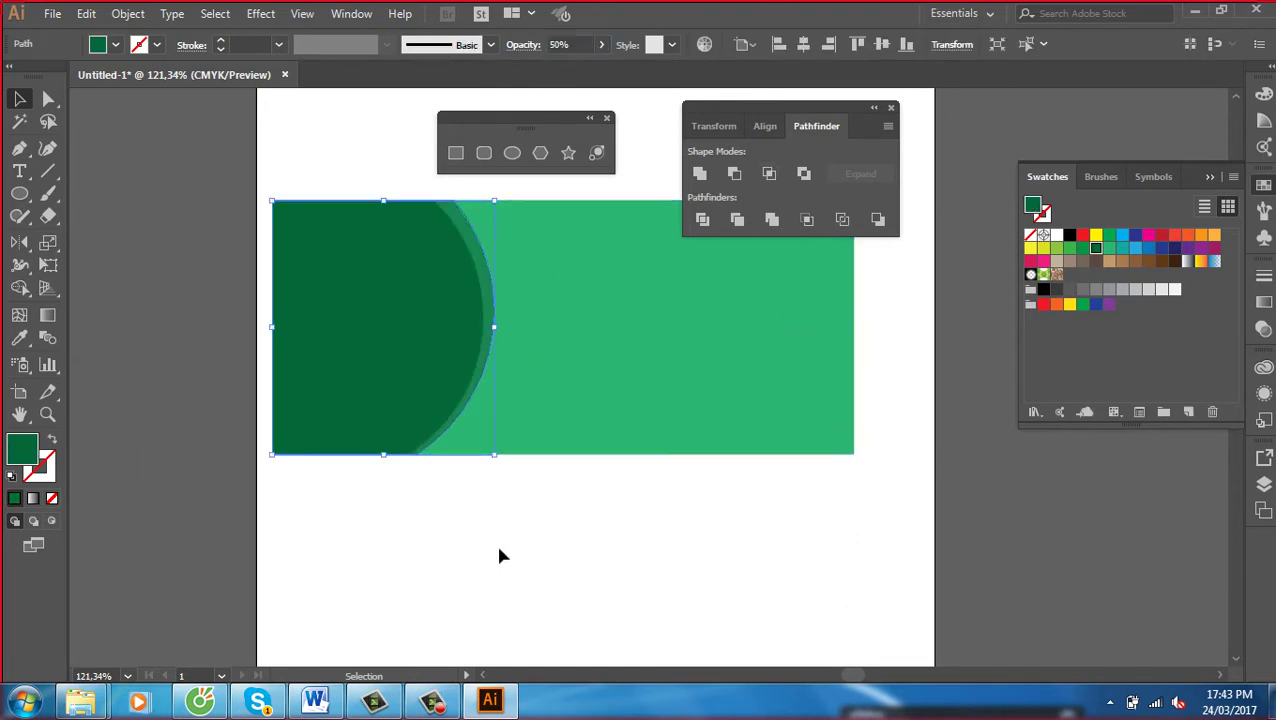
{"action": "left_click", "coordinate": [499, 550]}
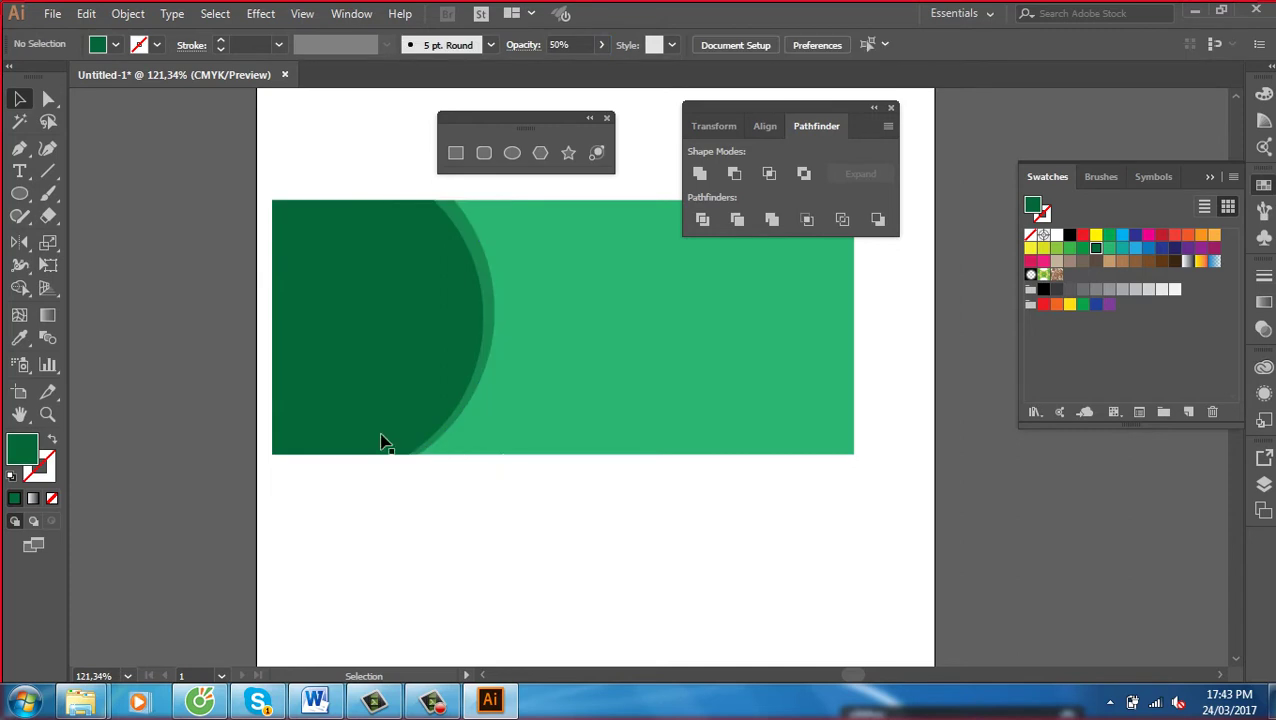
Draw a larger circle over the left end and trim it to the banner
{"action": "left_click", "coordinate": [19, 194]}
{"action": "mouse_move", "coordinate": [164, 144]}
{"action": "left_mouse_down"}
{"action": "mouse_move", "coordinate": [546, 462]}
{"action": "mouse_move", "coordinate": [511, 434]}
{"action": "left_mouse_up"}
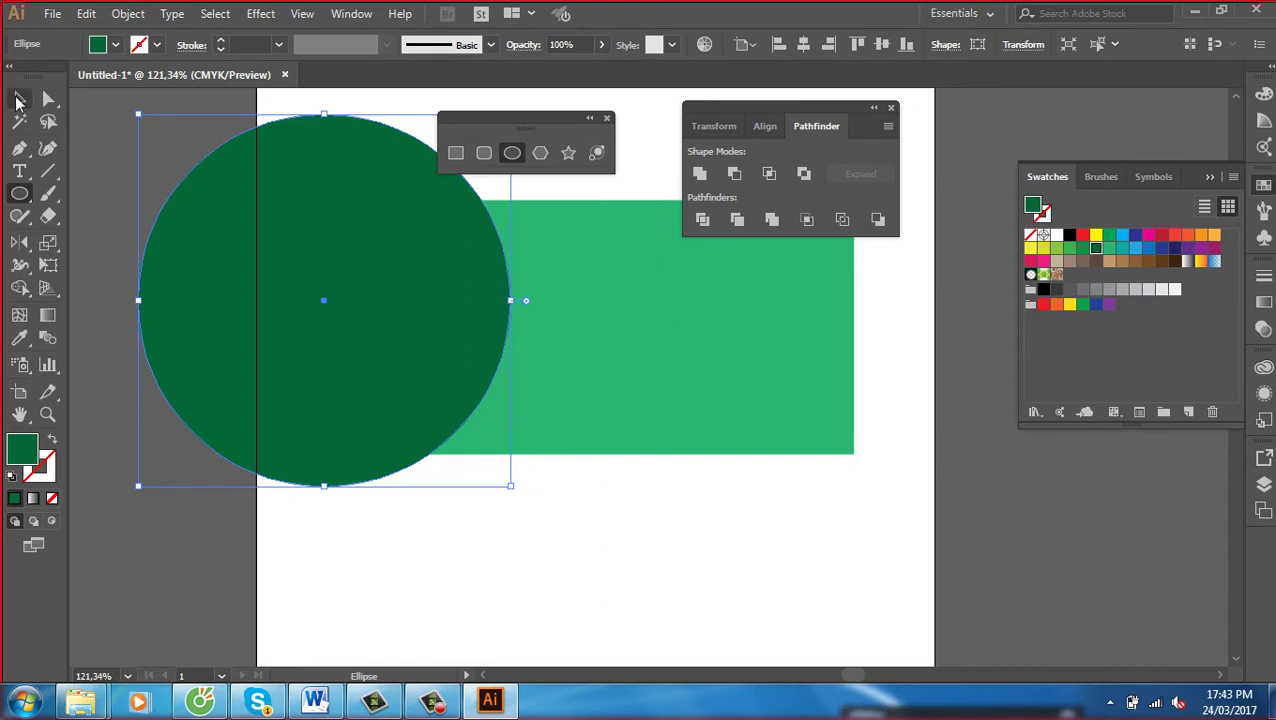
{"action": "left_click", "coordinate": [18, 100]}
{"action": "left_click", "coordinate": [758, 468]}
{"action": "left_click", "coordinate": [741, 403]}
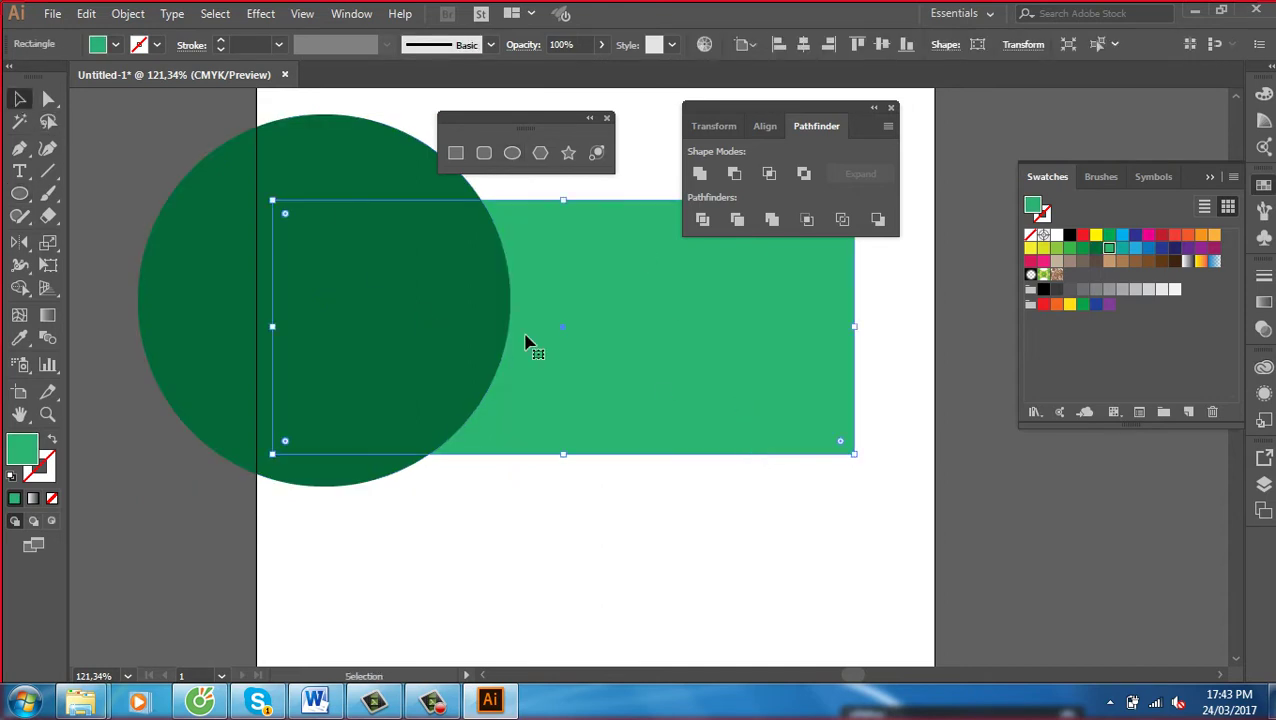
{"action": "left_click", "coordinate": [293, 157], "text": "shift"}
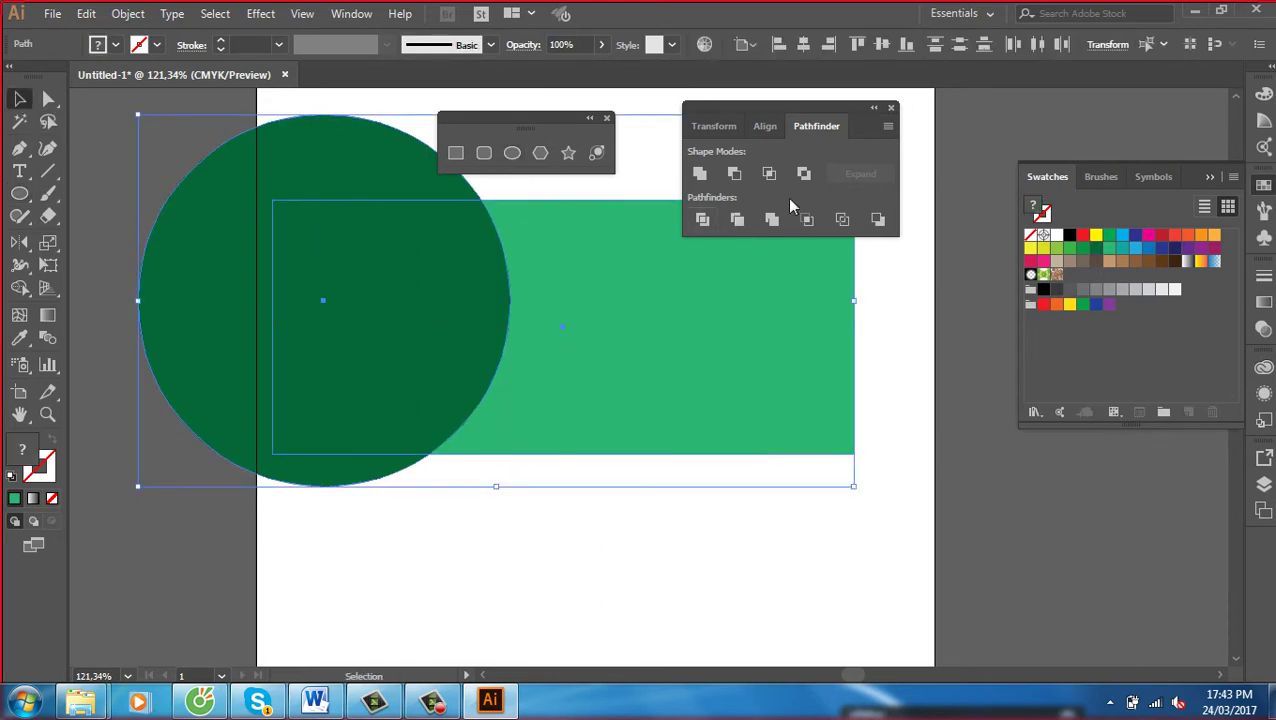
{"action": "left_click", "coordinate": [769, 174]}
Set the outermost arc's opacity to 30%
{"action": "left_click", "coordinate": [920, 467]}
{"action": "left_click", "coordinate": [400, 320]}
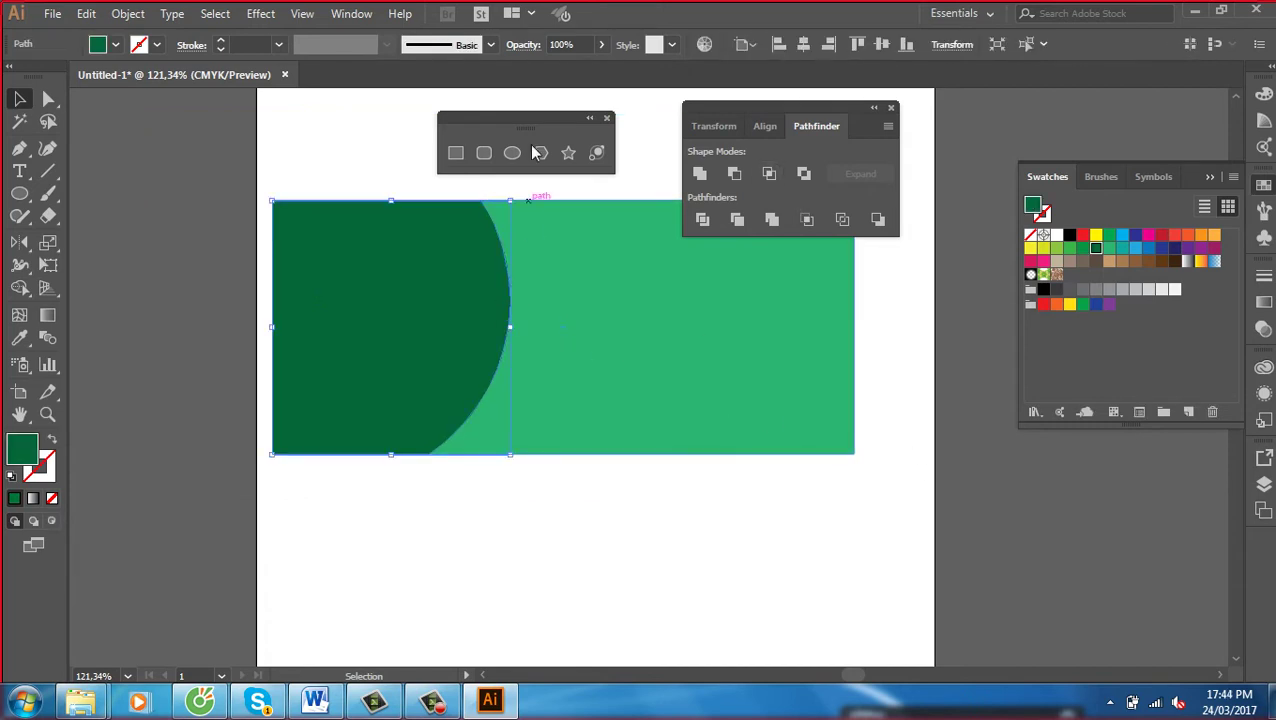
{"action": "left_click", "coordinate": [585, 45]}
{"action": "type", "text": "3"}
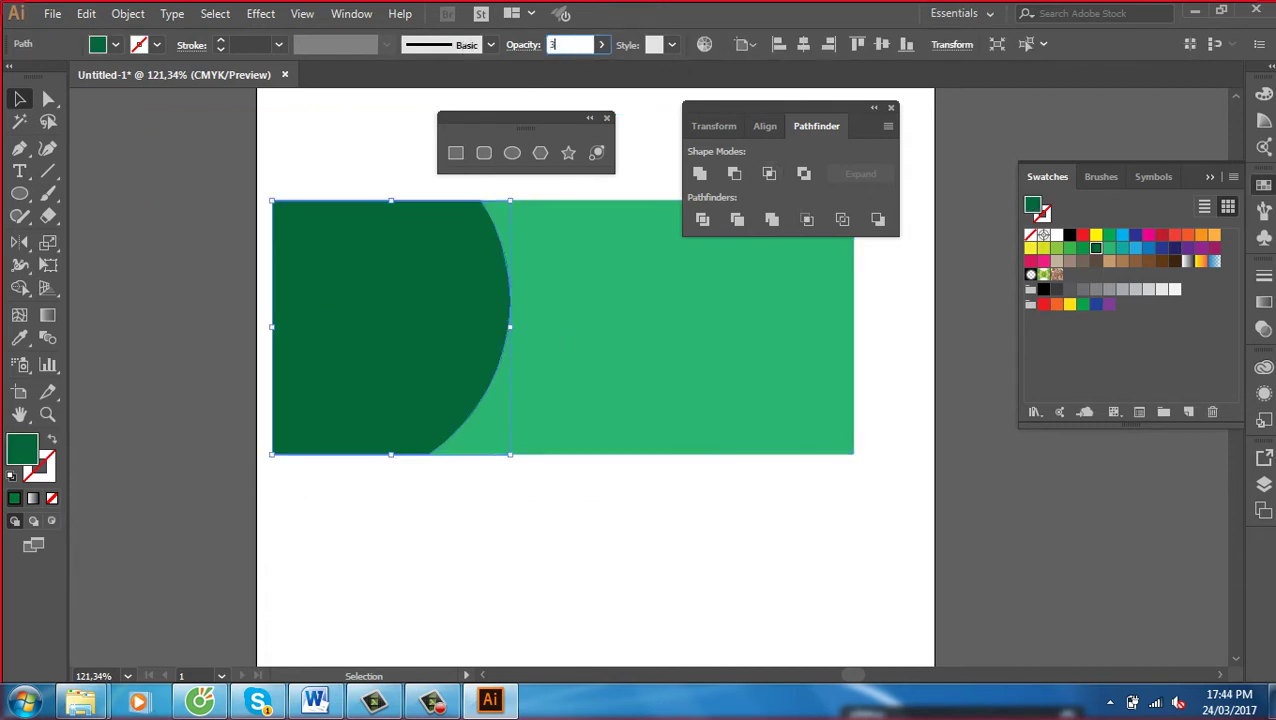
{"action": "type", "text": "0"}
{"action": "key", "text": "Return"}
Marquee-select the banner's arcs and light green background together
{"action": "left_click", "coordinate": [868, 546]}
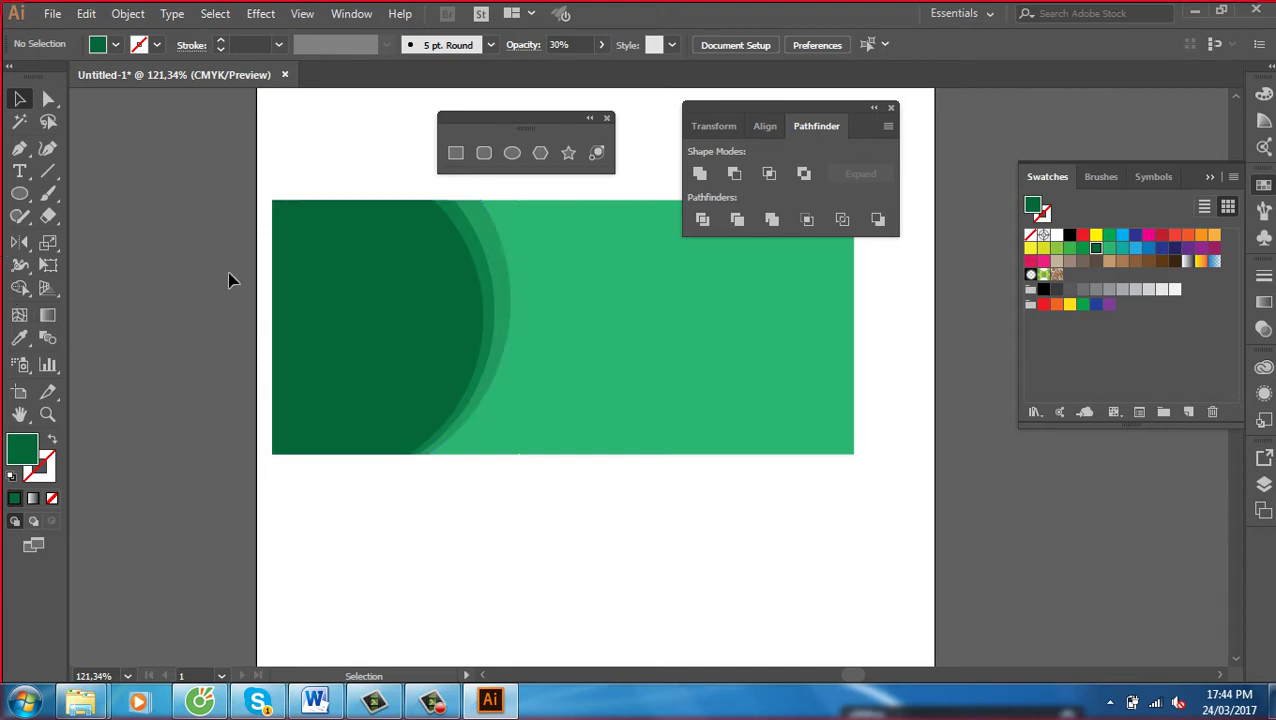
{"action": "left_click_drag", "start_coordinate": [263, 161], "coordinate": [647, 500]}
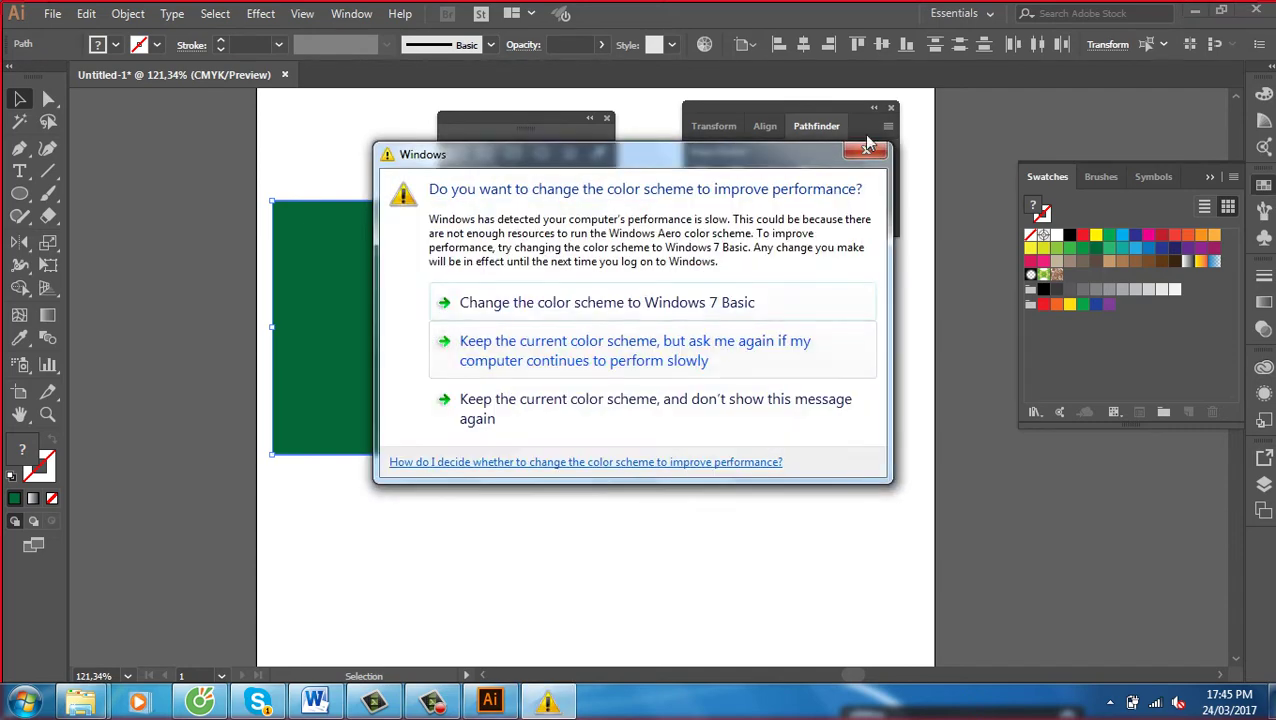
Dismiss the Windows performance warning dialog
{"action": "left_click", "coordinate": [866, 150]}
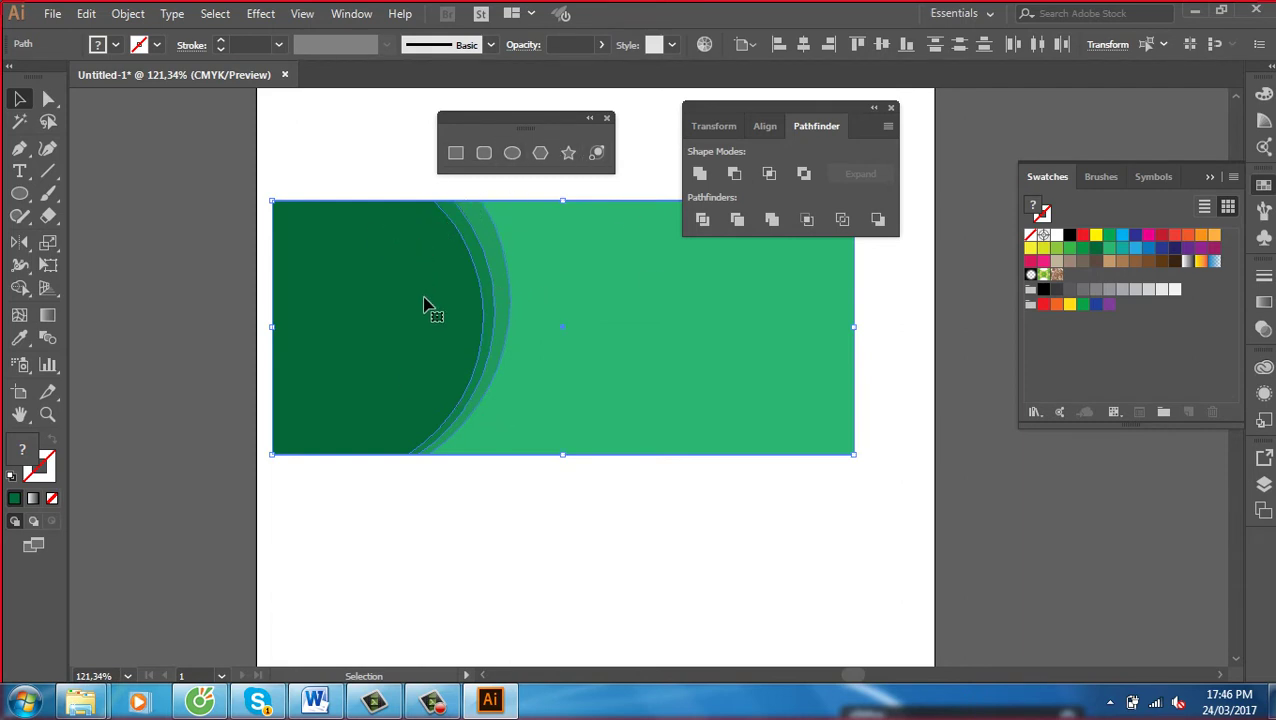
Close the shape tools panel and open hinhcoban chuan.ai from E:\day hoc ai
{"action": "left_click", "coordinate": [606, 118]}
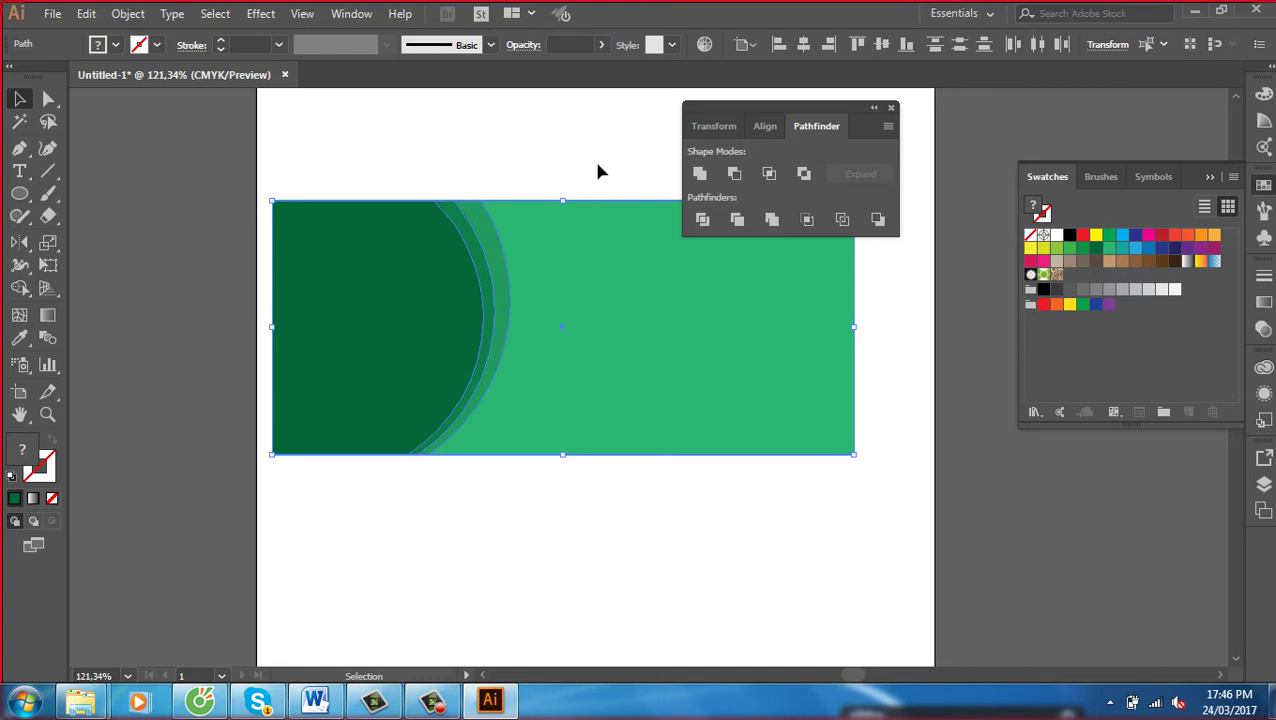
{"action": "key", "text": "a"}
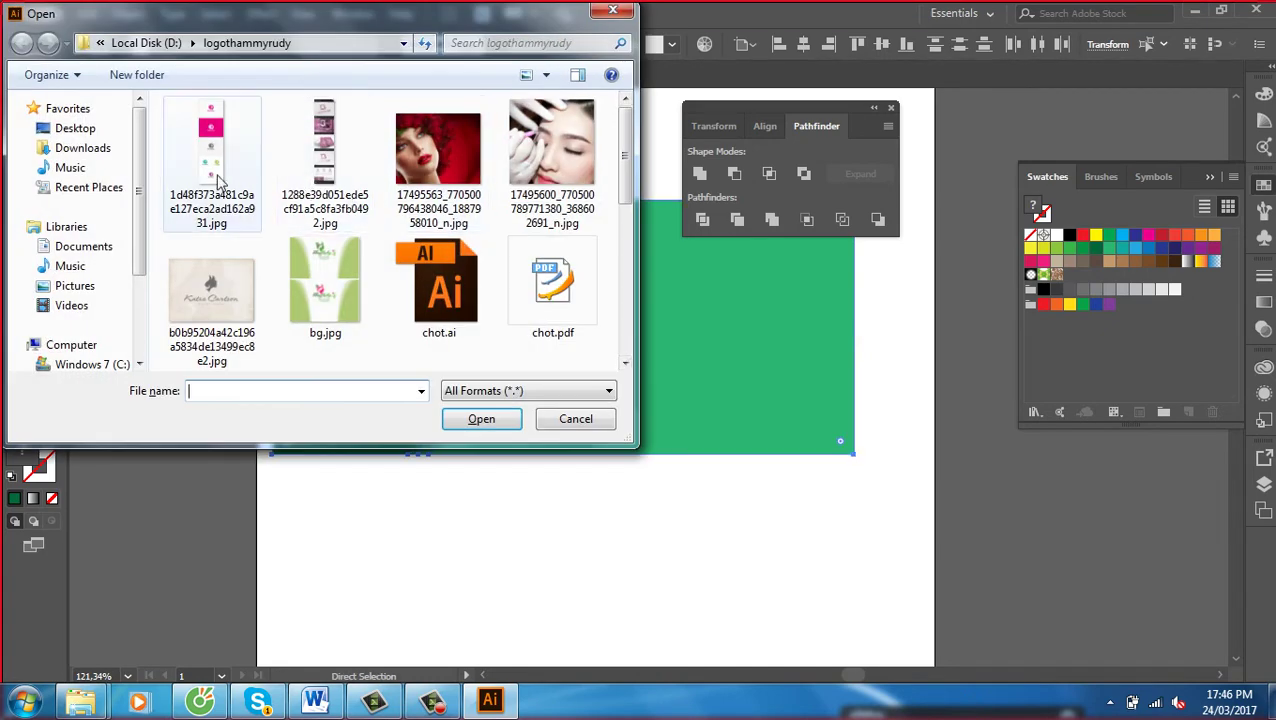
{"action": "scroll", "coordinate": [138, 283], "scroll_direction": "down", "scroll_amount": 1}
{"action": "scroll", "coordinate": [138, 283], "scroll_direction": "down", "scroll_amount": 1}
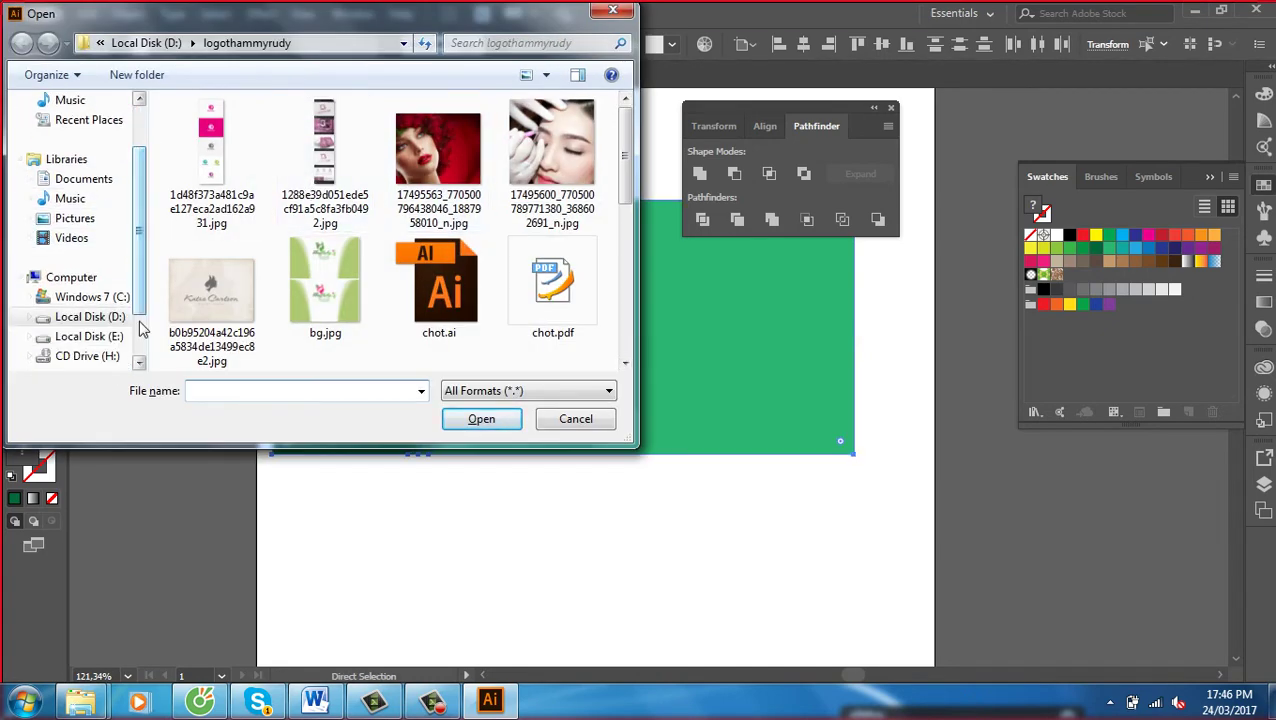
{"action": "left_click", "coordinate": [90, 336]}
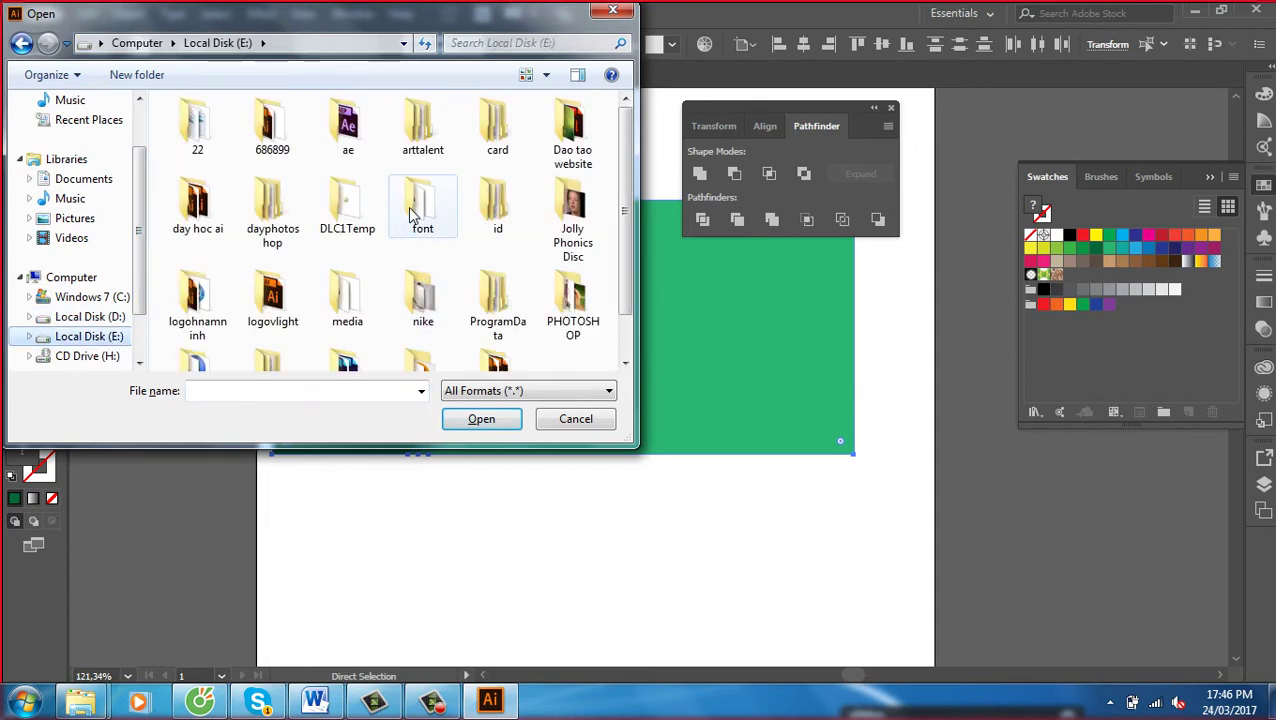
{"action": "left_click", "coordinate": [420, 205]}
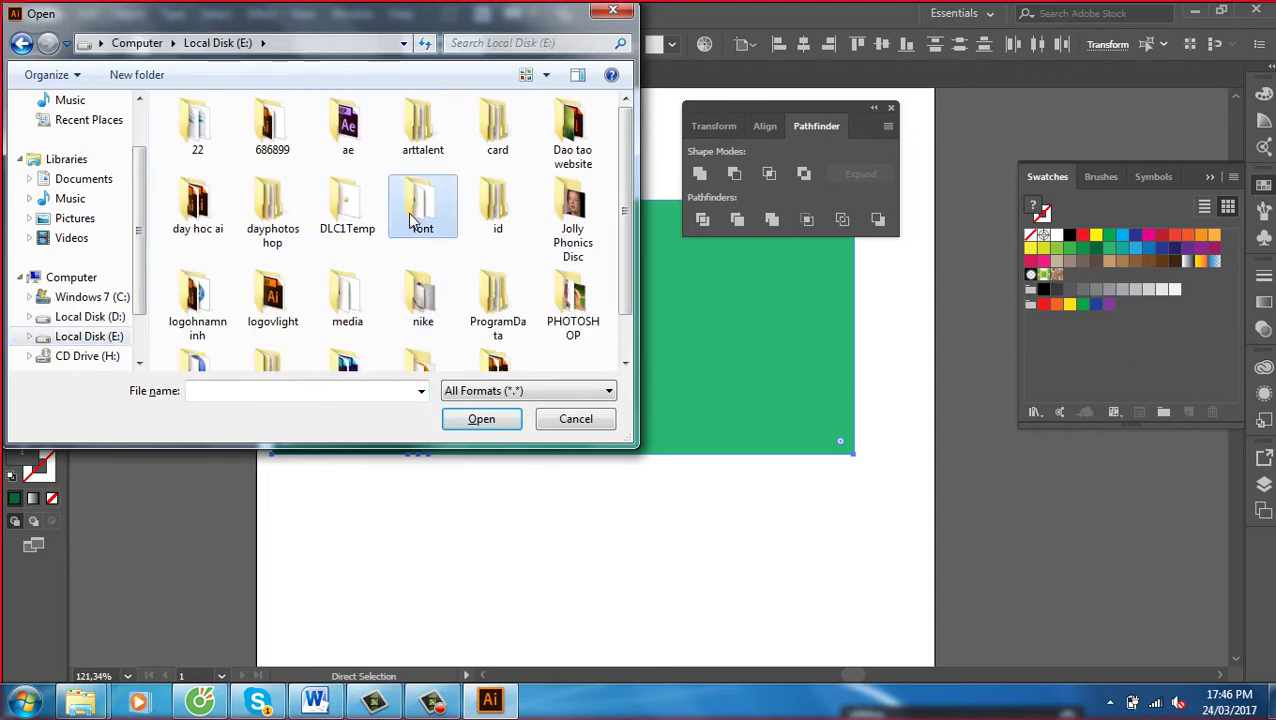
{"action": "double_click", "coordinate": [205, 212]}
{"action": "type", "text": "hinh"}
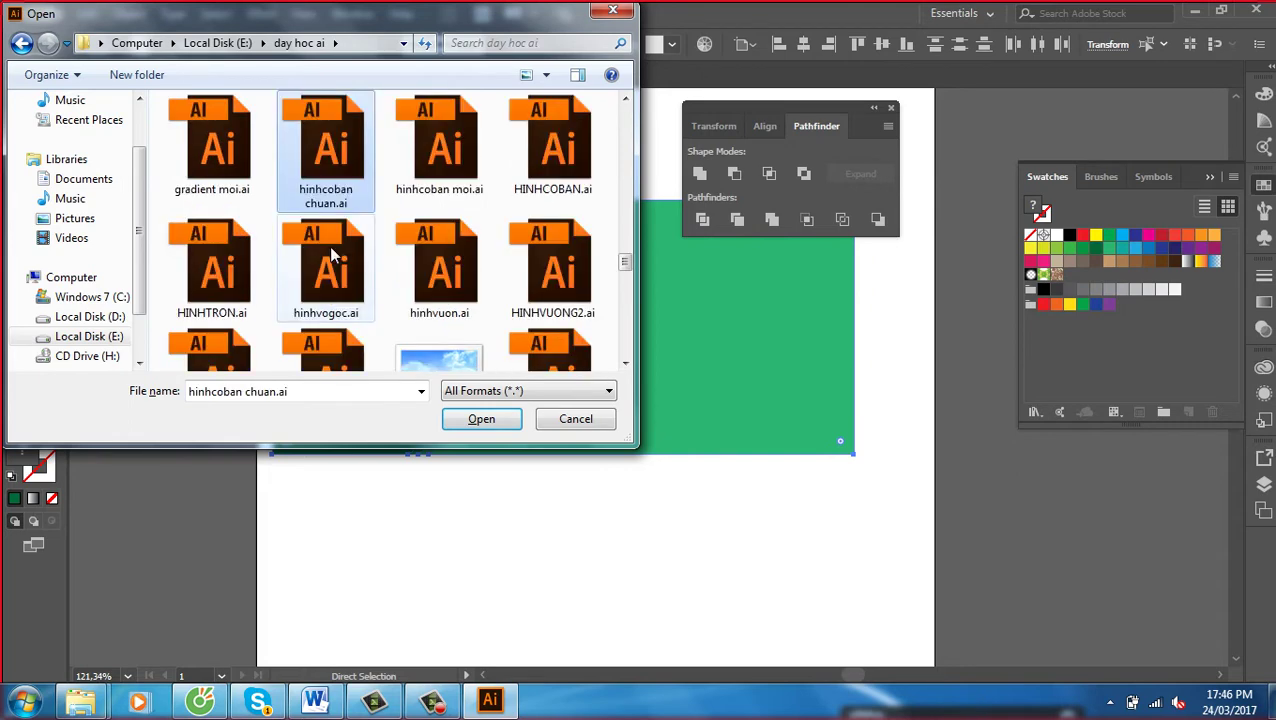
{"action": "type", "text": "vogoc"}
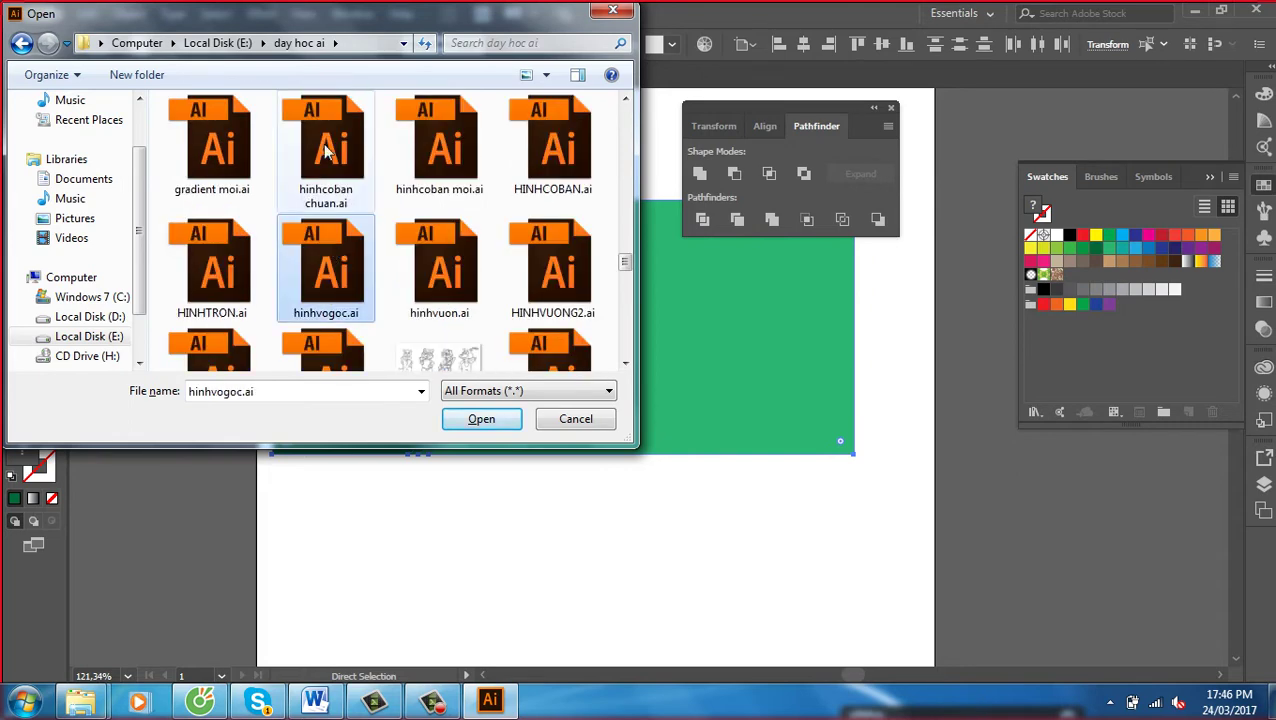
{"action": "left_click", "coordinate": [345, 145]}
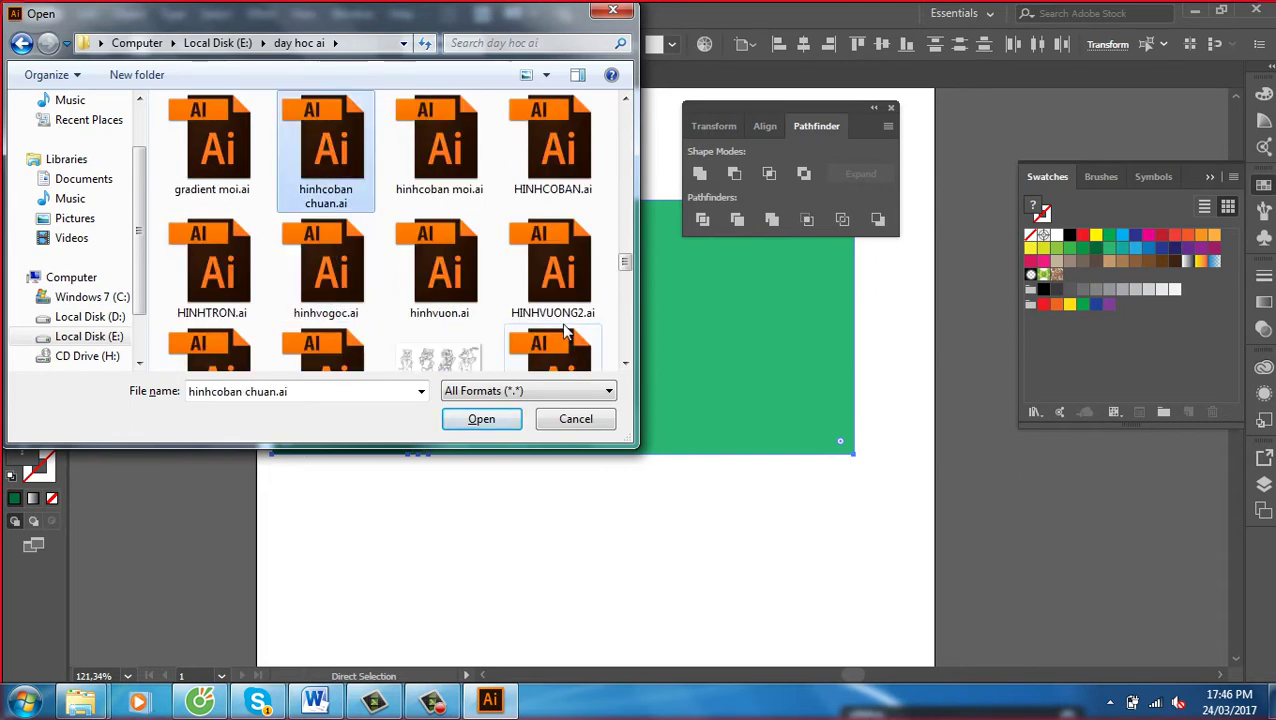
{"action": "key", "text": "Return"}
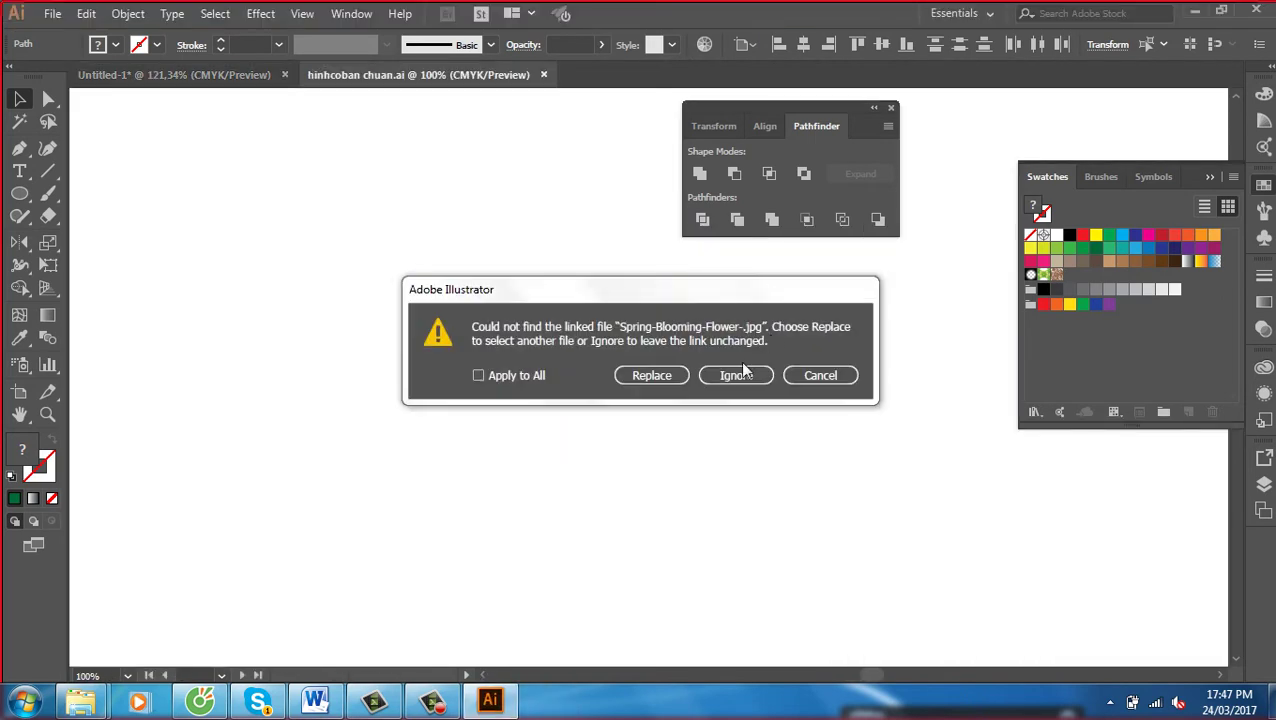
Leave all missing links unchanged and dismiss the missing fonts notice
{"action": "left_click", "coordinate": [489, 376]}
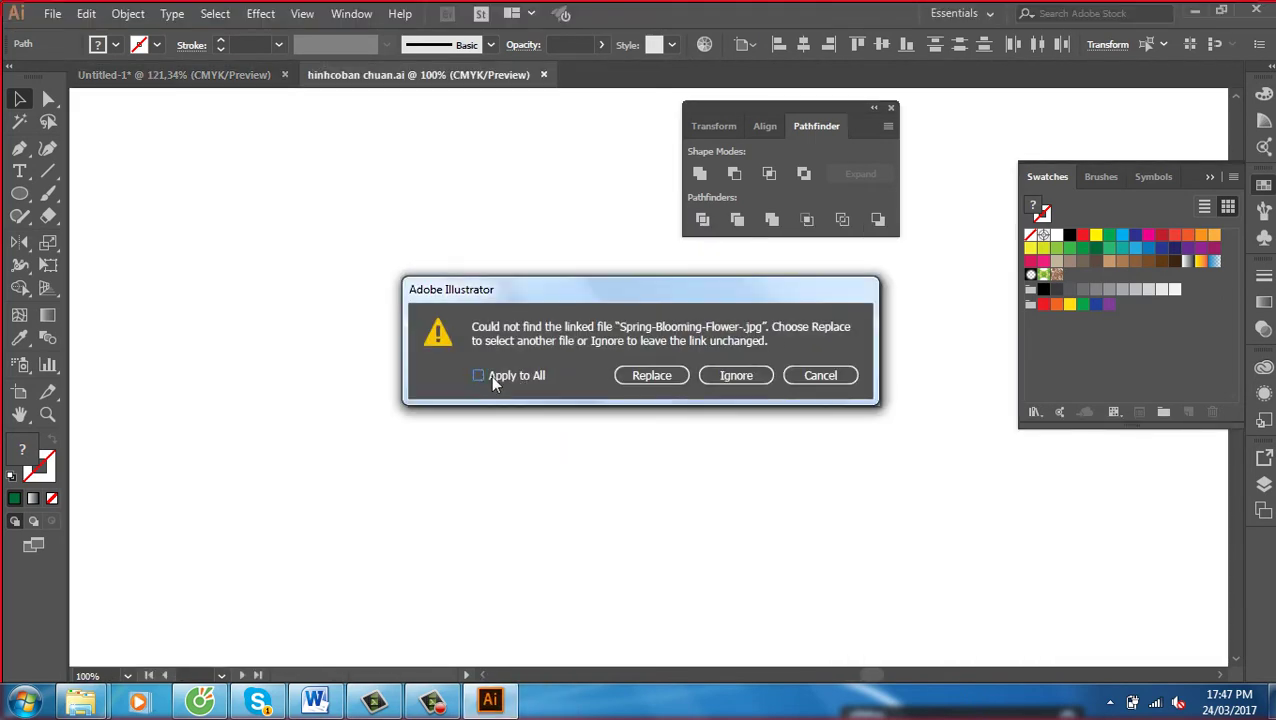
{"action": "left_click", "coordinate": [727, 377]}
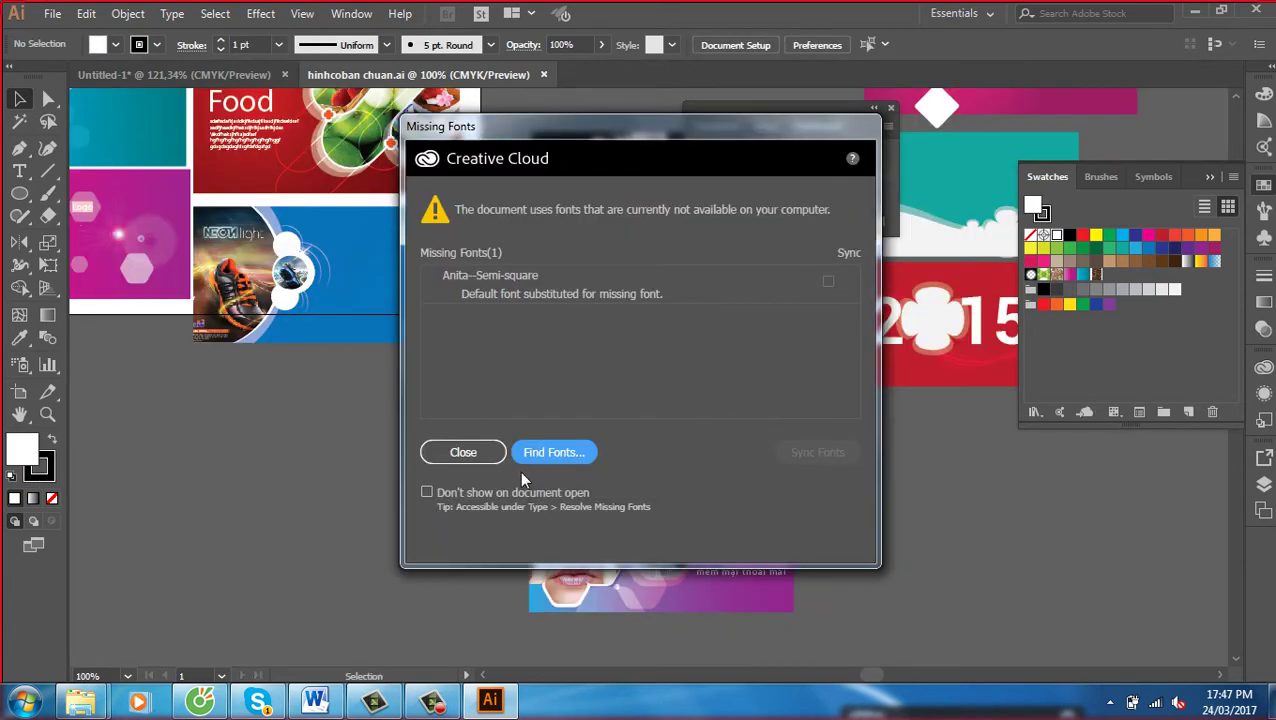
{"action": "left_click", "coordinate": [488, 455]}
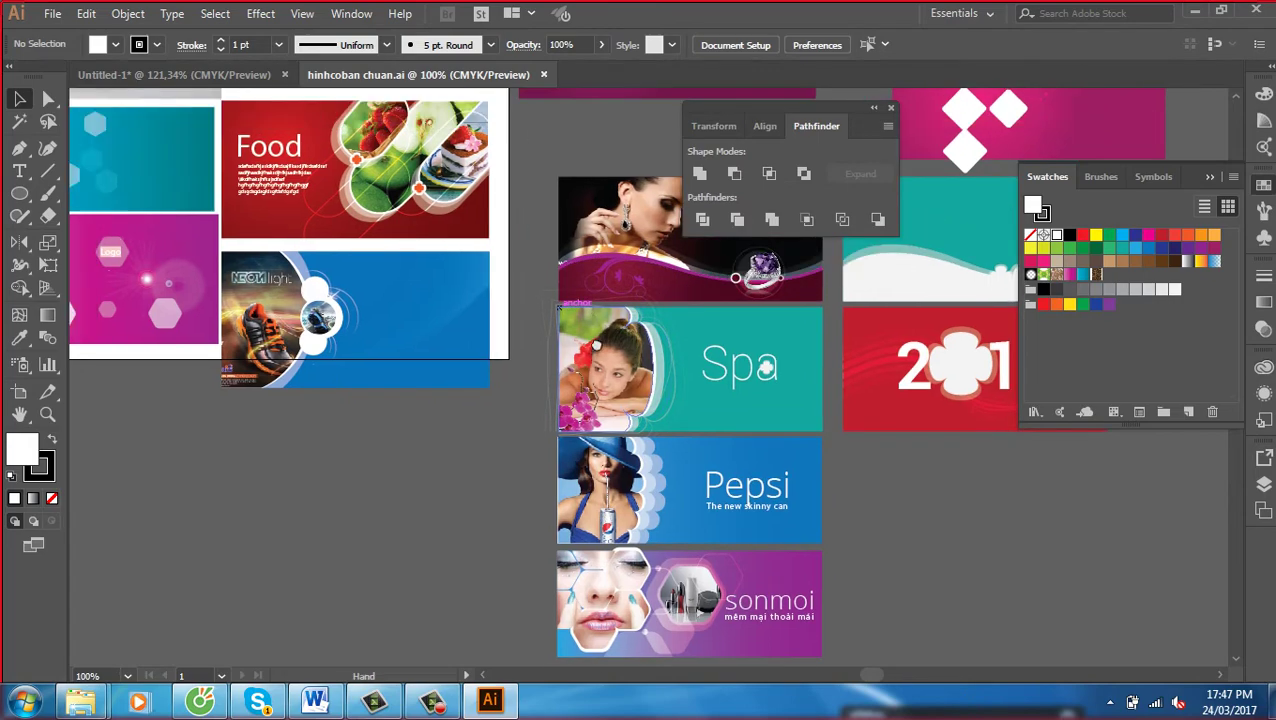
Pan and zoom to study the blue cloud banners' white arcs
{"action": "mouse_move", "coordinate": [299, 195]}
{"action": "left_mouse_down"}
{"action": "mouse_move", "coordinate": [447, 217]}
{"action": "mouse_move", "coordinate": [506, 283]}
{"action": "left_mouse_up"}
{"action": "left_click_drag", "start_coordinate": [400, 200], "coordinate": [425, 357]}
{"action": "mouse_move", "coordinate": [386, 200]}
{"action": "left_mouse_down"}
{"action": "mouse_move", "coordinate": [390, 391]}
{"action": "mouse_move", "coordinate": [356, 456]}
{"action": "mouse_move", "coordinate": [456, 516]}
{"action": "left_mouse_up"}
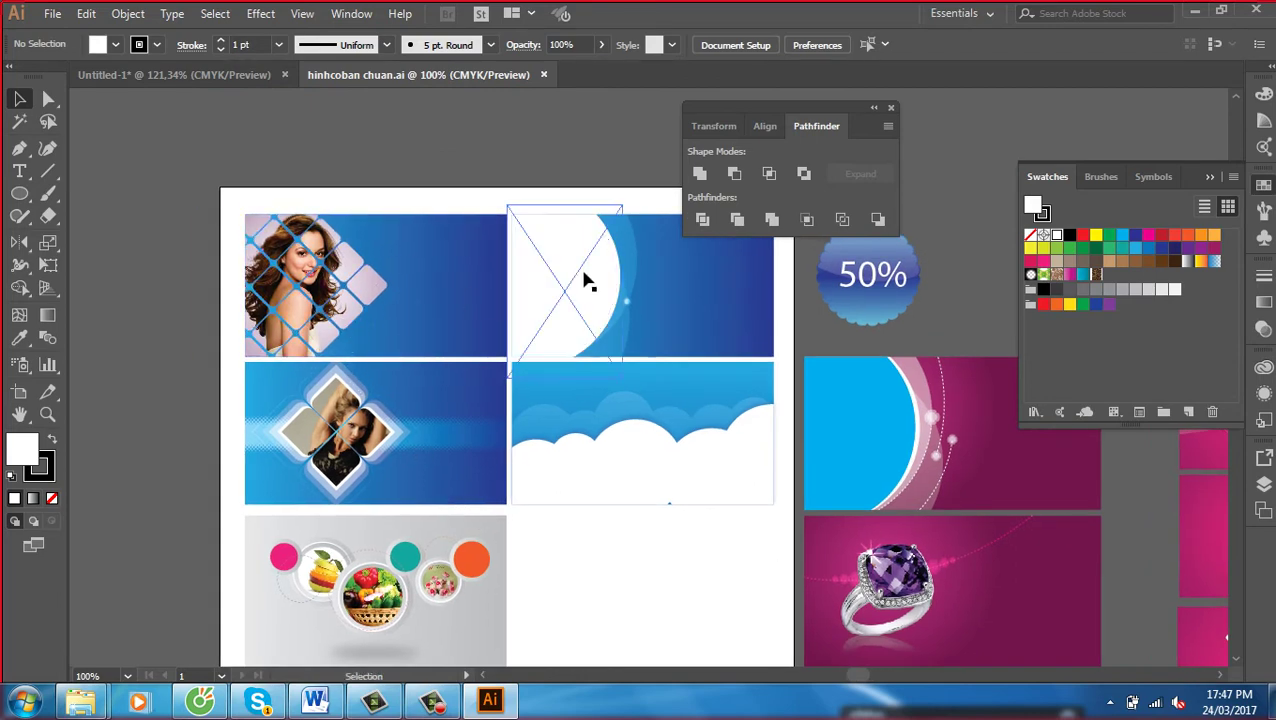
{"action": "key", "text": "z"}
{"action": "mouse_move", "coordinate": [463, 197]}
{"action": "left_mouse_down"}
{"action": "mouse_move", "coordinate": [747, 387]}
{"action": "mouse_move", "coordinate": [575, 359]}
{"action": "left_mouse_up"}
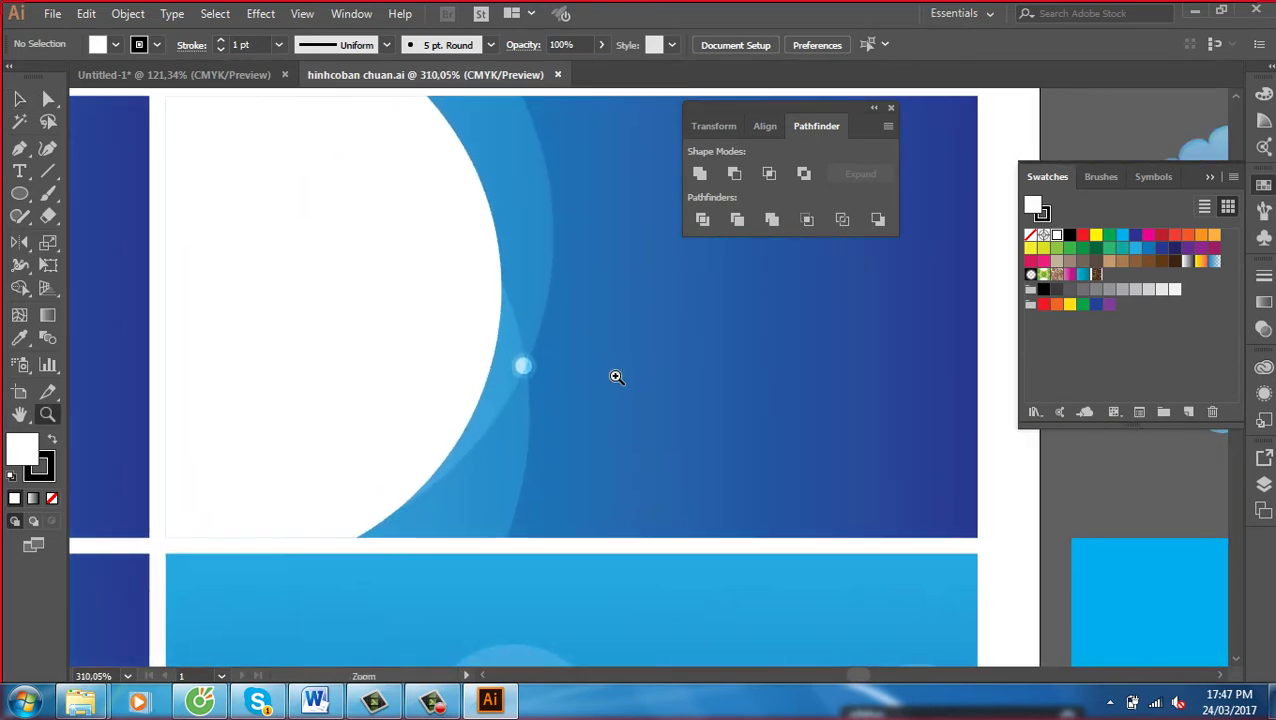
{"action": "key", "text": "space"}
{"action": "scroll", "coordinate": [651, 411], "scroll_direction": "down", "scroll_amount": 3}
{"action": "scroll", "coordinate": [592, 270], "scroll_direction": "down", "scroll_amount": 2}
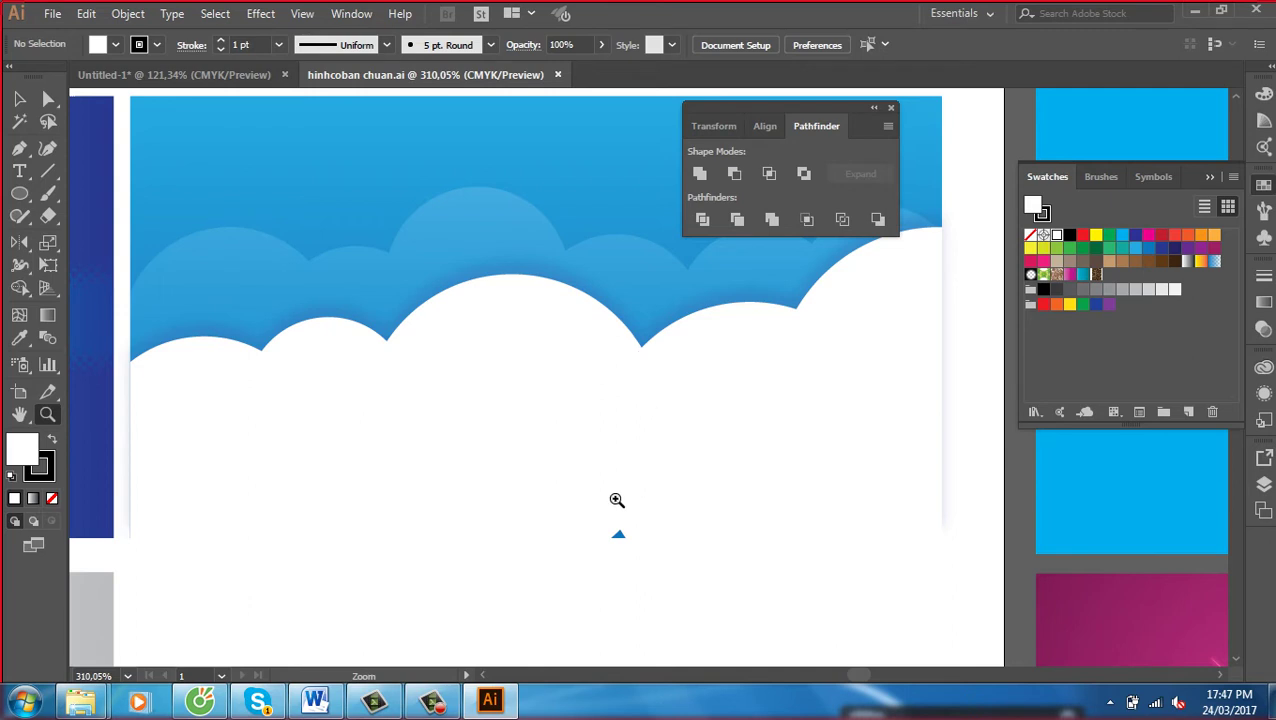
Return to Untitled-1, copy the banner downward, then undo the copy
{"action": "left_click", "coordinate": [200, 76]}
{"action": "key", "text": "ctrl+a"}
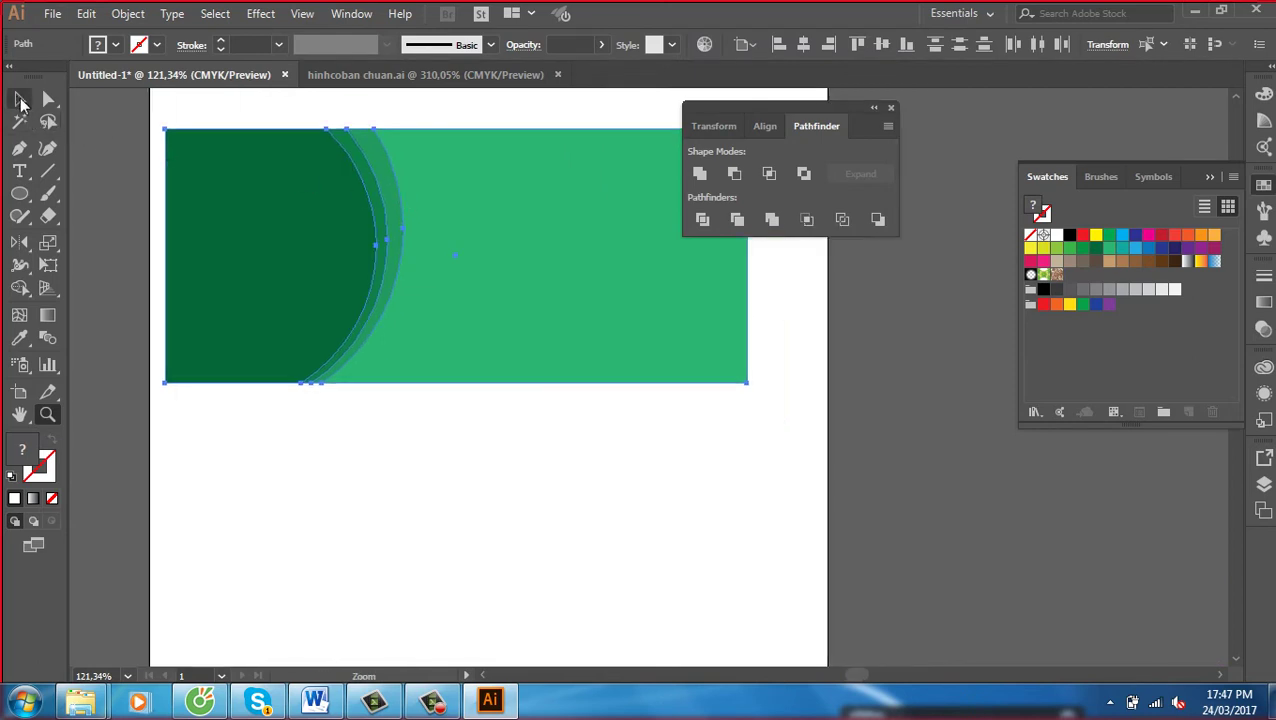
{"action": "key", "text": "v"}
{"action": "left_click_drag", "start_coordinate": [507, 273], "coordinate": [528, 545]}
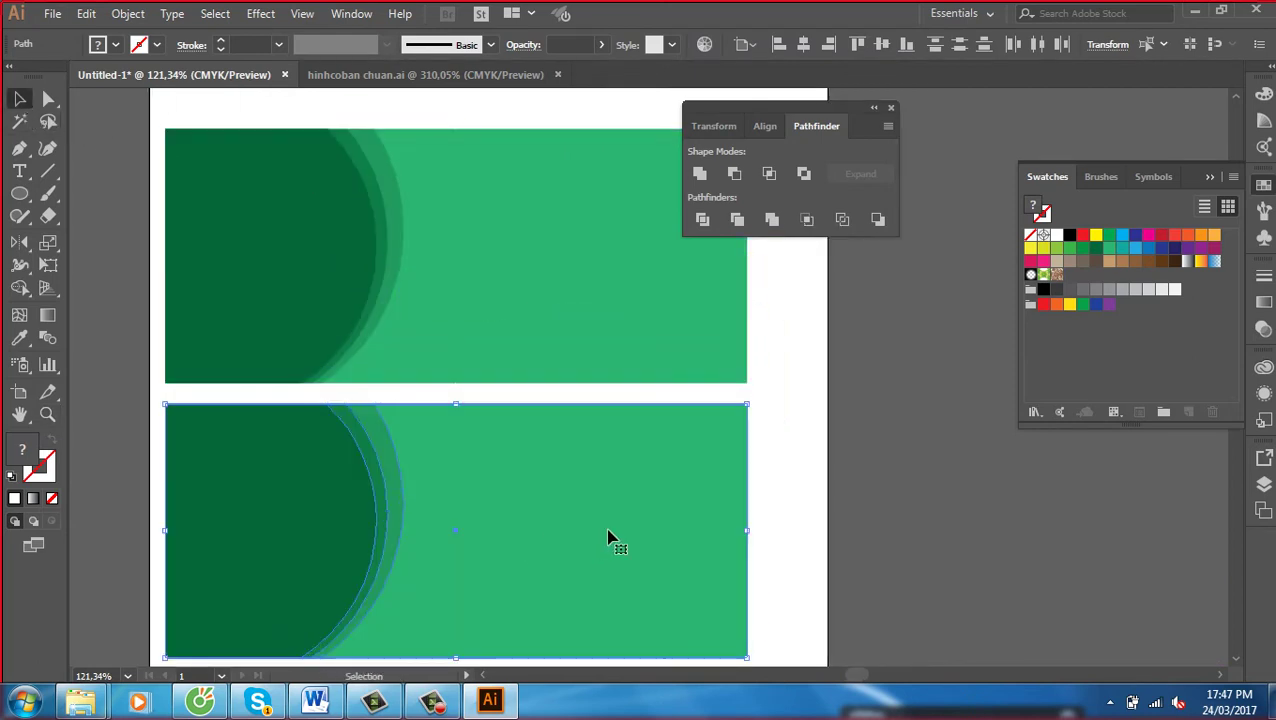
{"action": "key", "text": "ctrl+z"}
{"action": "right_click", "coordinate": [575, 293]}
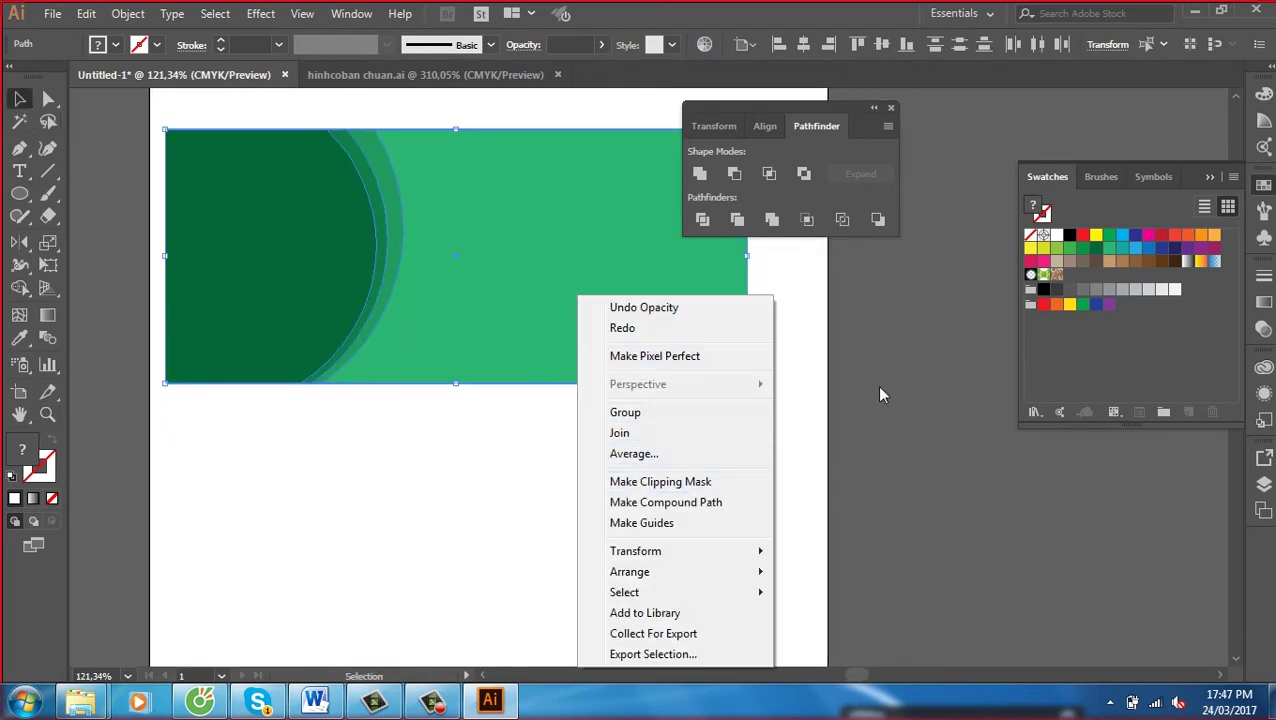
Place a copy of the green rectangle below the original banner
{"action": "left_click", "coordinate": [858, 400]}
{"action": "mouse_move", "coordinate": [511, 310]}
{"action": "left_mouse_down"}
{"action": "mouse_move", "coordinate": [511, 554]}
{"action": "mouse_move", "coordinate": [666, 572]}
{"action": "left_mouse_up"}
{"action": "left_click_drag", "start_coordinate": [530, 500], "coordinate": [560, 341]}
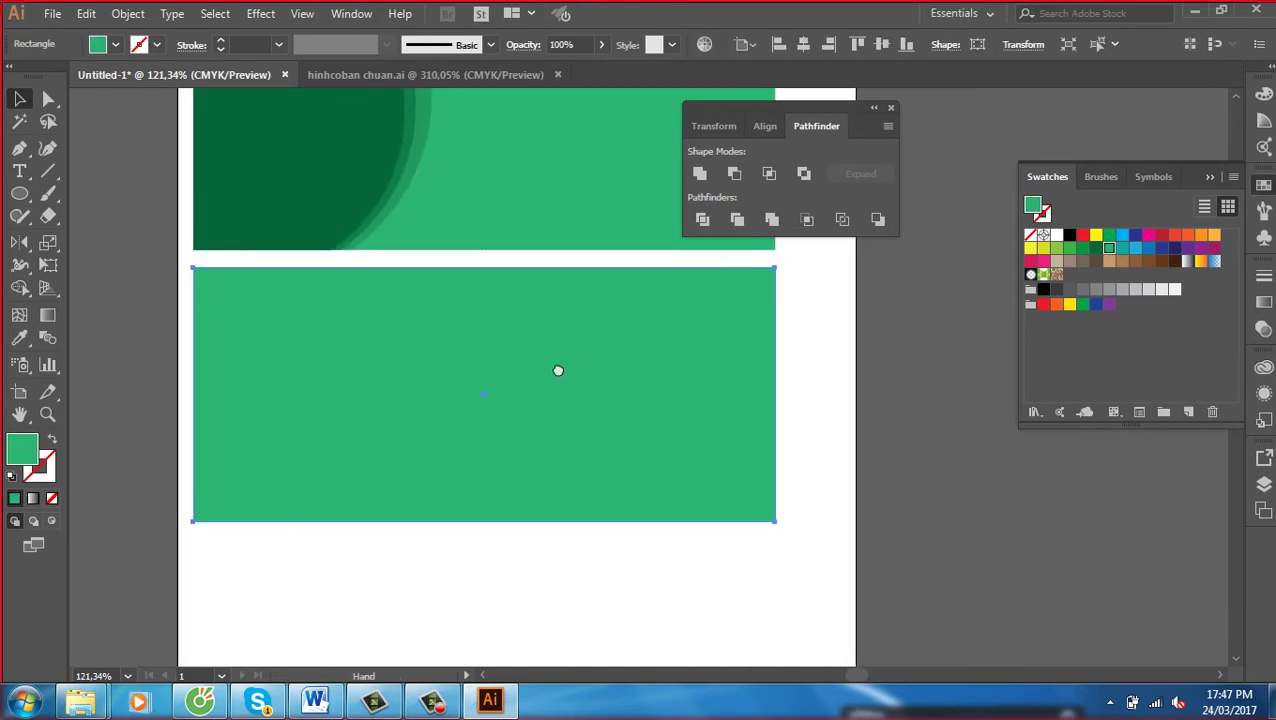
Draw overlapping white circles and an ellipse along the lower rectangle's bottom as a cloud
{"action": "left_click", "coordinate": [19, 193]}
{"action": "mouse_move", "coordinate": [446, 395]}
{"action": "left_mouse_down"}
{"action": "mouse_move", "coordinate": [456, 433]}
{"action": "mouse_move", "coordinate": [423, 416]}
{"action": "mouse_move", "coordinate": [657, 632]}
{"action": "left_mouse_up"}
{"action": "left_click", "coordinate": [1058, 235]}
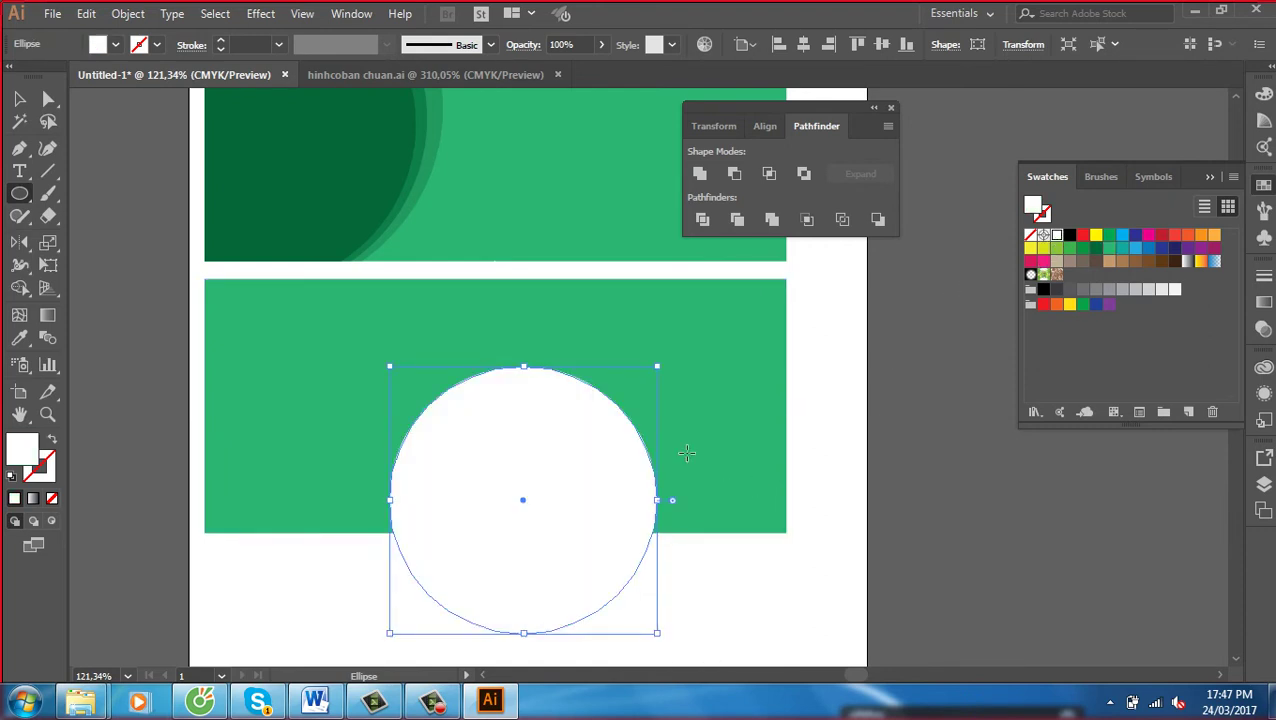
{"action": "left_click_drag", "start_coordinate": [618, 418], "coordinate": [711, 510]}
{"action": "left_click_drag", "start_coordinate": [687, 326], "coordinate": [934, 547]}
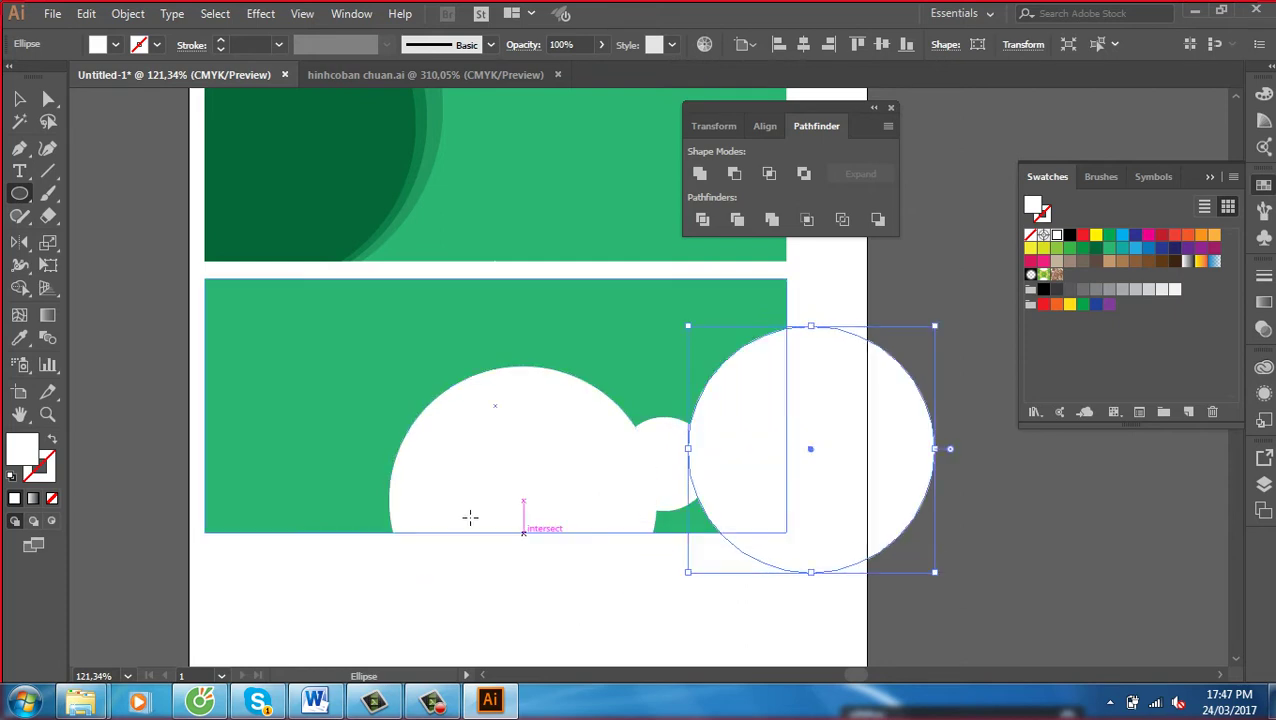
{"action": "left_click_drag", "start_coordinate": [288, 416], "coordinate": [410, 537]}
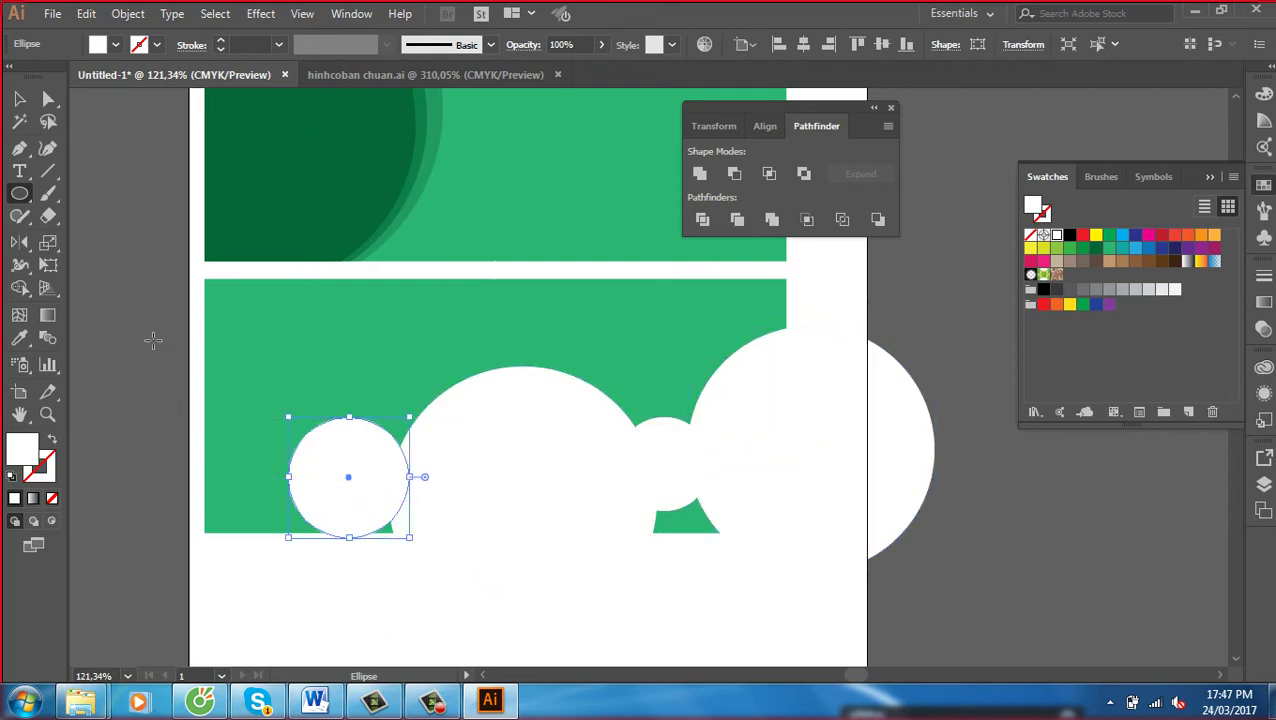
{"action": "left_click_drag", "start_coordinate": [310, 366], "coordinate": [195, 611]}
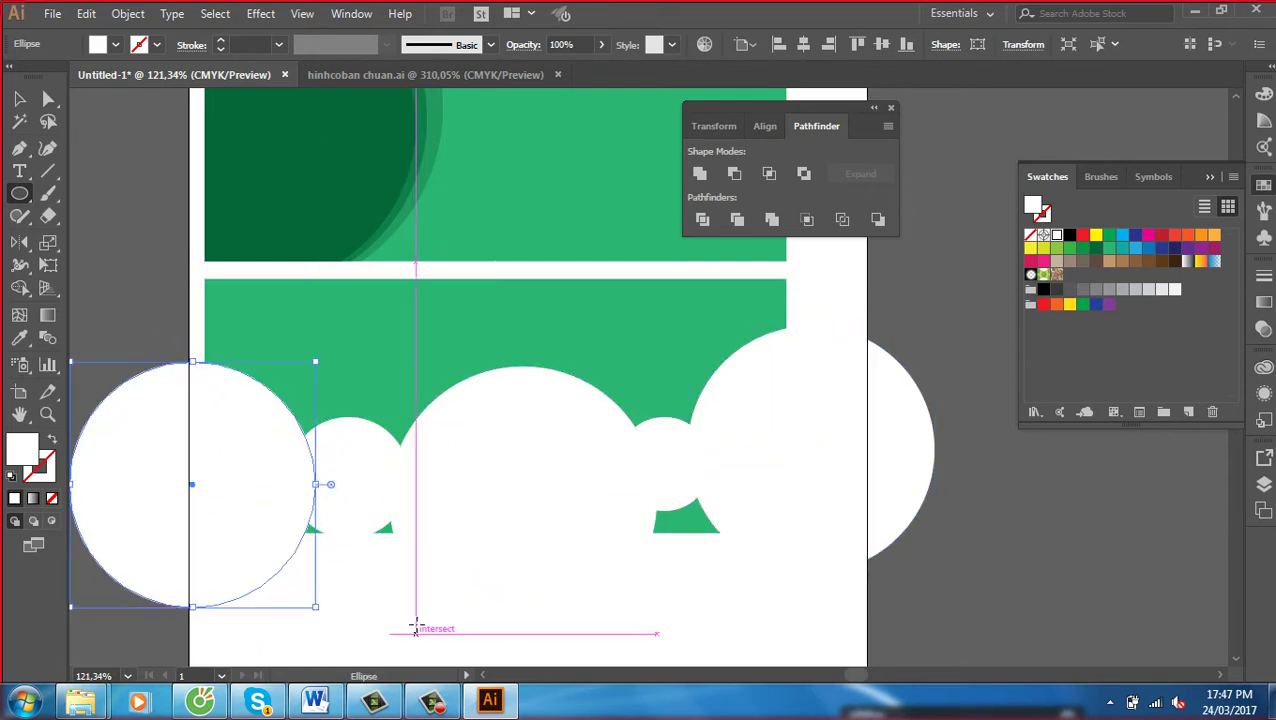
{"action": "scroll", "coordinate": [427, 456], "scroll_direction": "down", "scroll_amount": 3}
{"action": "scroll", "coordinate": [262, 345], "scroll_direction": "down", "scroll_amount": 1}
{"action": "mouse_move", "coordinate": [260, 346]}
{"action": "left_mouse_down"}
{"action": "mouse_move", "coordinate": [476, 476]}
{"action": "mouse_move", "coordinate": [775, 456]}
{"action": "left_mouse_up"}
{"action": "left_click_drag", "start_coordinate": [584, 399], "coordinate": [599, 455]}
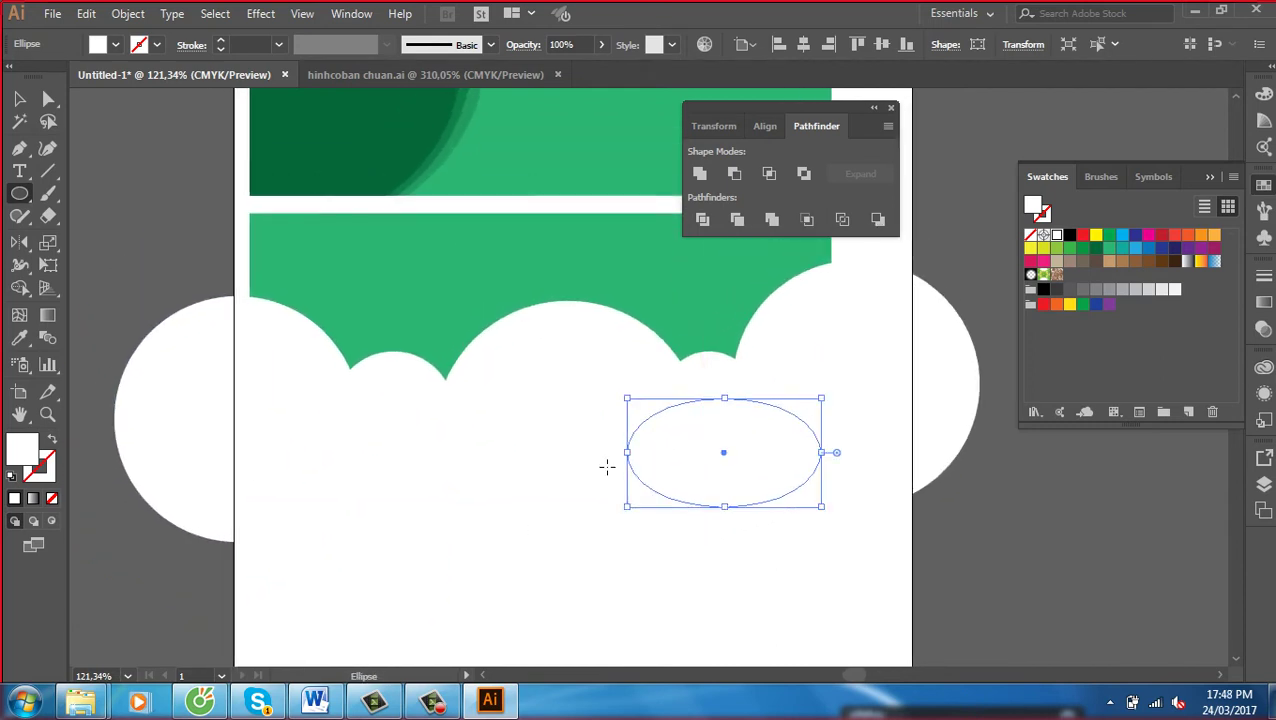
{"action": "key", "text": "ctrl+minus"}
{"action": "key", "text": "ctrl+minus"}
Unite the white circles into a single cloud shape
{"action": "left_click", "coordinate": [19, 99]}
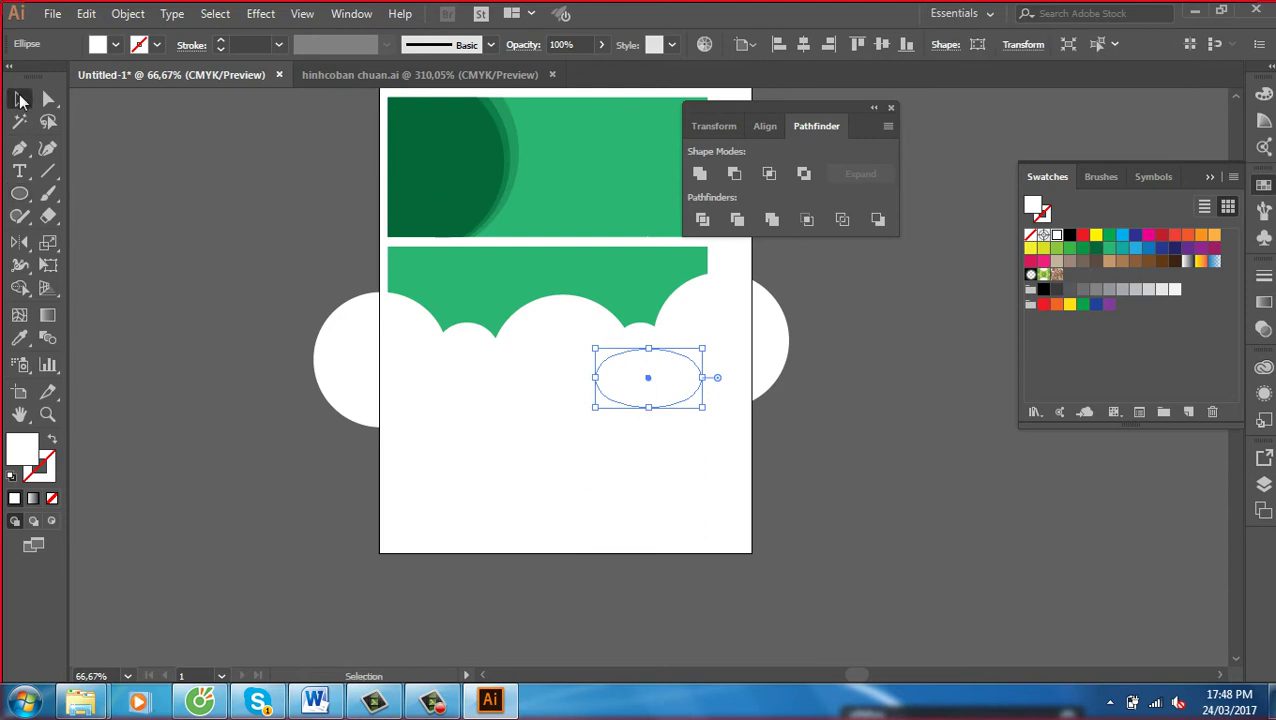
{"action": "left_click_drag", "start_coordinate": [322, 401], "coordinate": [829, 308]}
{"action": "left_click", "coordinate": [618, 293], "text": "shift"}
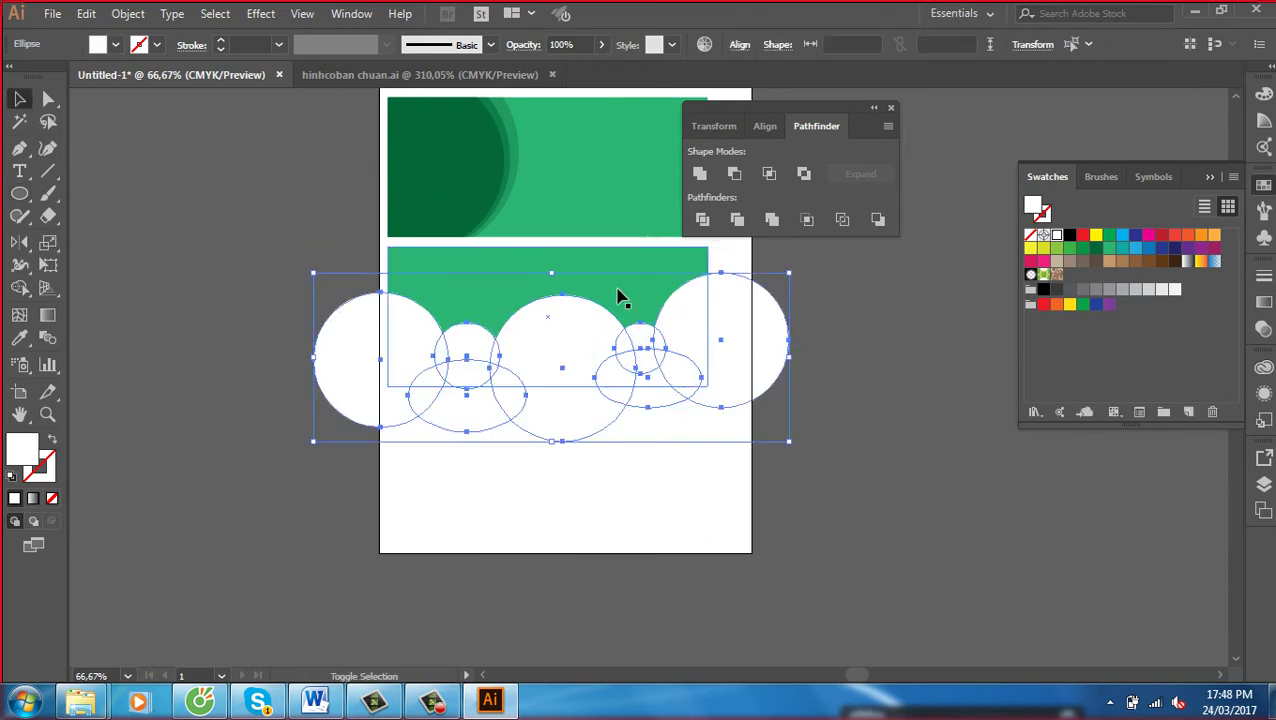
{"action": "left_click", "coordinate": [703, 173]}
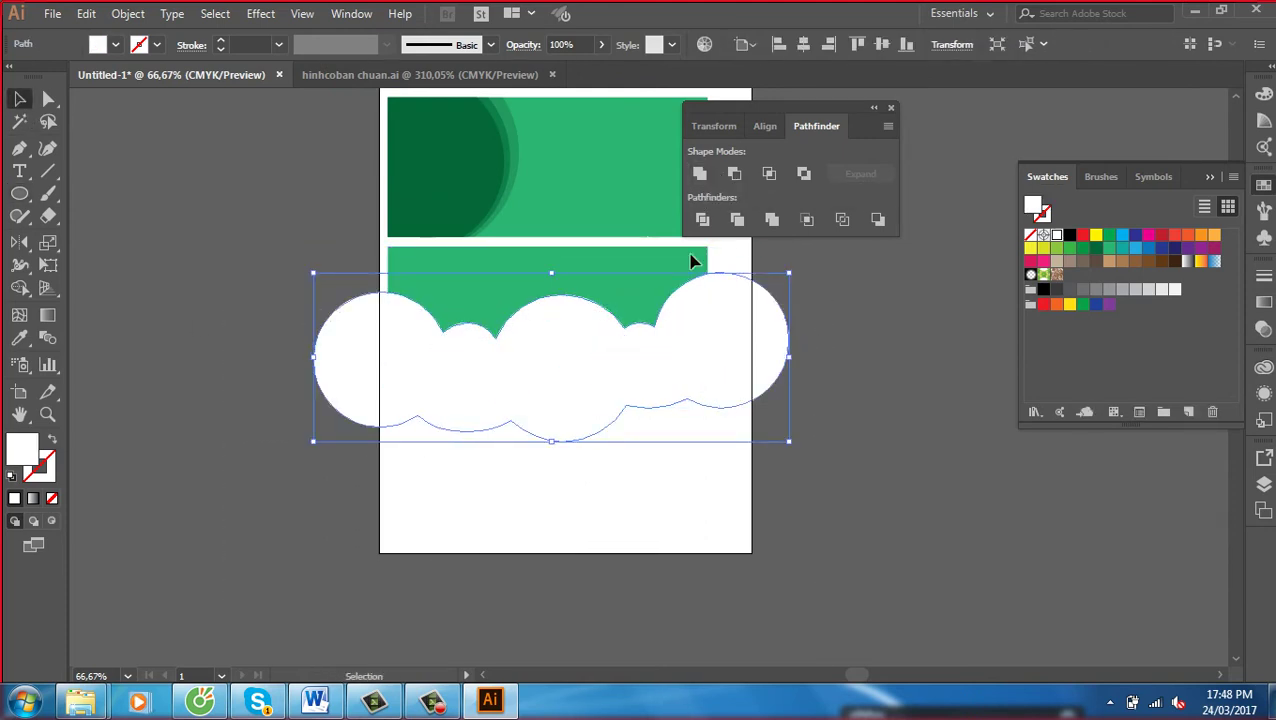
{"action": "left_click", "coordinate": [937, 433]}
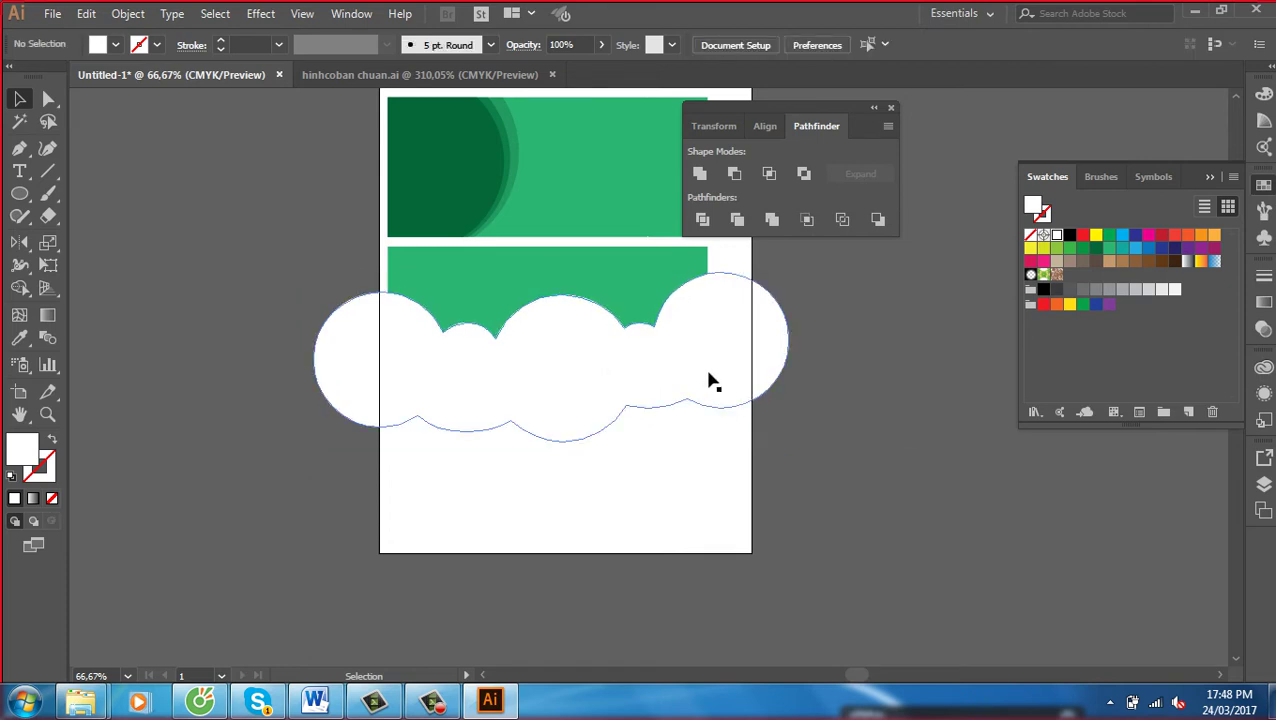
Divide the lower rectangle along the cloud outline with Pathfinder
{"action": "left_click", "coordinate": [712, 379]}
{"action": "left_click", "coordinate": [615, 282], "text": "shift"}
{"action": "left_click", "coordinate": [607, 258]}
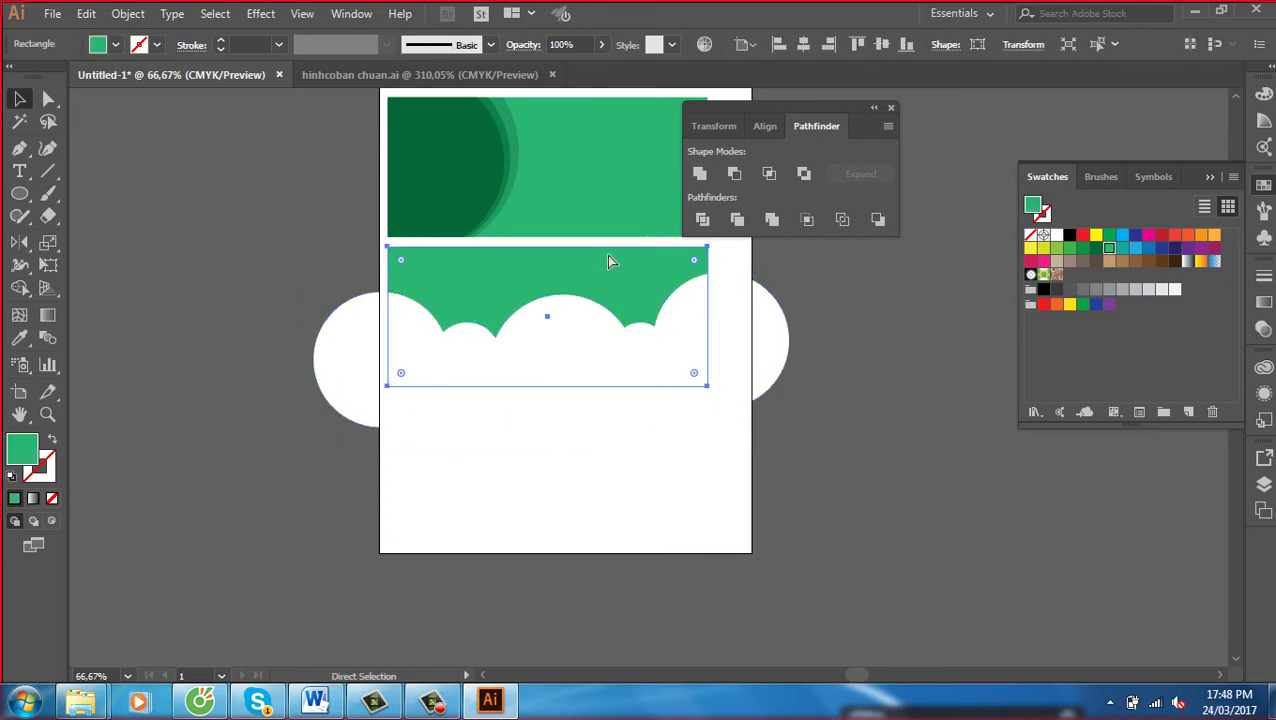
{"action": "left_click", "coordinate": [770, 338], "text": "shift"}
{"action": "left_click", "coordinate": [769, 173]}
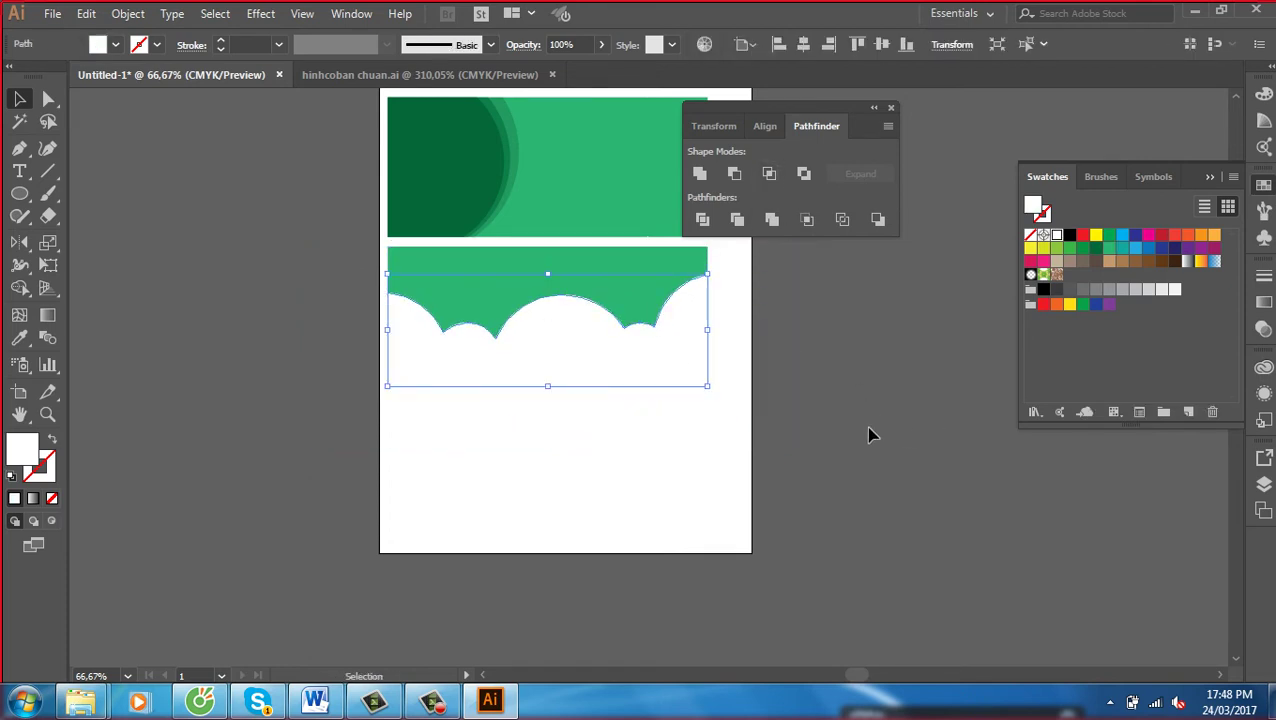
Fill the cloud-shaped piece yellow, then bring up the Skype call window
{"action": "key", "text": "ctrl+shift+a"}
{"action": "left_click", "coordinate": [673, 338]}
{"action": "left_click", "coordinate": [1044, 247]}
{"action": "left_click", "coordinate": [1031, 247]}
{"action": "left_click", "coordinate": [836, 423]}
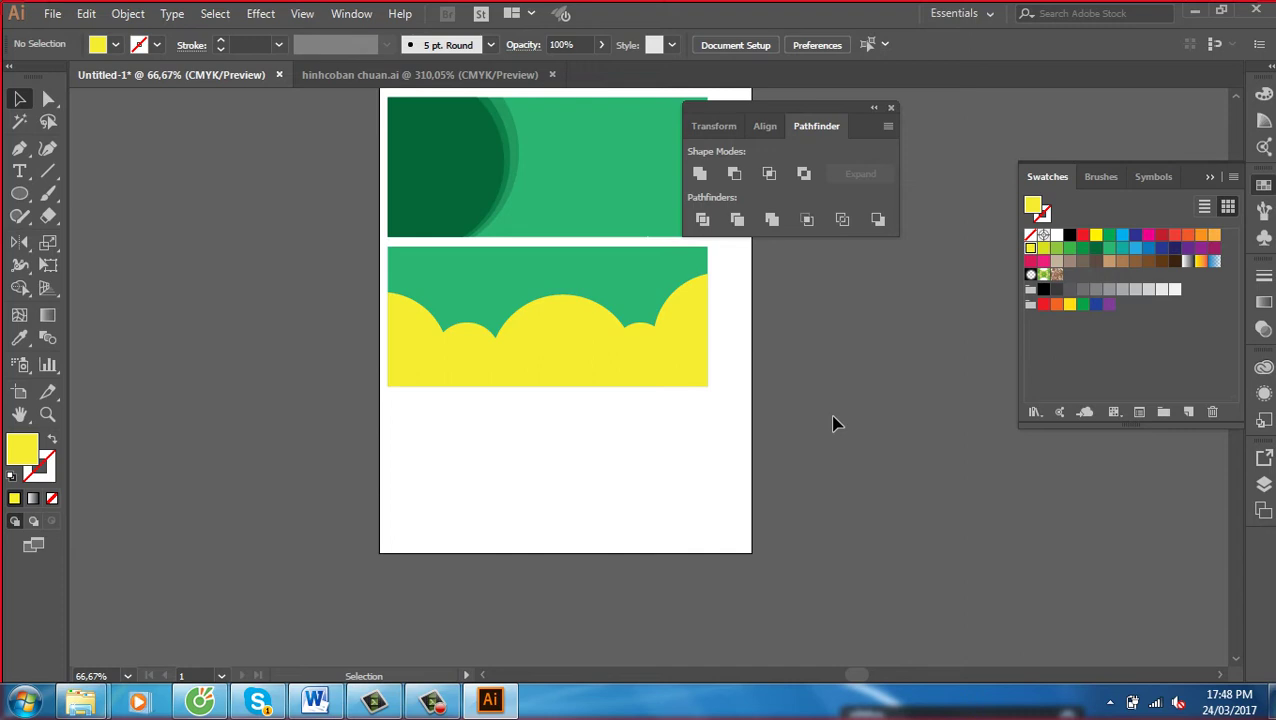
{"action": "key", "text": "ctrl+plus"}
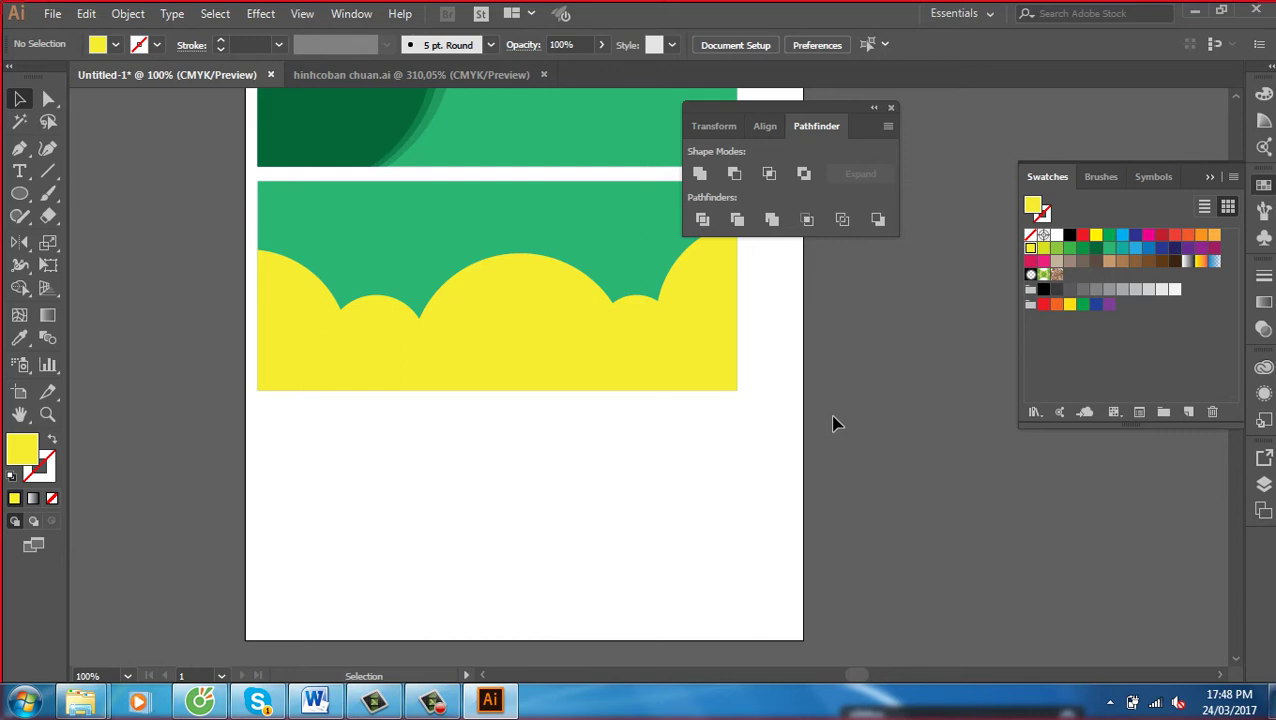
{"action": "left_click", "coordinate": [681, 345]}
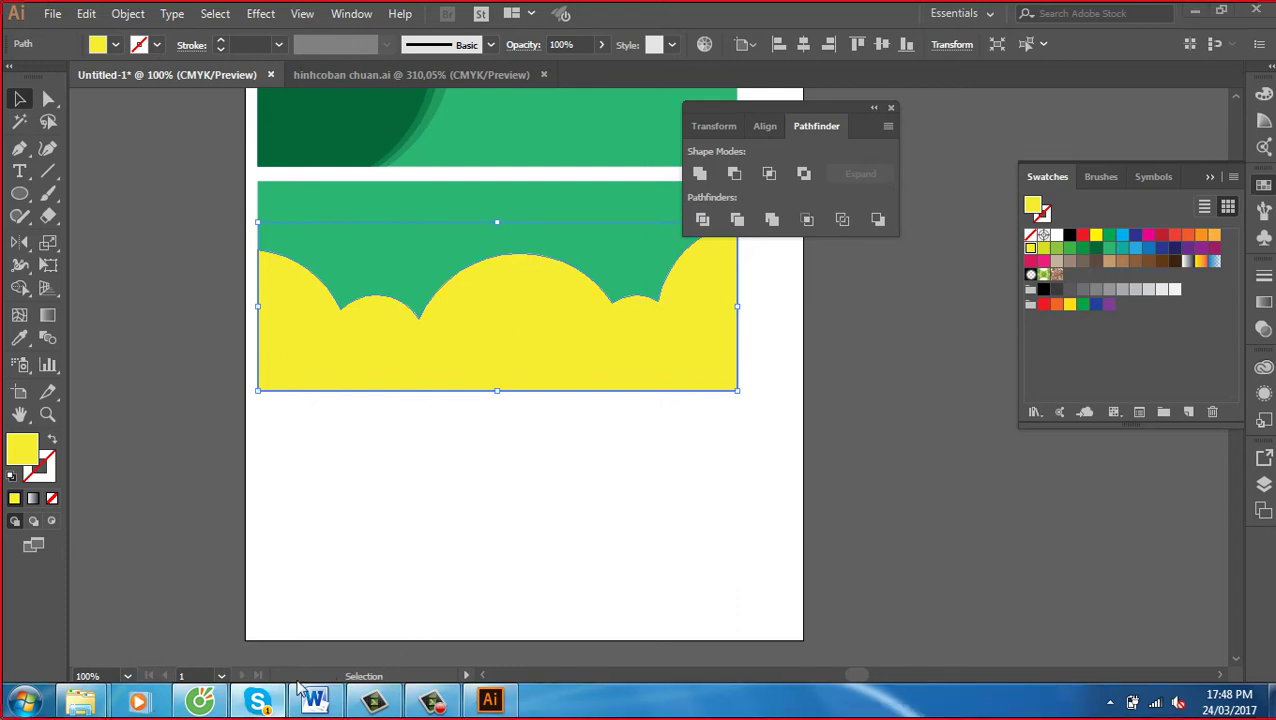
{"action": "left_click", "coordinate": [259, 700]}
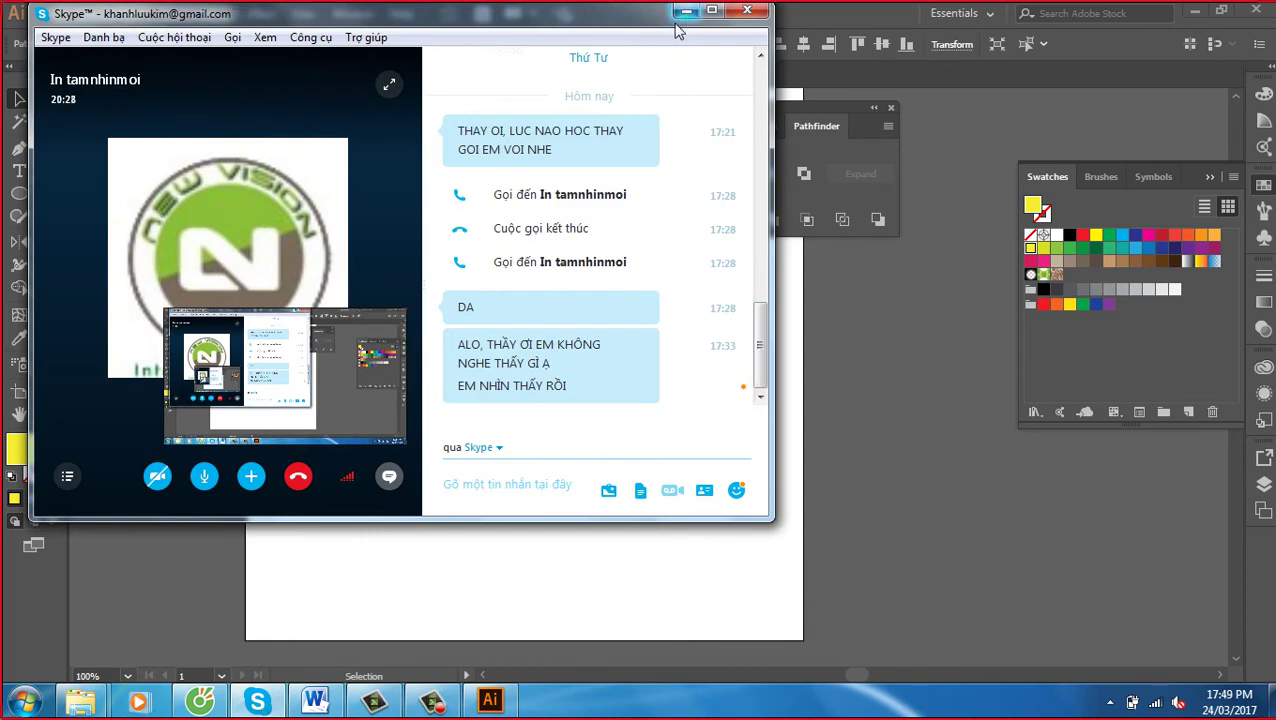
Shrink Skype to its call widget and dismiss the Windows colour-scheme prompt, showing the Illustrator banner
{"action": "left_click", "coordinate": [843, 290]}
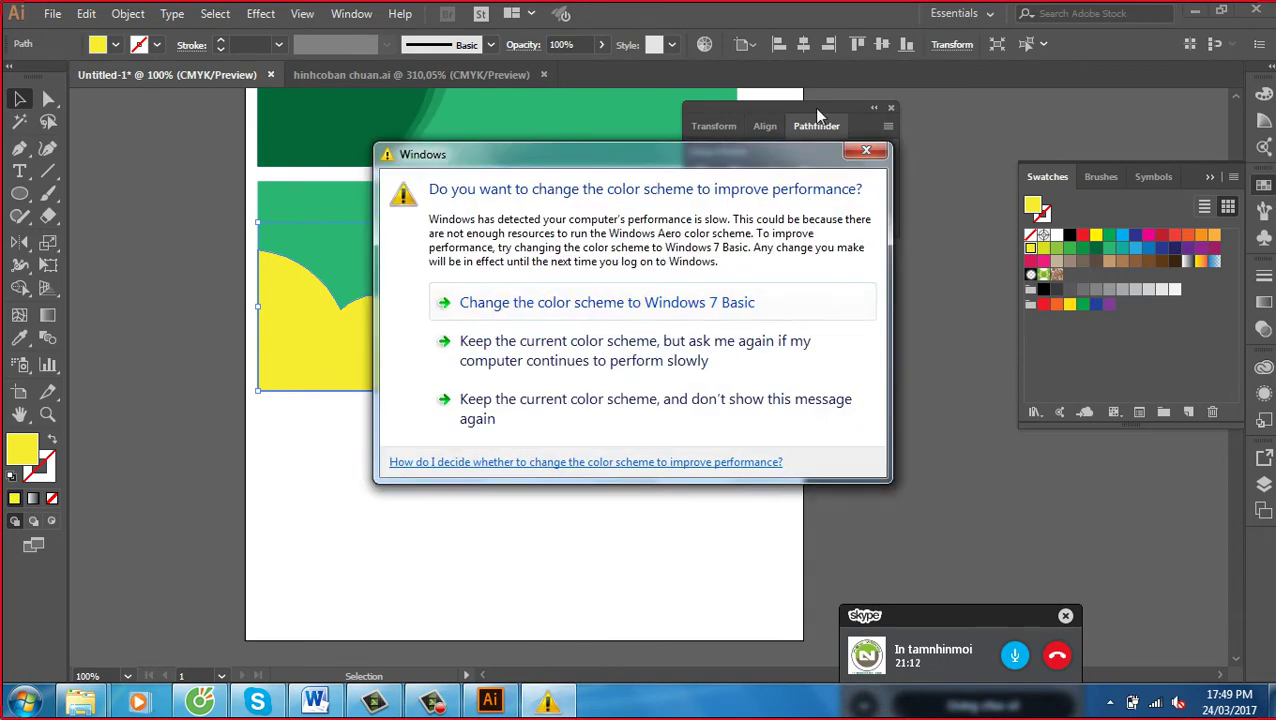
{"action": "left_click", "coordinate": [866, 152]}
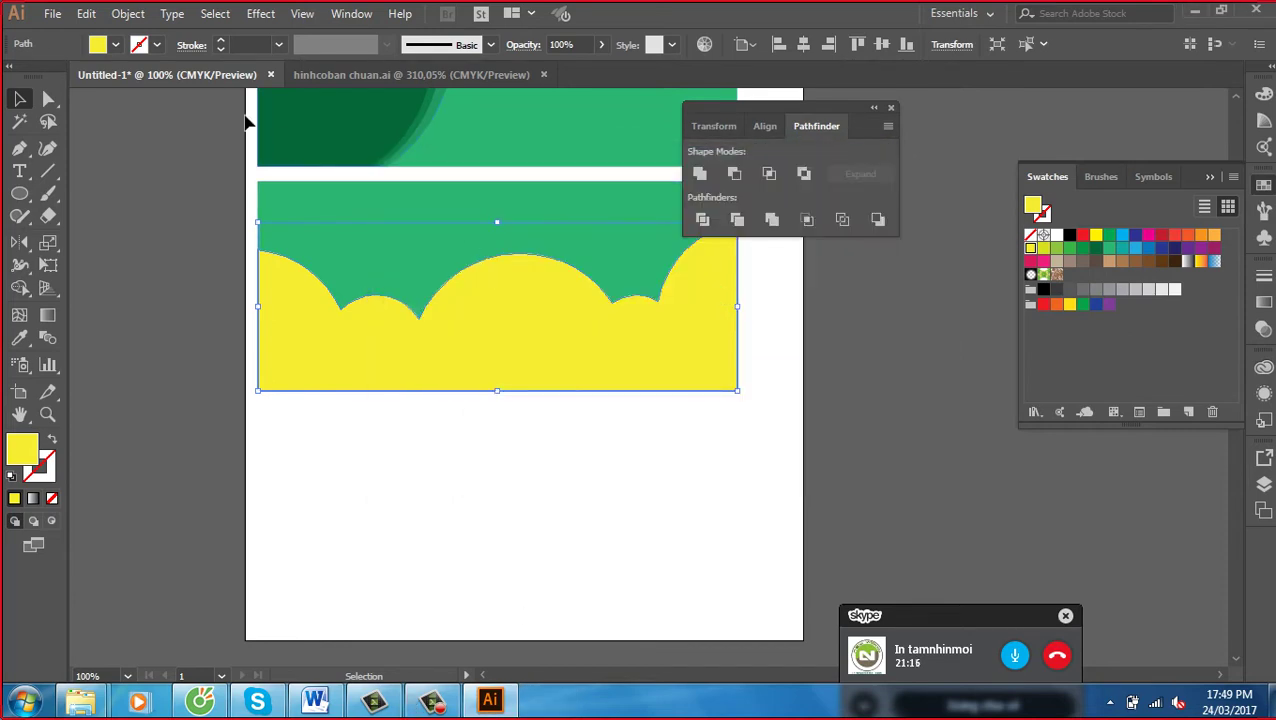
In hinhcoban chuan.ai, fit all sample banners and zoom in on the Food banner
{"action": "left_click", "coordinate": [352, 74]}
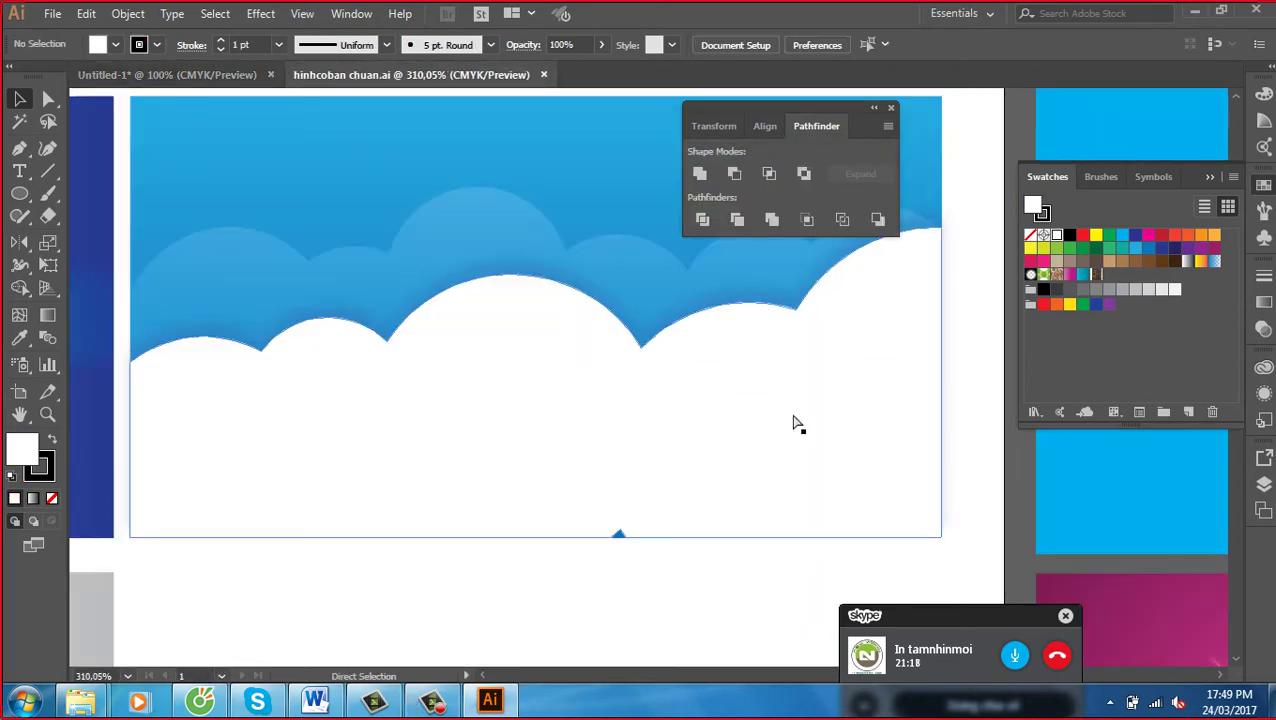
{"action": "key", "text": "ctrl+1"}
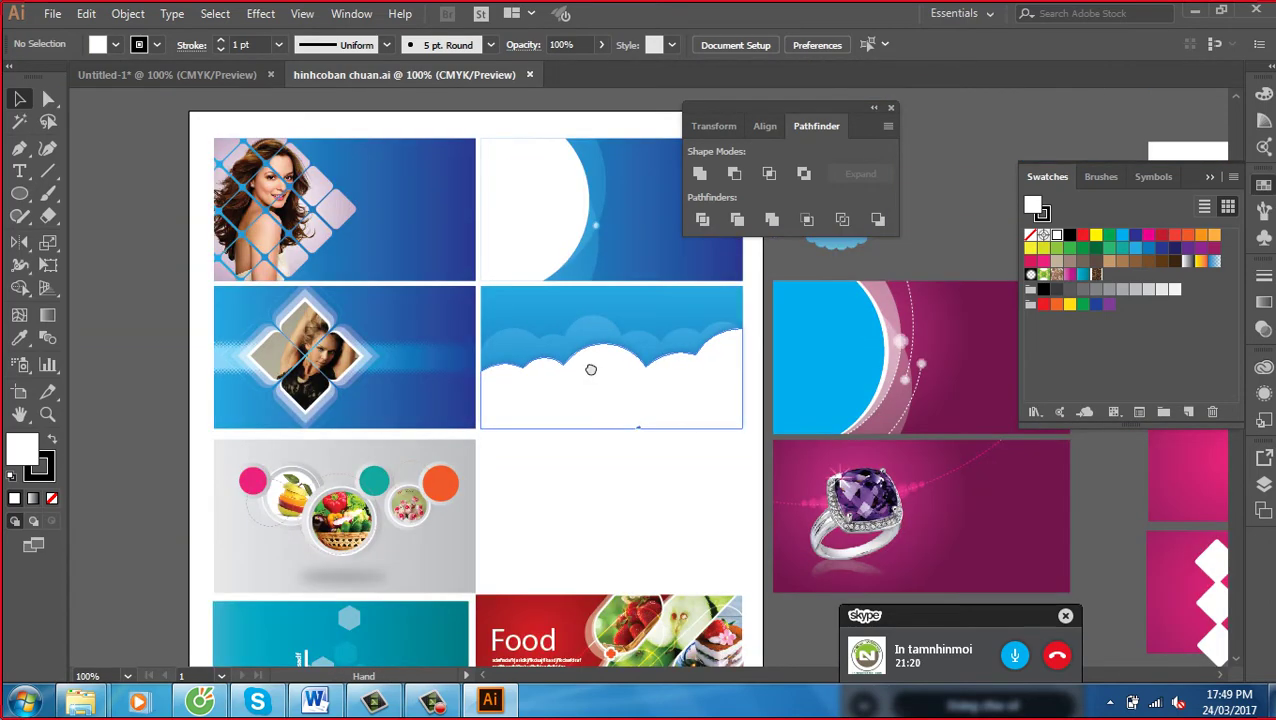
{"action": "scroll", "coordinate": [587, 368], "scroll_direction": "down", "scroll_amount": 5}
{"action": "left_click_drag", "start_coordinate": [585, 386], "coordinate": [645, 441]}
{"action": "key", "text": "z"}
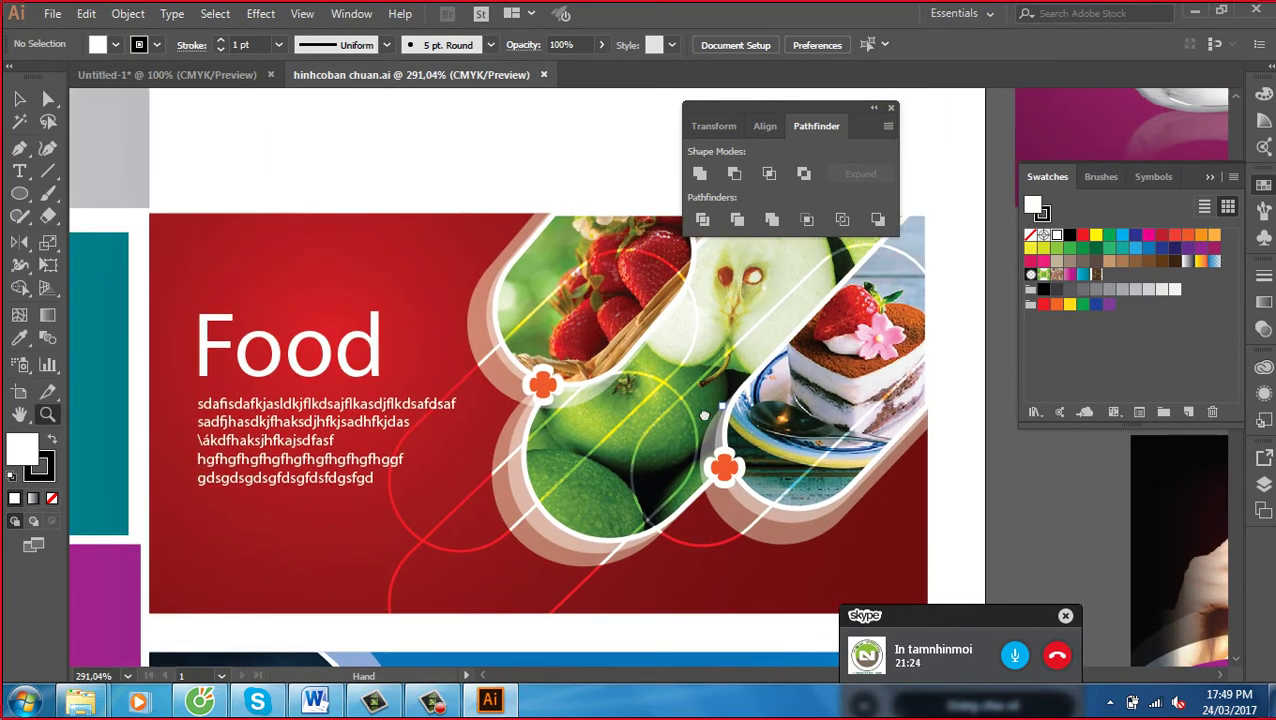
{"action": "left_click_drag", "start_coordinate": [566, 367], "coordinate": [696, 399]}
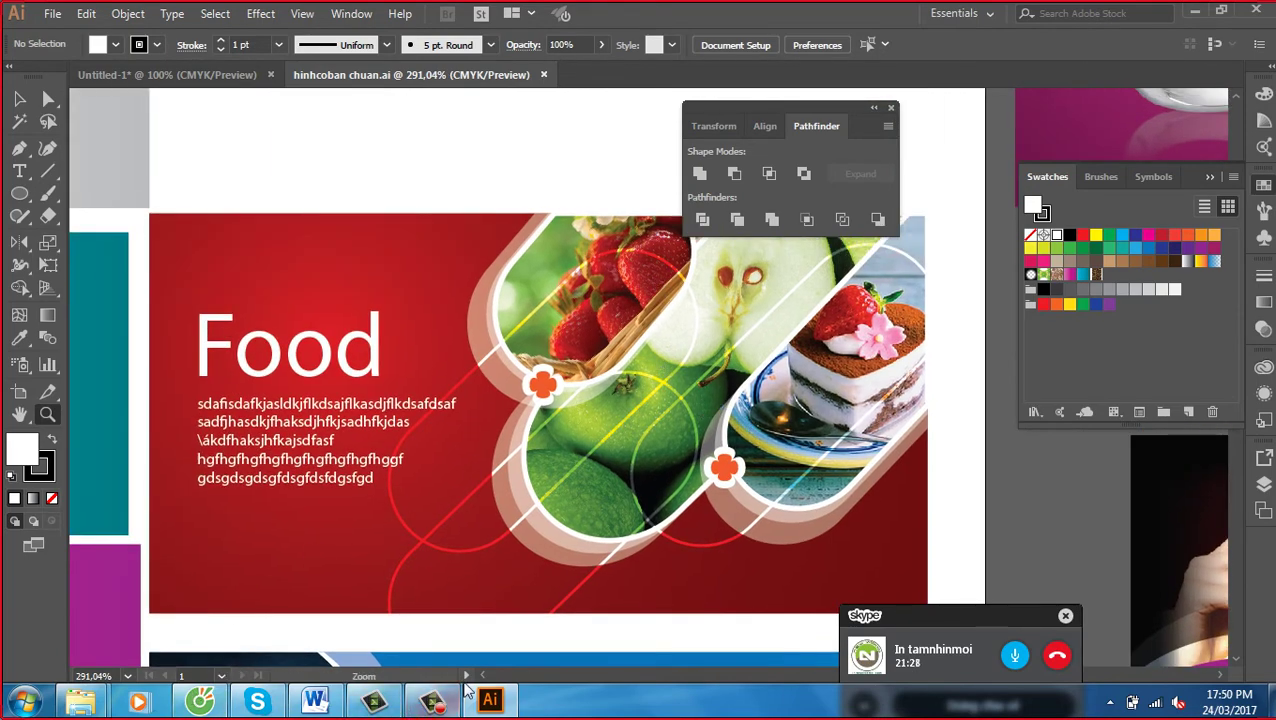
Minimize and restore Illustrator, then return to the Untitled-1 yellow-cloud document
{"action": "left_click", "coordinate": [490, 700]}
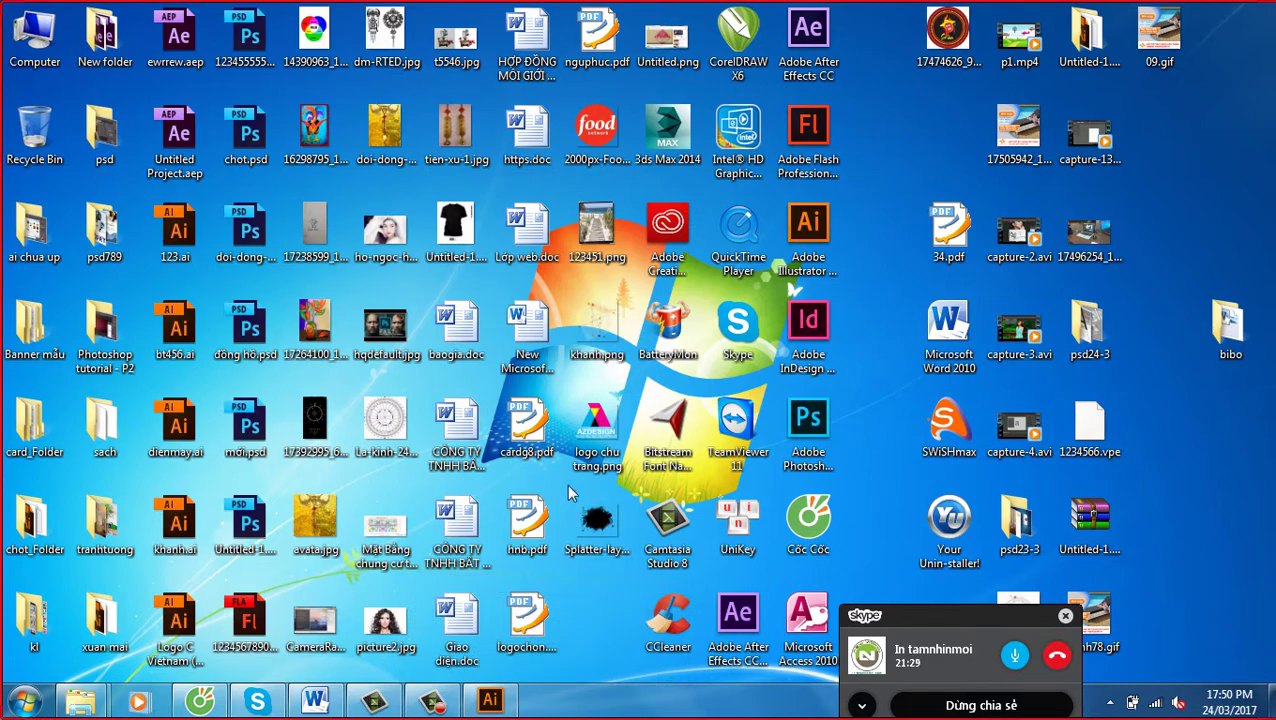
{"action": "left_click", "coordinate": [490, 700]}
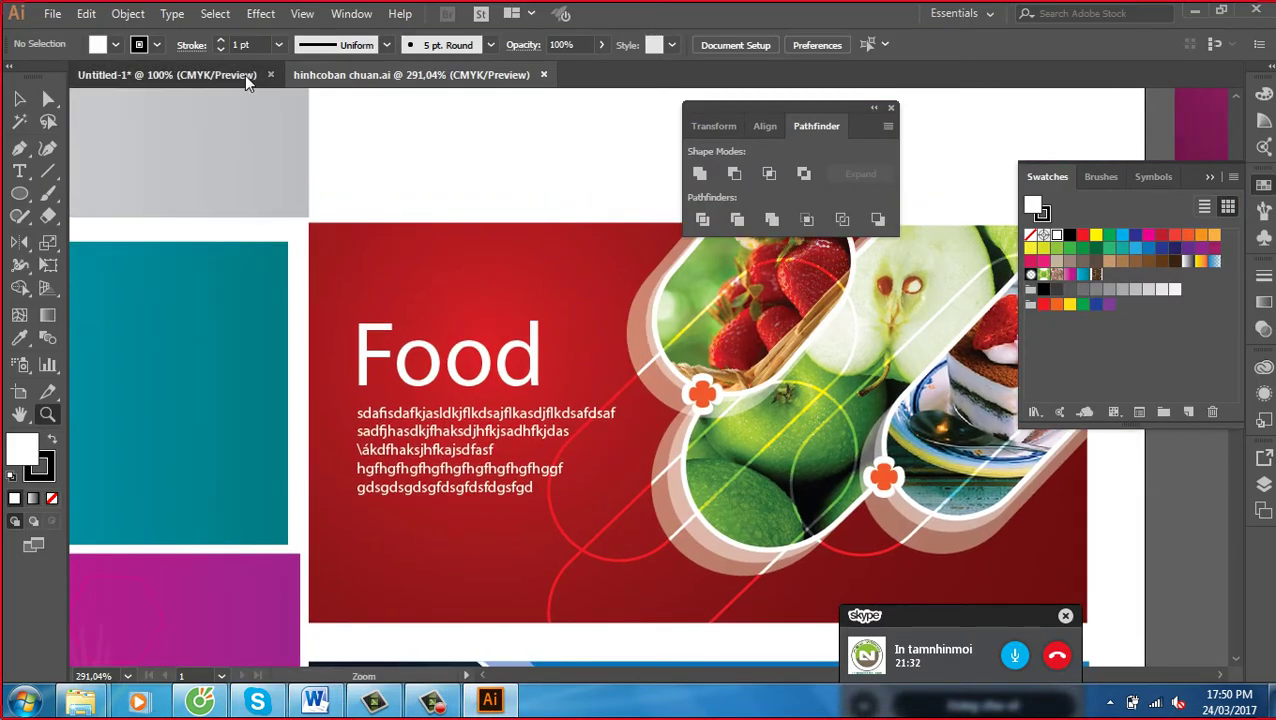
{"action": "left_click", "coordinate": [244, 75]}
Draw a yellow rounded-rectangle pill below the cloud, duplicate it into three, and select all three
{"action": "left_click_drag", "start_coordinate": [19, 193], "coordinate": [90, 213]}
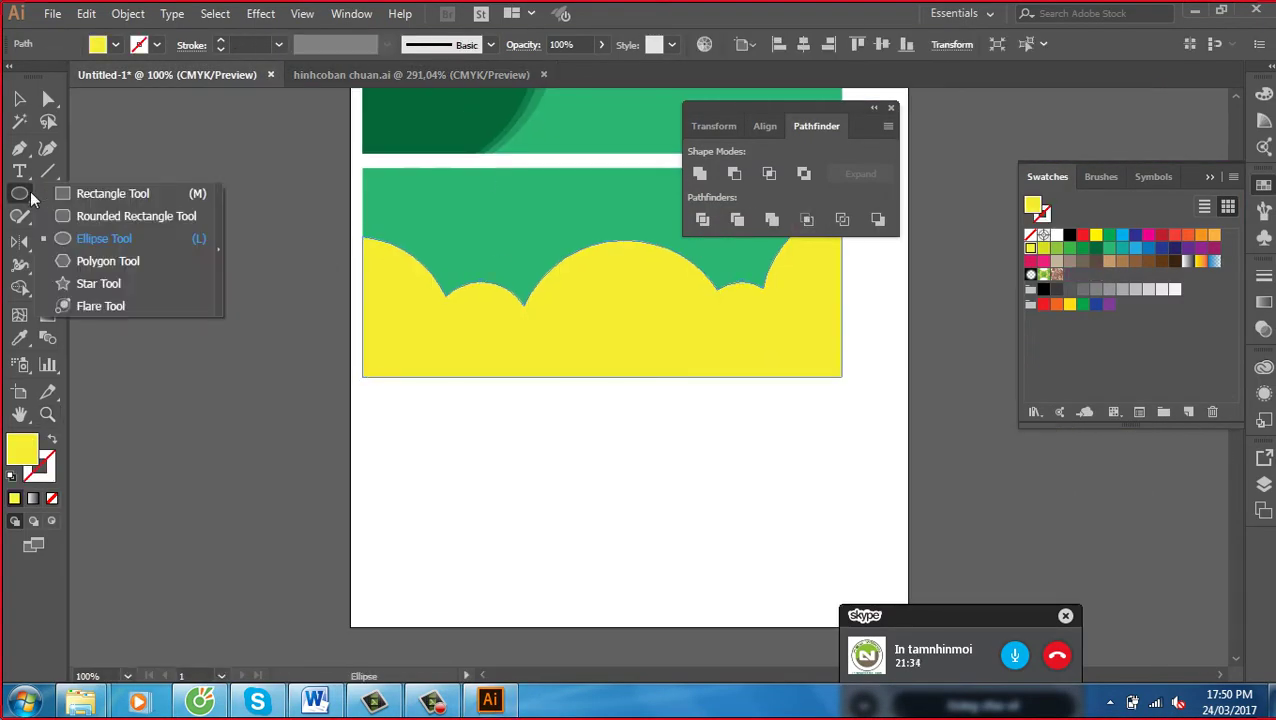
{"action": "mouse_move", "coordinate": [530, 391]}
{"action": "left_mouse_down"}
{"action": "mouse_move", "coordinate": [643, 590]}
{"action": "mouse_move", "coordinate": [609, 545]}
{"action": "left_mouse_up"}
{"action": "left_click", "coordinate": [19, 98]}
{"action": "left_click", "coordinate": [617, 420]}
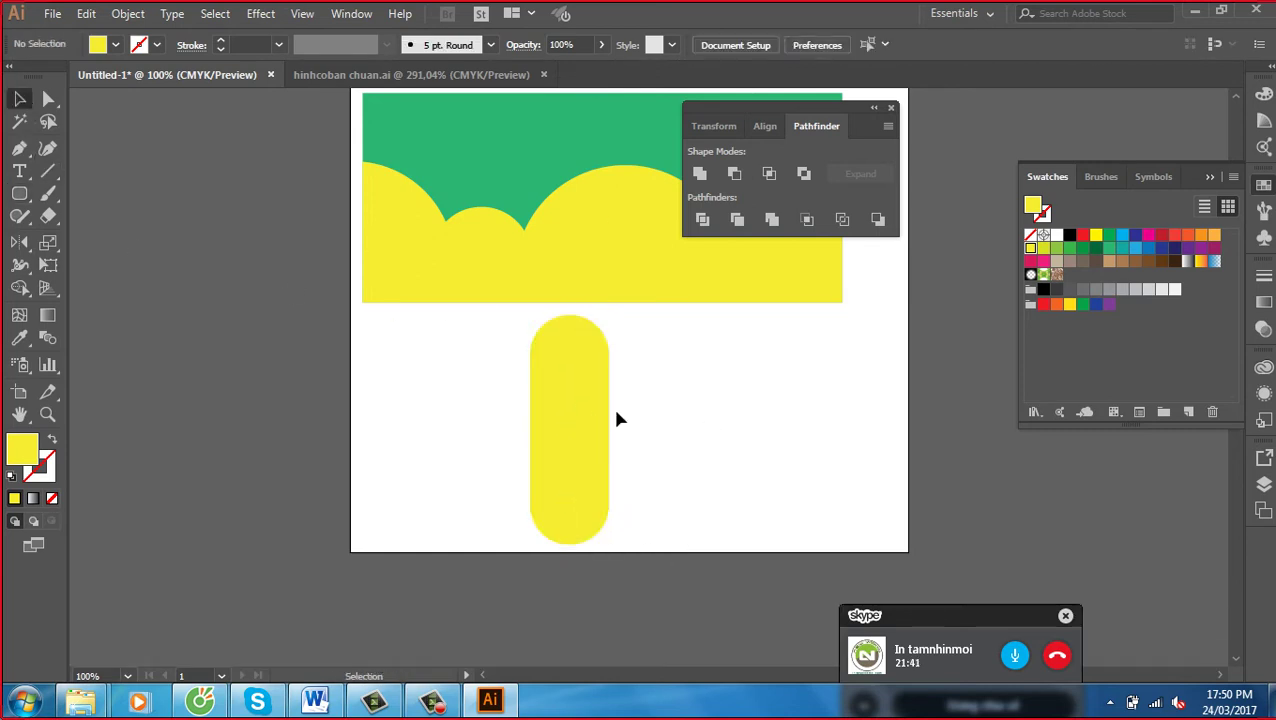
{"action": "mouse_move", "coordinate": [578, 425]}
{"action": "left_mouse_down"}
{"action": "mouse_move", "coordinate": [670, 430]}
{"action": "mouse_move", "coordinate": [663, 363]}
{"action": "mouse_move", "coordinate": [490, 404]}
{"action": "left_mouse_up"}
{"action": "left_click", "coordinate": [845, 460]}
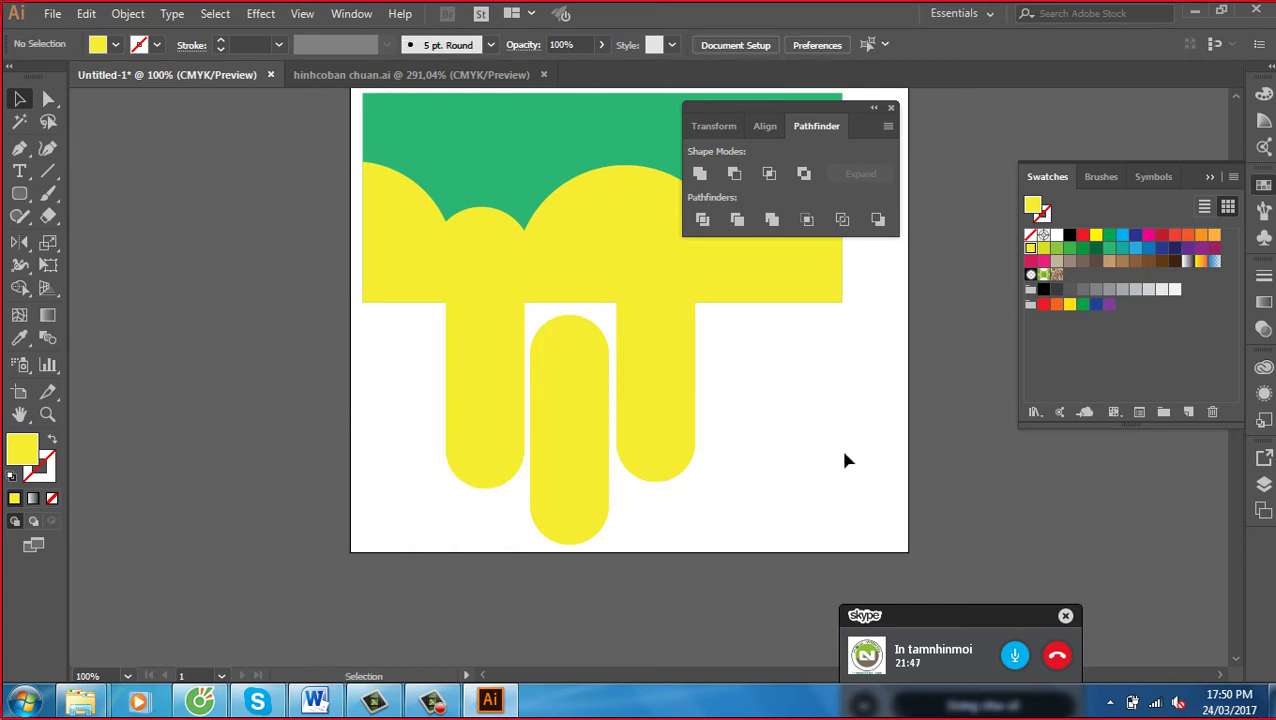
{"action": "left_click_drag", "start_coordinate": [843, 443], "coordinate": [279, 578]}
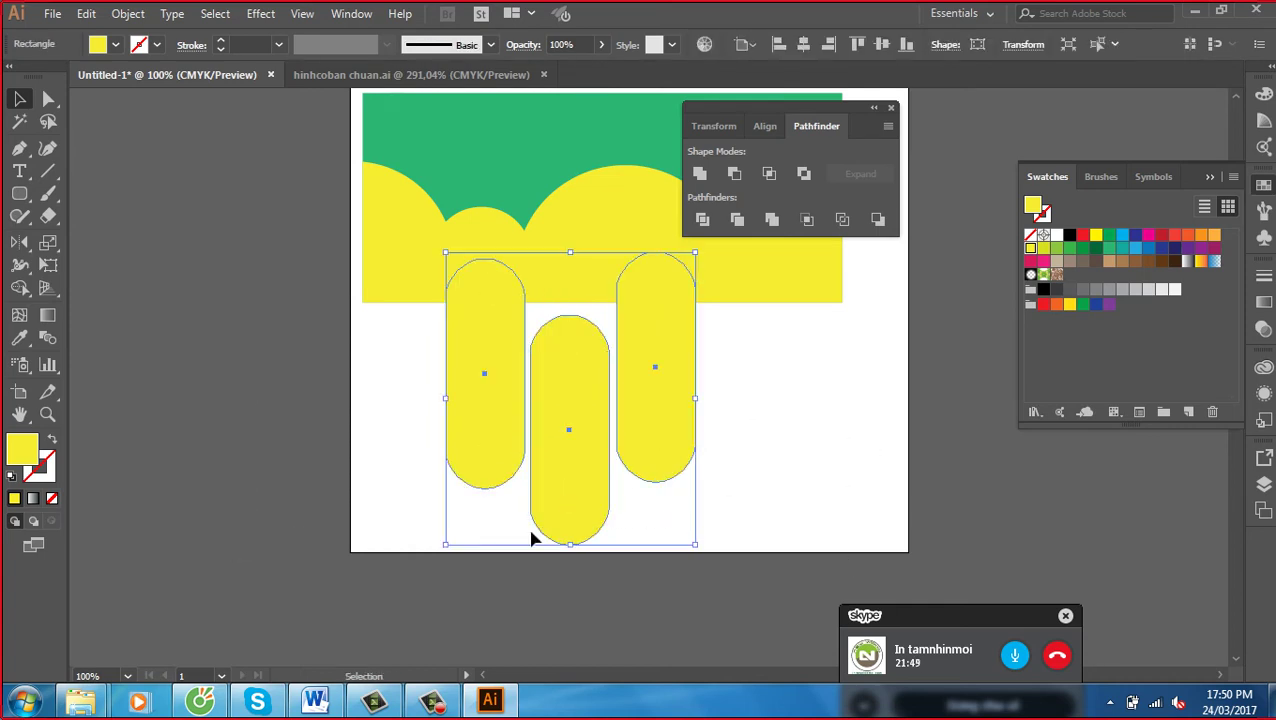
Duplicate the green rectangle below the pills and send the copy to the back
{"action": "left_click_drag", "start_coordinate": [590, 142], "coordinate": [590, 445]}
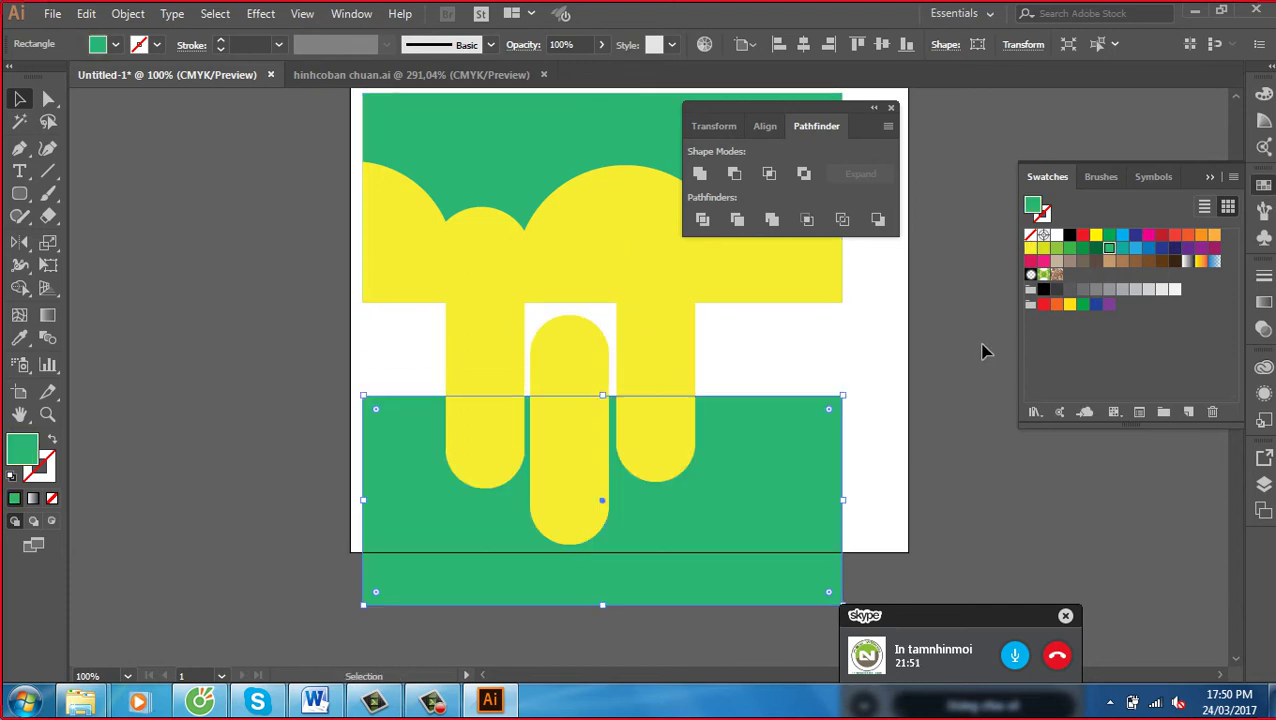
{"action": "key", "text": "ctrl+shift+bracketleft"}
{"action": "left_click", "coordinate": [982, 349]}
Move the pill group onto the green rectangle, rotate it about 45°, and ungroup it
{"action": "left_click_drag", "start_coordinate": [680, 385], "coordinate": [766, 462]}
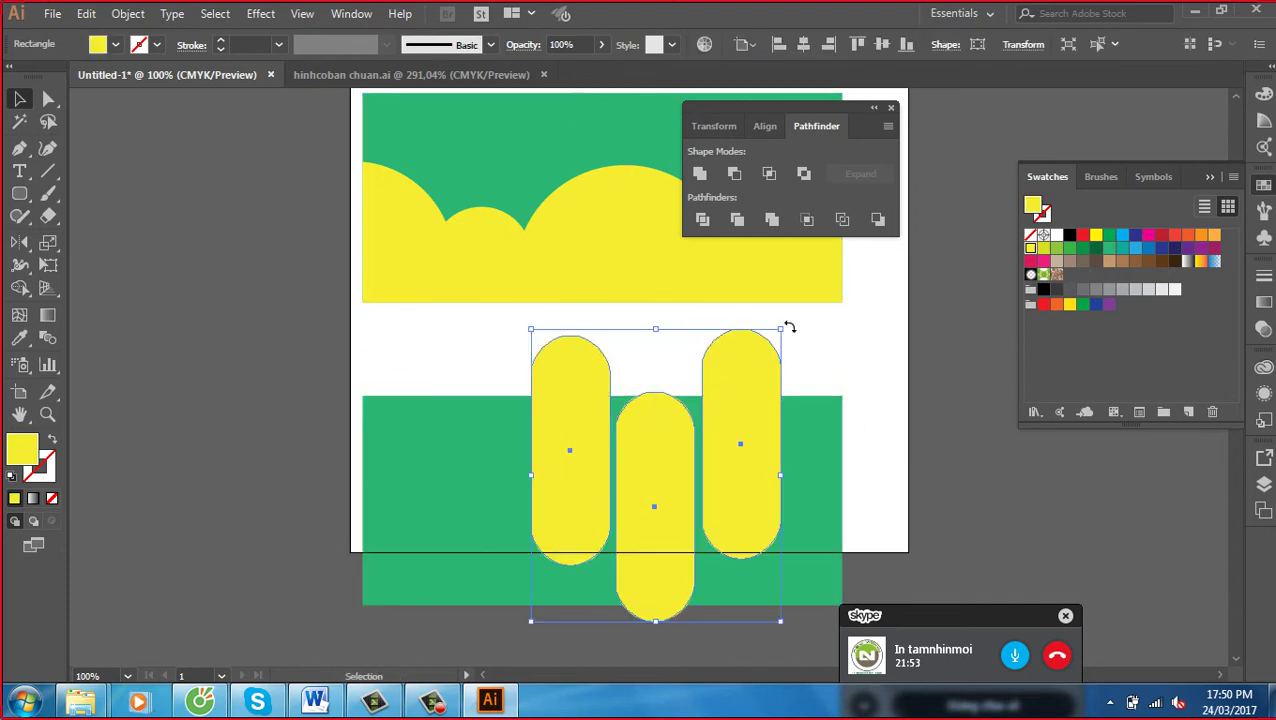
{"action": "left_click_drag", "start_coordinate": [788, 327], "coordinate": [840, 513]}
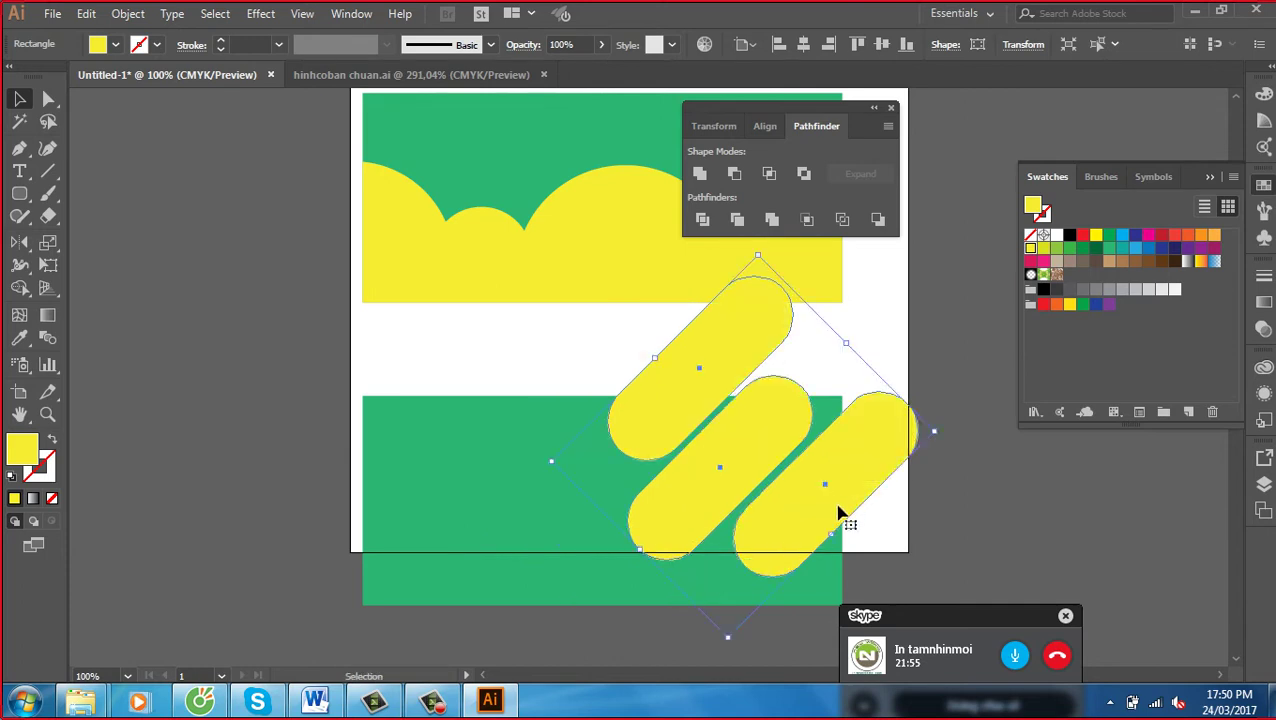
{"action": "left_click", "coordinate": [940, 395]}
{"action": "right_click", "coordinate": [688, 378]}
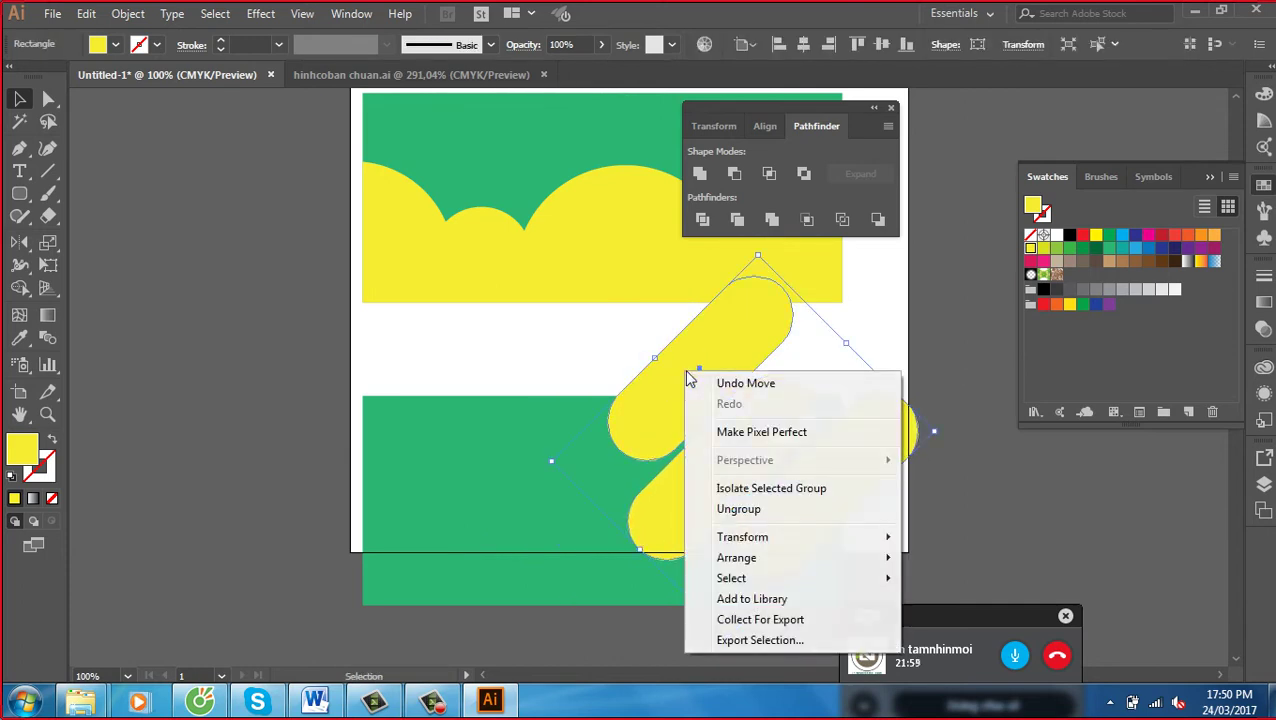
{"action": "left_click", "coordinate": [738, 509]}
Trim the upper two diagonal pills against the green rectangle with Pathfinder Minus Front
{"action": "left_click", "coordinate": [1093, 546]}
{"action": "left_click", "coordinate": [497, 527]}
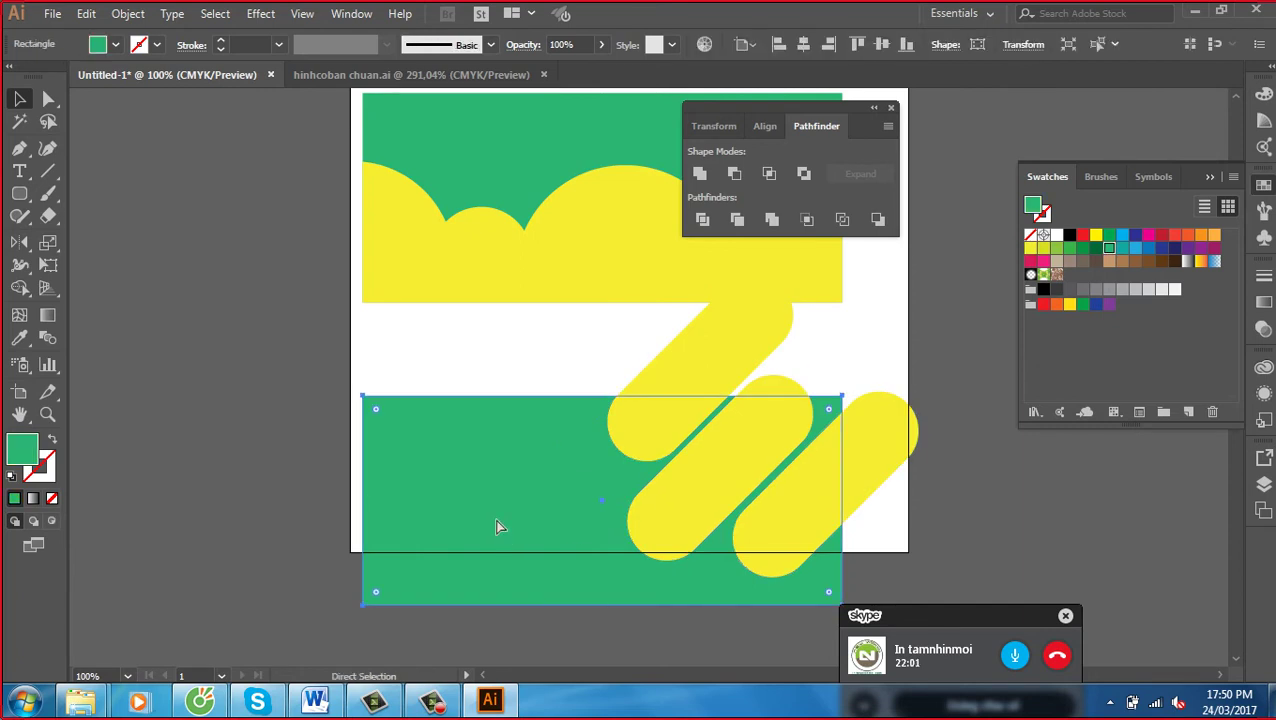
{"action": "left_click", "coordinate": [644, 356], "text": "shift"}
{"action": "left_click", "coordinate": [736, 175]}
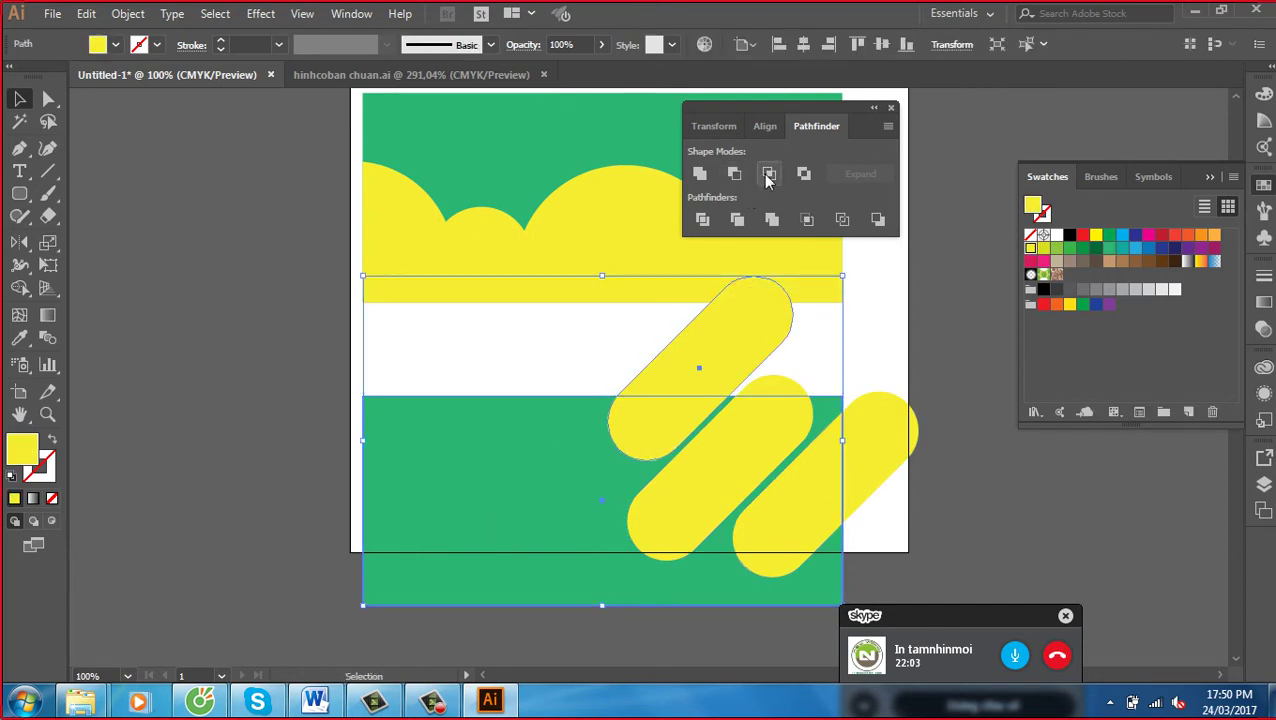
{"action": "left_click", "coordinate": [464, 524]}
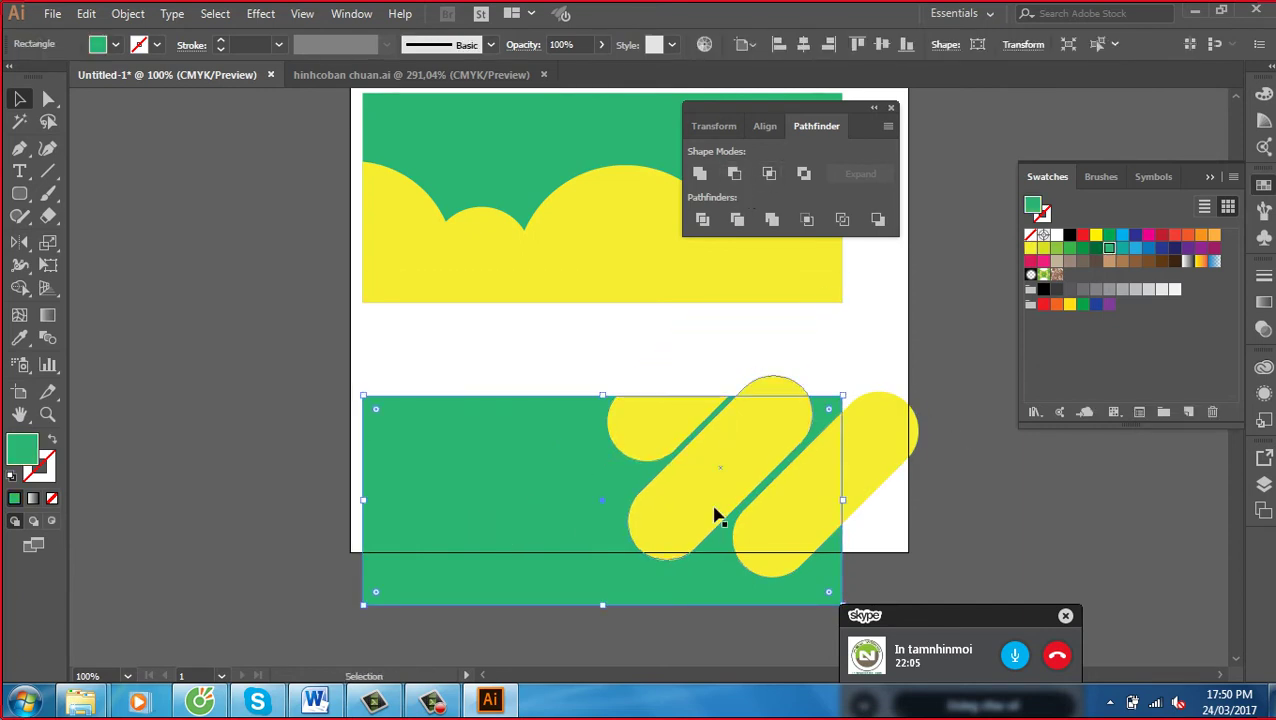
{"action": "left_click", "coordinate": [763, 433], "text": "shift"}
{"action": "left_click", "coordinate": [772, 174]}
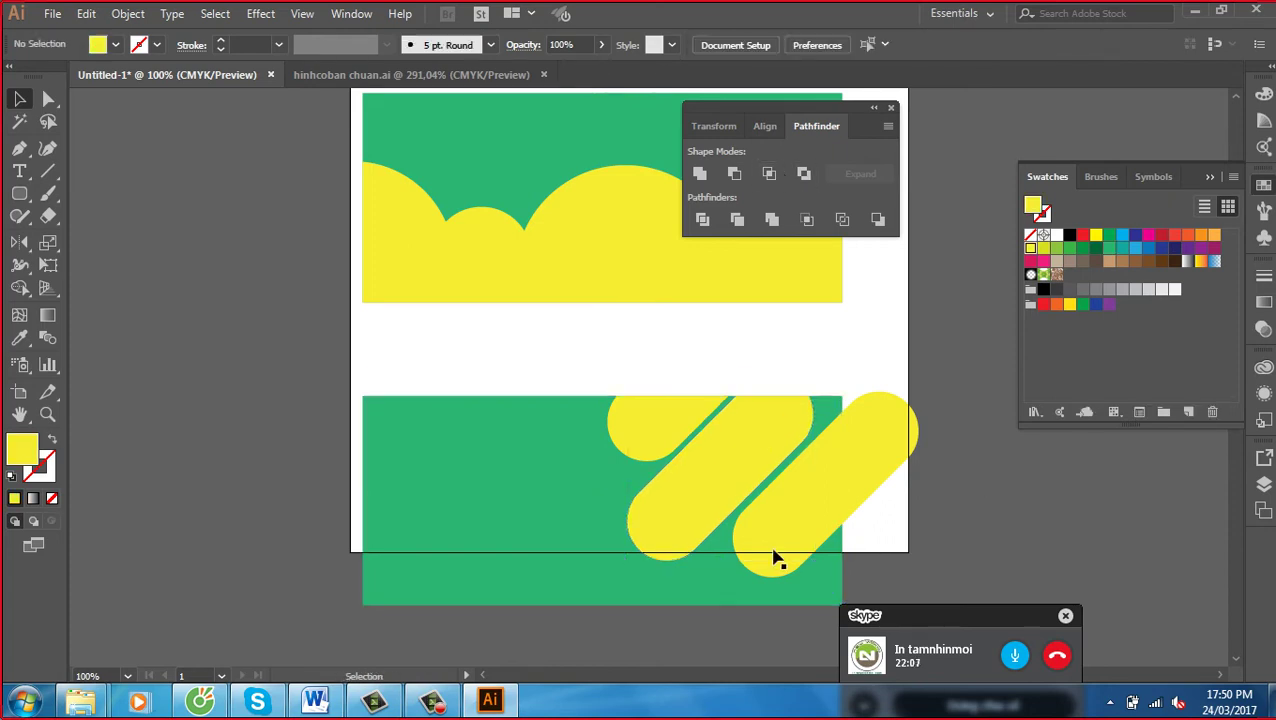
Trim the lower-right pill at the rectangle's edge, then switch to hinhcoban chuan.ai
{"action": "left_click", "coordinate": [428, 521]}
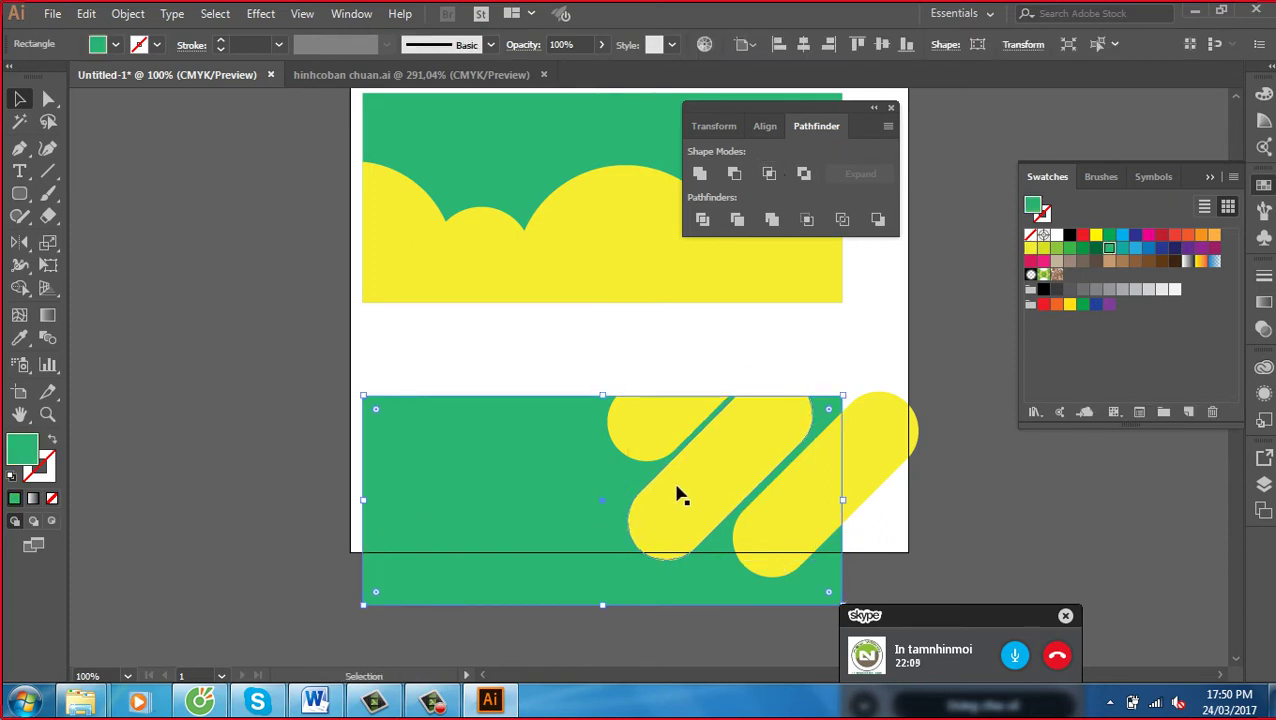
{"action": "left_click", "coordinate": [863, 447], "text": "shift"}
{"action": "left_click", "coordinate": [769, 174]}
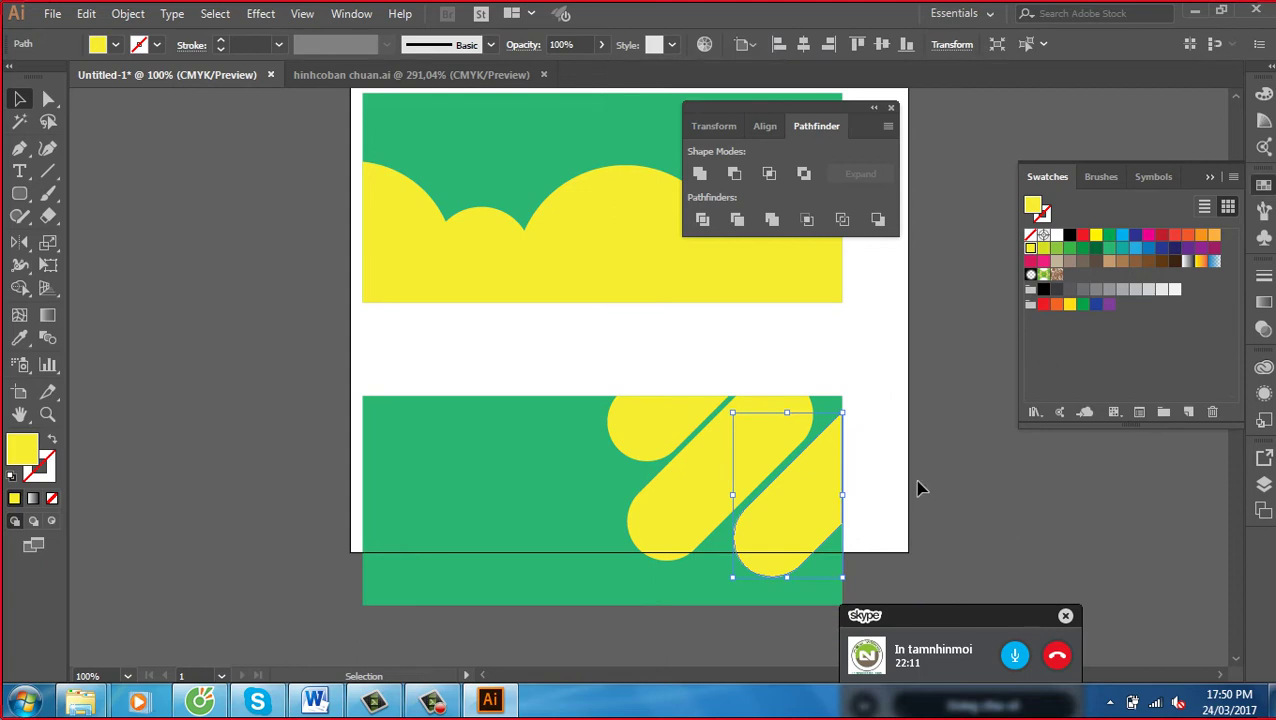
{"action": "left_click", "coordinate": [762, 482]}
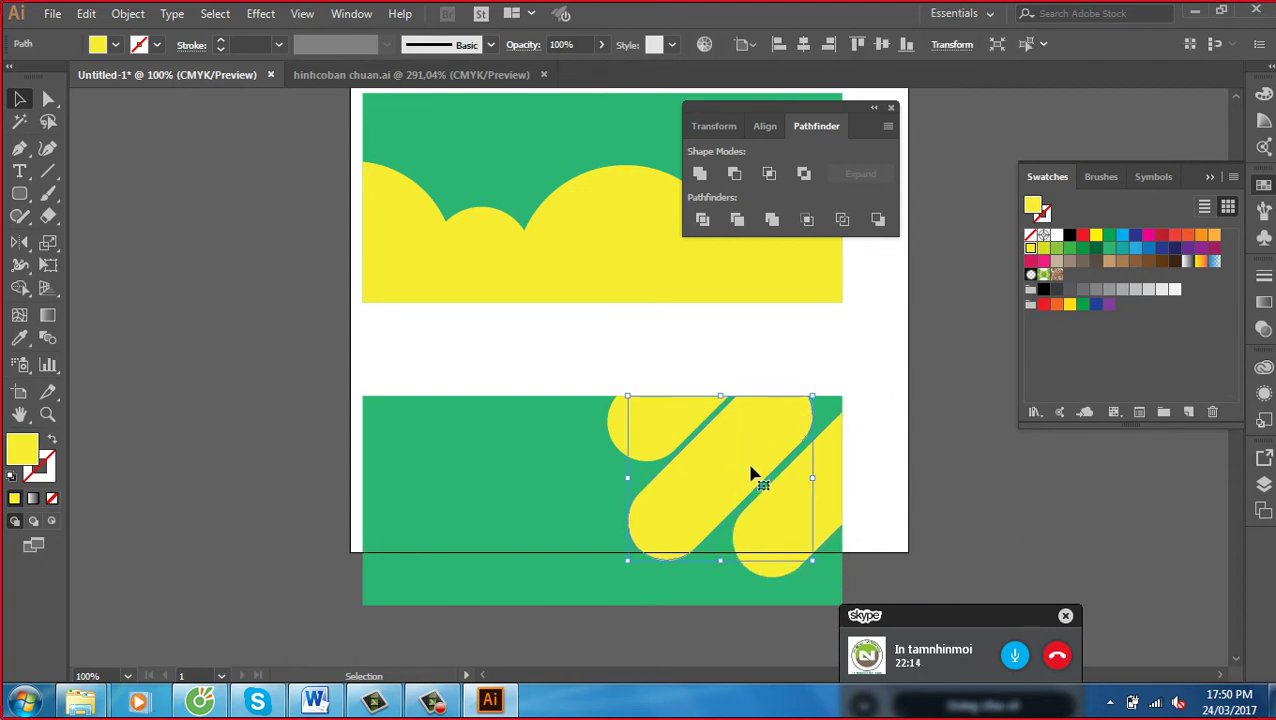
{"action": "left_click", "coordinate": [476, 76]}
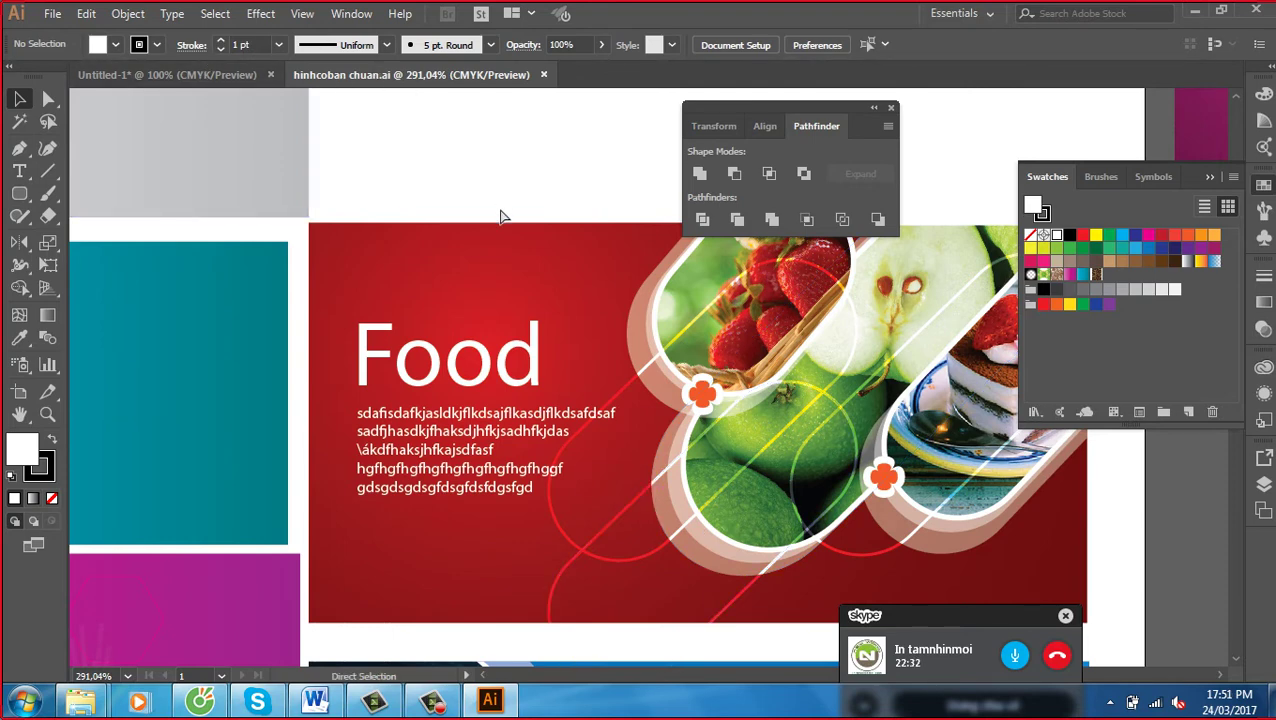
Fit all sample banners, then zoom in and pan across the Food, Neon and Jewelry banners
{"action": "key", "text": "ctrl+1"}
{"action": "left_click_drag", "start_coordinate": [716, 497], "coordinate": [612, 436]}
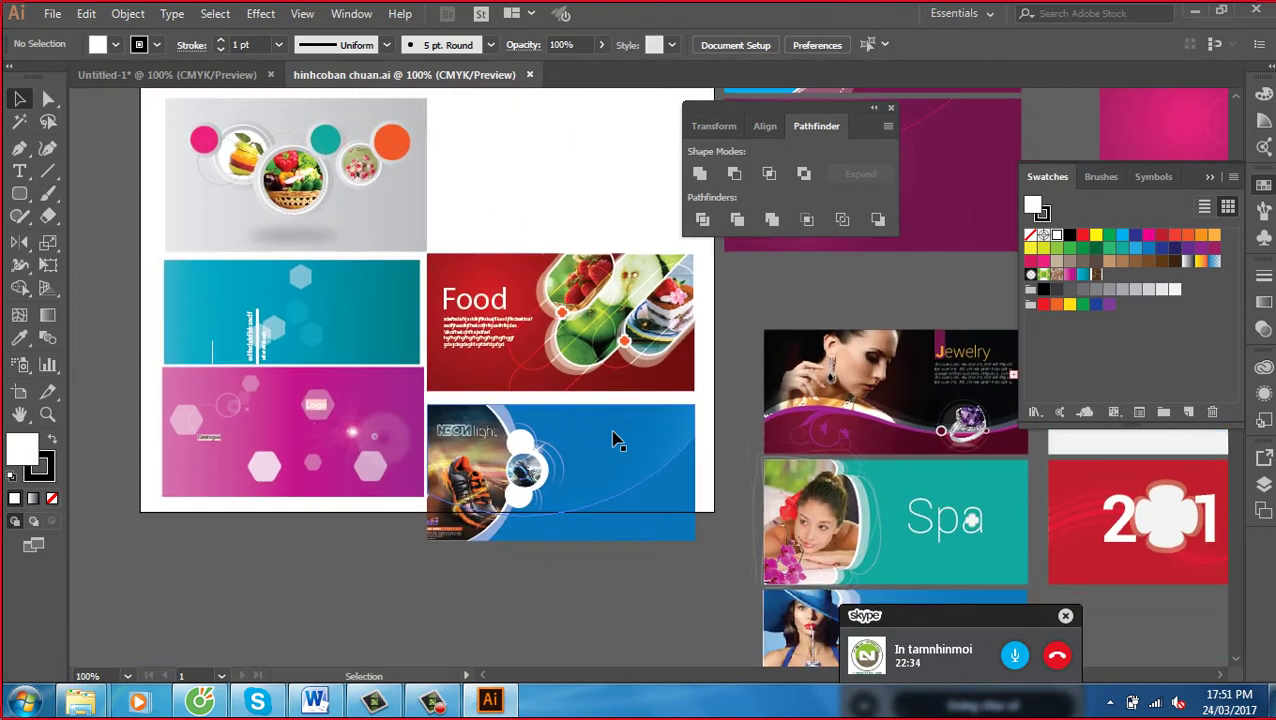
{"action": "key", "text": "ctrl+equal"}
{"action": "key", "text": "ctrl+equal"}
{"action": "left_click_drag", "start_coordinate": [503, 419], "coordinate": [537, 277]}
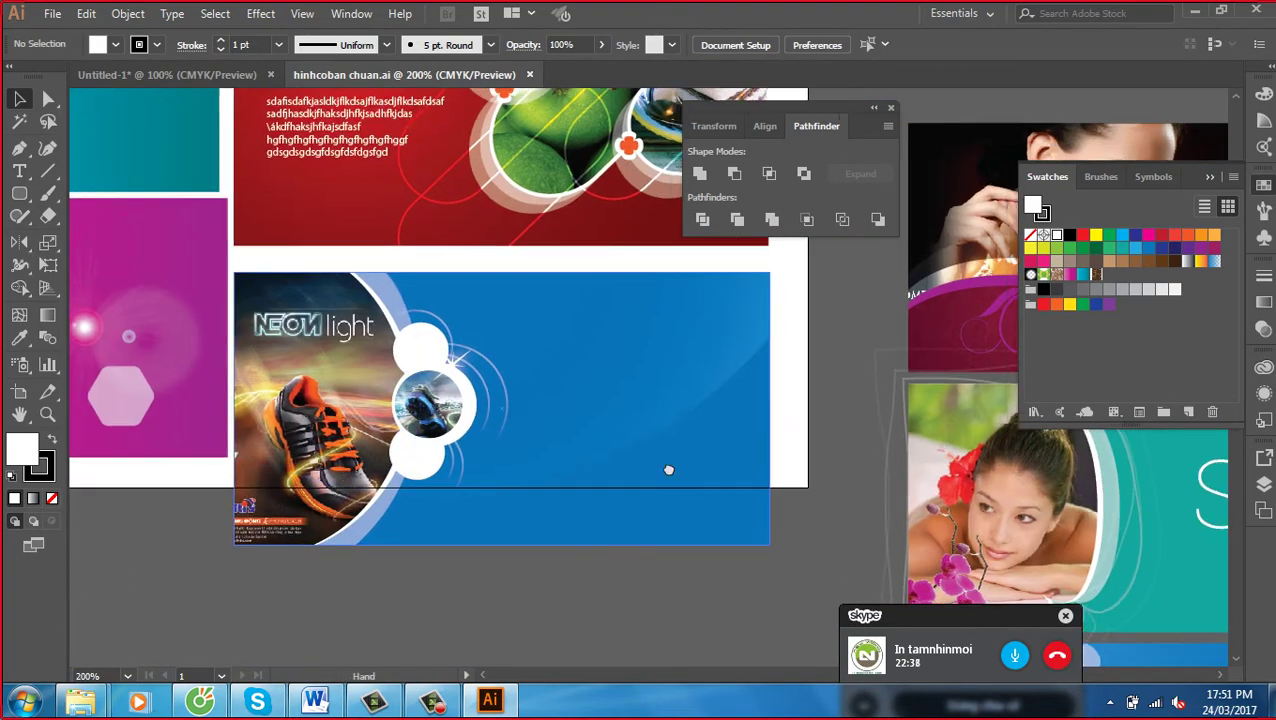
{"action": "left_click_drag", "start_coordinate": [667, 470], "coordinate": [692, 565]}
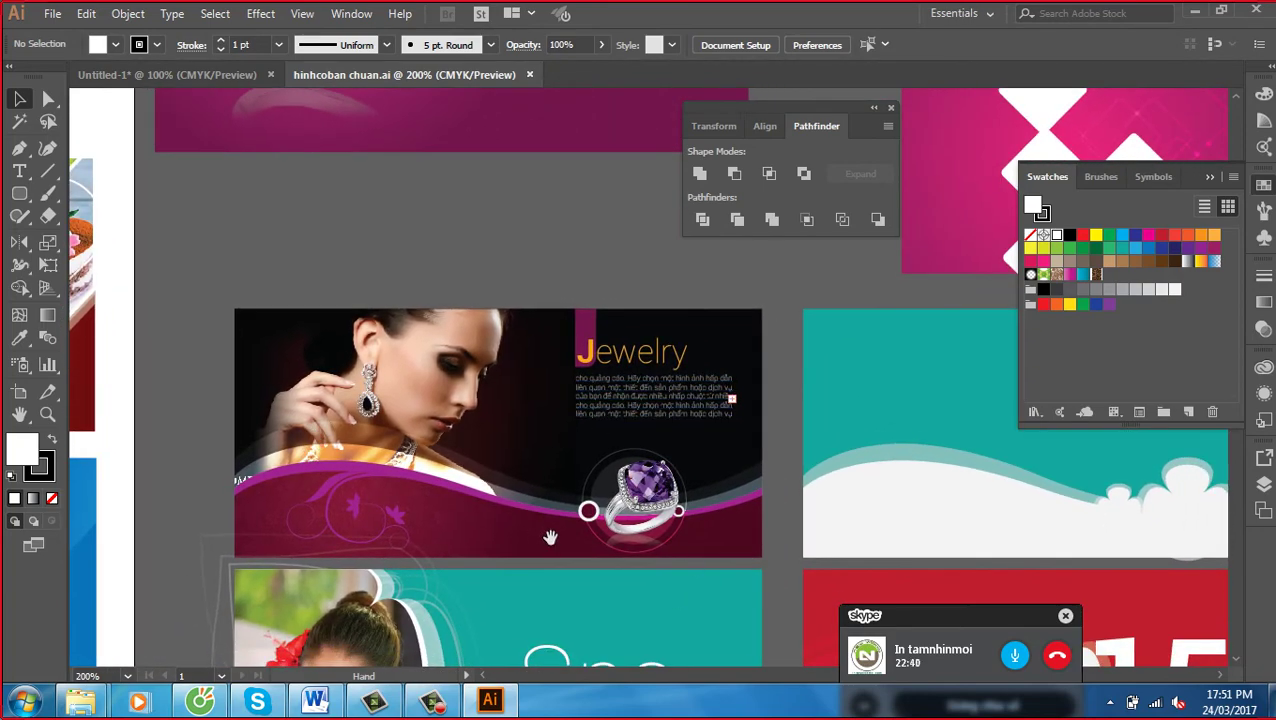
Pan through the Jewelry, Spa and Pepsi red-number banners, then bring up the Open dialog
{"action": "scroll", "coordinate": [495, 360], "scroll_direction": "up", "scroll_amount": 3}
{"action": "scroll", "coordinate": [513, 460], "scroll_direction": "up", "scroll_amount": 3}
{"action": "scroll", "coordinate": [515, 494], "scroll_direction": "up", "scroll_amount": 1}
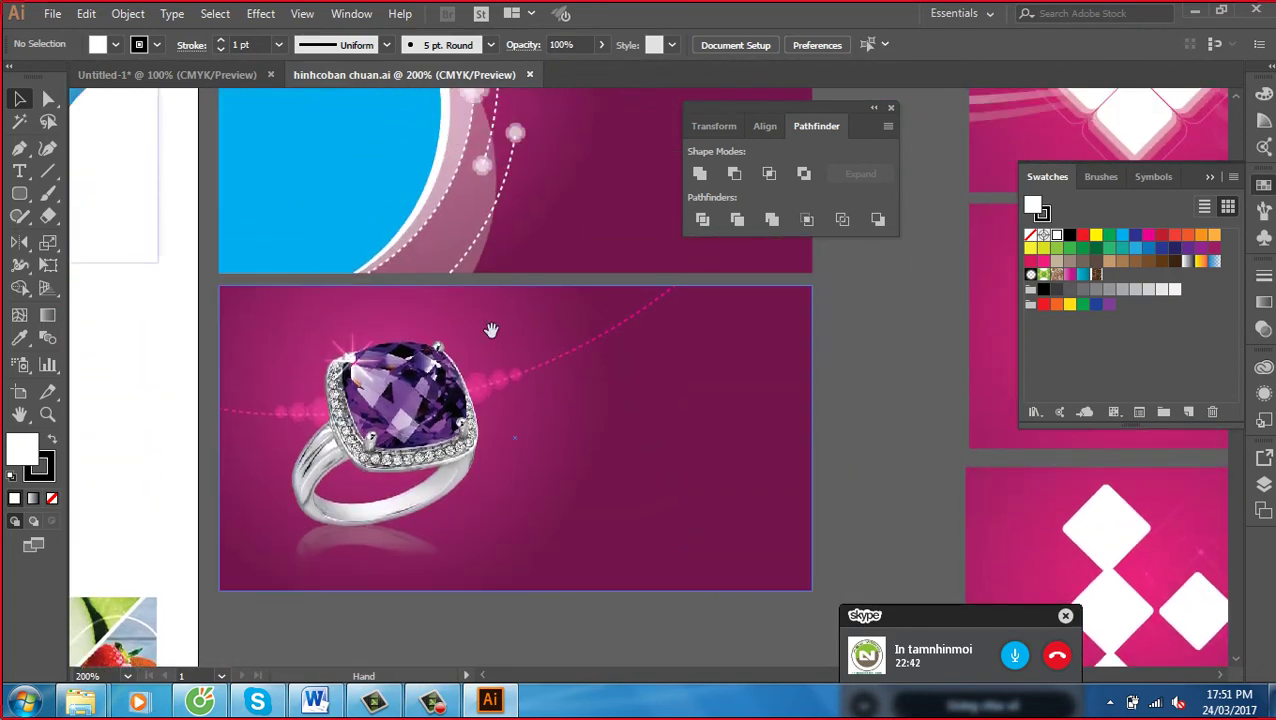
{"action": "scroll", "coordinate": [500, 480], "scroll_direction": "up", "scroll_amount": 4}
{"action": "left_click_drag", "start_coordinate": [553, 487], "coordinate": [533, 196]}
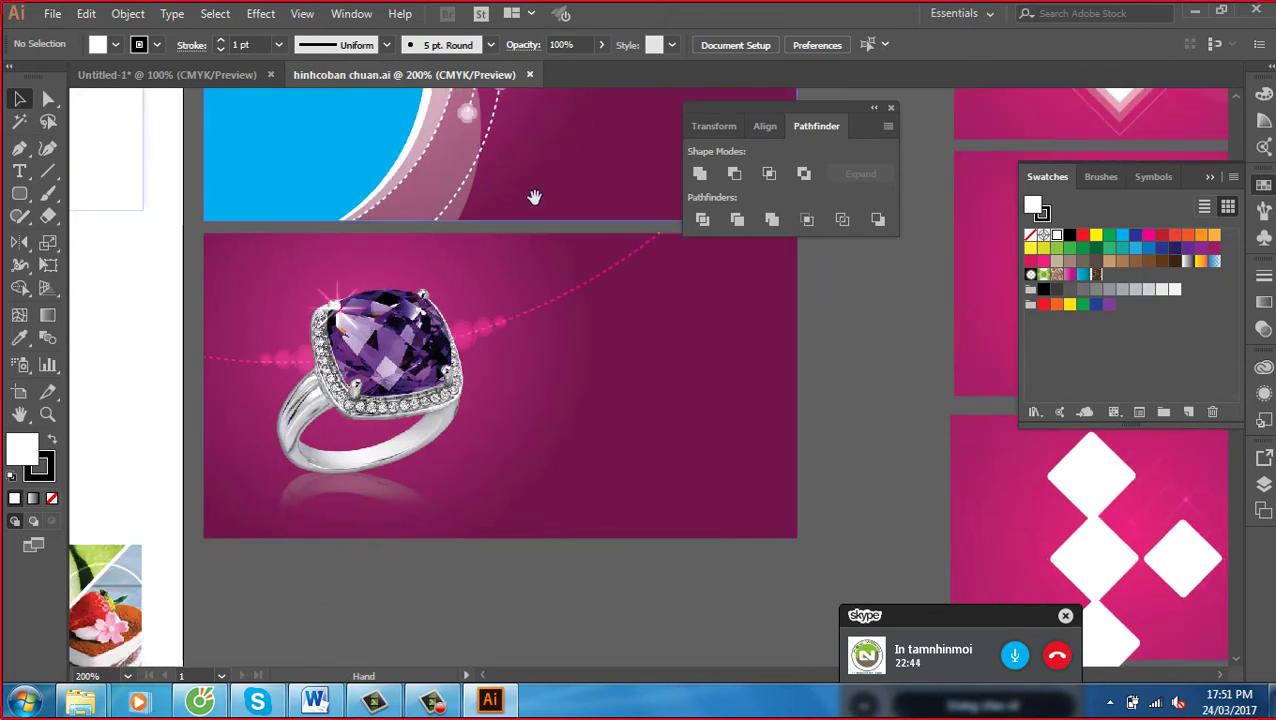
{"action": "scroll", "coordinate": [572, 228], "scroll_direction": "down", "scroll_amount": 4}
{"action": "scroll", "coordinate": [572, 300], "scroll_direction": "down", "scroll_amount": 5}
{"action": "scroll", "coordinate": [569, 377], "scroll_direction": "down", "scroll_amount": 2}
{"action": "scroll", "coordinate": [569, 377], "scroll_direction": "down", "scroll_amount": 2}
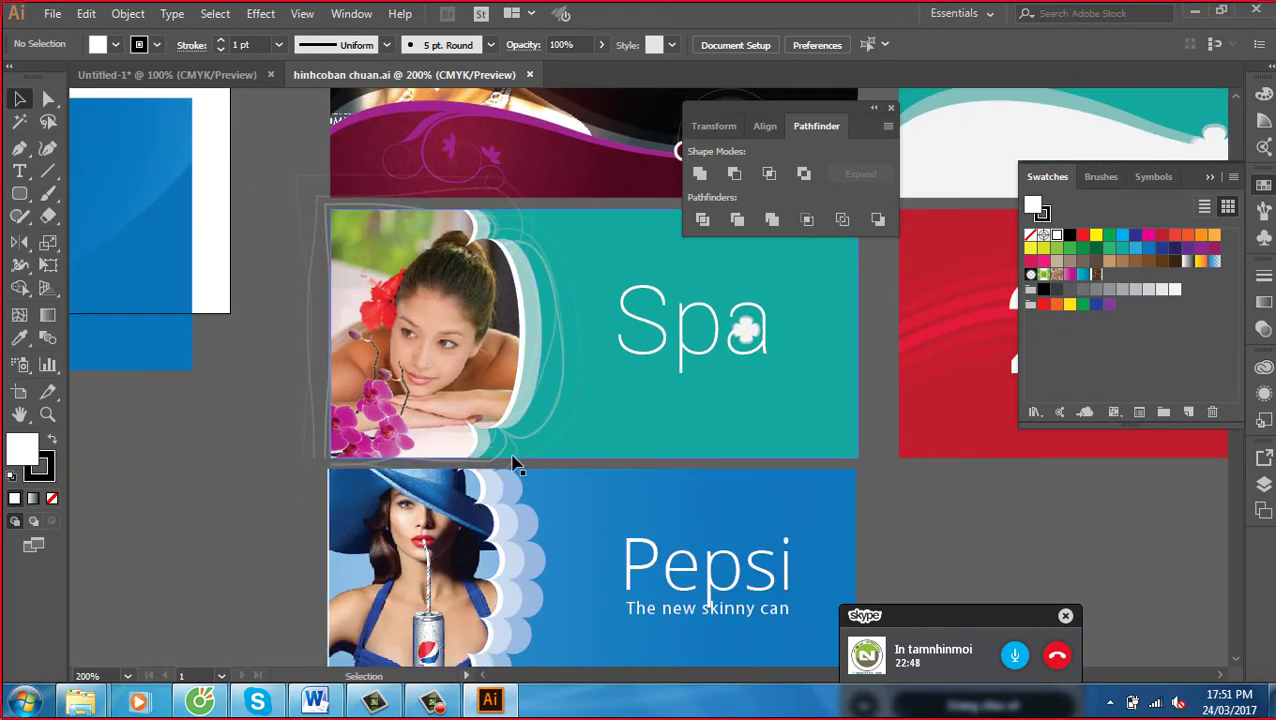
{"action": "left_click_drag", "start_coordinate": [618, 490], "coordinate": [404, 505]}
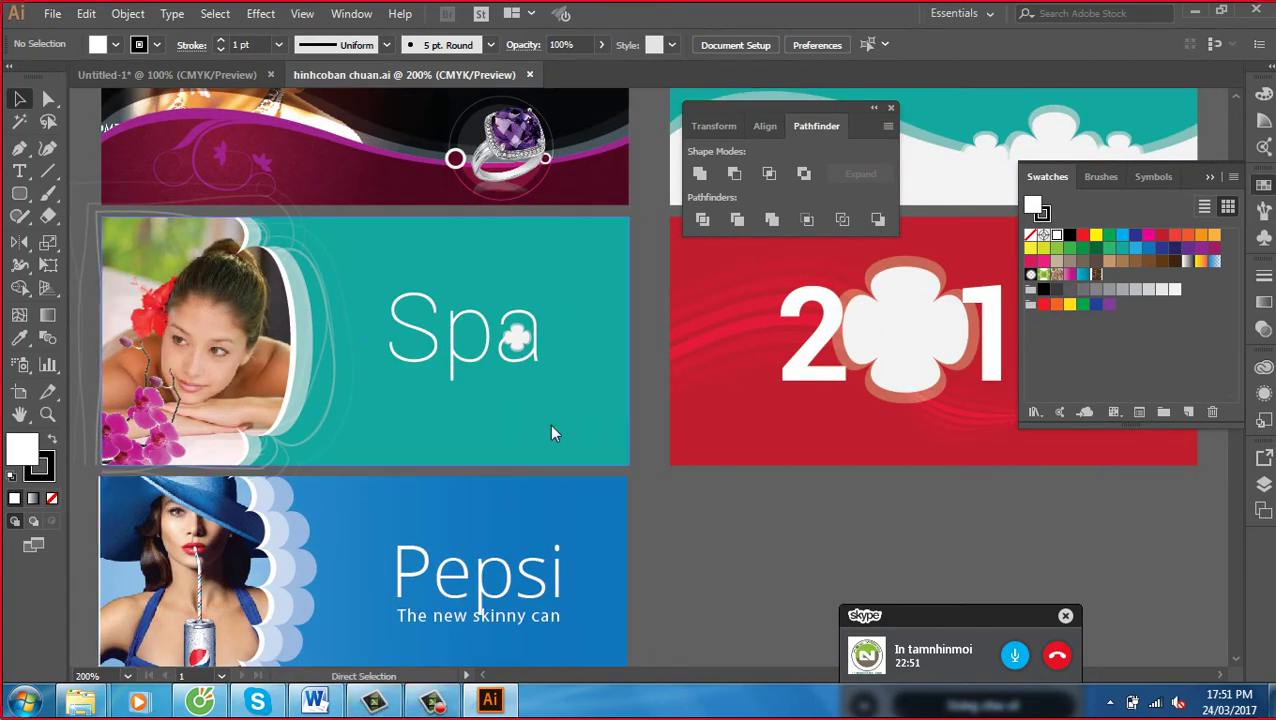
{"action": "key", "text": "ctrl+o"}
{"action": "scroll", "coordinate": [447, 260], "scroll_direction": "down", "scroll_amount": 5}
{"action": "left_click", "coordinate": [325, 150]}
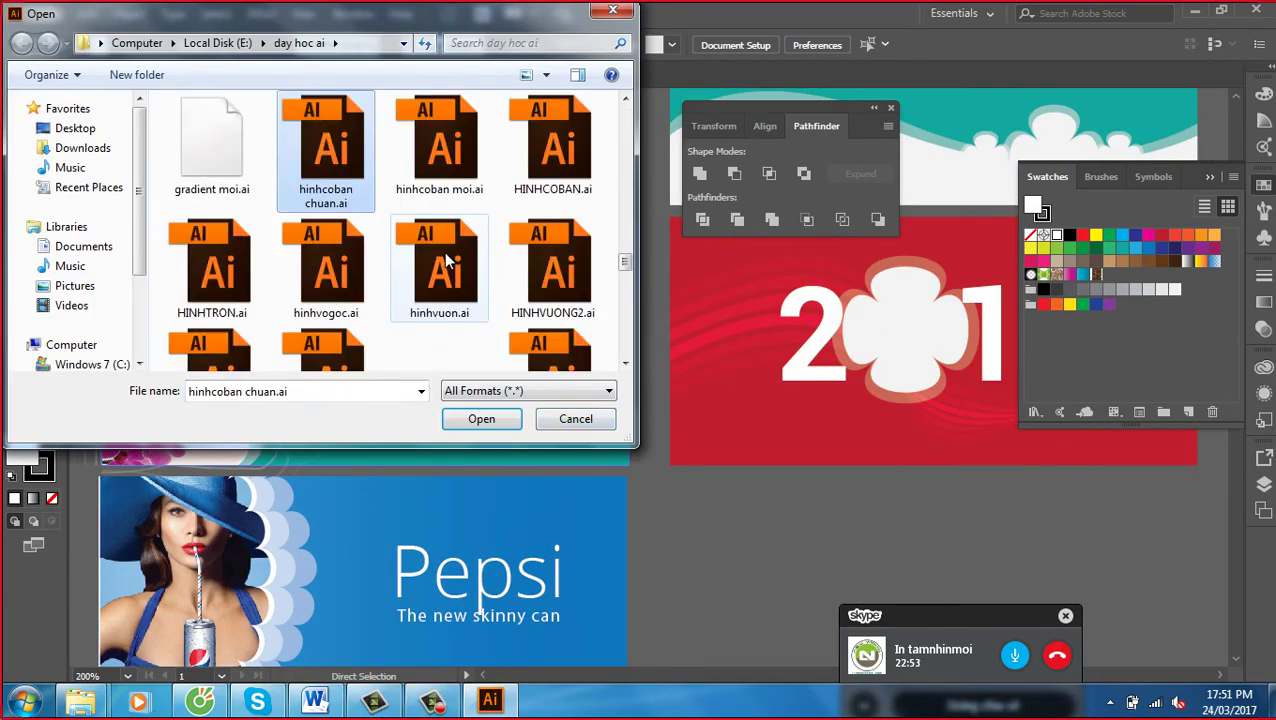
{"action": "left_click", "coordinate": [455, 180]}
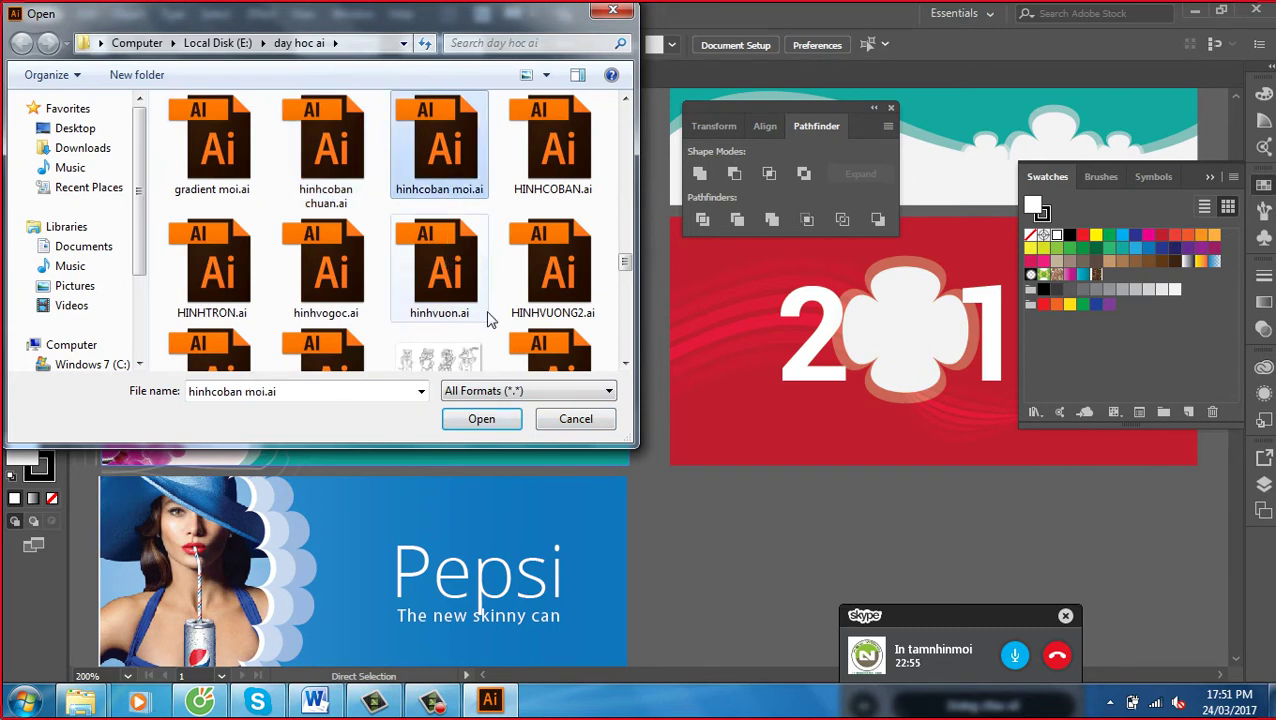
{"action": "left_click", "coordinate": [488, 420]}
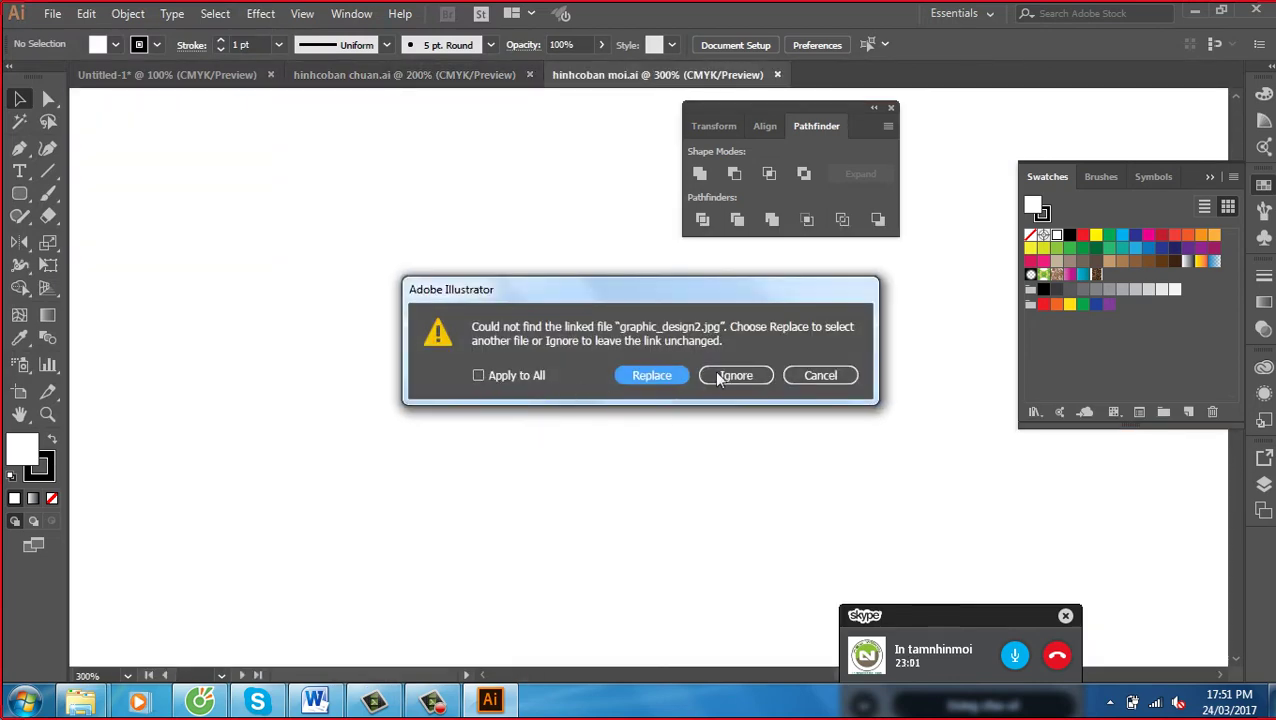
{"action": "left_click", "coordinate": [718, 377]}
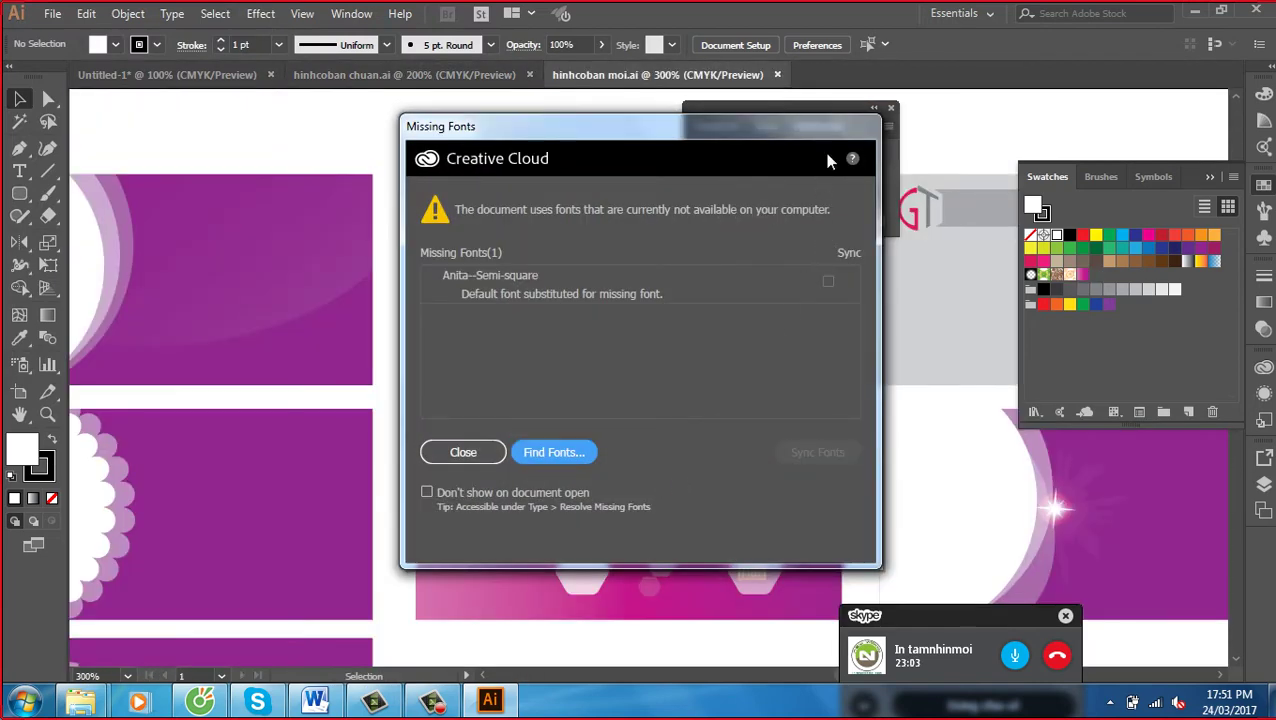
{"action": "left_click", "coordinate": [463, 452]}
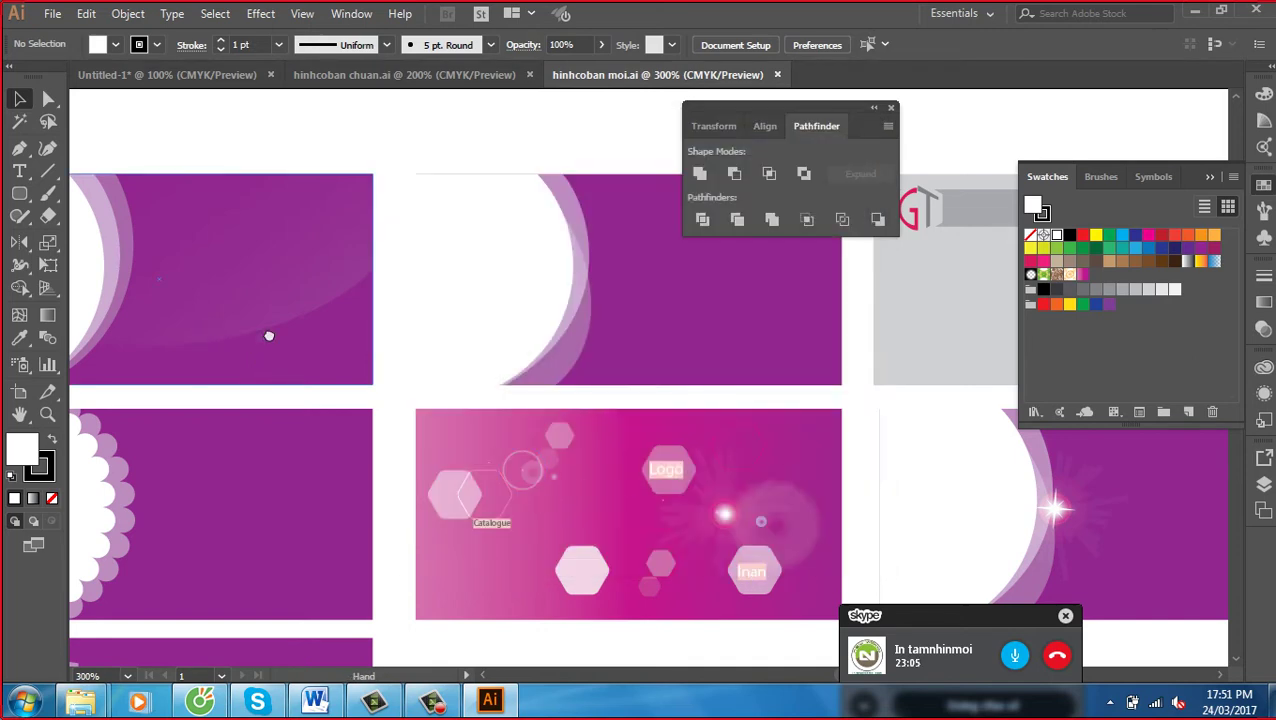
{"action": "mouse_move", "coordinate": [218, 389]}
{"action": "left_mouse_down"}
{"action": "mouse_move", "coordinate": [537, 383]}
{"action": "mouse_move", "coordinate": [587, 234]}
{"action": "mouse_move", "coordinate": [217, 483]}
{"action": "left_mouse_up"}
{"action": "scroll", "coordinate": [419, 348], "scroll_direction": "up", "scroll_amount": 2}
{"action": "scroll", "coordinate": [504, 362], "scroll_direction": "down", "scroll_amount": 3}
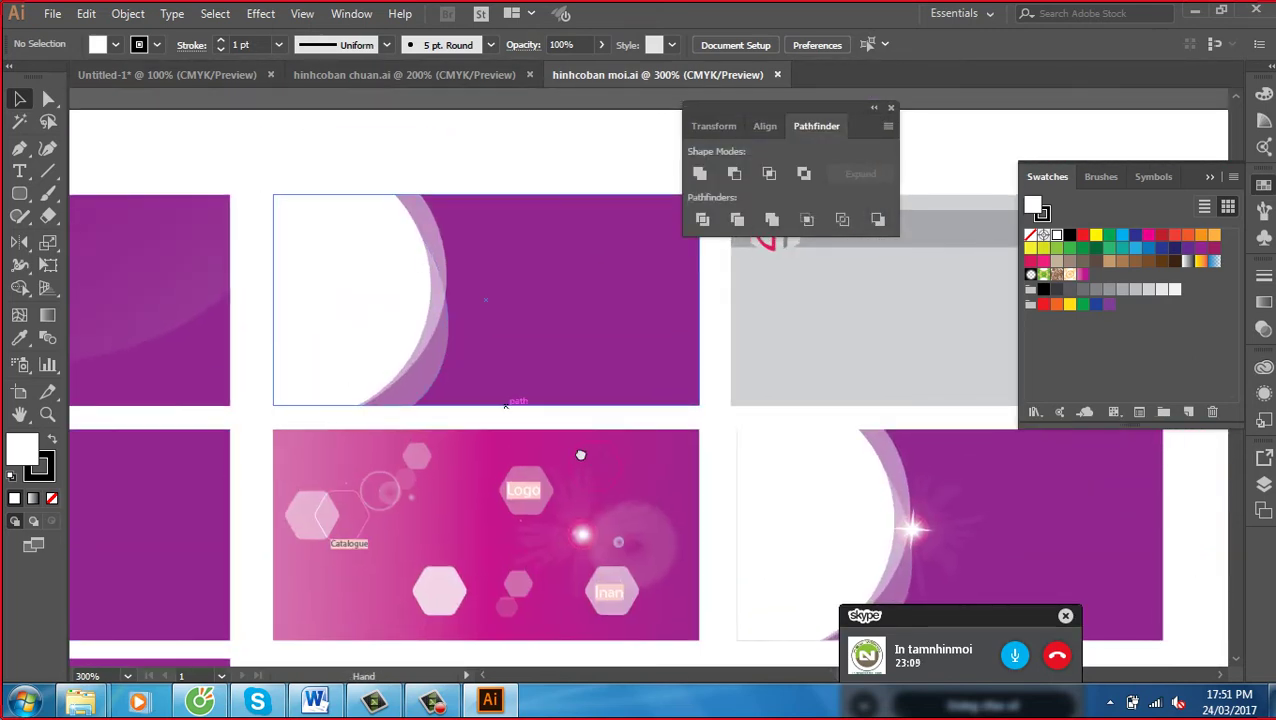
{"action": "left_click_drag", "start_coordinate": [837, 559], "coordinate": [526, 440]}
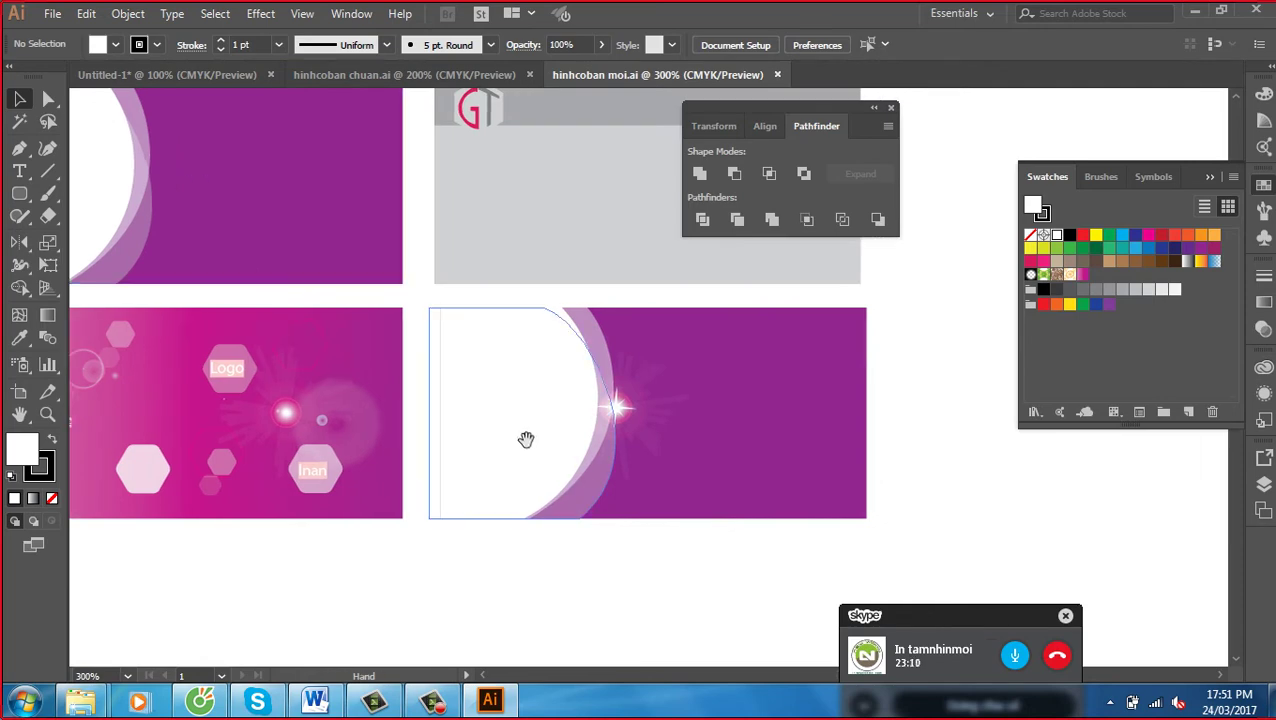
{"action": "left_click", "coordinate": [777, 74]}
Open HINHCOBAN.ai, then close the Missing Fonts warning and the Pathfinder panel
{"action": "key", "text": "ctrl+o"}
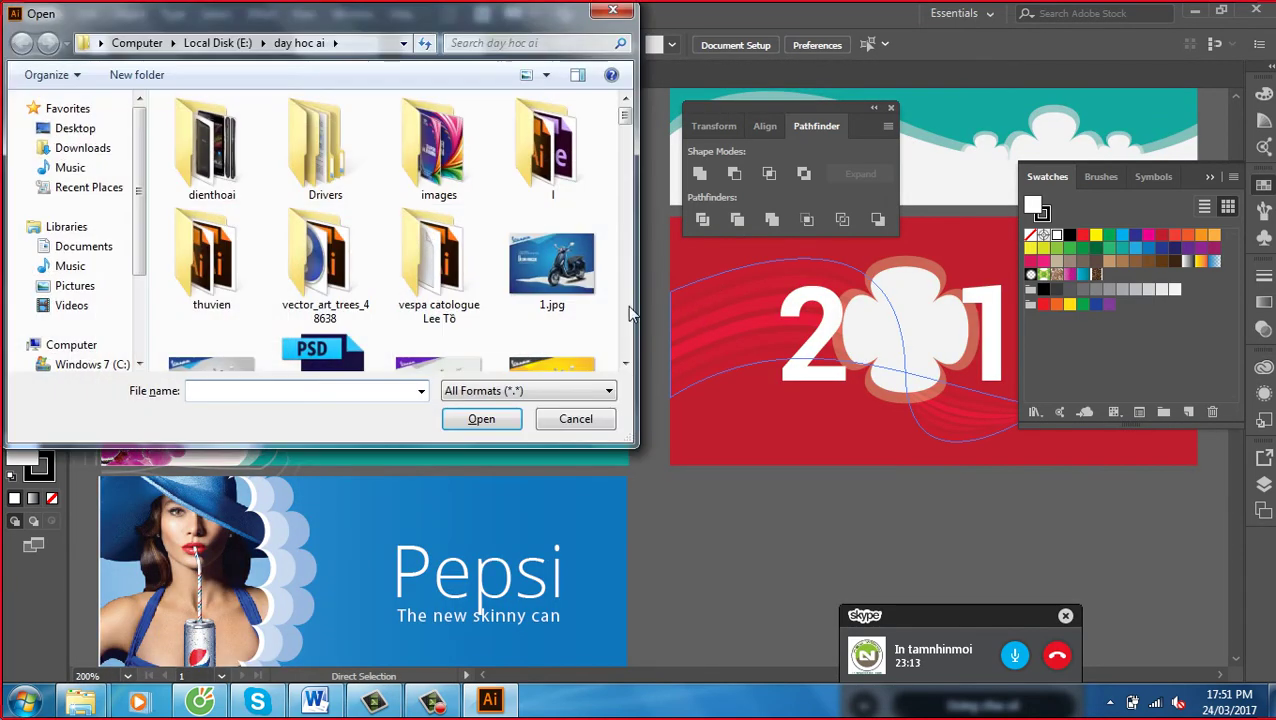
{"action": "left_click", "coordinate": [553, 165]}
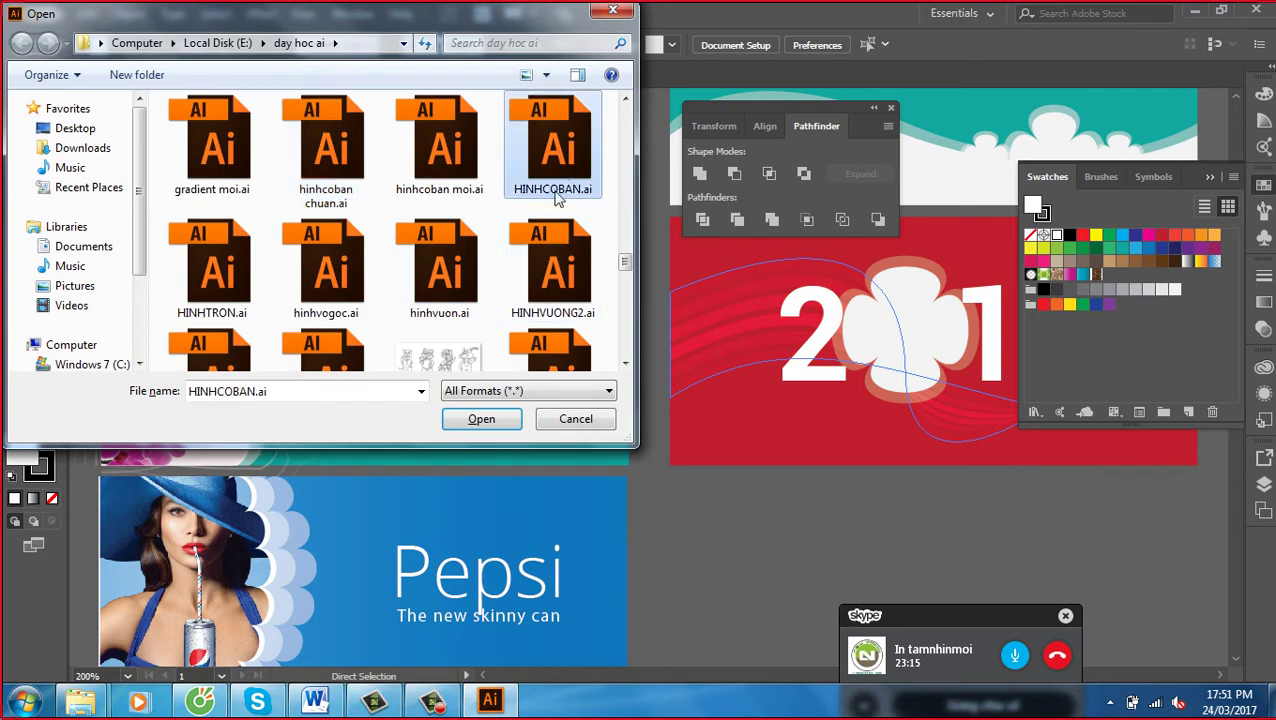
{"action": "left_click", "coordinate": [484, 420]}
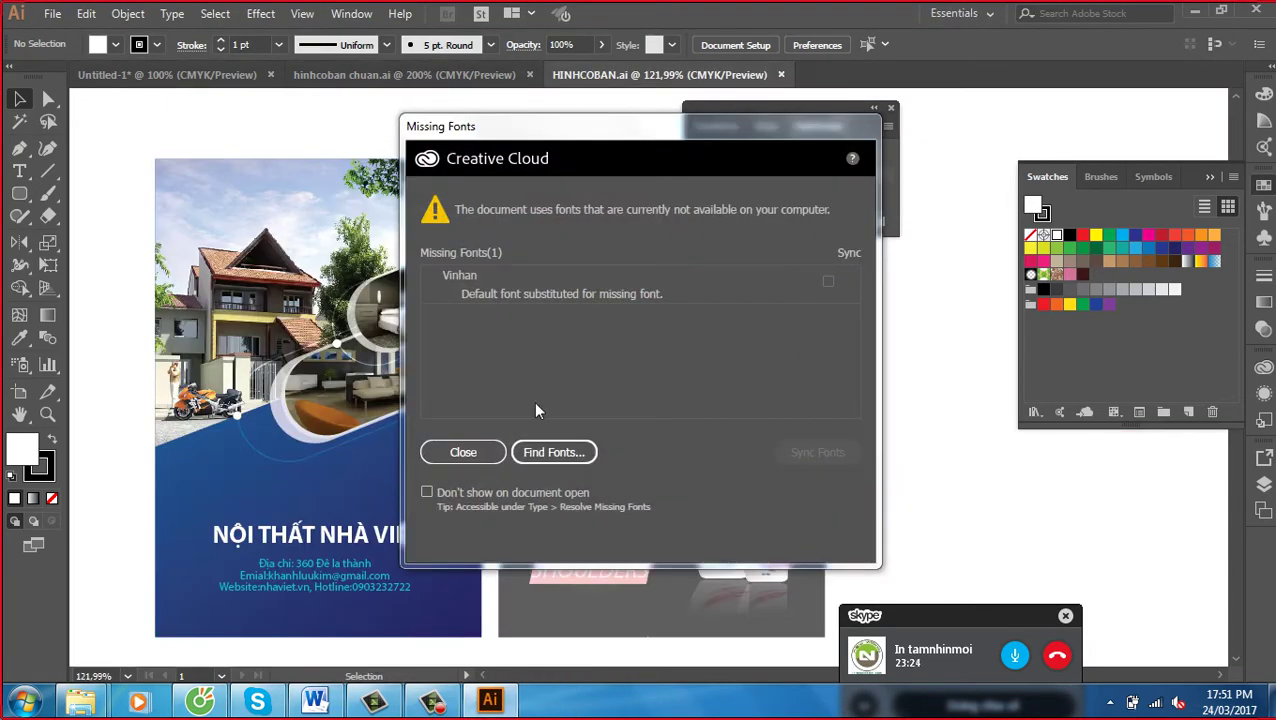
{"action": "left_click", "coordinate": [465, 451]}
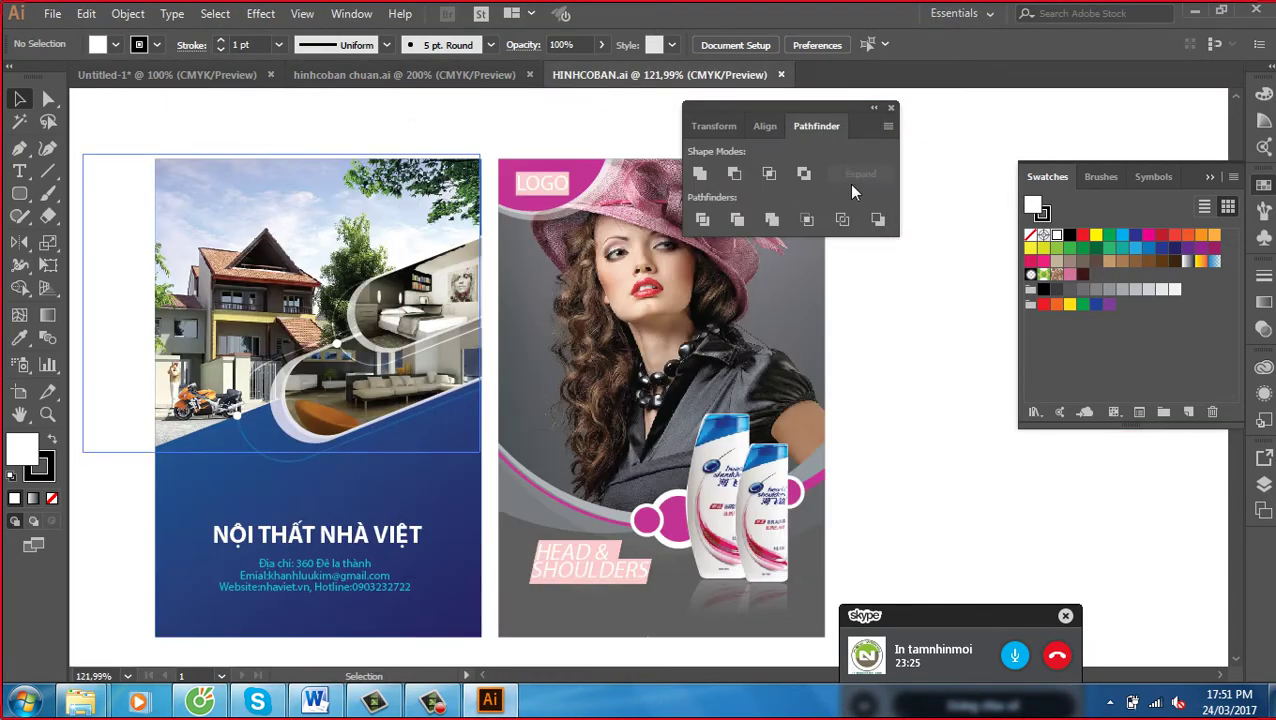
{"action": "left_click", "coordinate": [890, 107]}
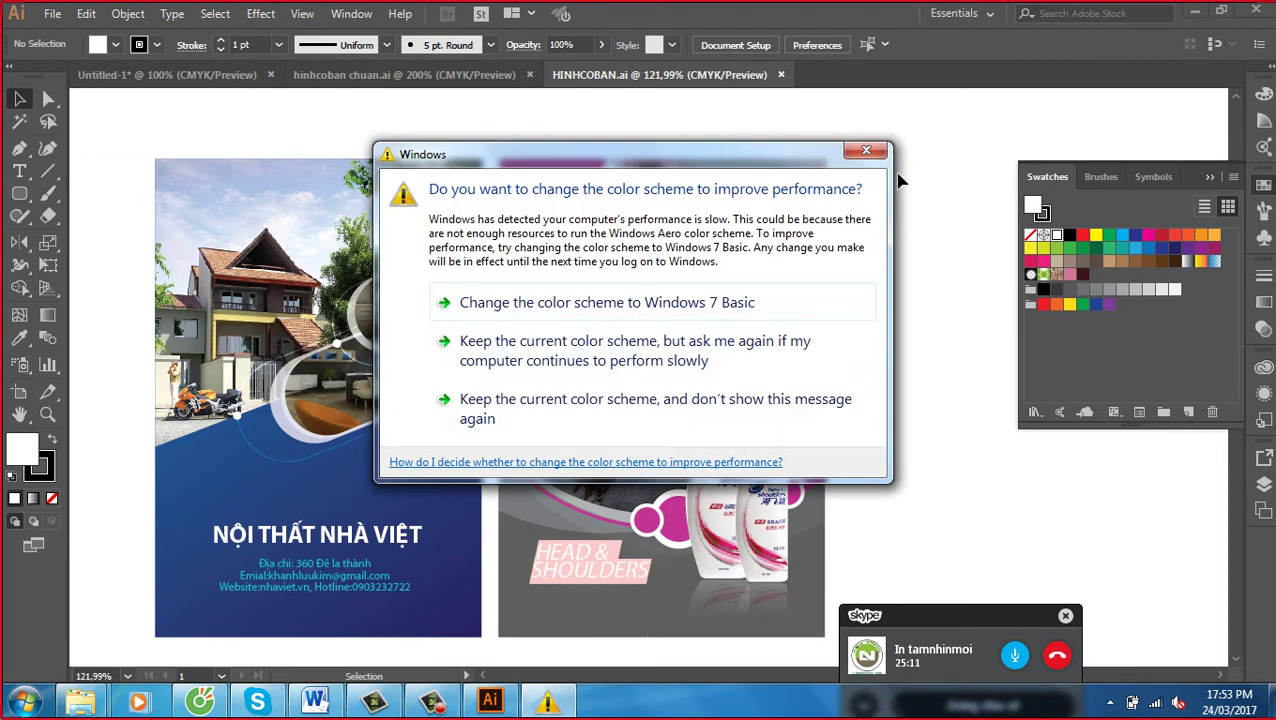
Dismiss the Windows colour-scheme prompt to uncover the house and Head & Shoulders posters
{"action": "left_click", "coordinate": [866, 150]}
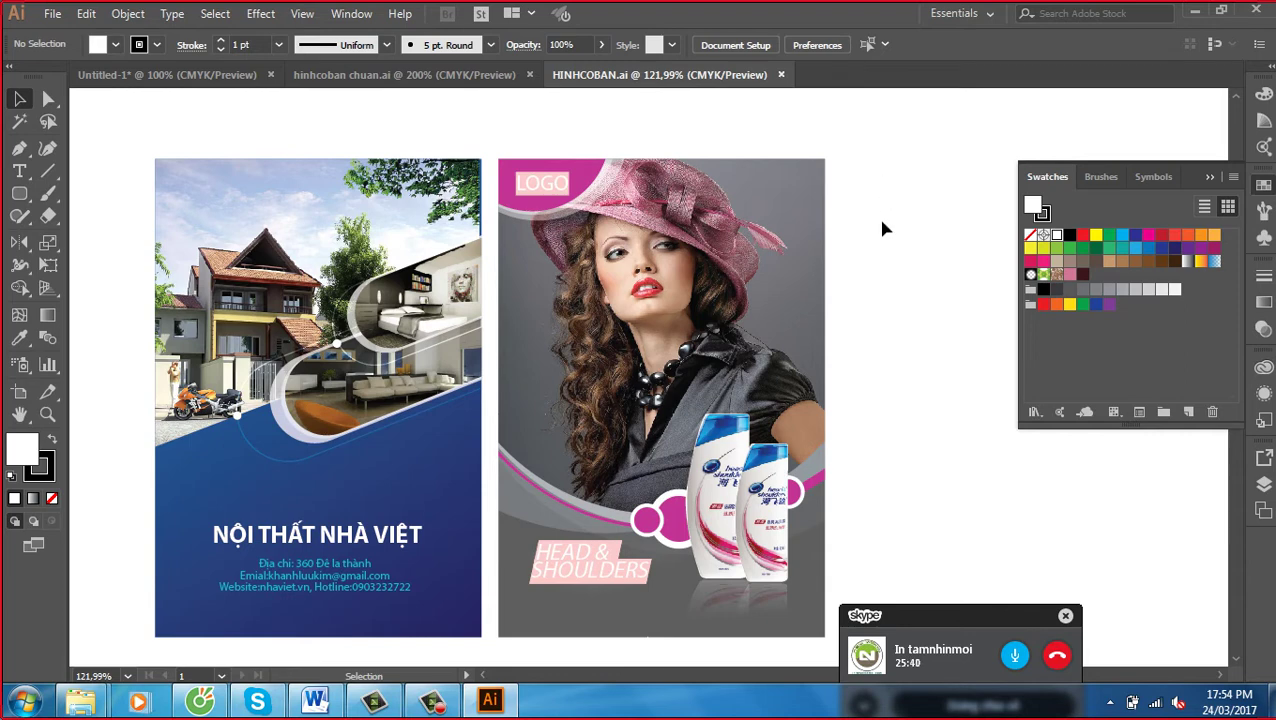
{"action": "left_click", "coordinate": [445, 701]}
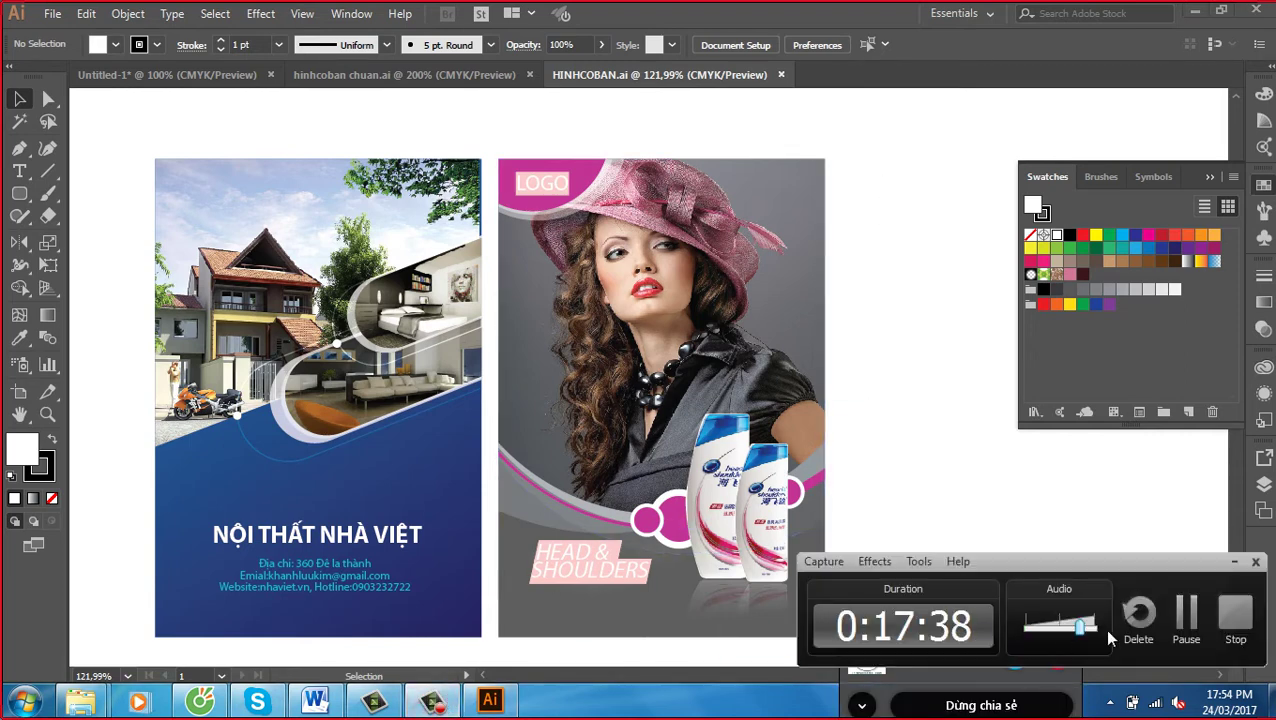
{"action": "left_click", "coordinate": [1186, 615]}
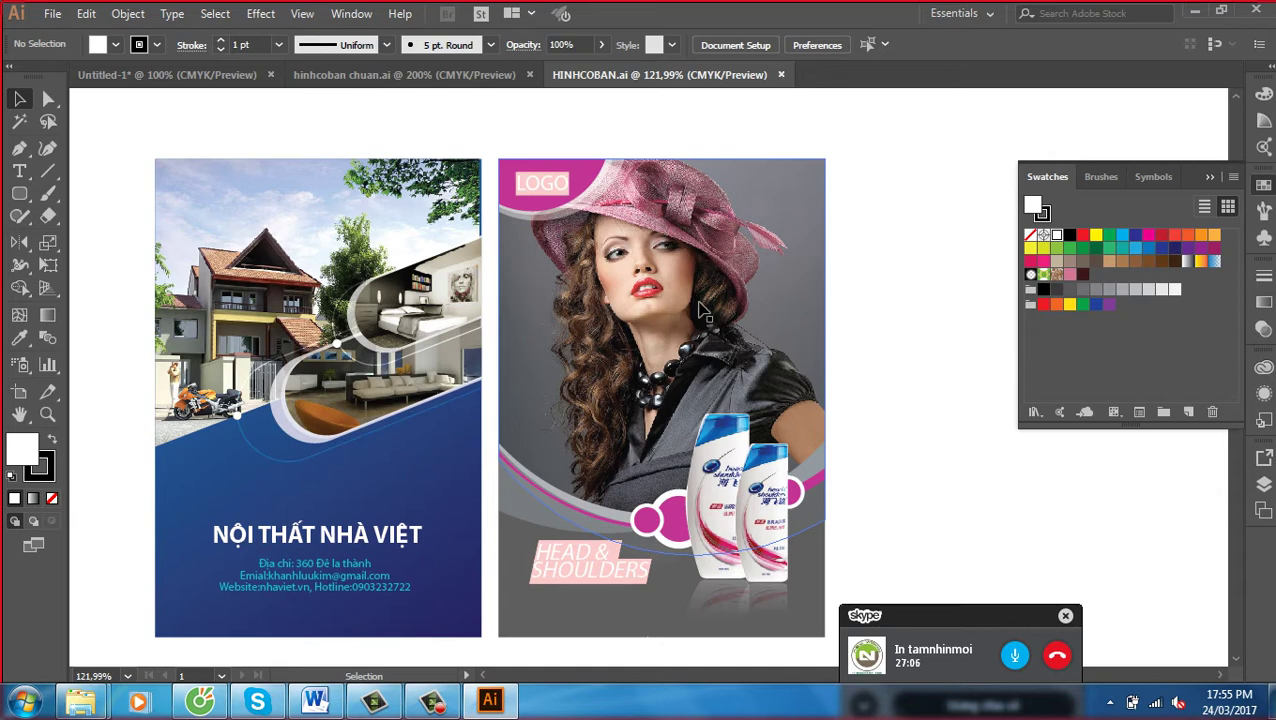
Close HINHCOBAN.ai and open HINHTRON.ai from the day hoc ai folder
{"action": "left_click", "coordinate": [781, 74]}
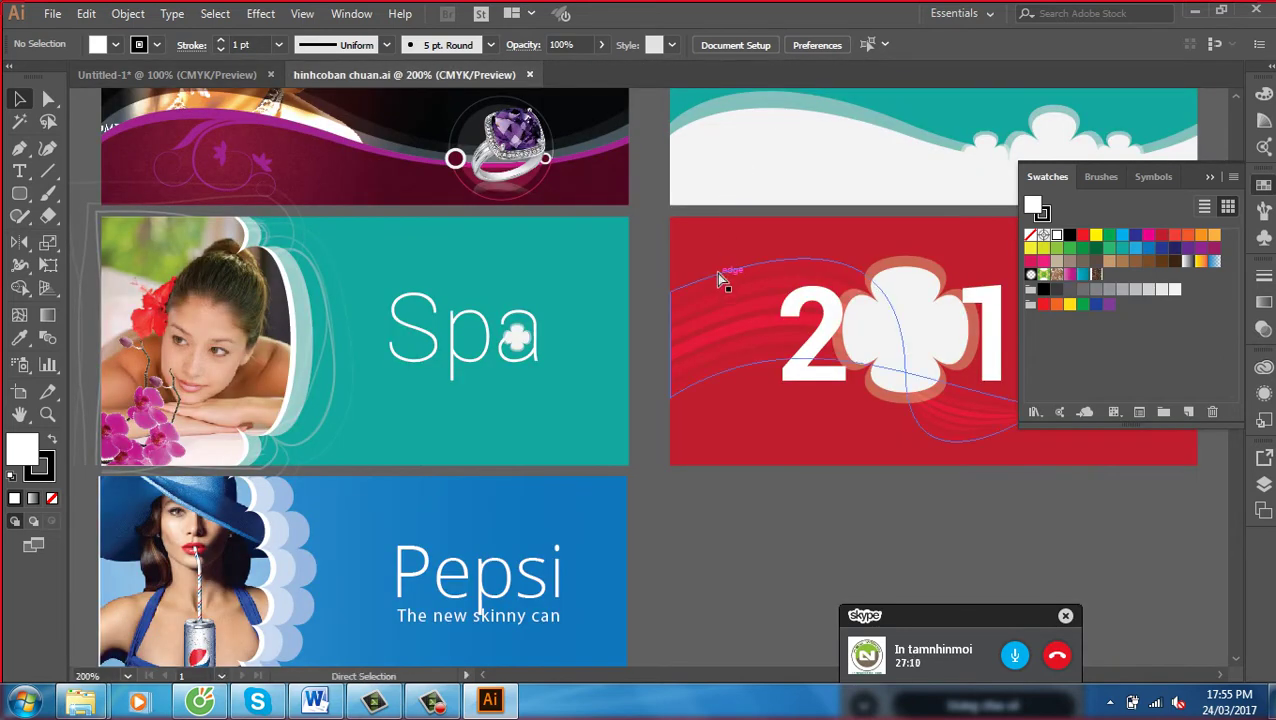
{"action": "key", "text": "ctrl+o"}
{"action": "left_click", "coordinate": [552, 265]}
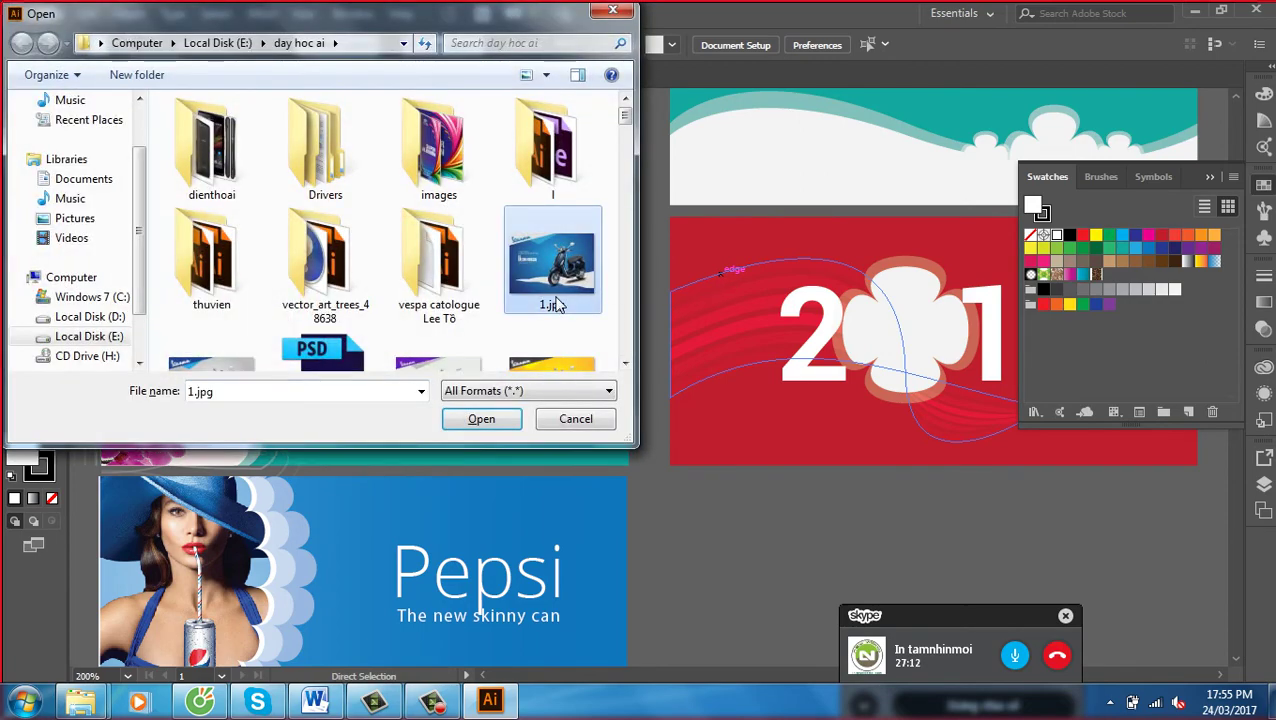
{"action": "key", "text": "h"}
{"action": "left_click", "coordinate": [212, 268]}
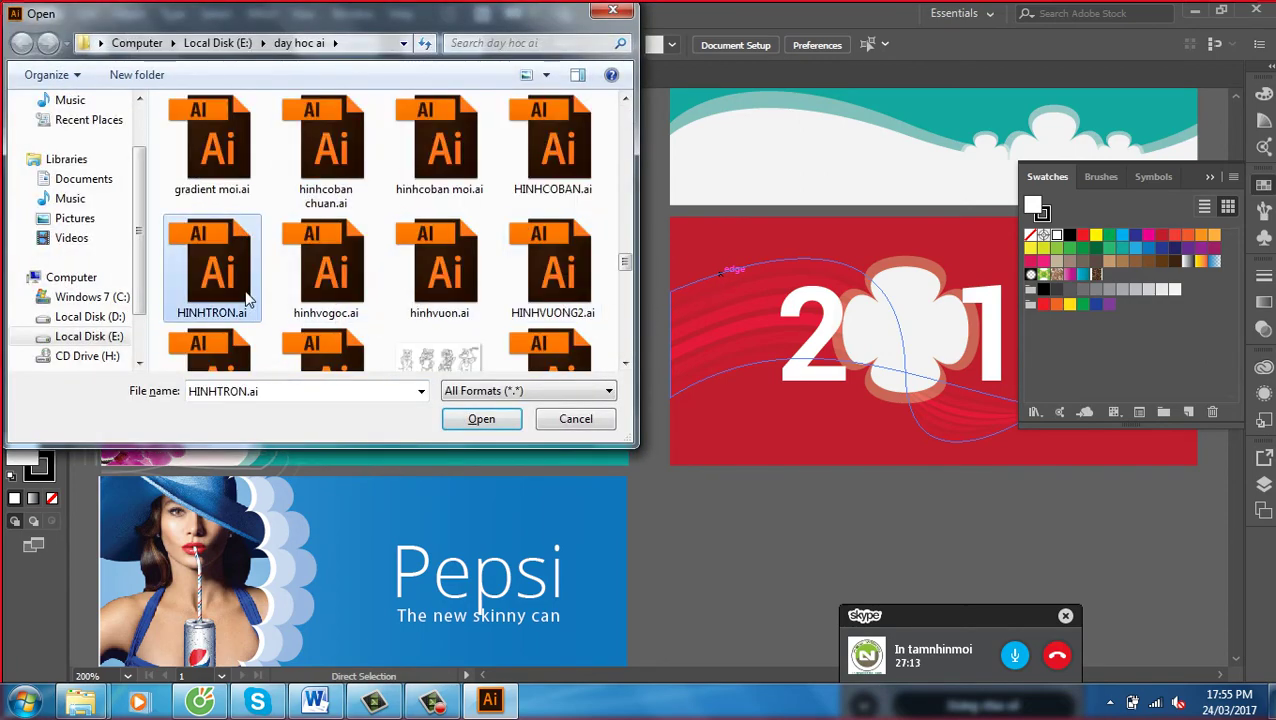
{"action": "left_click", "coordinate": [463, 418]}
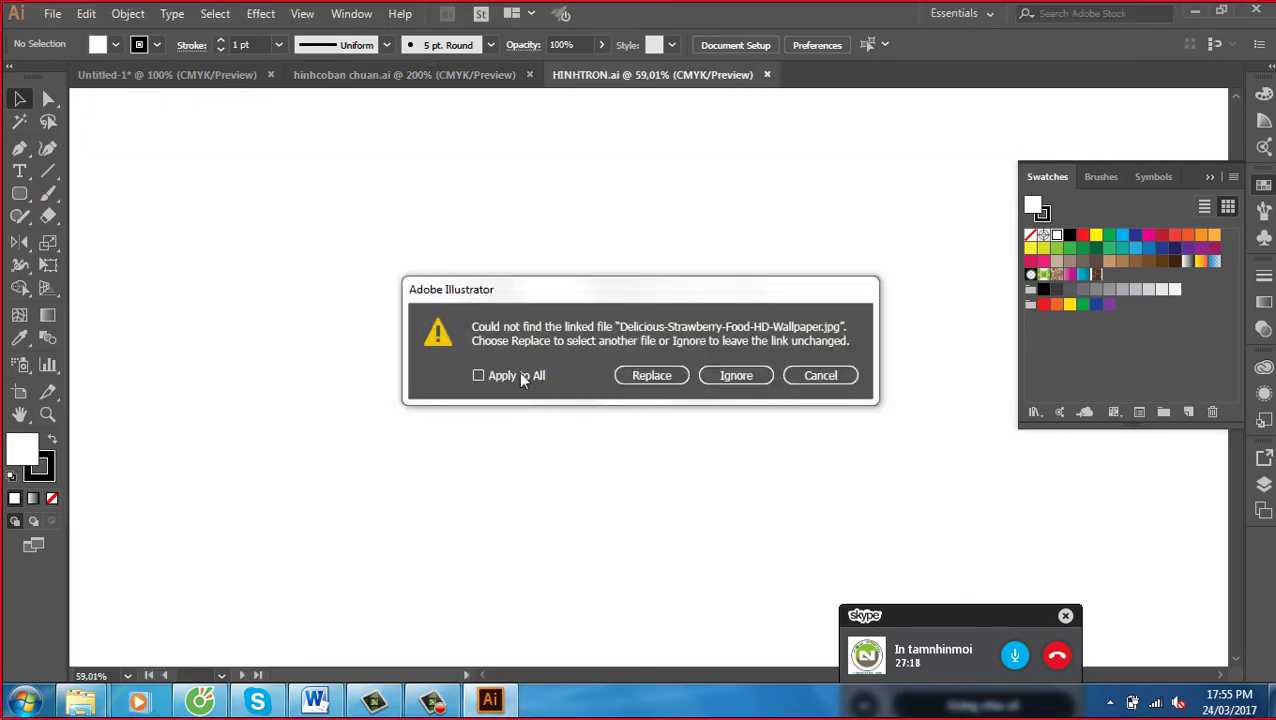
Ignore all missing linked images with Apply to All and close the Missing Fonts warning
{"action": "left_click", "coordinate": [711, 374]}
{"action": "left_click", "coordinate": [735, 381]}
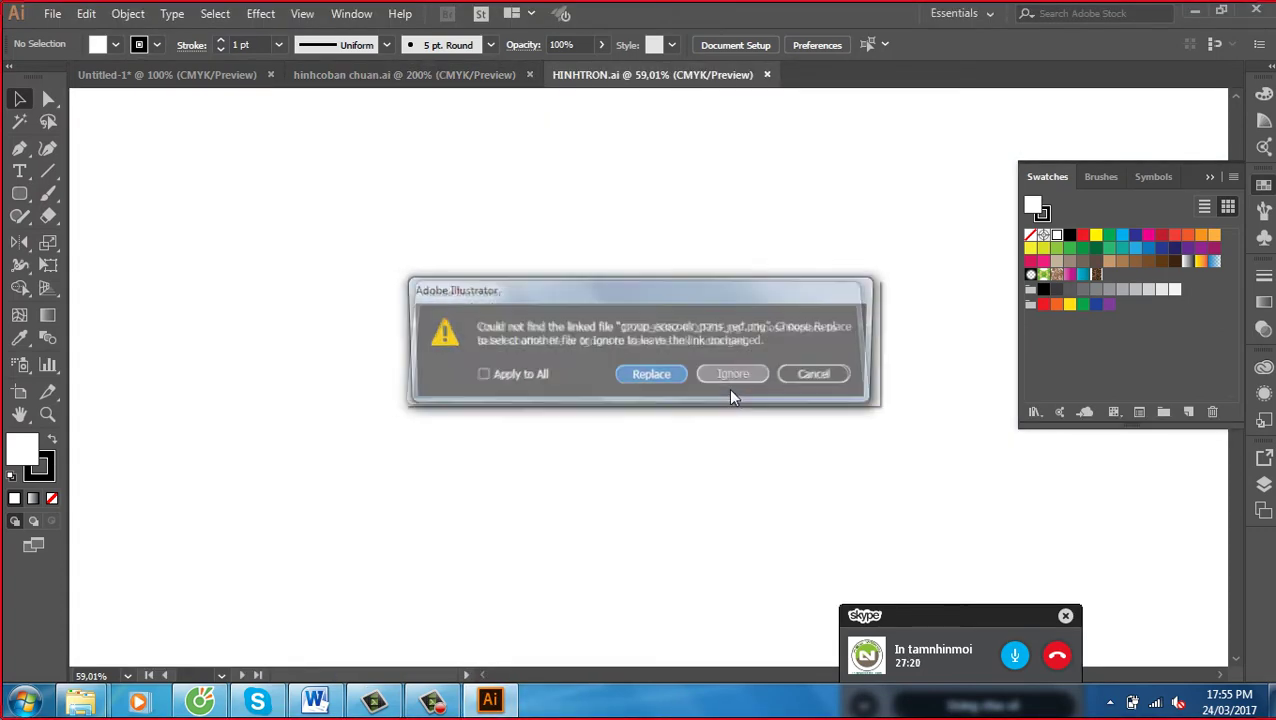
{"action": "left_click", "coordinate": [737, 377]}
{"action": "left_click", "coordinate": [735, 376]}
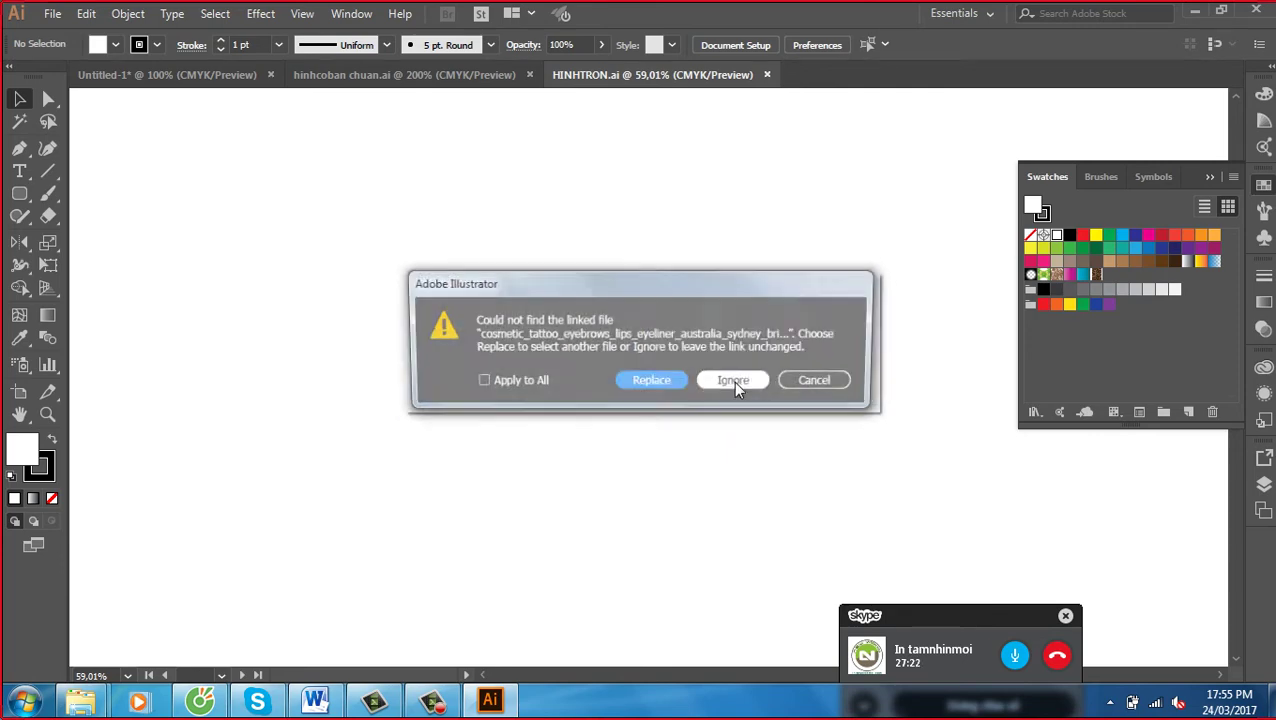
{"action": "left_click", "coordinate": [713, 388]}
{"action": "left_click", "coordinate": [478, 383]}
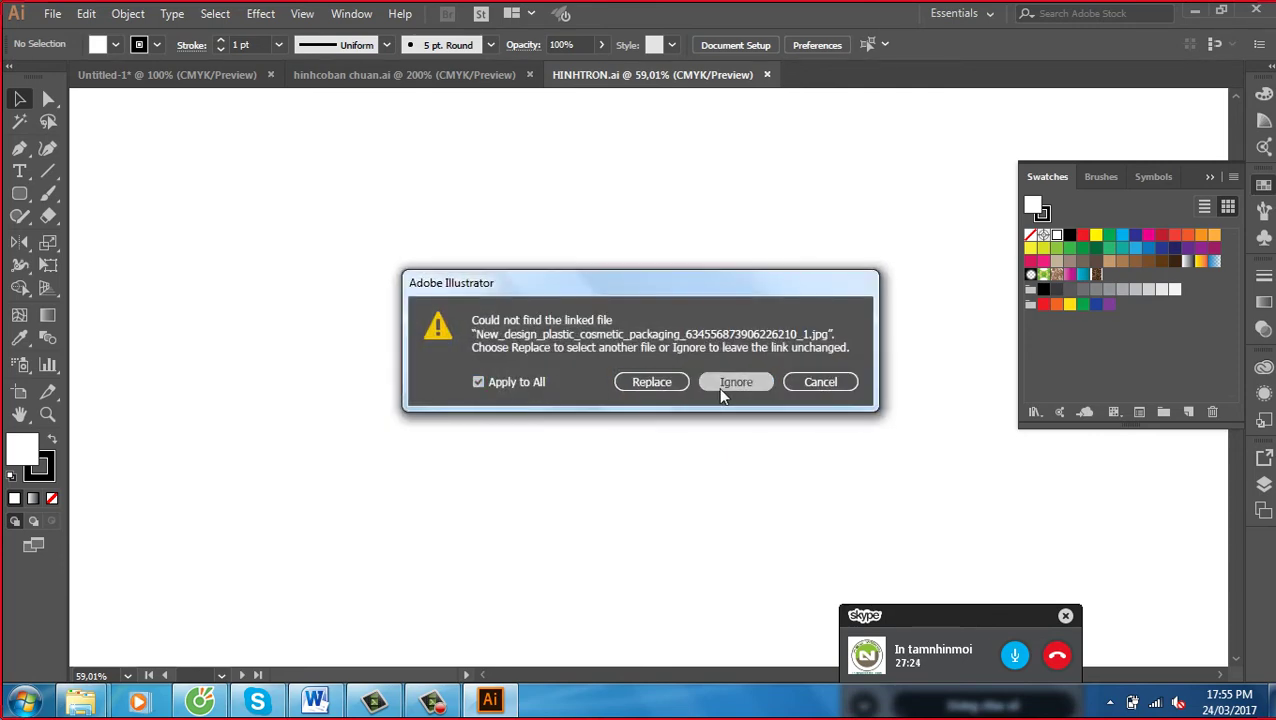
{"action": "left_click", "coordinate": [719, 386]}
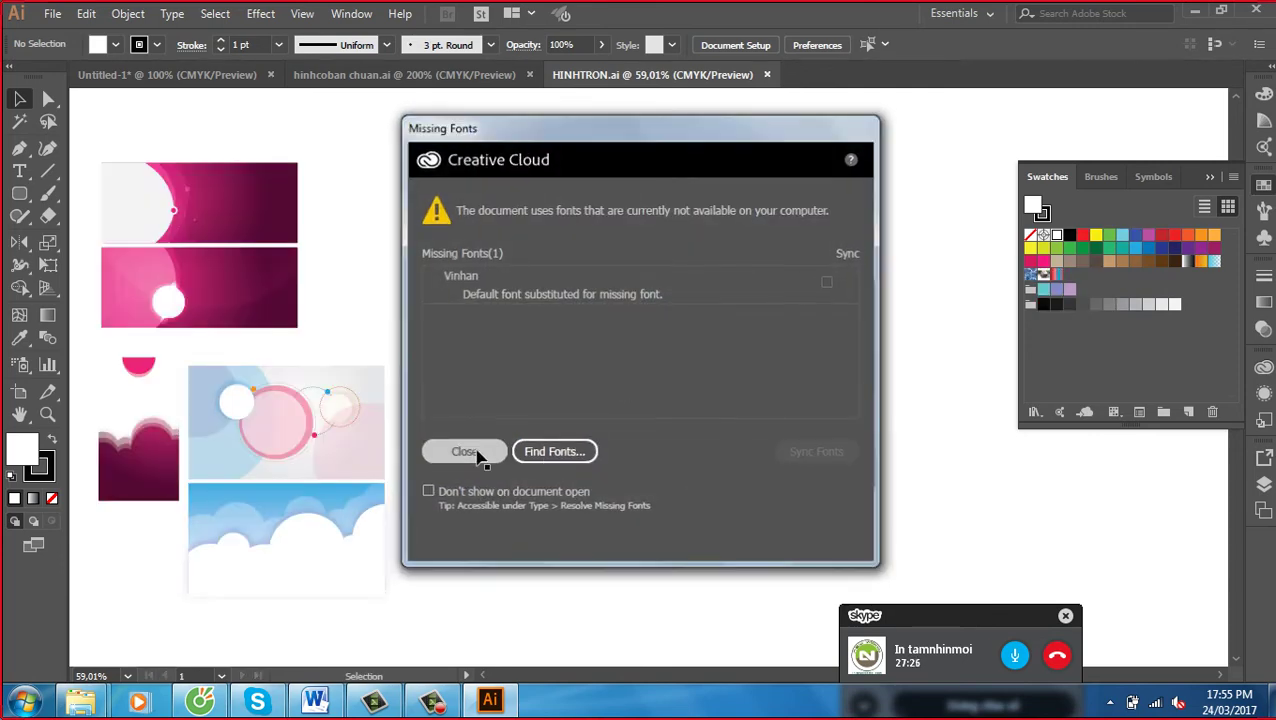
{"action": "left_click", "coordinate": [478, 452]}
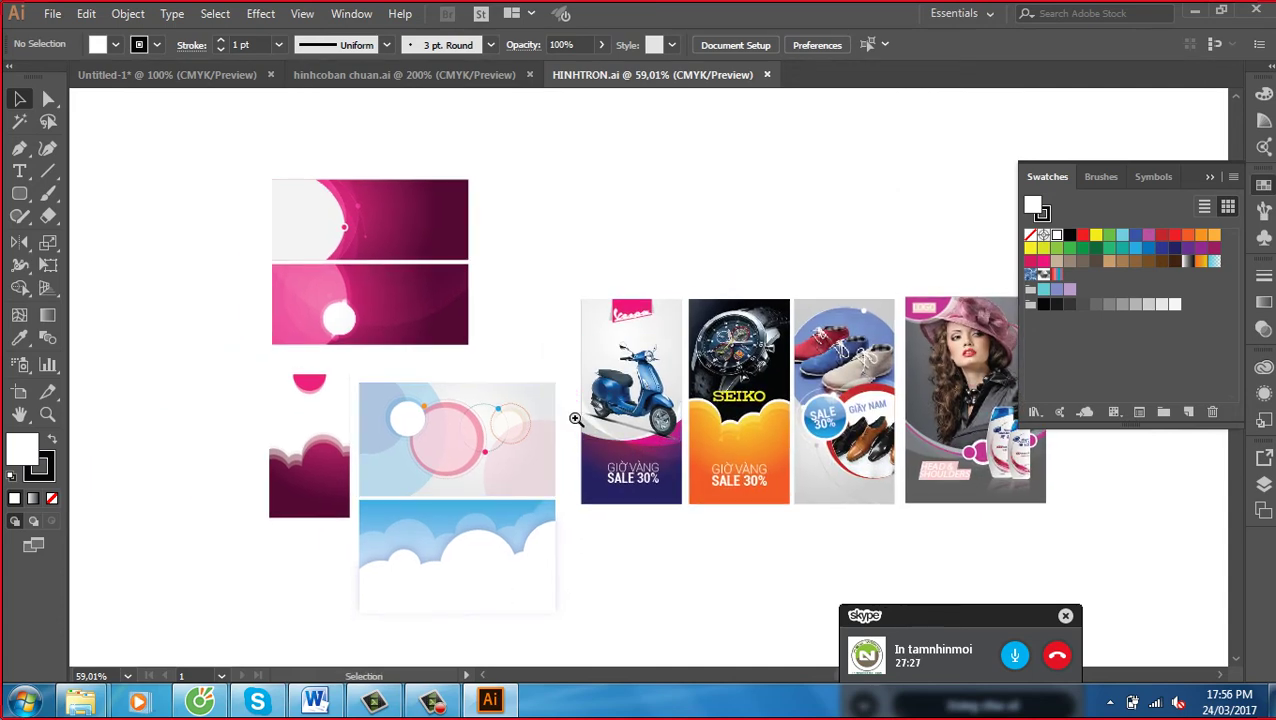
Zoom in on the top pink banner and pan through the lower pink and circles banners
{"action": "key", "text": "z"}
{"action": "left_click_drag", "start_coordinate": [242, 151], "coordinate": [524, 302]}
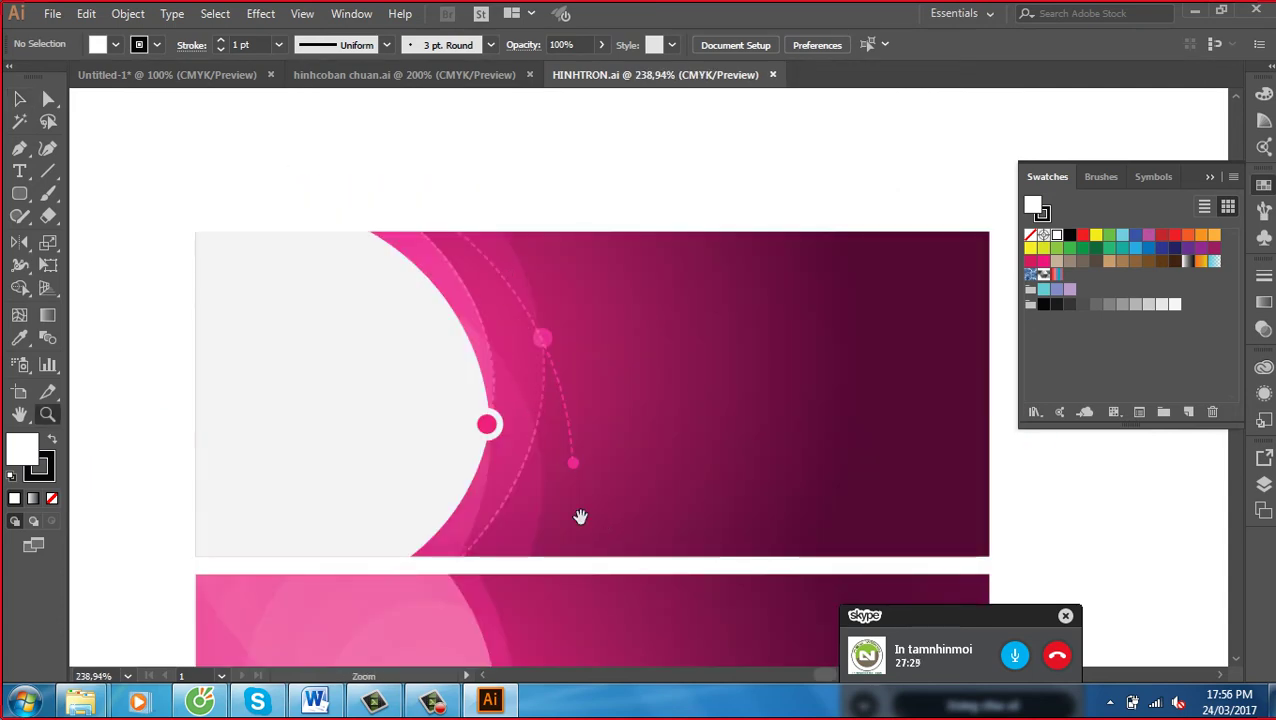
{"action": "left_click_drag", "start_coordinate": [578, 515], "coordinate": [566, 196]}
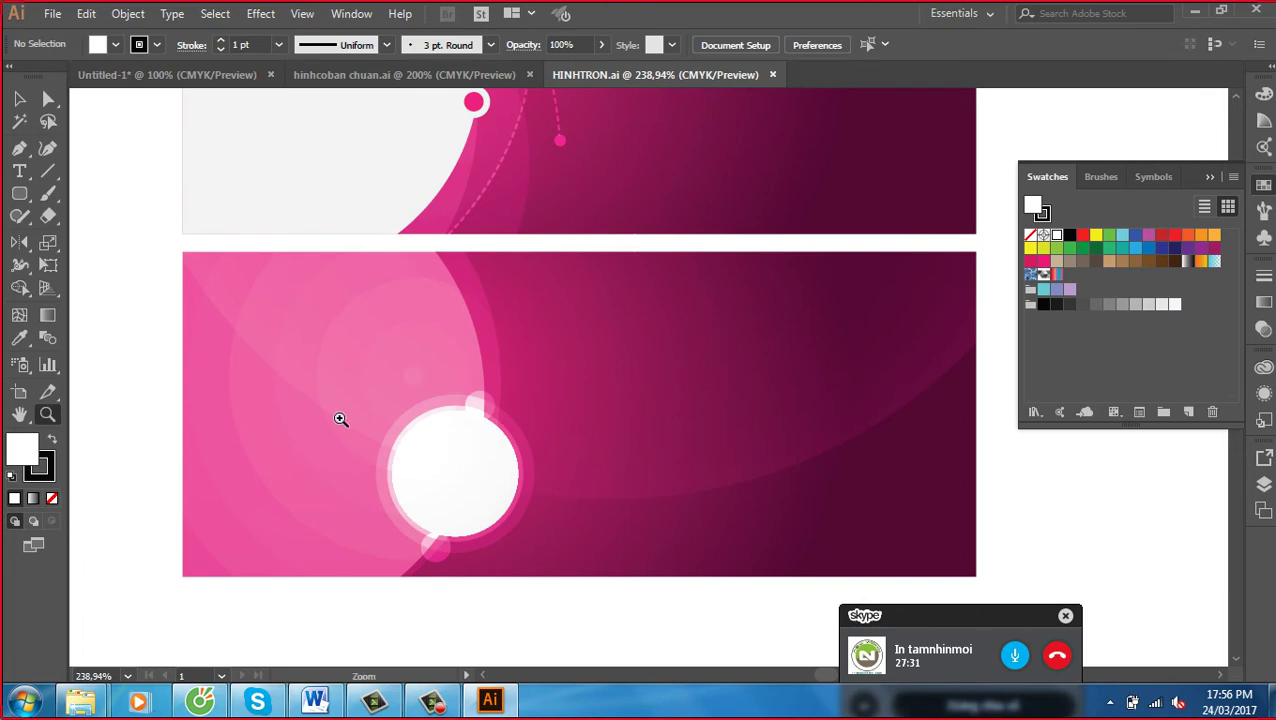
{"action": "left_click_drag", "start_coordinate": [555, 521], "coordinate": [477, 156]}
{"action": "left_click_drag", "start_coordinate": [546, 331], "coordinate": [550, 214]}
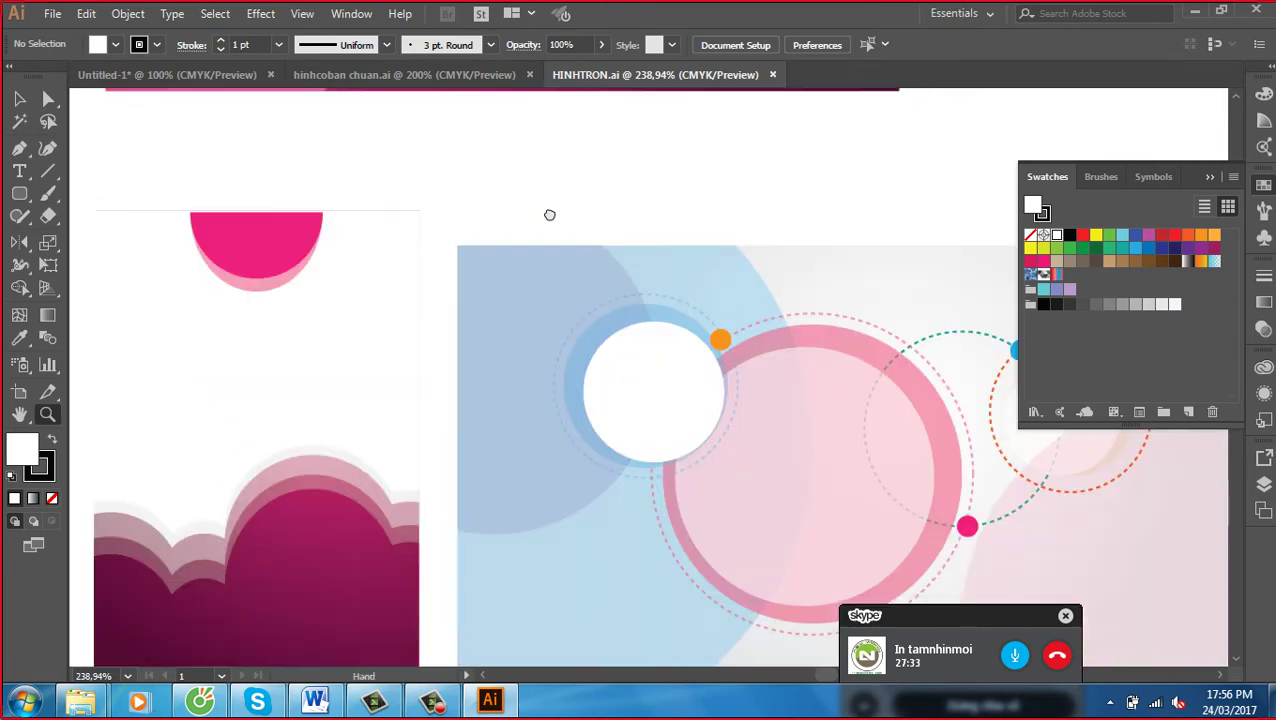
{"action": "left_click_drag", "start_coordinate": [325, 475], "coordinate": [399, 319]}
{"action": "left_click_drag", "start_coordinate": [333, 251], "coordinate": [333, 345]}
{"action": "left_click_drag", "start_coordinate": [831, 356], "coordinate": [421, 280]}
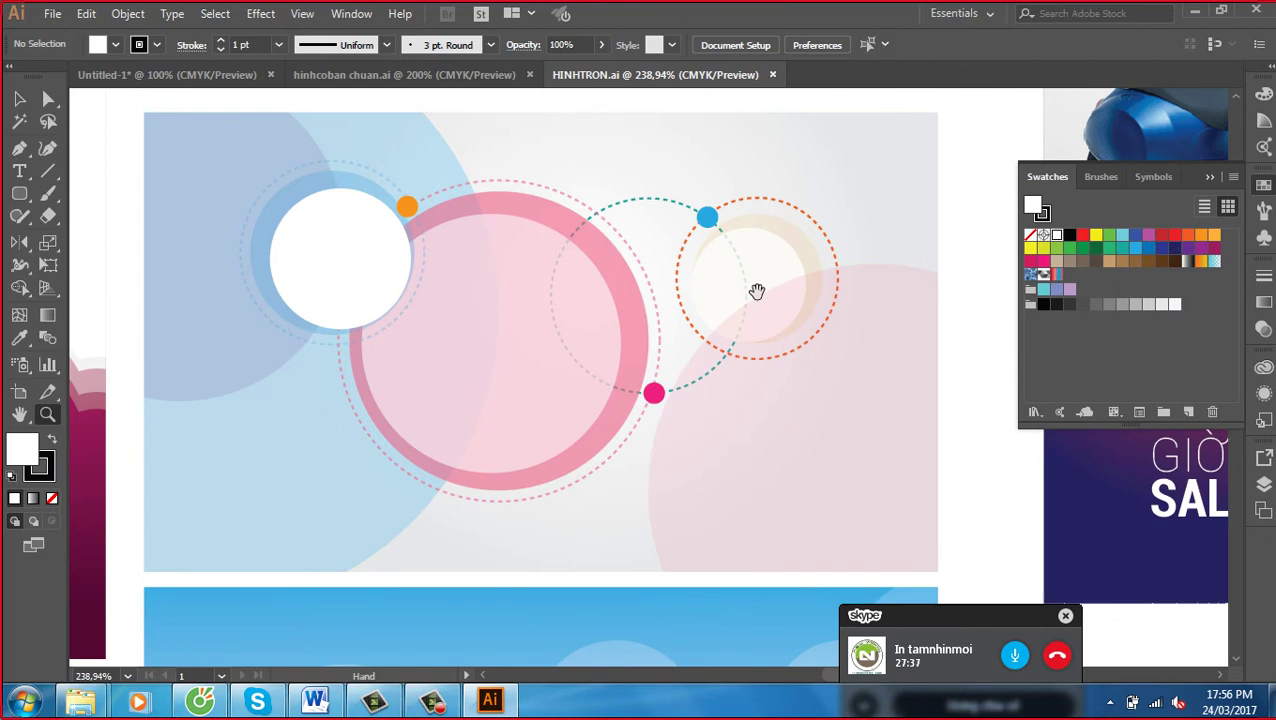
At 150%, view the sky, Vespa, Seiko and shoes banners, then close HINHTRON.ai
{"action": "key", "text": "ctrl+minus"}
{"action": "key", "text": "ctrl+minus"}
{"action": "left_click_drag", "start_coordinate": [730, 431], "coordinate": [630, 305]}
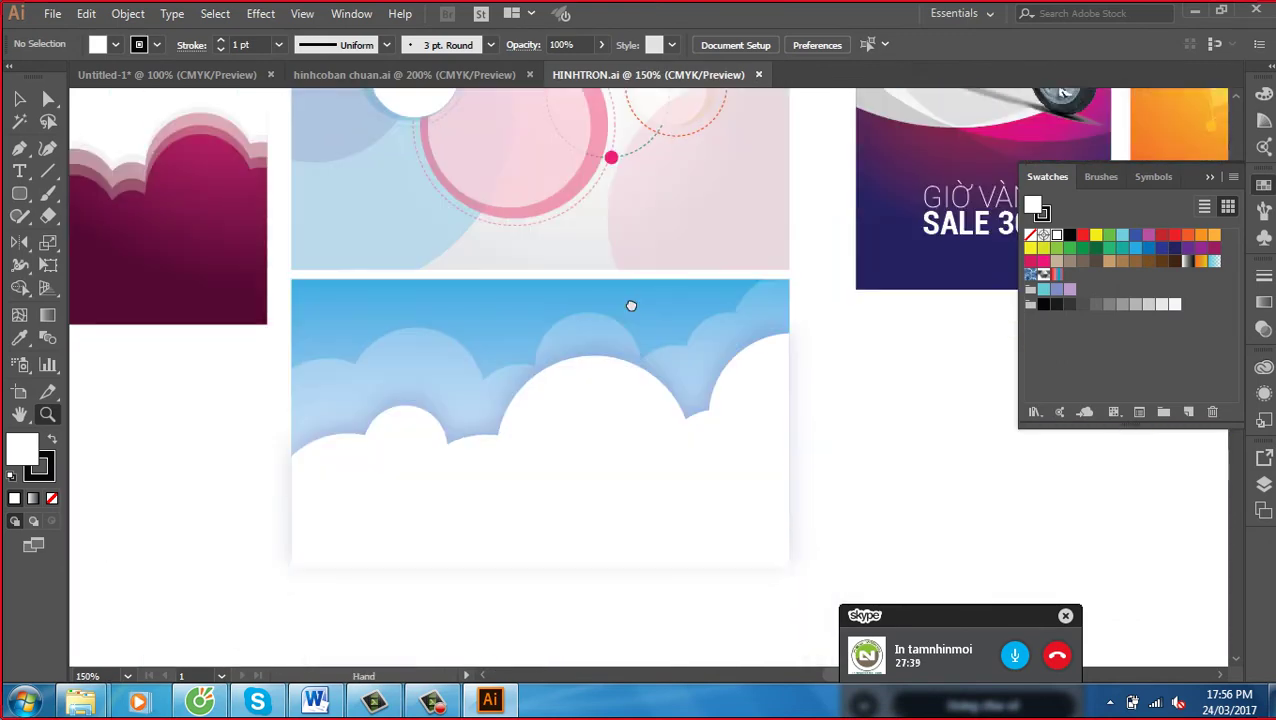
{"action": "mouse_move", "coordinate": [621, 379]}
{"action": "left_mouse_down"}
{"action": "mouse_move", "coordinate": [607, 461]}
{"action": "mouse_move", "coordinate": [423, 583]}
{"action": "mouse_move", "coordinate": [379, 511]}
{"action": "left_mouse_up"}
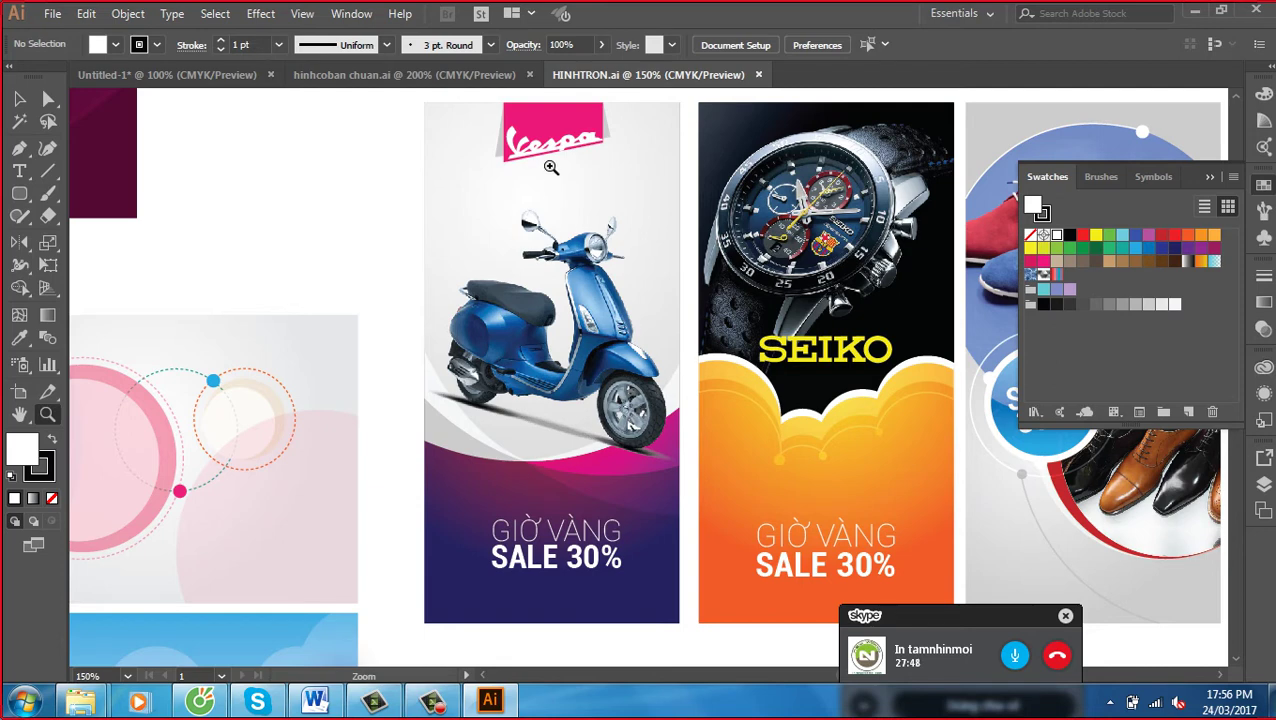
{"action": "left_click_drag", "start_coordinate": [853, 362], "coordinate": [663, 360]}
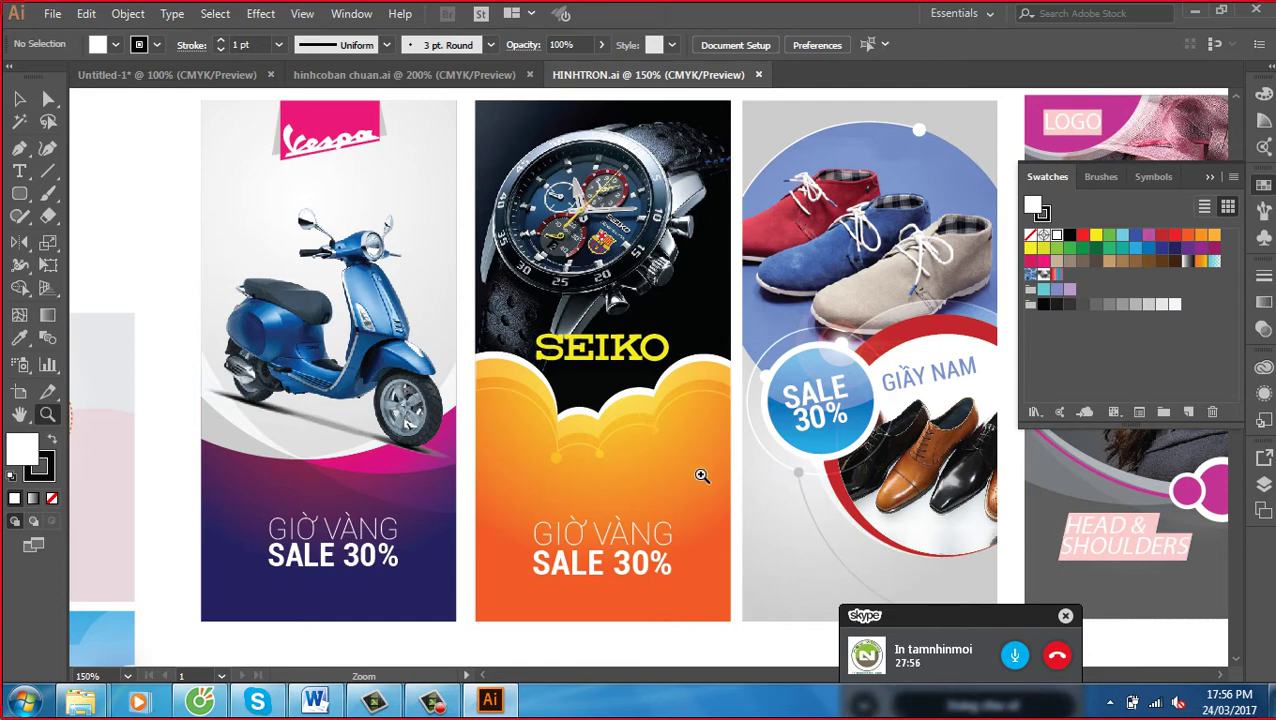
{"action": "scroll", "coordinate": [780, 430], "scroll_direction": "right", "scroll_amount": 5}
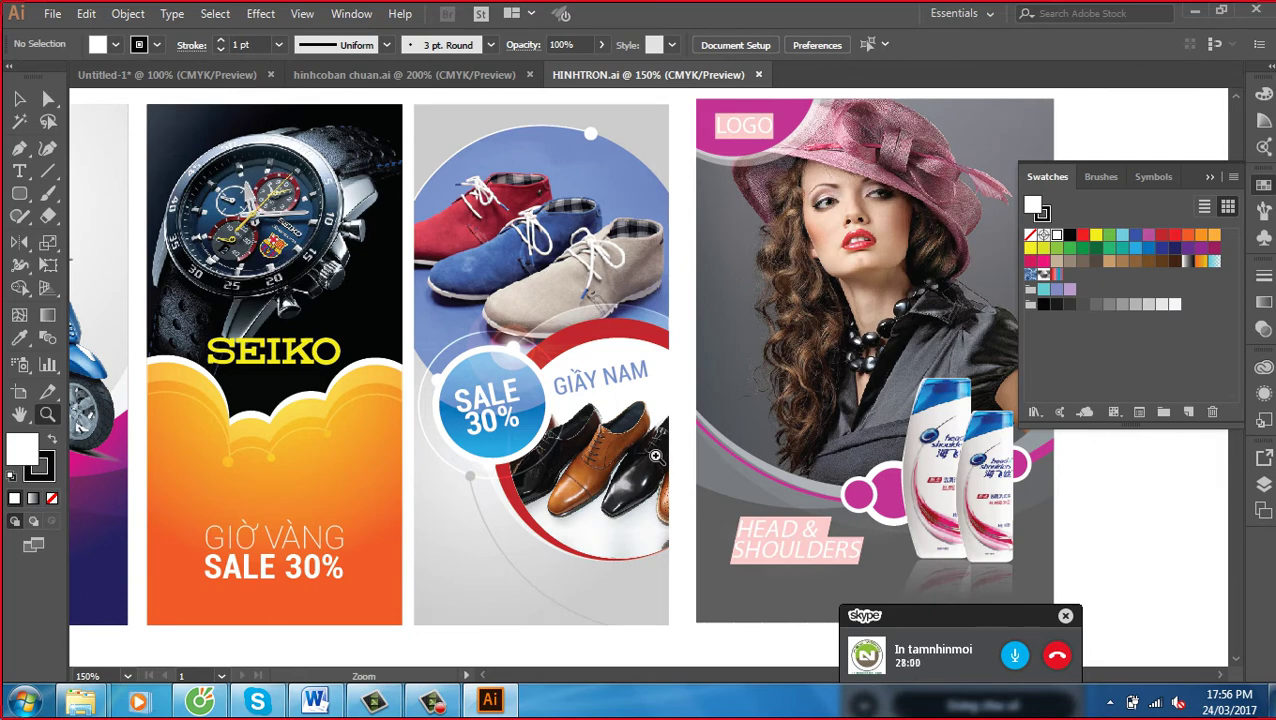
{"action": "scroll", "coordinate": [904, 454], "scroll_direction": "right", "scroll_amount": 3}
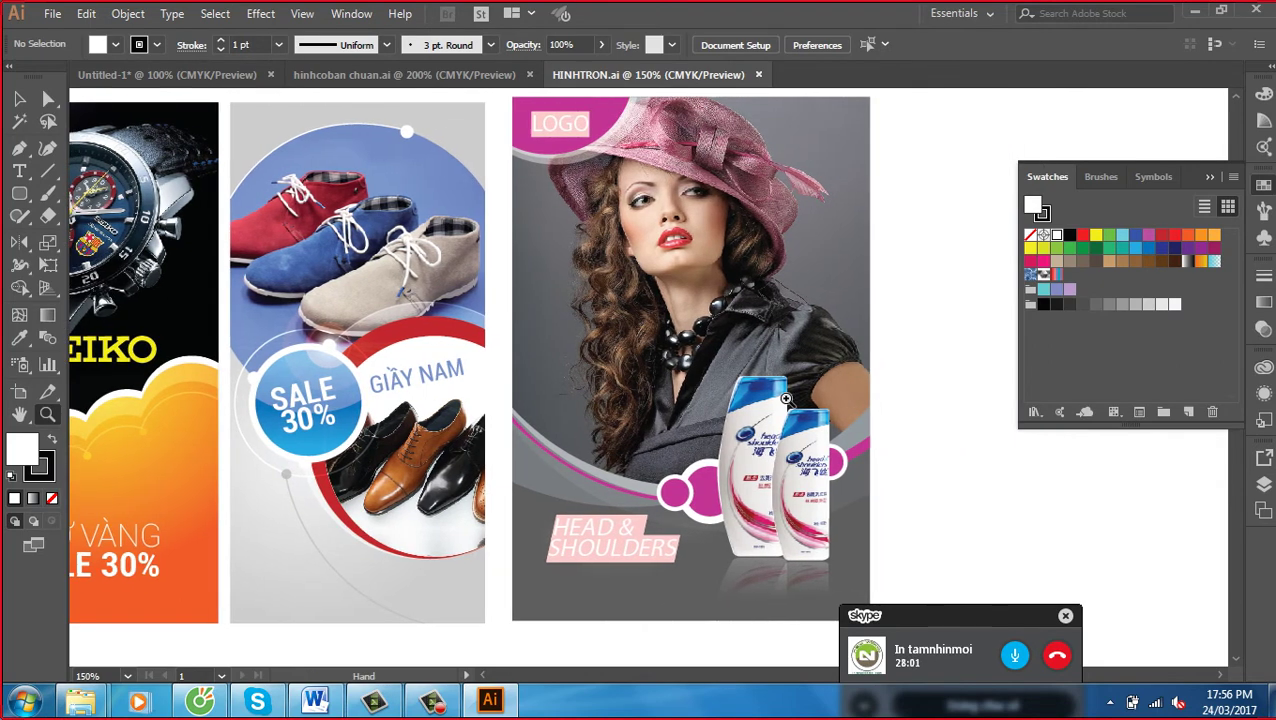
{"action": "left_click", "coordinate": [758, 74]}
Open hinhvogoc.ai and marquee-zoom onto its battle pack football shoe poster
{"action": "key", "text": "ctrl+o"}
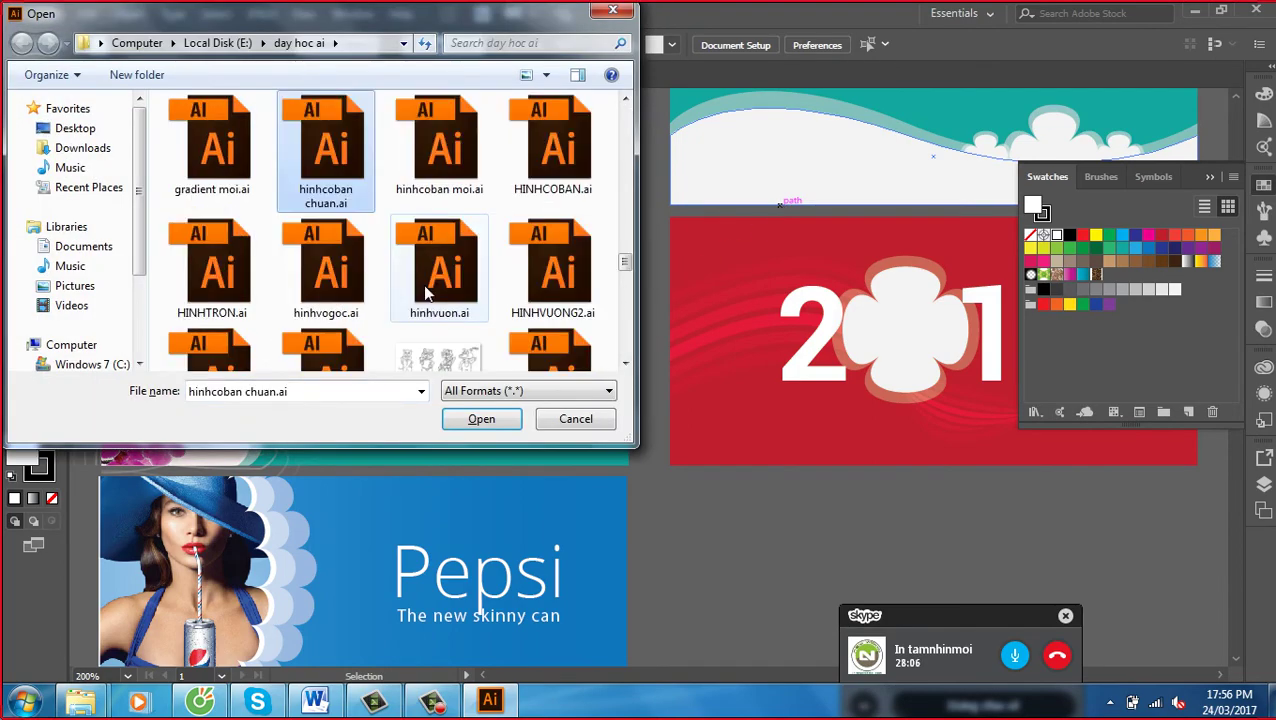
{"action": "left_click", "coordinate": [368, 292]}
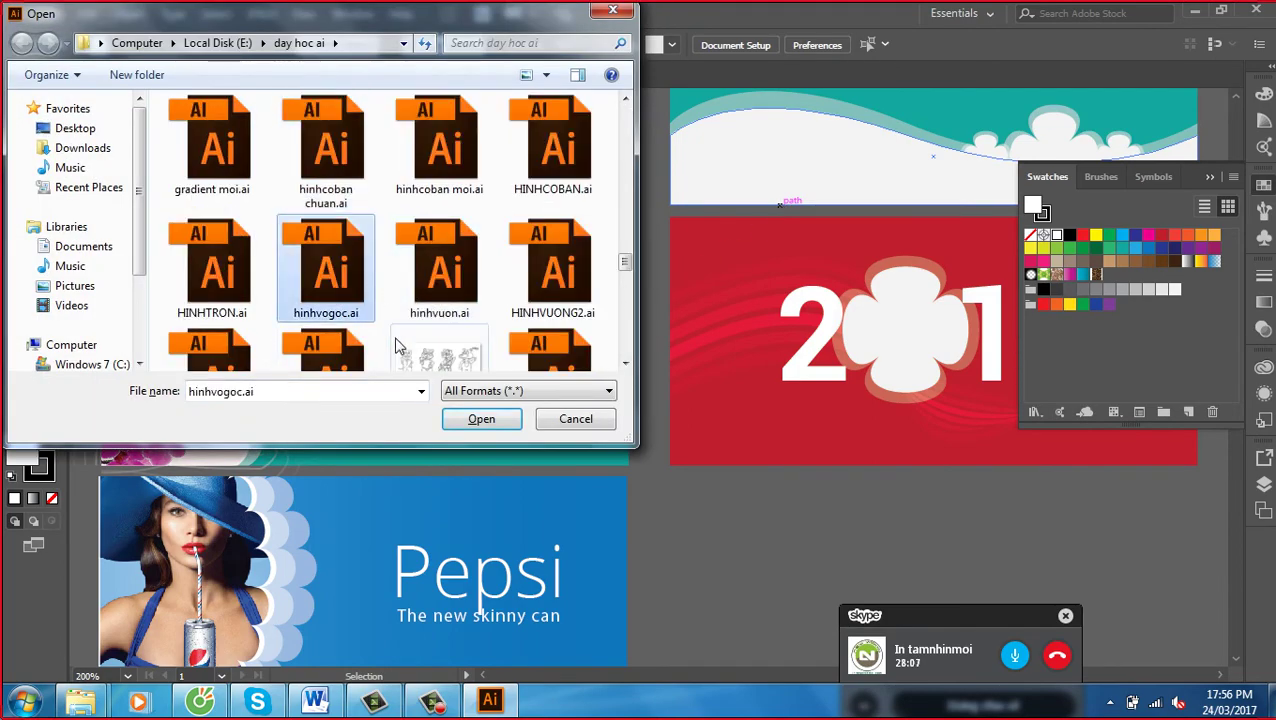
{"action": "left_click", "coordinate": [481, 420]}
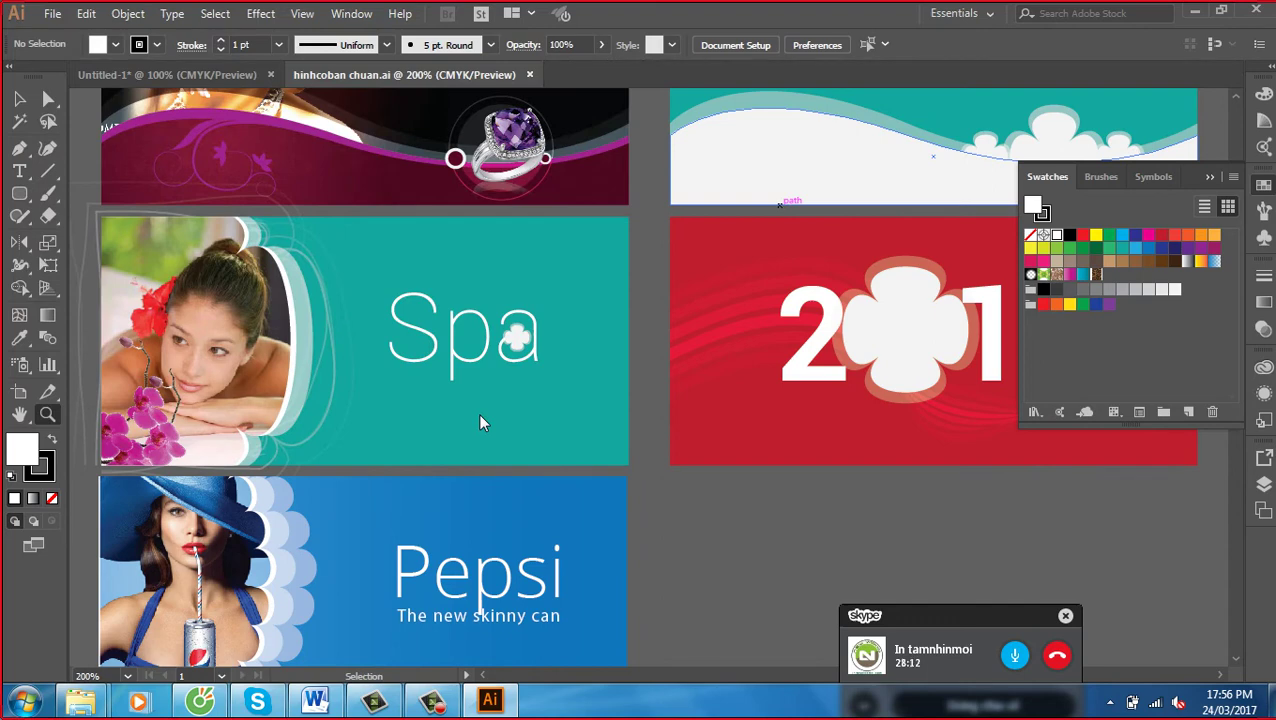
{"action": "key", "text": "ctrl+Tab"}
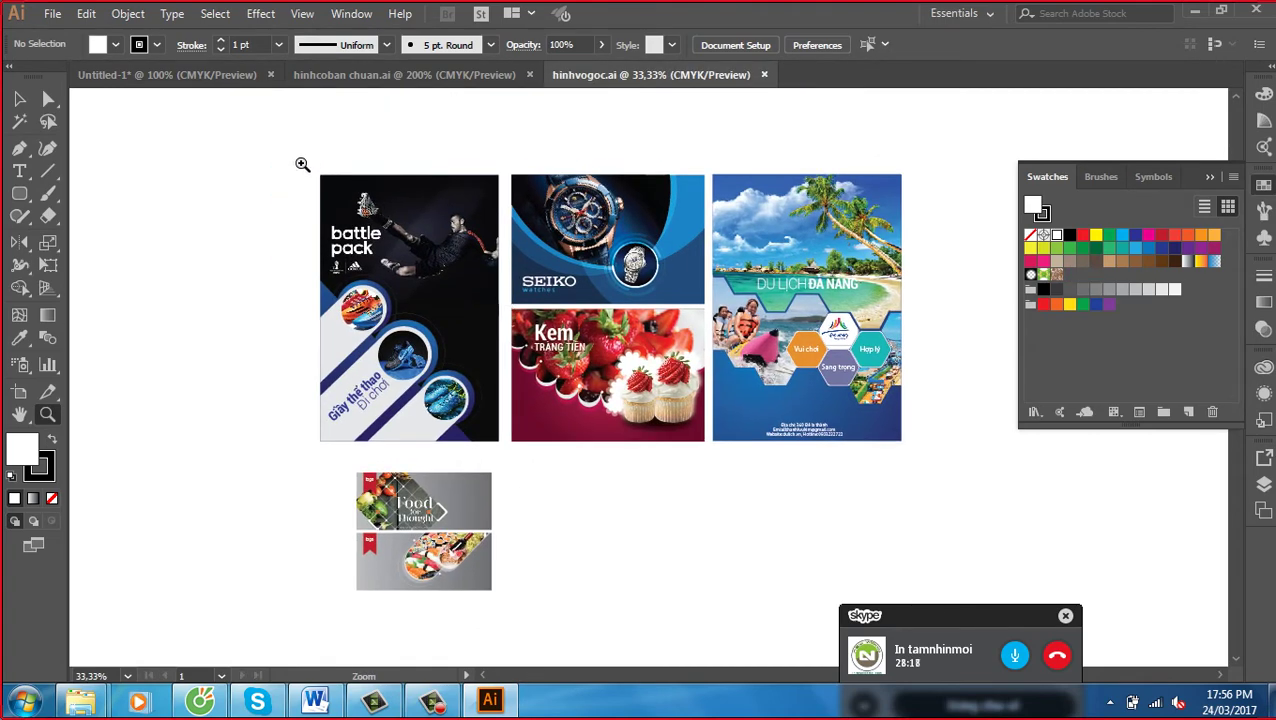
{"action": "left_click_drag", "start_coordinate": [302, 161], "coordinate": [517, 443]}
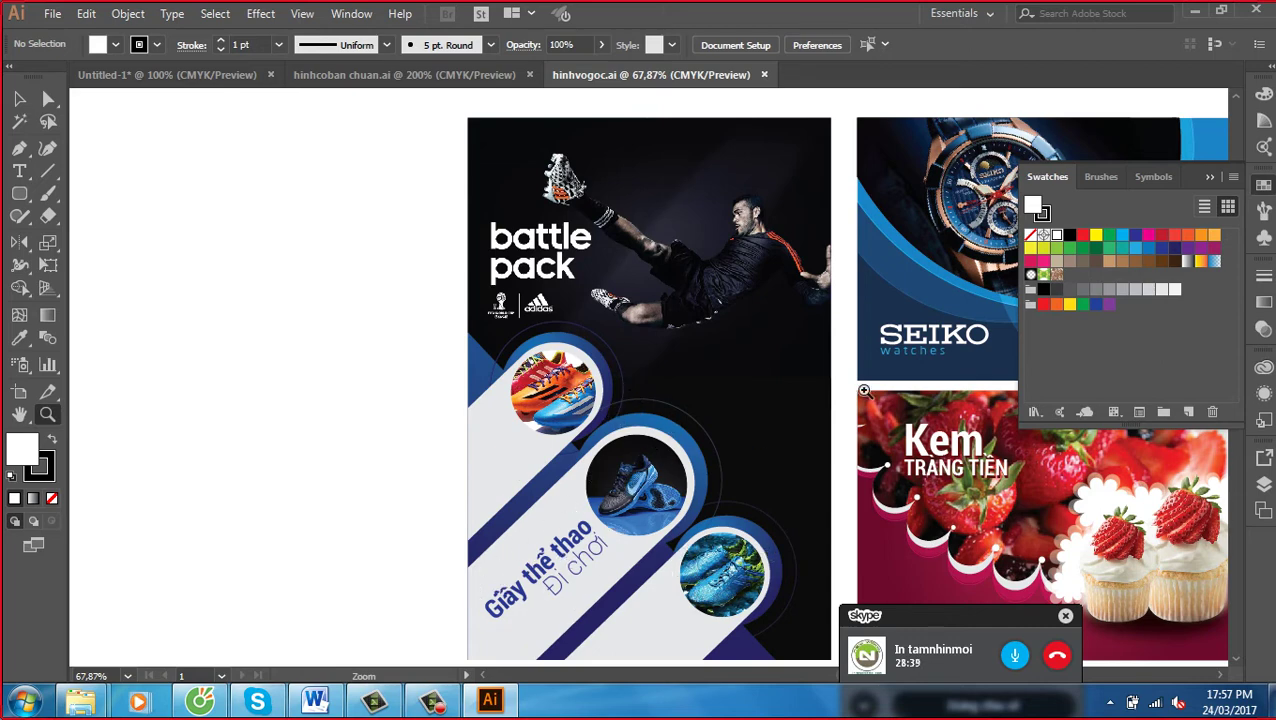
Pan past the watch and Da Nang artboards and zoom into the two Food for Thought artboards
{"action": "key", "text": "space"}
{"action": "left_click_drag", "start_coordinate": [883, 370], "coordinate": [470, 407]}
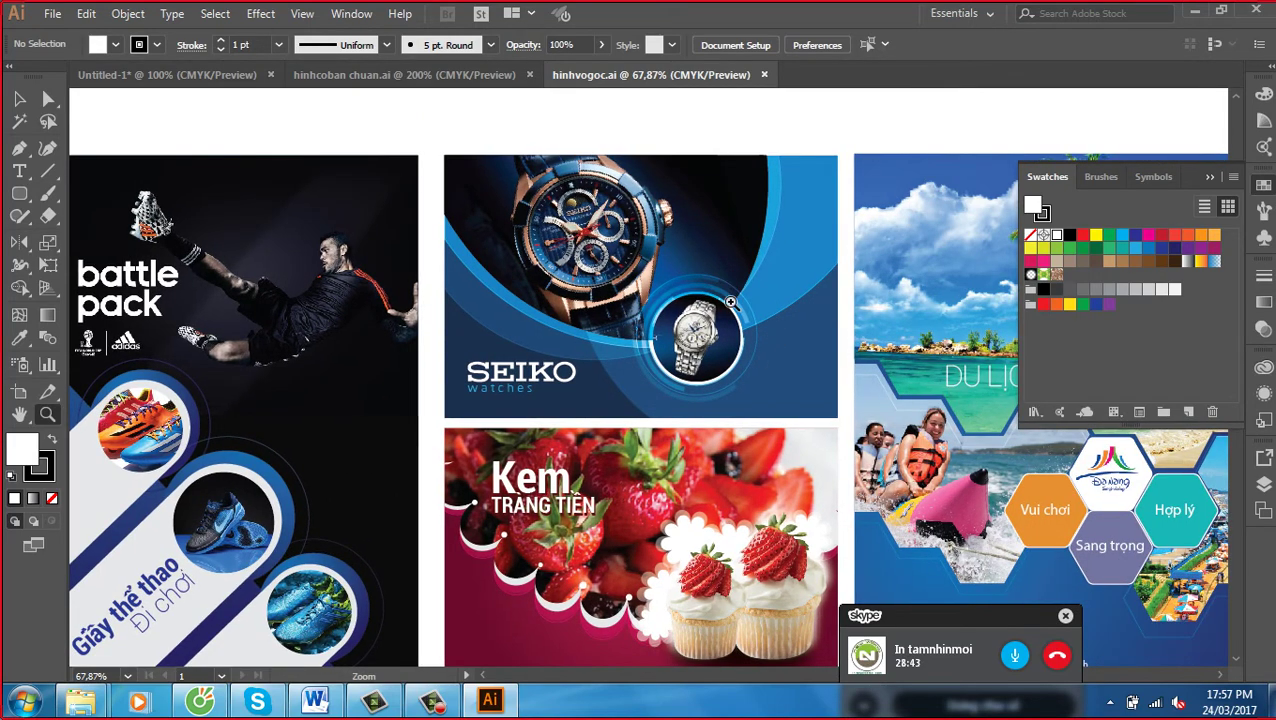
{"action": "key", "text": "space"}
{"action": "left_click_drag", "start_coordinate": [723, 516], "coordinate": [696, 312]}
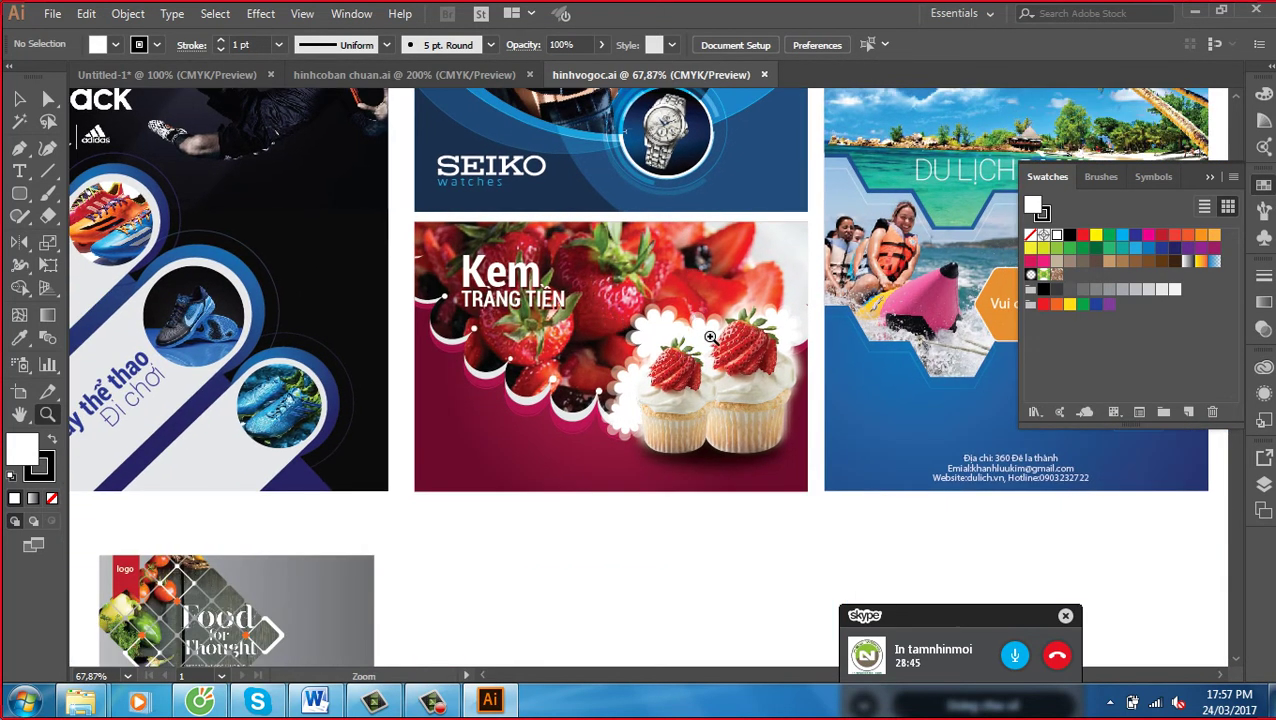
{"action": "left_click_drag", "start_coordinate": [468, 504], "coordinate": [650, 262]}
{"action": "left_click_drag", "start_coordinate": [255, 303], "coordinate": [578, 567]}
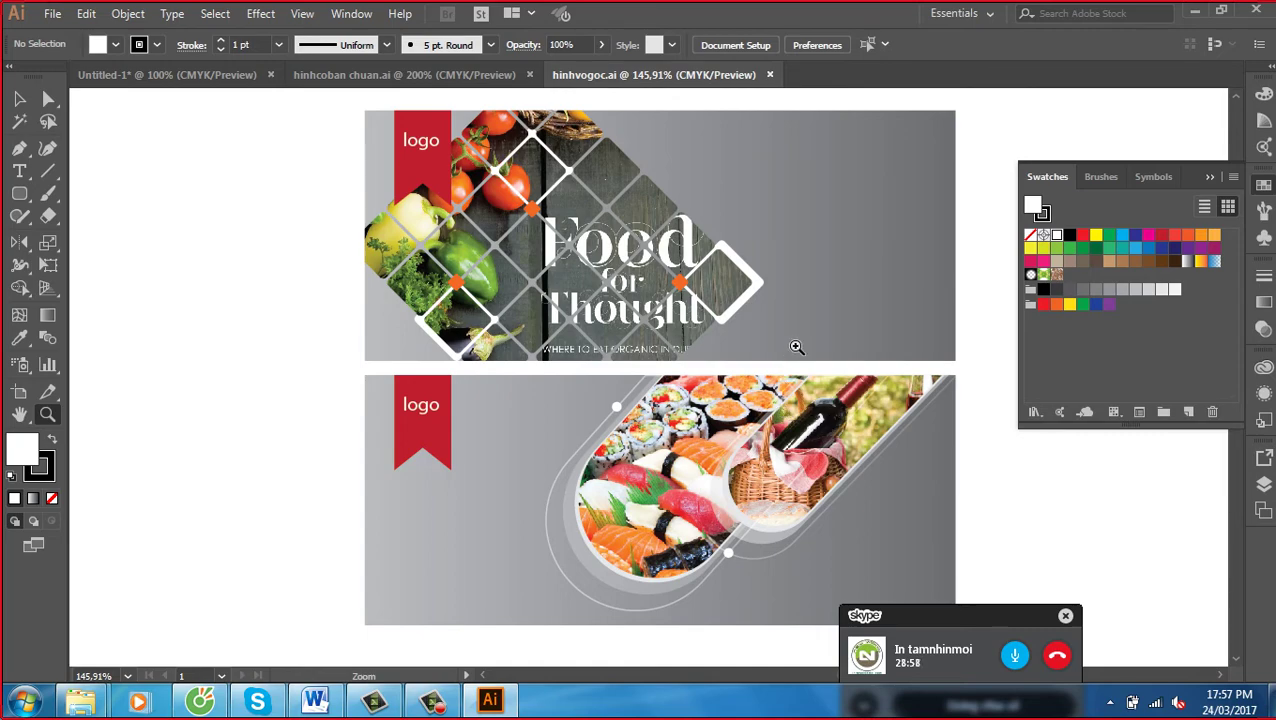
{"action": "key", "text": "ctrl+o"}
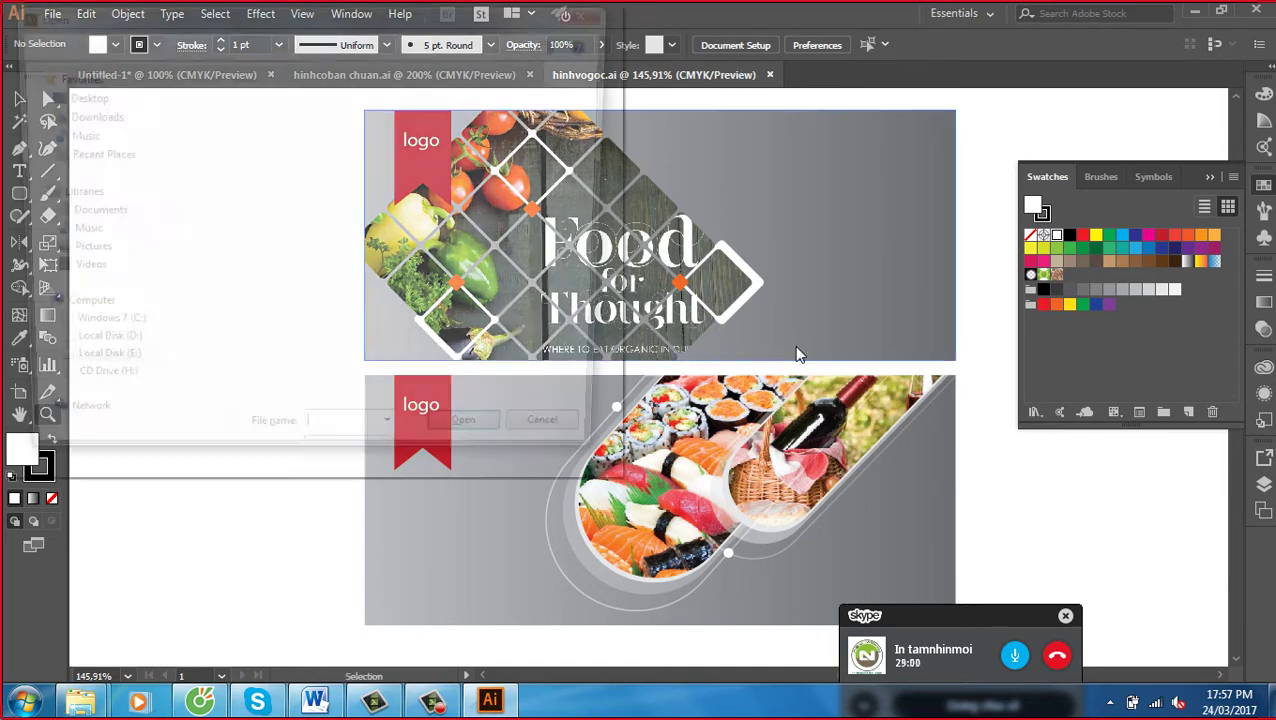
{"action": "scroll", "coordinate": [340, 284], "scroll_direction": "down", "scroll_amount": 5}
{"action": "left_click", "coordinate": [345, 285]}
{"action": "scroll", "coordinate": [345, 285], "scroll_direction": "down", "scroll_amount": 1}
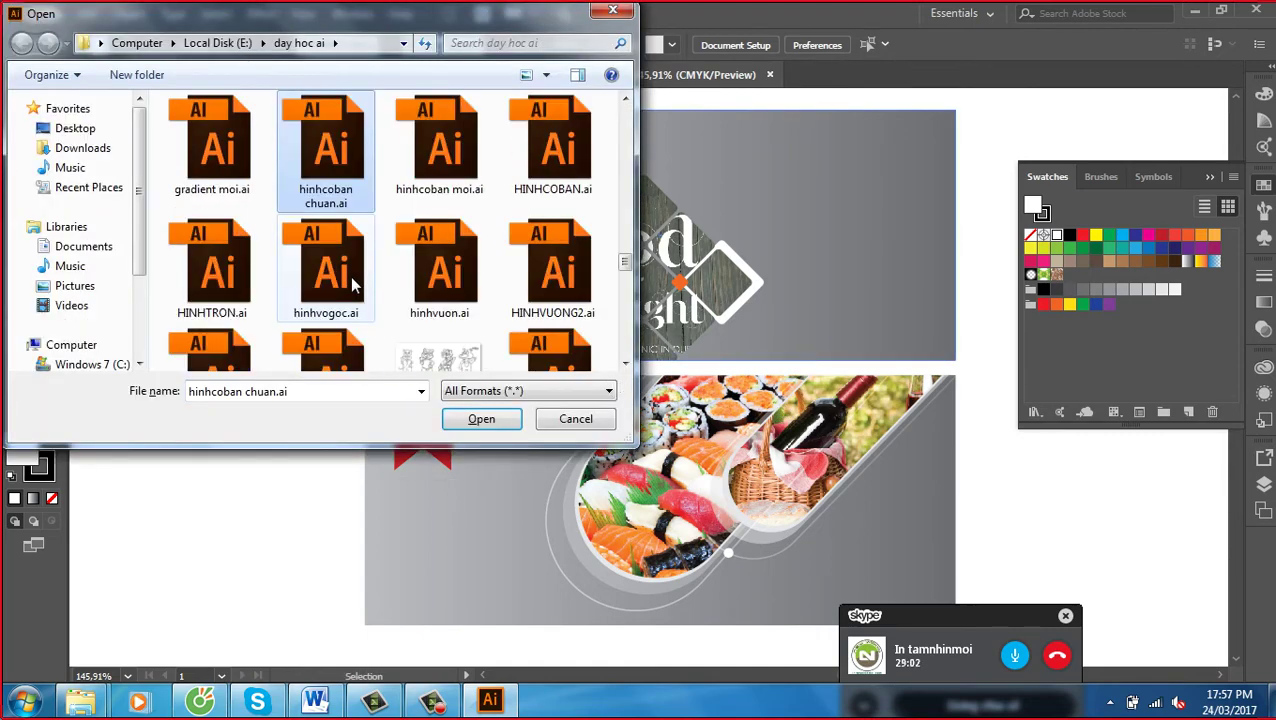
{"action": "left_click", "coordinate": [440, 265]}
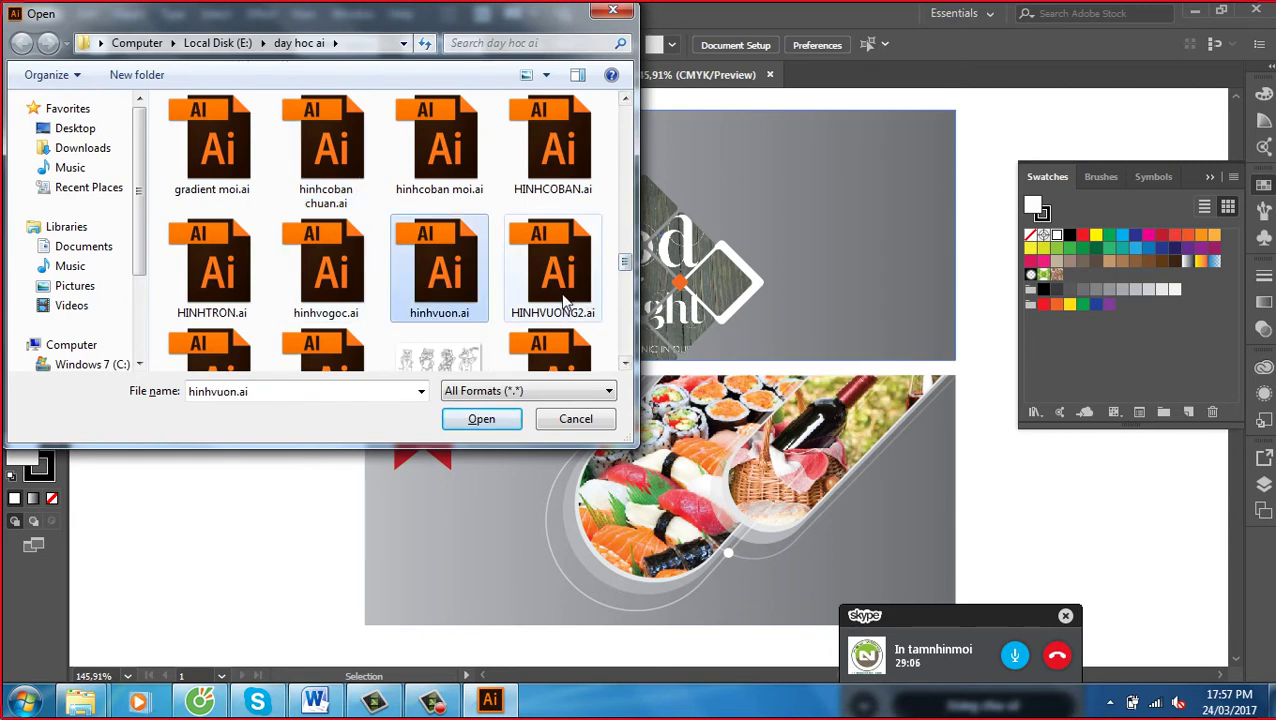
{"action": "left_click", "coordinate": [552, 265], "text": "ctrl"}
{"action": "left_click", "coordinate": [625, 364]}
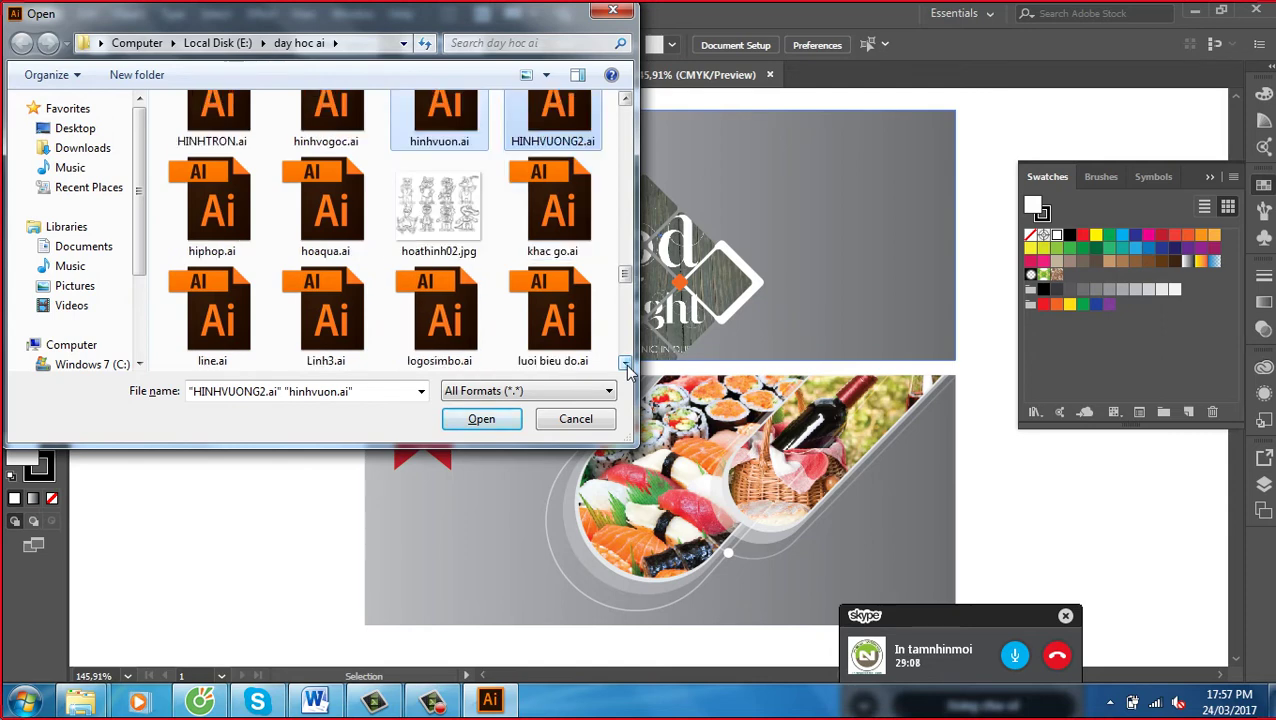
{"action": "left_click", "coordinate": [504, 421]}
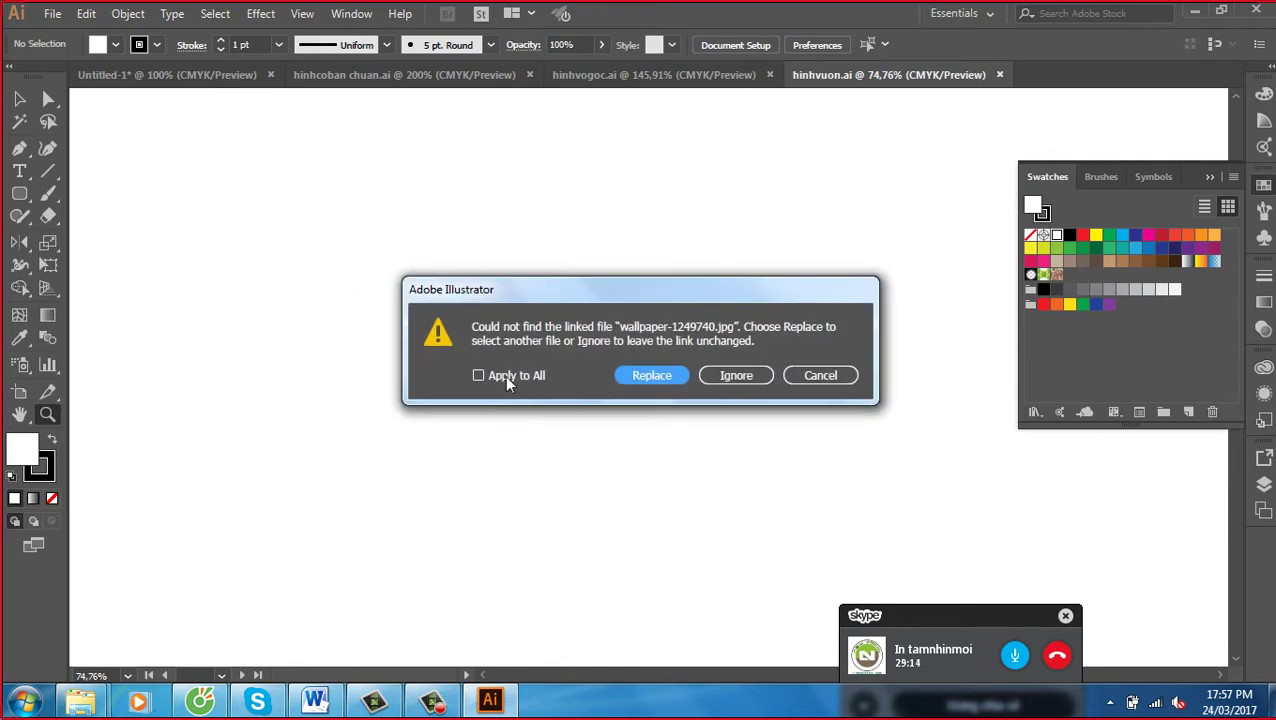
{"action": "left_click", "coordinate": [720, 379]}
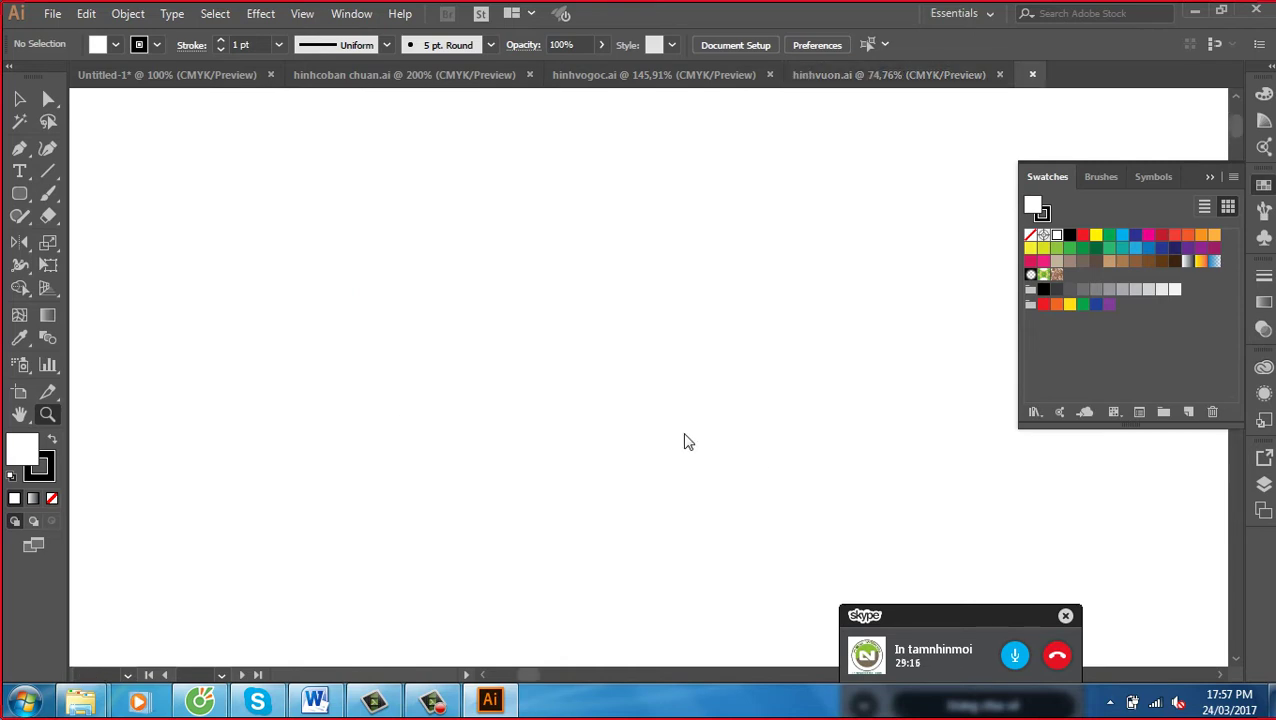
{"action": "left_click_drag", "start_coordinate": [689, 351], "coordinate": [614, 566]}
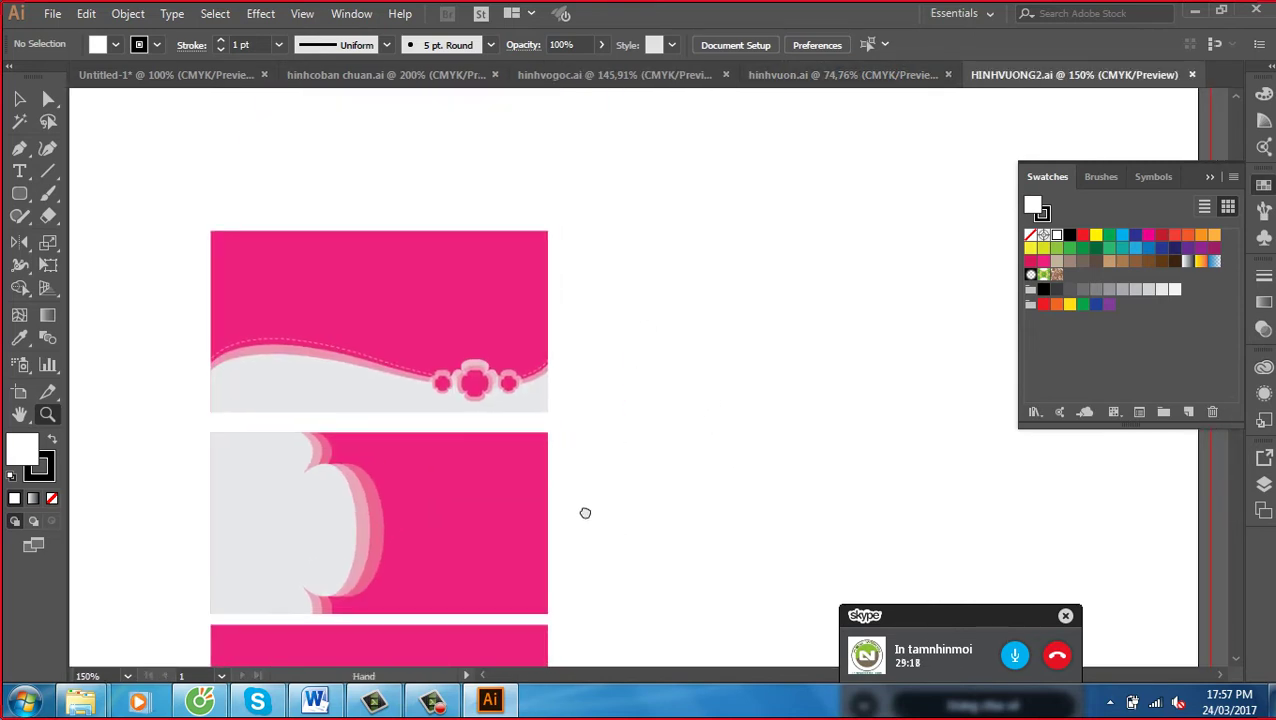
{"action": "left_click", "coordinate": [894, 75]}
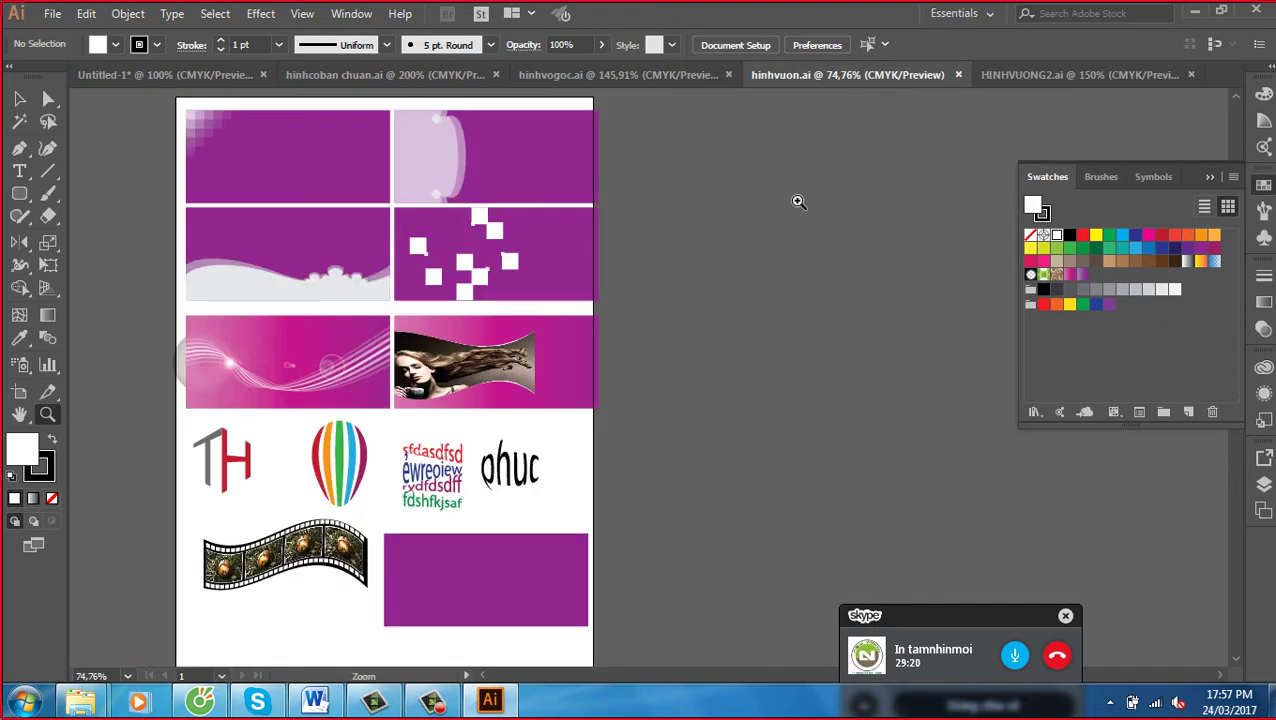
{"action": "left_click", "coordinate": [655, 75]}
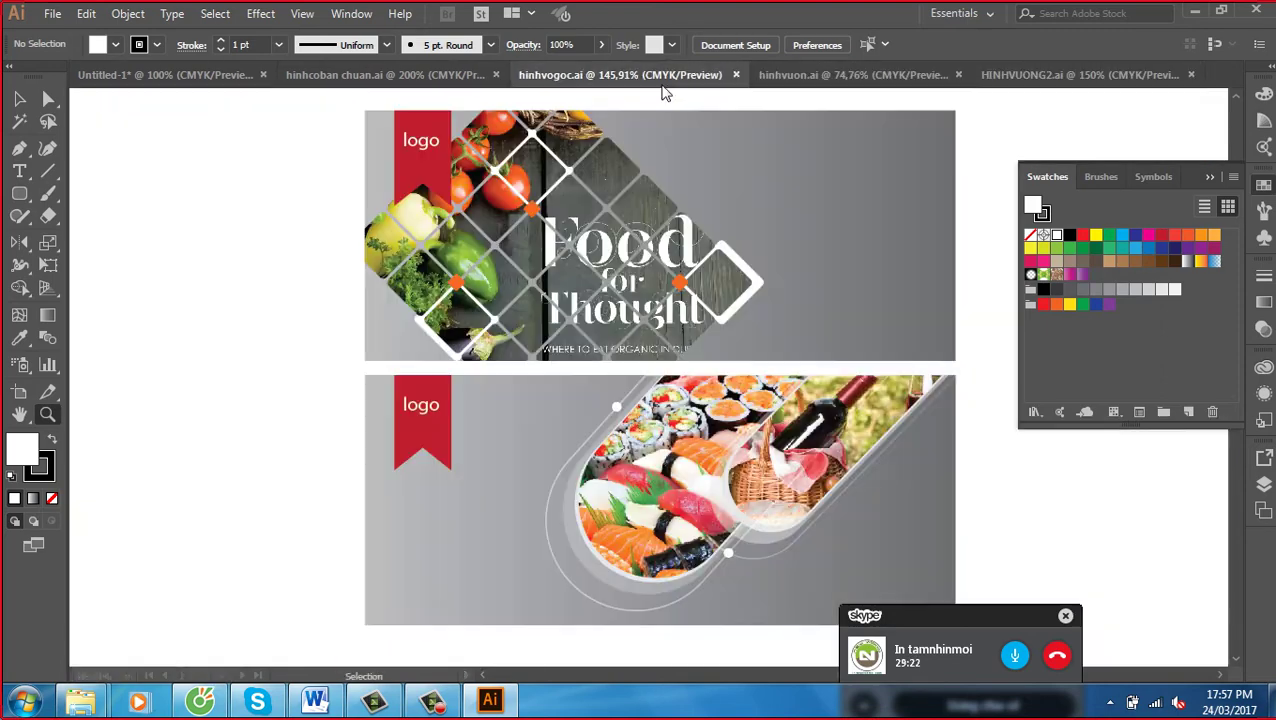
{"action": "left_click", "coordinate": [873, 74]}
{"action": "left_click", "coordinate": [958, 75]}
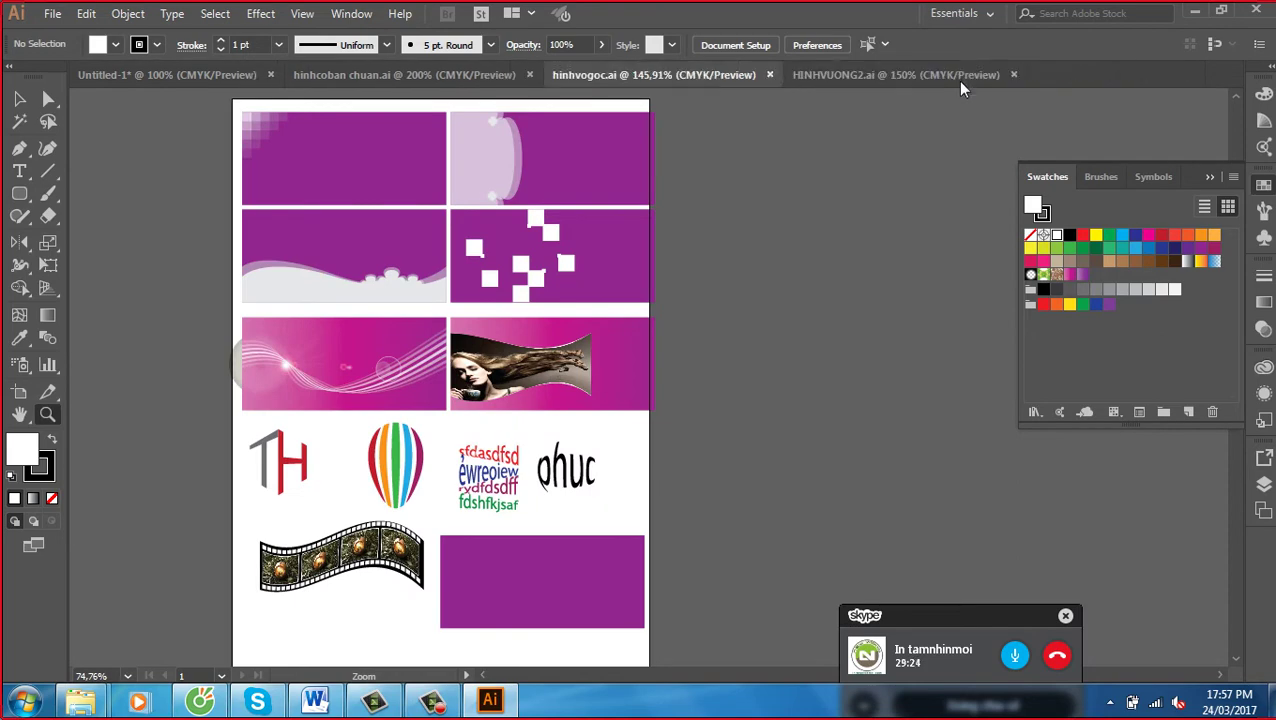
{"action": "left_click", "coordinate": [903, 76]}
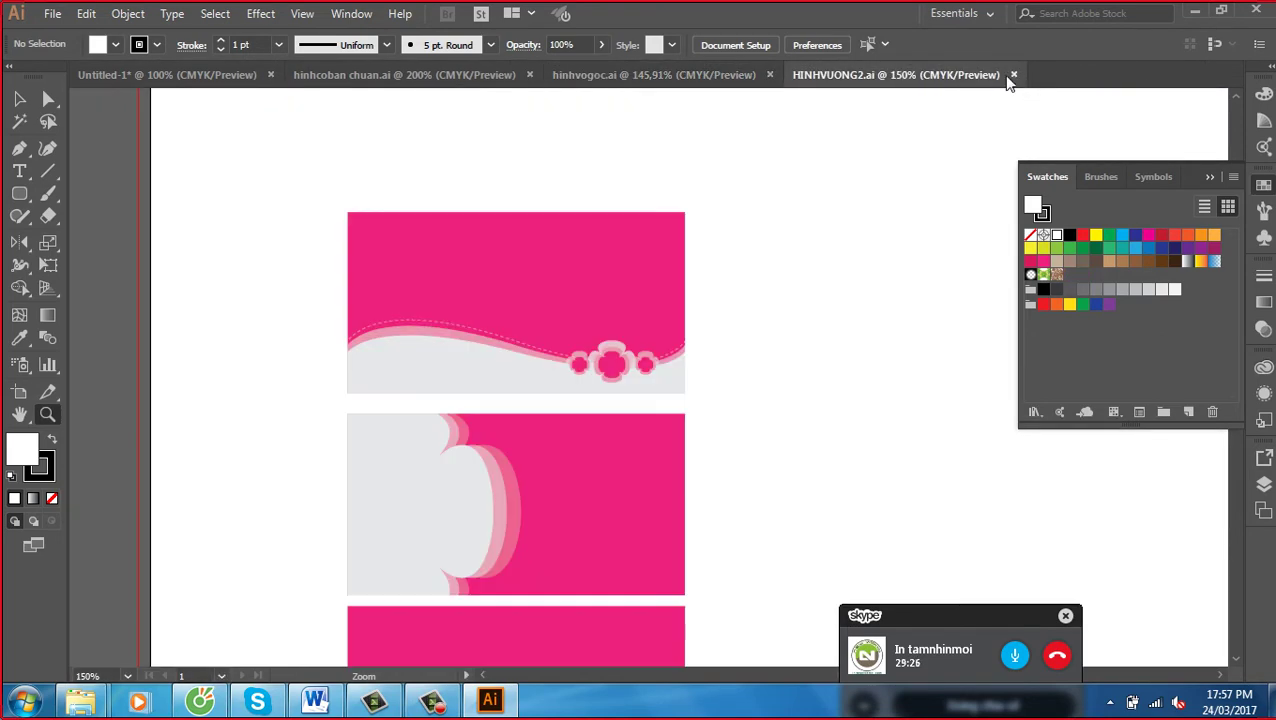
{"action": "left_click", "coordinate": [1013, 76]}
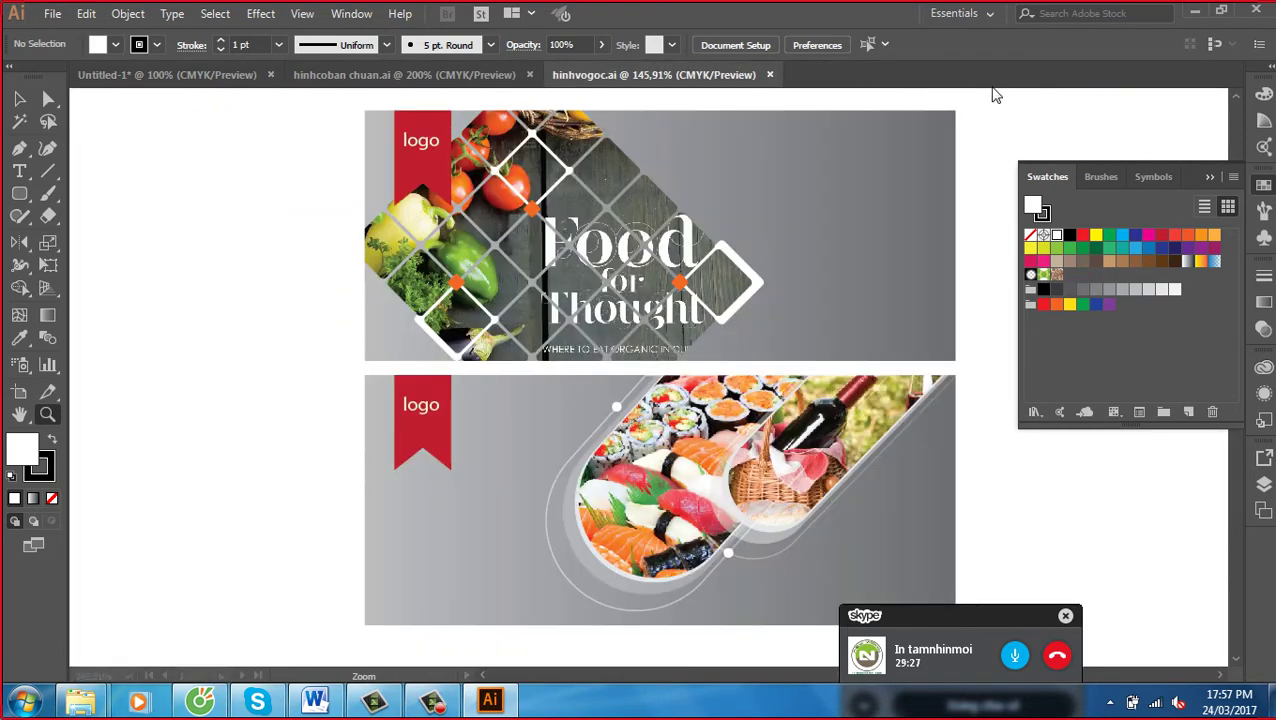
{"action": "left_click", "coordinate": [24, 196]}
Draw a test polygon, reduce it to a cyan-filled triangle, move it, then delete it
{"action": "left_click_drag", "start_coordinate": [26, 198], "coordinate": [106, 280]}
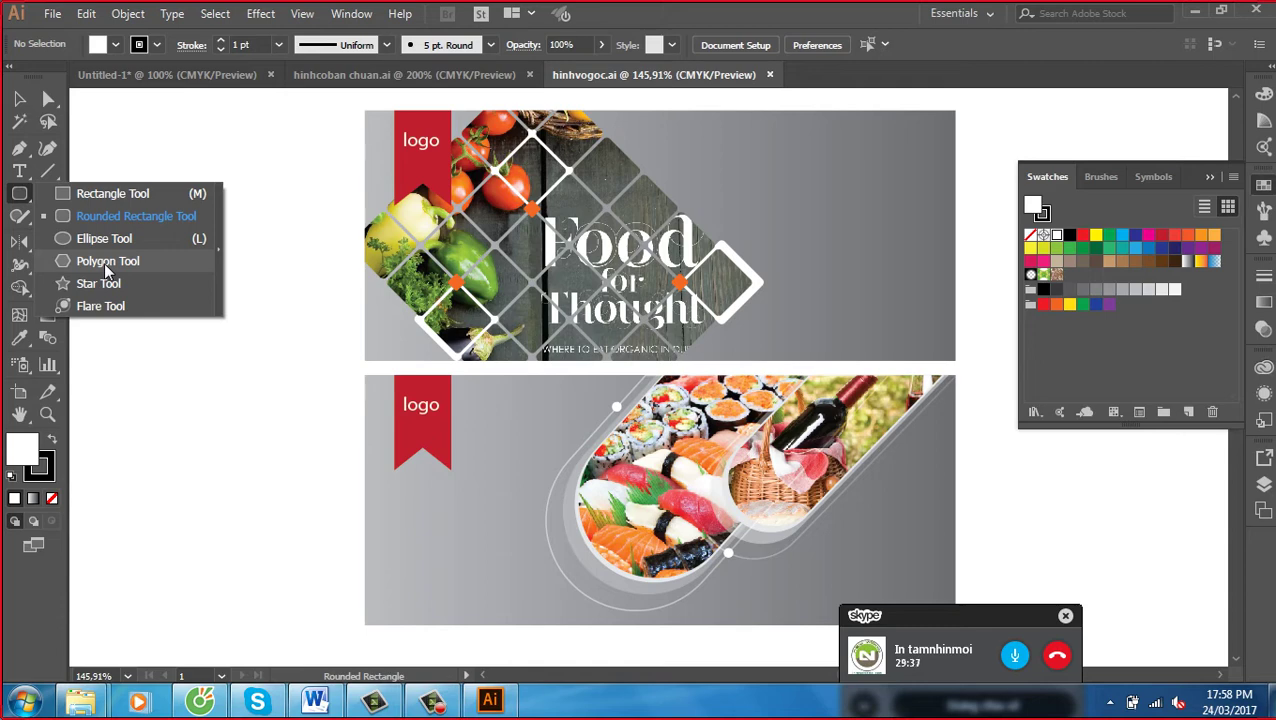
{"action": "left_click", "coordinate": [116, 262]}
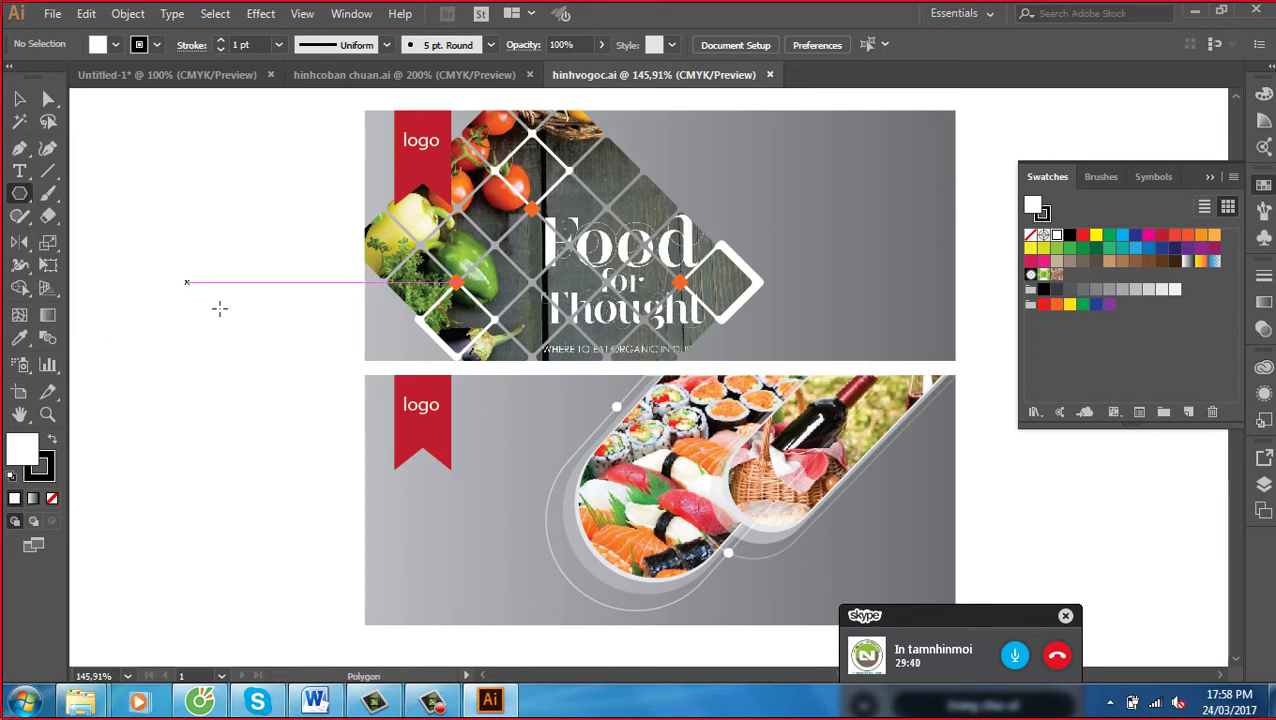
{"action": "scroll", "coordinate": [826, 371], "scroll_direction": "right", "scroll_amount": 5}
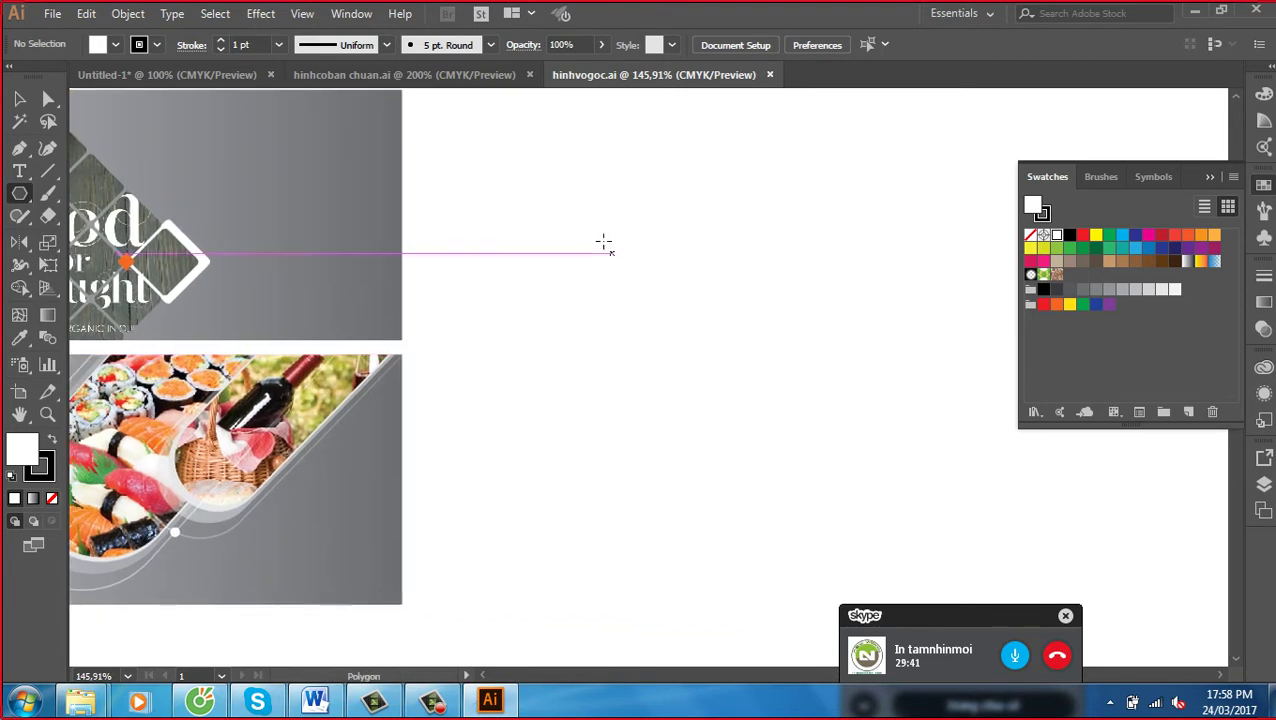
{"action": "mouse_move", "coordinate": [591, 228]}
{"action": "left_mouse_down"}
{"action": "mouse_move", "coordinate": [659, 339]}
{"action": "mouse_move", "coordinate": [729, 345]}
{"action": "mouse_move", "coordinate": [684, 316]}
{"action": "mouse_move", "coordinate": [715, 347]}
{"action": "left_mouse_up"}
{"action": "key", "text": "Up"}
{"action": "key", "text": "Up"}
{"action": "key", "text": "Up"}
{"action": "key", "text": "Up"}
{"action": "key", "text": "Up"}
{"action": "key", "text": "Up"}
{"action": "key", "text": "Up"}
{"action": "key", "text": "Up"}
{"action": "key", "text": "Up"}
{"action": "key", "text": "Up"}
{"action": "key", "text": "Up"}
{"action": "key", "text": "Up"}
{"action": "key", "text": "Up"}
{"action": "key", "text": "Up"}
{"action": "key", "text": "Down"}
{"action": "key", "text": "Down"}
{"action": "key", "text": "Down"}
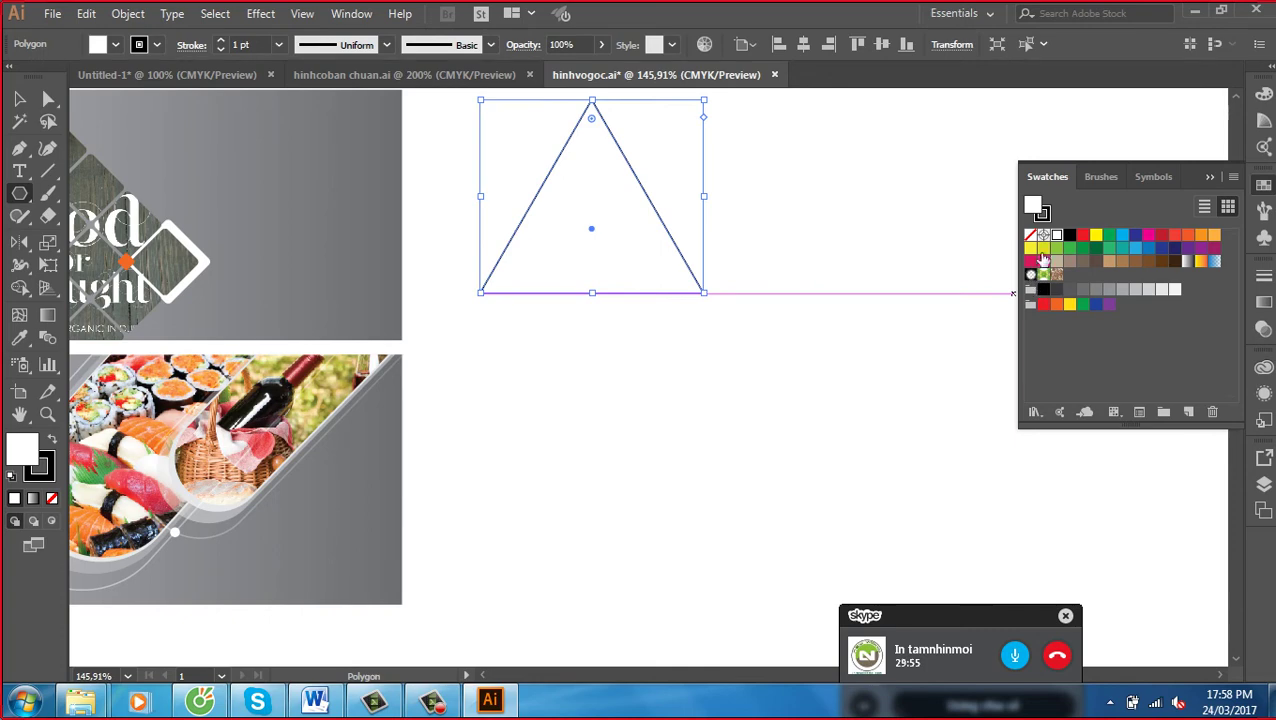
{"action": "left_click", "coordinate": [1121, 236]}
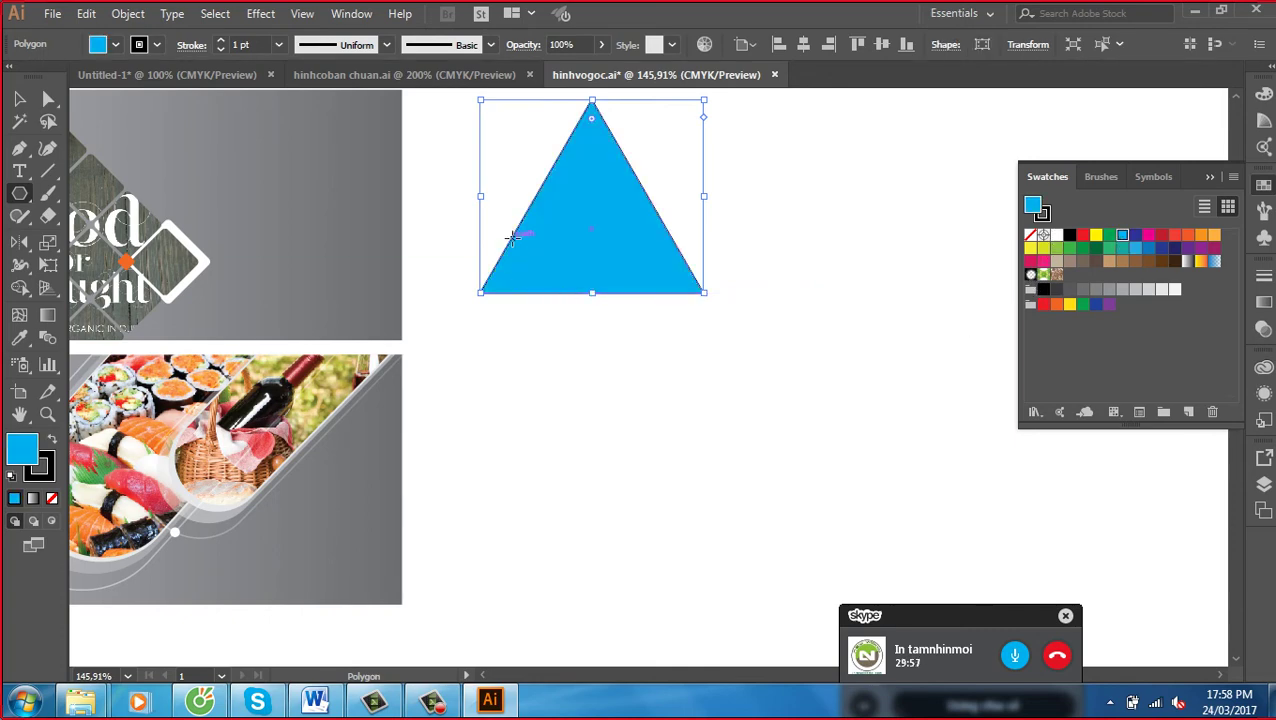
{"action": "left_click", "coordinate": [19, 98]}
{"action": "left_click_drag", "start_coordinate": [641, 249], "coordinate": [706, 392]}
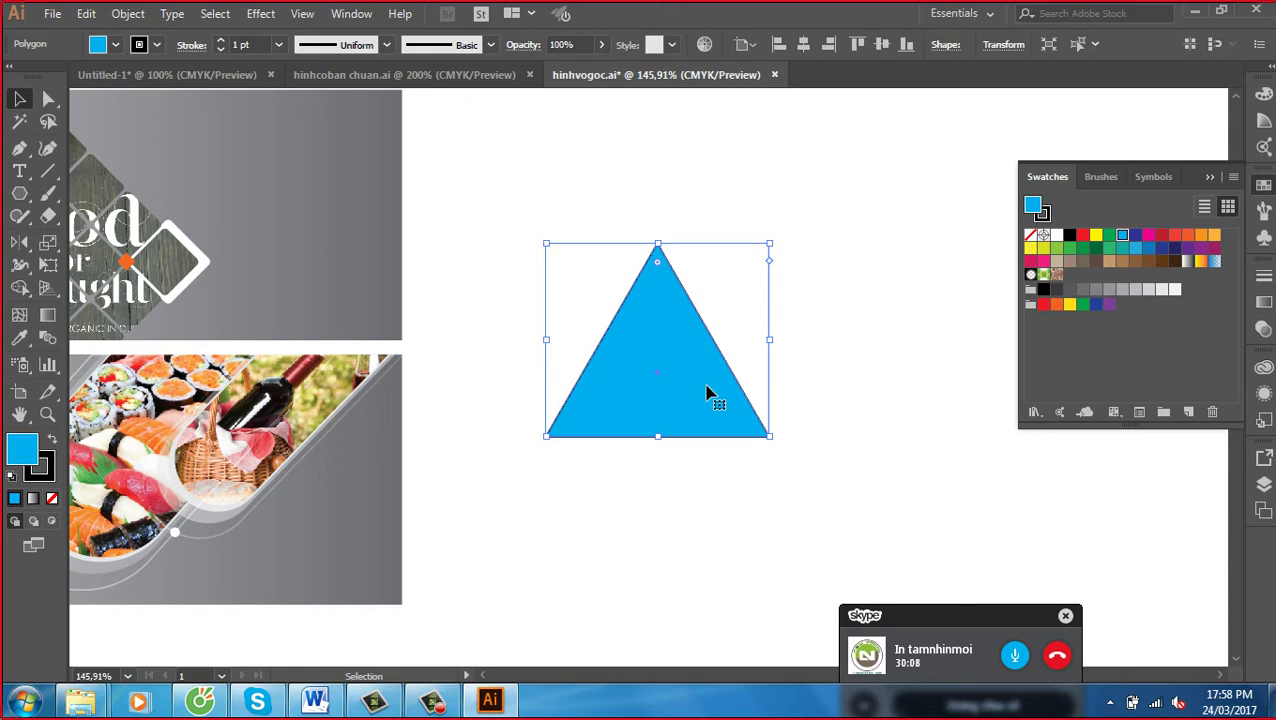
{"action": "key", "text": "Delete"}
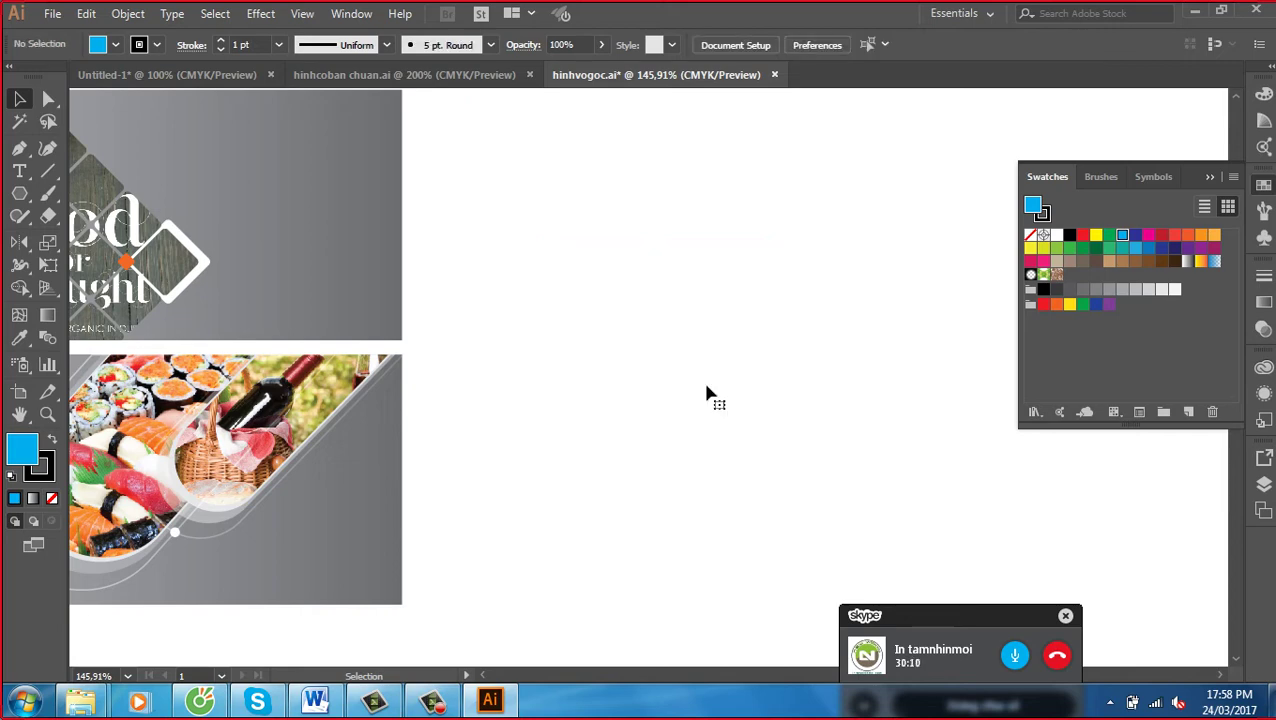
Draw a near-circular test polygon with extra sides, move it, then delete it
{"action": "left_click", "coordinate": [19, 193]}
{"action": "left_click_drag", "start_coordinate": [624, 185], "coordinate": [746, 290]}
{"action": "key", "text": "Up"}
{"action": "key", "text": "Up"}
{"action": "key", "text": "Up"}
{"action": "key", "text": "Up"}
{"action": "key", "text": "Up"}
{"action": "key", "text": "Up"}
{"action": "key", "text": "Up"}
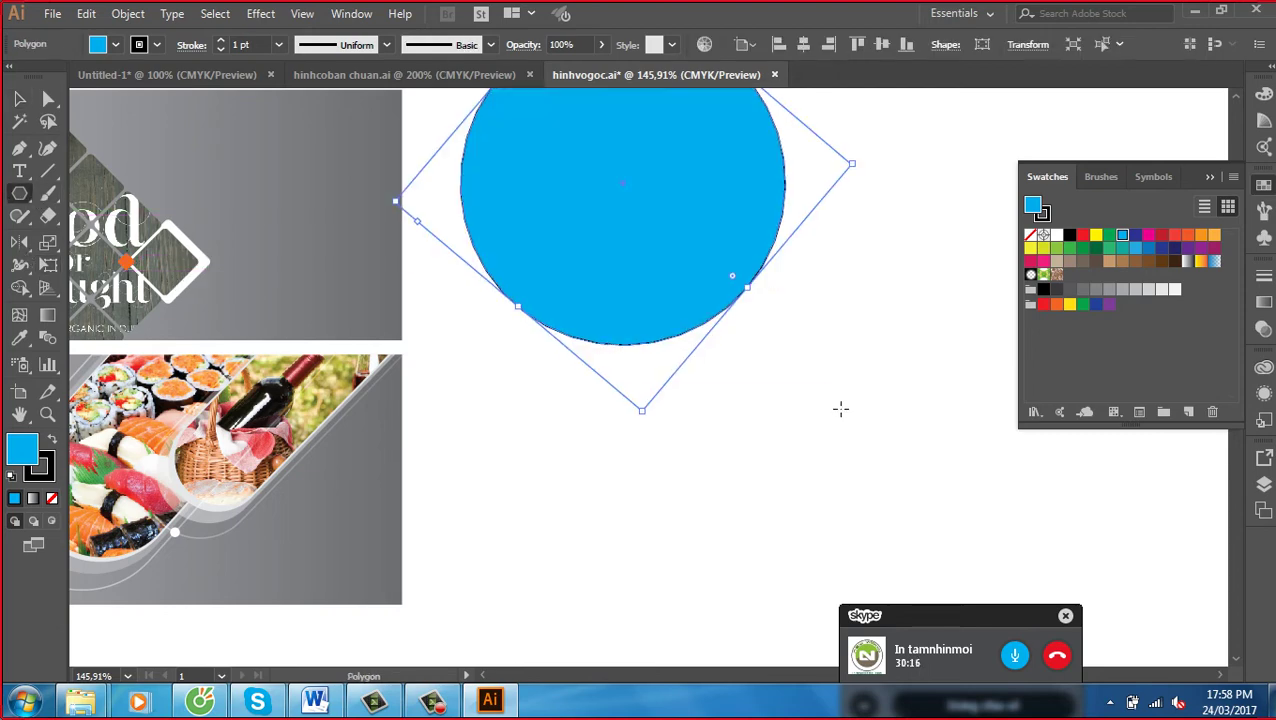
{"action": "key", "text": "v"}
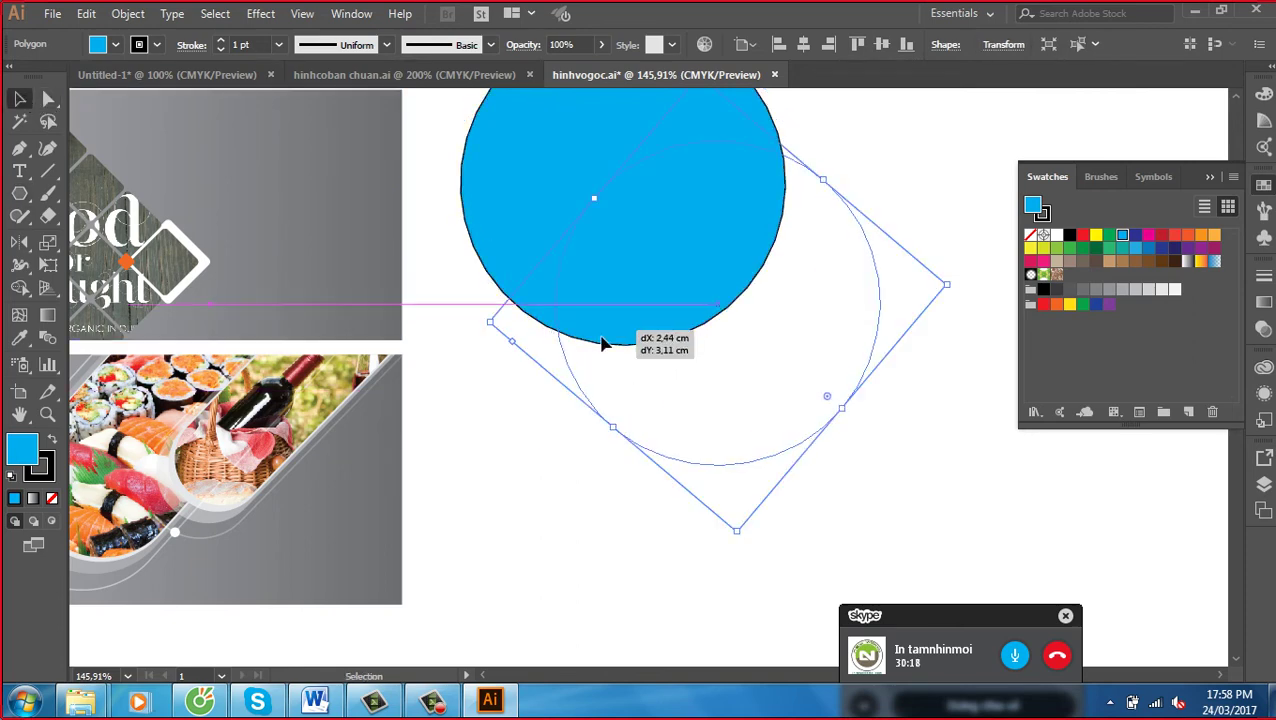
{"action": "left_click_drag", "start_coordinate": [505, 220], "coordinate": [600, 340]}
{"action": "key", "text": "Delete"}
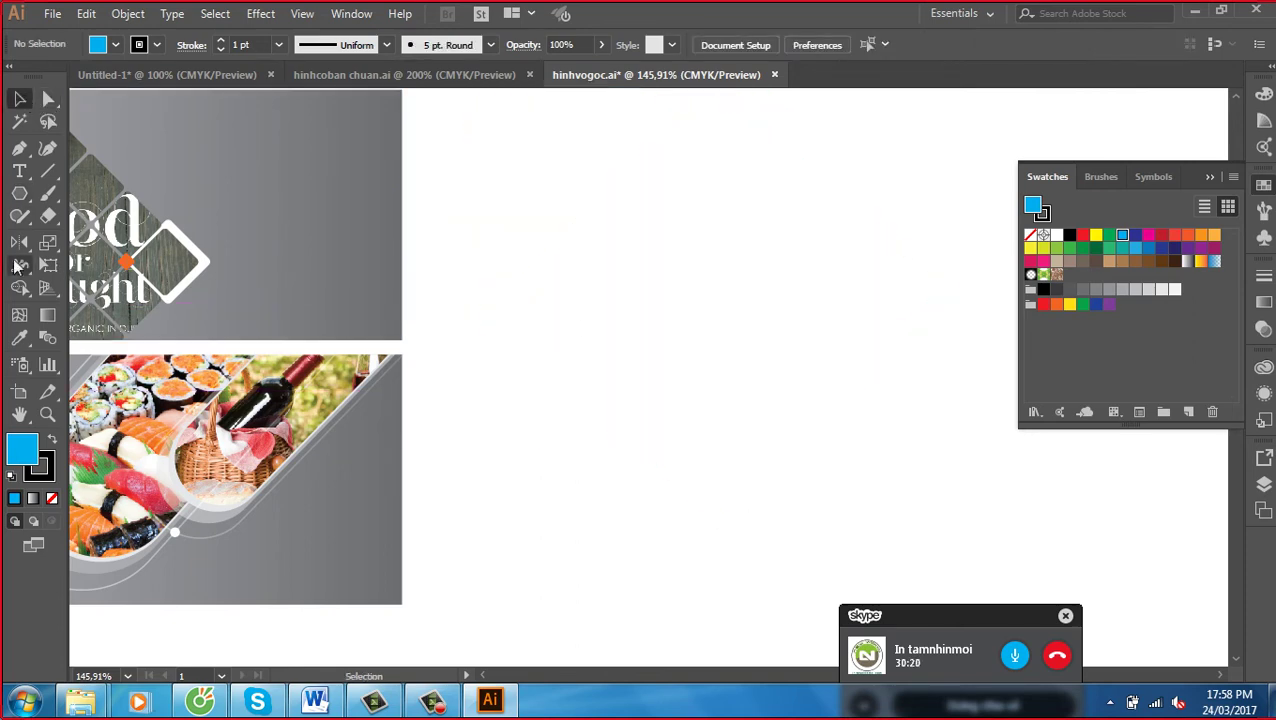
Draw a large circular cyan polygon beside the artboards and reposition it
{"action": "left_click", "coordinate": [19, 193]}
{"action": "left_click_drag", "start_coordinate": [543, 224], "coordinate": [735, 393]}
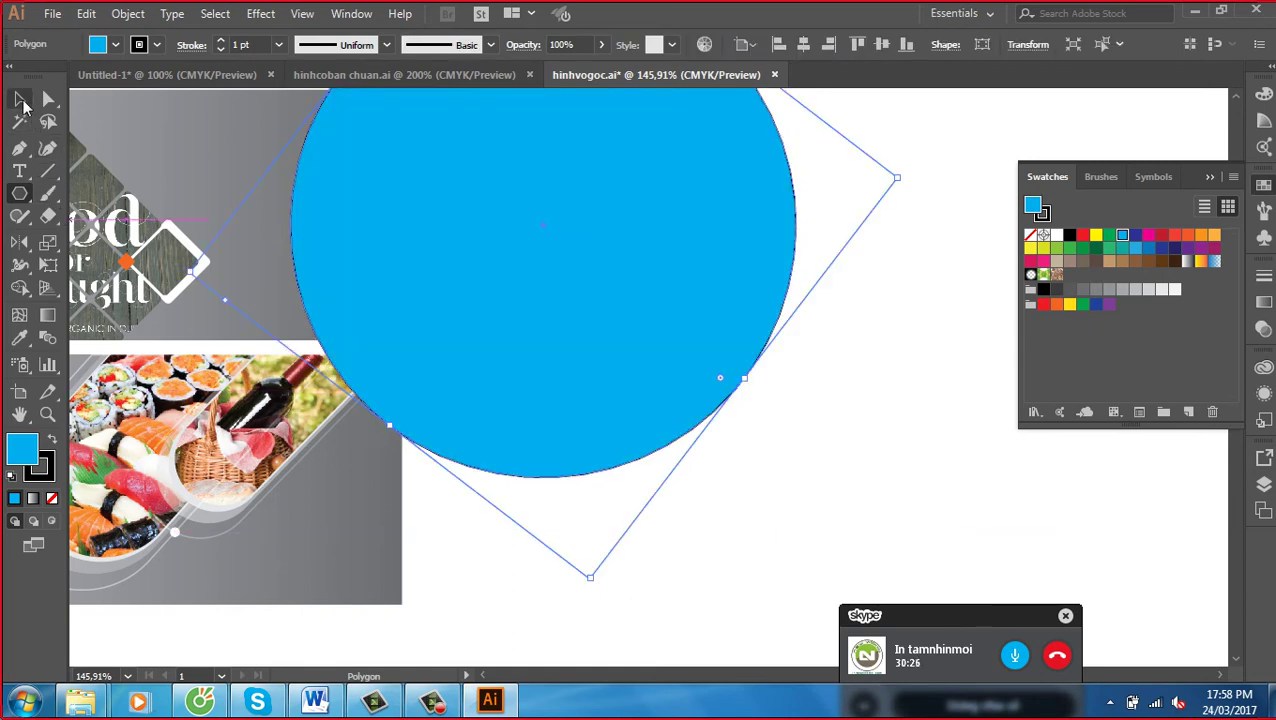
{"action": "left_click", "coordinate": [22, 103]}
{"action": "left_click_drag", "start_coordinate": [645, 328], "coordinate": [749, 379]}
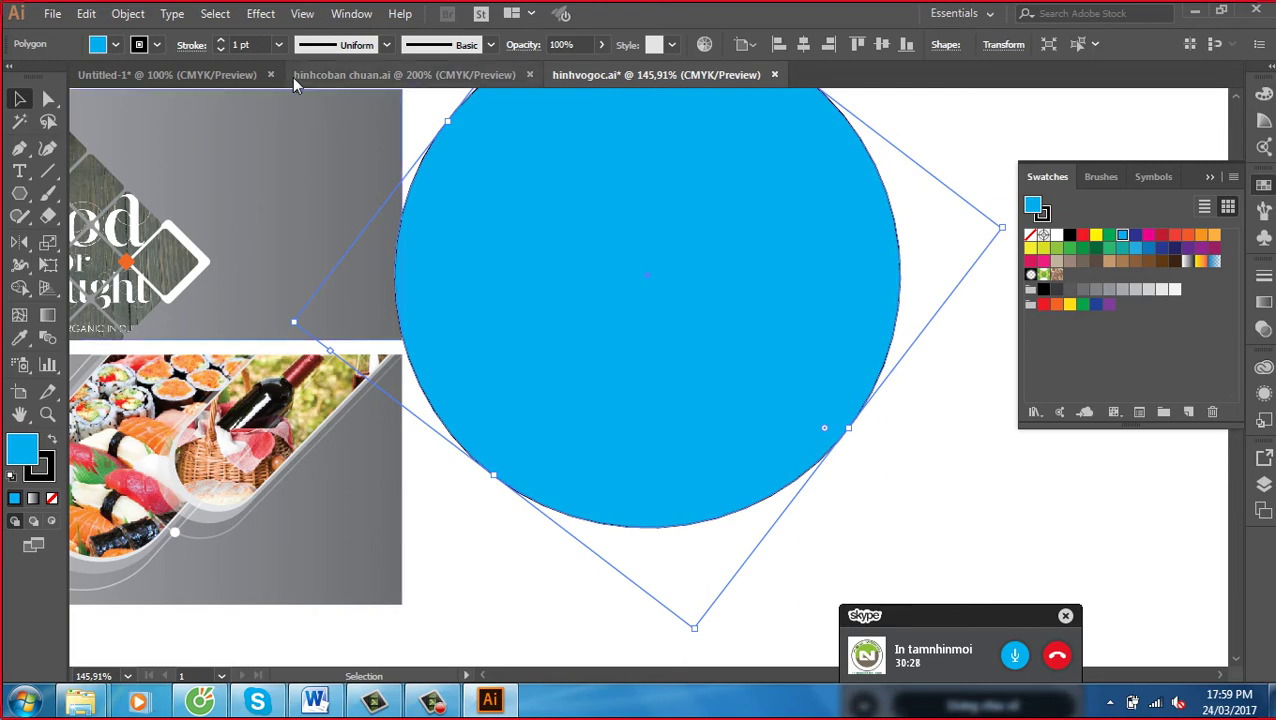
{"action": "left_click", "coordinate": [260, 13]}
{"action": "mouse_move", "coordinate": [318, 166]}
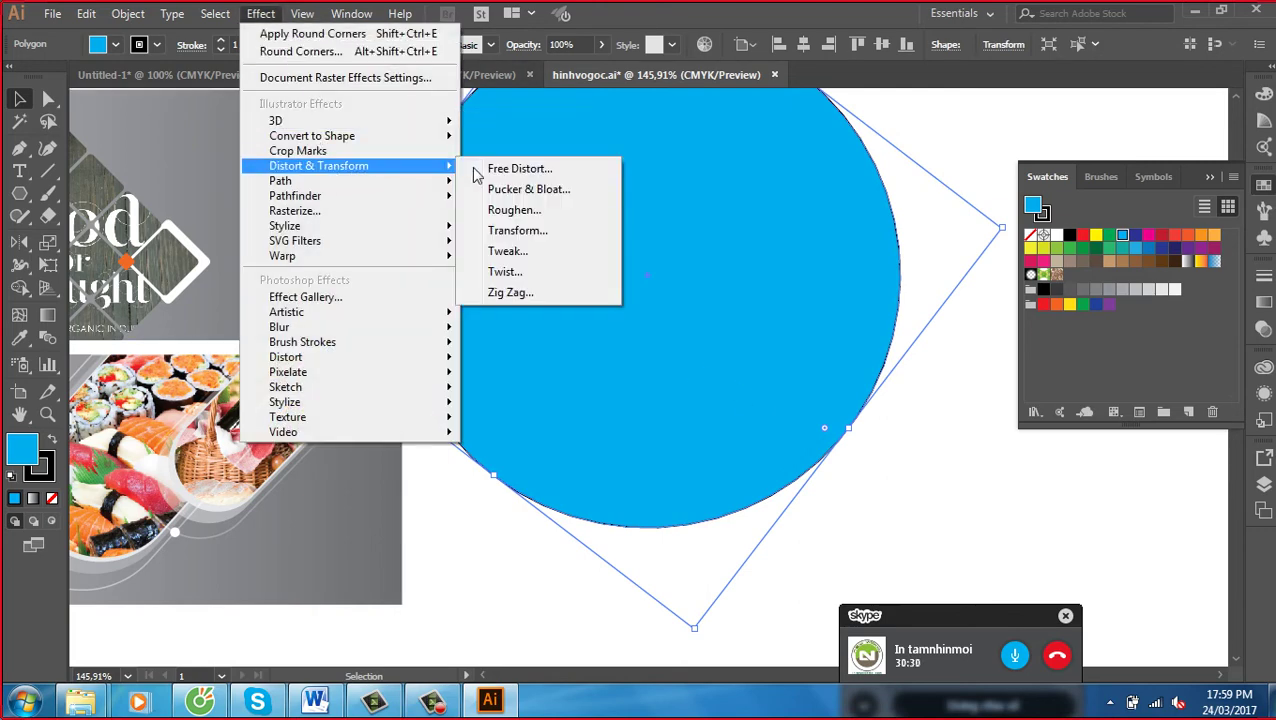
Apply a Pucker & Bloat bloat effect to give the circle a scalloped edge
{"action": "left_click", "coordinate": [578, 189]}
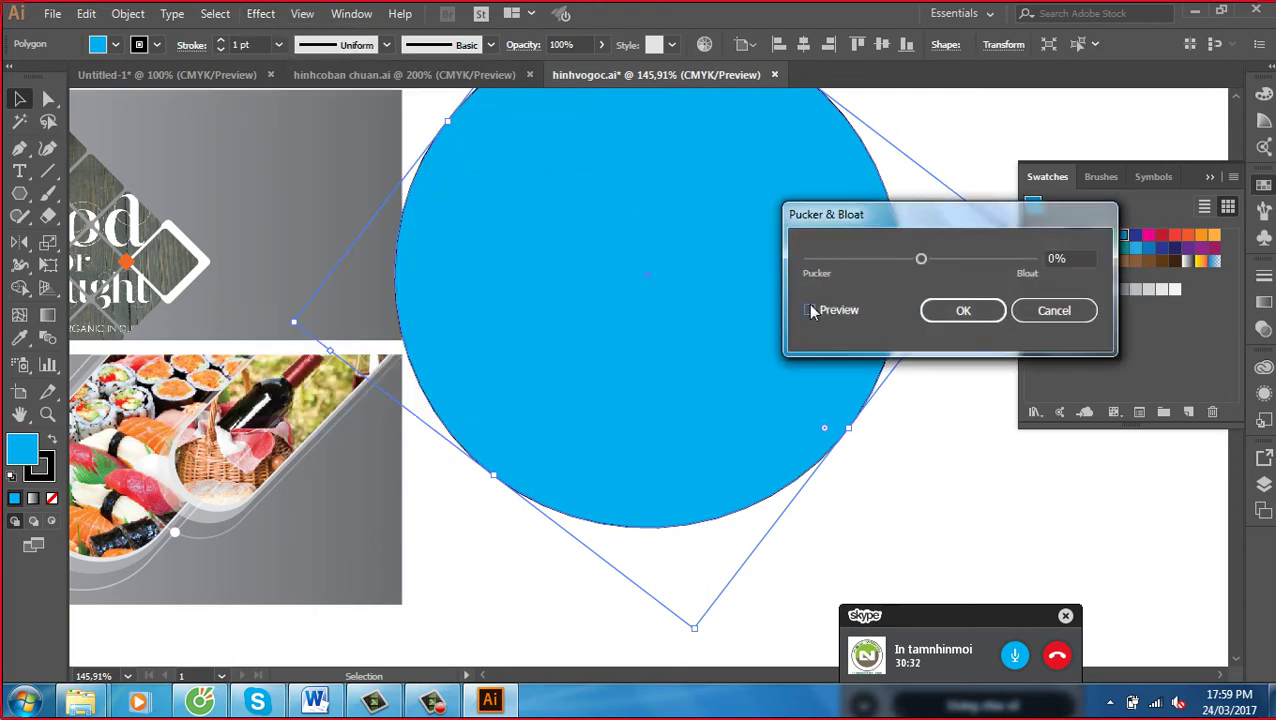
{"action": "left_click_drag", "start_coordinate": [922, 260], "coordinate": [928, 259]}
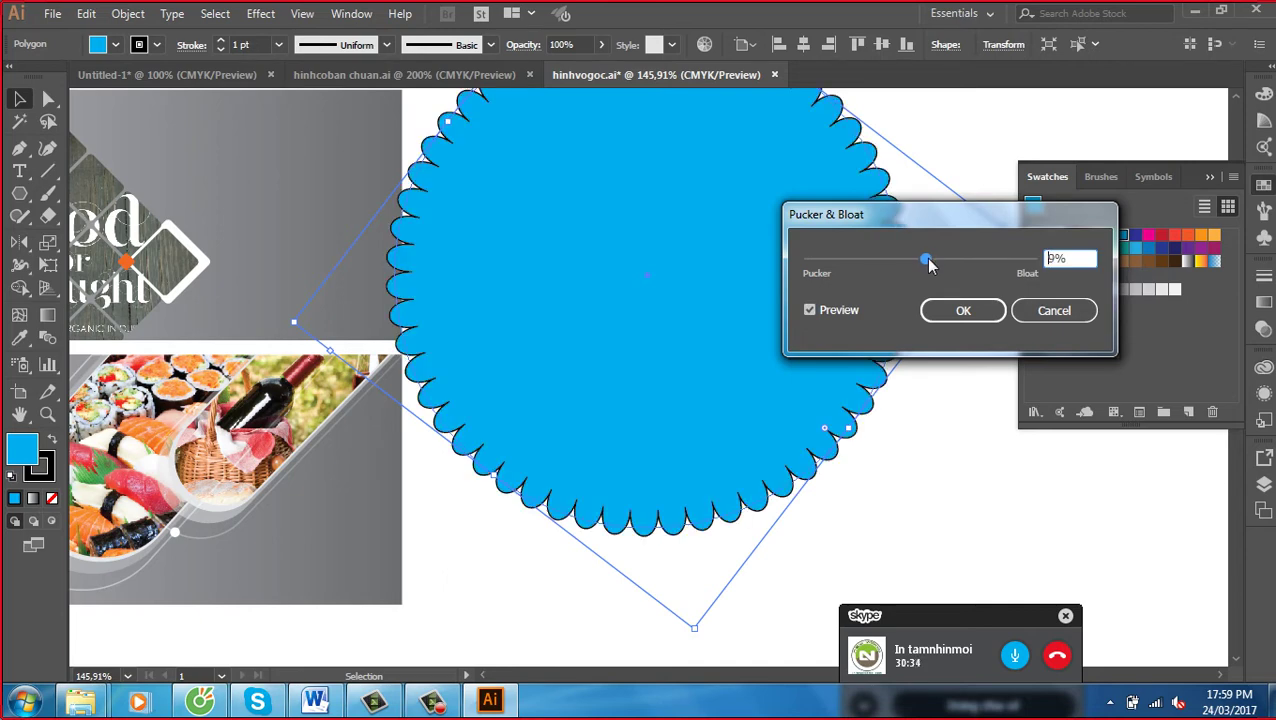
{"action": "left_click", "coordinate": [955, 312]}
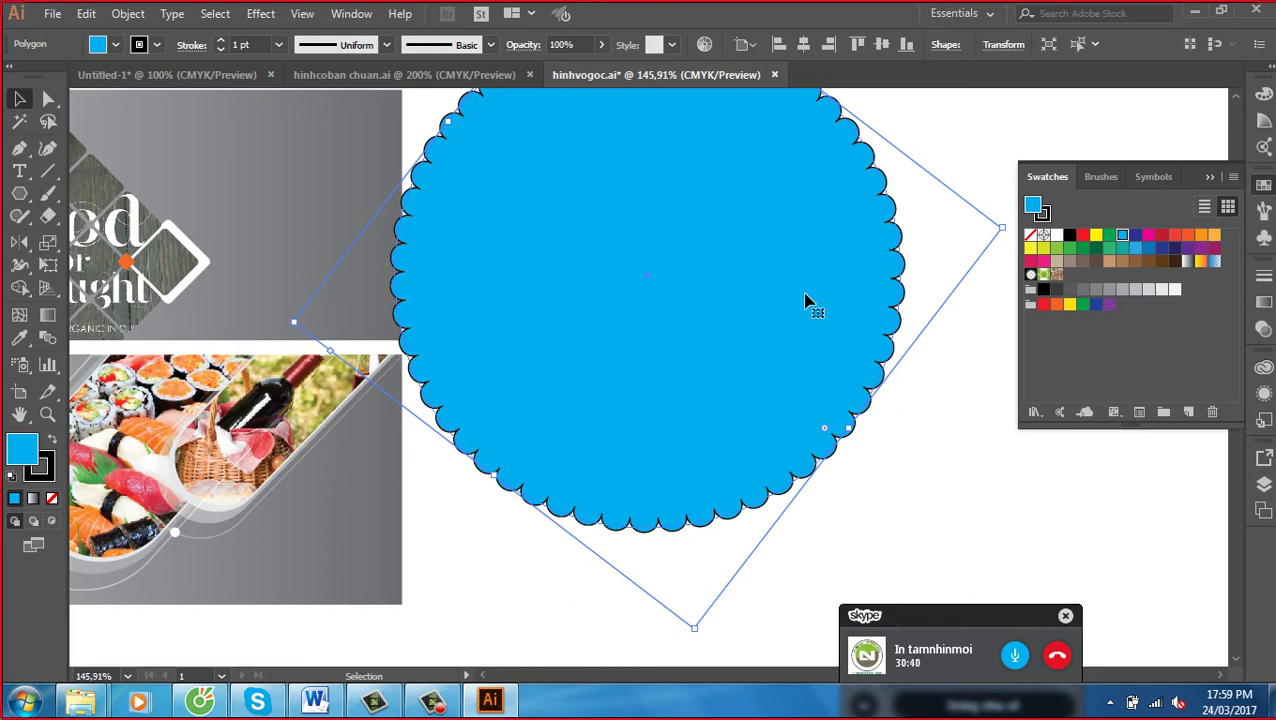
Flatten the scalloped shape's transparency using the Medium Resolution preset
{"action": "left_click", "coordinate": [128, 14]}
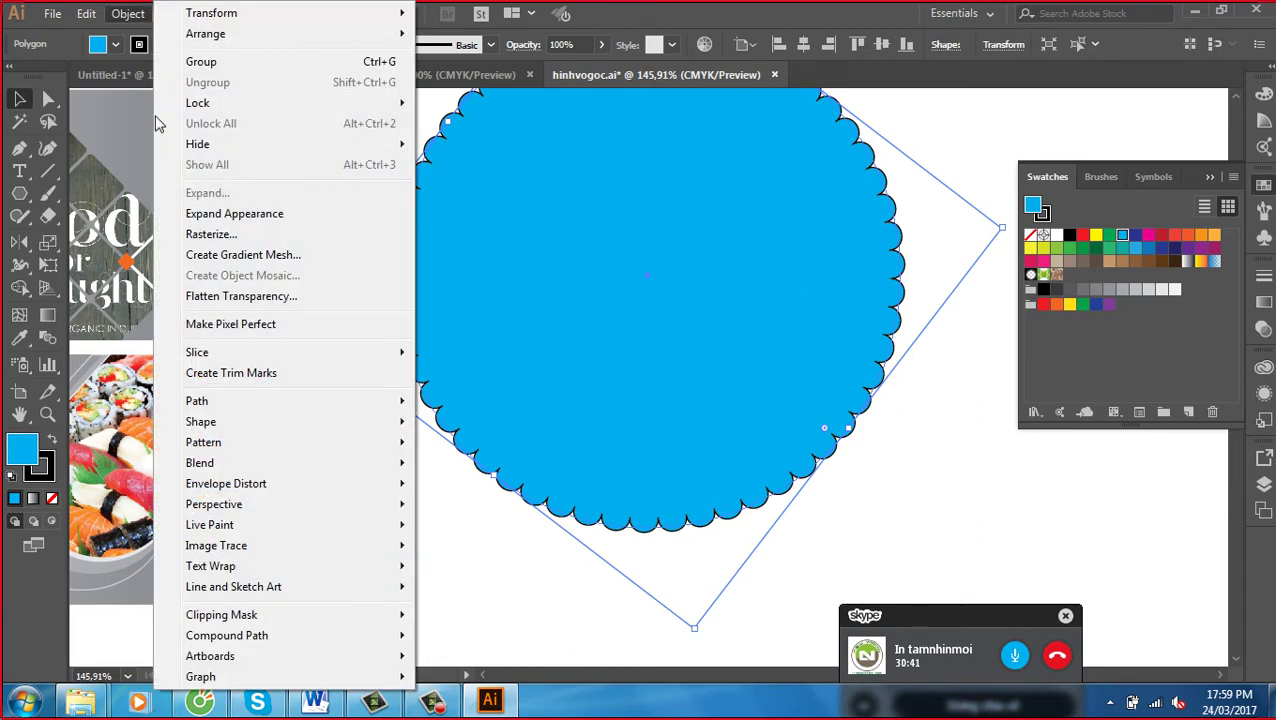
{"action": "left_click", "coordinate": [197, 298]}
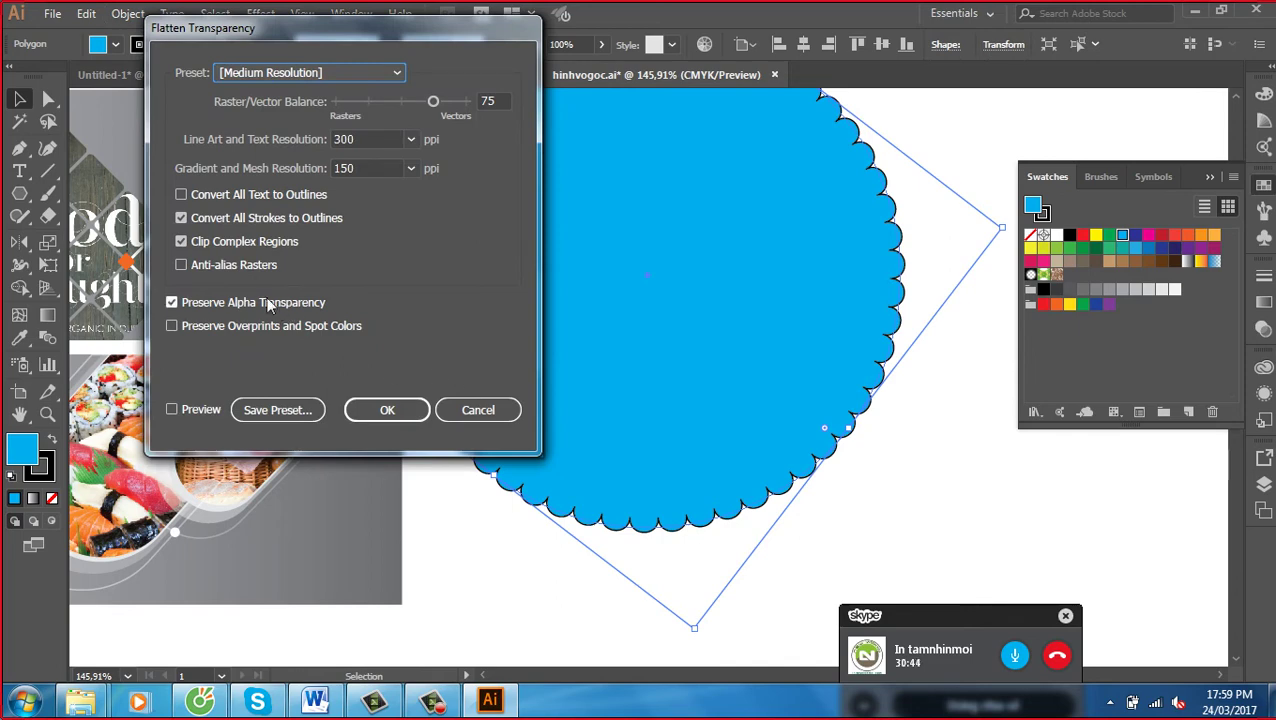
{"action": "left_click", "coordinate": [388, 411]}
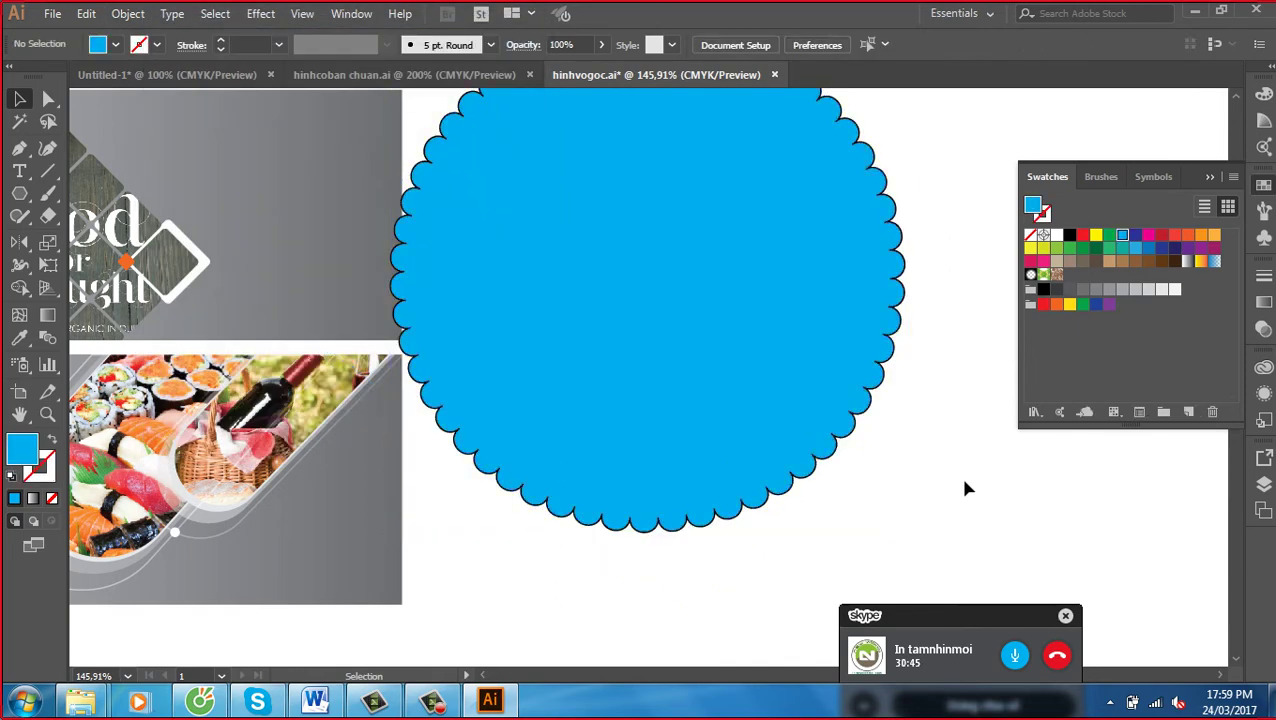
Ungroup the flattened shape and pull its scalloped outline away from the fill
{"action": "right_click", "coordinate": [827, 393]}
{"action": "left_click", "coordinate": [900, 483]}
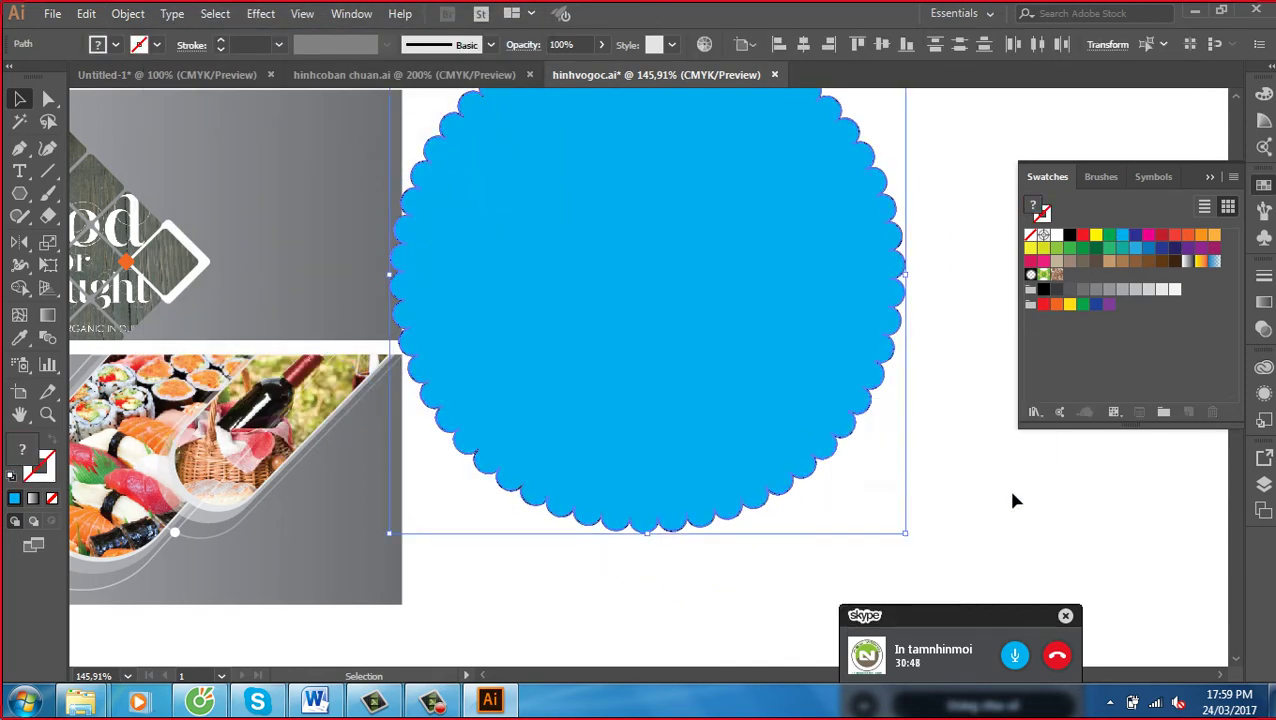
{"action": "left_click", "coordinate": [1007, 485]}
{"action": "left_click_drag", "start_coordinate": [851, 443], "coordinate": [907, 479]}
{"action": "left_click", "coordinate": [907, 479]}
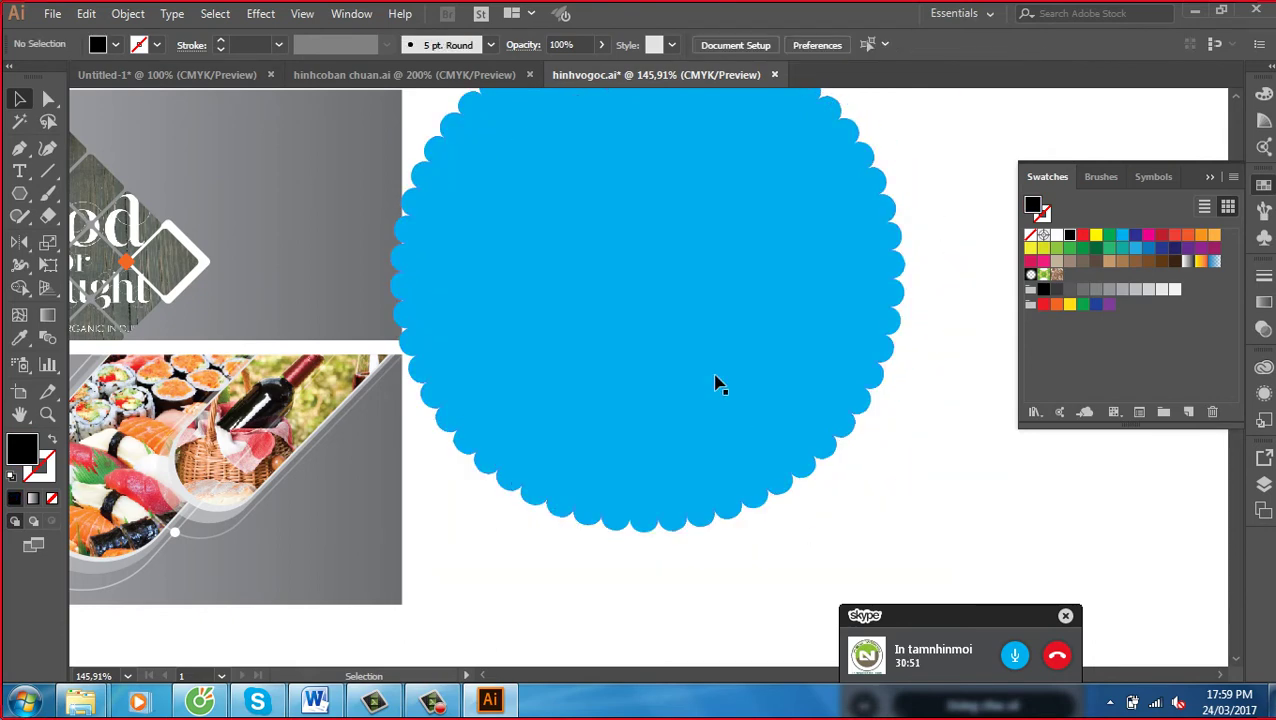
Resize and move the scalloped blue circle over the grey banner's left edge
{"action": "mouse_move", "coordinate": [570, 293]}
{"action": "left_mouse_down"}
{"action": "mouse_move", "coordinate": [668, 337]}
{"action": "mouse_move", "coordinate": [930, 372]}
{"action": "mouse_move", "coordinate": [880, 370]}
{"action": "left_mouse_up"}
{"action": "key", "text": "ctrl+minus"}
{"action": "key", "text": "ctrl+minus"}
{"action": "left_click", "coordinate": [698, 444]}
{"action": "left_click_drag", "start_coordinate": [766, 262], "coordinate": [712, 313]}
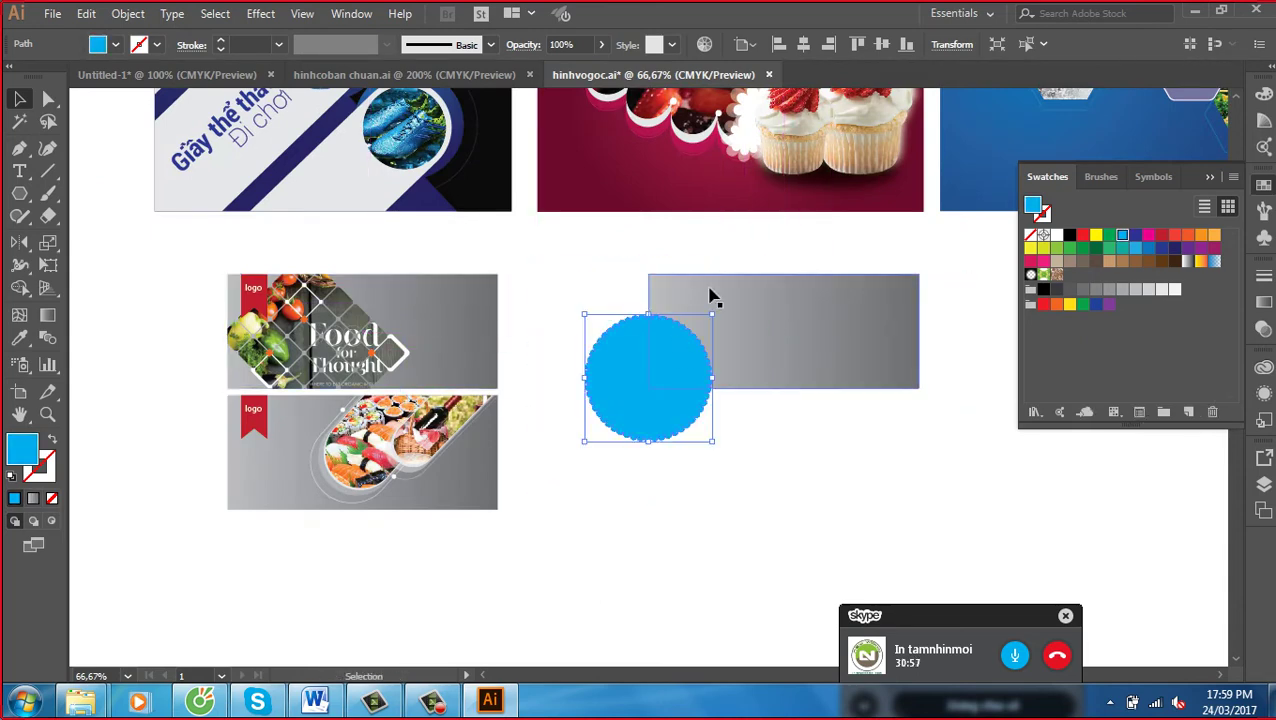
{"action": "left_click_drag", "start_coordinate": [650, 373], "coordinate": [672, 321]}
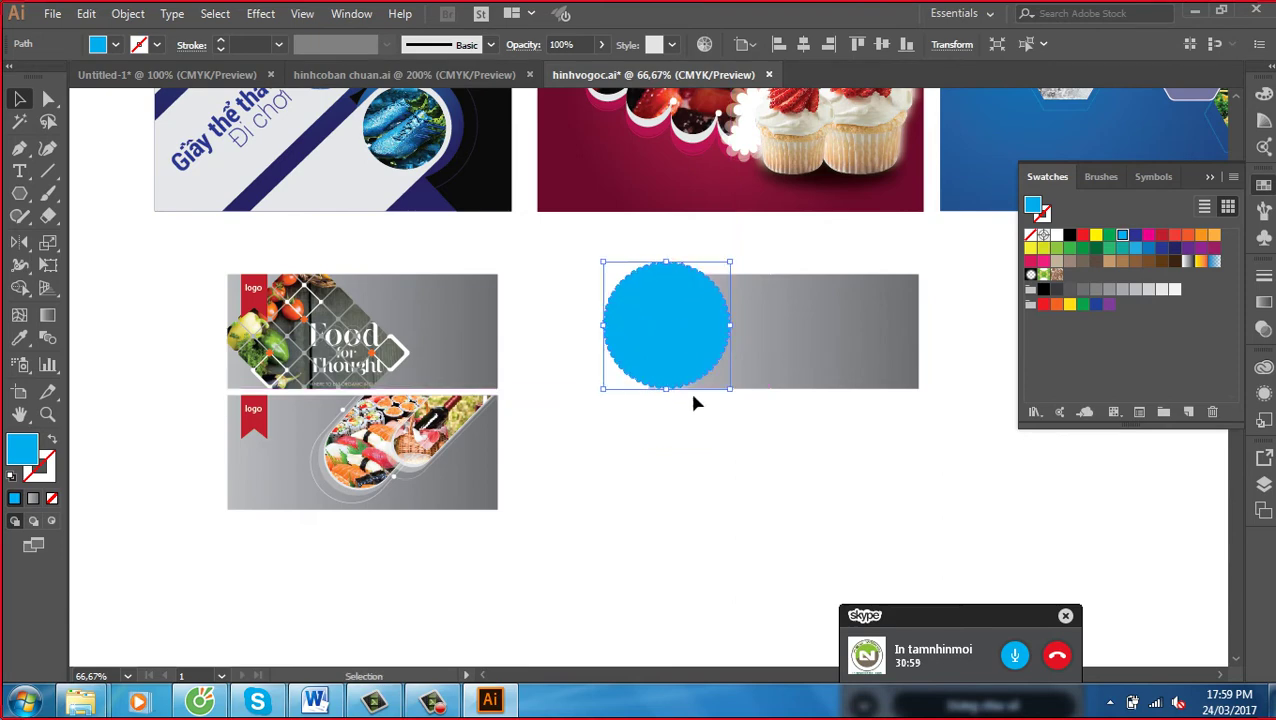
{"action": "left_click_drag", "start_coordinate": [733, 396], "coordinate": [673, 349]}
{"action": "left_click", "coordinate": [704, 448]}
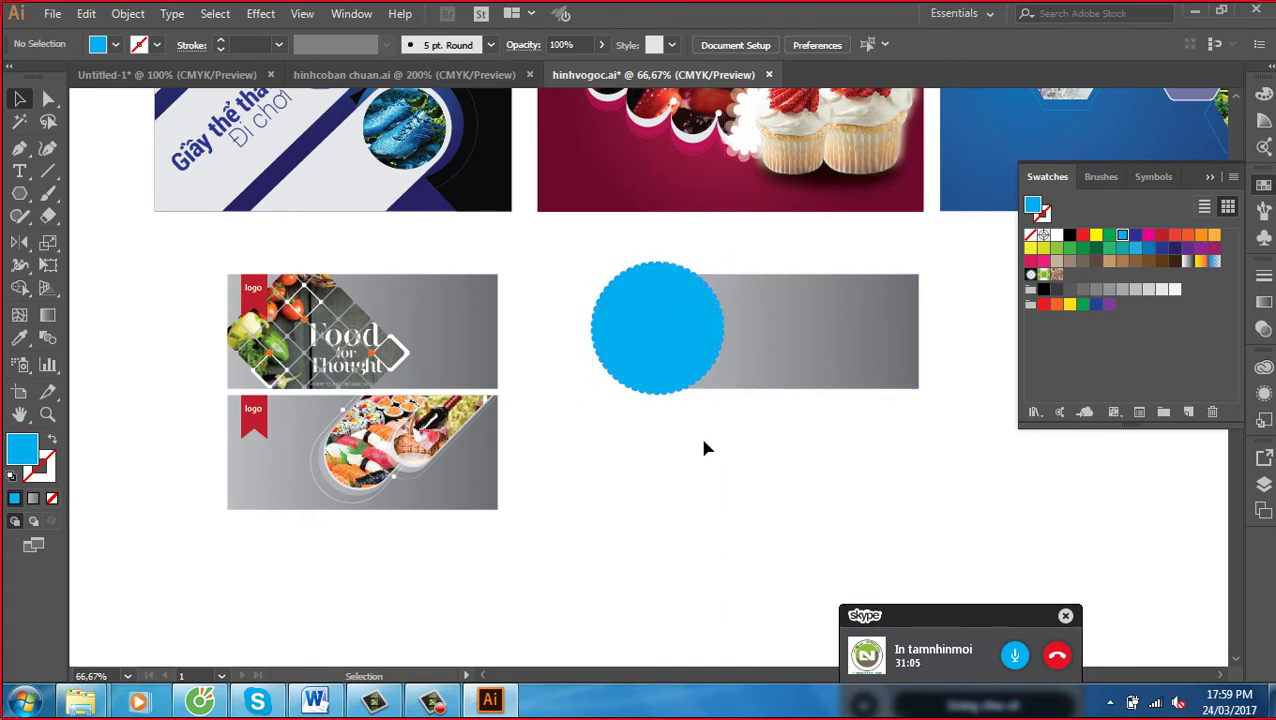
Intersect the scalloped circle with the grey gradient banner using Pathfinder
{"action": "left_click", "coordinate": [798, 372]}
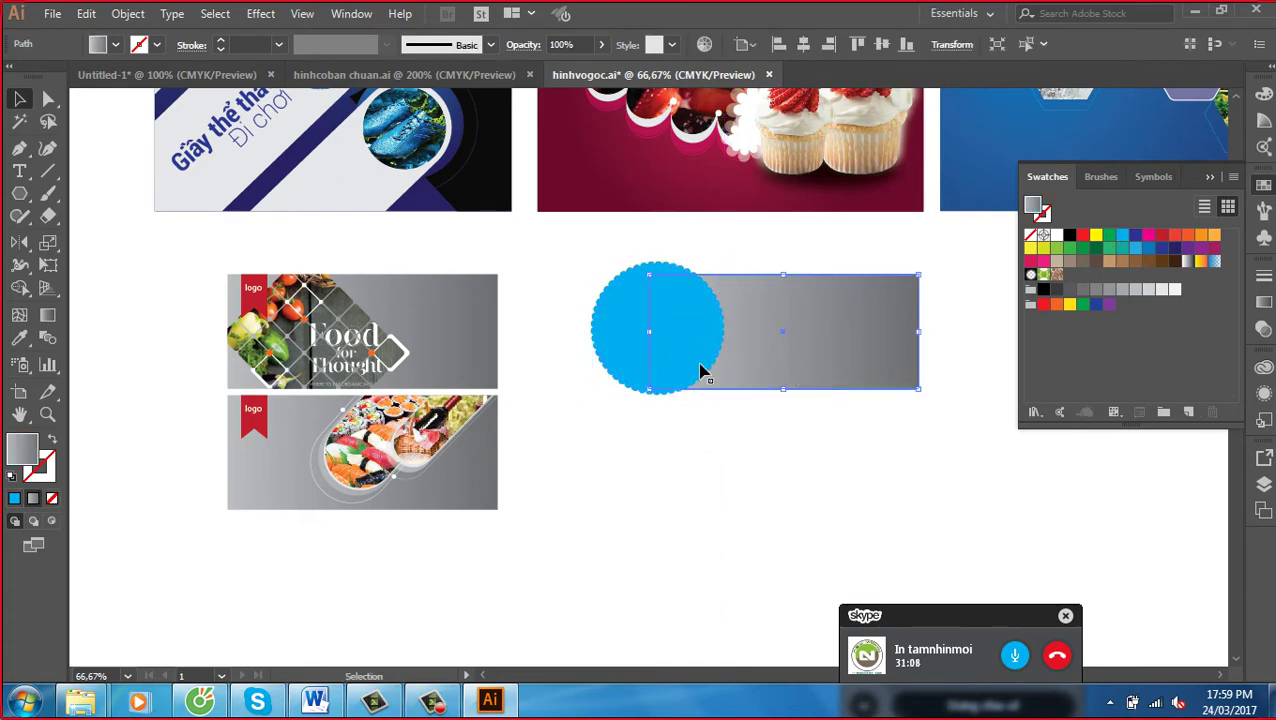
{"action": "left_click", "coordinate": [630, 343], "text": "shift"}
{"action": "key", "text": "shift+F7"}
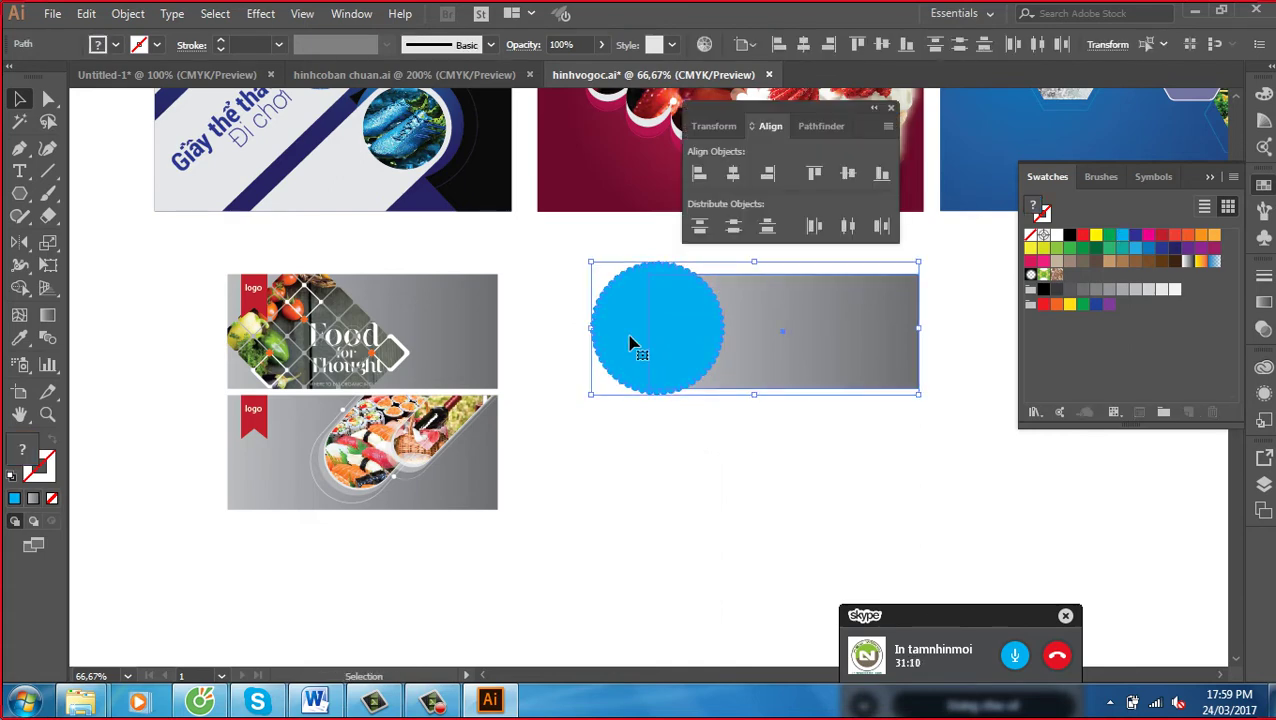
{"action": "left_click", "coordinate": [816, 127]}
{"action": "left_click", "coordinate": [769, 173]}
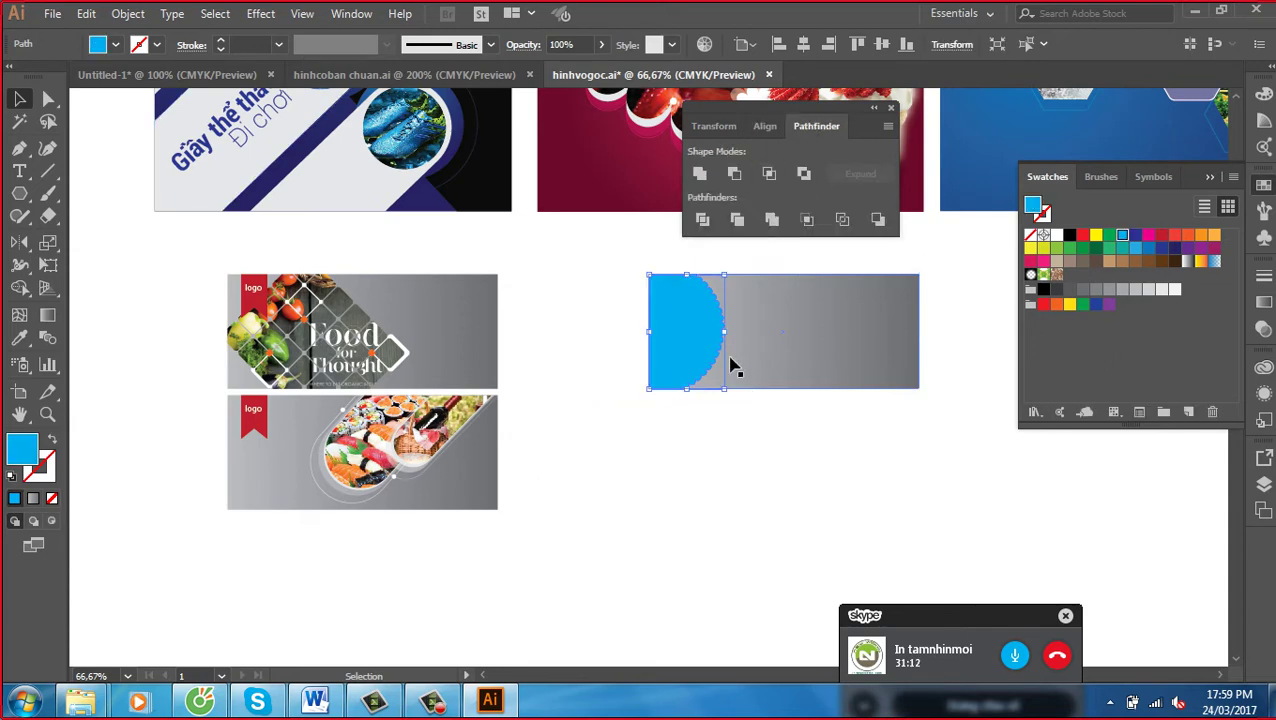
{"action": "left_click", "coordinate": [755, 475]}
Zoom in and fill the trimmed scalloped shape with white
{"action": "key", "text": "z"}
{"action": "left_click_drag", "start_coordinate": [602, 232], "coordinate": [922, 440]}
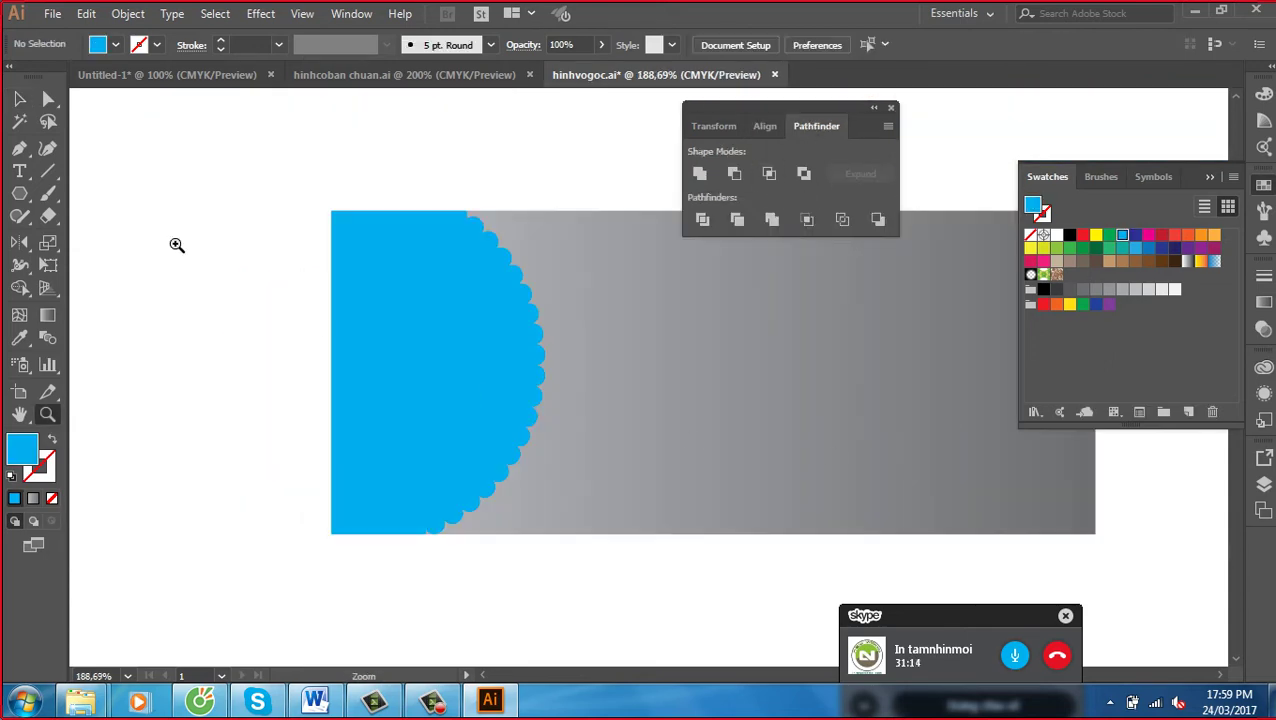
{"action": "left_click", "coordinate": [19, 98]}
{"action": "left_click", "coordinate": [399, 319]}
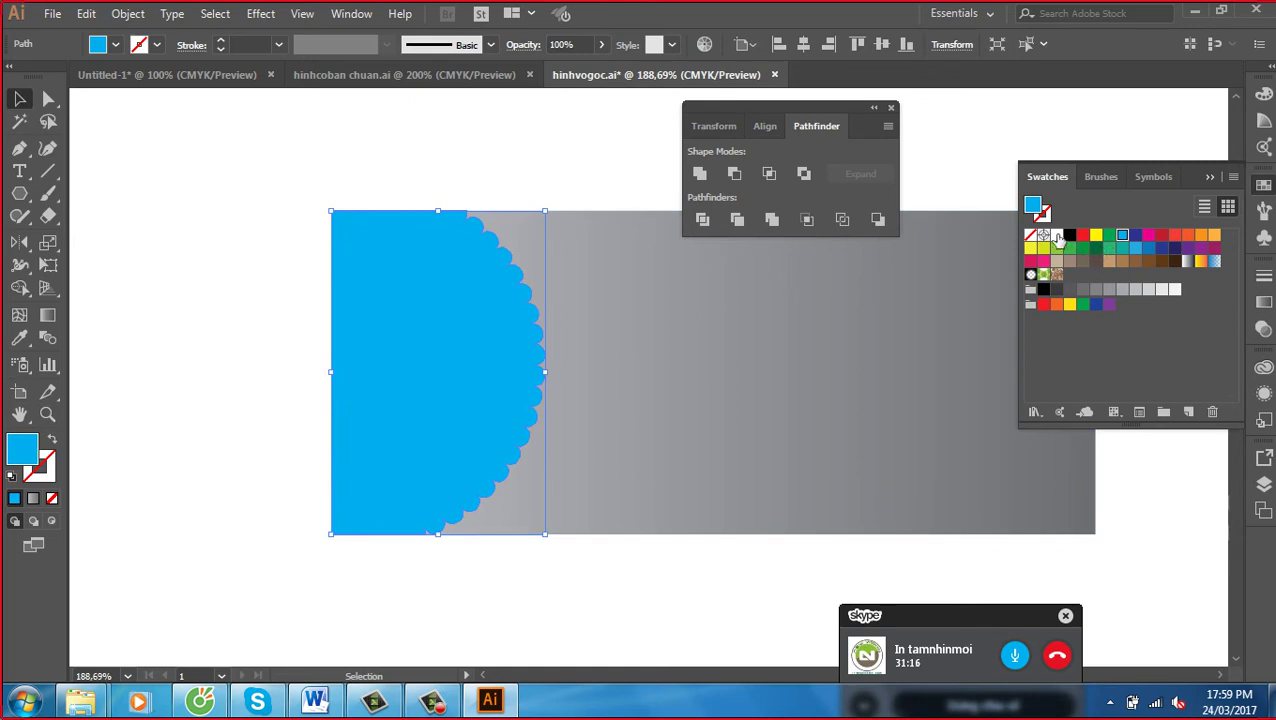
{"action": "left_click", "coordinate": [1057, 234]}
{"action": "left_click", "coordinate": [505, 140]}
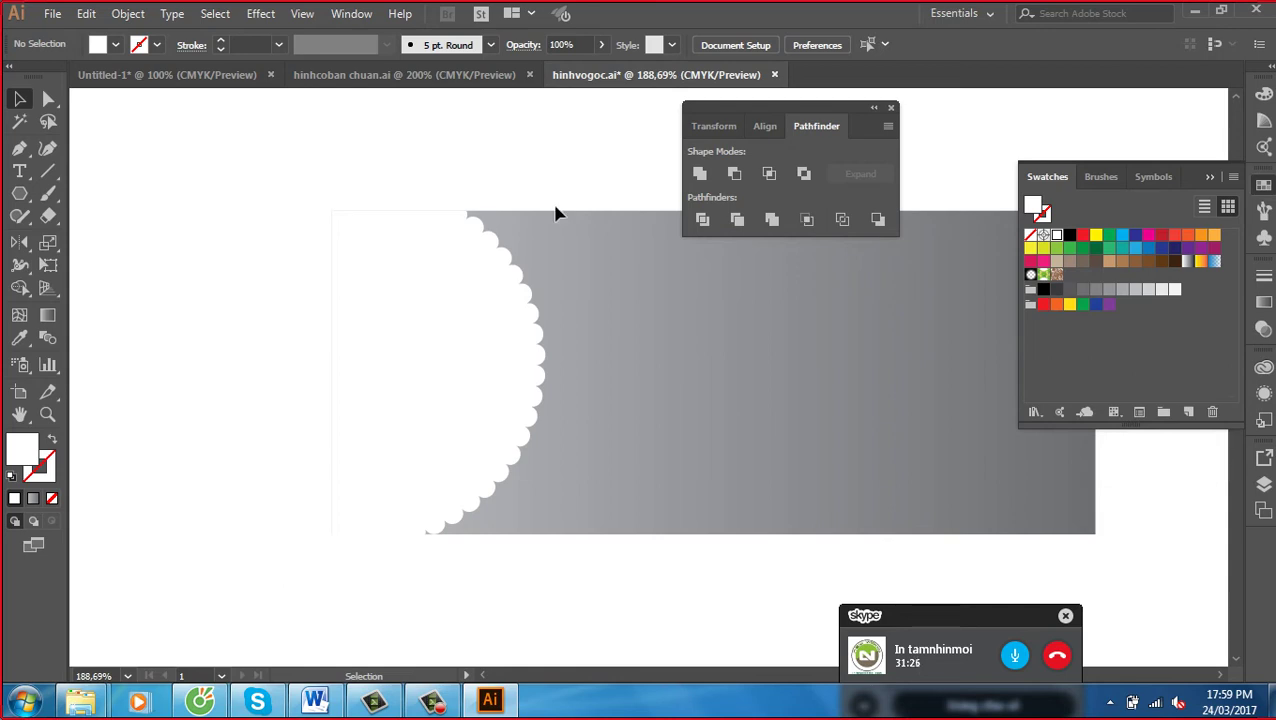
Switch to hinhcoban chuan.ai and zoom in on the sonmoi banner
{"action": "left_click", "coordinate": [425, 78]}
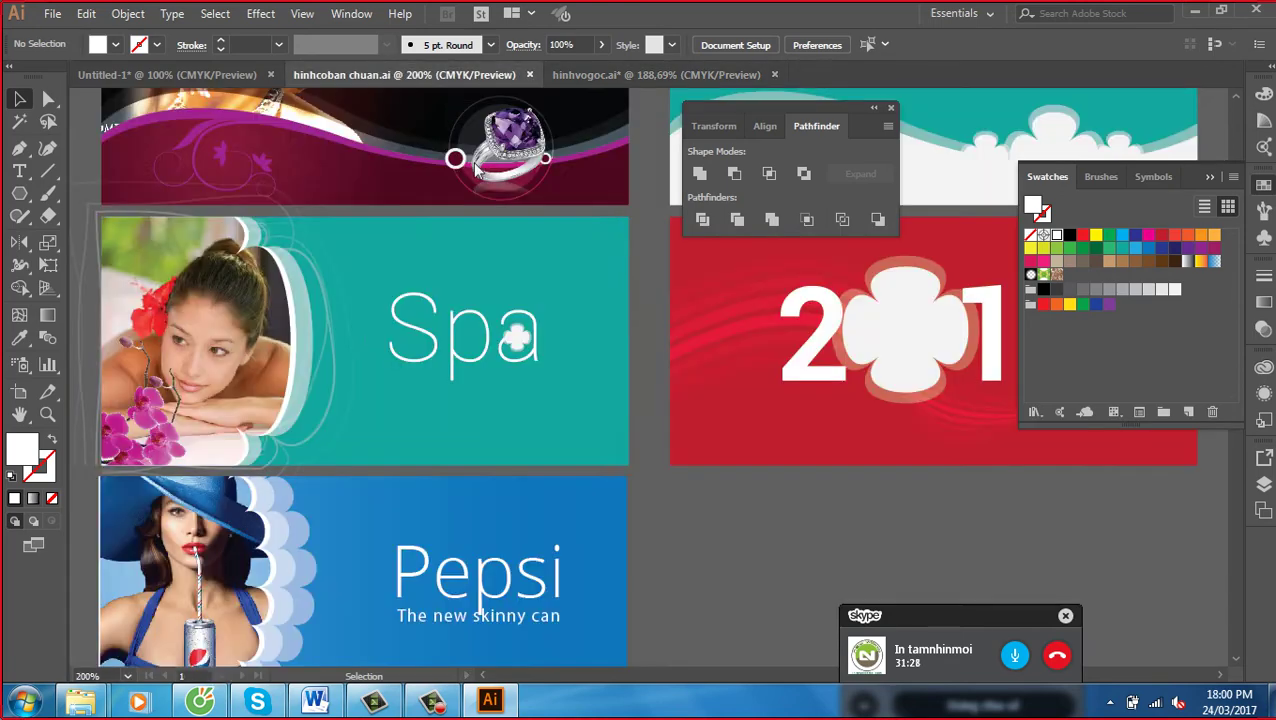
{"action": "key", "text": "ctrl+minus"}
{"action": "key", "text": "ctrl+minus"}
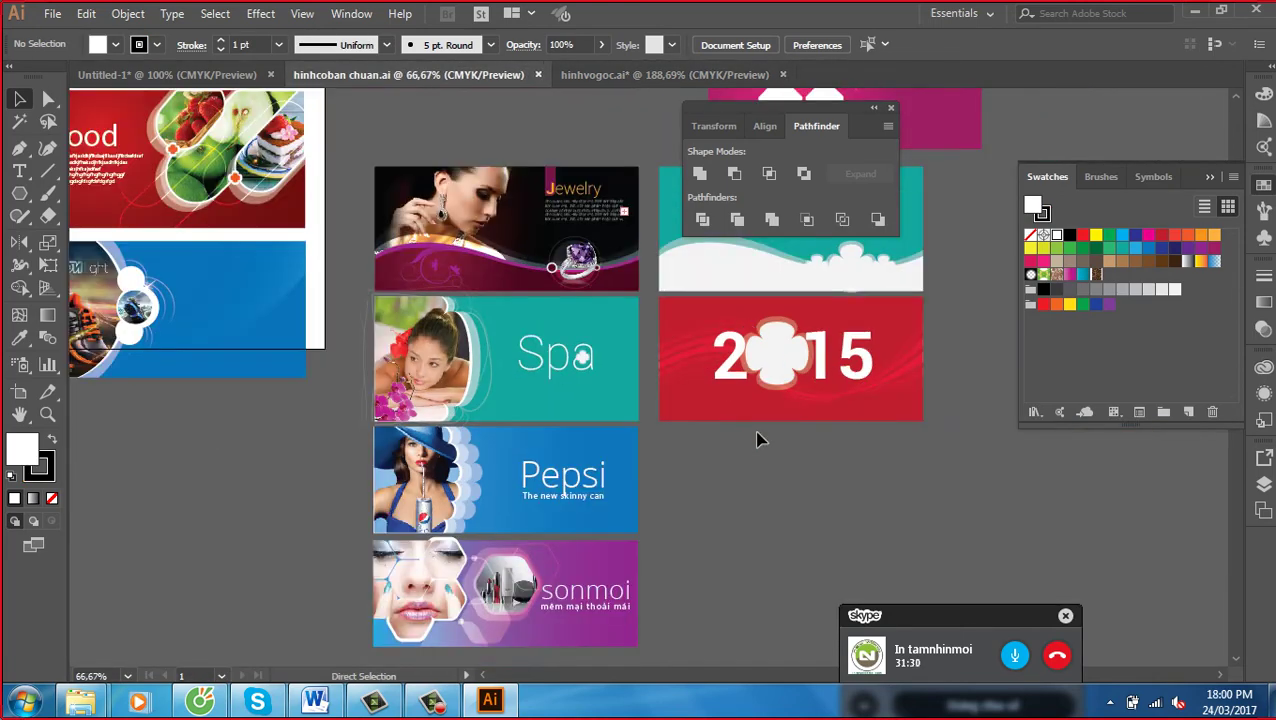
{"action": "key", "text": "ctrl+minus"}
{"action": "left_click_drag", "start_coordinate": [445, 384], "coordinate": [580, 399]}
{"action": "scroll", "coordinate": [580, 399], "scroll_direction": "down", "scroll_amount": 2}
{"action": "key", "text": "z"}
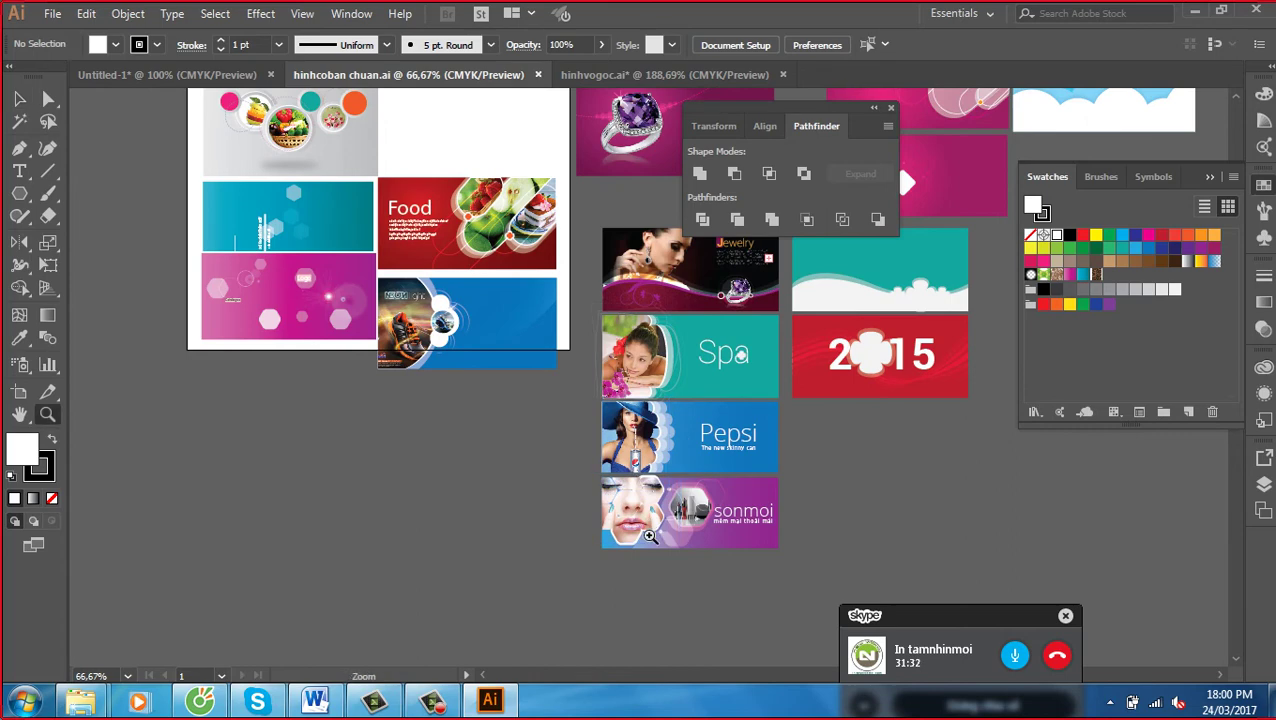
{"action": "left_click_drag", "start_coordinate": [616, 485], "coordinate": [802, 590]}
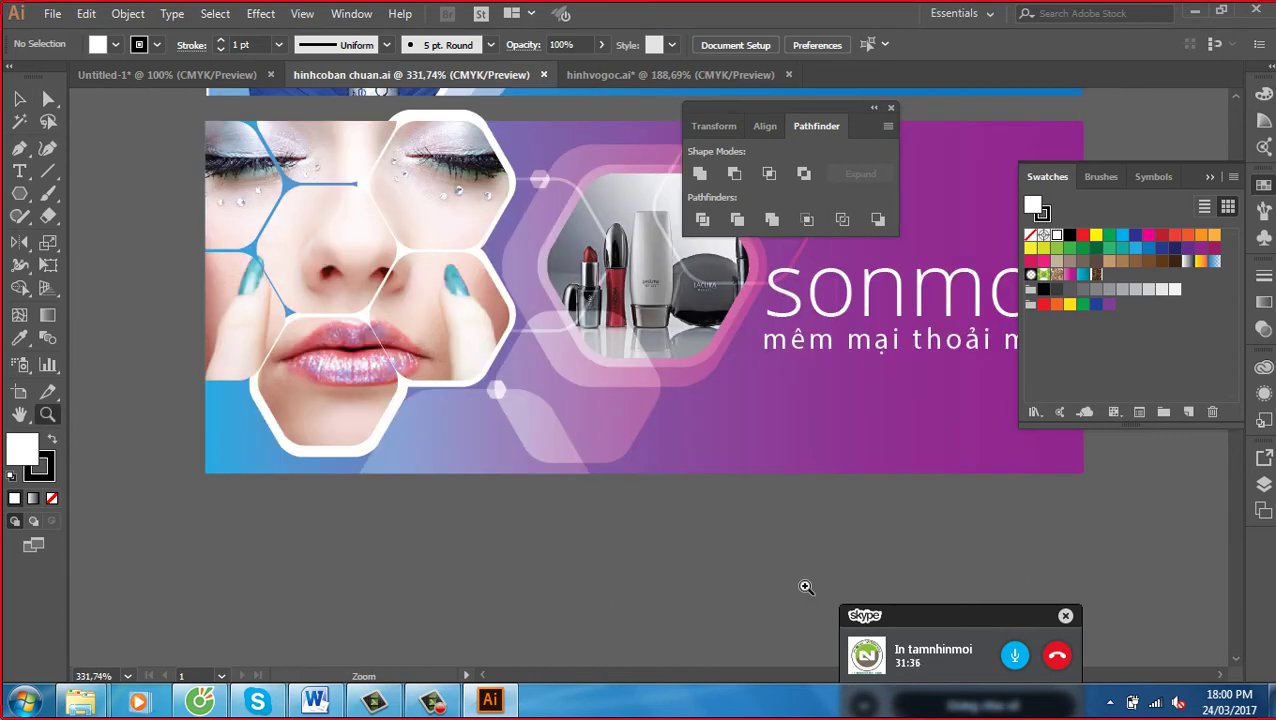
Draw a six-sided polygon below the sonmoi banner
{"action": "left_click", "coordinate": [19, 193]}
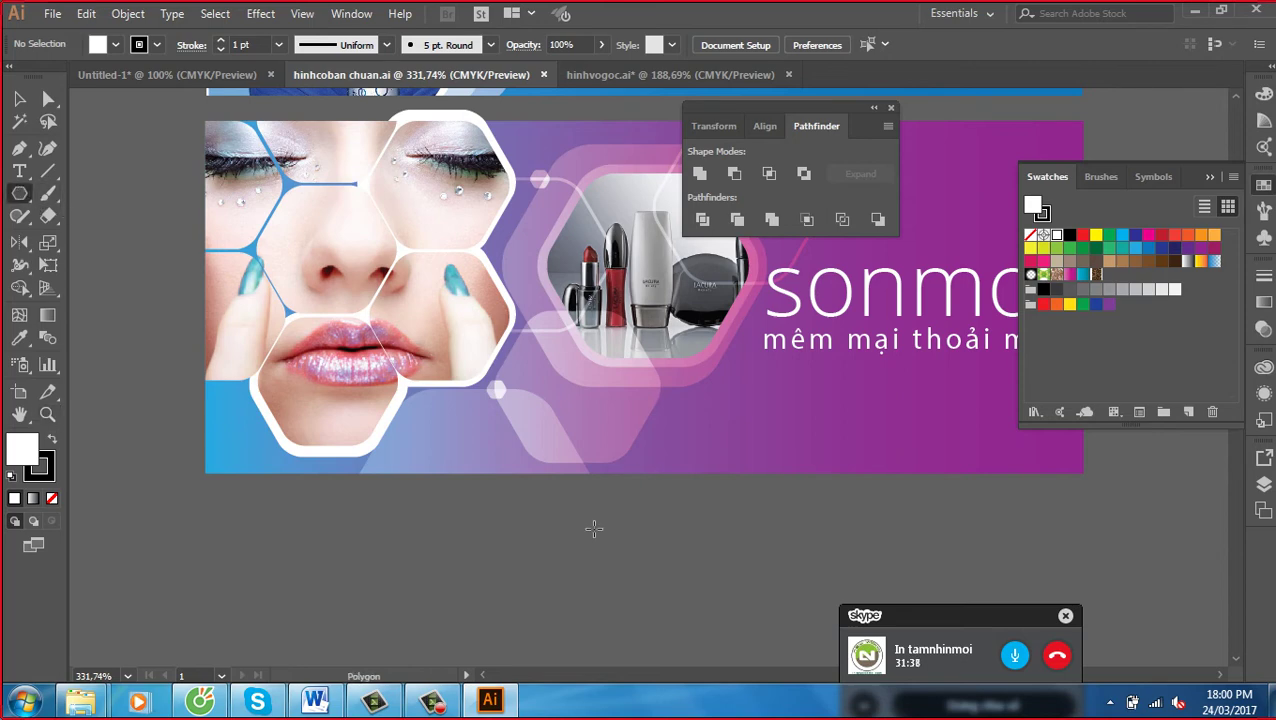
{"action": "left_click_drag", "start_coordinate": [594, 529], "coordinate": [550, 319]}
{"action": "mouse_move", "coordinate": [422, 386]}
{"action": "left_mouse_down"}
{"action": "mouse_move", "coordinate": [503, 430]}
{"action": "mouse_move", "coordinate": [510, 387]}
{"action": "left_mouse_up"}
{"action": "key", "text": "Down"}
{"action": "key", "text": "Down"}
{"action": "key", "text": "Down"}
{"action": "key", "text": "Up"}
{"action": "key", "text": "Up"}
{"action": "key", "text": "Up"}
{"action": "key", "text": "Up"}
{"action": "key", "text": "Down"}
{"action": "key", "text": "z"}
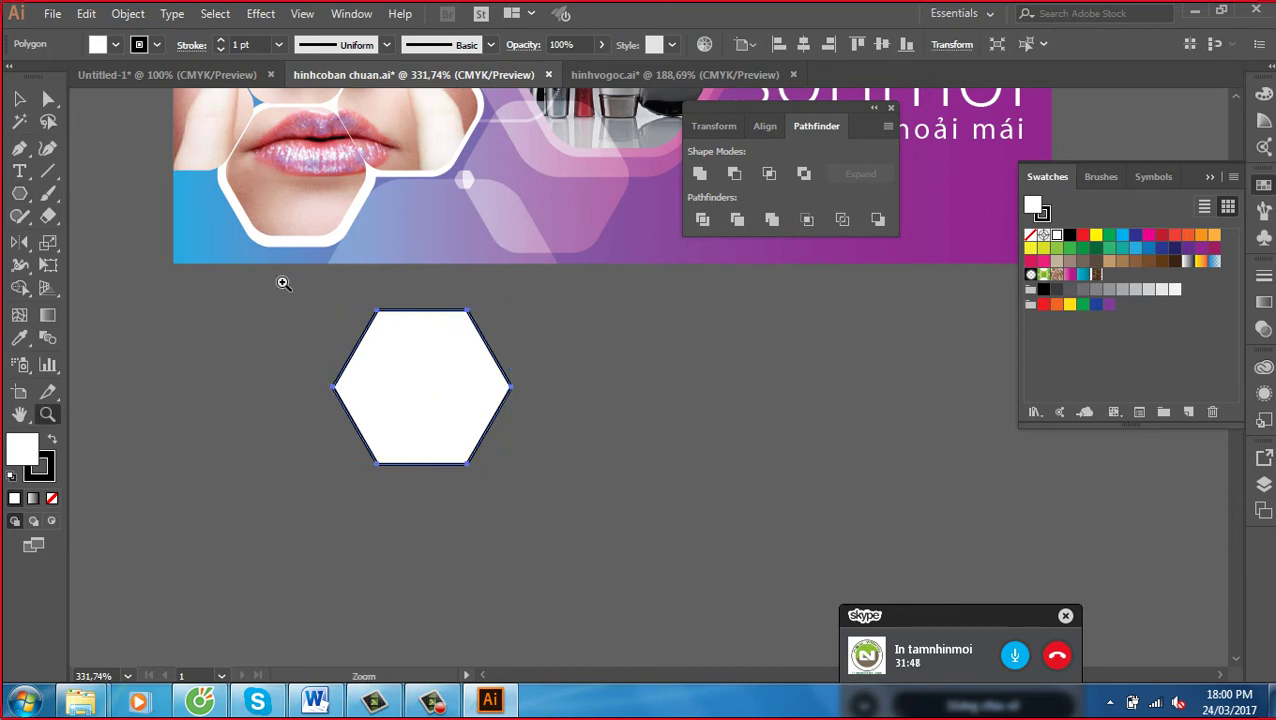
{"action": "left_click_drag", "start_coordinate": [284, 284], "coordinate": [718, 570]}
Round the hexagon's corners to 2.6 pt and set its stroke to None
{"action": "left_click", "coordinate": [50, 98]}
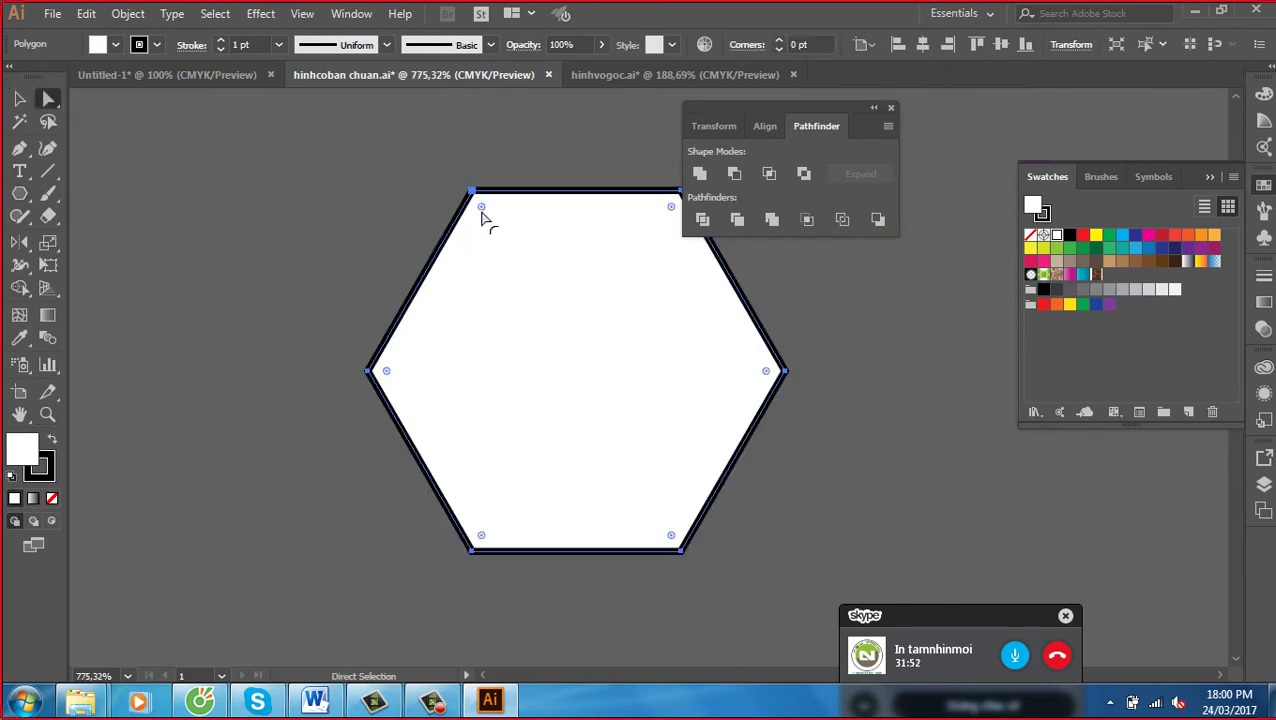
{"action": "left_click_drag", "start_coordinate": [481, 212], "coordinate": [486, 220]}
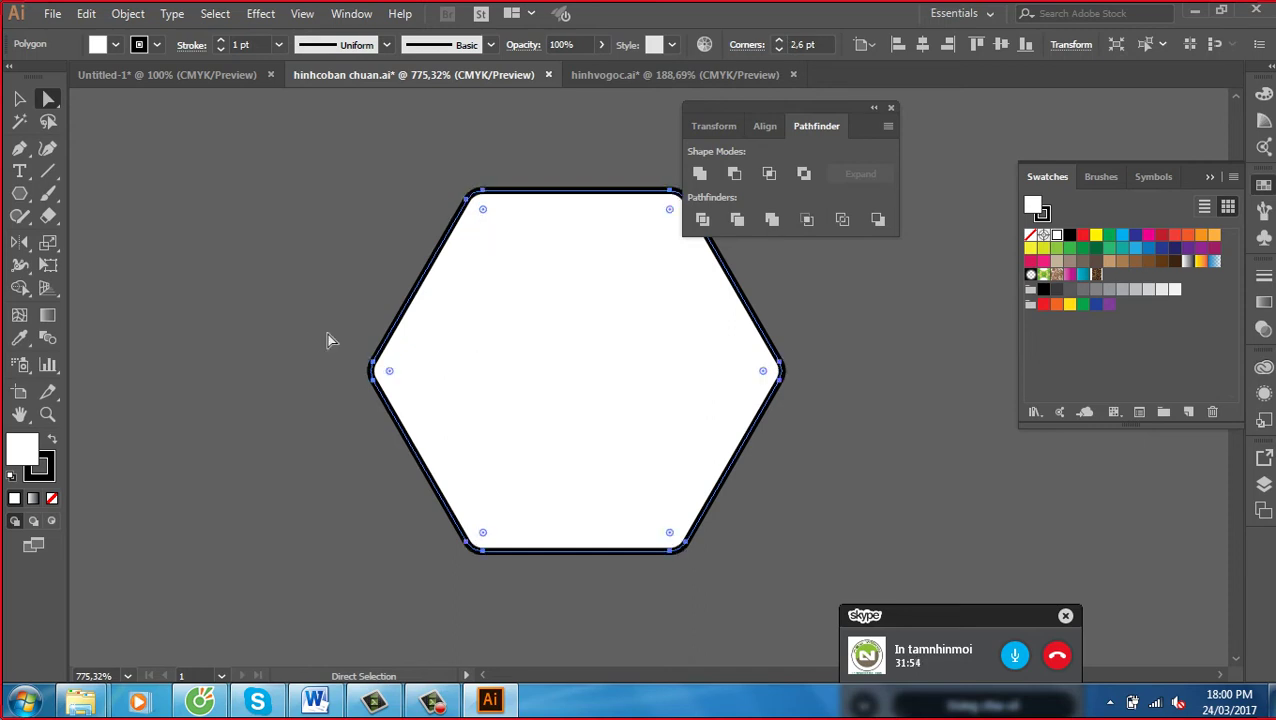
{"action": "left_click", "coordinate": [19, 98]}
{"action": "key", "text": "x"}
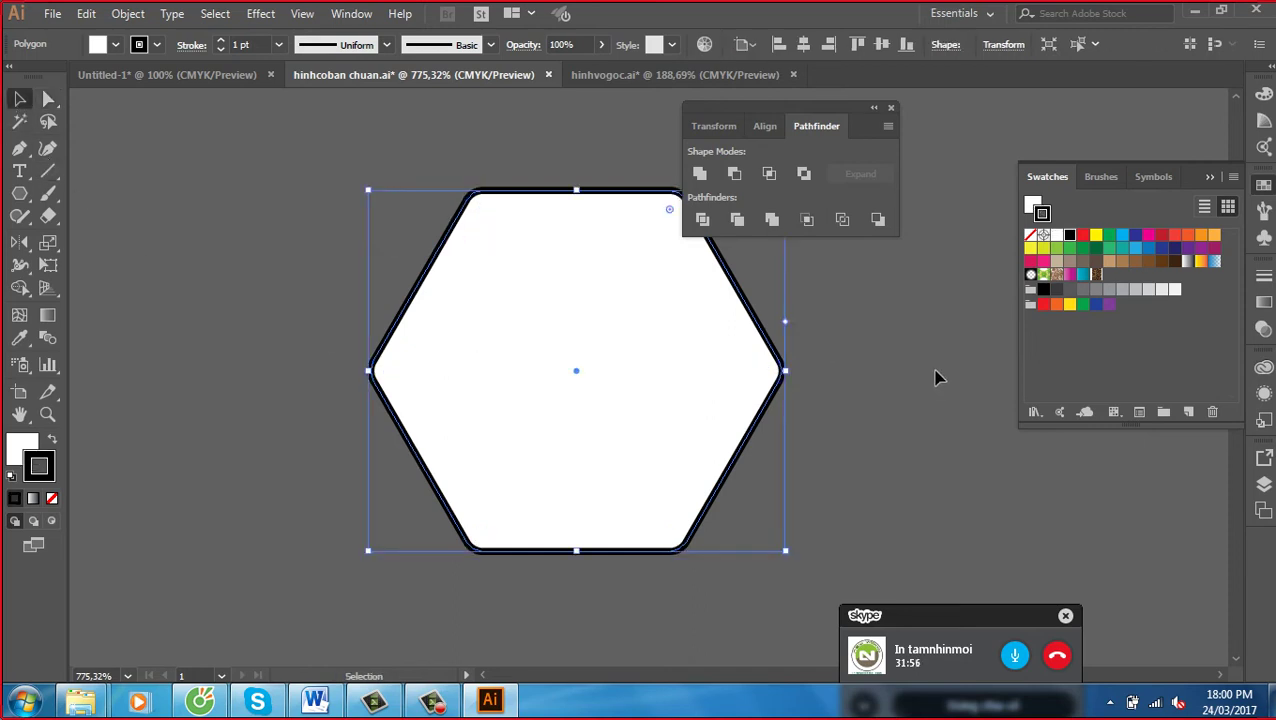
{"action": "key", "text": "slash"}
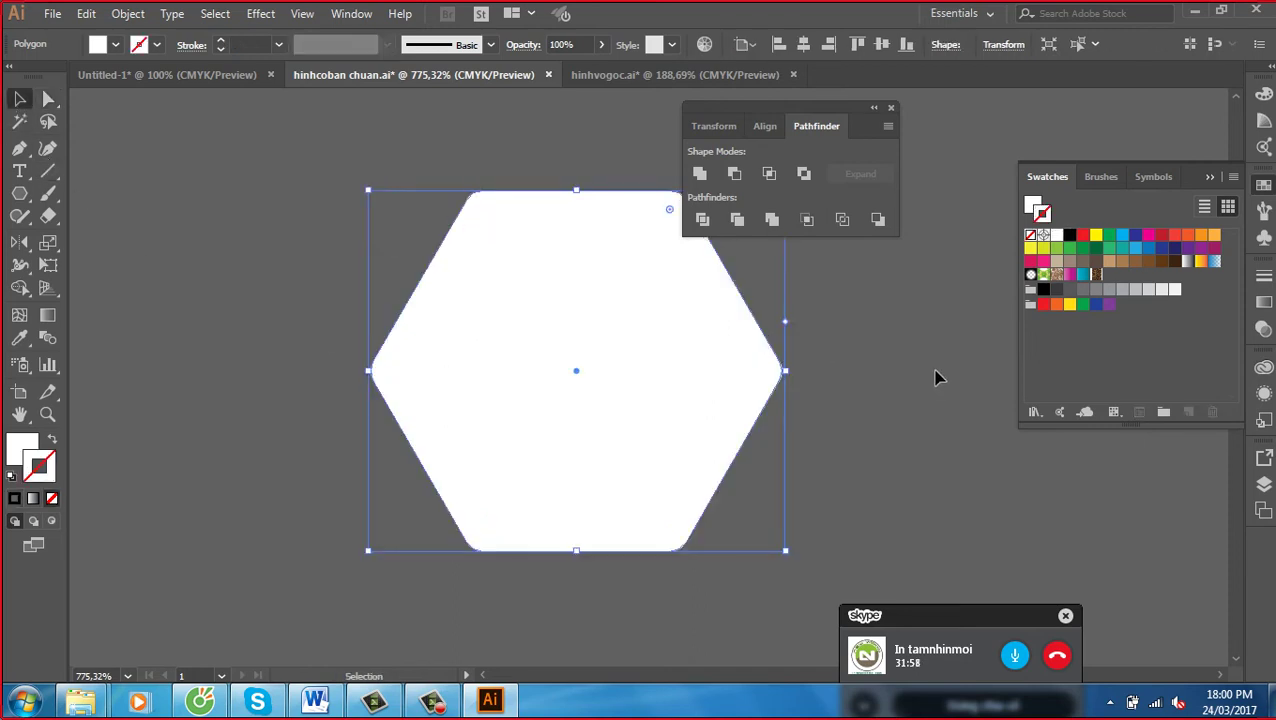
{"action": "left_click", "coordinate": [873, 390]}
Duplicate the white hexagon into a five-hexagon honeycomb cluster below the sonmoi banner
{"action": "left_click_drag", "start_coordinate": [871, 378], "coordinate": [656, 386]}
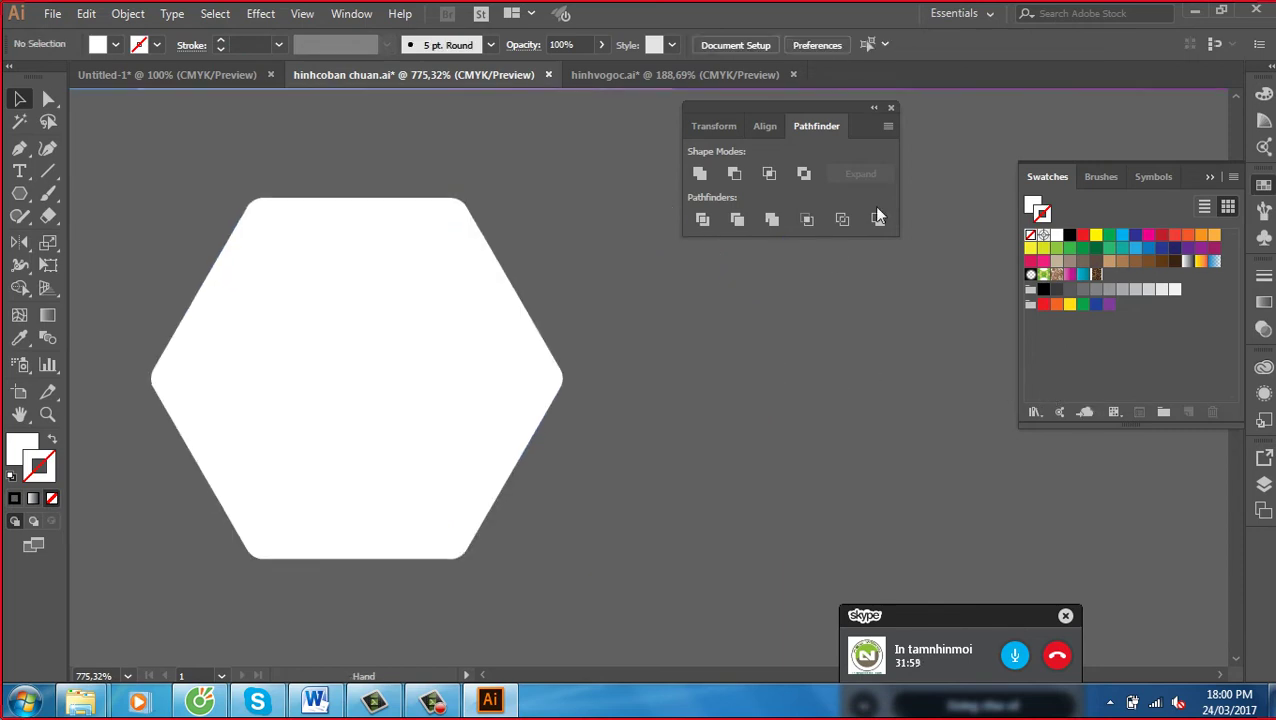
{"action": "left_click", "coordinate": [891, 107]}
{"action": "mouse_move", "coordinate": [389, 337]}
{"action": "left_mouse_down"}
{"action": "mouse_move", "coordinate": [718, 536]}
{"action": "mouse_move", "coordinate": [697, 179]}
{"action": "mouse_move", "coordinate": [683, 179]}
{"action": "left_mouse_up"}
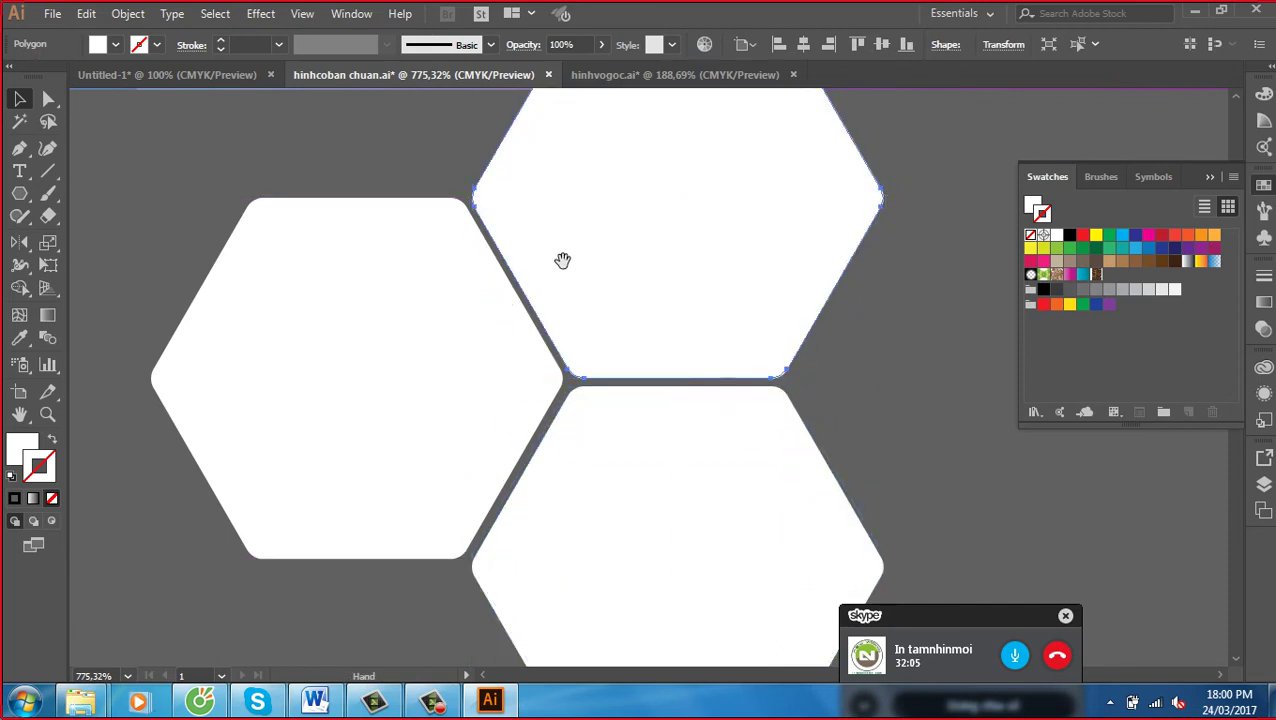
{"action": "mouse_move", "coordinate": [561, 259]}
{"action": "left_mouse_down"}
{"action": "mouse_move", "coordinate": [748, 321]}
{"action": "mouse_move", "coordinate": [236, 331]}
{"action": "left_mouse_up"}
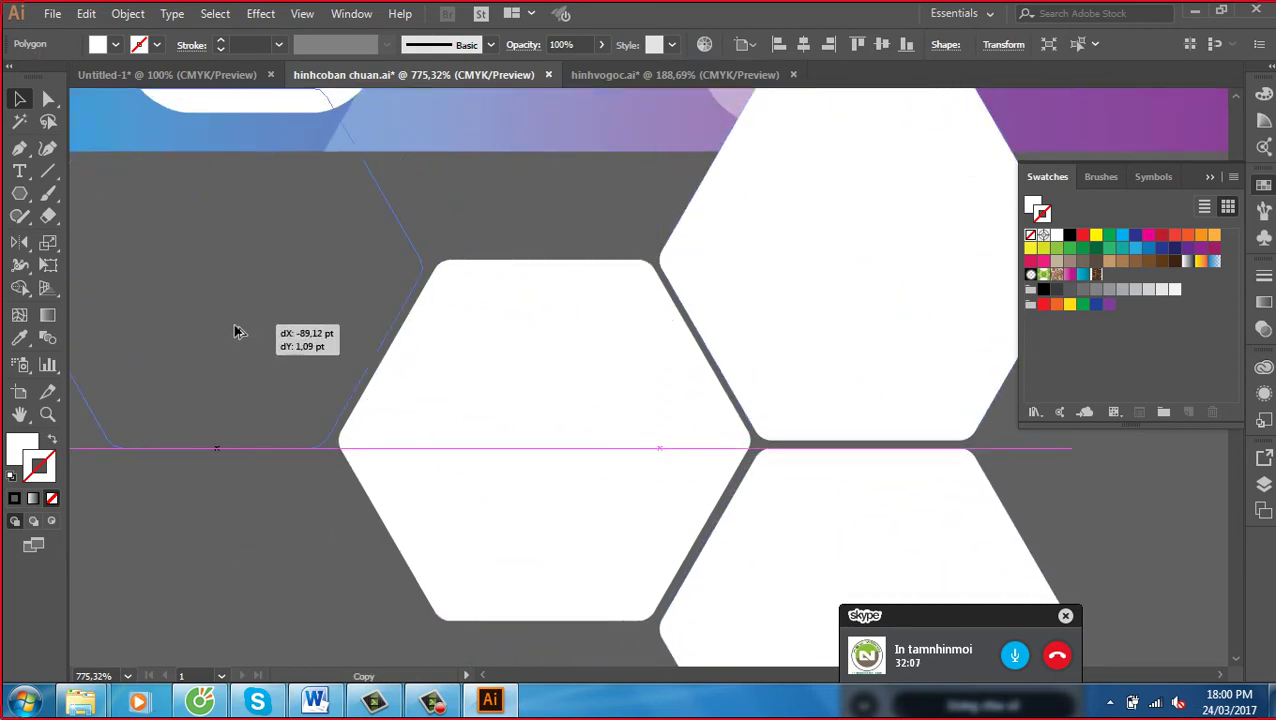
{"action": "left_click_drag", "start_coordinate": [236, 331], "coordinate": [248, 330]}
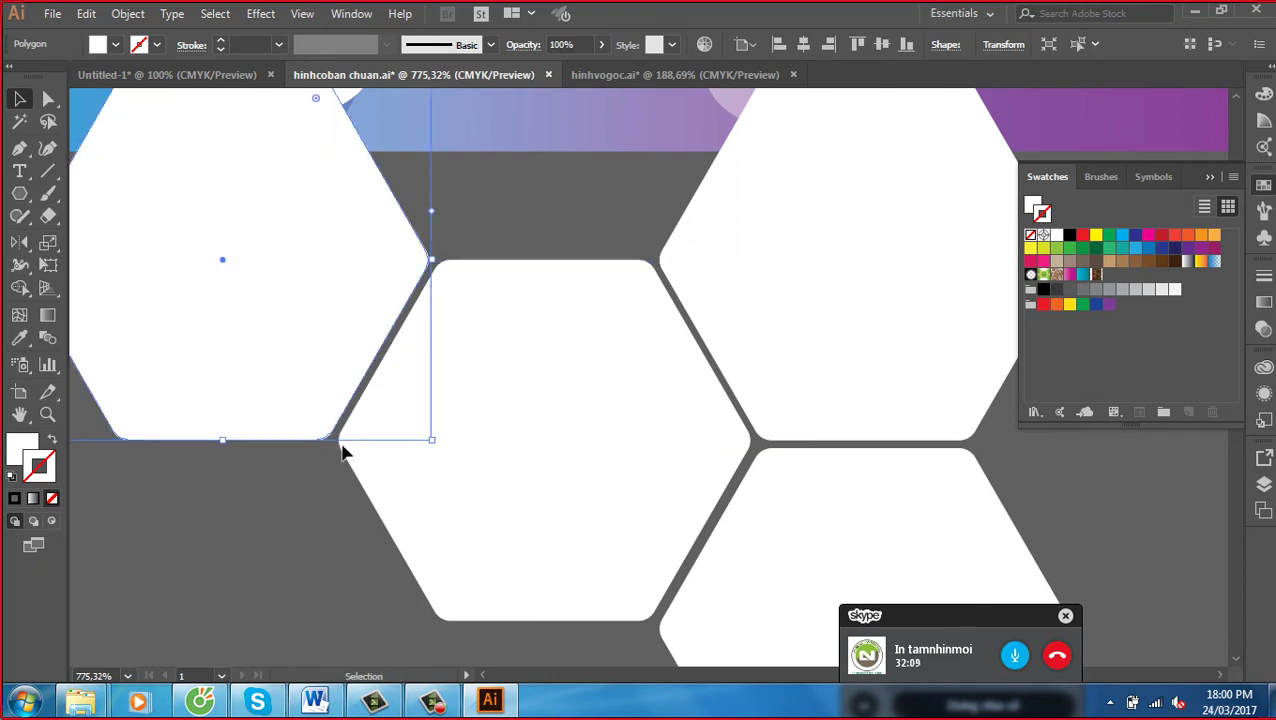
{"action": "left_click_drag", "start_coordinate": [352, 490], "coordinate": [494, 433]}
{"action": "left_click_drag", "start_coordinate": [414, 285], "coordinate": [420, 590]}
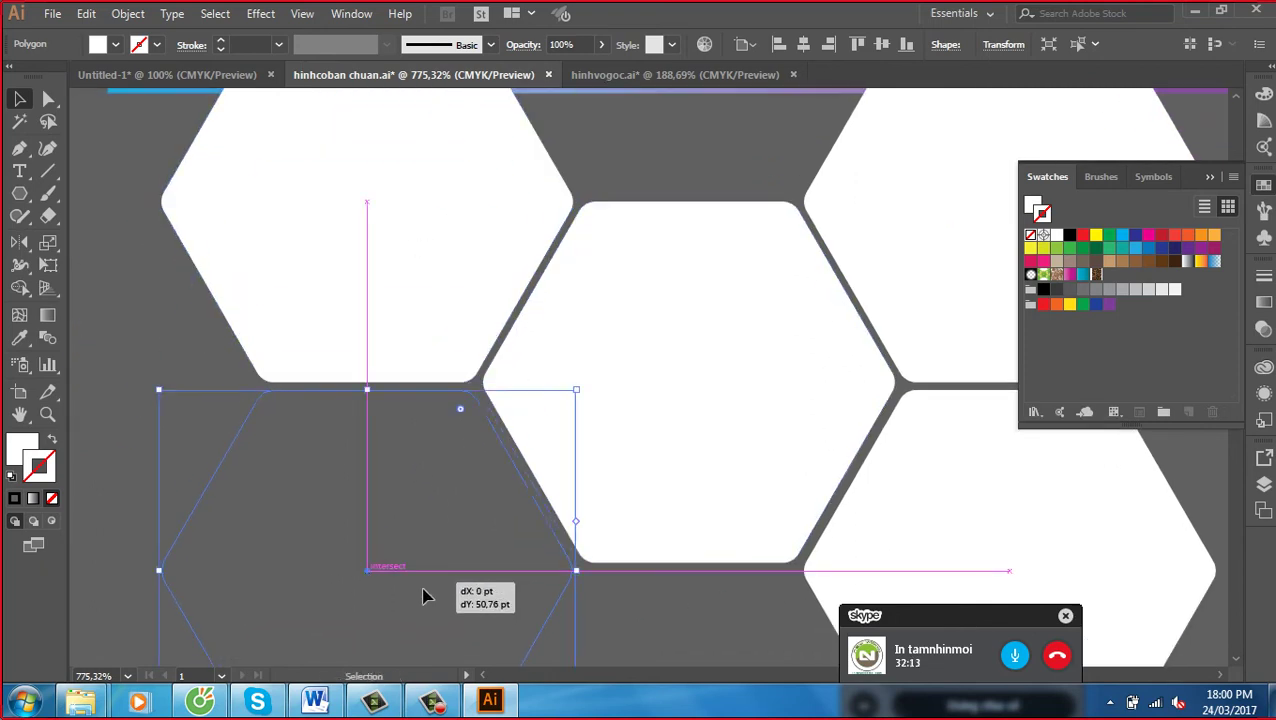
{"action": "left_click_drag", "start_coordinate": [420, 590], "coordinate": [420, 592]}
Zoom out to 66.67% showing the Spa, Pepsi and sonmoi banners with the hexagons
{"action": "key", "text": "ctrl+minus"}
{"action": "key", "text": "ctrl+minus"}
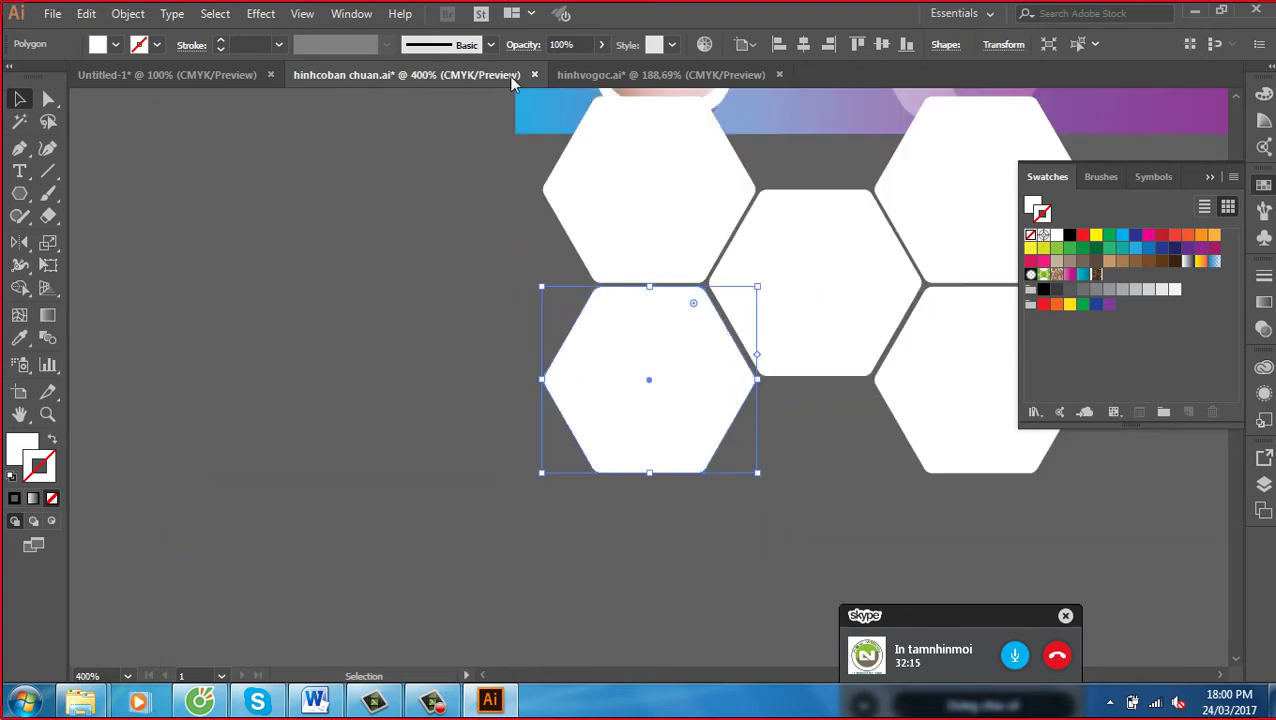
{"action": "key", "text": "v"}
{"action": "left_click", "coordinate": [465, 135]}
{"action": "left_click", "coordinate": [700, 450]}
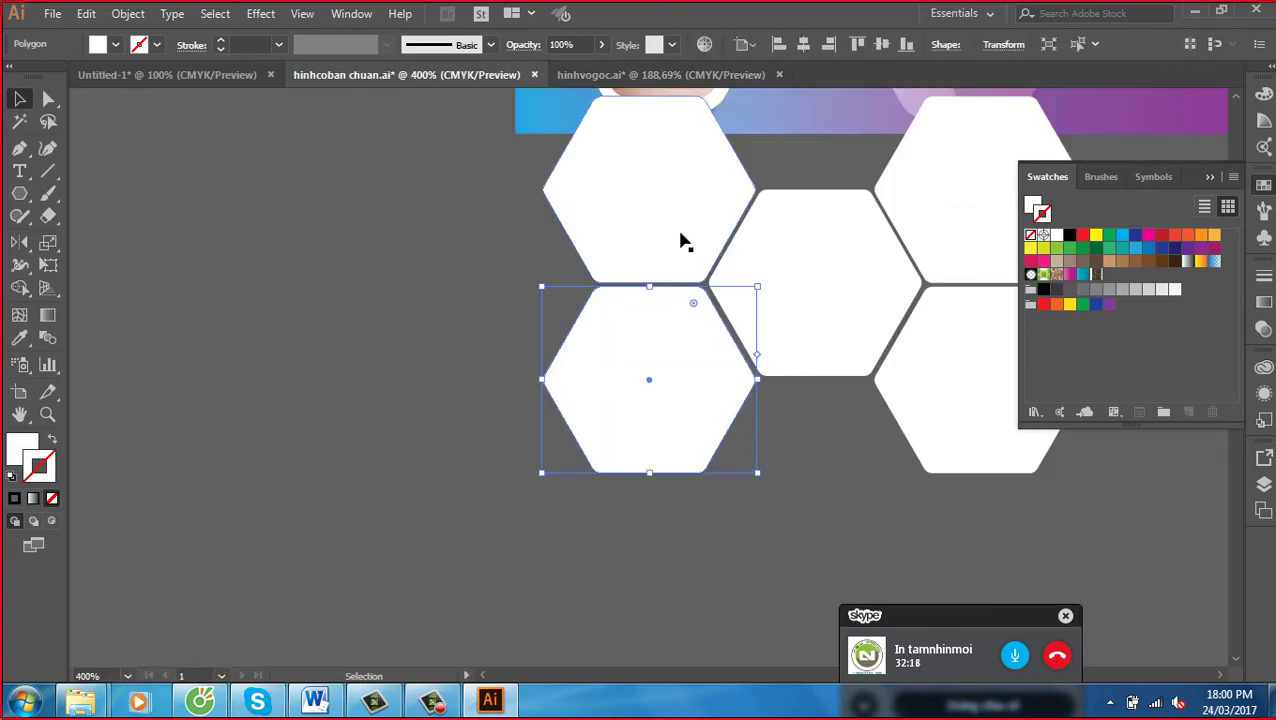
{"action": "left_click_drag", "start_coordinate": [680, 239], "coordinate": [490, 410]}
{"action": "left_click", "coordinate": [490, 352]}
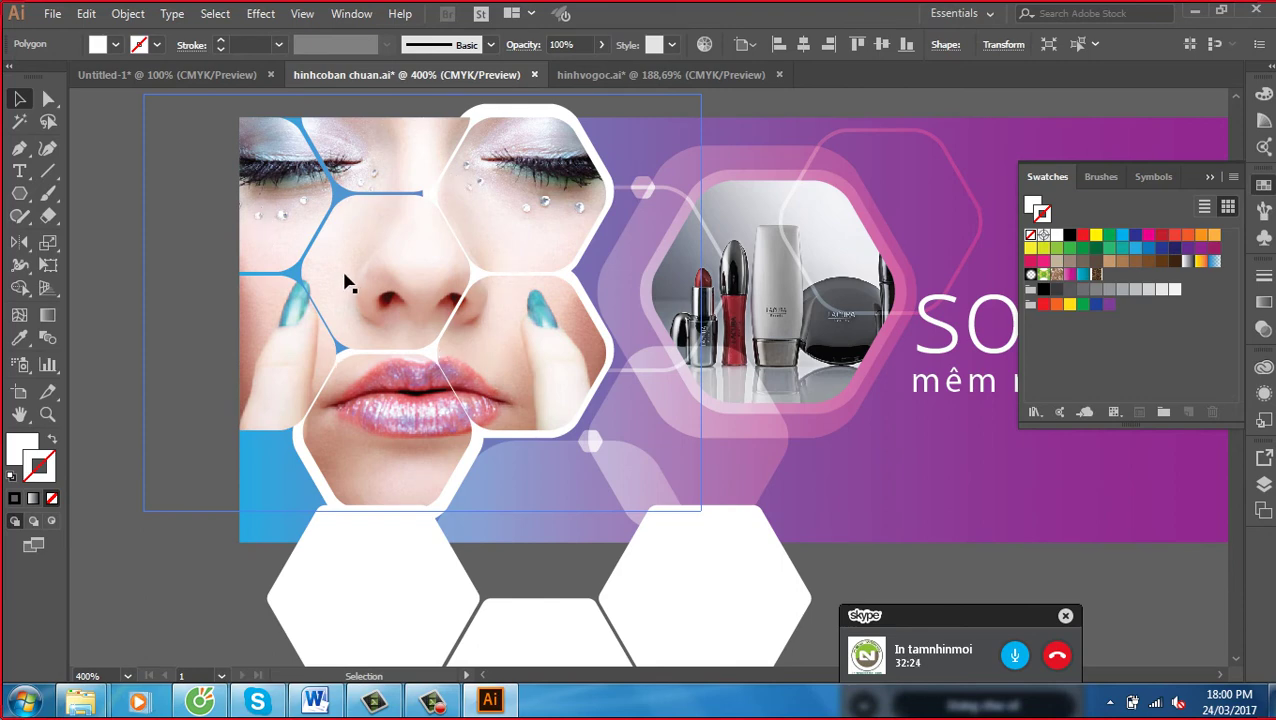
{"action": "key", "text": "ctrl+minus"}
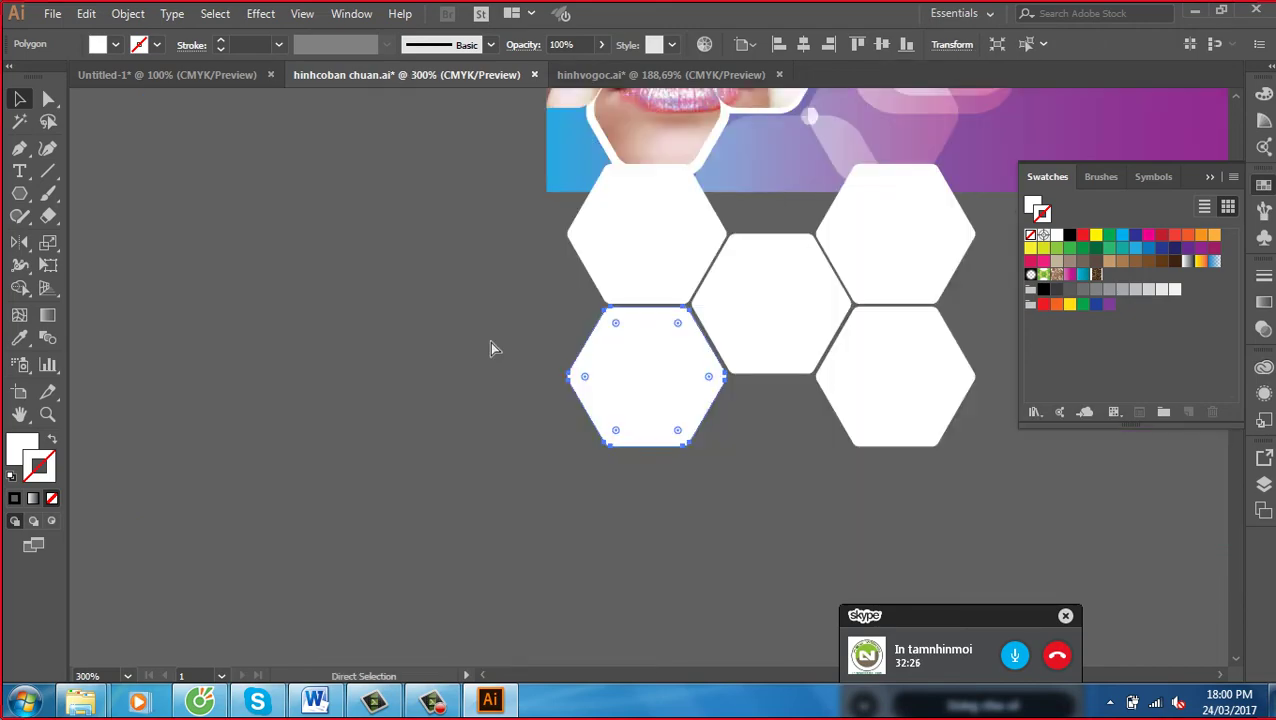
{"action": "key", "text": "ctrl+minus"}
{"action": "left_click_drag", "start_coordinate": [748, 277], "coordinate": [514, 457]}
{"action": "mouse_move", "coordinate": [455, 247]}
{"action": "left_mouse_down"}
{"action": "mouse_move", "coordinate": [288, 249]}
{"action": "mouse_move", "coordinate": [735, 435]}
{"action": "mouse_move", "coordinate": [738, 283]}
{"action": "left_mouse_up"}
{"action": "key", "text": "ctrl+minus"}
{"action": "key", "text": "ctrl+minus"}
{"action": "key", "text": "ctrl+minus"}
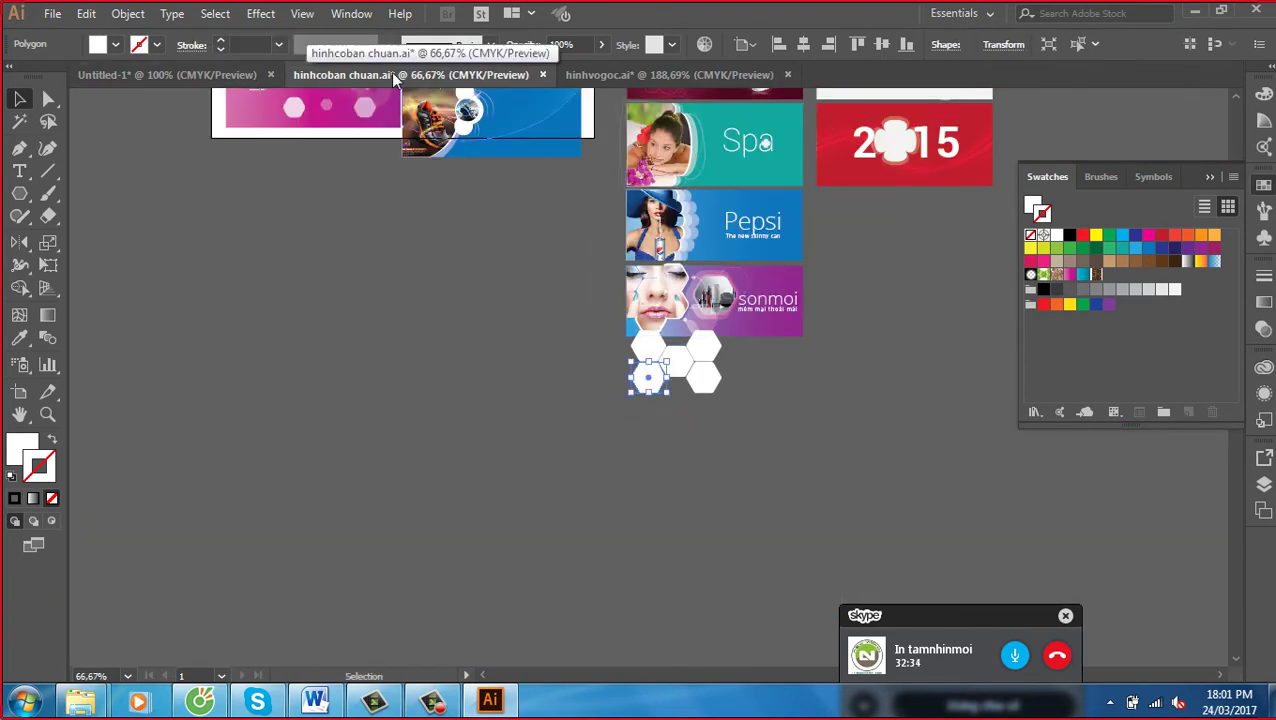
Open hinhvogoc.ai again as a second window (hinhvogoc.ai:2)
{"action": "left_click", "coordinate": [590, 74]}
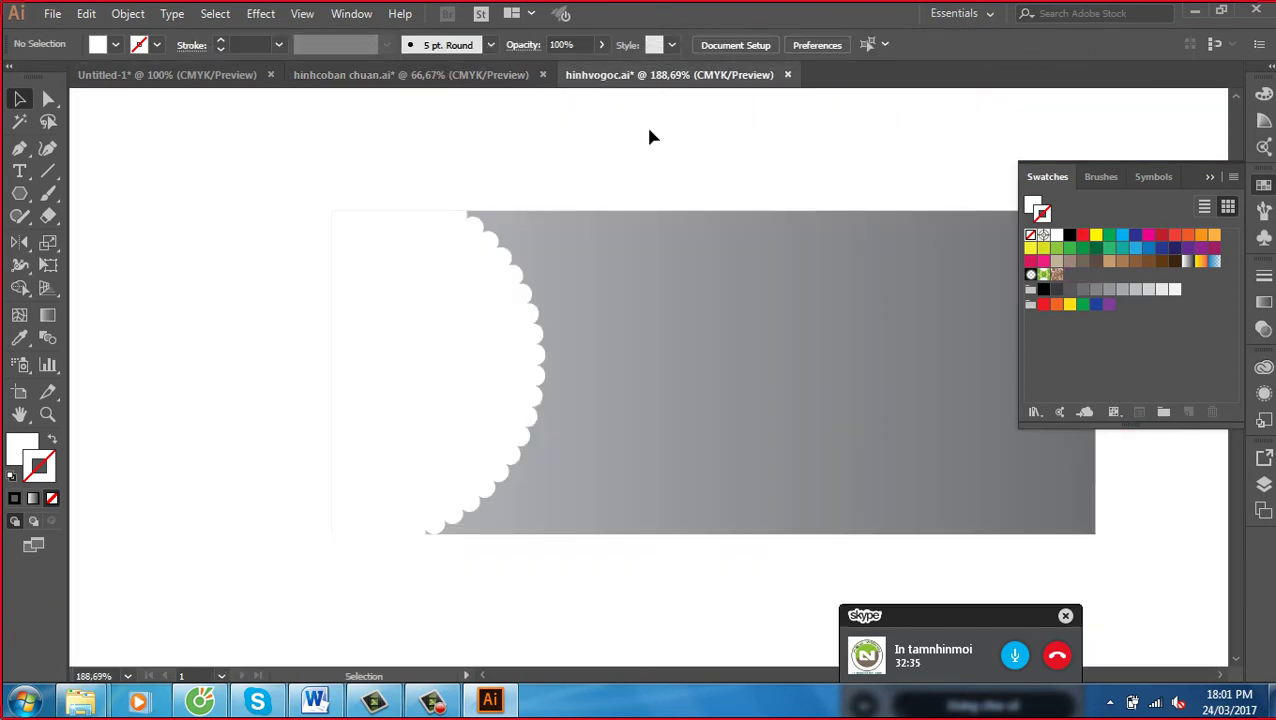
{"action": "left_click", "coordinate": [170, 74]}
{"action": "left_click", "coordinate": [460, 76]}
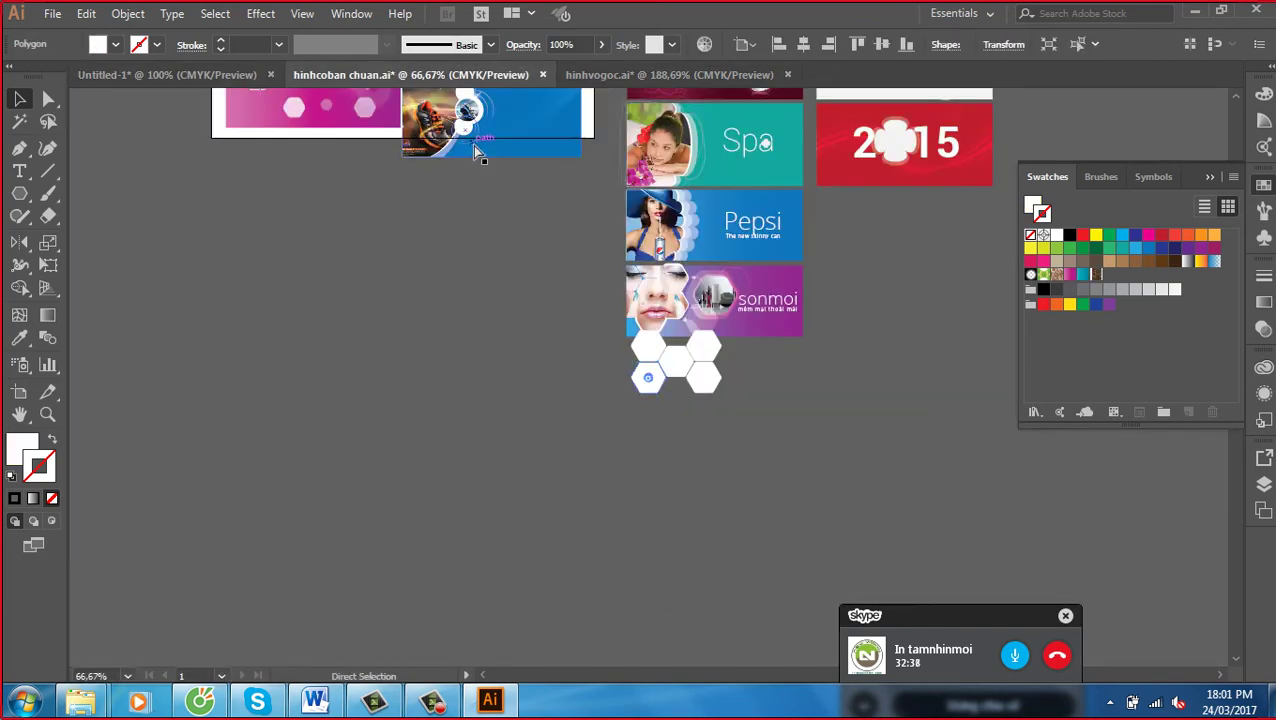
{"action": "key", "text": "ctrl+o"}
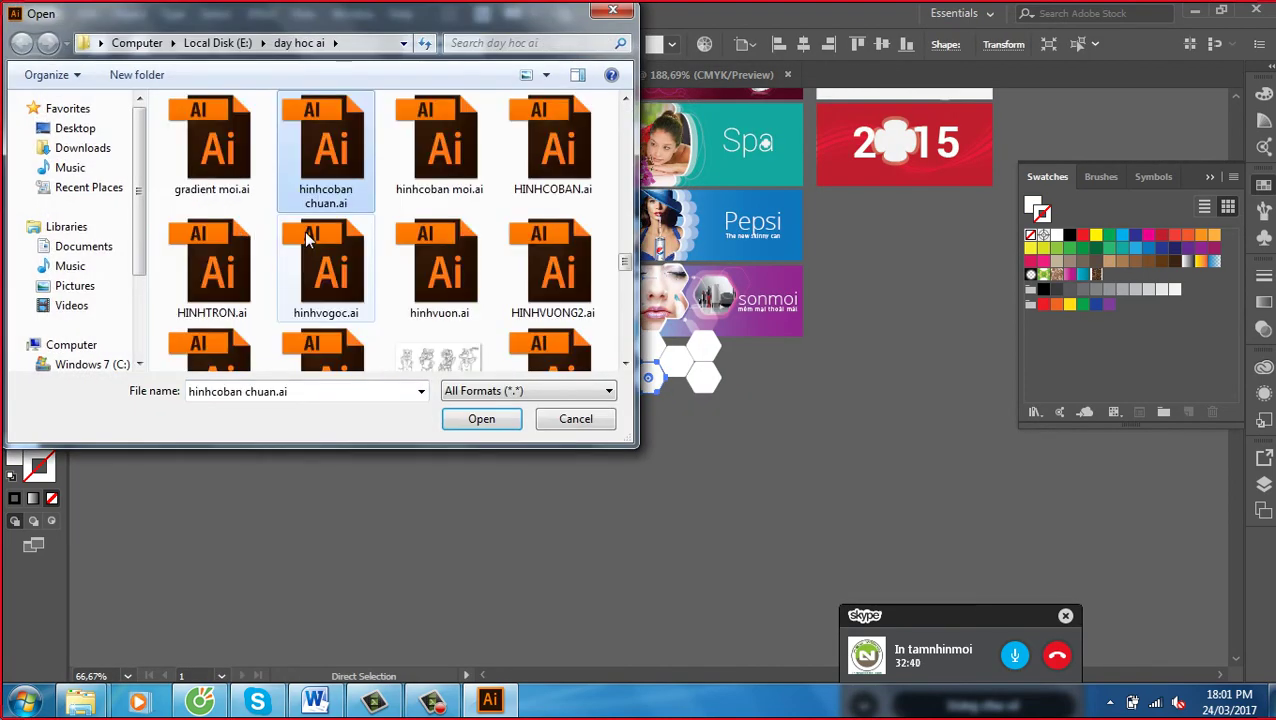
{"action": "left_click", "coordinate": [228, 273]}
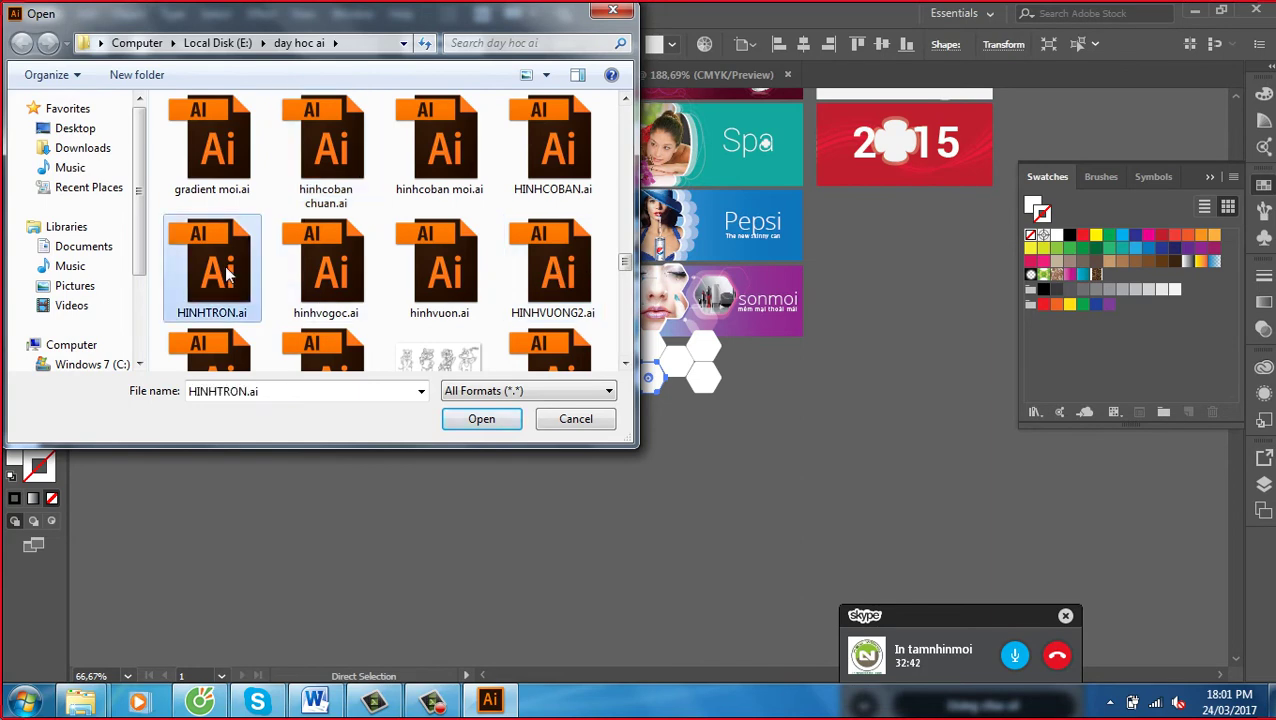
{"action": "left_click", "coordinate": [325, 265]}
{"action": "left_click", "coordinate": [478, 419]}
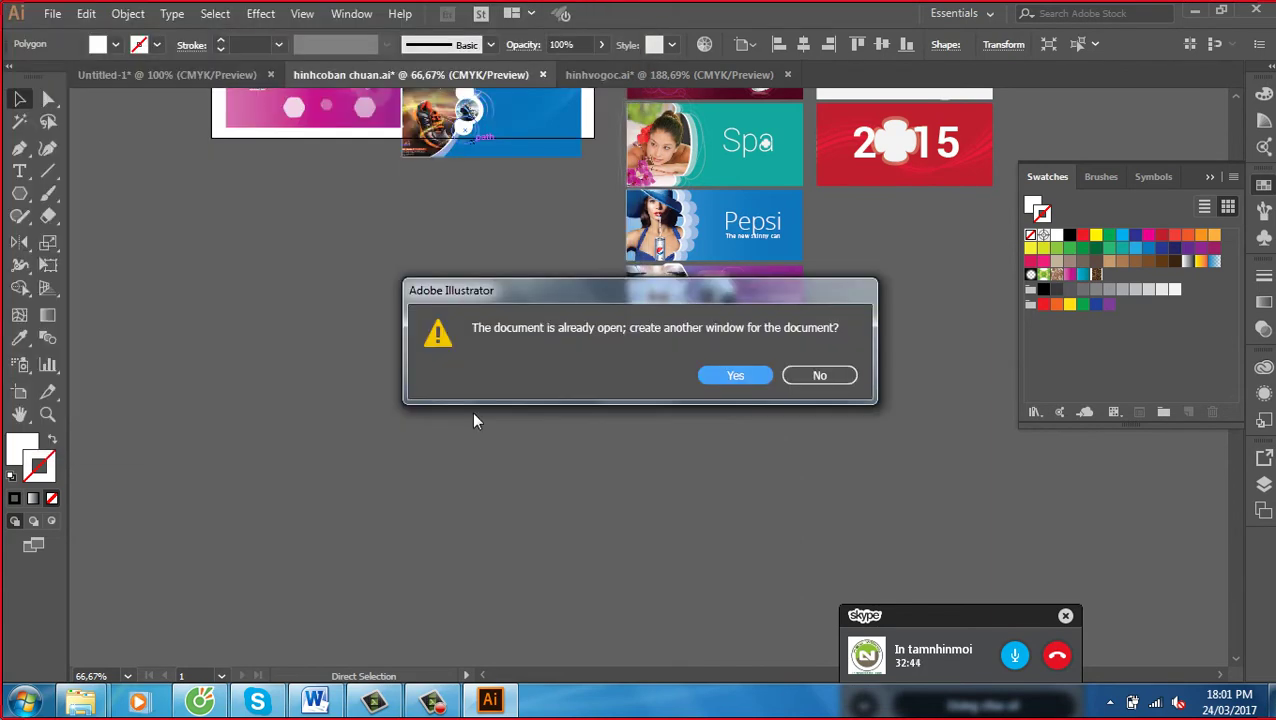
{"action": "left_click", "coordinate": [726, 373]}
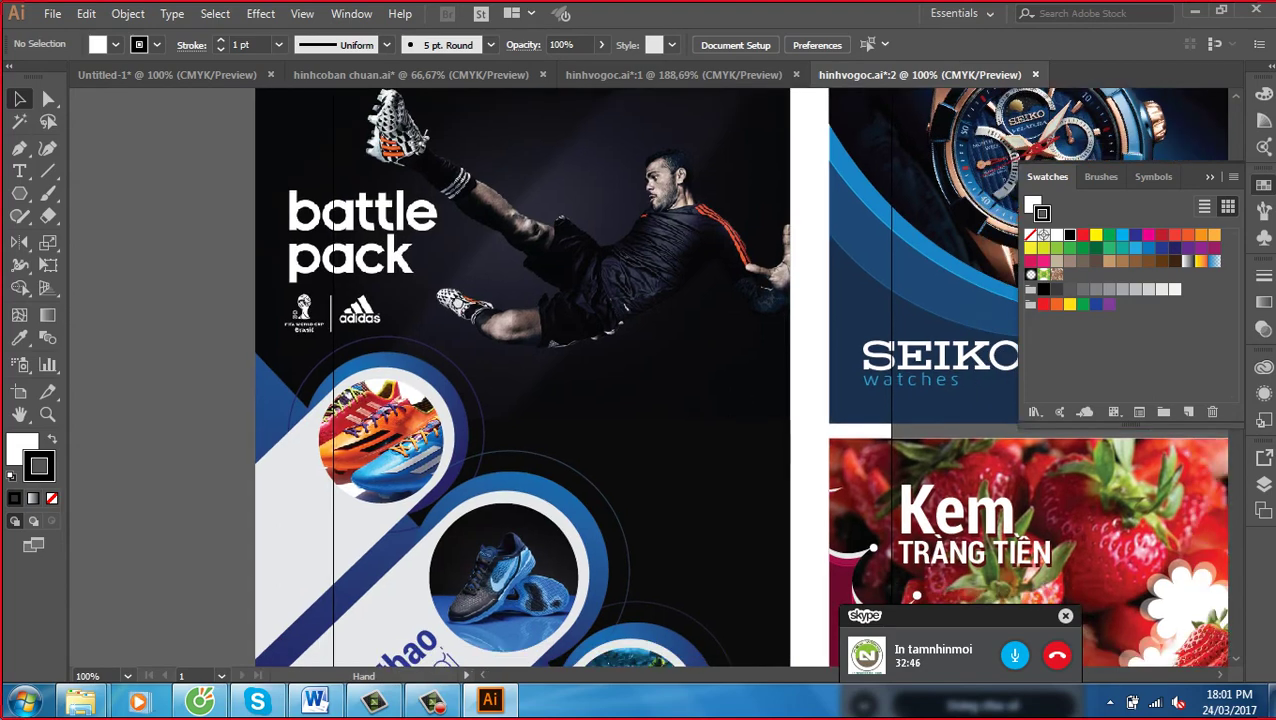
Pan and zoom to fit the whole Du Lich Da Nang poster in view
{"action": "left_click_drag", "start_coordinate": [803, 475], "coordinate": [302, 274]}
{"action": "left_click_drag", "start_coordinate": [839, 319], "coordinate": [591, 337]}
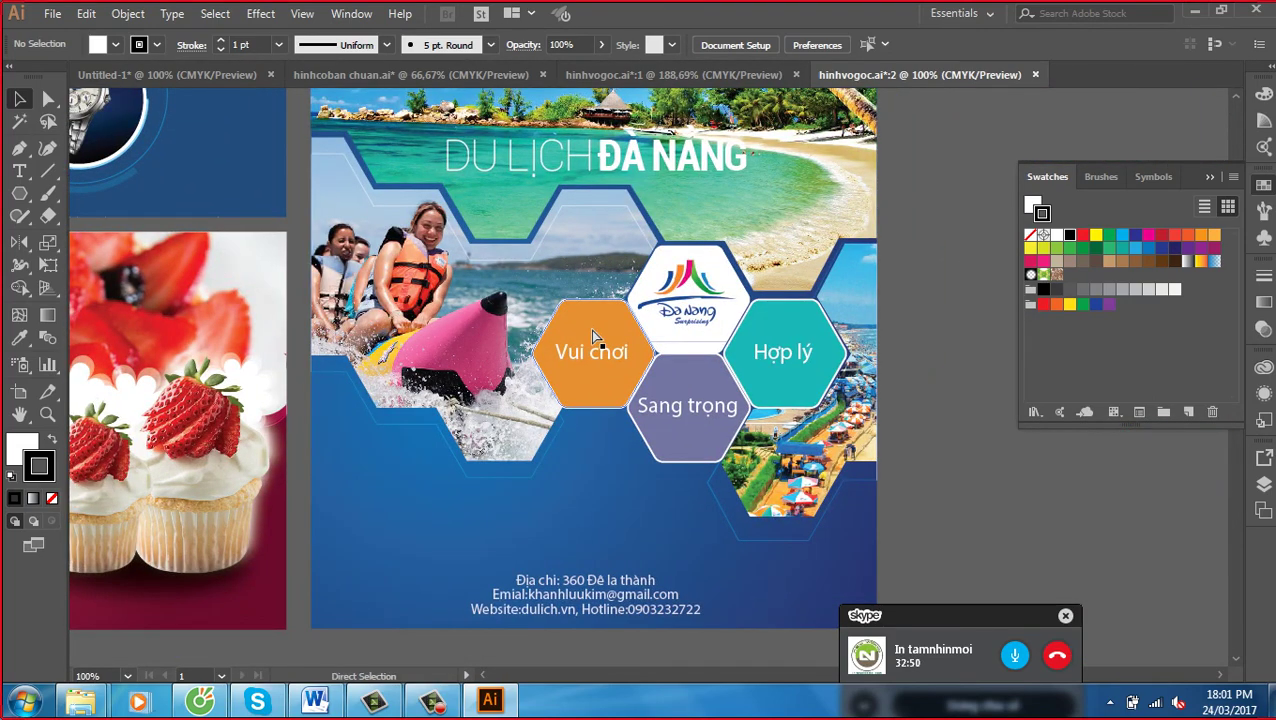
{"action": "key", "text": "ctrl+minus"}
{"action": "left_click_drag", "start_coordinate": [641, 453], "coordinate": [646, 401]}
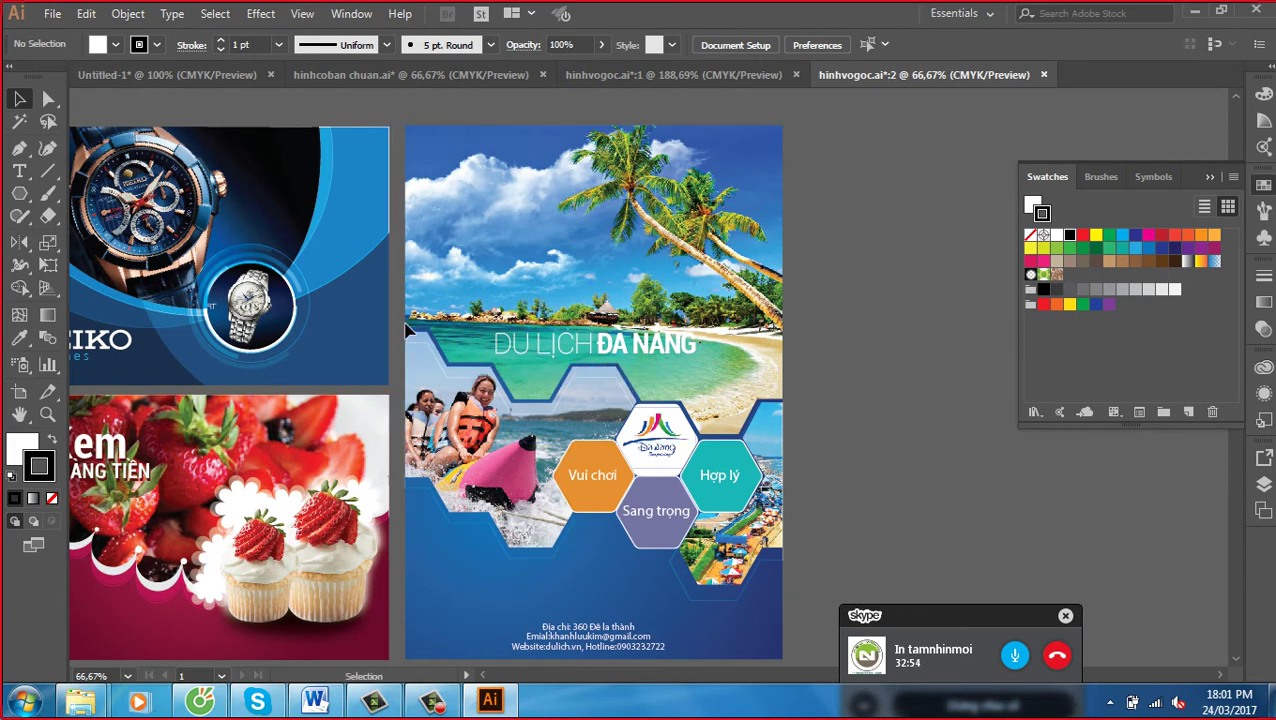
{"action": "left_click_drag", "start_coordinate": [483, 367], "coordinate": [584, 418]}
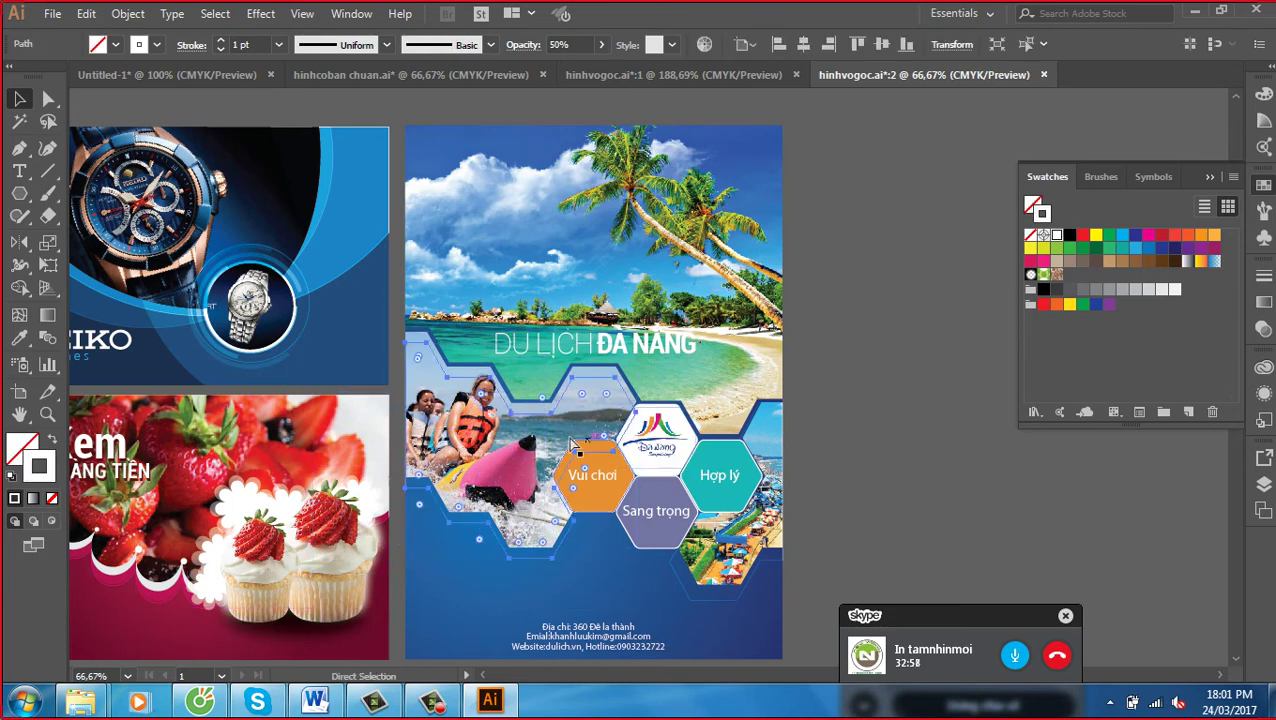
{"action": "left_click_drag", "start_coordinate": [584, 418], "coordinate": [519, 446]}
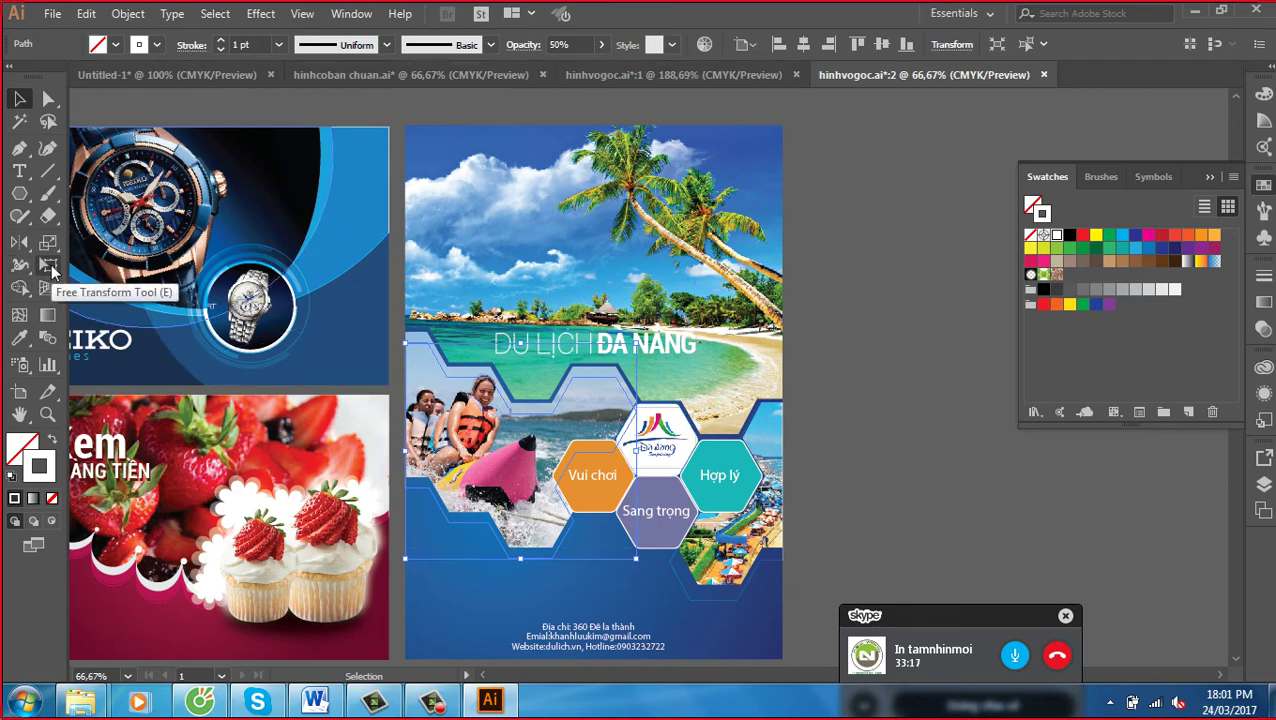
Draw a many-pointed test star with the yellow-to-orange gradient, move it, then delete it
{"action": "left_click", "coordinate": [21, 196]}
{"action": "left_click_drag", "start_coordinate": [27, 203], "coordinate": [100, 284]}
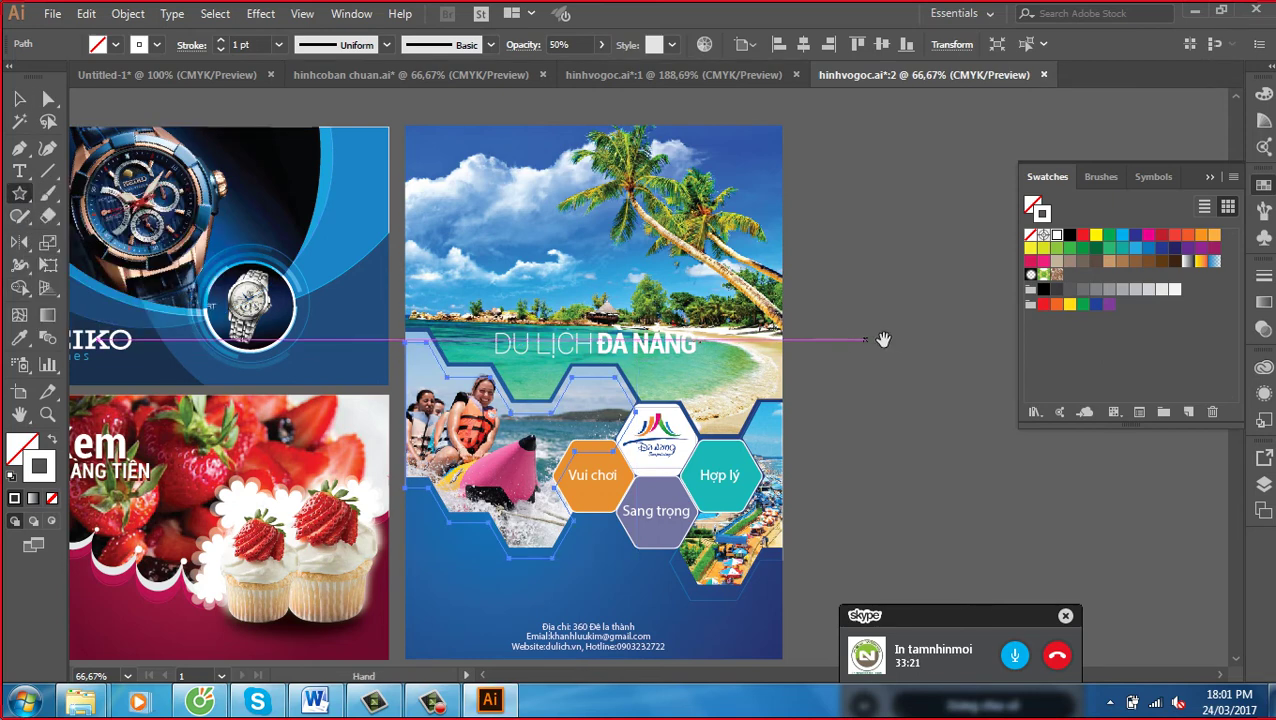
{"action": "left_click_drag", "start_coordinate": [880, 341], "coordinate": [516, 336]}
{"action": "left_click_drag", "start_coordinate": [607, 247], "coordinate": [702, 338]}
{"action": "key", "text": "Up"}
{"action": "key", "text": "Up"}
{"action": "key", "text": "Up"}
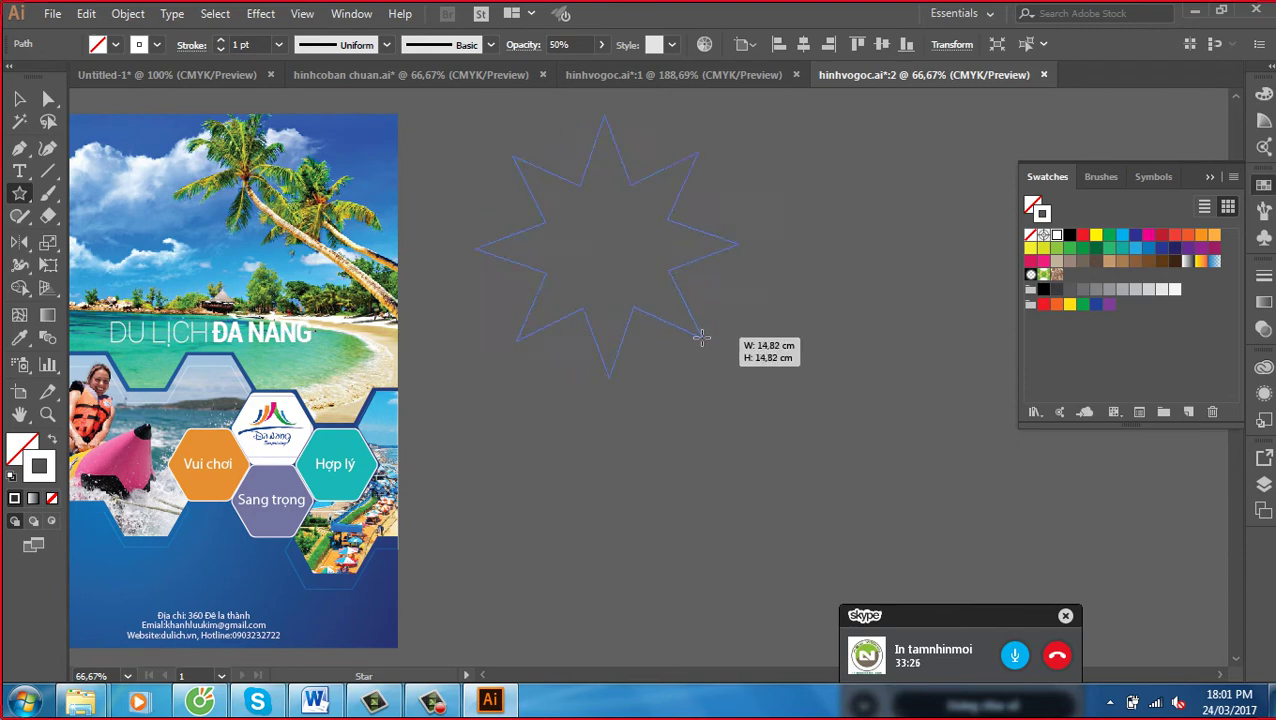
{"action": "key", "text": "Up"}
{"action": "key", "text": "Up"}
{"action": "key", "text": "Up"}
{"action": "key", "text": "Up"}
{"action": "key", "text": "Up"}
{"action": "key", "text": "Up"}
{"action": "key", "text": "Up"}
{"action": "key", "text": "Up"}
{"action": "key", "text": "Up"}
{"action": "key", "text": "Up"}
{"action": "key", "text": "Up"}
{"action": "key", "text": "Up"}
{"action": "key", "text": "Up"}
{"action": "key", "text": "Up"}
{"action": "key", "text": "Up"}
{"action": "key", "text": "Up"}
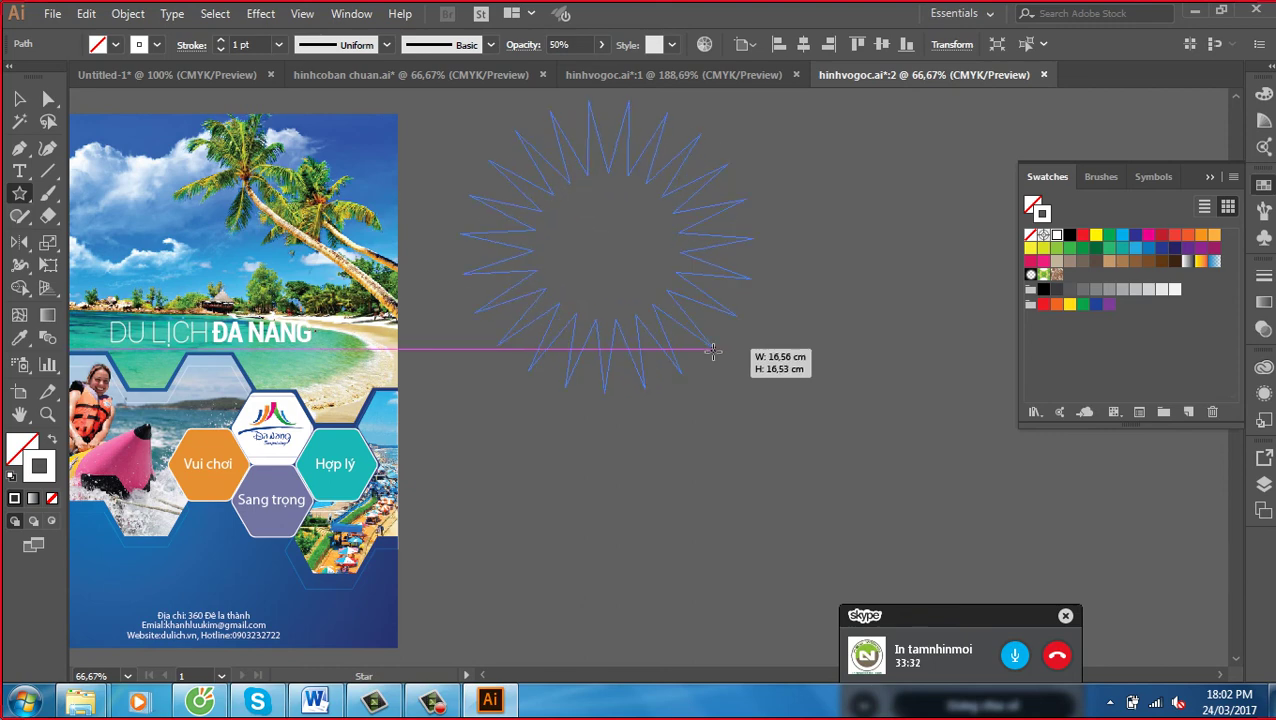
{"action": "key", "text": "Up"}
{"action": "key", "text": "Up"}
{"action": "key", "text": "Up"}
{"action": "left_click_drag", "start_coordinate": [702, 338], "coordinate": [729, 366]}
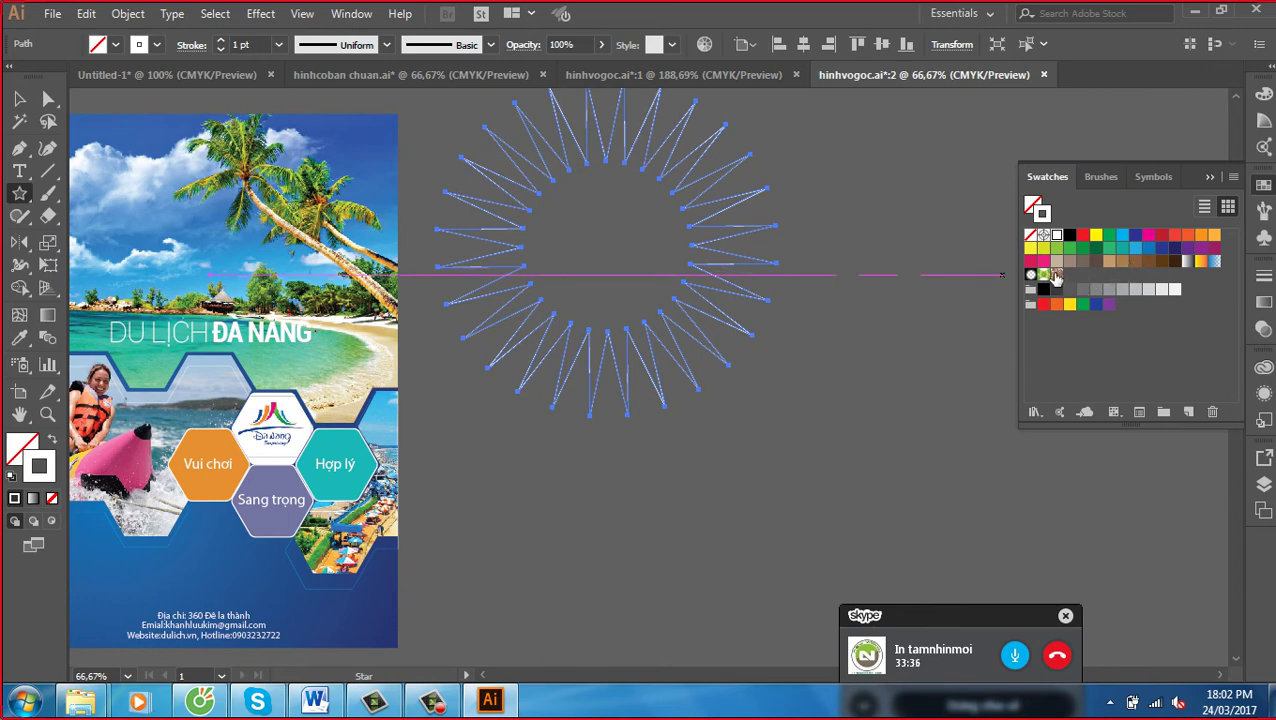
{"action": "left_click", "coordinate": [1203, 261]}
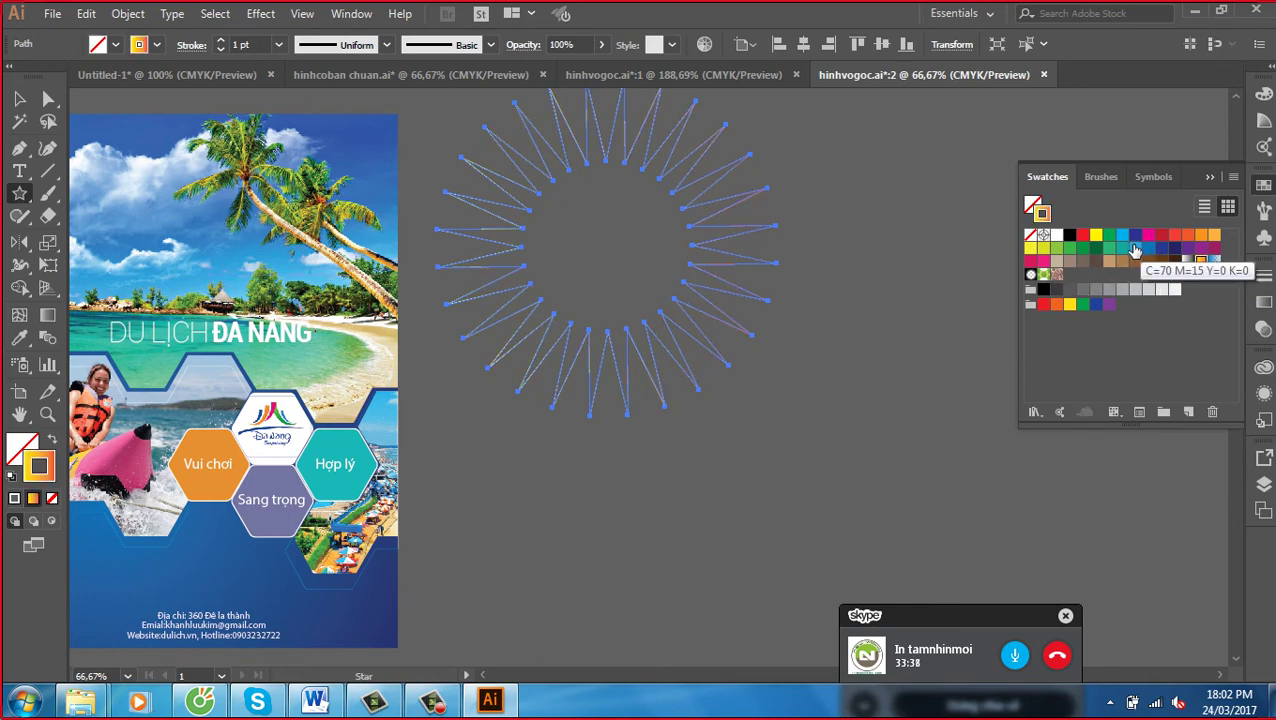
{"action": "left_click", "coordinate": [19, 99]}
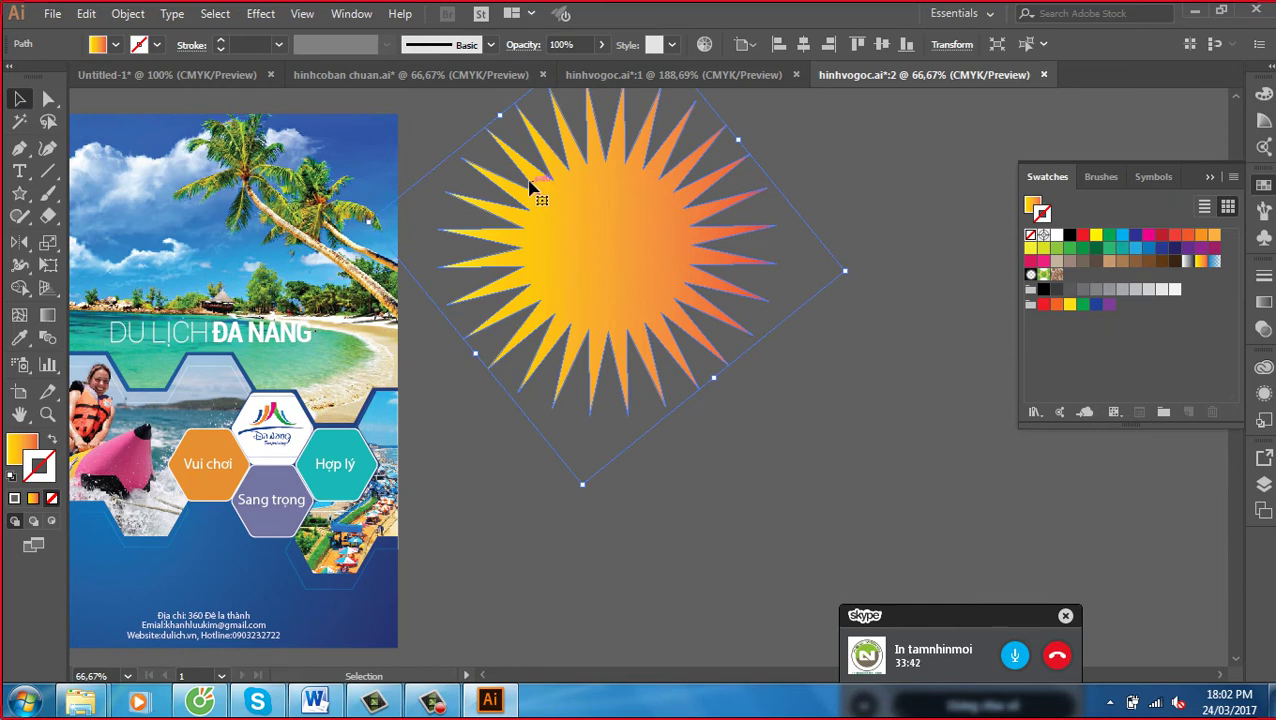
{"action": "left_click_drag", "start_coordinate": [561, 222], "coordinate": [583, 295]}
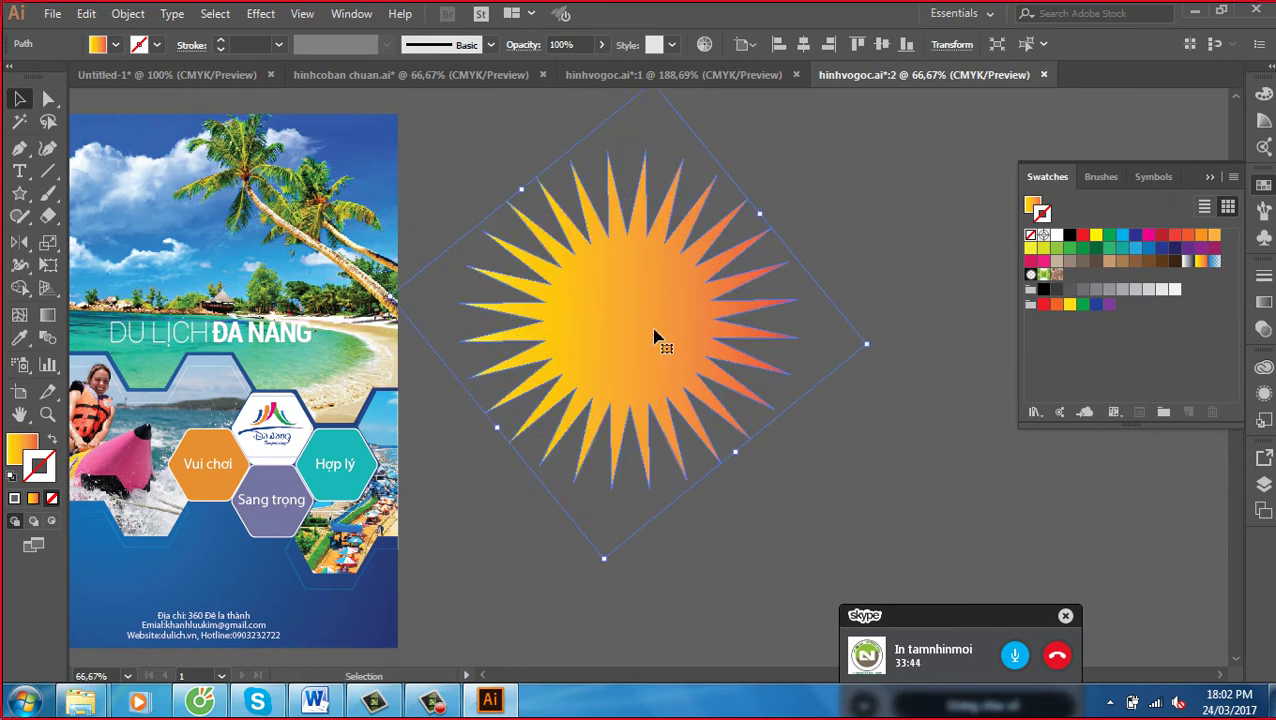
{"action": "key", "text": "Delete"}
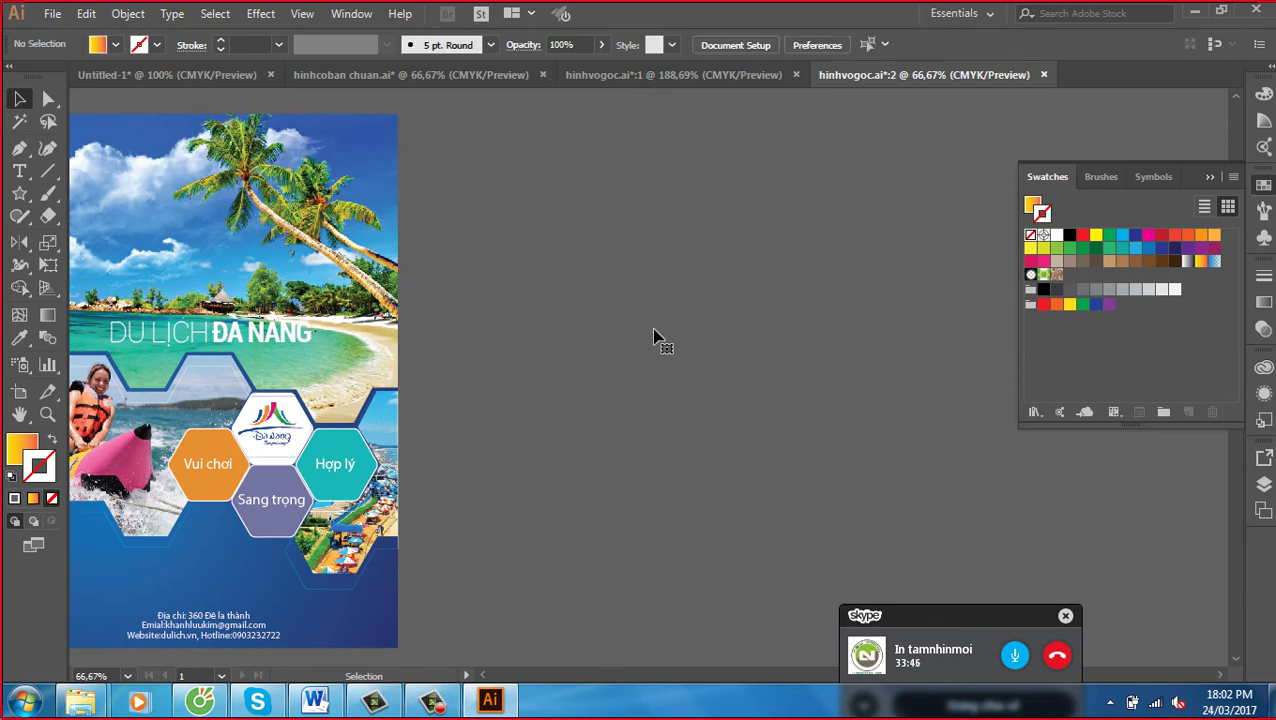
Redraw a larger star with many more points beside the poster
{"action": "left_click", "coordinate": [21, 195]}
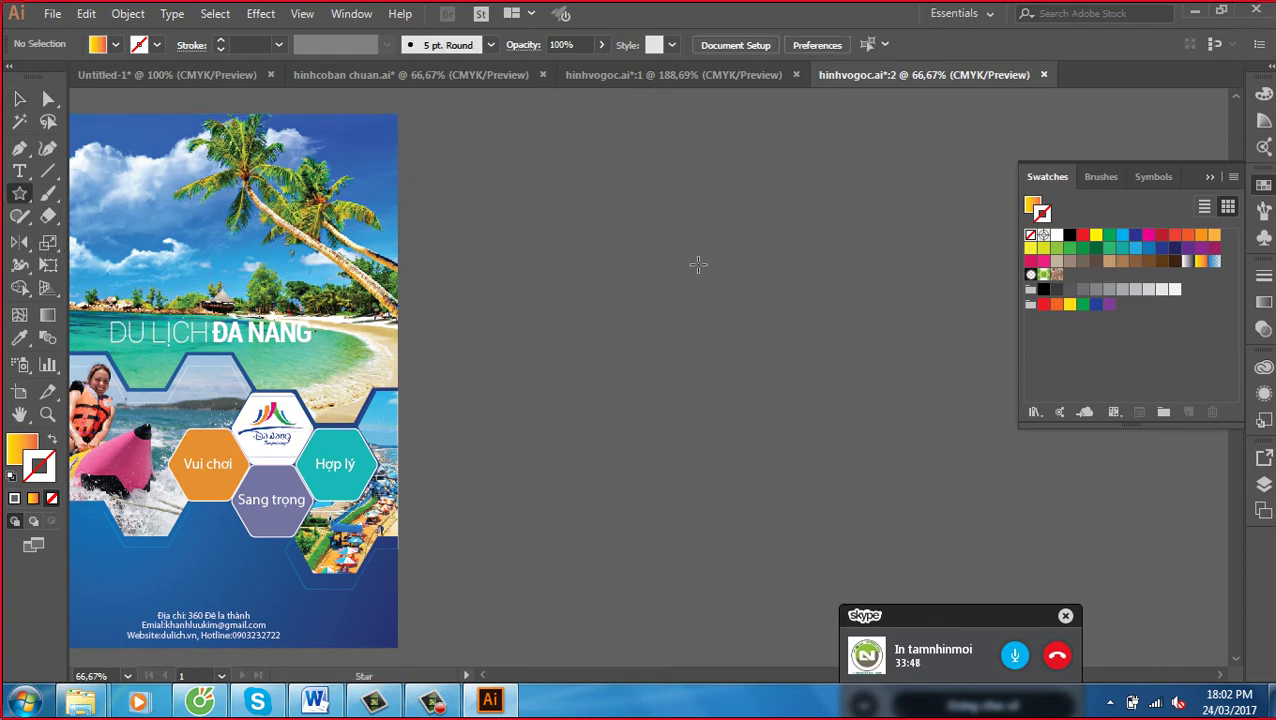
{"action": "left_click_drag", "start_coordinate": [634, 204], "coordinate": [749, 278]}
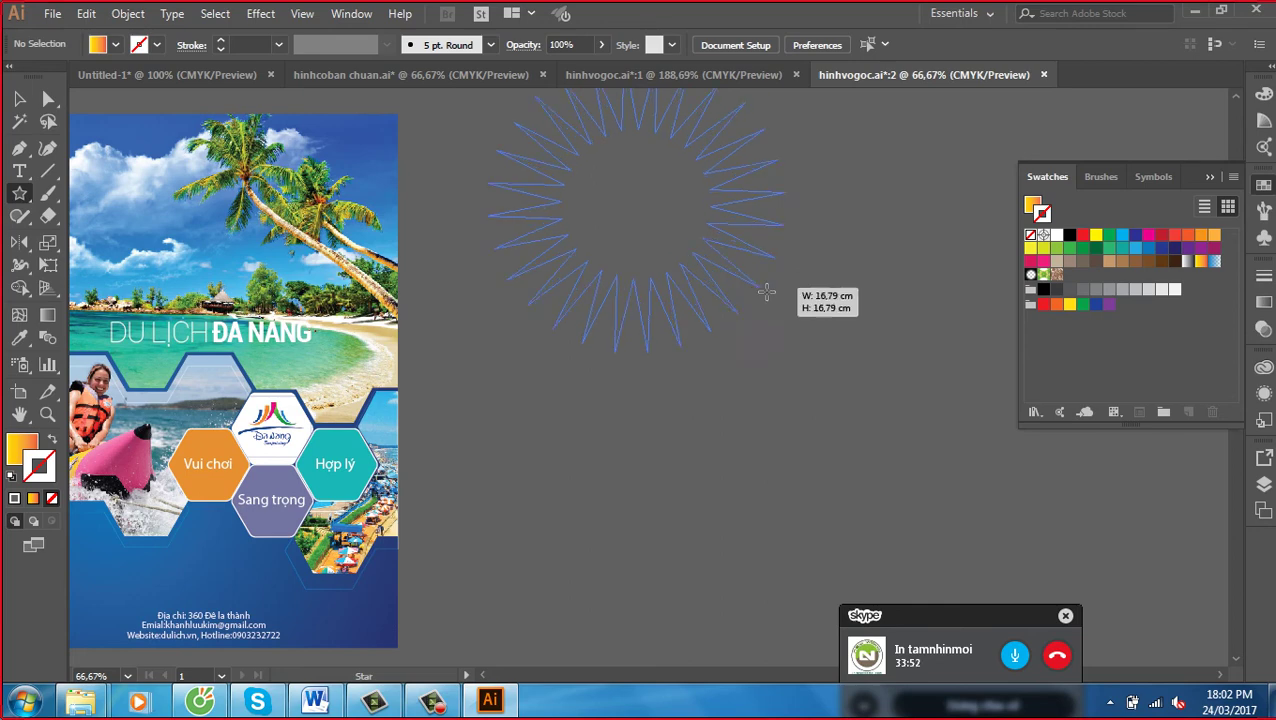
{"action": "mouse_move", "coordinate": [749, 278]}
{"action": "left_mouse_down"}
{"action": "mouse_move", "coordinate": [783, 289]}
{"action": "mouse_move", "coordinate": [725, 239]}
{"action": "left_mouse_up"}
{"action": "key", "text": "Up"}
{"action": "key", "text": "Up"}
{"action": "key", "text": "Up"}
{"action": "key", "text": "Up"}
{"action": "key", "text": "Up"}
{"action": "key", "text": "Up"}
{"action": "key", "text": "Up"}
{"action": "key", "text": "Up"}
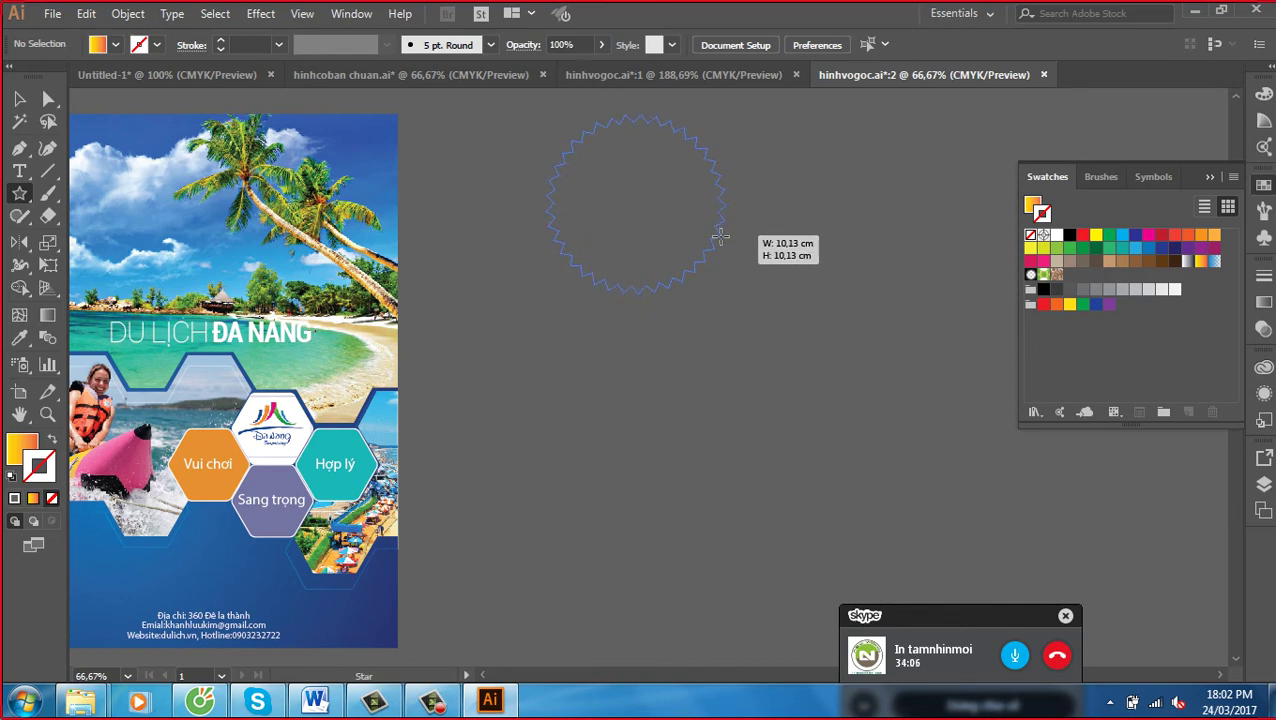
{"action": "left_click_drag", "start_coordinate": [725, 239], "coordinate": [726, 241]}
Move and enlarge the gradient starburst beside the Da Nang poster
{"action": "key", "text": "v"}
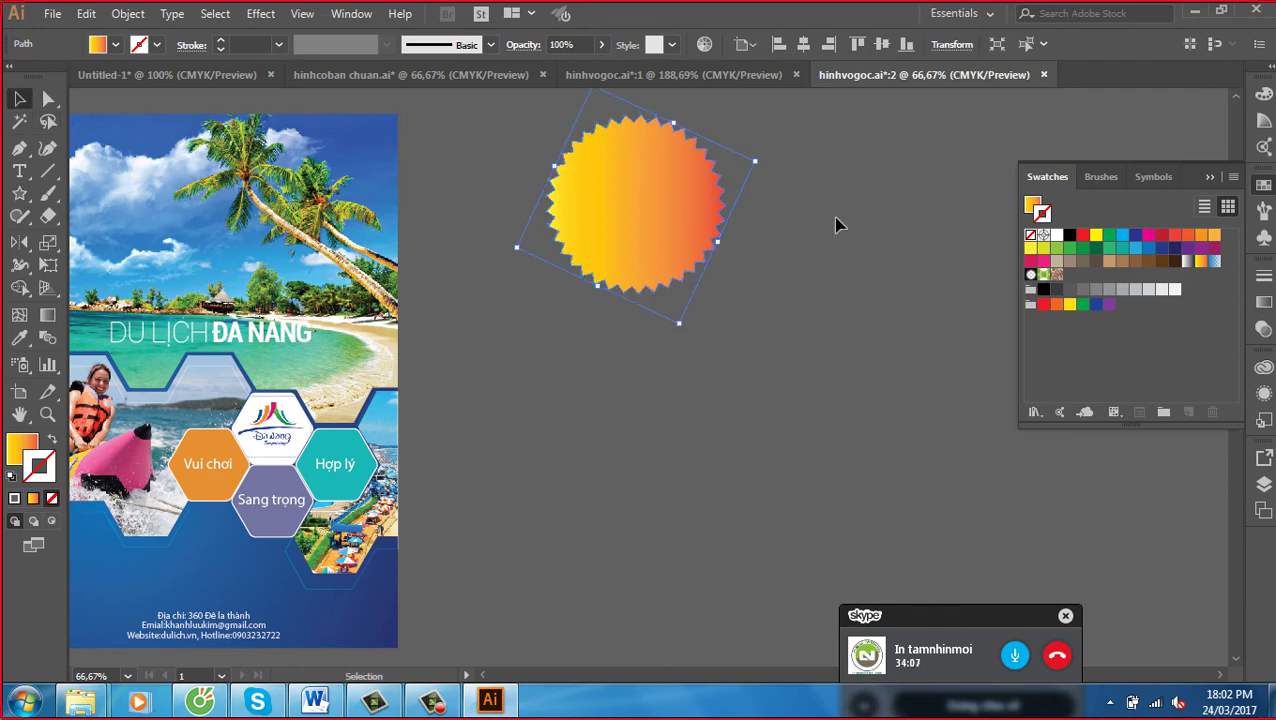
{"action": "left_click", "coordinate": [833, 226]}
{"action": "left_click_drag", "start_coordinate": [632, 224], "coordinate": [592, 398]}
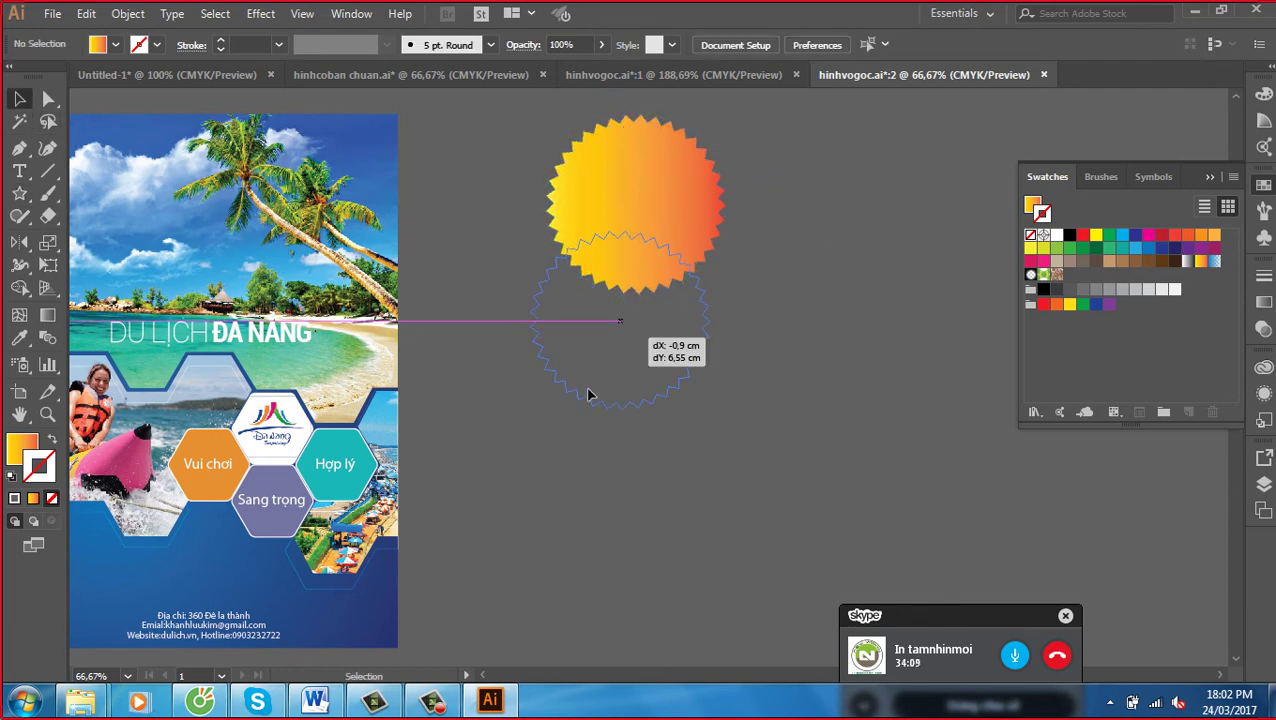
{"action": "left_click_drag", "start_coordinate": [719, 341], "coordinate": [783, 313]}
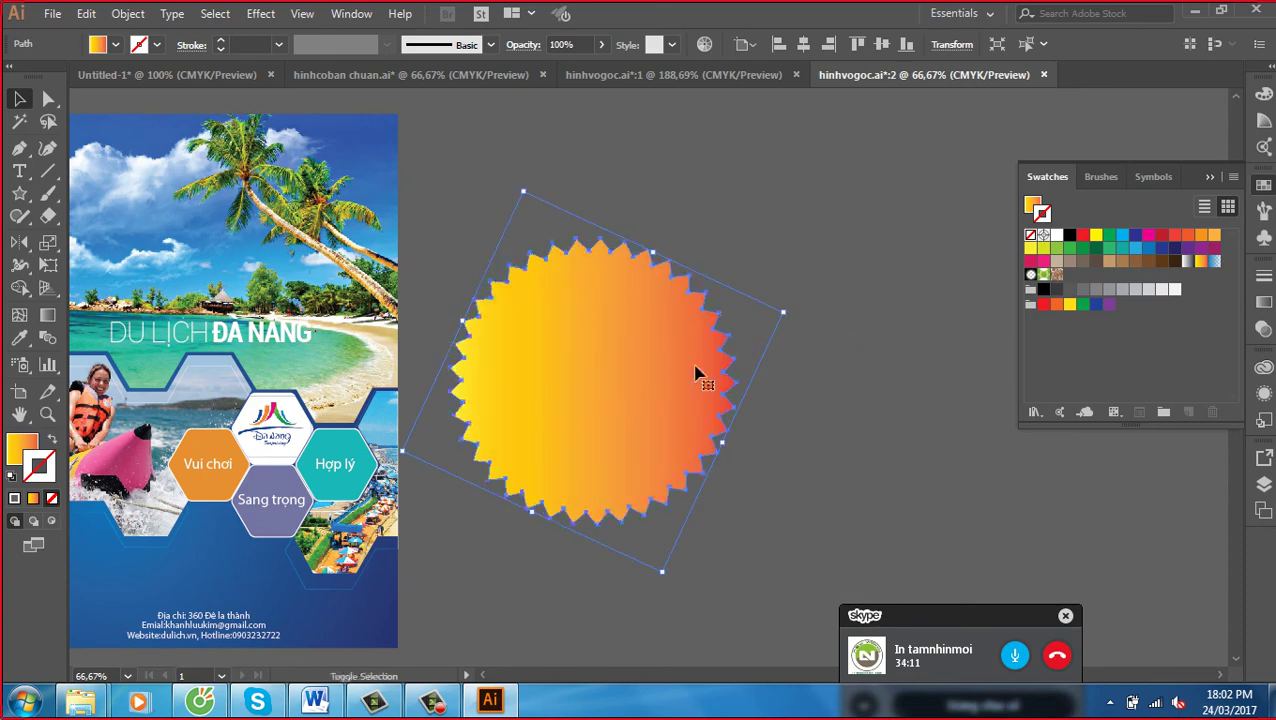
{"action": "left_click_drag", "start_coordinate": [695, 370], "coordinate": [598, 339]}
{"action": "left_click", "coordinate": [867, 310]}
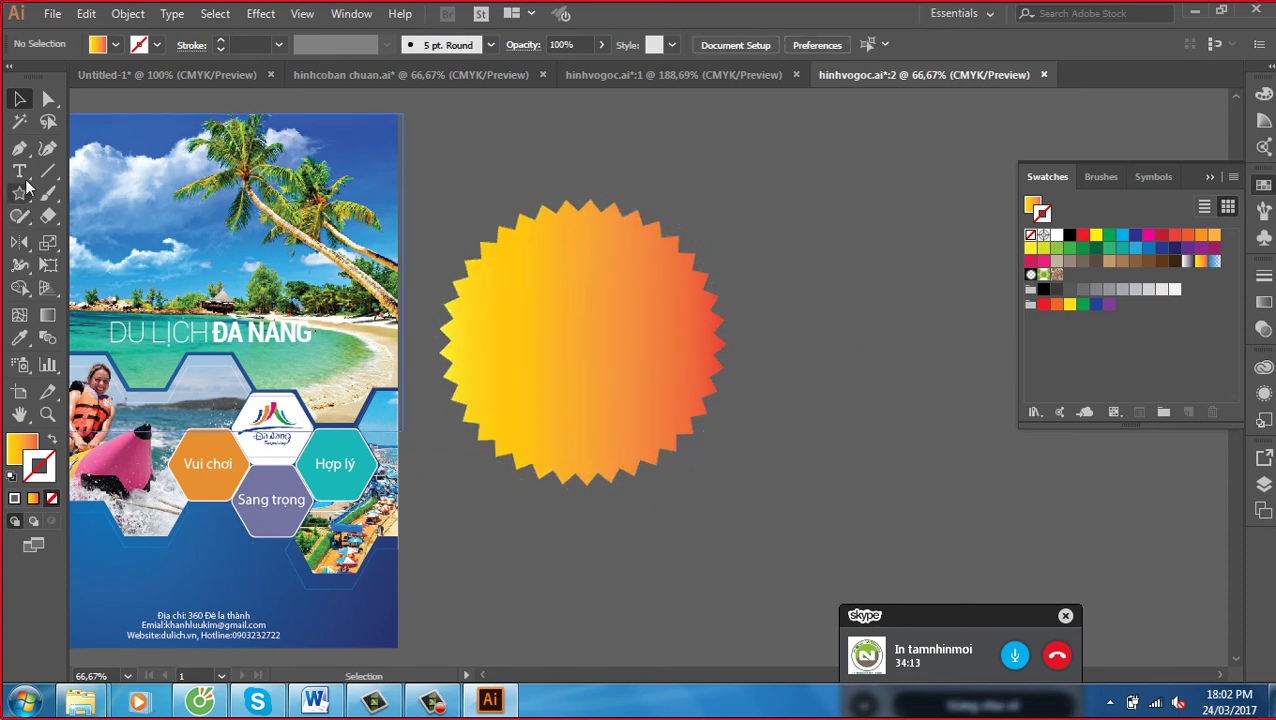
{"action": "left_click", "coordinate": [20, 216]}
Draw a gradient rectangle over the zigzag star
{"action": "left_click", "coordinate": [21, 195]}
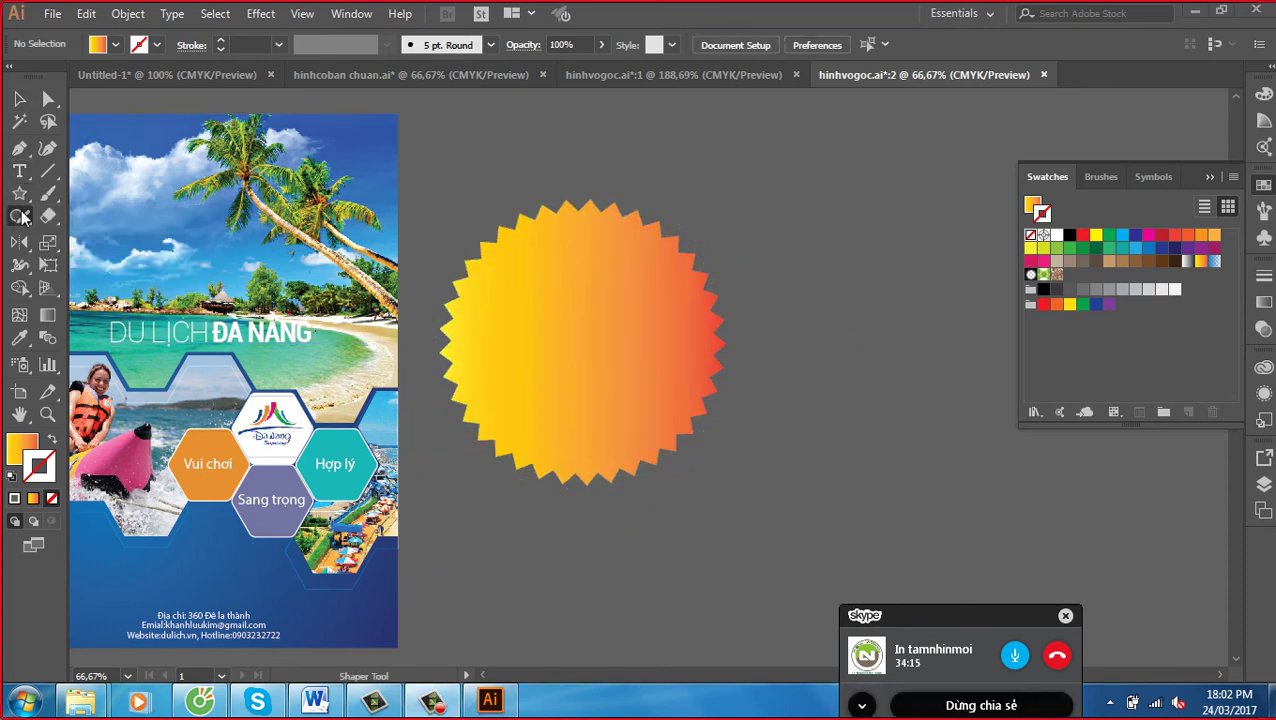
{"action": "left_click_drag", "start_coordinate": [21, 198], "coordinate": [70, 190]}
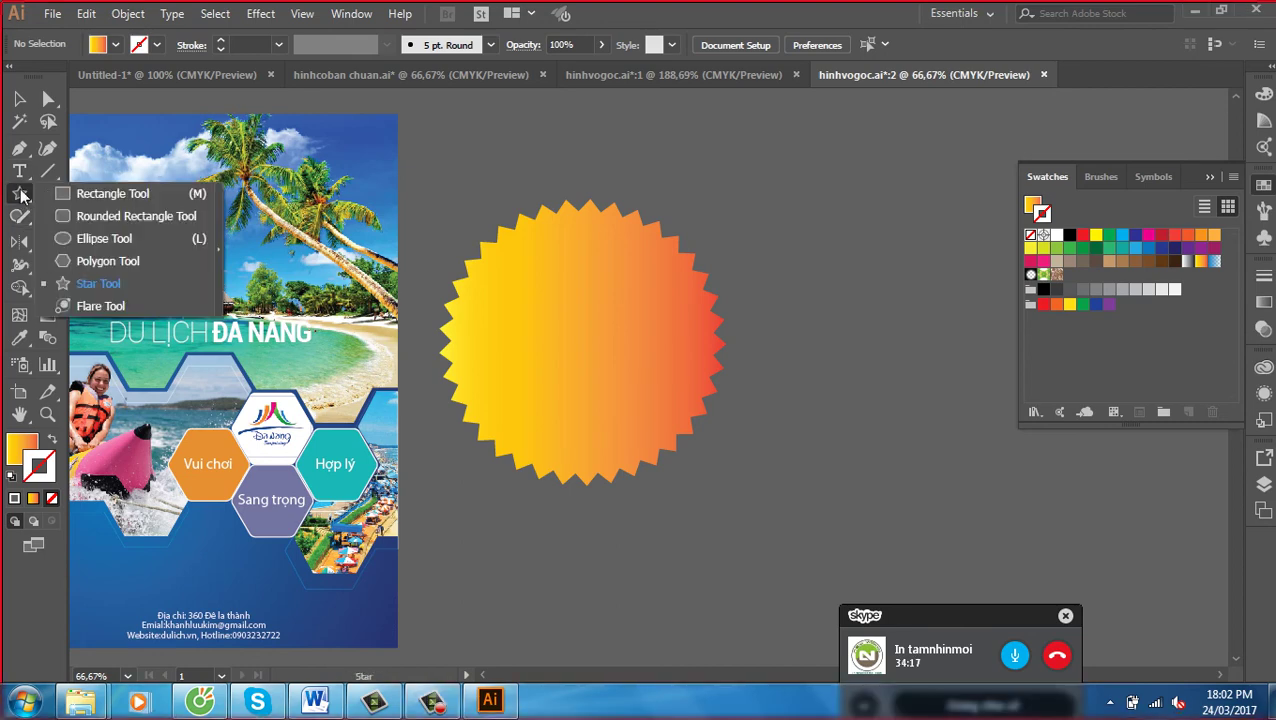
{"action": "mouse_move", "coordinate": [538, 248]}
{"action": "left_mouse_down"}
{"action": "mouse_move", "coordinate": [748, 358]}
{"action": "mouse_move", "coordinate": [1017, 447]}
{"action": "left_mouse_up"}
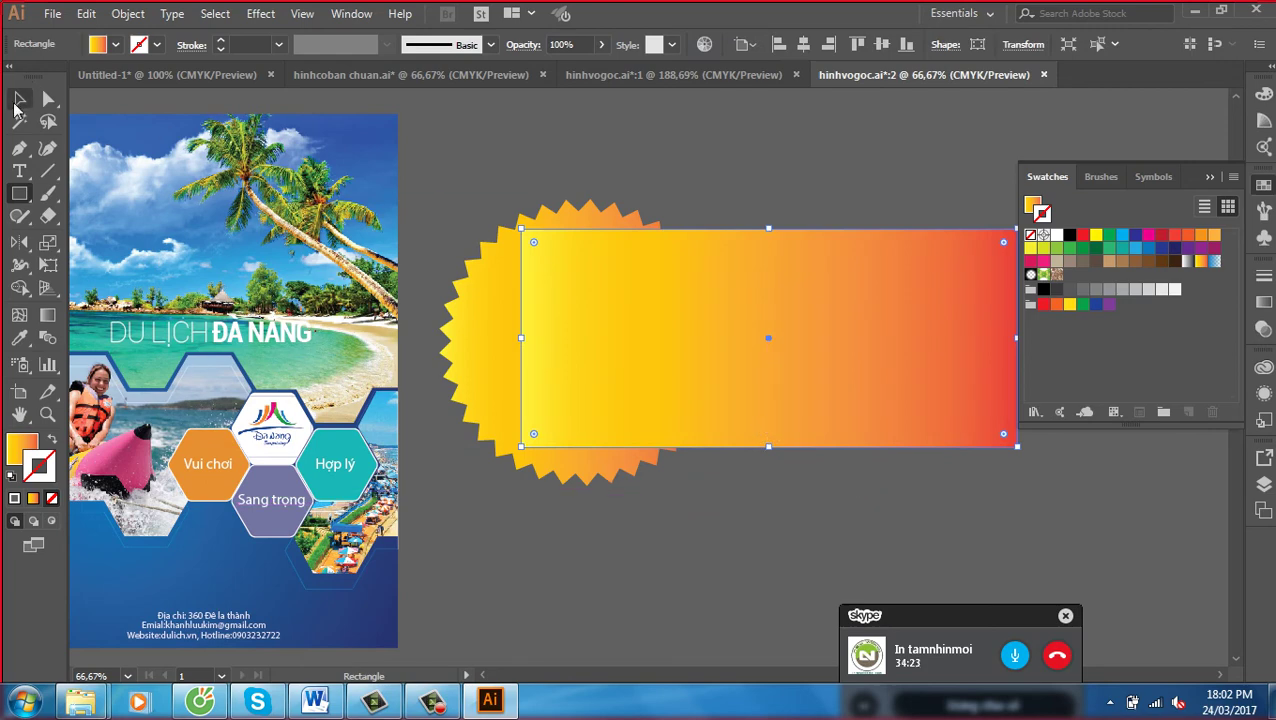
Bring the star in front of the rectangle and select both shapes
{"action": "left_click", "coordinate": [19, 98]}
{"action": "left_click", "coordinate": [690, 190]}
{"action": "left_click", "coordinate": [740, 278]}
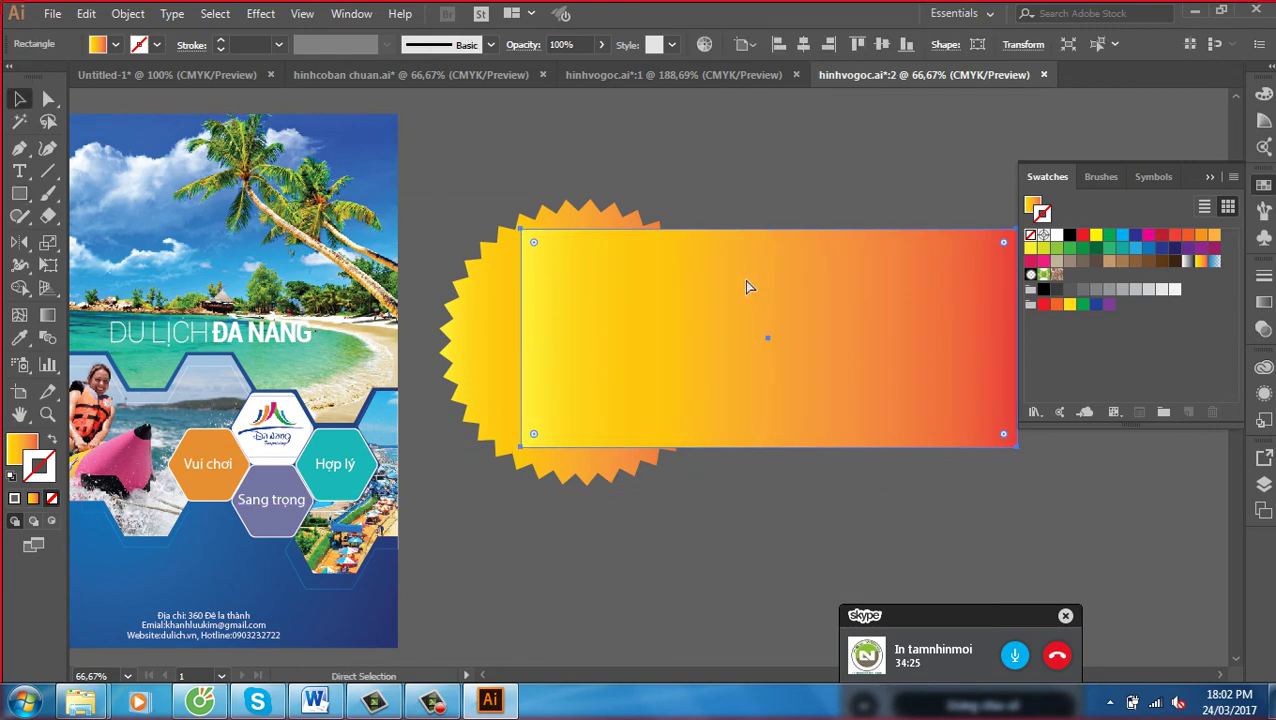
{"action": "left_click", "coordinate": [480, 330]}
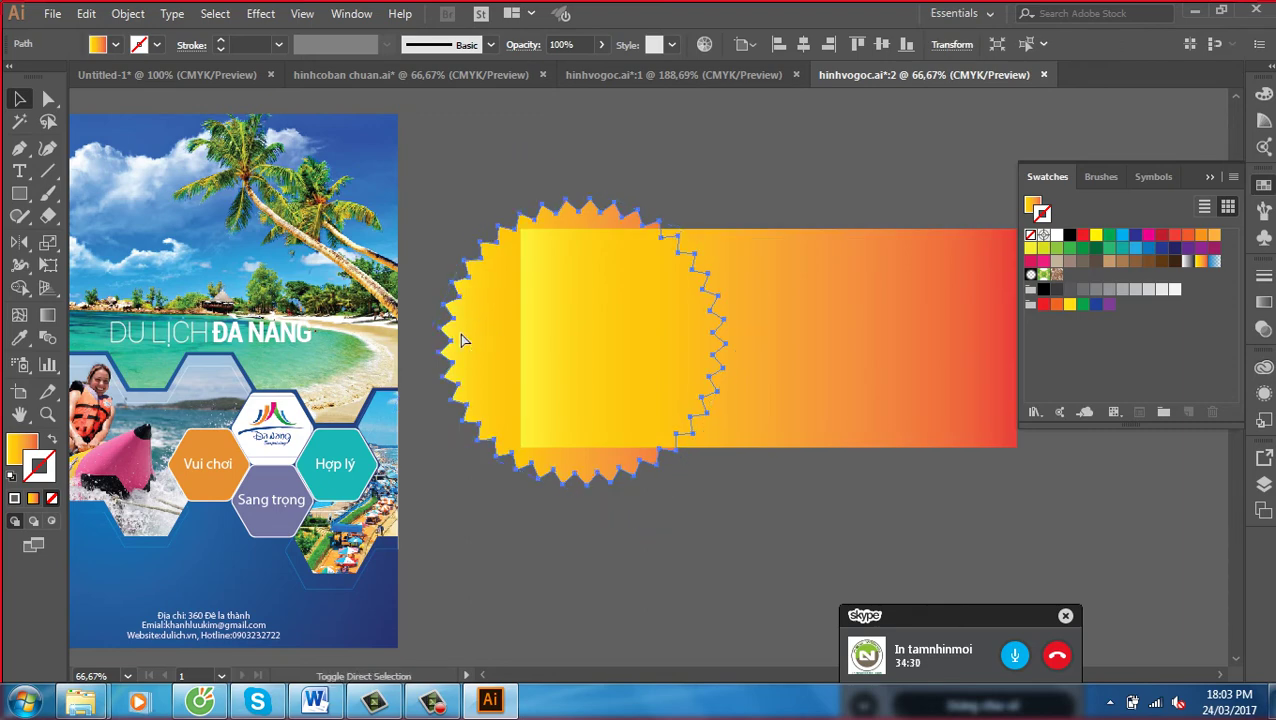
{"action": "key", "text": "ctrl+shift+bracketright"}
{"action": "key", "text": "ctrl+shift+a"}
{"action": "left_click", "coordinate": [640, 337]}
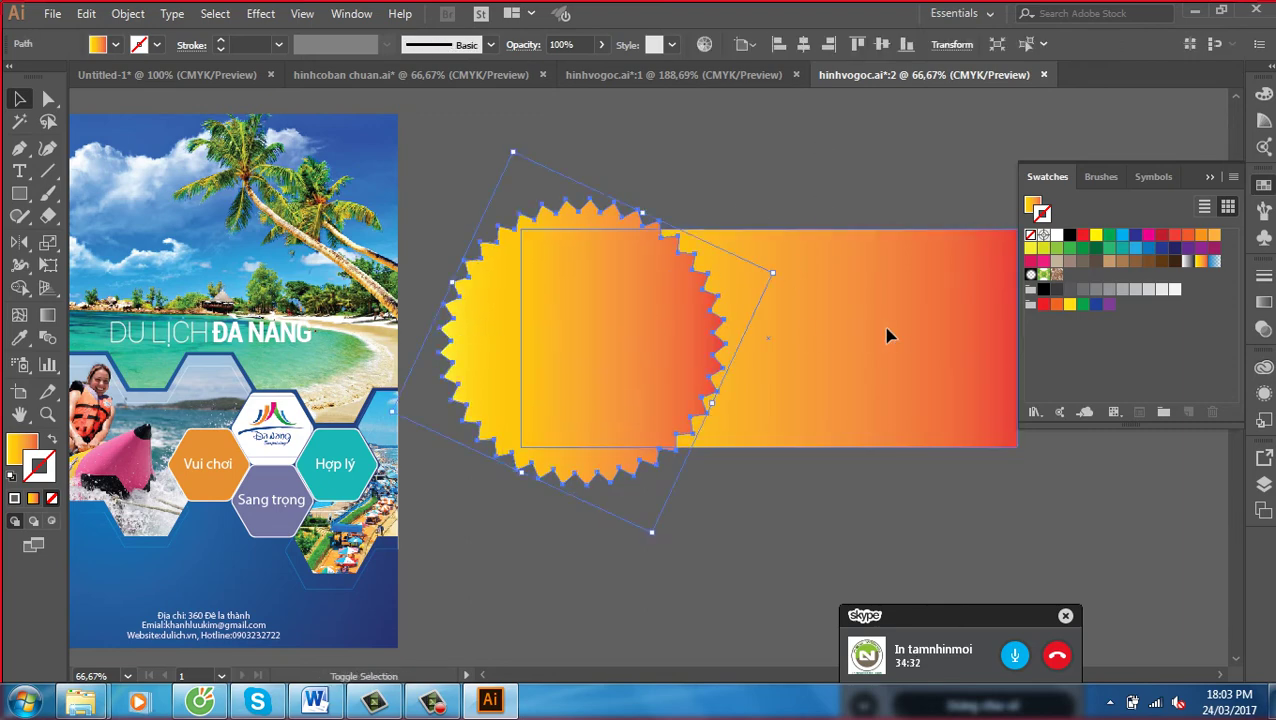
{"action": "left_click", "coordinate": [887, 336], "text": "shift"}
Intersect the star with the rectangle using Pathfinder and swap the result's fill and stroke
{"action": "key", "text": "shift+F7"}
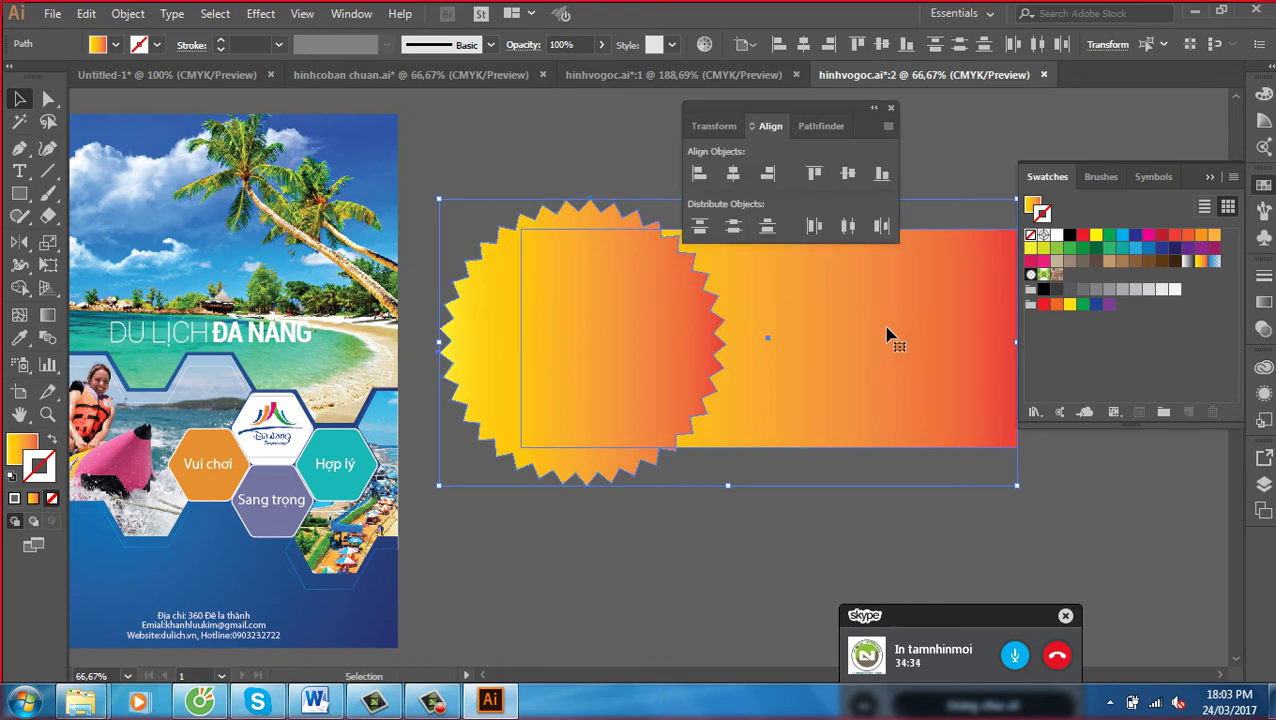
{"action": "left_click", "coordinate": [817, 126]}
{"action": "left_click", "coordinate": [769, 174]}
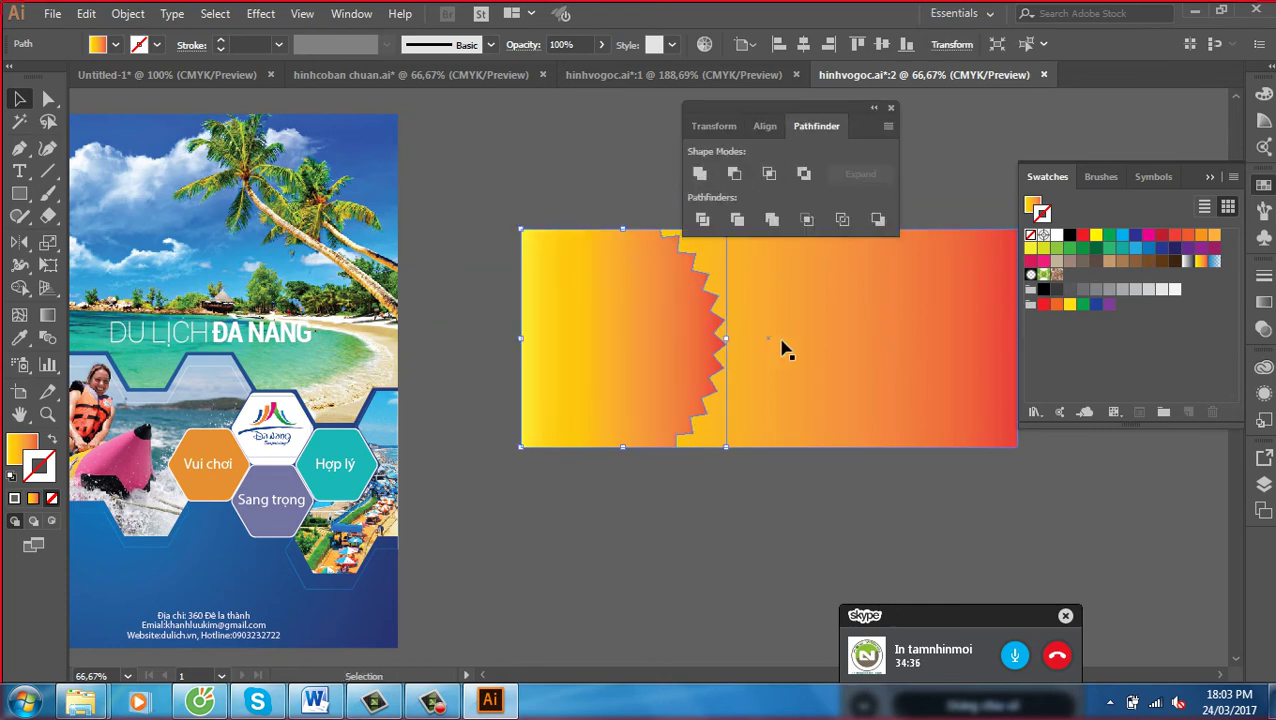
{"action": "left_click", "coordinate": [1057, 235]}
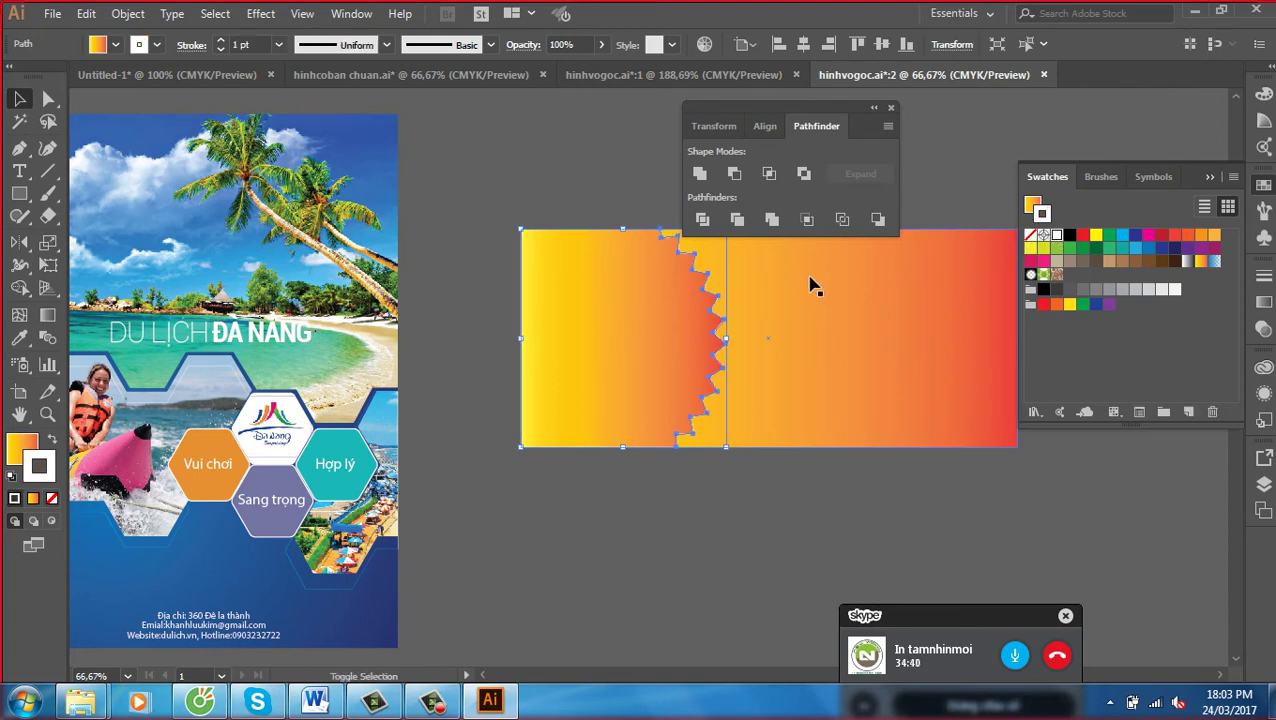
{"action": "key", "text": "shift+x"}
Delete the white and orange gradient shapes beside the poster
{"action": "left_click", "coordinate": [555, 165]}
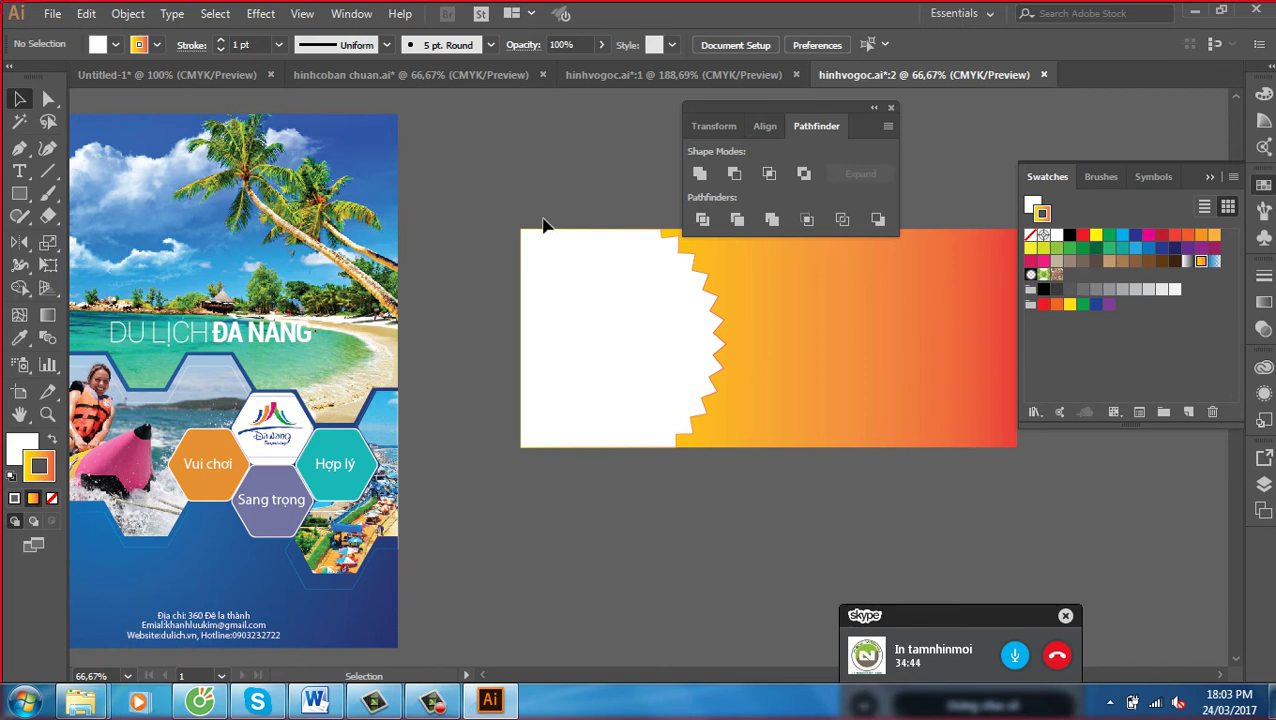
{"action": "left_click_drag", "start_coordinate": [498, 156], "coordinate": [755, 372]}
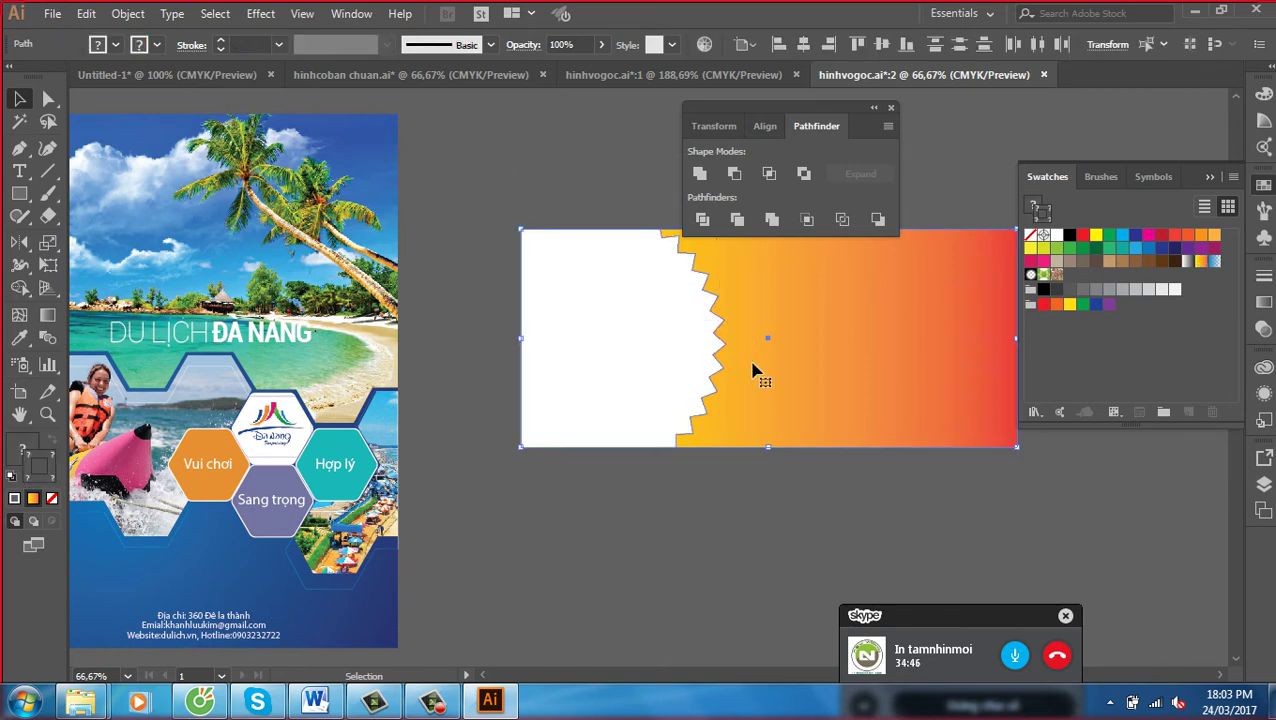
{"action": "key", "text": "Delete"}
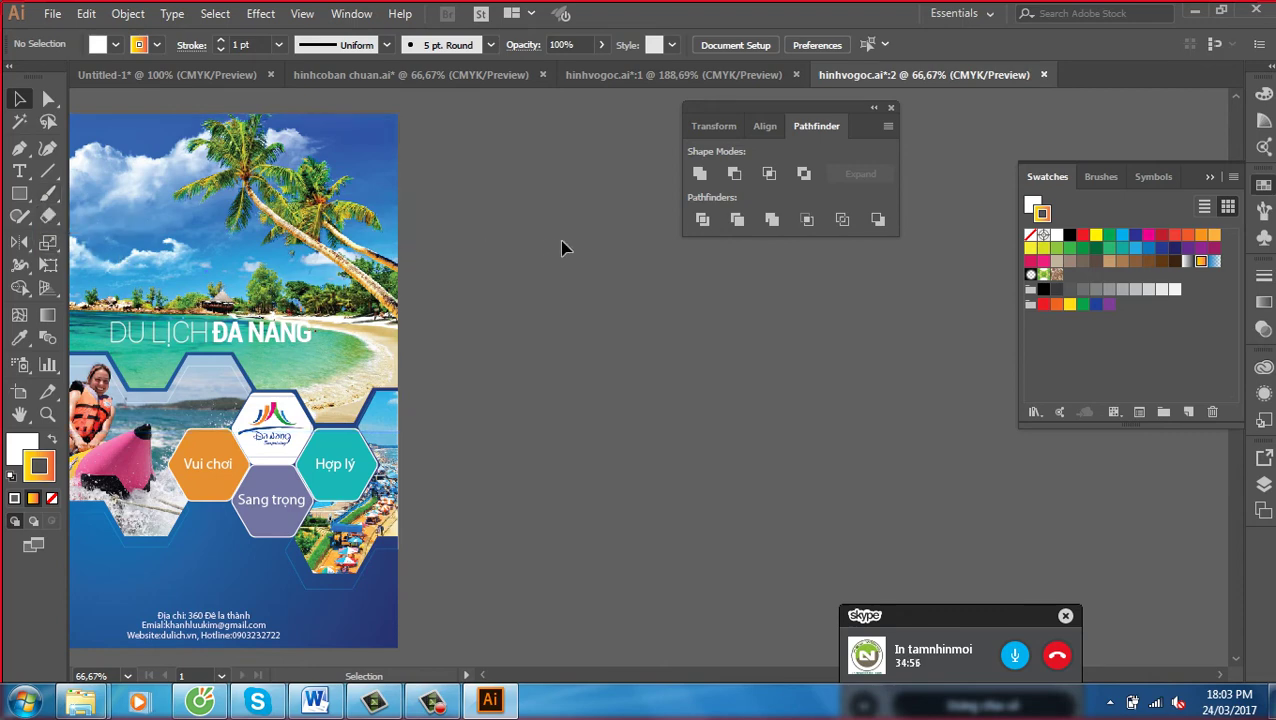
Drag out a trial star, adjusting its points between six and eight
{"action": "left_click", "coordinate": [24, 198]}
{"action": "left_click_drag", "start_coordinate": [27, 206], "coordinate": [60, 285]}
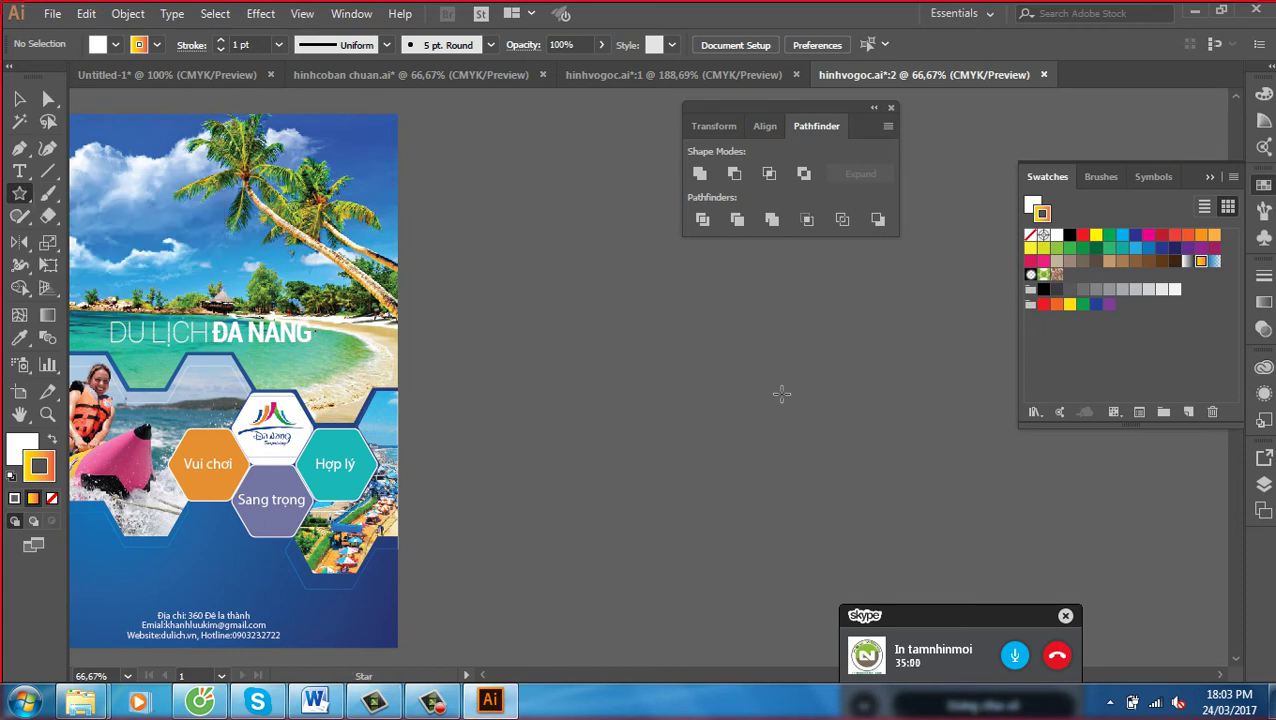
{"action": "left_click_drag", "start_coordinate": [738, 356], "coordinate": [804, 394]}
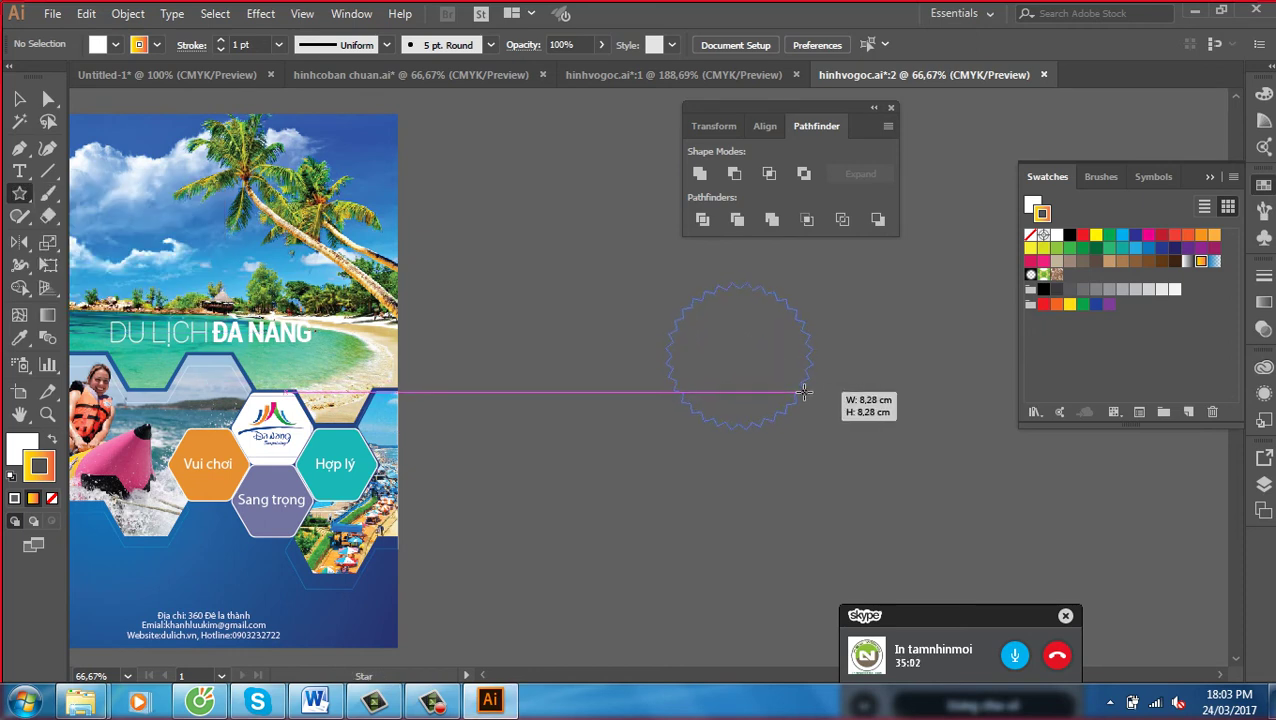
{"action": "key", "text": "Down"}
{"action": "key", "text": "Down"}
{"action": "key", "text": "Down"}
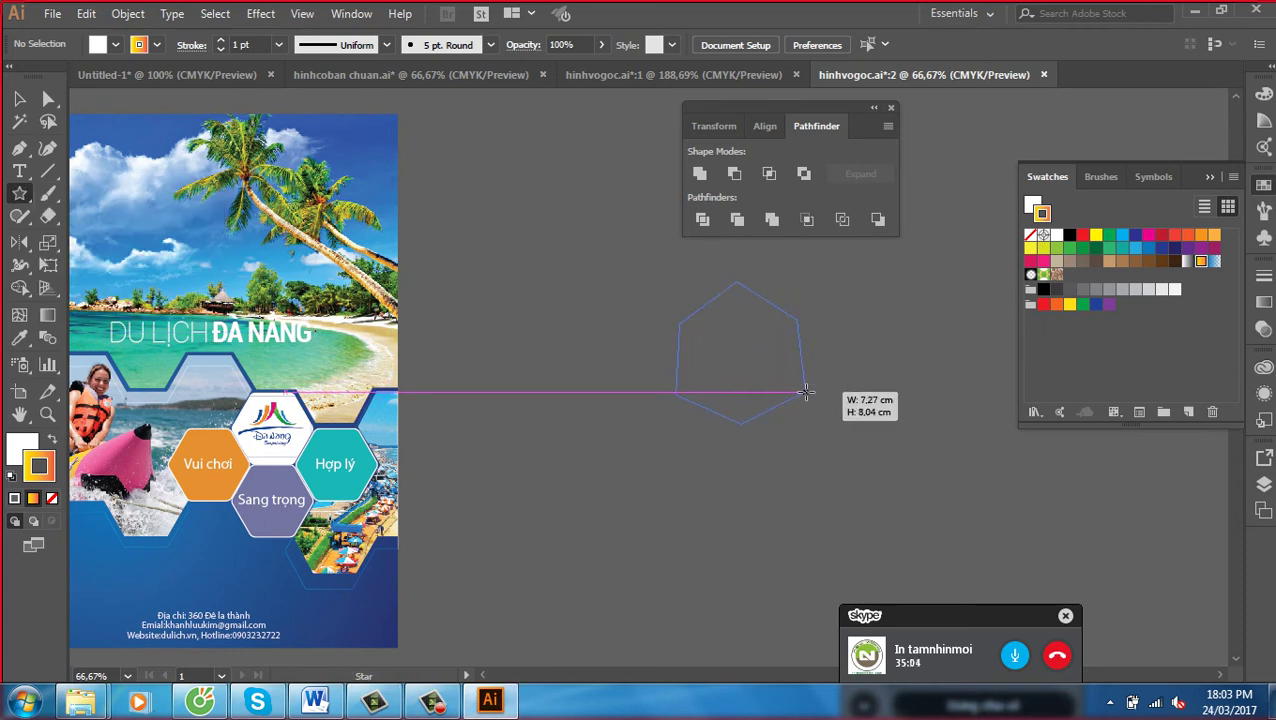
{"action": "mouse_move", "coordinate": [804, 393]}
{"action": "left_mouse_down"}
{"action": "mouse_move", "coordinate": [748, 358]}
{"action": "mouse_move", "coordinate": [811, 377]}
{"action": "left_mouse_up"}
{"action": "key", "text": "Up"}
{"action": "key", "text": "Up"}
{"action": "key", "text": "Up"}
{"action": "key", "text": "Down"}
{"action": "key", "text": "Down"}
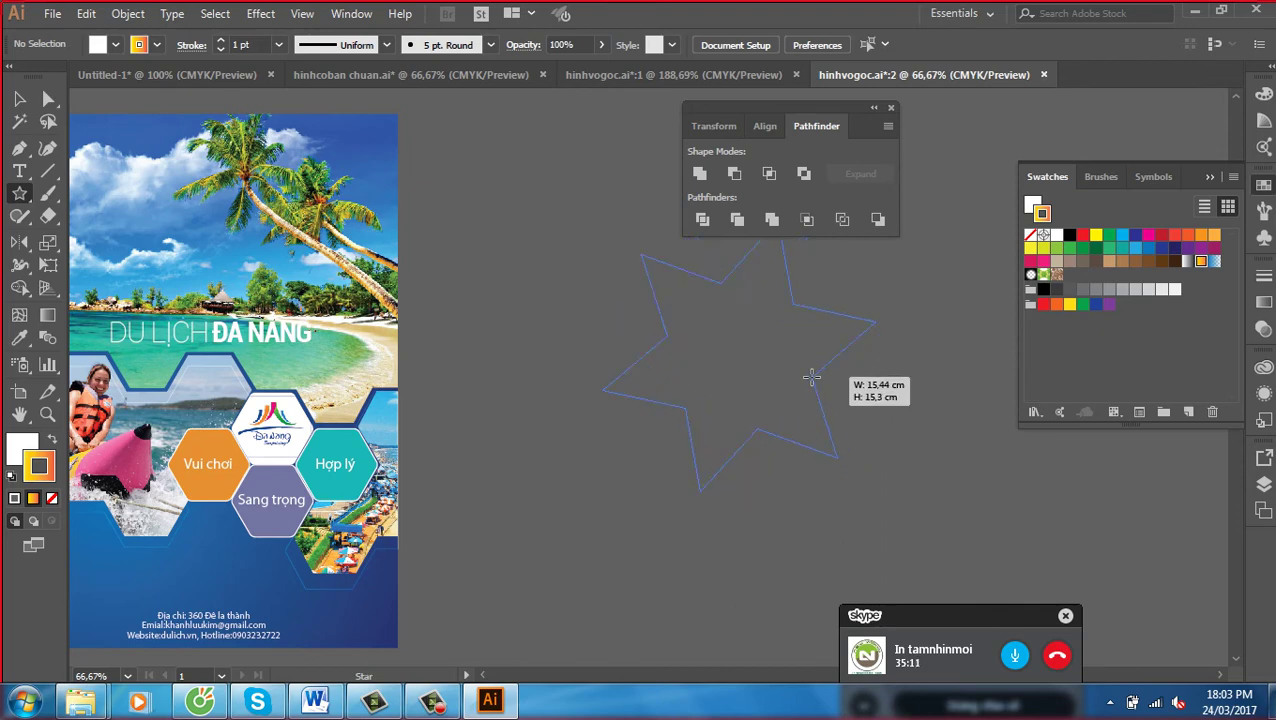
{"action": "key", "text": "Down"}
{"action": "left_click_drag", "start_coordinate": [811, 377], "coordinate": [803, 376]}
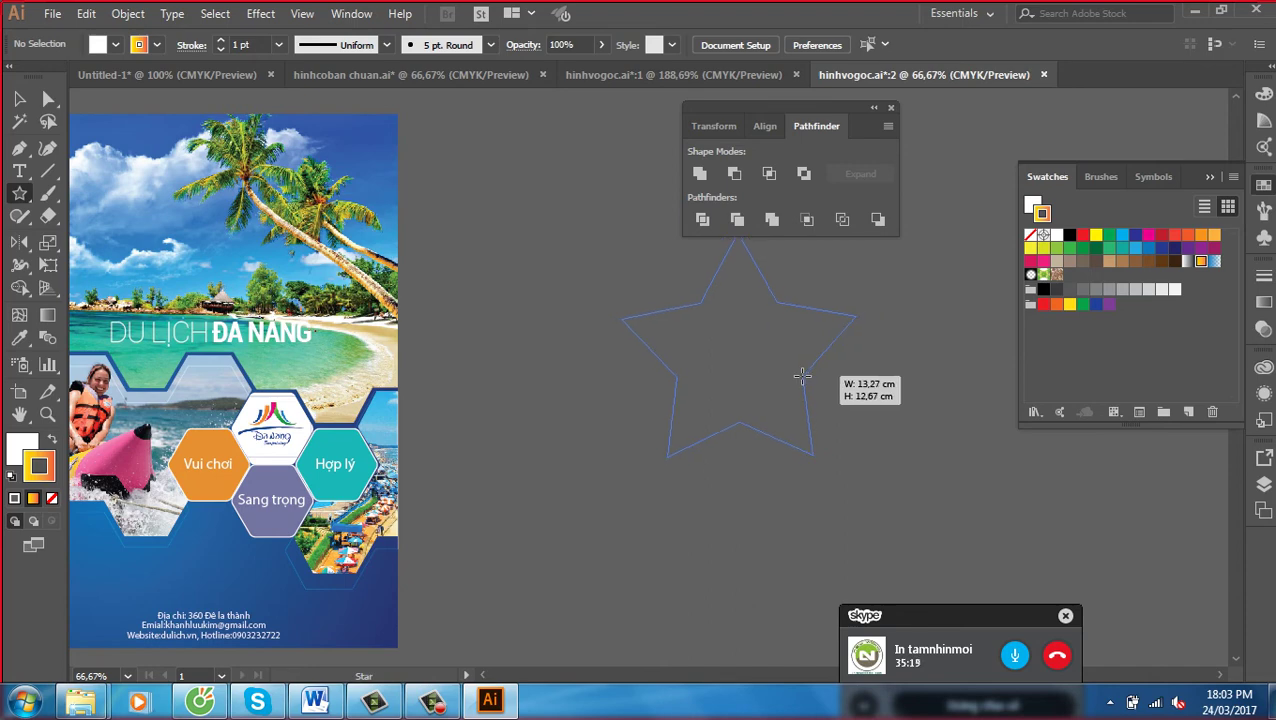
{"action": "mouse_move", "coordinate": [803, 376]}
{"action": "left_mouse_down"}
{"action": "mouse_move", "coordinate": [858, 392]}
{"action": "mouse_move", "coordinate": [792, 349]}
{"action": "left_mouse_up"}
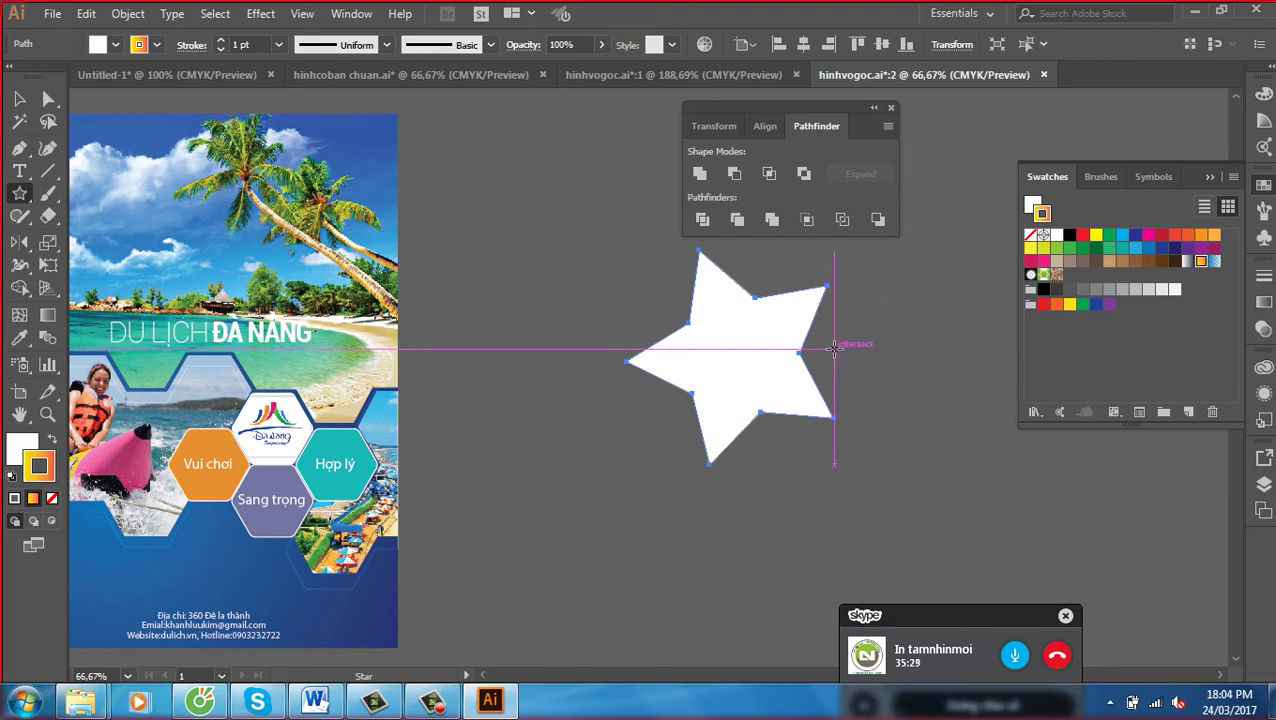
Replace the trial star with a white five-pointed star beside the poster
{"action": "key", "text": "Delete"}
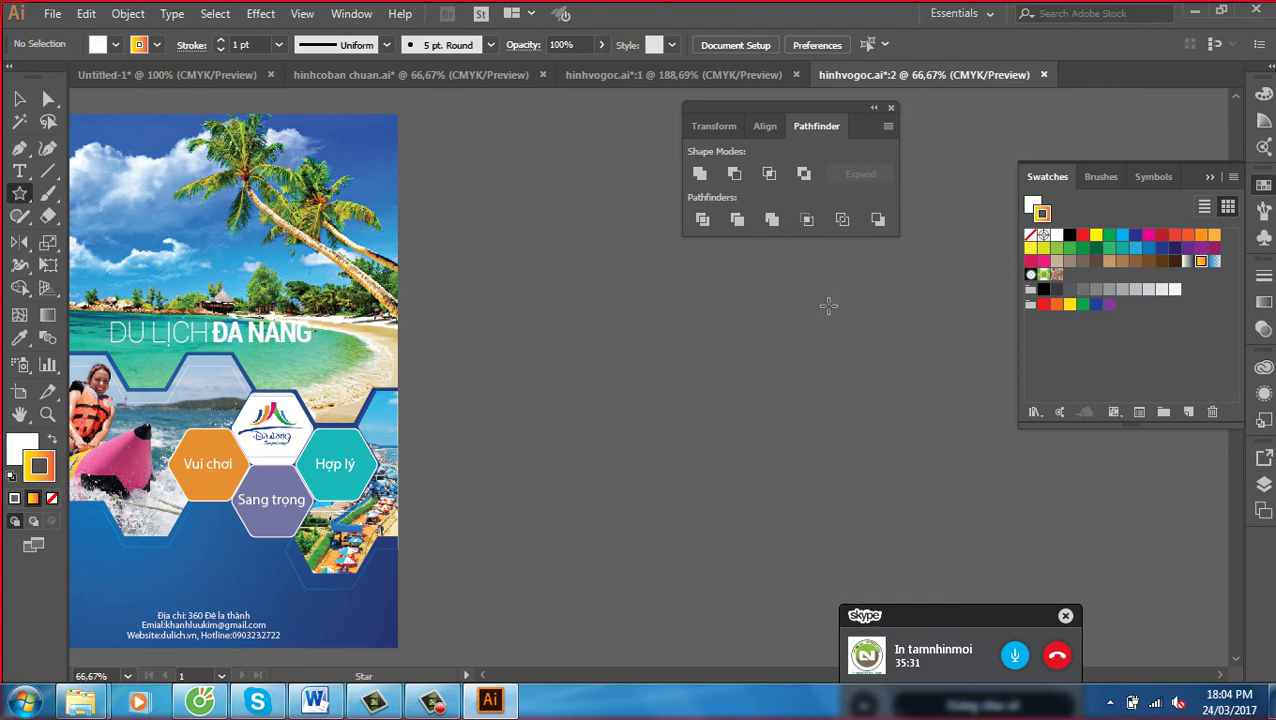
{"action": "left_click_drag", "start_coordinate": [682, 353], "coordinate": [733, 377]}
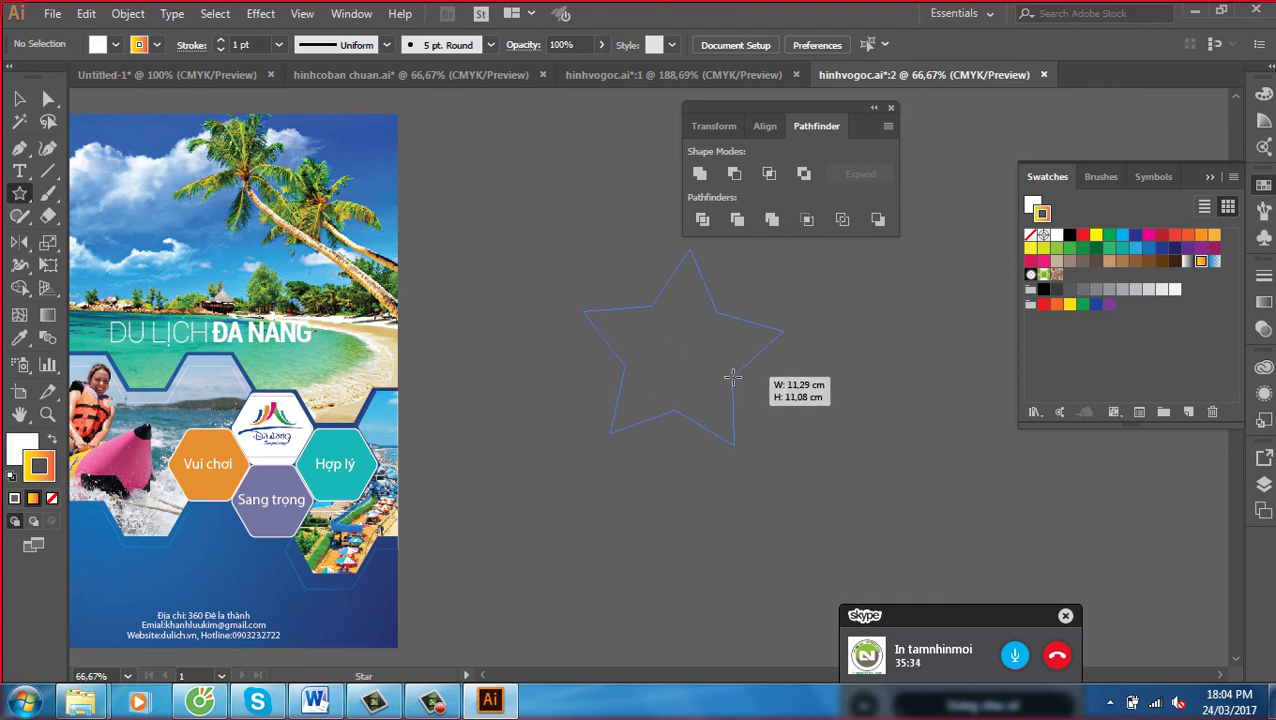
{"action": "mouse_move", "coordinate": [733, 377]}
{"action": "left_mouse_down"}
{"action": "mouse_move", "coordinate": [736, 411]}
{"action": "mouse_move", "coordinate": [789, 473]}
{"action": "left_mouse_up"}
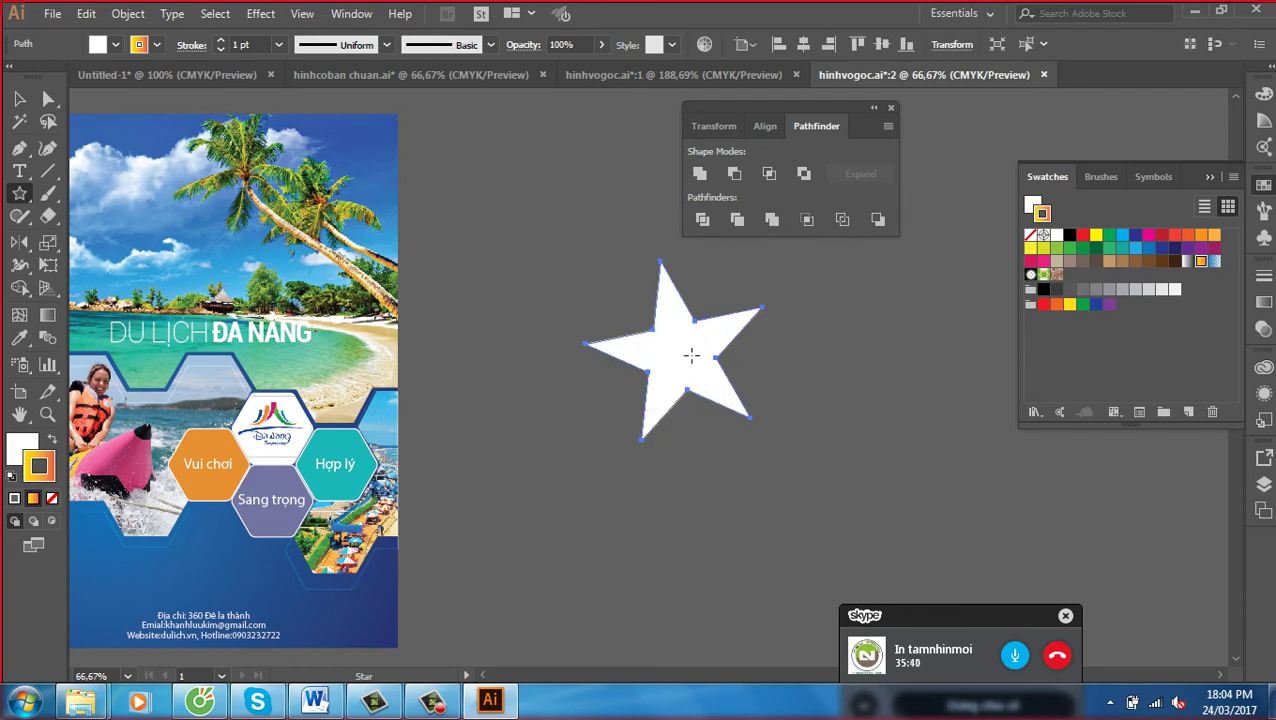
{"action": "left_click", "coordinate": [19, 98]}
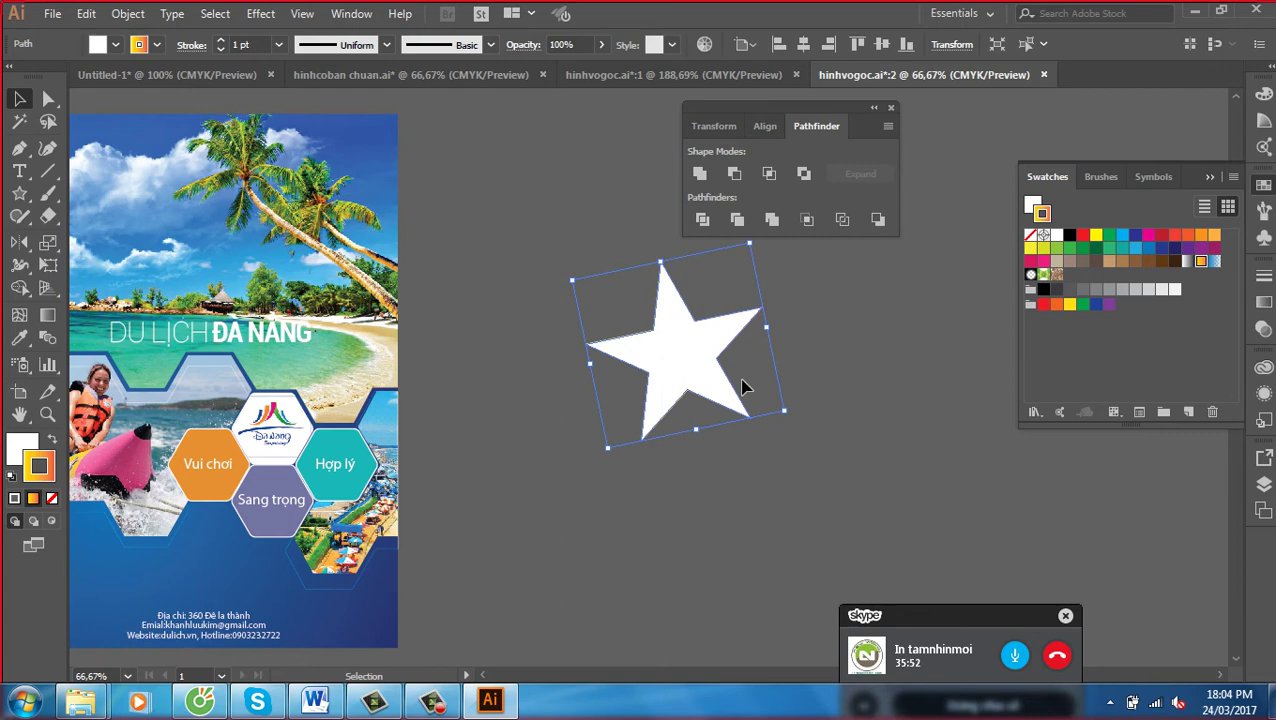
Zoom in on the Seiko watch and draw a thin sparkle star beside its crown
{"action": "left_click_drag", "start_coordinate": [462, 400], "coordinate": [743, 385]}
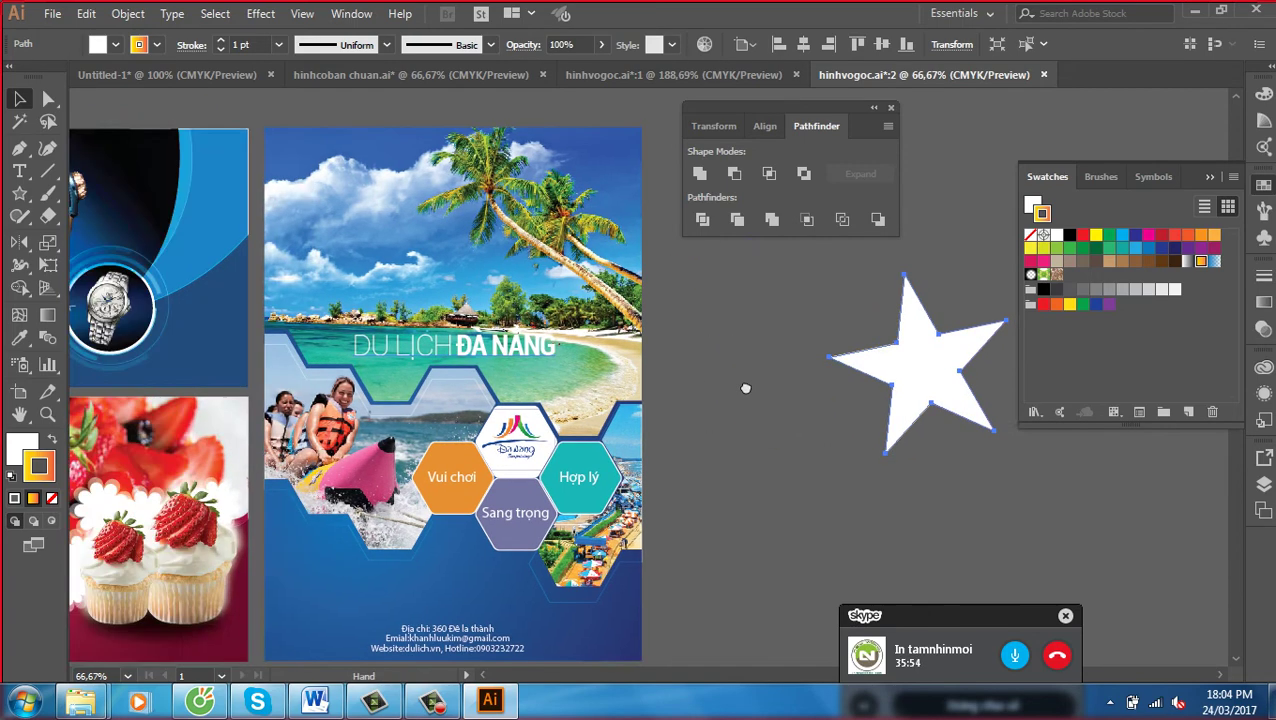
{"action": "left_click_drag", "start_coordinate": [100, 390], "coordinate": [640, 393]}
{"action": "key", "text": "z"}
{"action": "mouse_move", "coordinate": [502, 148]}
{"action": "left_mouse_down"}
{"action": "mouse_move", "coordinate": [660, 335]}
{"action": "mouse_move", "coordinate": [490, 366]}
{"action": "left_mouse_up"}
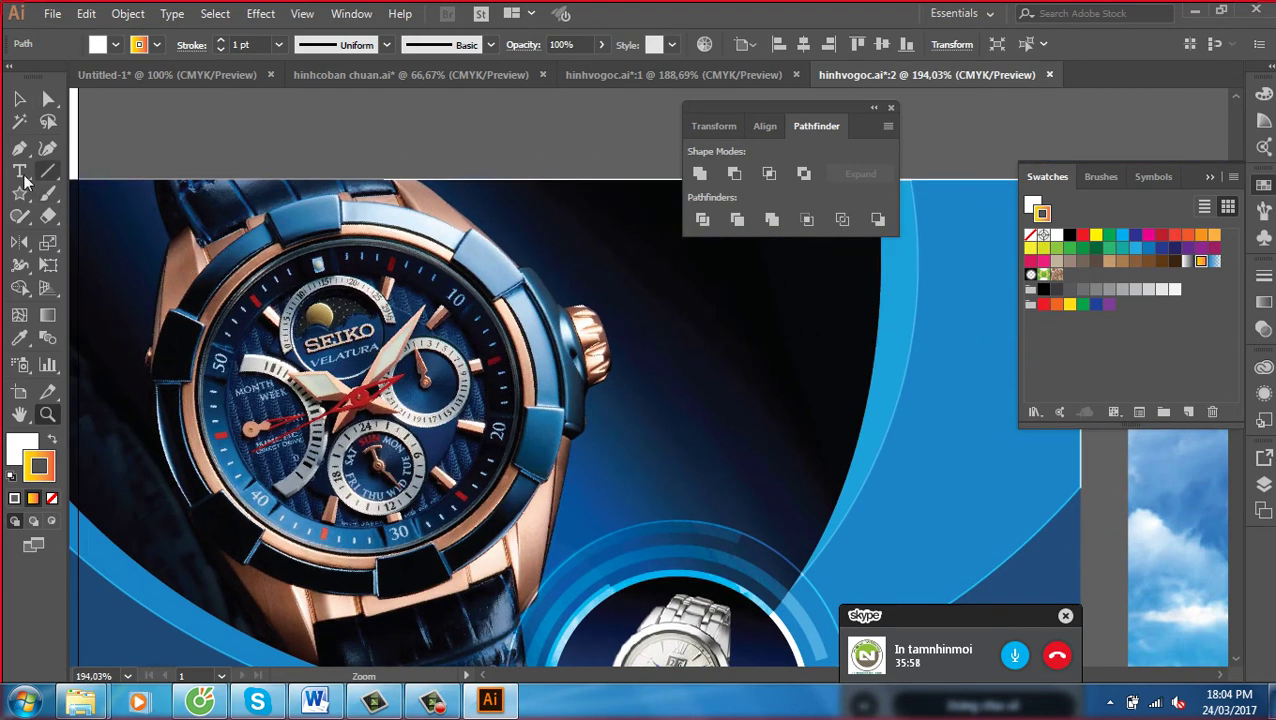
{"action": "left_click", "coordinate": [19, 193]}
{"action": "mouse_move", "coordinate": [648, 346]}
{"action": "left_mouse_down"}
{"action": "mouse_move", "coordinate": [666, 371]}
{"action": "mouse_move", "coordinate": [647, 346]}
{"action": "left_mouse_up"}
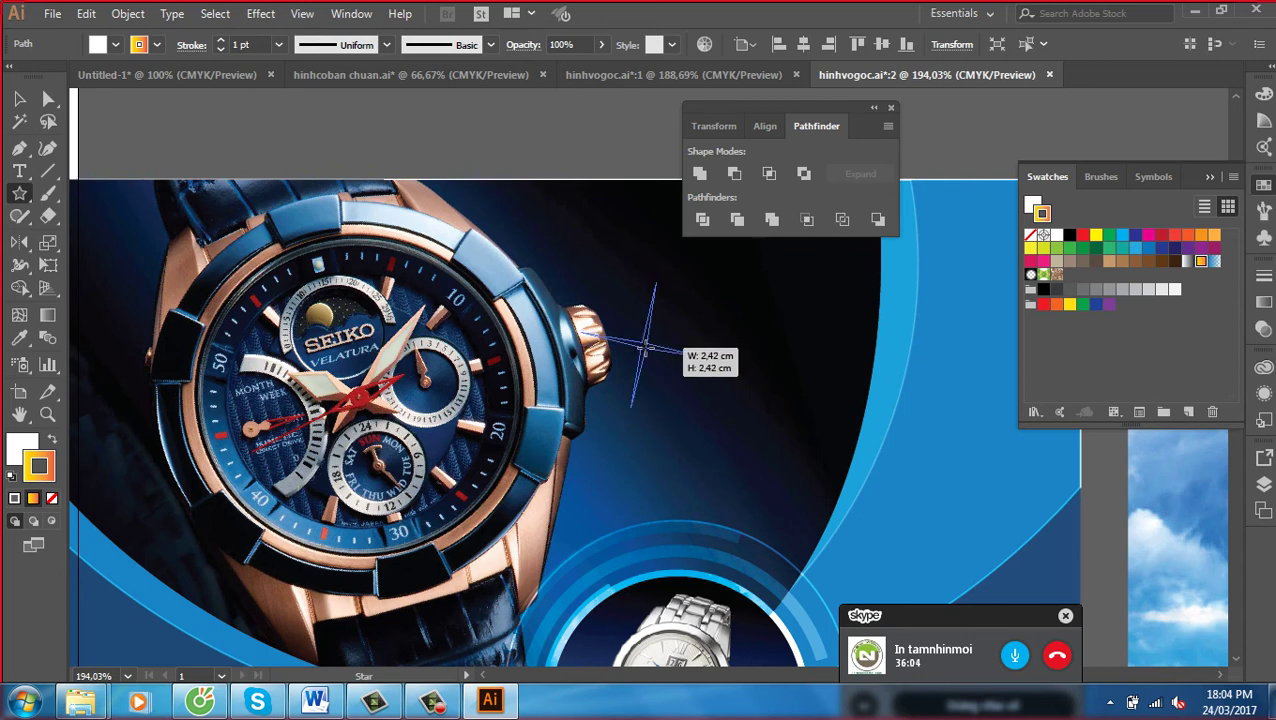
{"action": "left_click_drag", "start_coordinate": [647, 346], "coordinate": [657, 368]}
Remove the sparkle's outline, rotate it about 45 degrees and scale it down slightly
{"action": "left_click", "coordinate": [20, 98]}
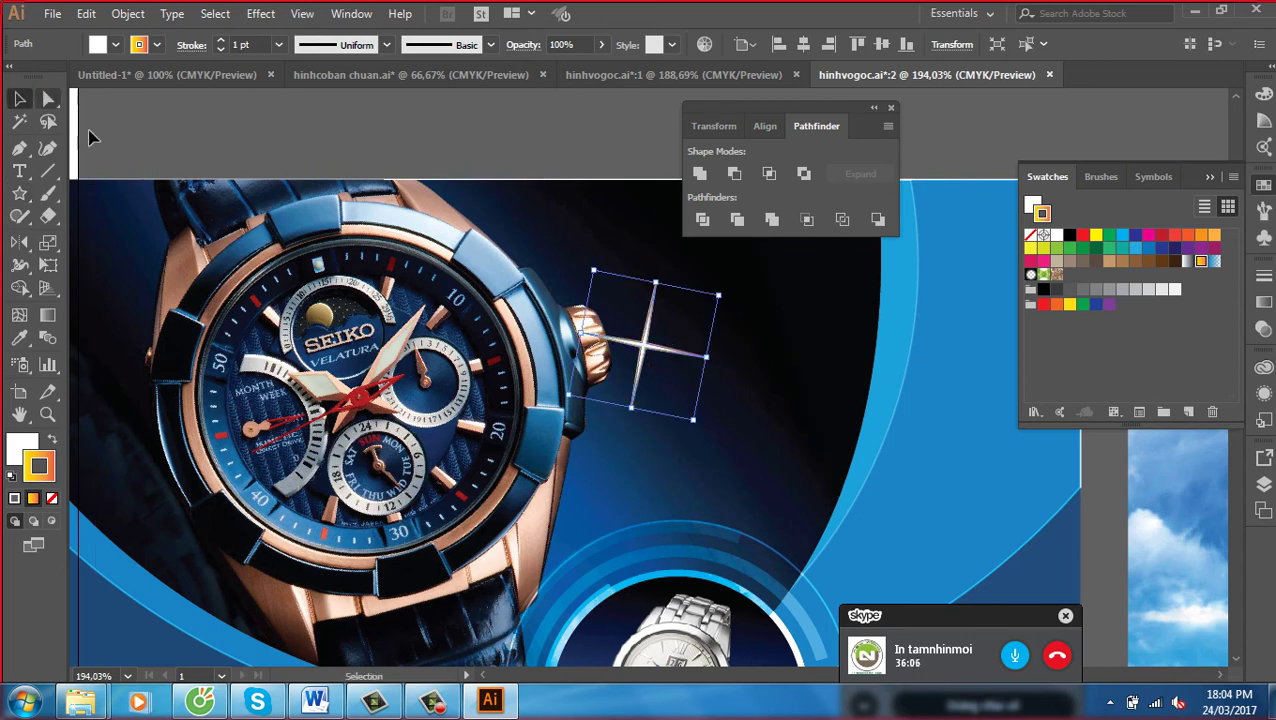
{"action": "key", "text": "slash"}
{"action": "left_click", "coordinate": [555, 130]}
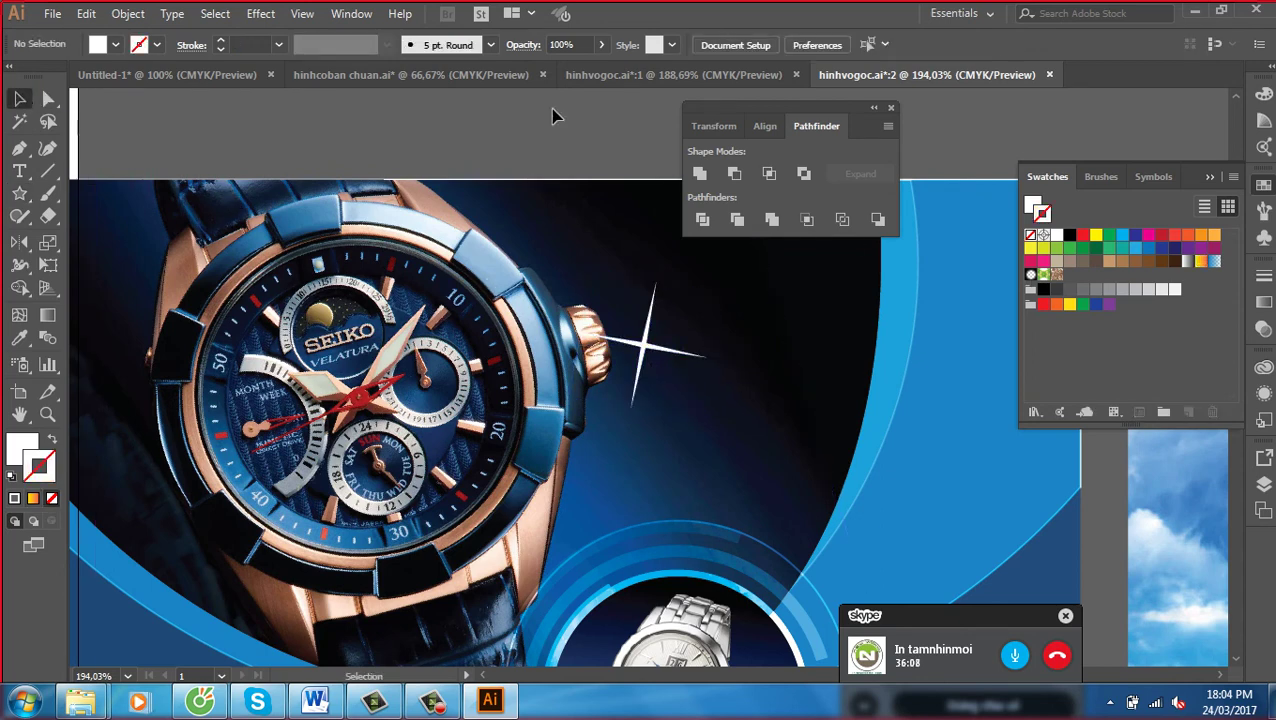
{"action": "left_click", "coordinate": [648, 346]}
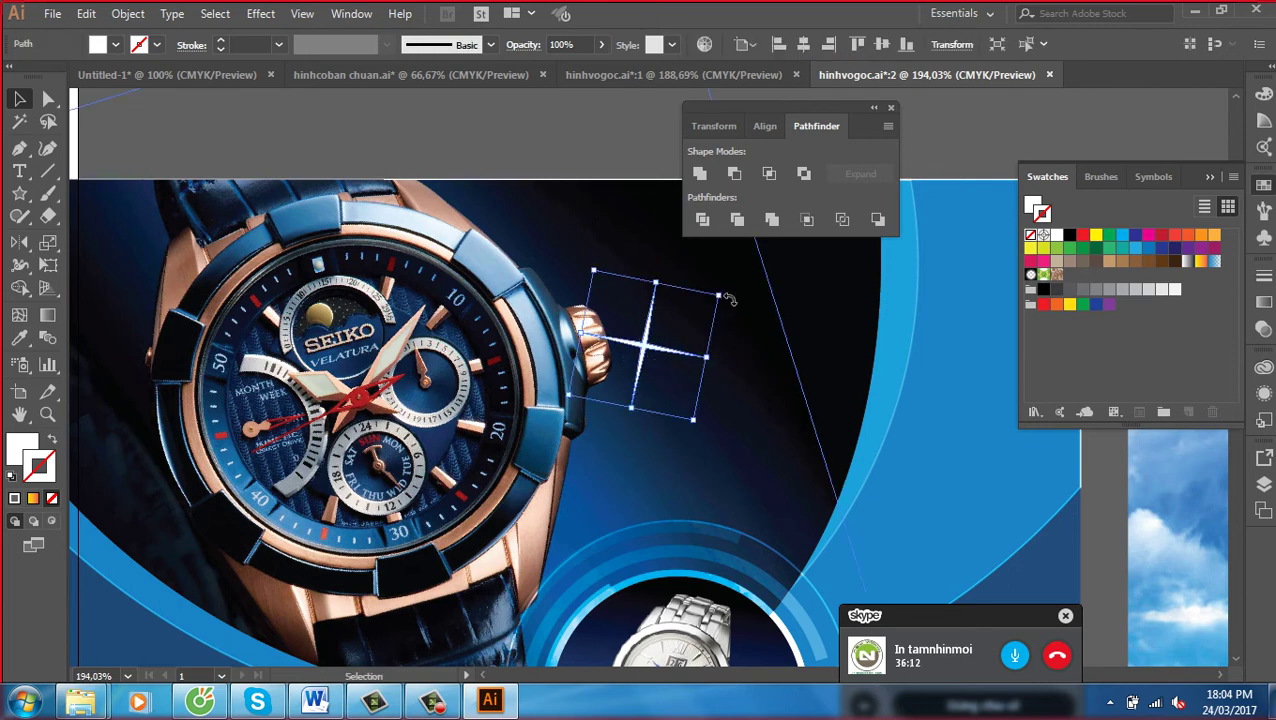
{"action": "left_click_drag", "start_coordinate": [722, 294], "coordinate": [738, 358]}
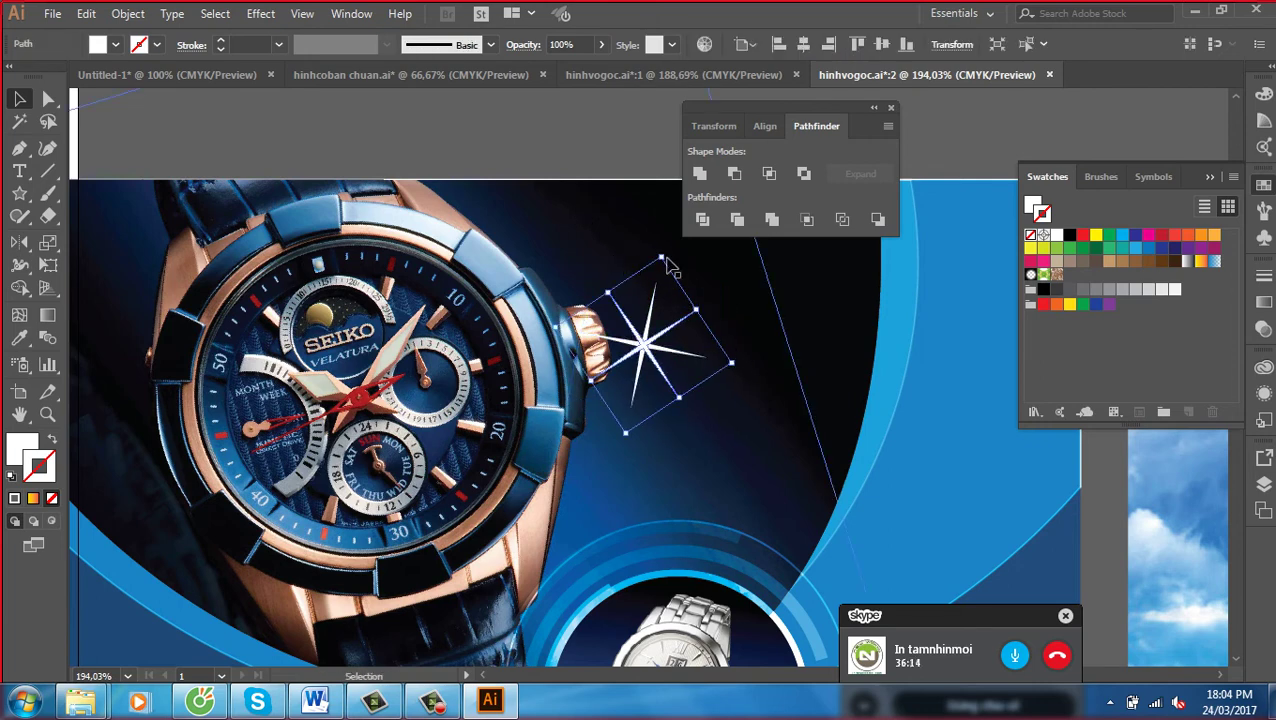
{"action": "left_click_drag", "start_coordinate": [662, 258], "coordinate": [644, 246]}
{"action": "left_click", "coordinate": [597, 123]}
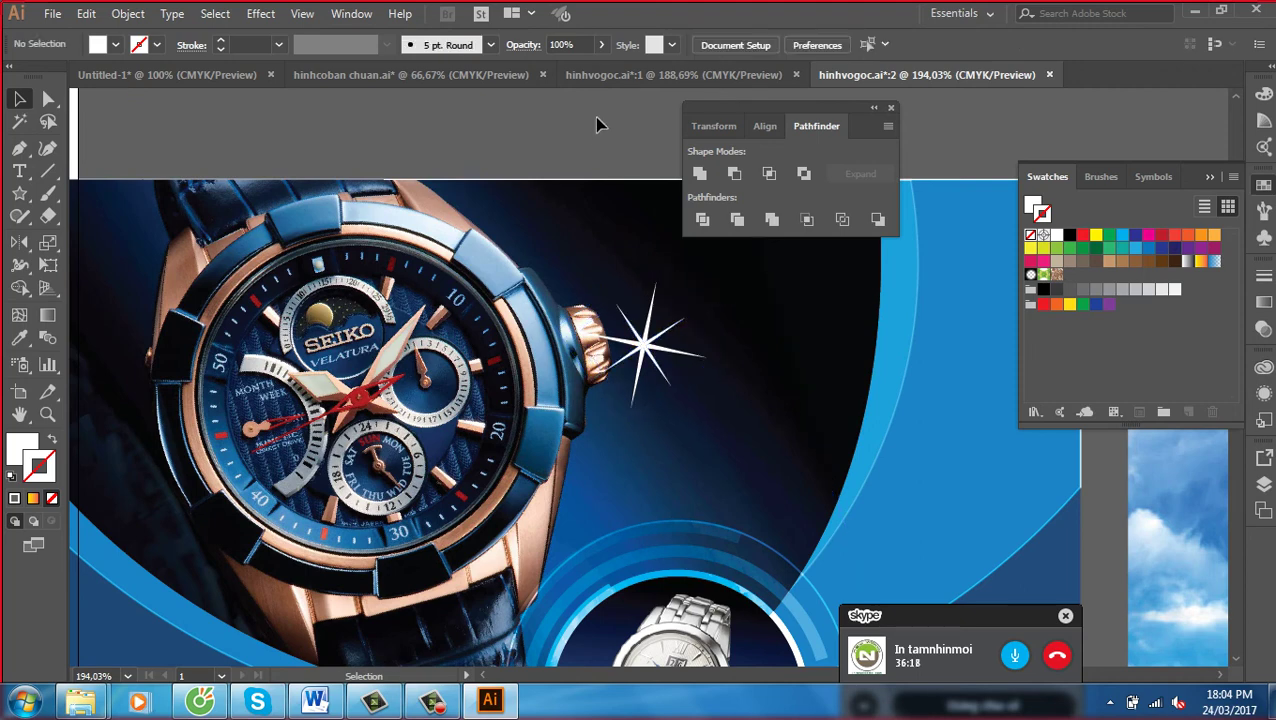
Unite the overlapping sparkle shapes into a single path
{"action": "left_click", "coordinate": [656, 328]}
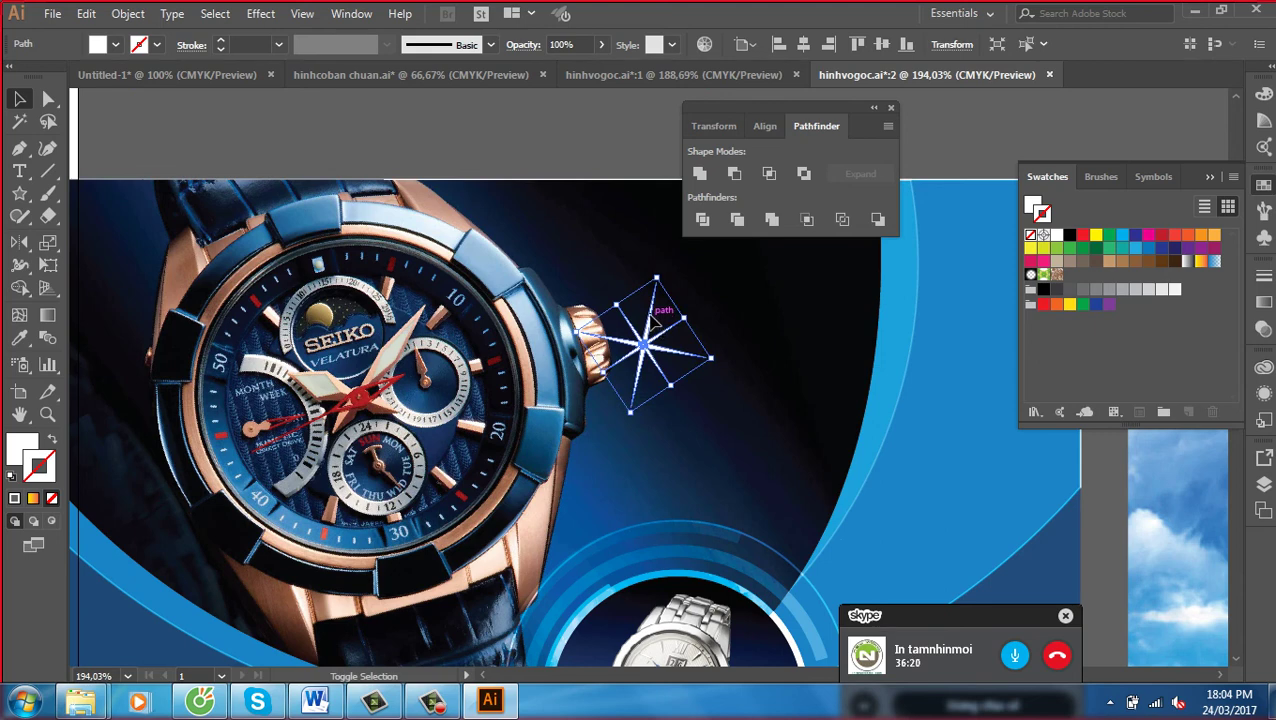
{"action": "key", "text": "ctrl+a"}
{"action": "left_click", "coordinate": [700, 174]}
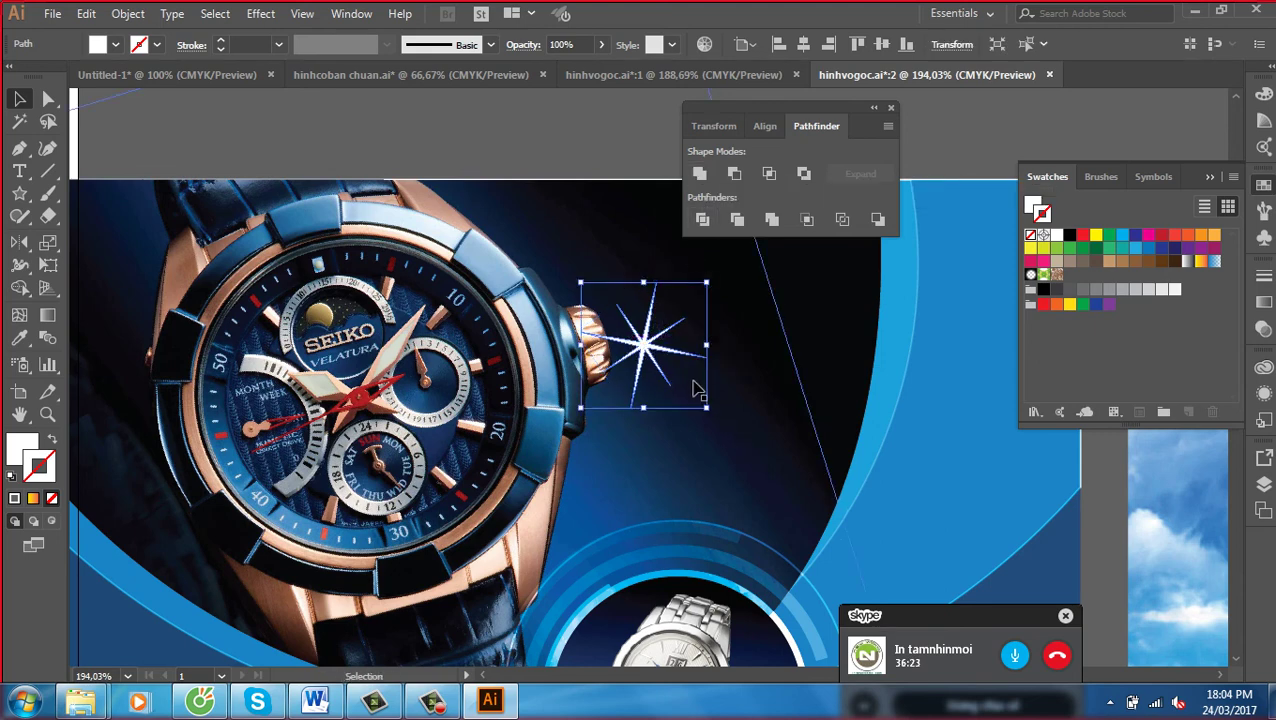
{"action": "key", "text": "a"}
{"action": "key", "text": "v"}
Apply a 7.3-pixel Gaussian Blur glow to the sparkle star
{"action": "left_click", "coordinate": [260, 13]}
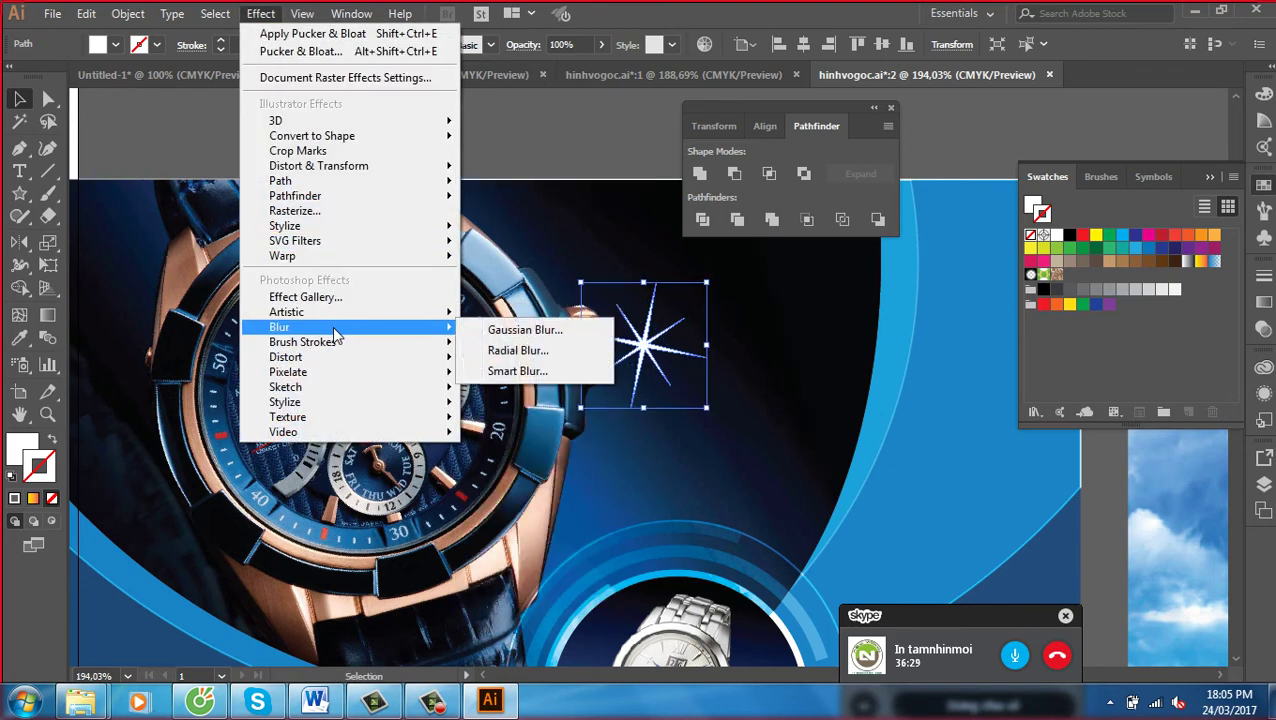
{"action": "mouse_move", "coordinate": [279, 327]}
{"action": "left_click", "coordinate": [570, 332]}
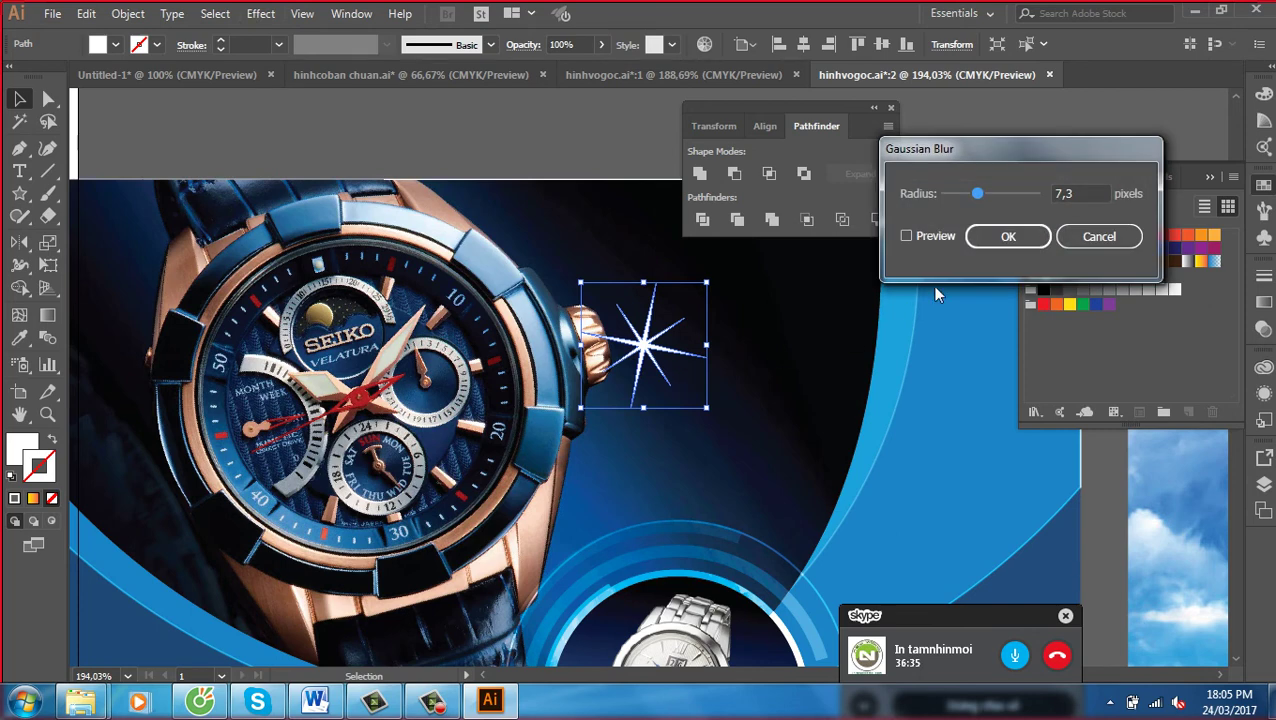
{"action": "left_click", "coordinate": [907, 237]}
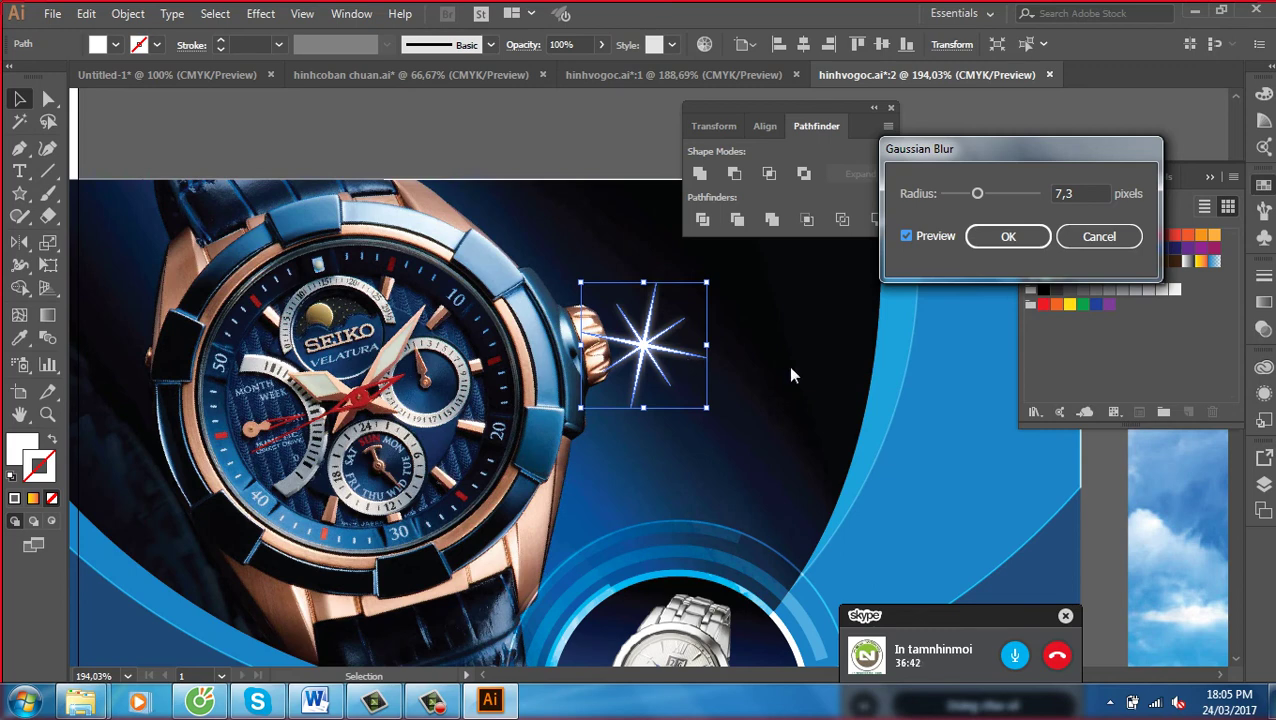
{"action": "left_click", "coordinate": [1006, 238]}
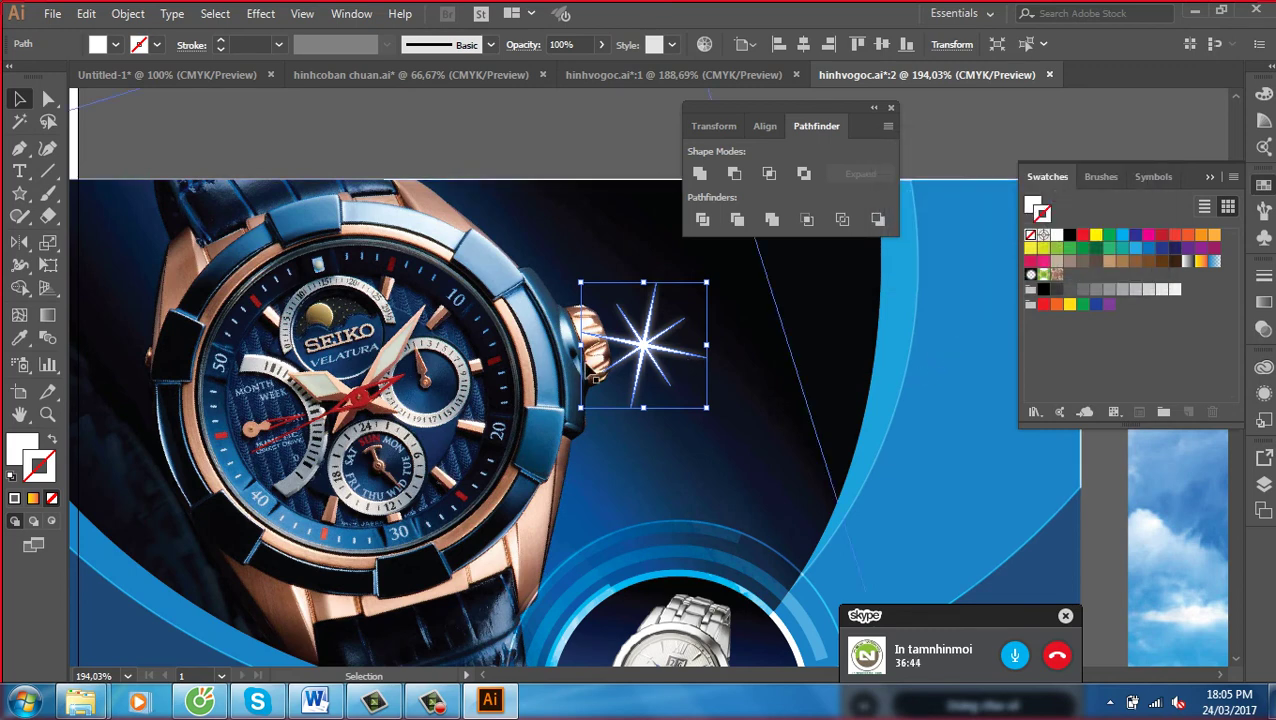
{"action": "left_click", "coordinate": [598, 148]}
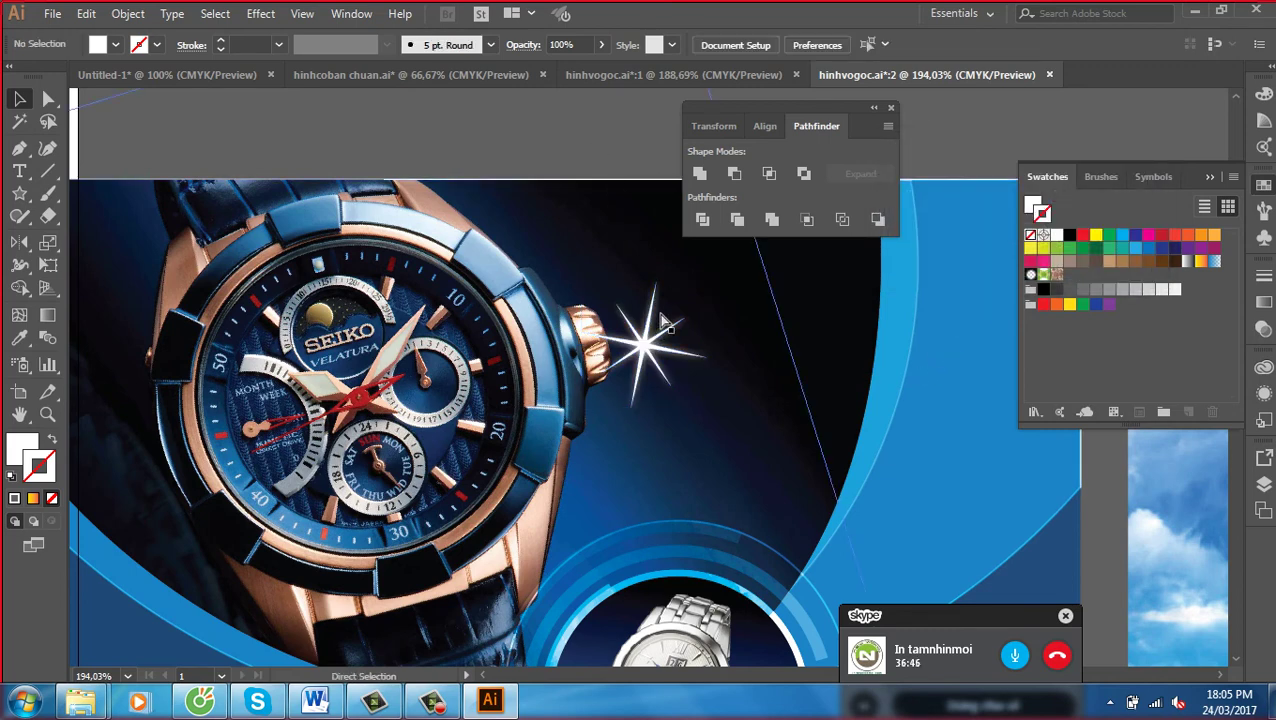
In Outline view, group only the star's paths, then return to Preview
{"action": "key", "text": "ctrl+y"}
{"action": "left_click_drag", "start_coordinate": [686, 398], "coordinate": [598, 371]}
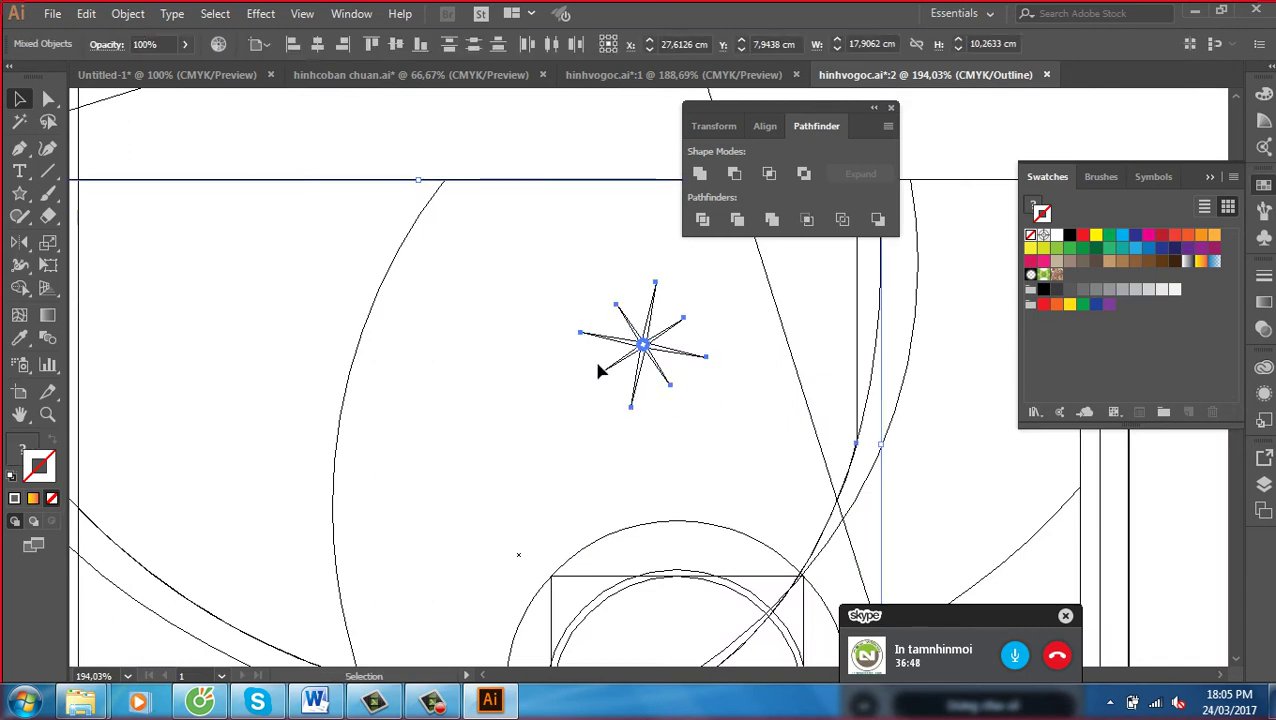
{"action": "left_click", "coordinate": [858, 445], "text": "shift"}
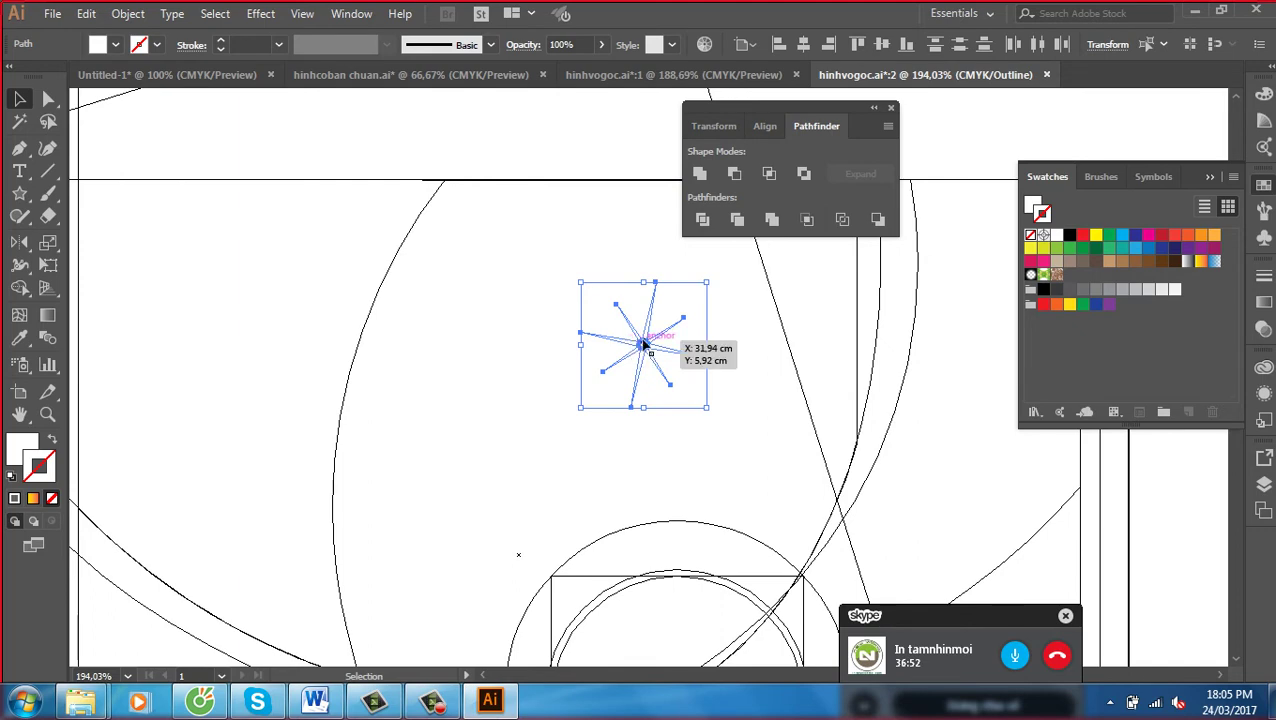
{"action": "key", "text": "ctrl+g"}
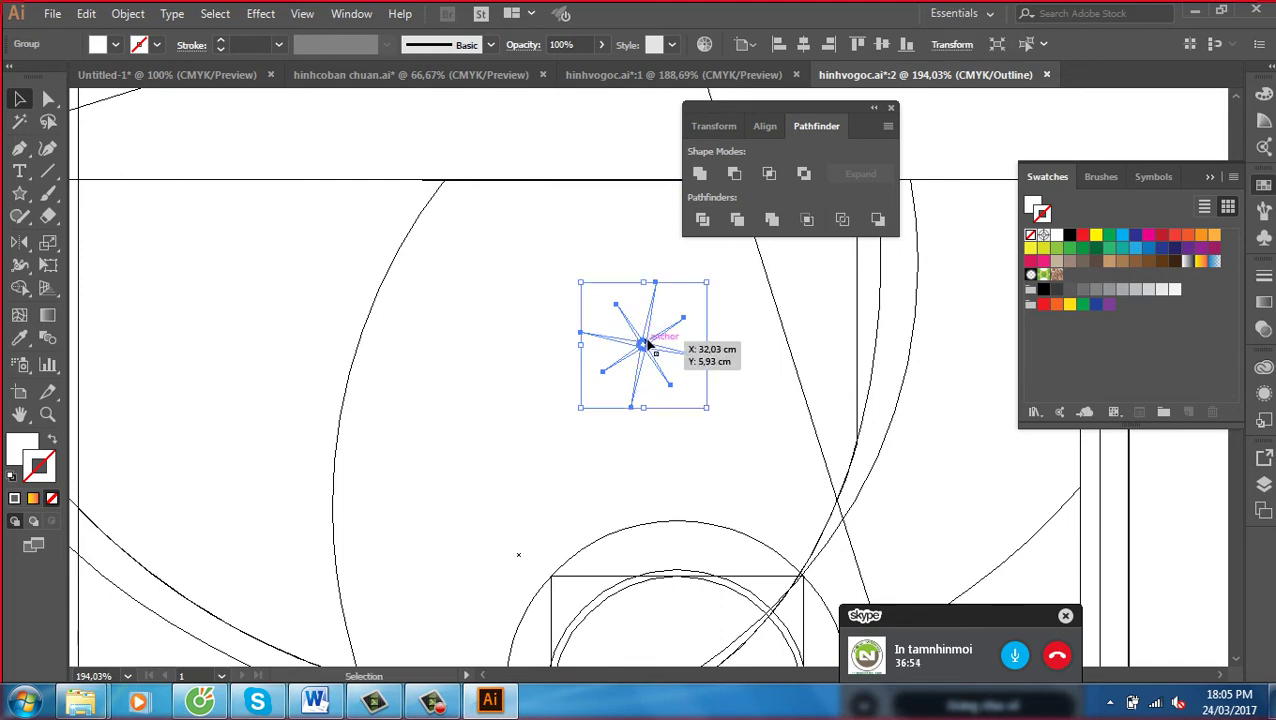
{"action": "key", "text": "ctrl+y"}
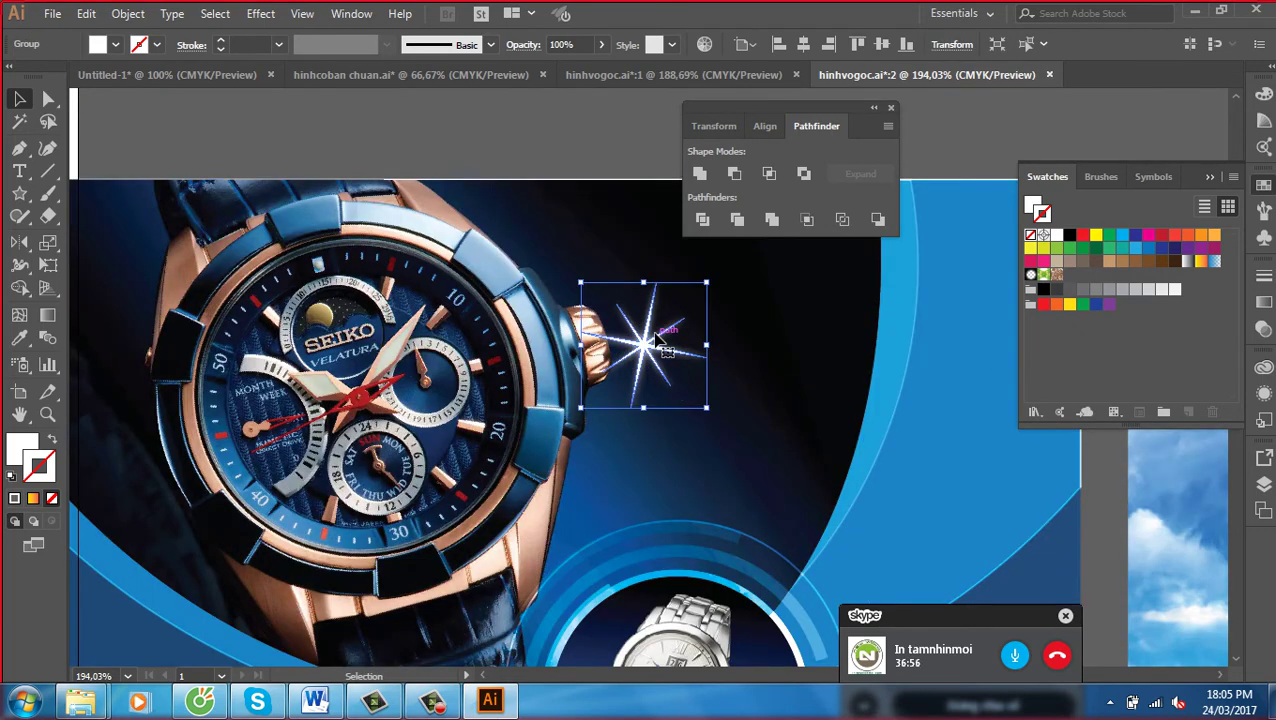
Set the starburst to Overlay blending, shrink it and place it on the watch's crown
{"action": "left_click", "coordinate": [1263, 328]}
{"action": "left_click", "coordinate": [1088, 294]}
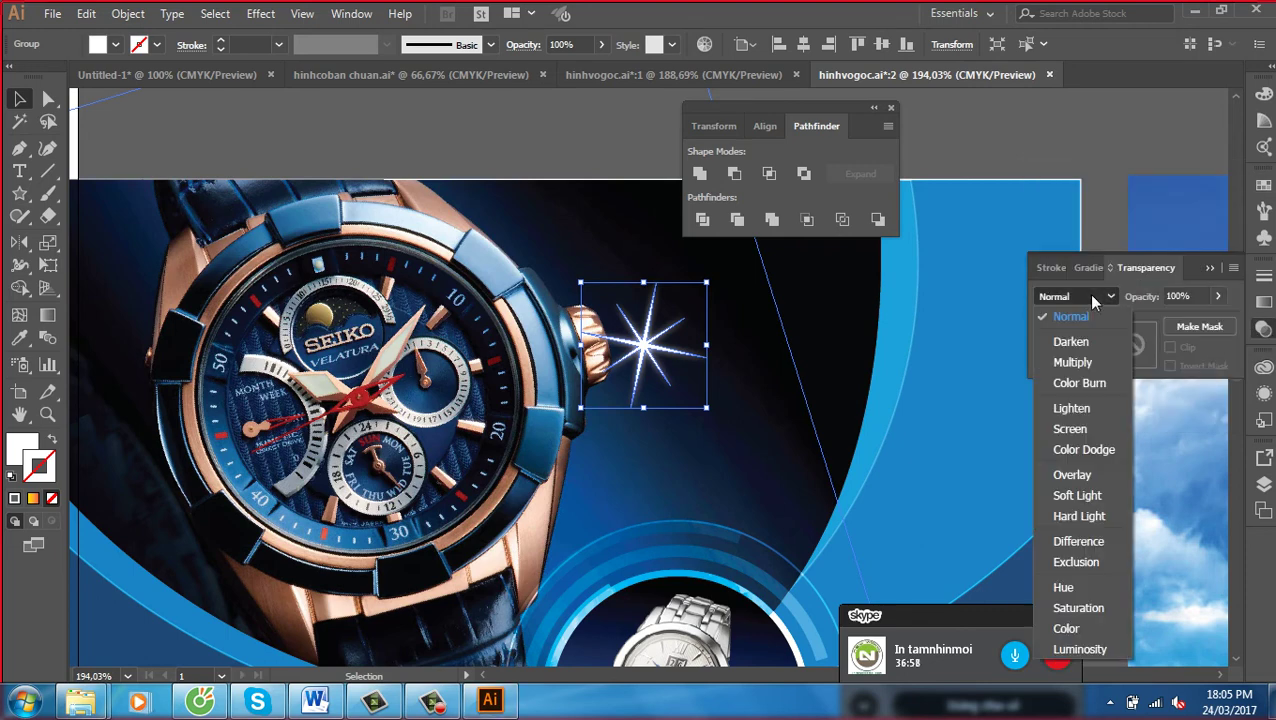
{"action": "left_click", "coordinate": [1071, 474]}
{"action": "mouse_move", "coordinate": [673, 352]}
{"action": "left_mouse_down"}
{"action": "mouse_move", "coordinate": [535, 352]}
{"action": "mouse_move", "coordinate": [549, 350]}
{"action": "left_mouse_up"}
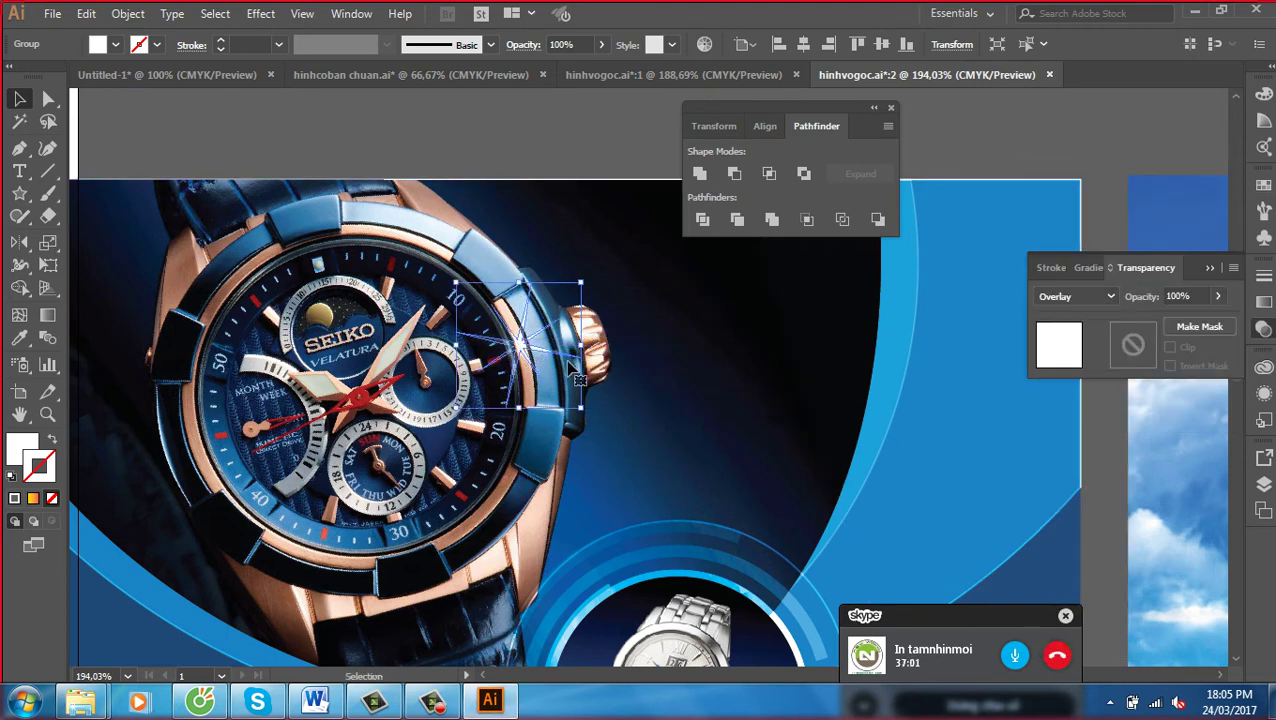
{"action": "left_click_drag", "start_coordinate": [578, 284], "coordinate": [566, 290]}
{"action": "left_click", "coordinate": [566, 290]}
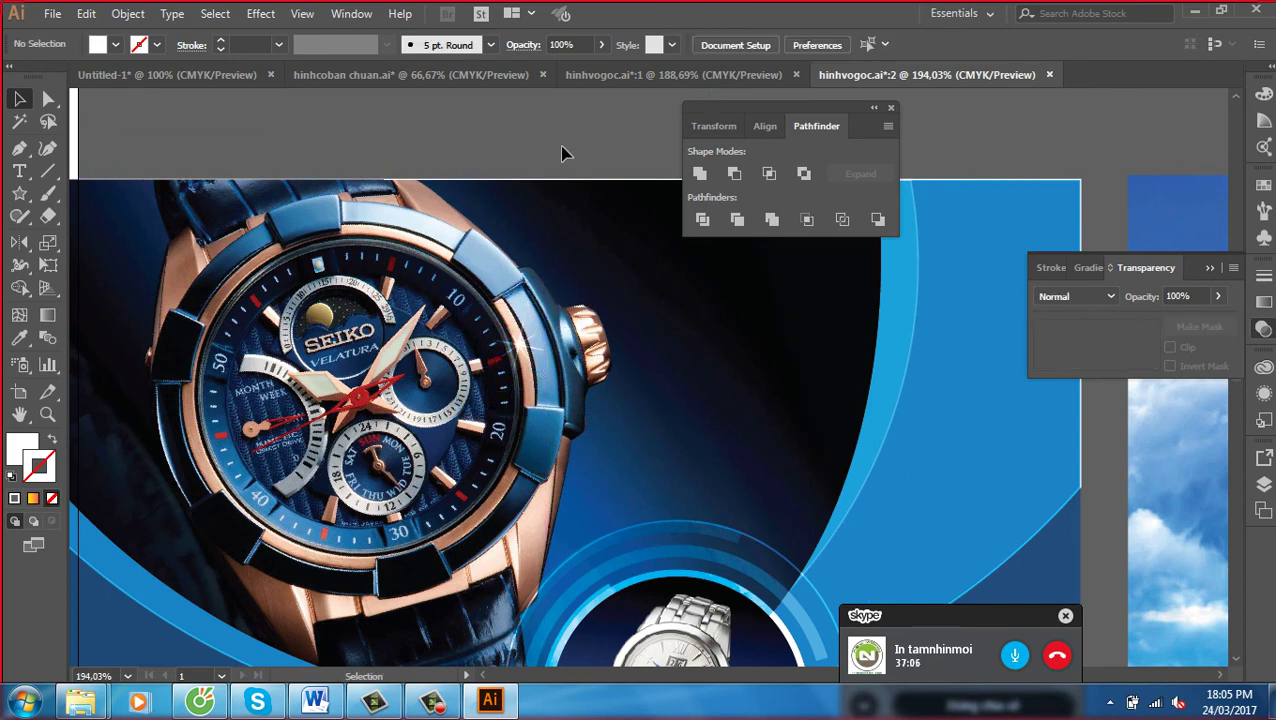
{"action": "mouse_move", "coordinate": [523, 354]}
{"action": "left_mouse_down"}
{"action": "mouse_move", "coordinate": [593, 335]}
{"action": "mouse_move", "coordinate": [632, 280]}
{"action": "left_mouse_up"}
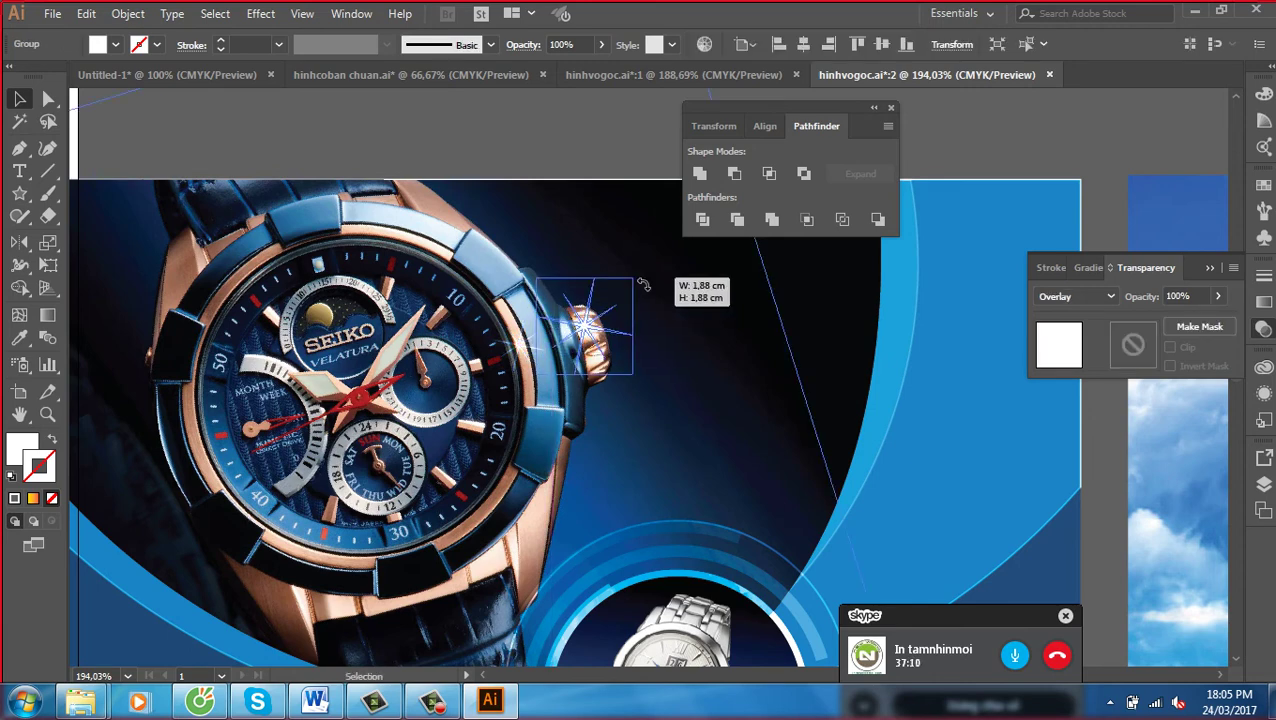
{"action": "left_click", "coordinate": [604, 158]}
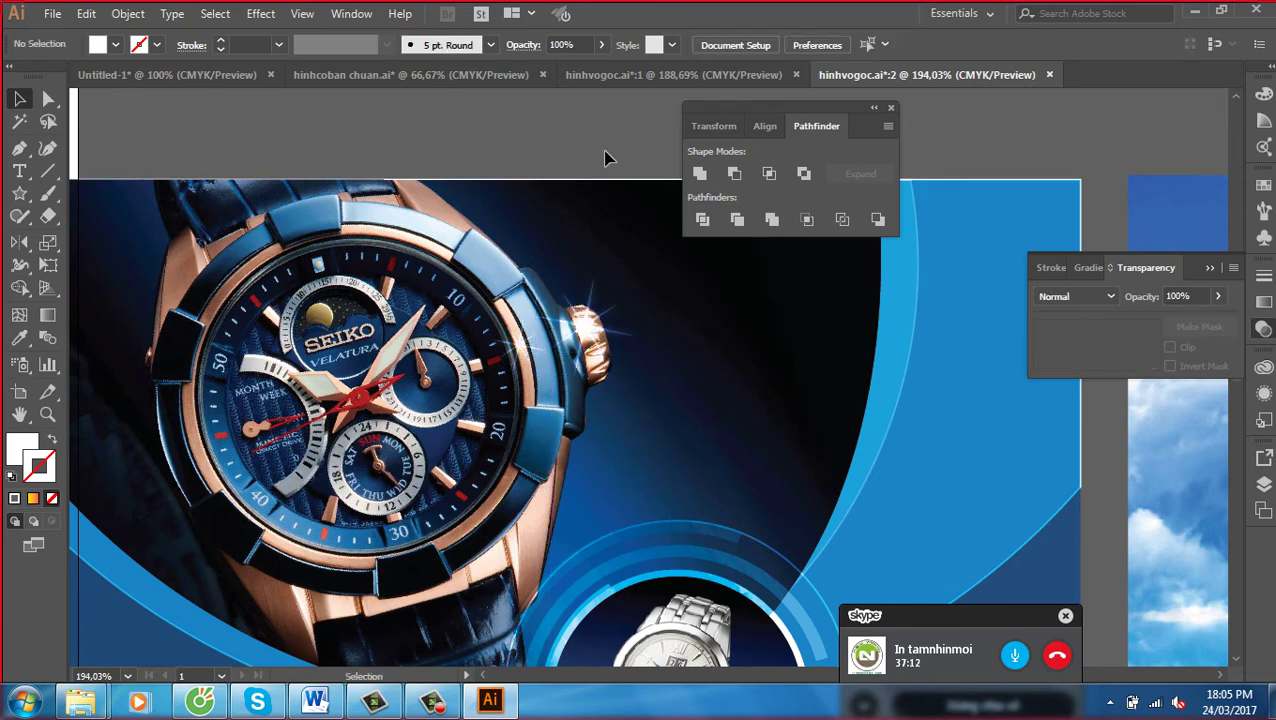
Show the watch ad at 100% zoom and expand the shape-tools flyout
{"action": "key", "text": "ctrl+1"}
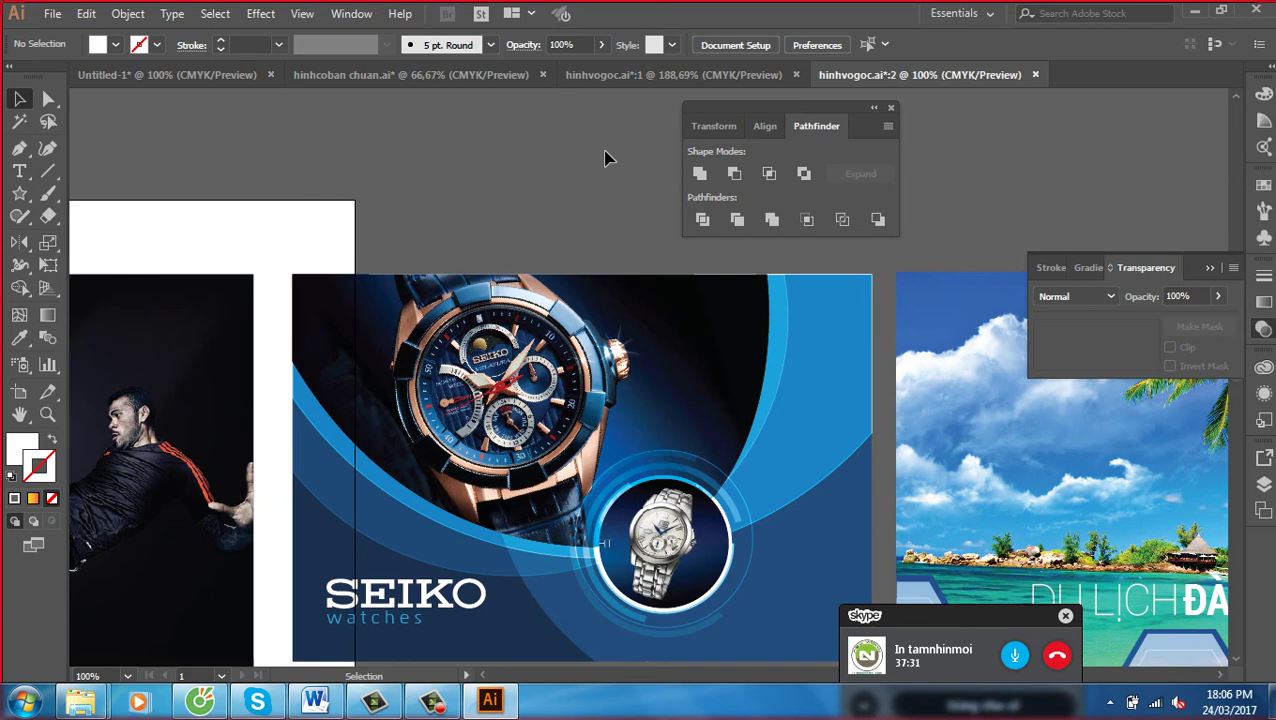
{"action": "left_click_drag", "start_coordinate": [604, 158], "coordinate": [248, 448]}
{"action": "left_click_drag", "start_coordinate": [20, 193], "coordinate": [98, 283]}
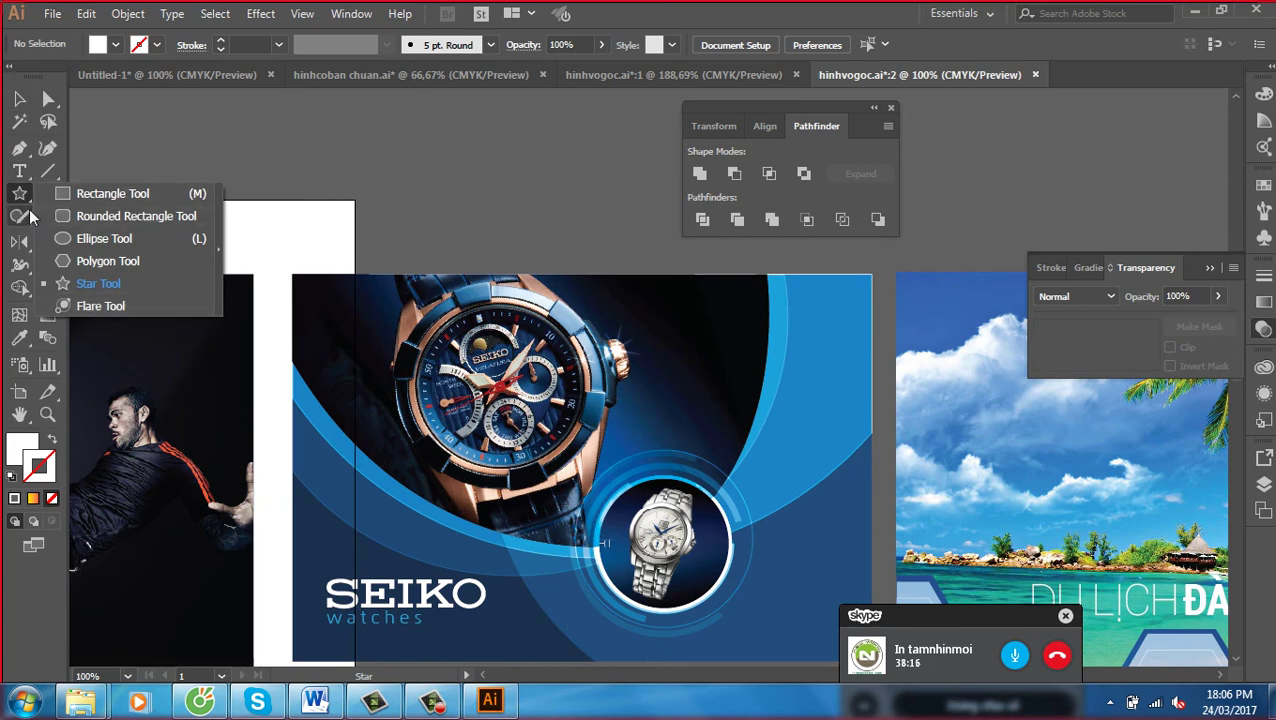
Draw a lens flare centred at the watch crown, with rings reaching toward the small watch
{"action": "left_click", "coordinate": [85, 306]}
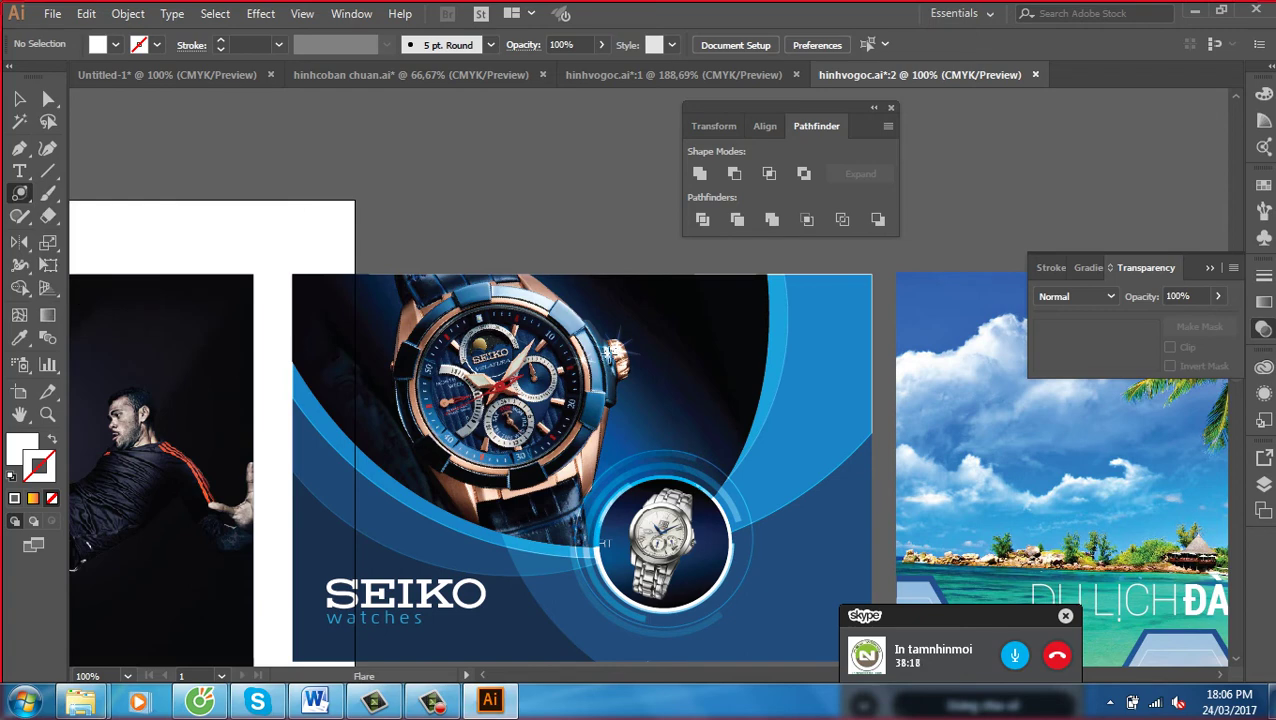
{"action": "left_click_drag", "start_coordinate": [613, 347], "coordinate": [640, 330]}
{"action": "left_click", "coordinate": [630, 364]}
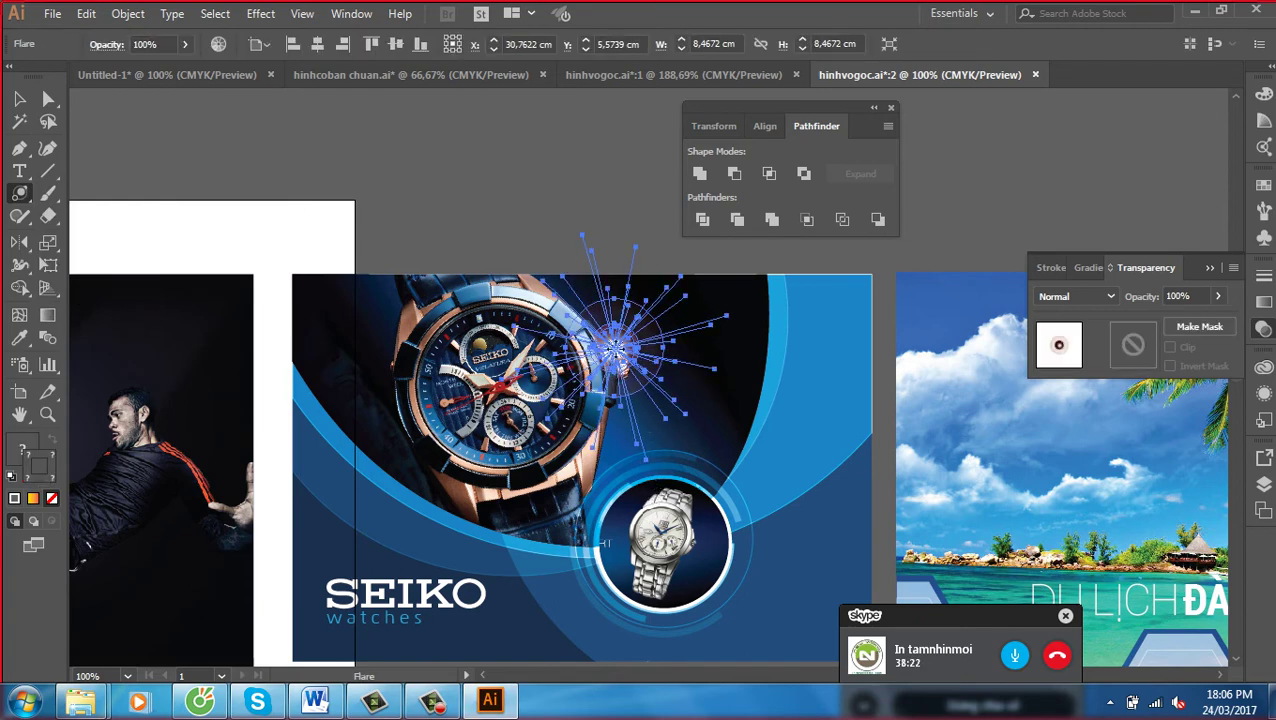
{"action": "mouse_move", "coordinate": [614, 348]}
{"action": "left_mouse_down"}
{"action": "mouse_move", "coordinate": [655, 525]}
{"action": "mouse_move", "coordinate": [651, 512]}
{"action": "left_mouse_up"}
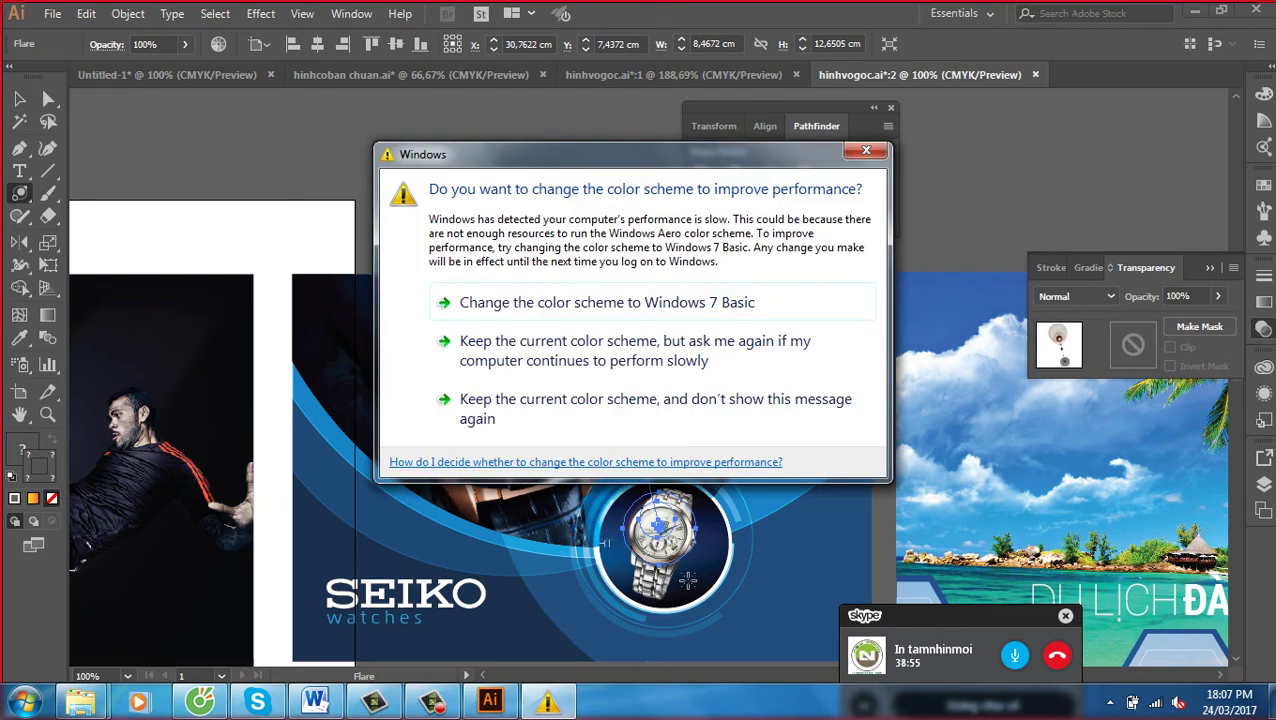
Set the lens flare's blend mode to Overlay, keeping it positioned over the watch
{"action": "left_click", "coordinate": [871, 153]}
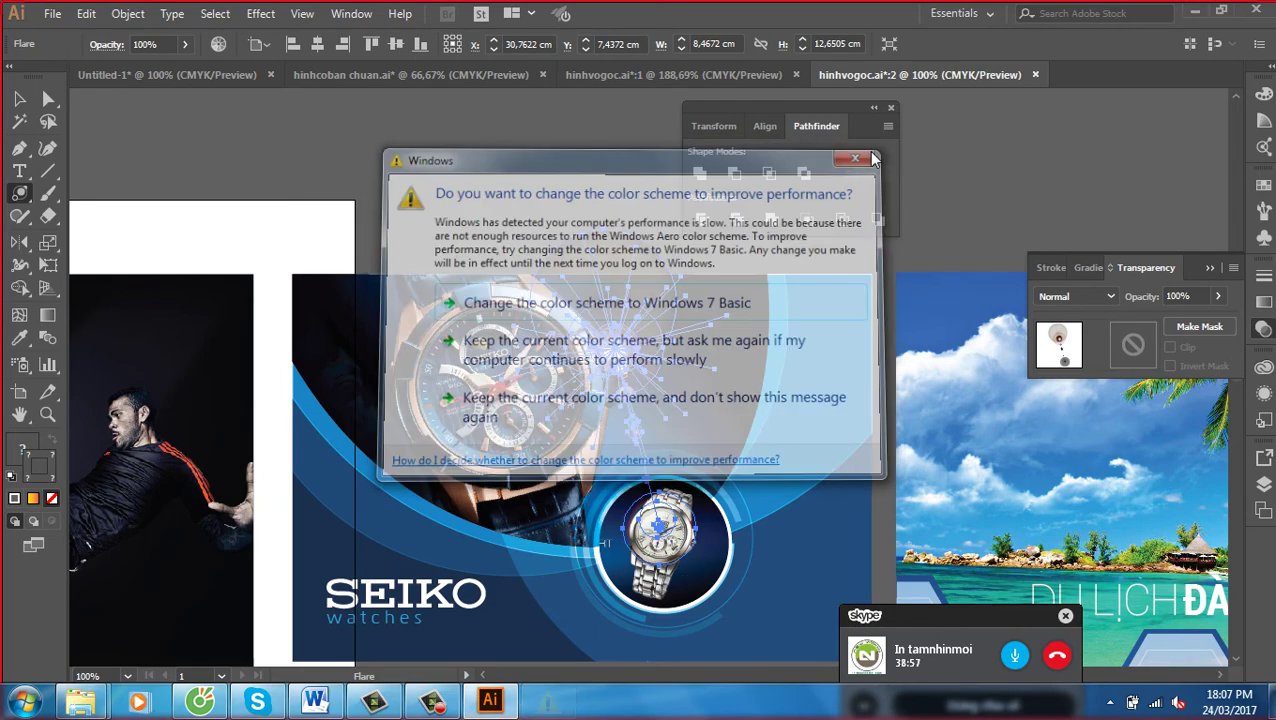
{"action": "left_click", "coordinate": [19, 98]}
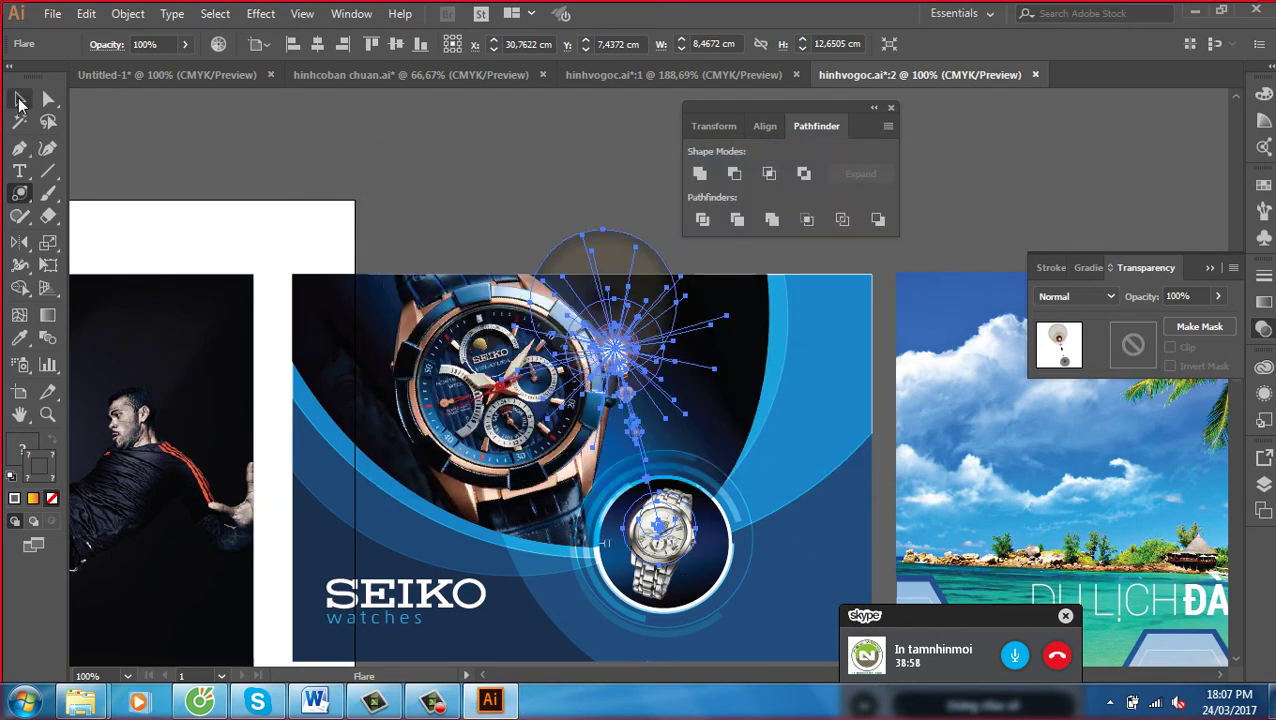
{"action": "left_click", "coordinate": [1106, 296]}
{"action": "left_click", "coordinate": [1060, 478]}
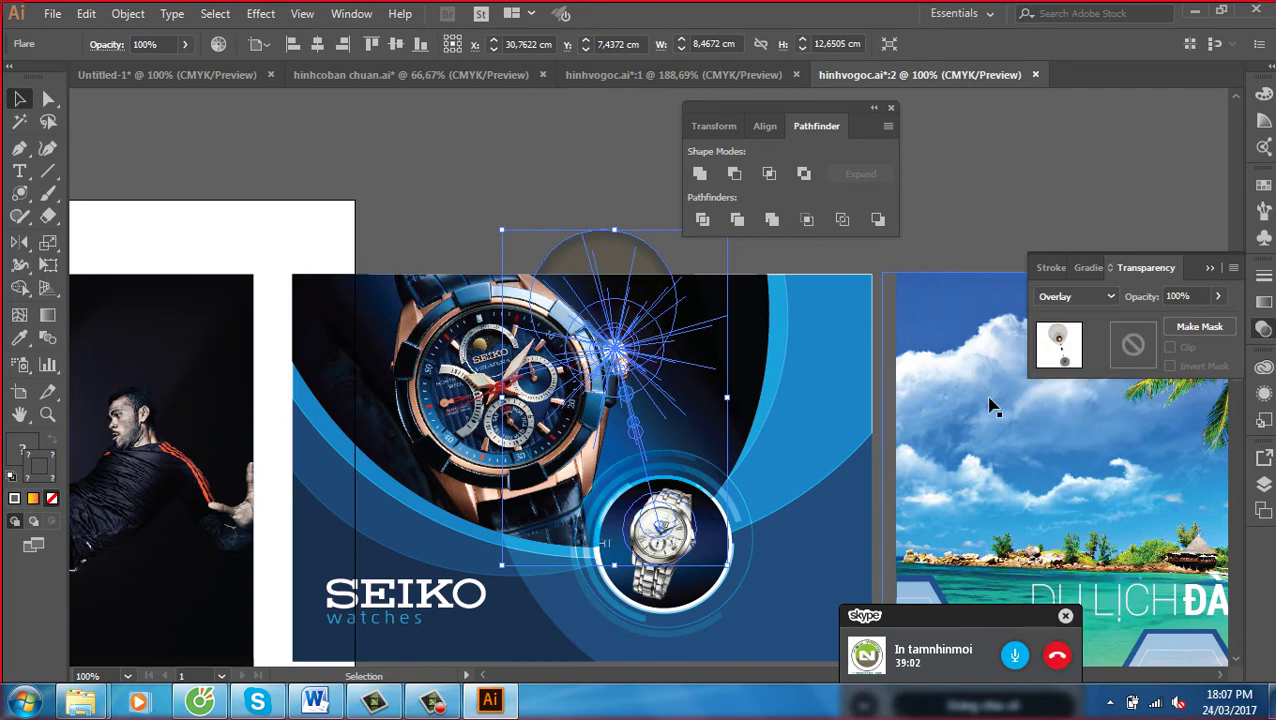
{"action": "left_click", "coordinate": [953, 187]}
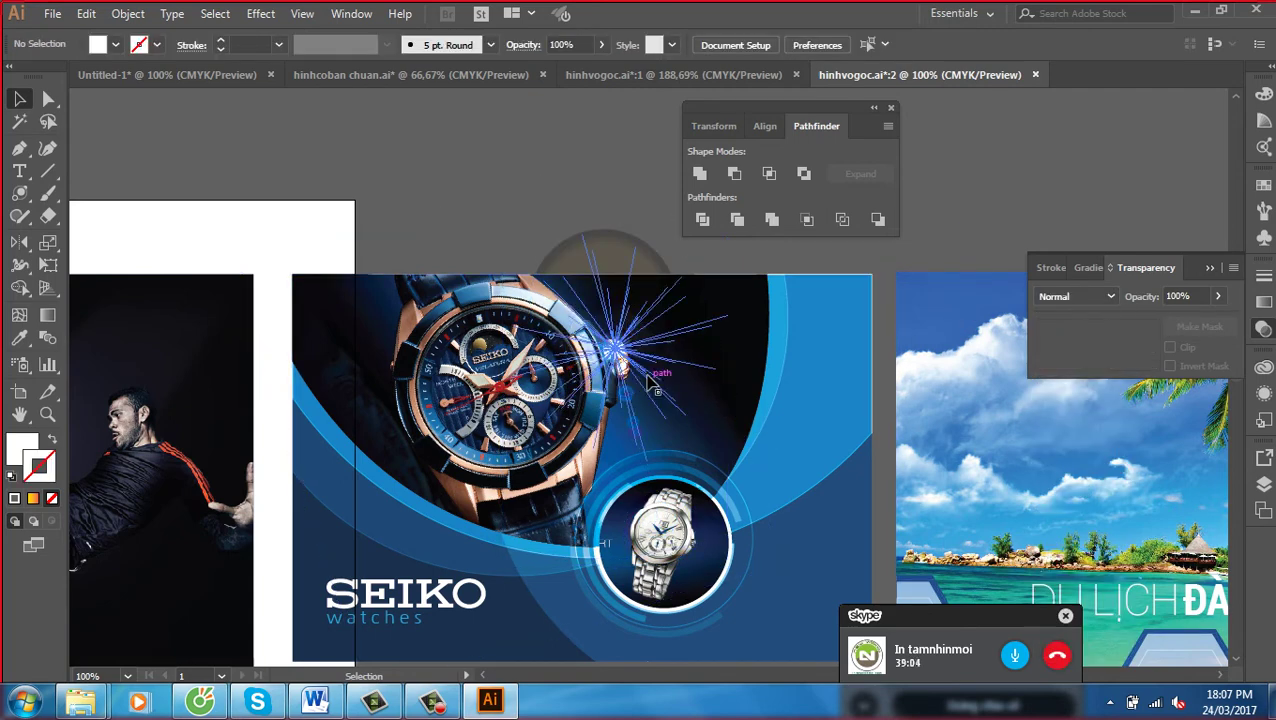
{"action": "left_click_drag", "start_coordinate": [660, 365], "coordinate": [1000, 490]}
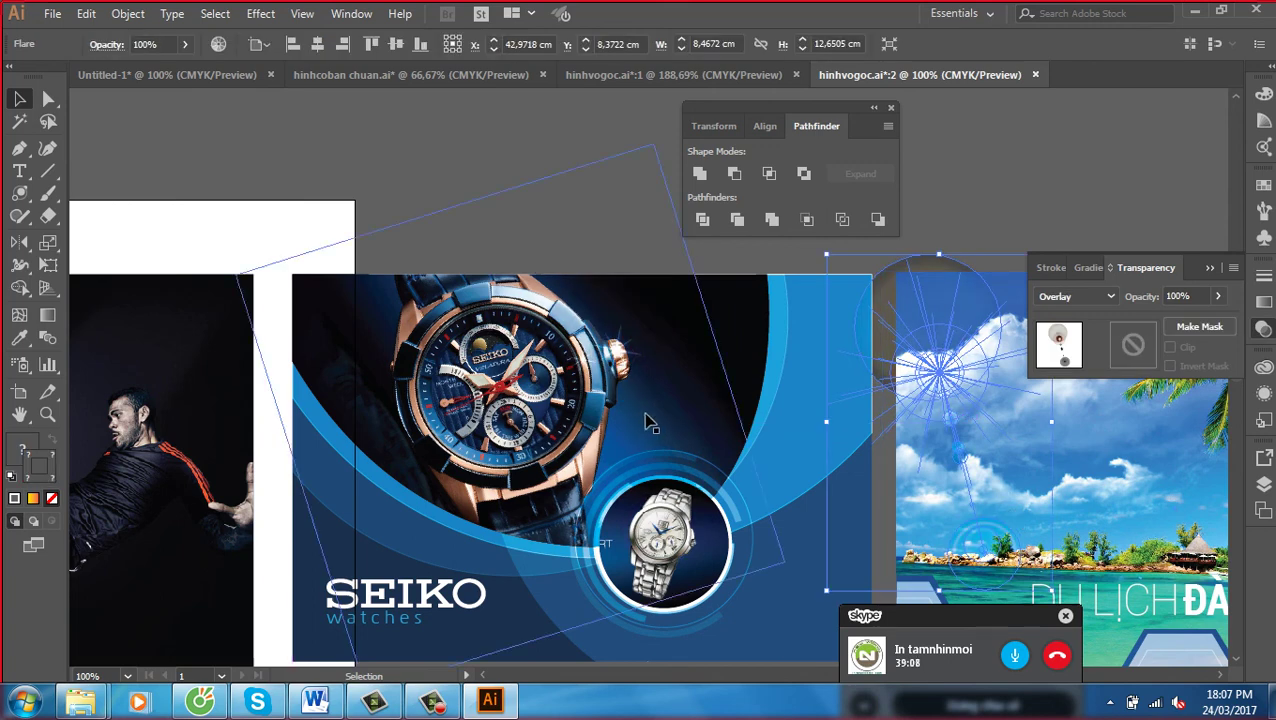
{"action": "left_click_drag", "start_coordinate": [650, 424], "coordinate": [322, 397]}
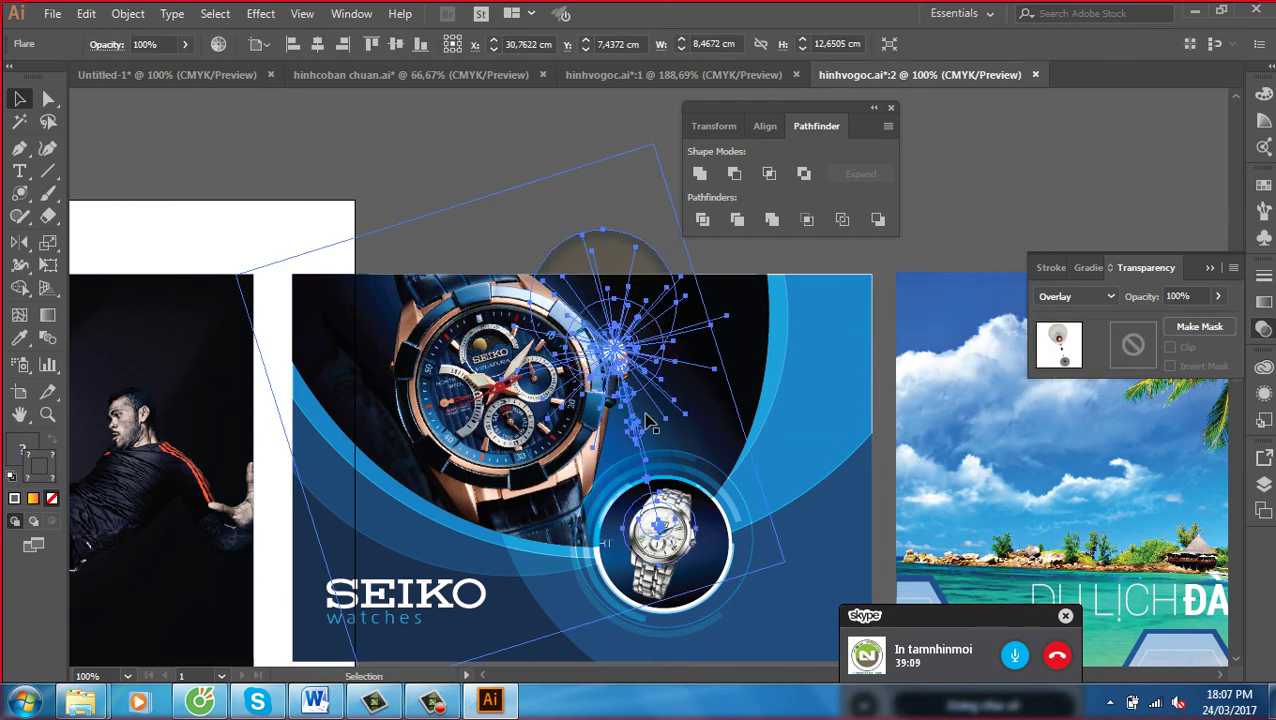
{"action": "left_click", "coordinate": [1011, 208]}
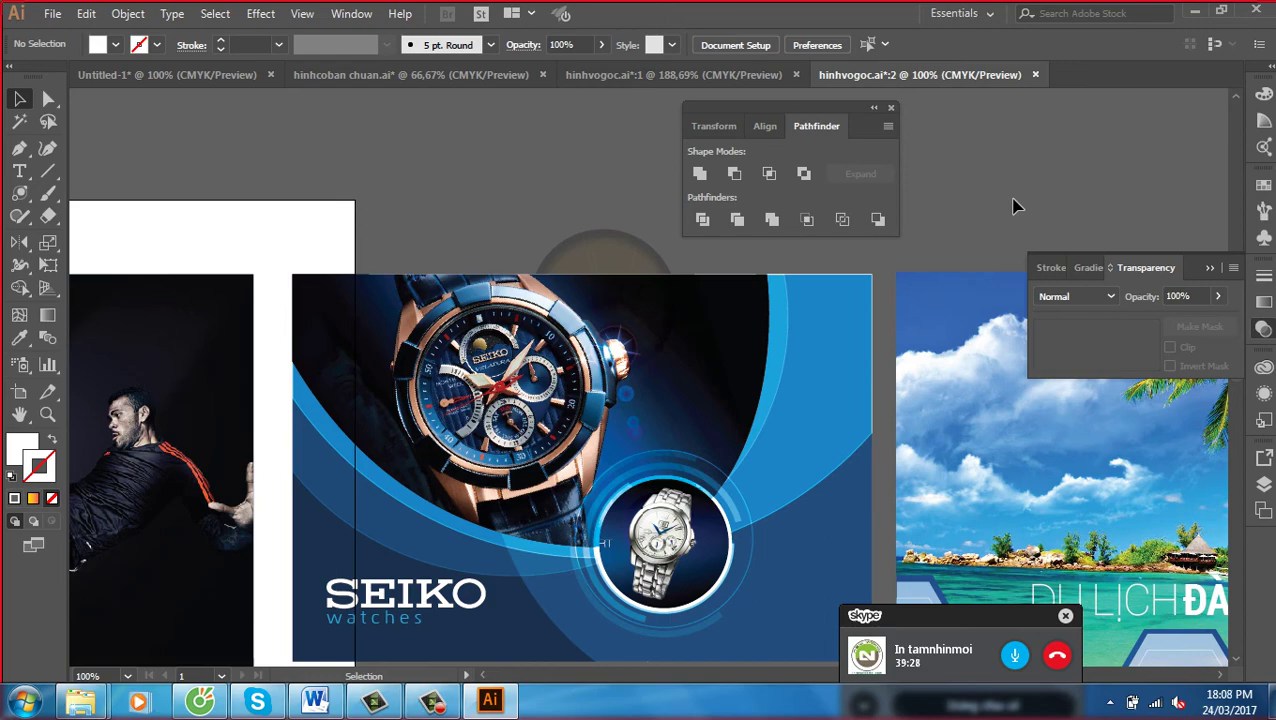
Zoom out and pan to show all four posters together
{"action": "key", "text": "ctrl+minus"}
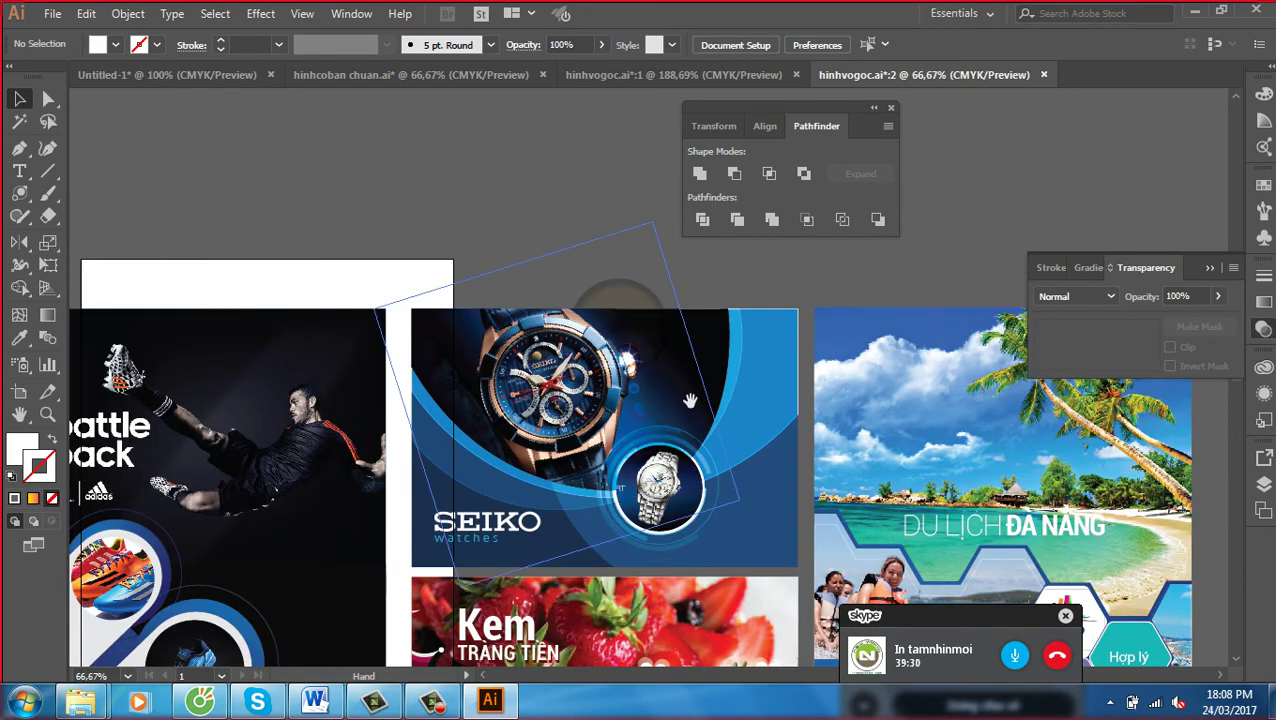
{"action": "left_click_drag", "start_coordinate": [689, 400], "coordinate": [579, 203]}
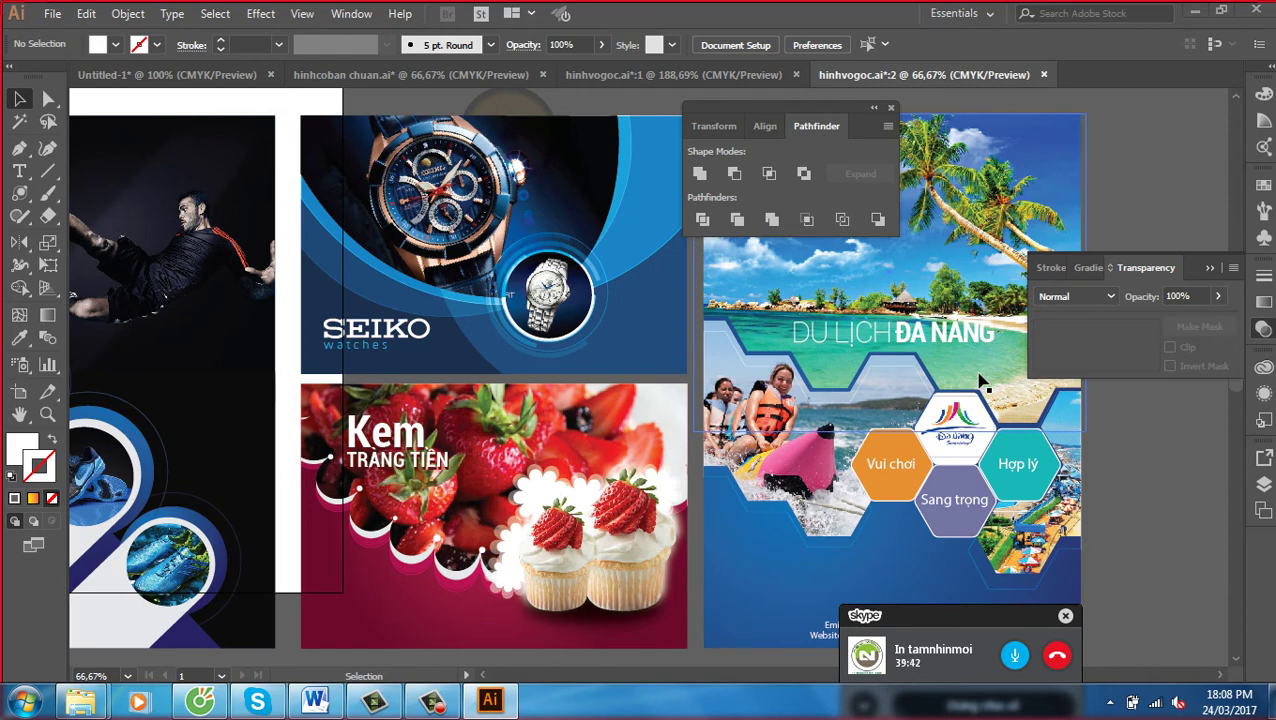
{"action": "key", "text": "super+e"}
Browse to E:\thuvienanh\bocuc\hinhtron and open the first brochure JPG
{"action": "double_click", "coordinate": [505, 220]}
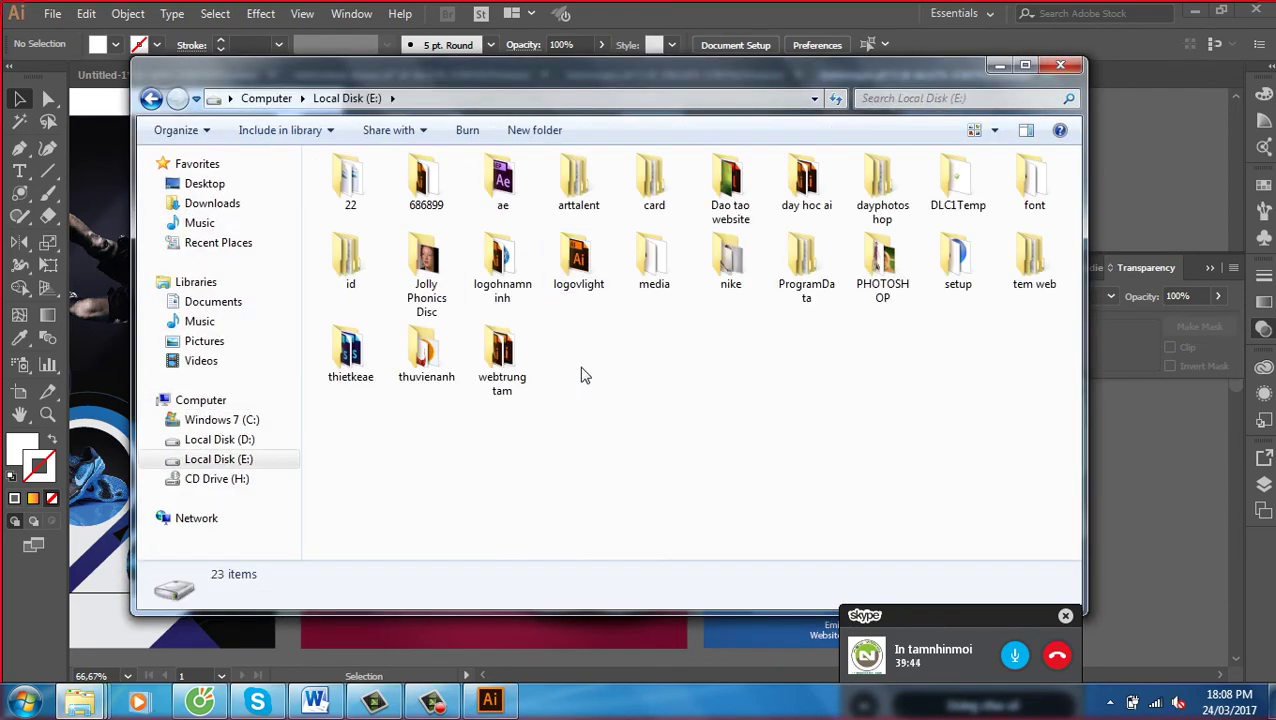
{"action": "double_click", "coordinate": [440, 335]}
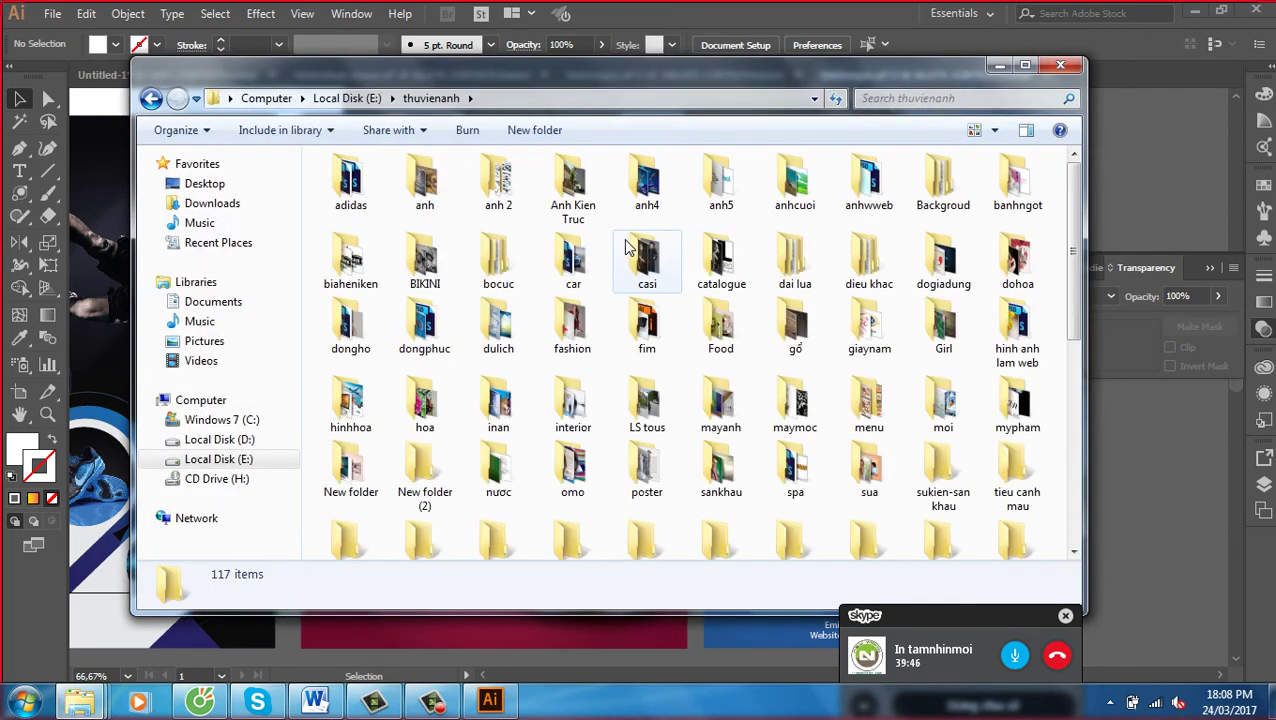
{"action": "left_click", "coordinate": [626, 248]}
{"action": "scroll", "coordinate": [626, 248], "scroll_direction": "down", "scroll_amount": 10}
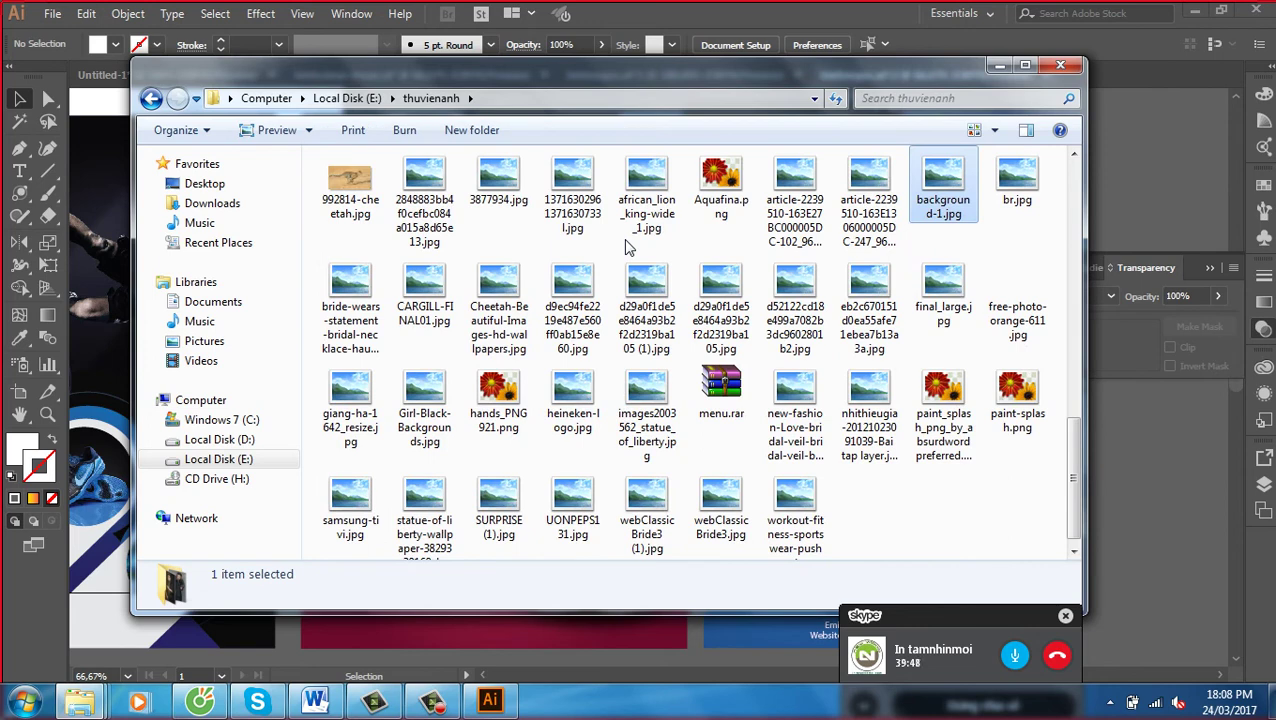
{"action": "key", "text": "b"}
{"action": "key", "text": "b"}
{"action": "key", "text": "b"}
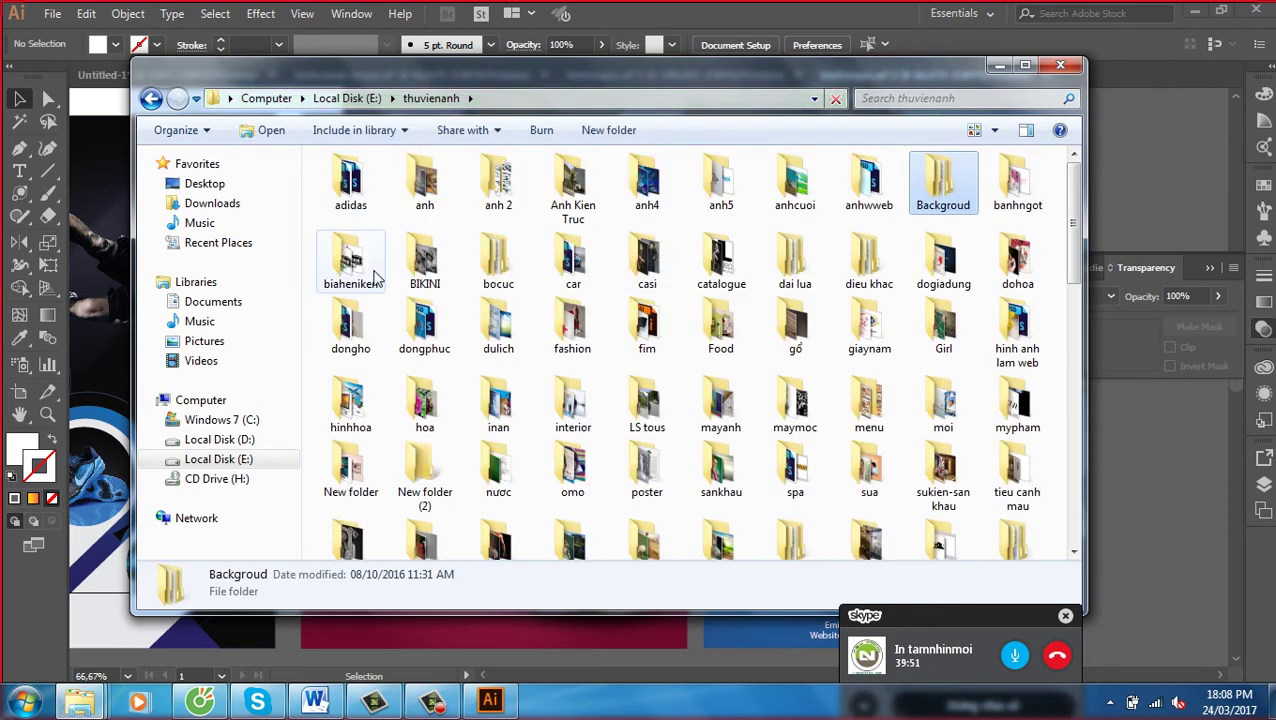
{"action": "double_click", "coordinate": [498, 260]}
{"action": "double_click", "coordinate": [370, 192]}
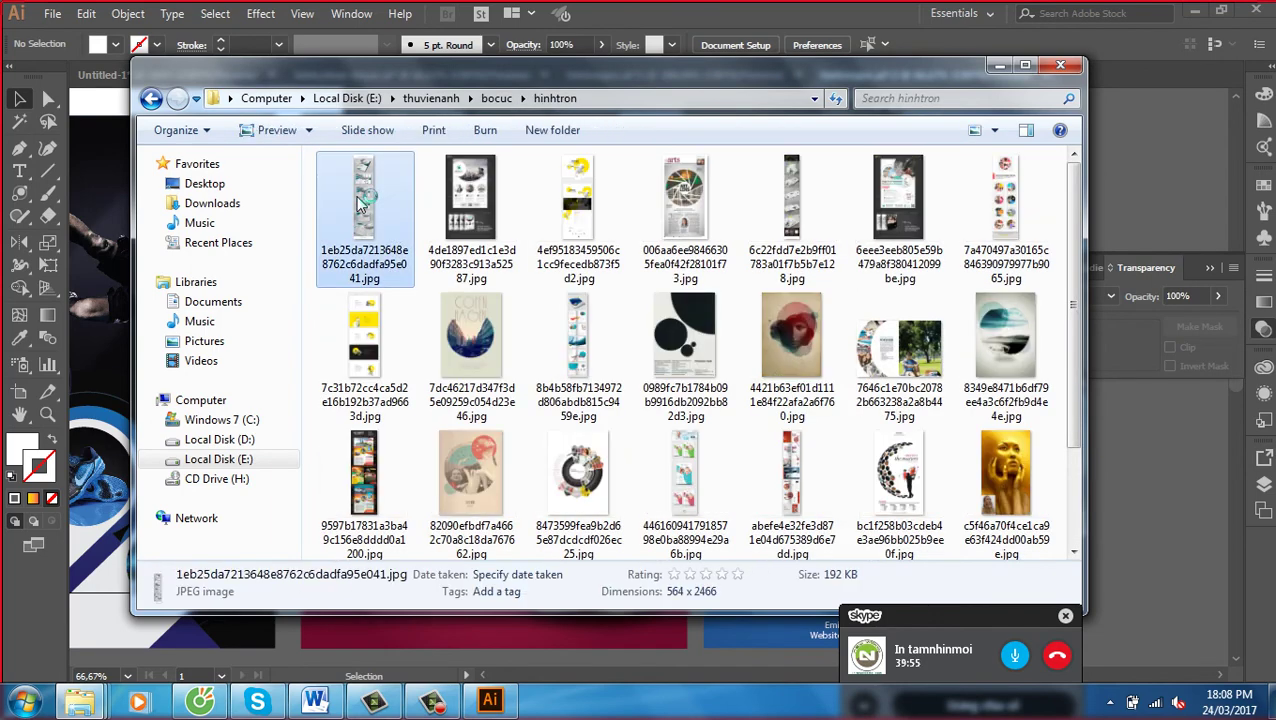
{"action": "double_click", "coordinate": [362, 203]}
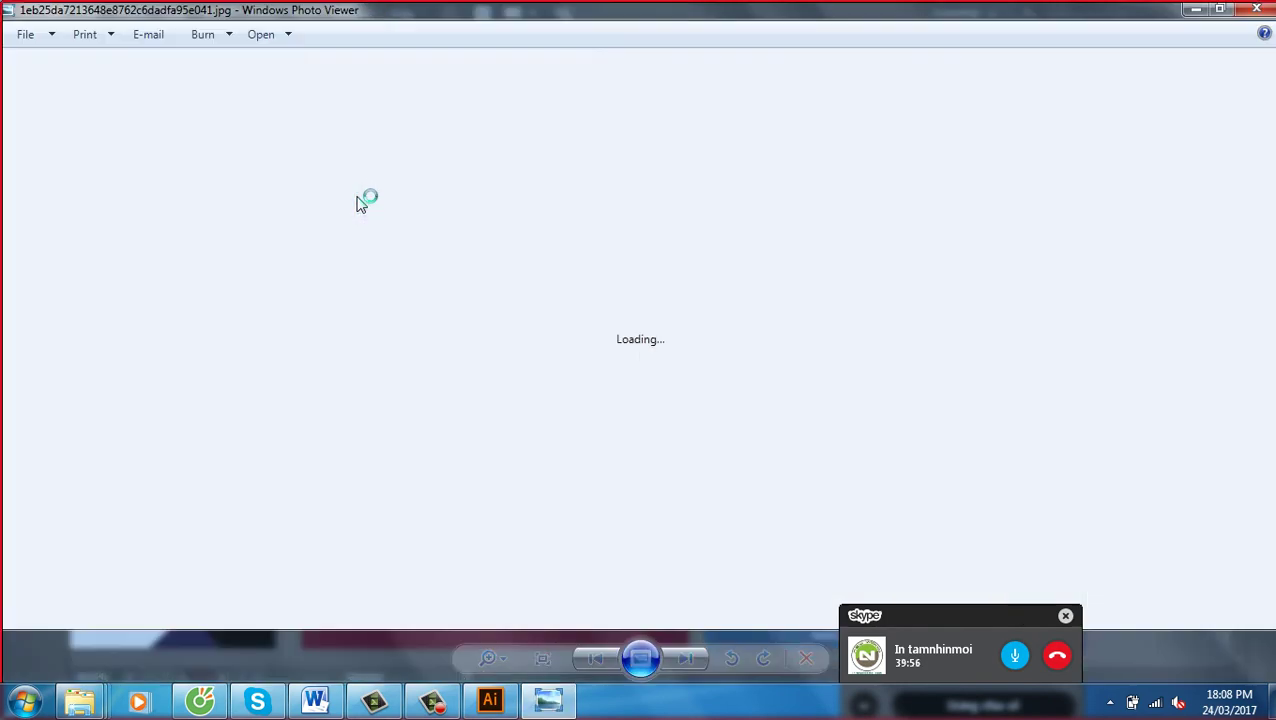
View the brochure image at actual size, panned to its cover title and panels
{"action": "left_click", "coordinate": [542, 658]}
{"action": "left_click_drag", "start_coordinate": [683, 390], "coordinate": [683, 621]}
{"action": "mouse_move", "coordinate": [683, 250]}
{"action": "left_mouse_down"}
{"action": "mouse_move", "coordinate": [683, 600]}
{"action": "mouse_move", "coordinate": [675, 592]}
{"action": "left_mouse_up"}
{"action": "left_click_drag", "start_coordinate": [662, 226], "coordinate": [659, 347]}
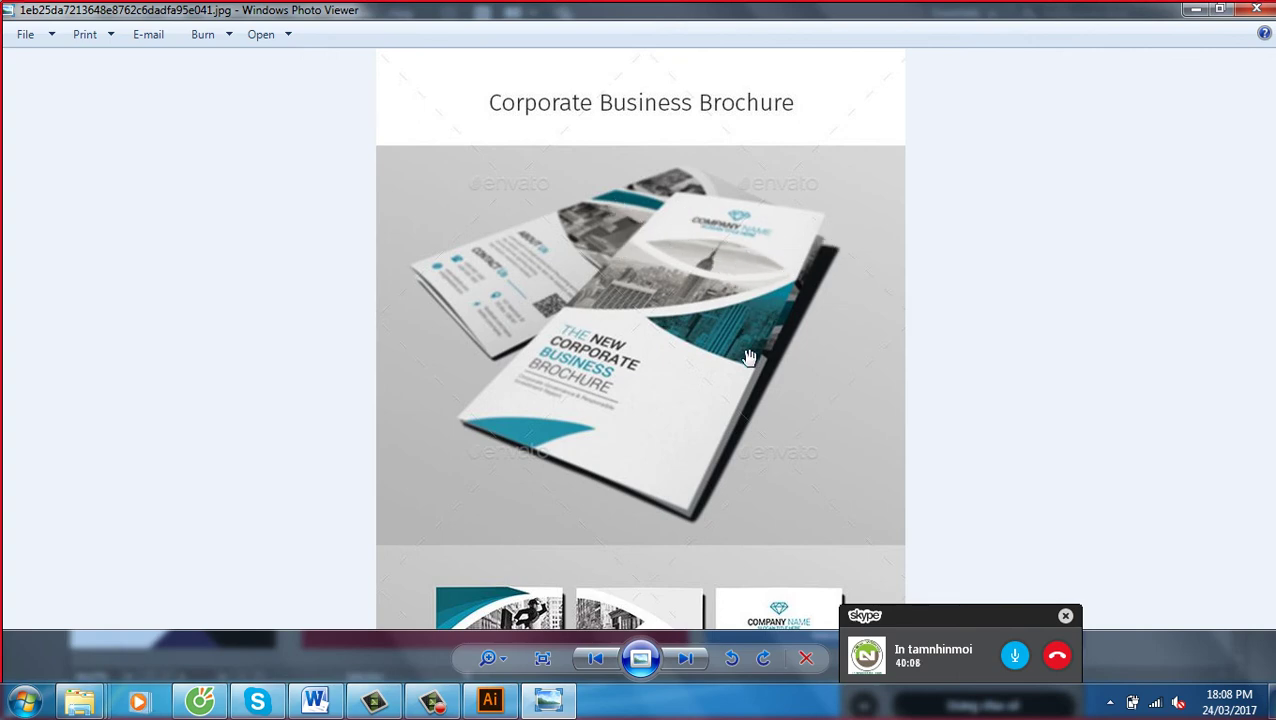
{"action": "mouse_move", "coordinate": [752, 360]}
{"action": "left_mouse_down"}
{"action": "mouse_move", "coordinate": [732, 122]}
{"action": "mouse_move", "coordinate": [686, 370]}
{"action": "left_mouse_up"}
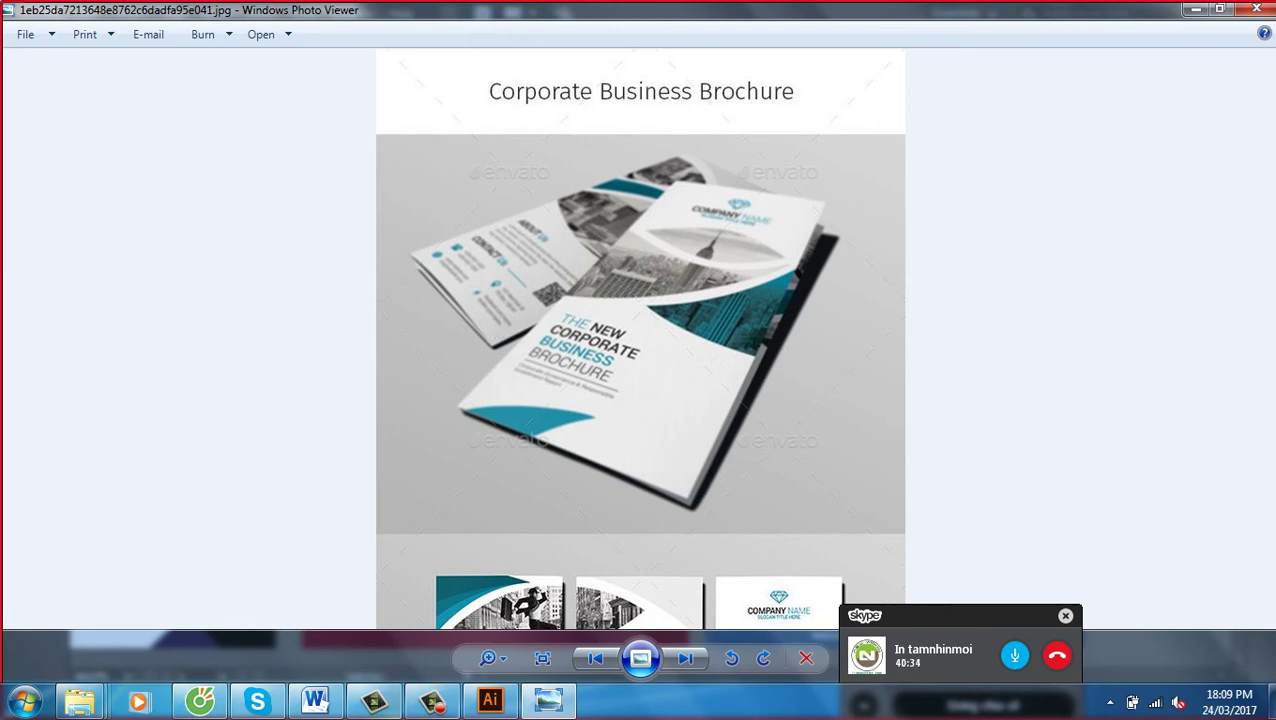
Return to Illustrator and centre the Da Nang poster on the canvas
{"action": "left_click", "coordinate": [490, 700]}
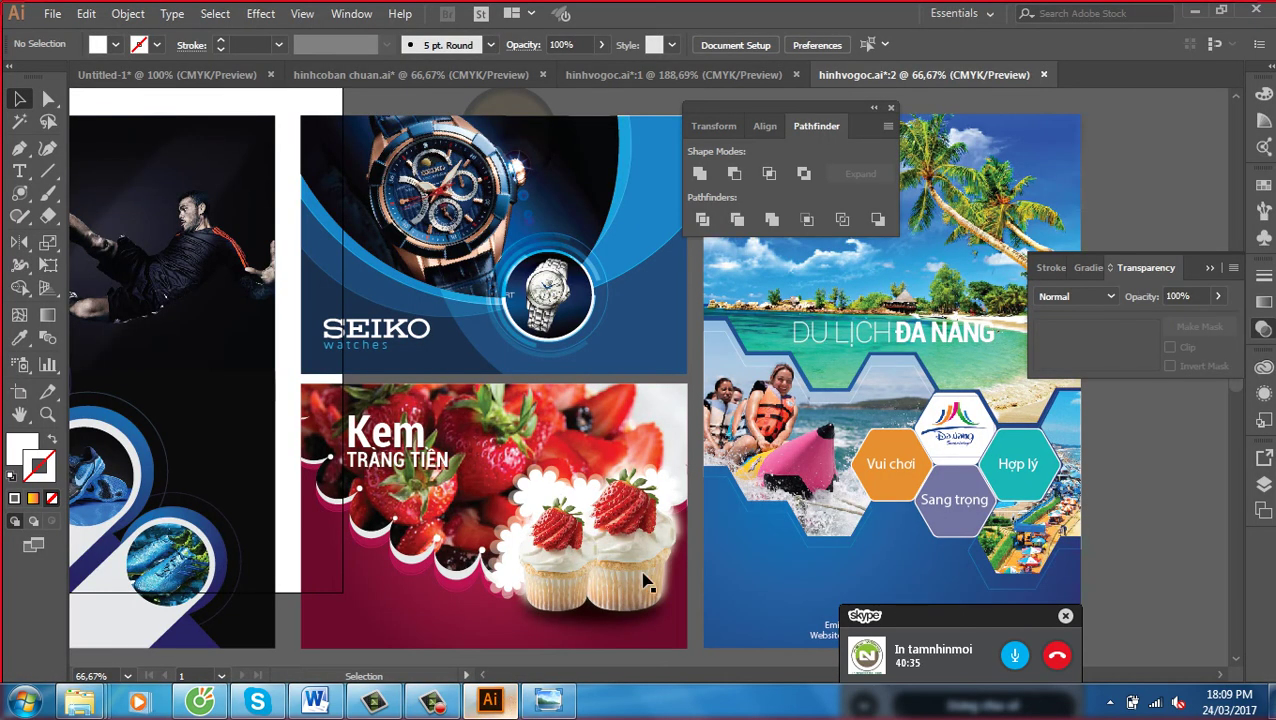
{"action": "left_click", "coordinate": [1098, 296]}
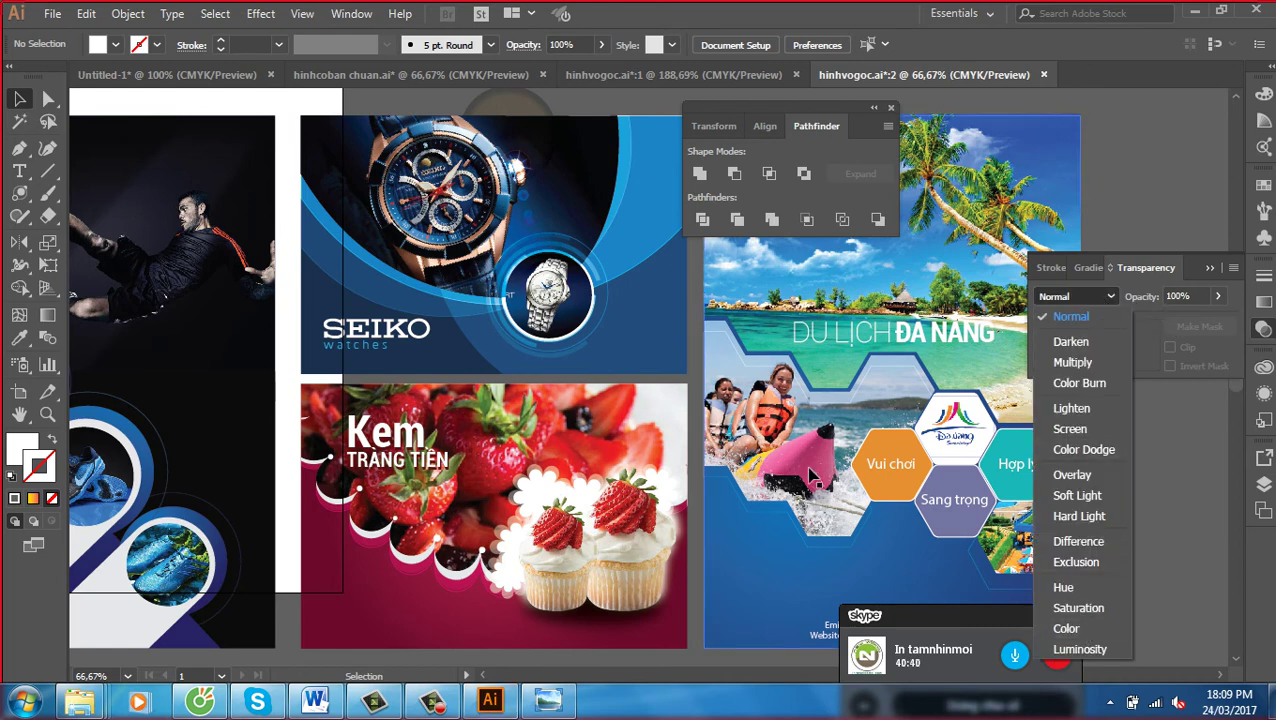
{"action": "key", "text": "Escape"}
{"action": "mouse_move", "coordinate": [901, 283]}
{"action": "left_mouse_down"}
{"action": "mouse_move", "coordinate": [689, 330]}
{"action": "mouse_move", "coordinate": [535, 342]}
{"action": "left_mouse_up"}
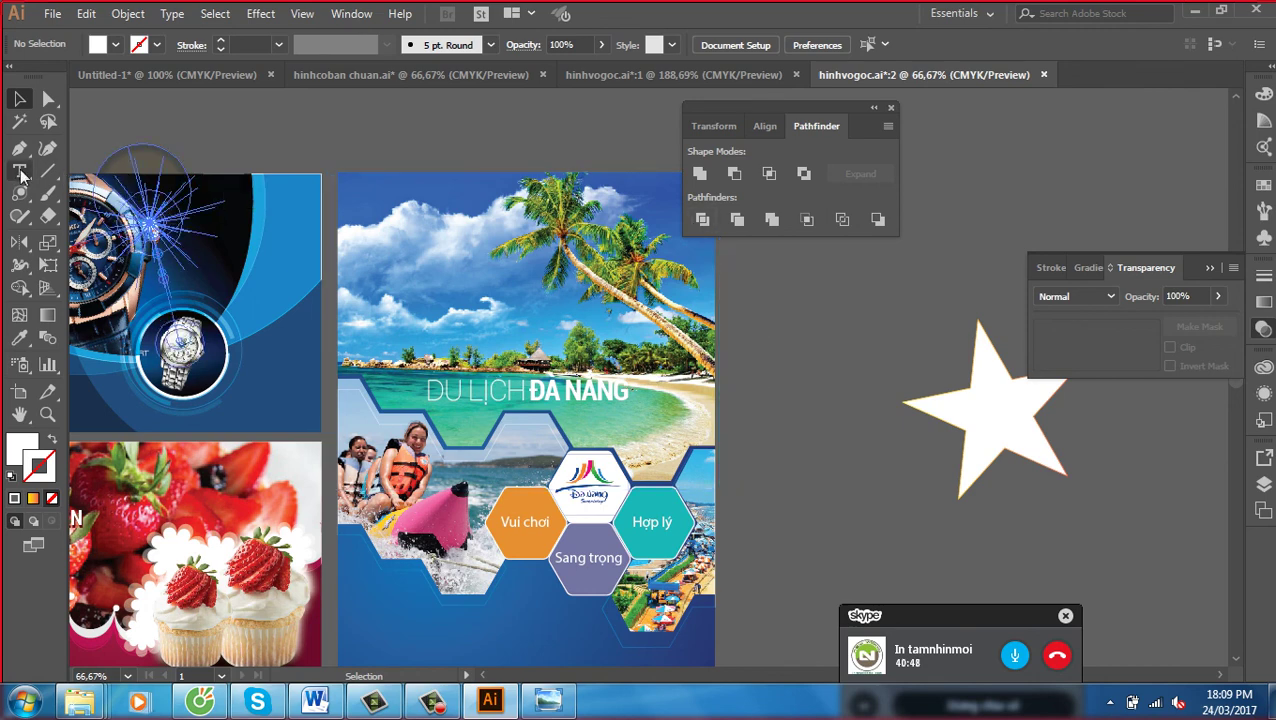
{"action": "left_click_drag", "start_coordinate": [22, 175], "coordinate": [100, 168]}
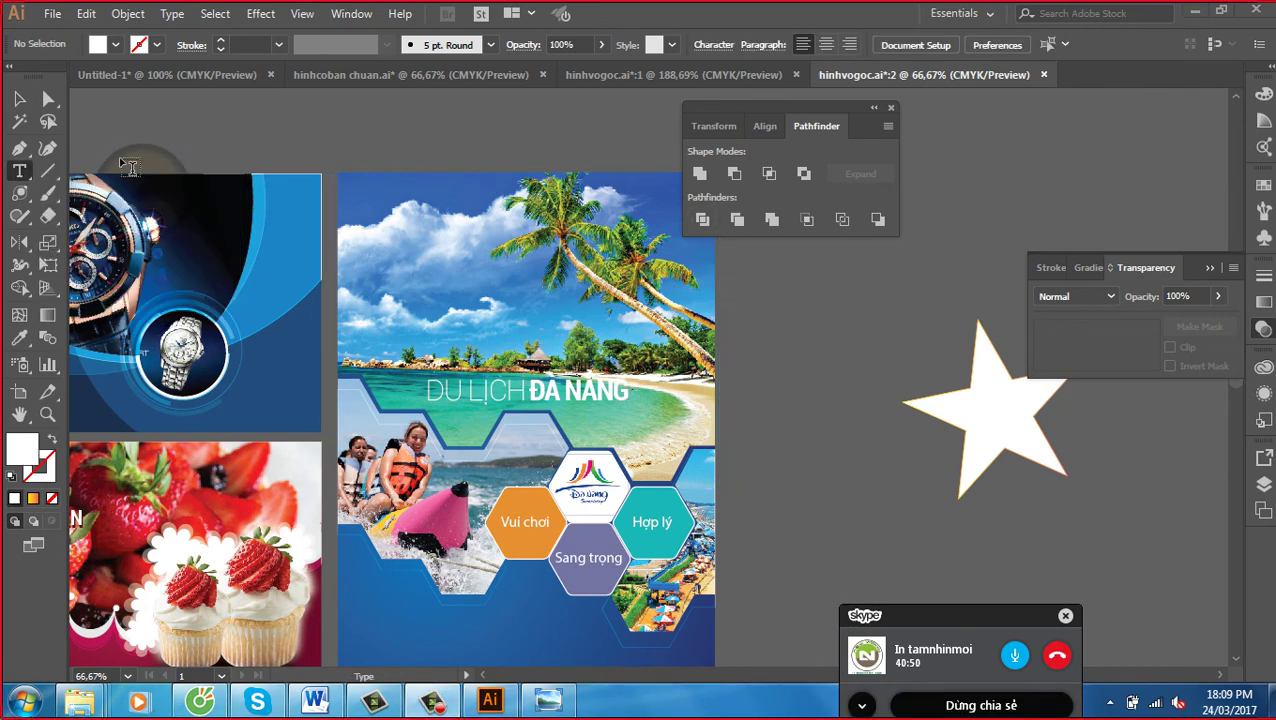
{"action": "mouse_move", "coordinate": [48, 193]}
{"action": "left_mouse_down"}
{"action": "mouse_move", "coordinate": [22, 197]}
{"action": "mouse_move", "coordinate": [105, 196]}
{"action": "left_mouse_up"}
Overlay the poster's top half with a dark blue rectangle in Color blend mode
{"action": "left_click_drag", "start_coordinate": [338, 160], "coordinate": [731, 497]}
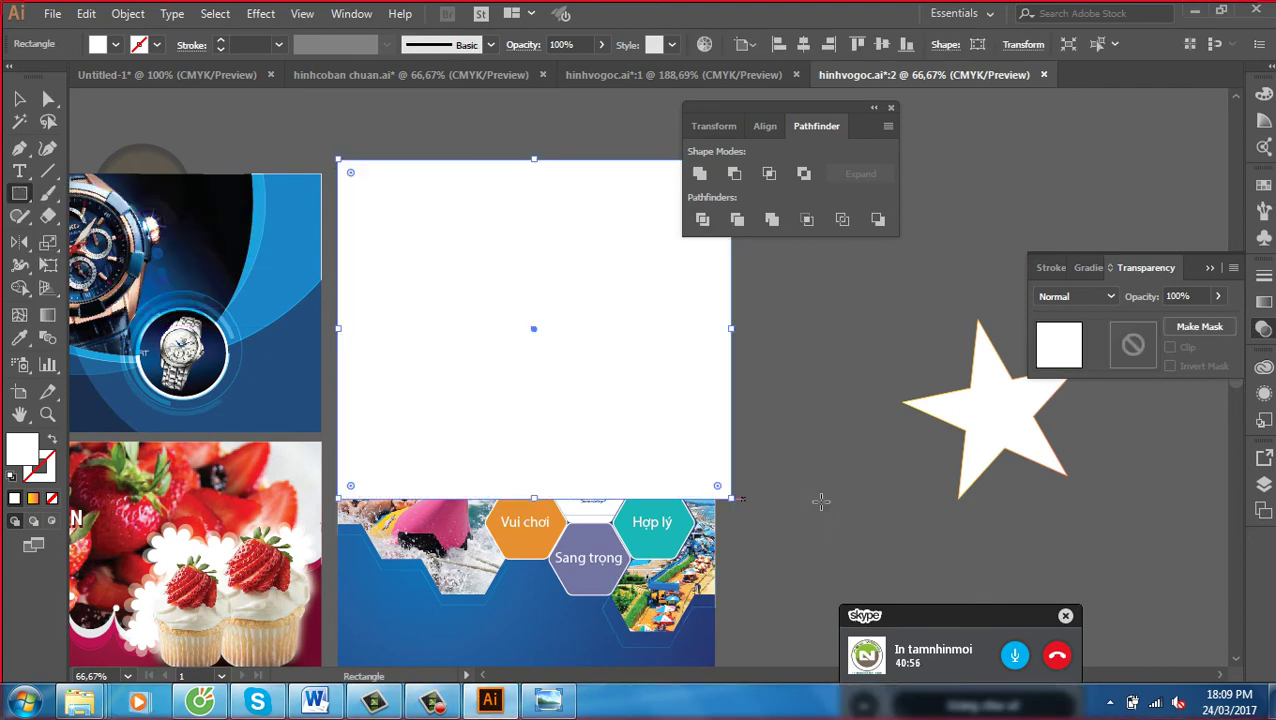
{"action": "left_click", "coordinate": [1264, 188]}
{"action": "left_click", "coordinate": [1161, 247]}
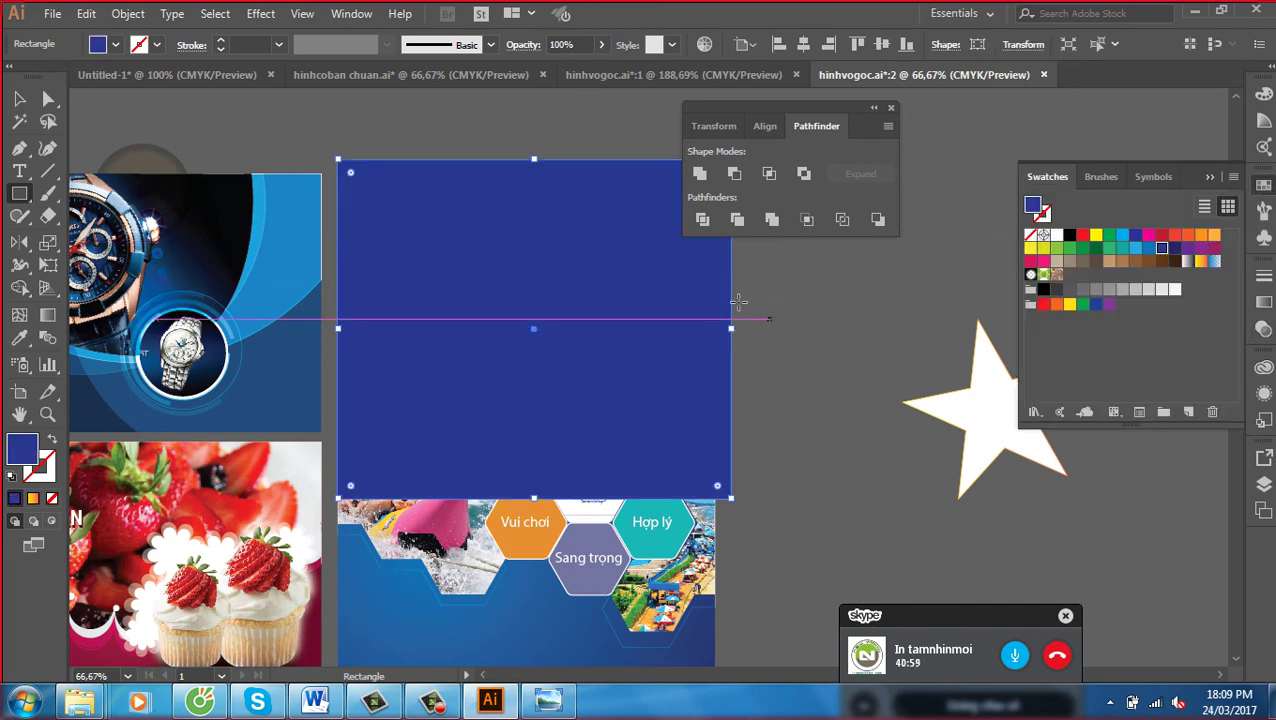
{"action": "left_click", "coordinate": [1264, 188]}
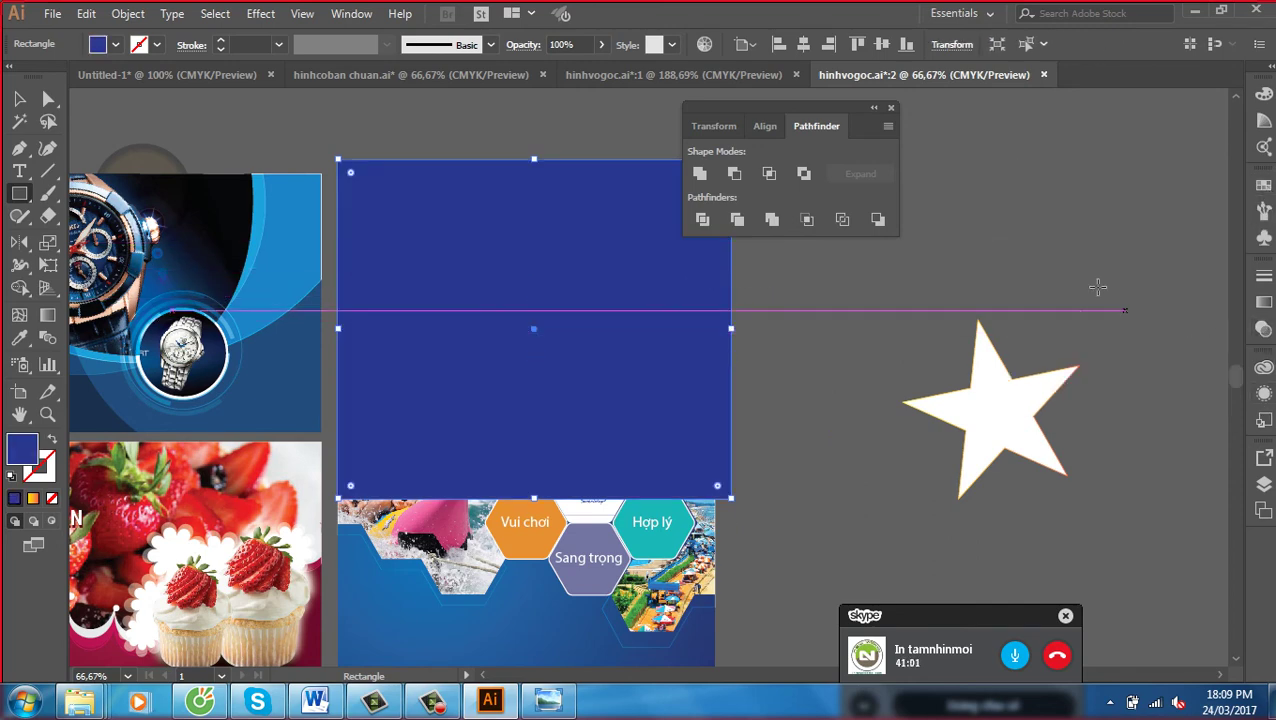
{"action": "left_click", "coordinate": [1263, 329]}
{"action": "left_click", "coordinate": [1105, 296]}
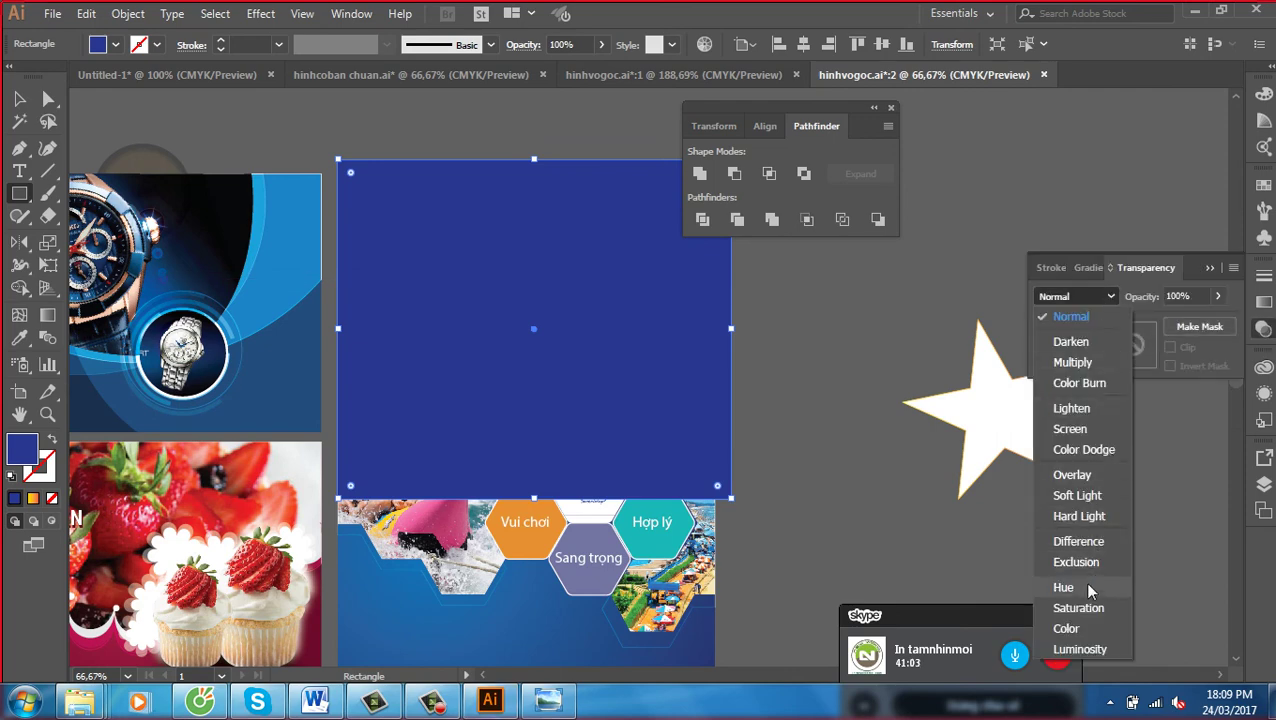
{"action": "left_click", "coordinate": [1066, 628]}
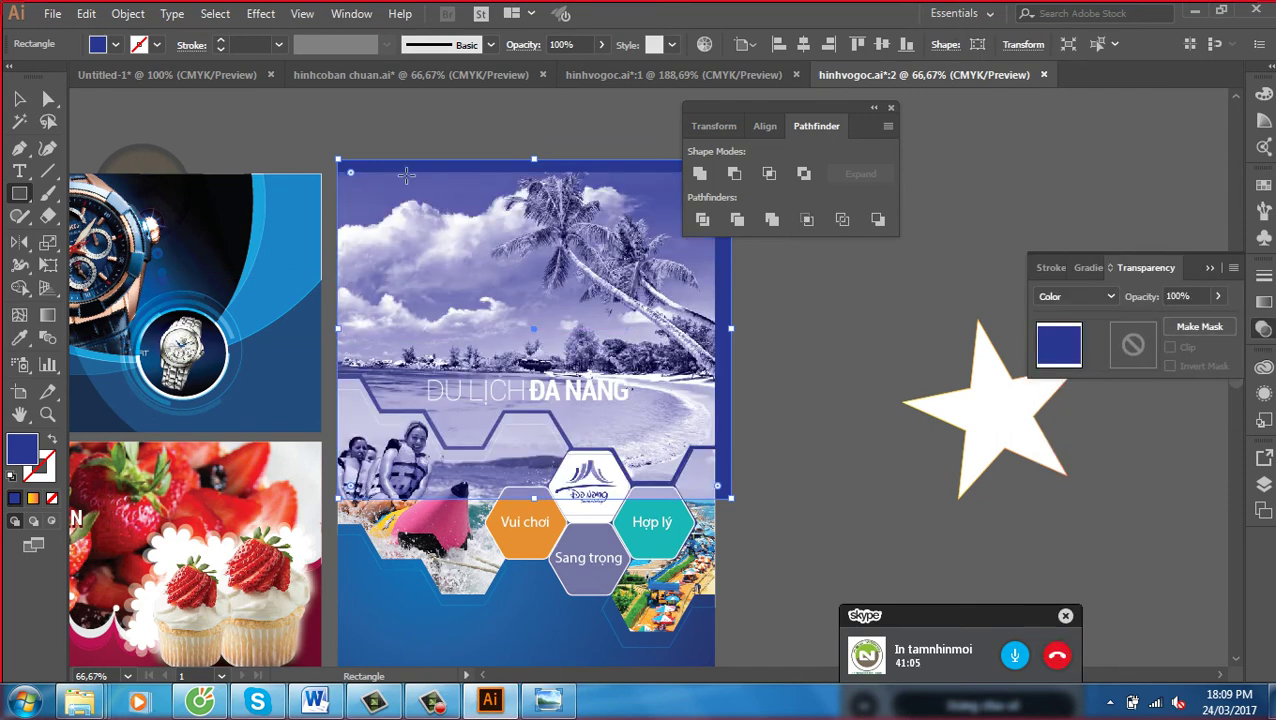
{"action": "left_click", "coordinate": [548, 700]}
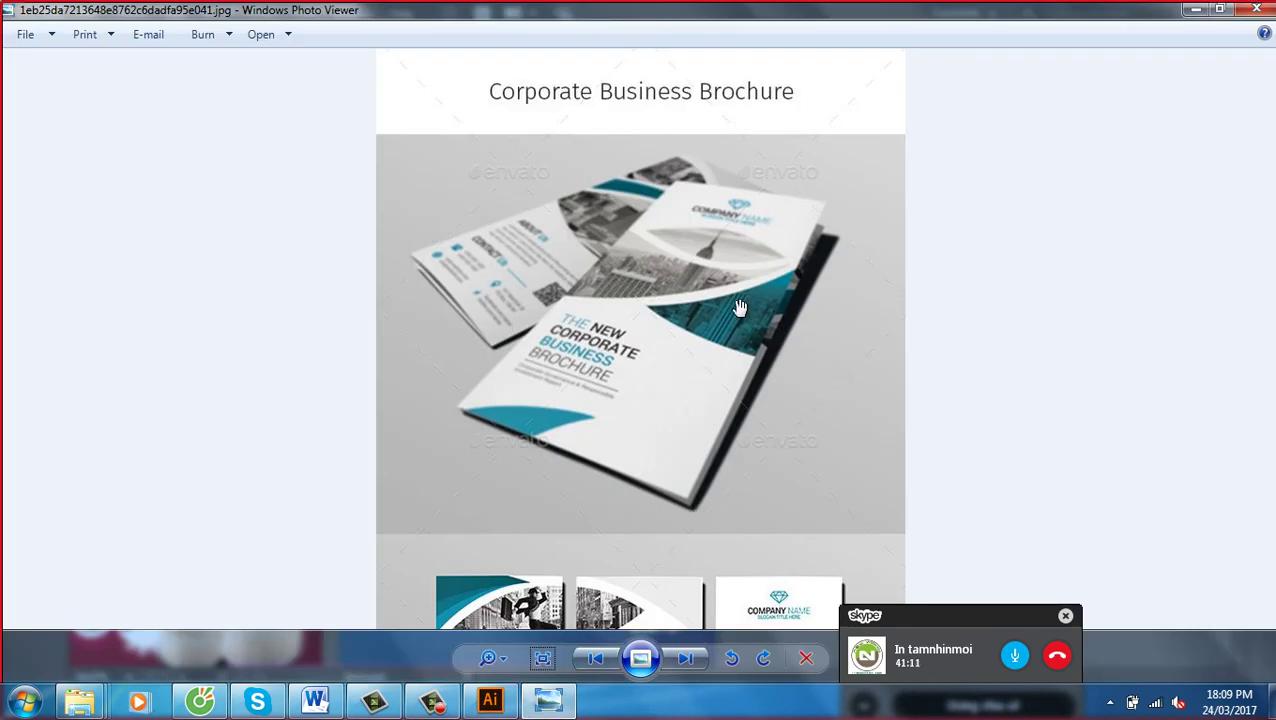
Try purple and magenta-purple swatches as the overlay rectangle's fill
{"action": "left_click", "coordinate": [490, 700]}
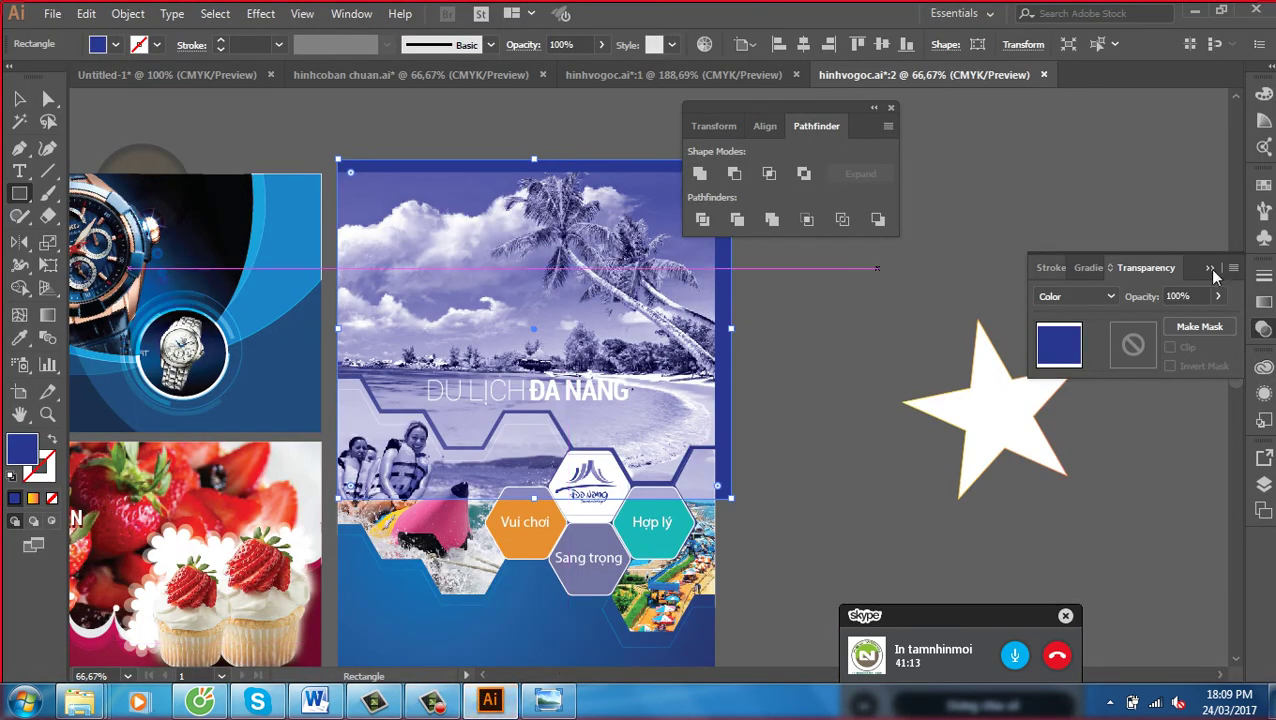
{"action": "left_click", "coordinate": [1262, 185]}
{"action": "left_click", "coordinate": [1189, 249]}
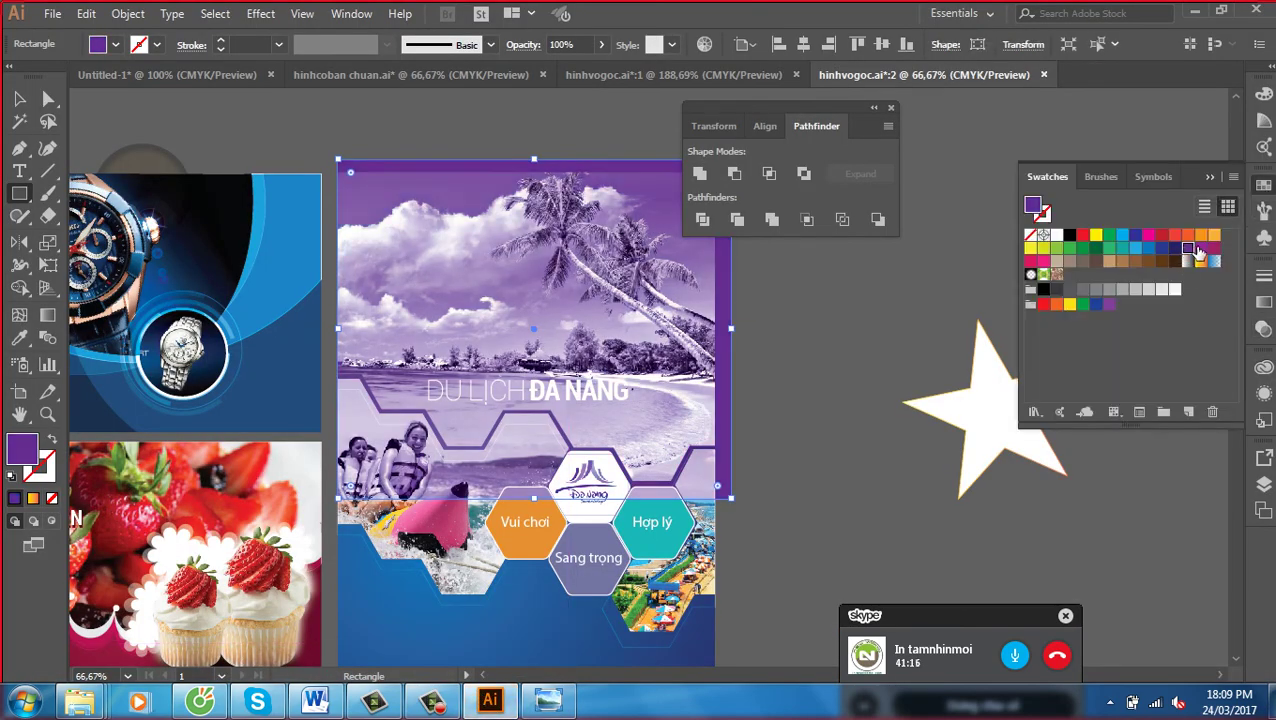
{"action": "left_click", "coordinate": [1200, 248]}
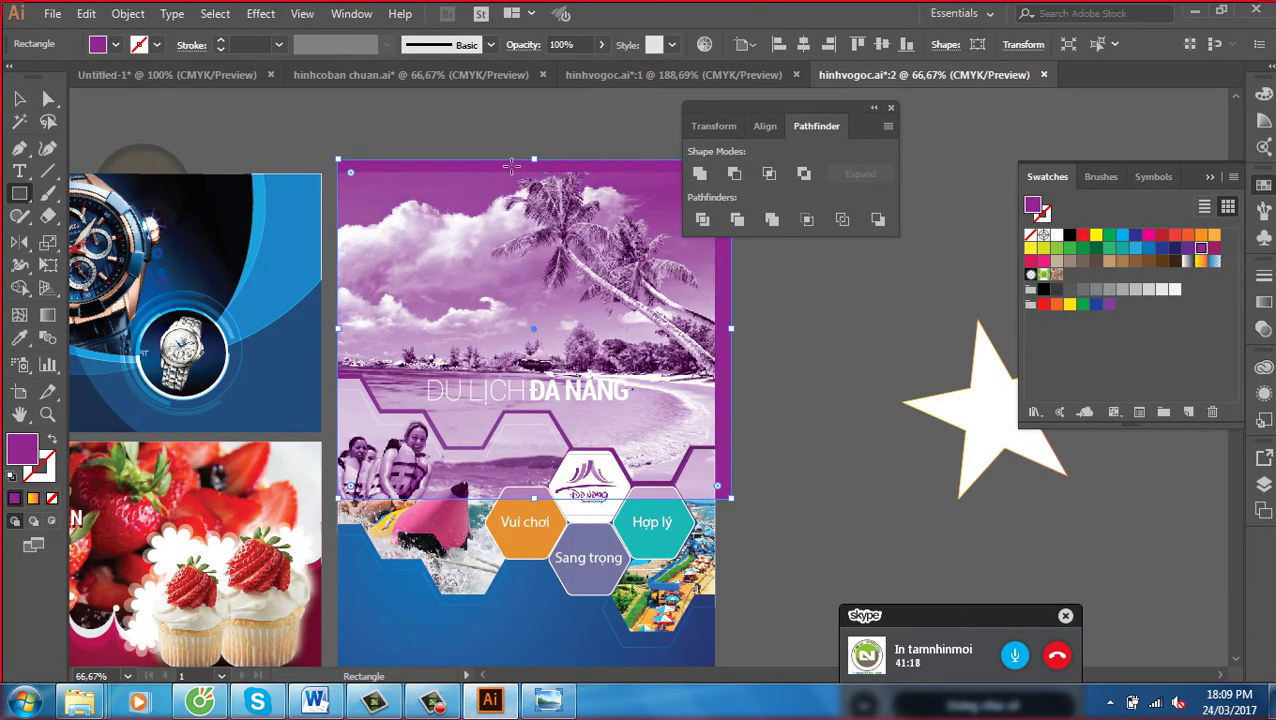
Select the purple overlay rectangle and delete it, restoring the poster's full colours
{"action": "left_click", "coordinate": [19, 98]}
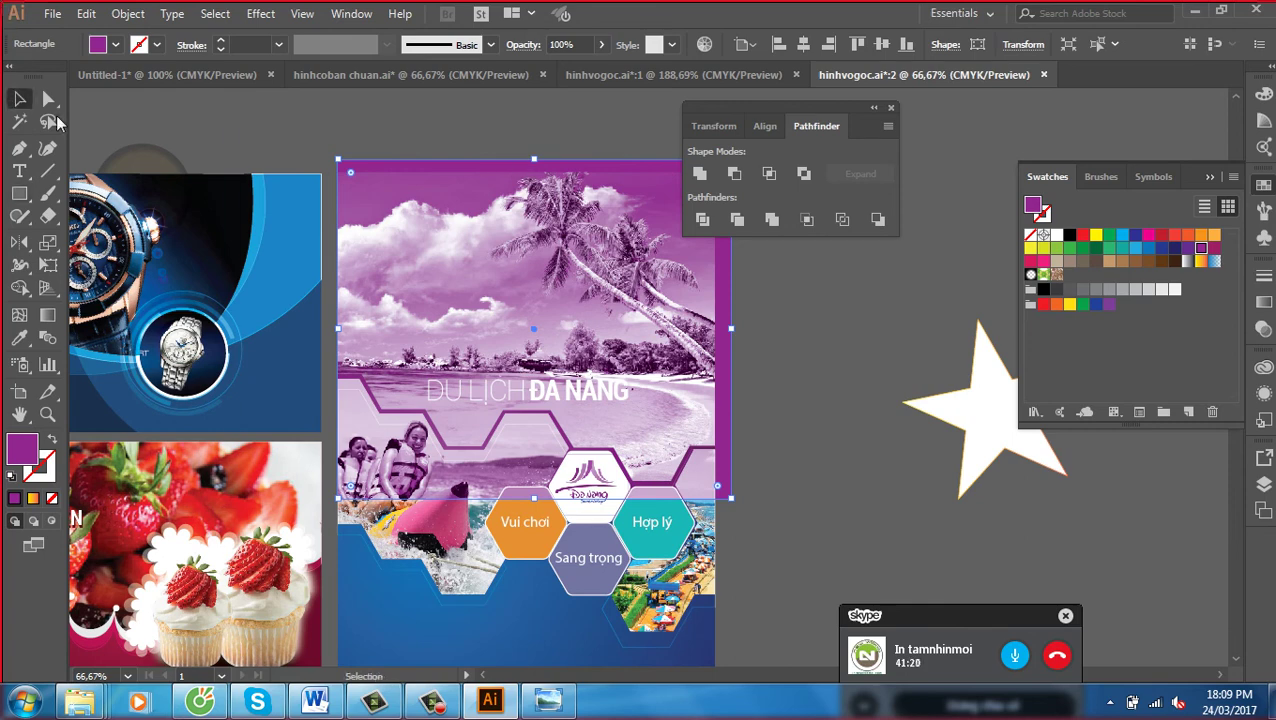
{"action": "left_click", "coordinate": [840, 350]}
{"action": "left_click", "coordinate": [690, 370]}
{"action": "key", "text": "Delete"}
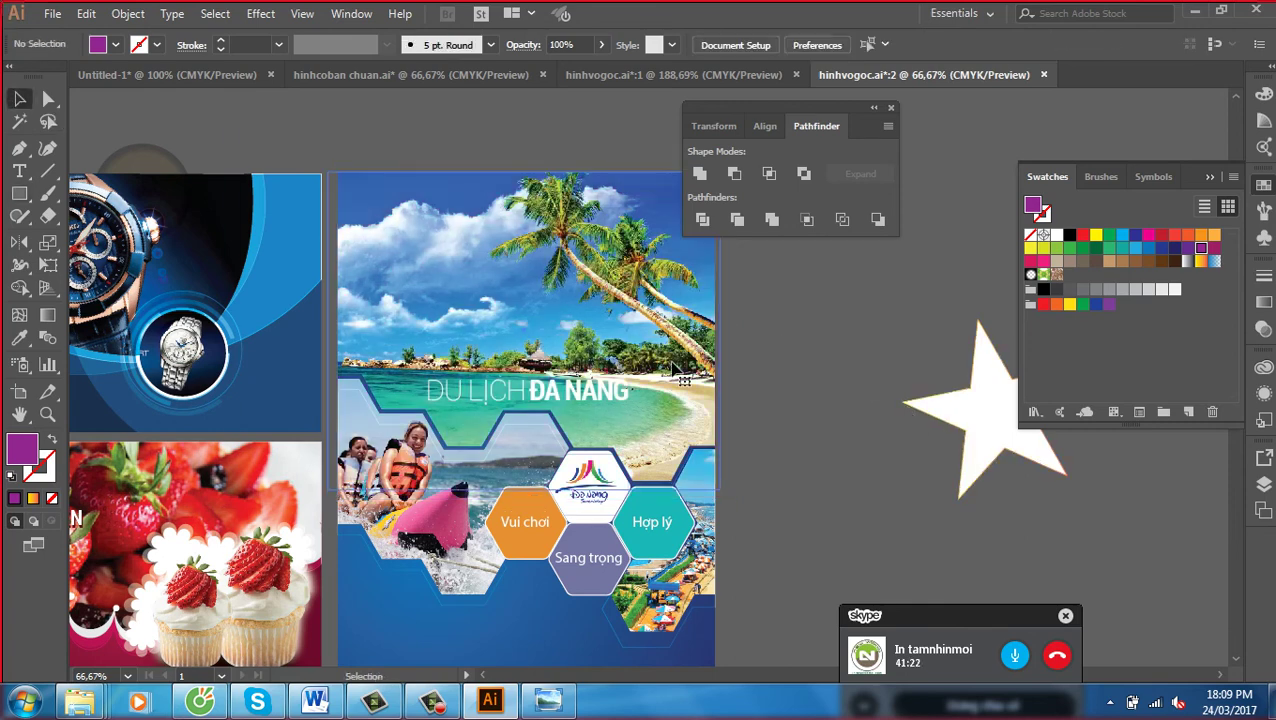
Page through the reference images, dismissing the colour-scheme warning, to the tri-fold brochure
{"action": "left_click", "coordinate": [548, 700]}
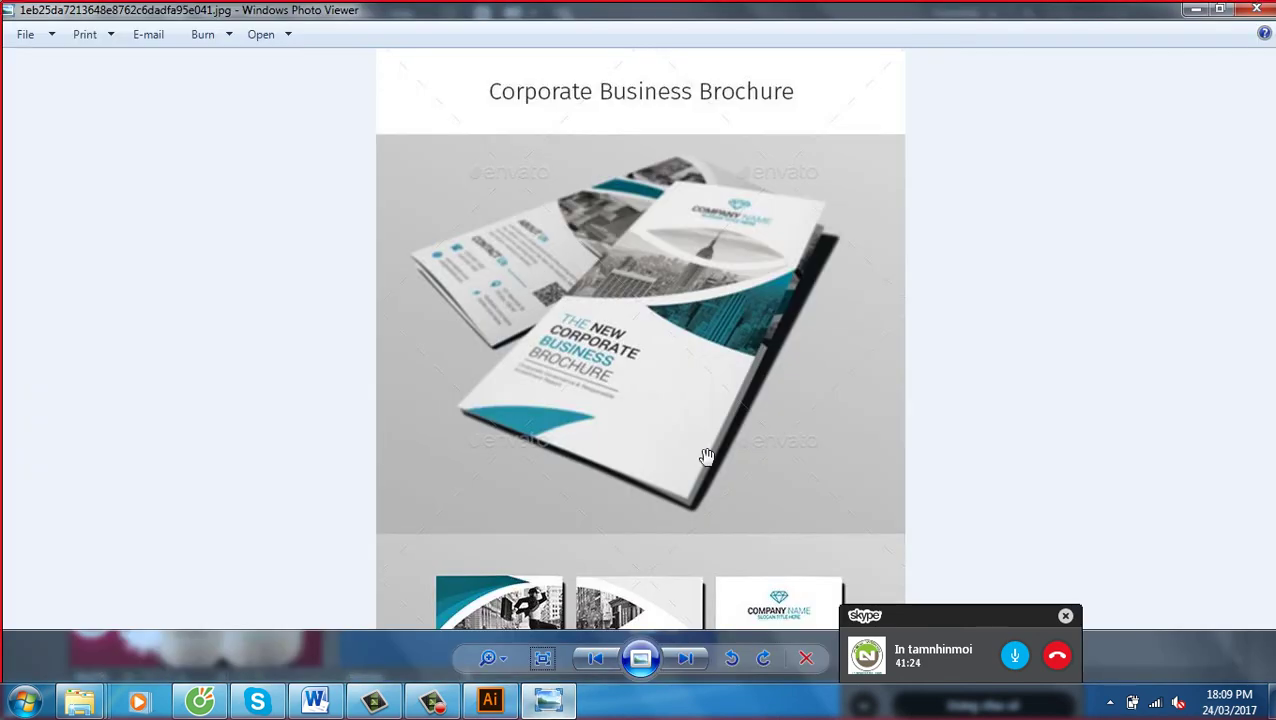
{"action": "left_click", "coordinate": [684, 660]}
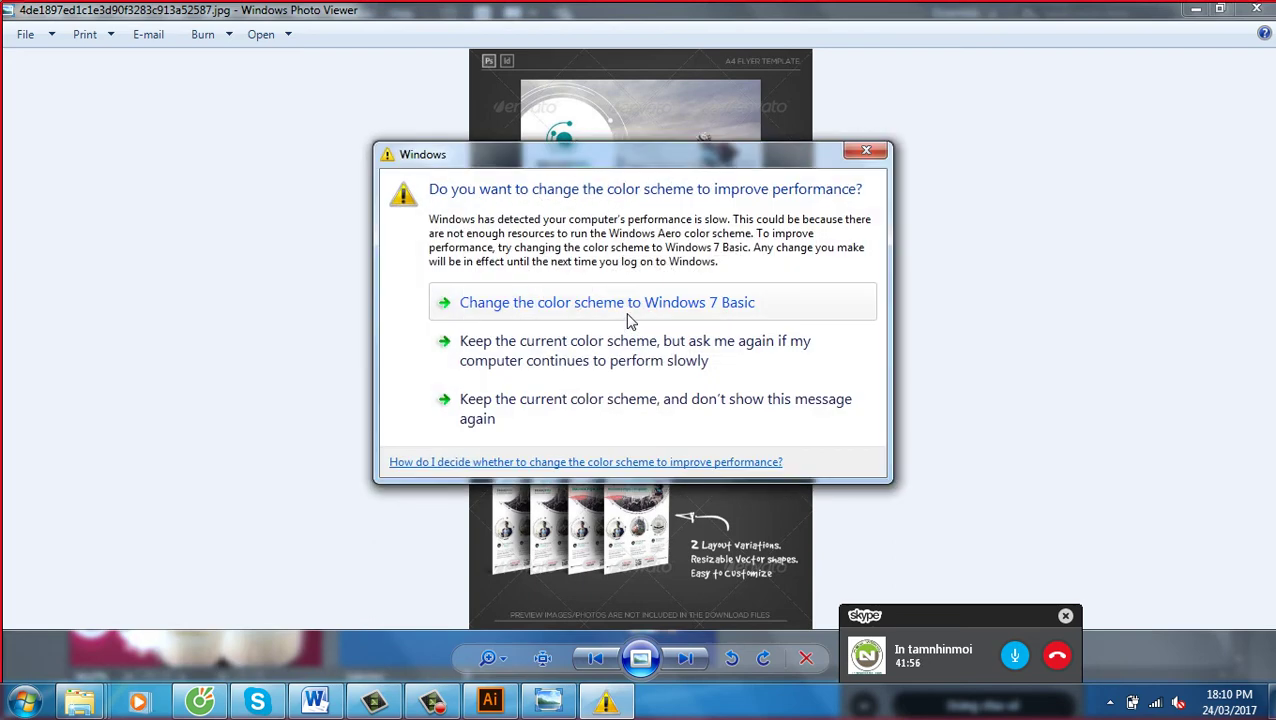
{"action": "left_click", "coordinate": [866, 151]}
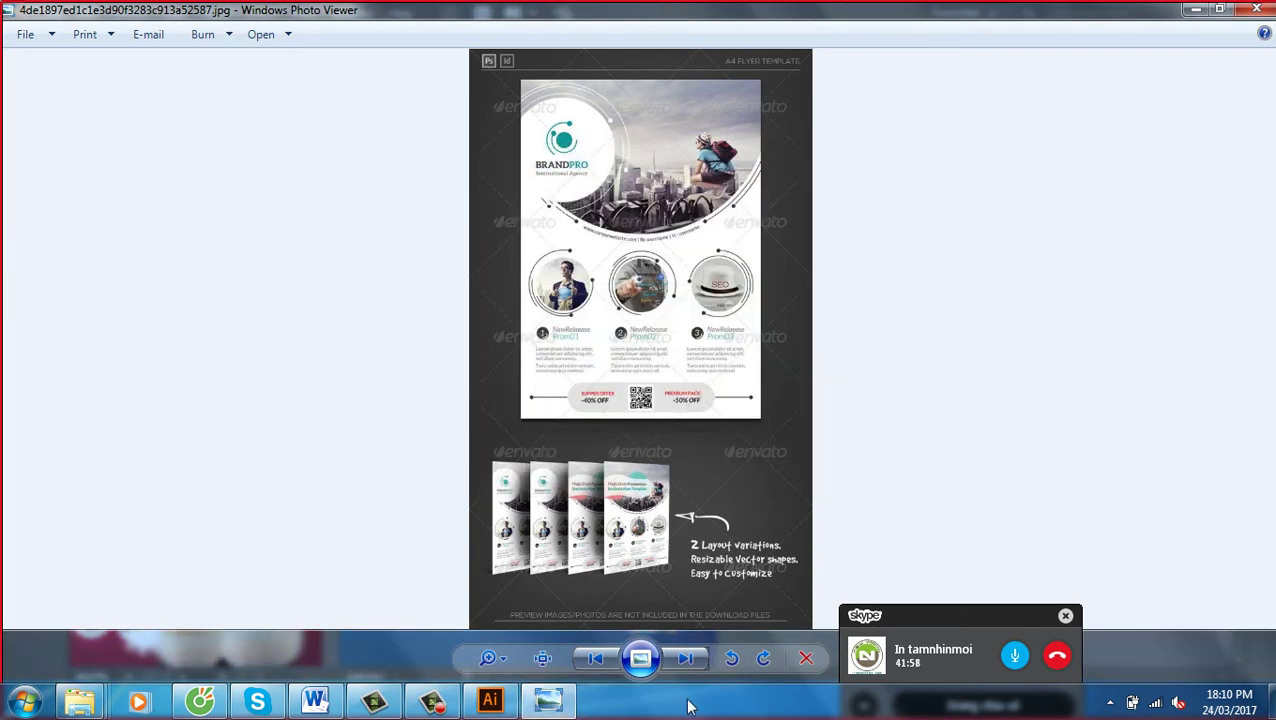
{"action": "left_click", "coordinate": [688, 658]}
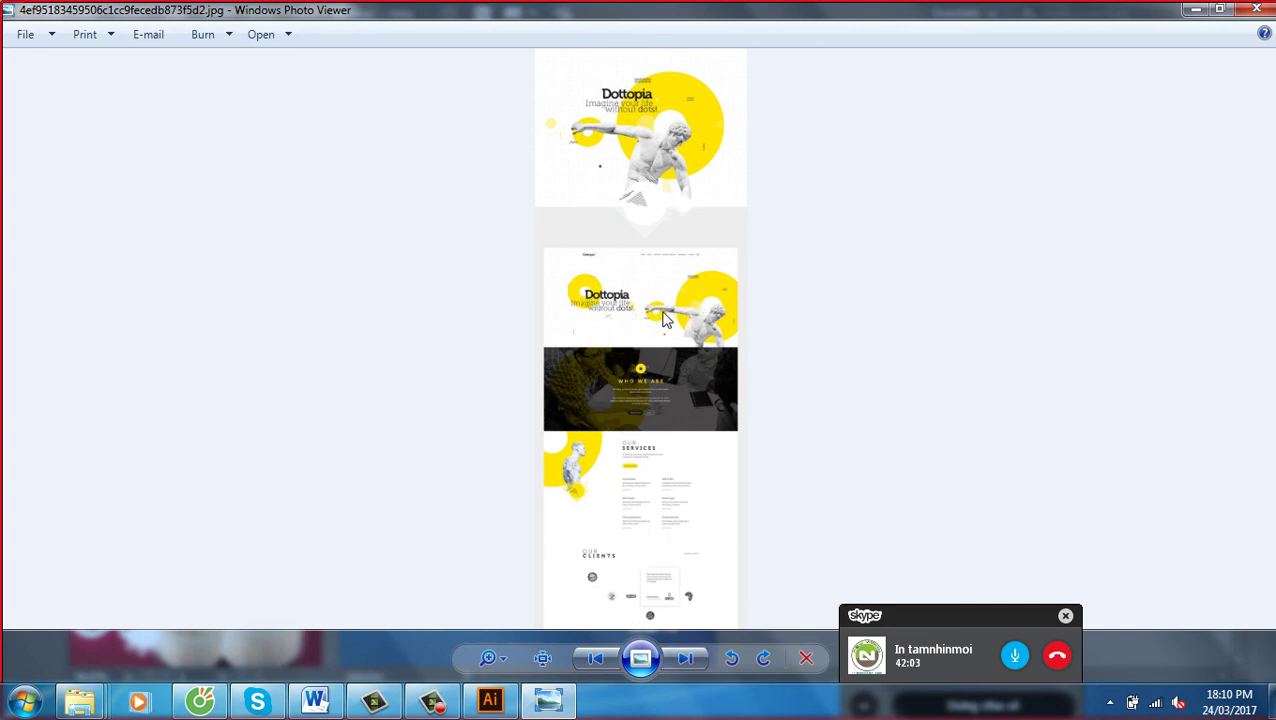
{"action": "left_click", "coordinate": [694, 658]}
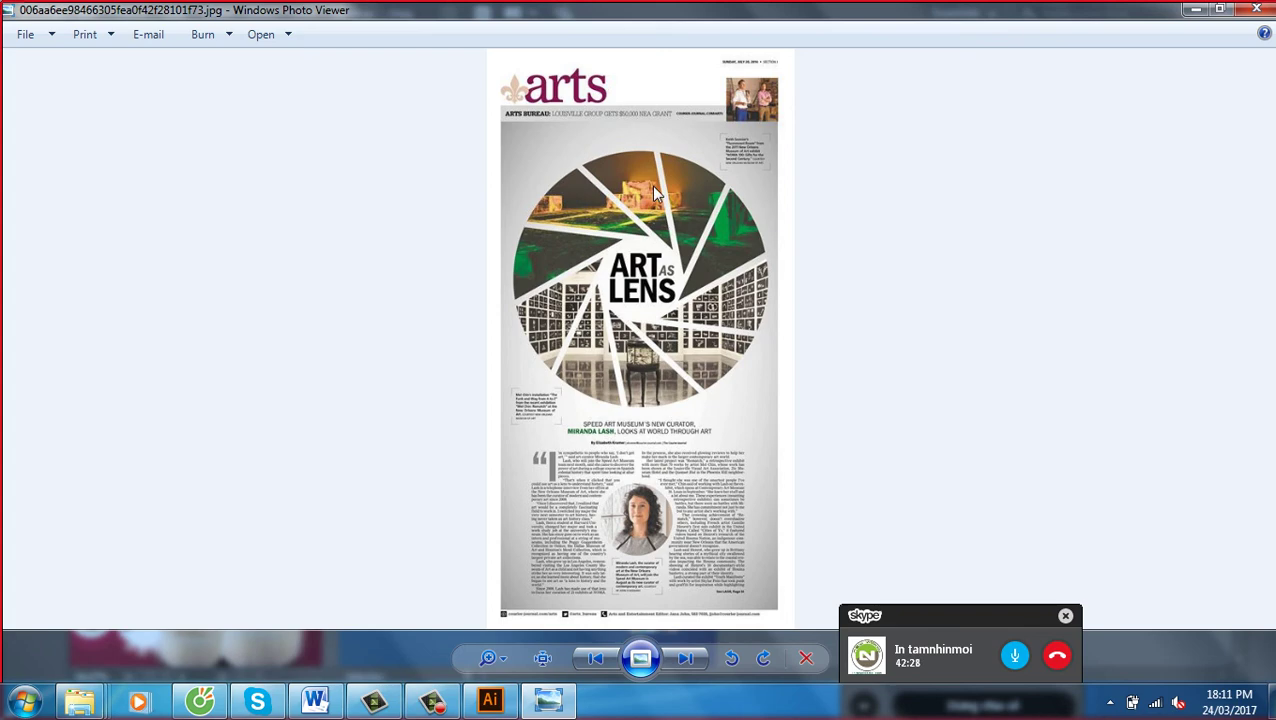
{"action": "left_click", "coordinate": [687, 660]}
Inspect the tri-fold brochure mockups at actual size, then advance to the Magic Circle flyer
{"action": "left_click", "coordinate": [543, 658]}
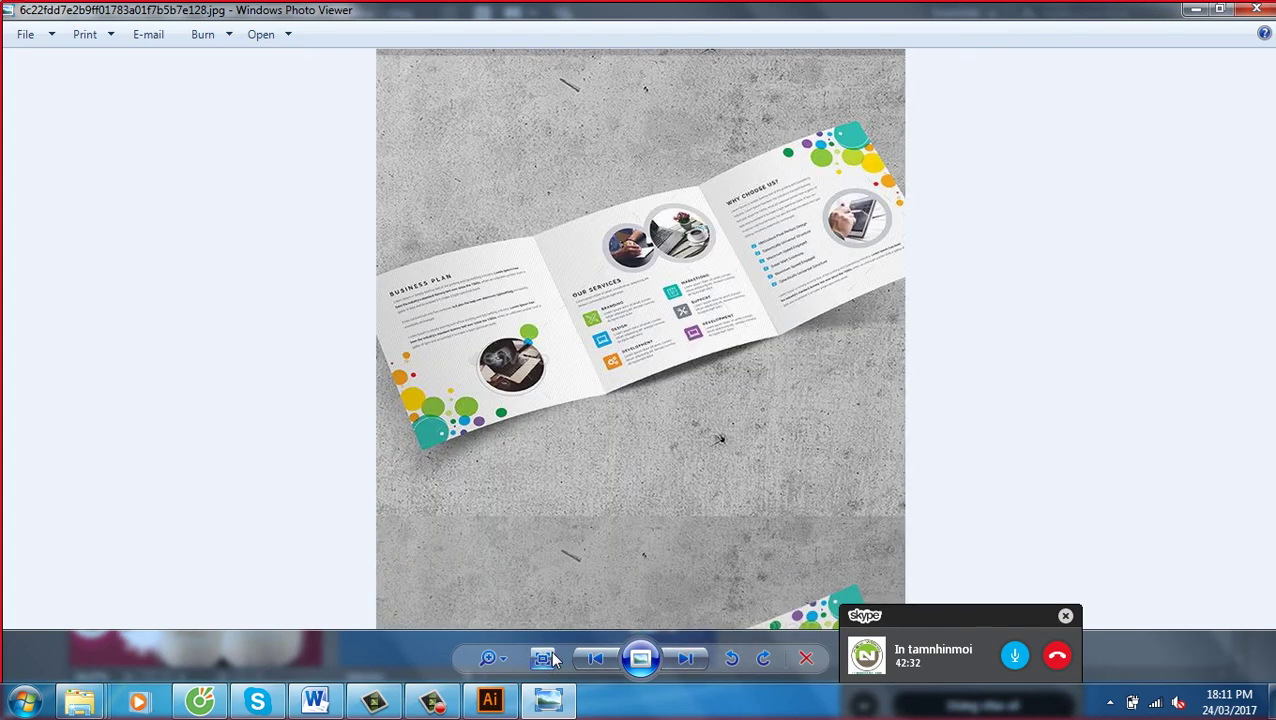
{"action": "left_click_drag", "start_coordinate": [726, 160], "coordinate": [667, 487]}
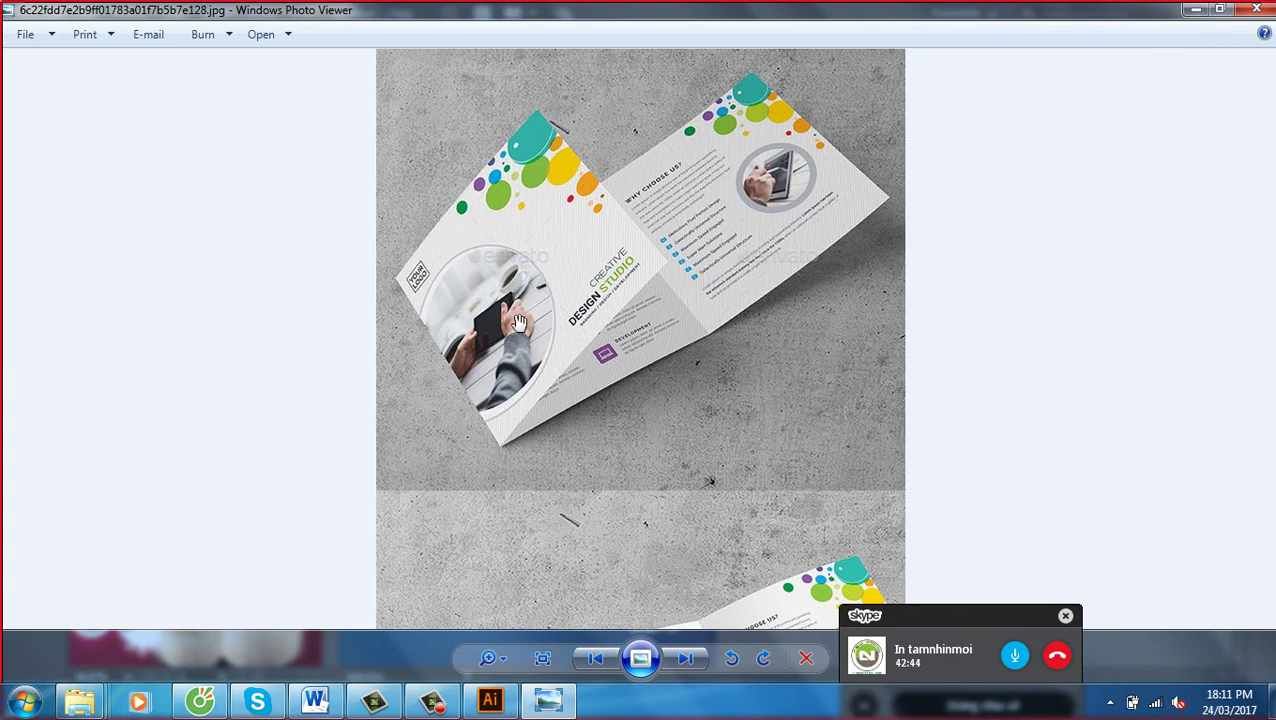
{"action": "scroll", "coordinate": [800, 200], "scroll_direction": "up", "scroll_amount": 1}
{"action": "scroll", "coordinate": [675, 278], "scroll_direction": "up", "scroll_amount": 2}
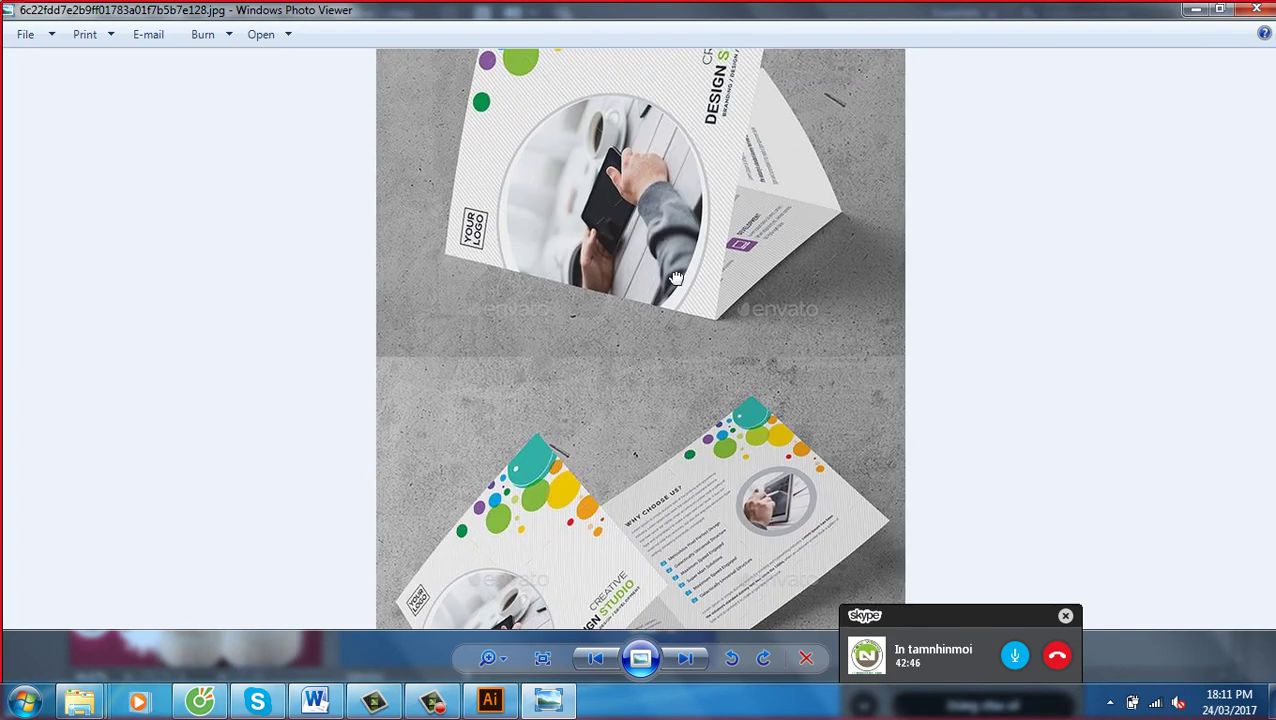
{"action": "scroll", "coordinate": [690, 480], "scroll_direction": "up", "scroll_amount": 2}
{"action": "scroll", "coordinate": [711, 527], "scroll_direction": "down", "scroll_amount": 3}
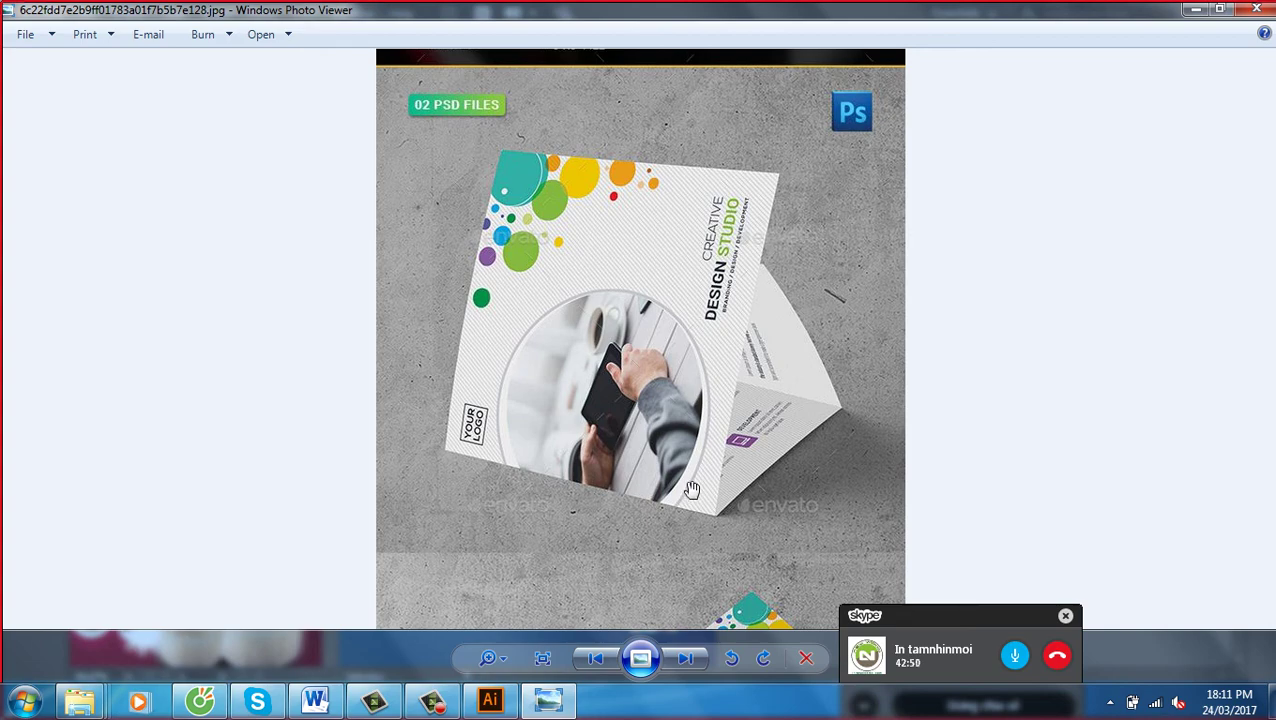
{"action": "scroll", "coordinate": [700, 450], "scroll_direction": "up", "scroll_amount": 5}
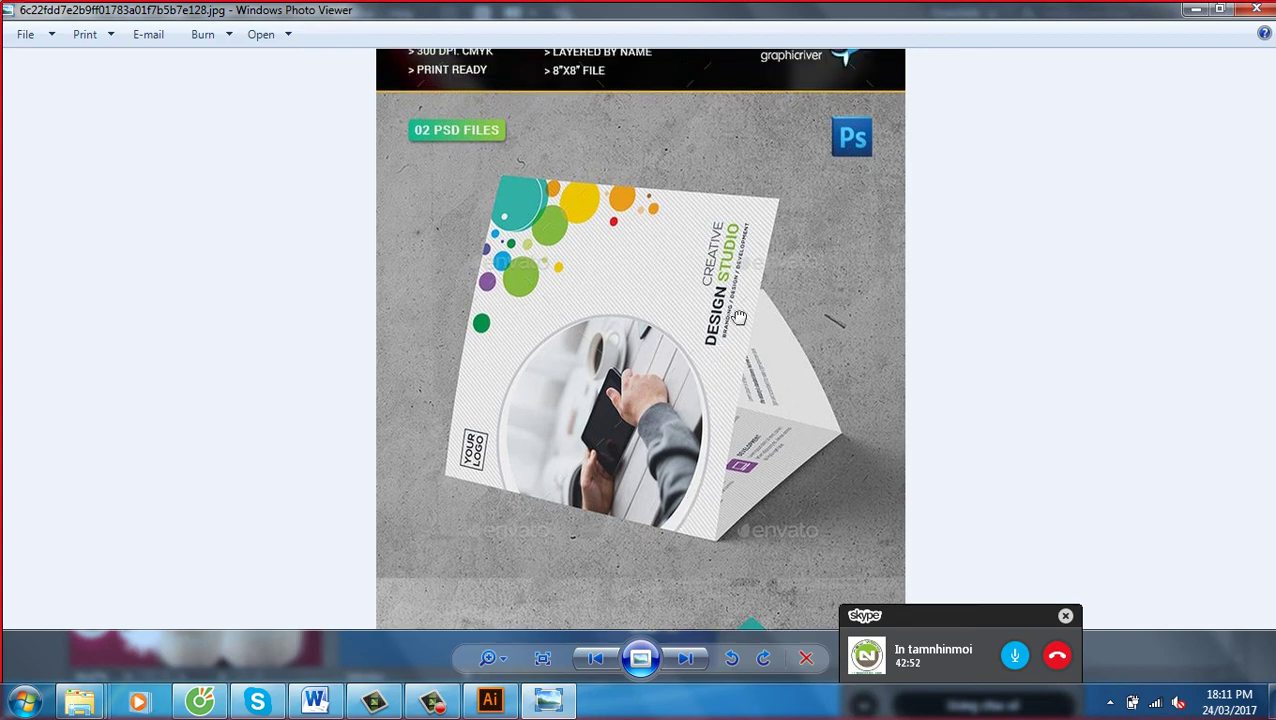
{"action": "scroll", "coordinate": [732, 322], "scroll_direction": "down", "scroll_amount": 6}
{"action": "scroll", "coordinate": [715, 373], "scroll_direction": "down", "scroll_amount": 2}
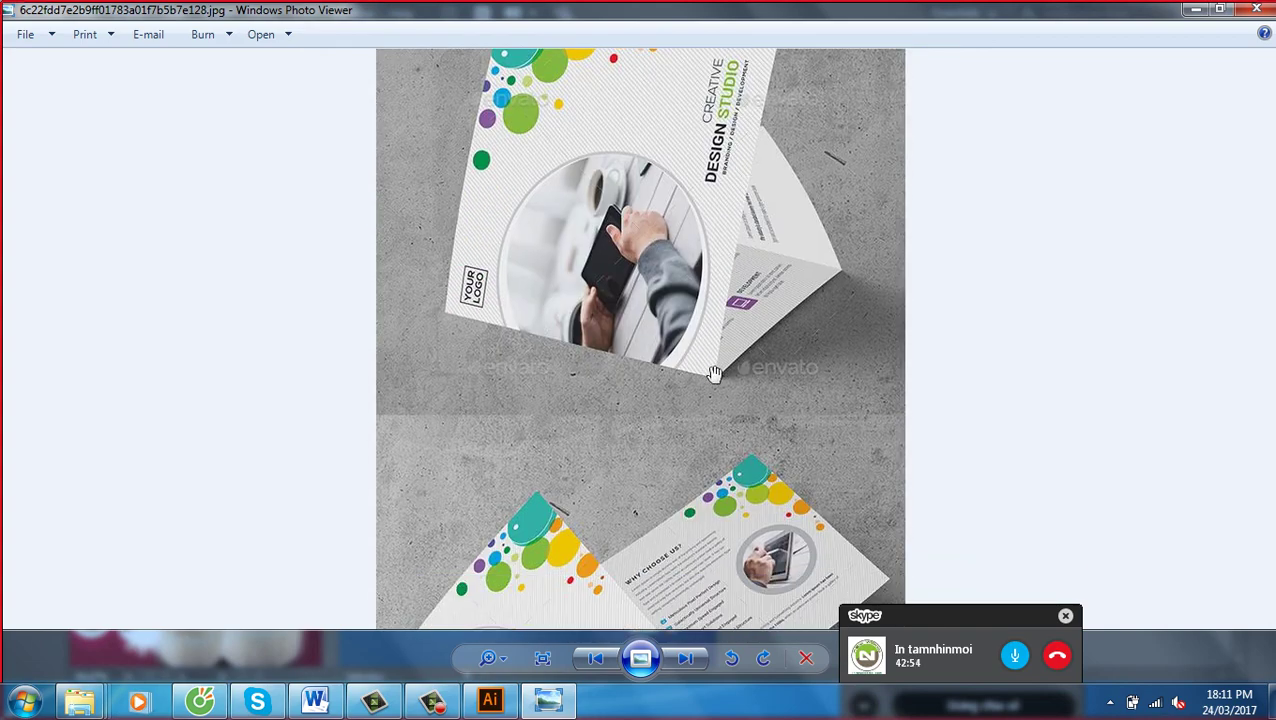
{"action": "scroll", "coordinate": [720, 370], "scroll_direction": "down", "scroll_amount": 5}
{"action": "scroll", "coordinate": [755, 367], "scroll_direction": "down", "scroll_amount": 5}
{"action": "scroll", "coordinate": [700, 305], "scroll_direction": "down", "scroll_amount": 5}
{"action": "scroll", "coordinate": [700, 305], "scroll_direction": "down", "scroll_amount": 5}
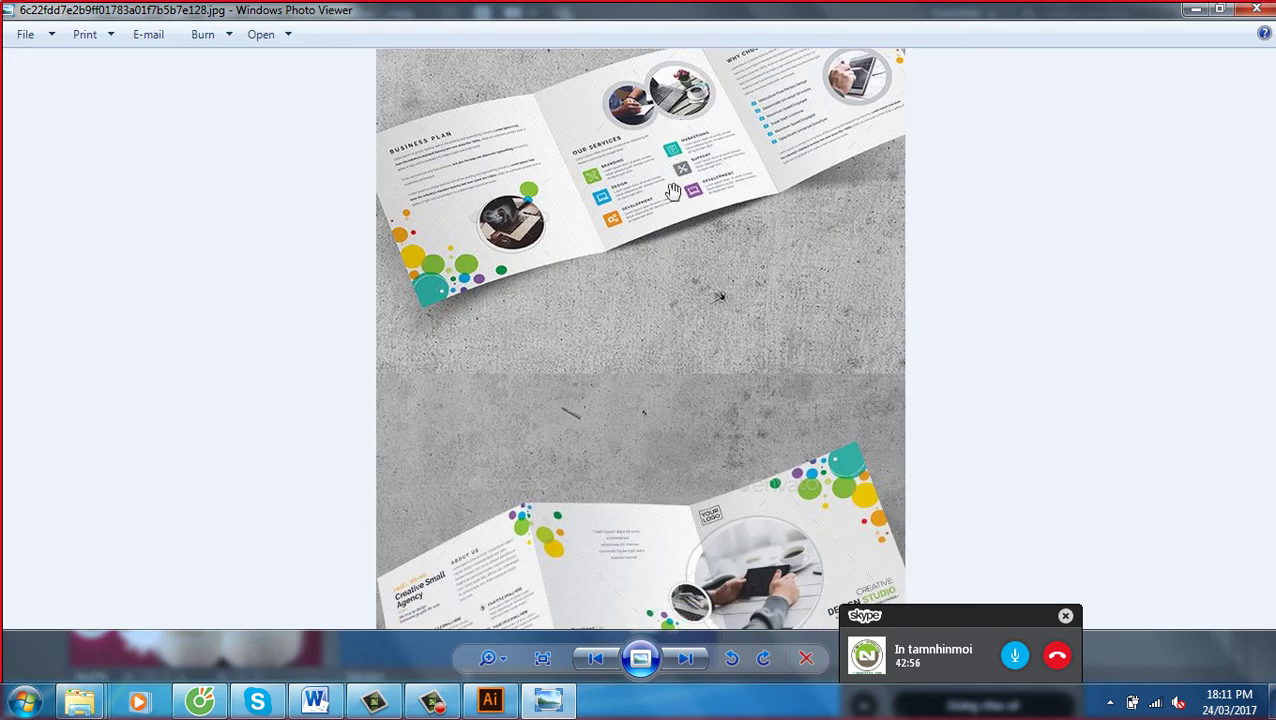
{"action": "scroll", "coordinate": [660, 240], "scroll_direction": "down", "scroll_amount": 5}
{"action": "scroll", "coordinate": [640, 175], "scroll_direction": "down", "scroll_amount": 5}
{"action": "scroll", "coordinate": [720, 185], "scroll_direction": "down", "scroll_amount": 5}
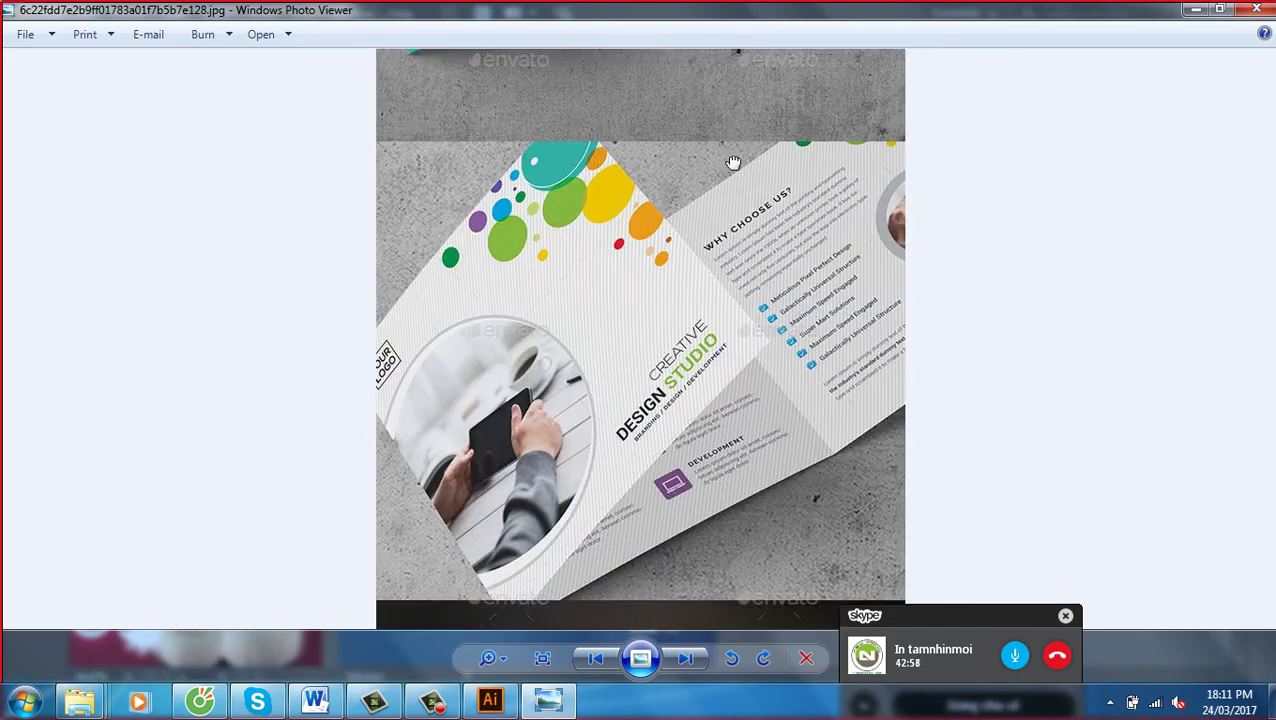
{"action": "scroll", "coordinate": [730, 175], "scroll_direction": "down", "scroll_amount": 5}
{"action": "scroll", "coordinate": [710, 195], "scroll_direction": "down", "scroll_amount": 3}
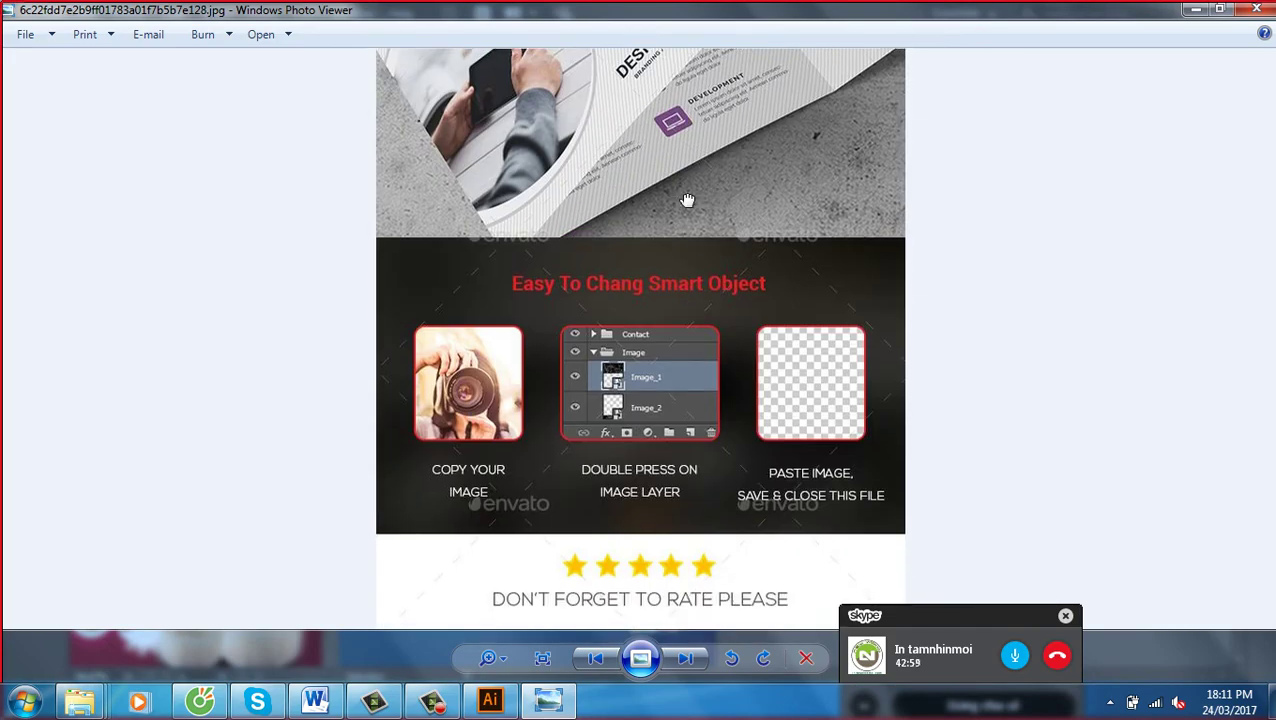
{"action": "left_click", "coordinate": [686, 659]}
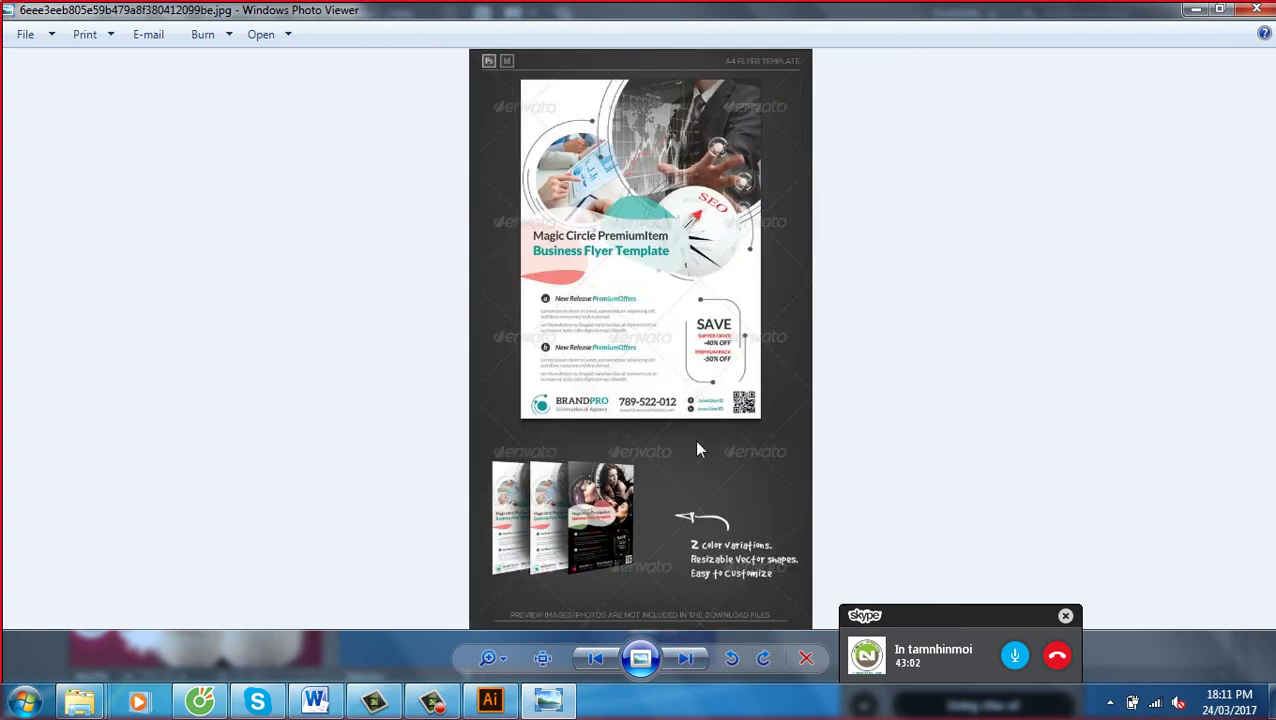
View the circle photo frame template at actual size and pan to its photo collages
{"action": "left_click", "coordinate": [685, 659]}
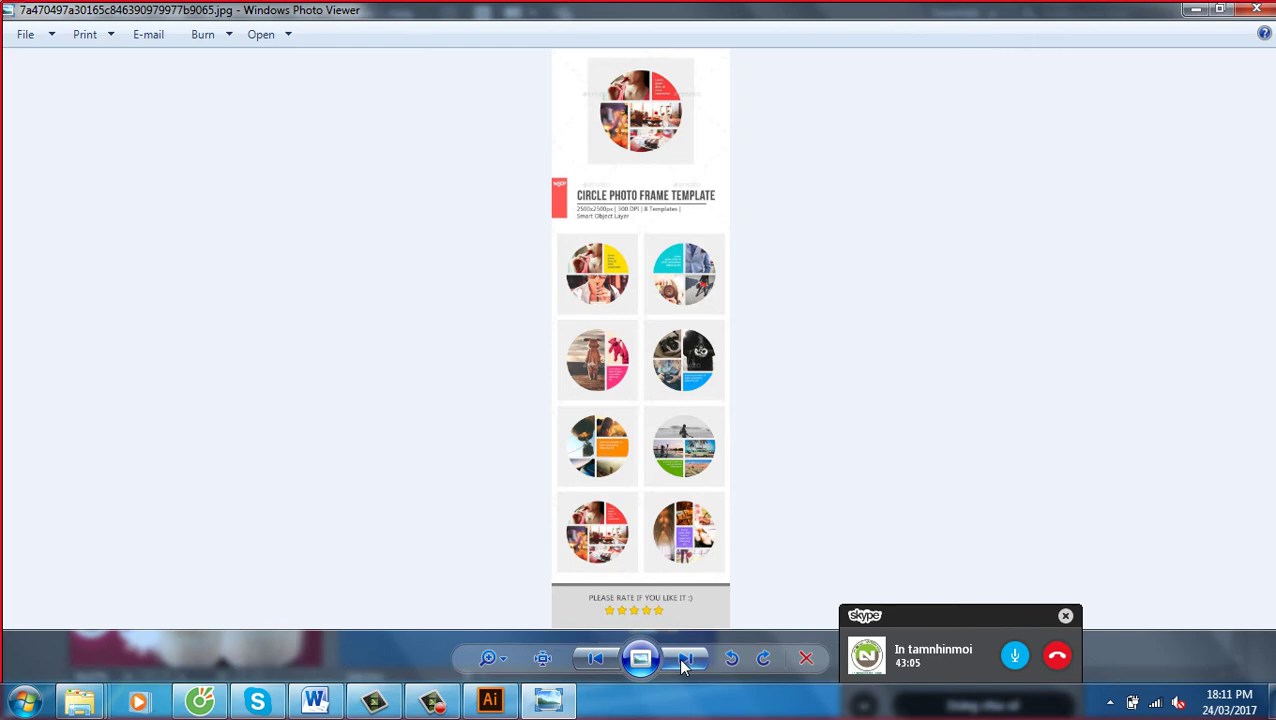
{"action": "left_click", "coordinate": [595, 658]}
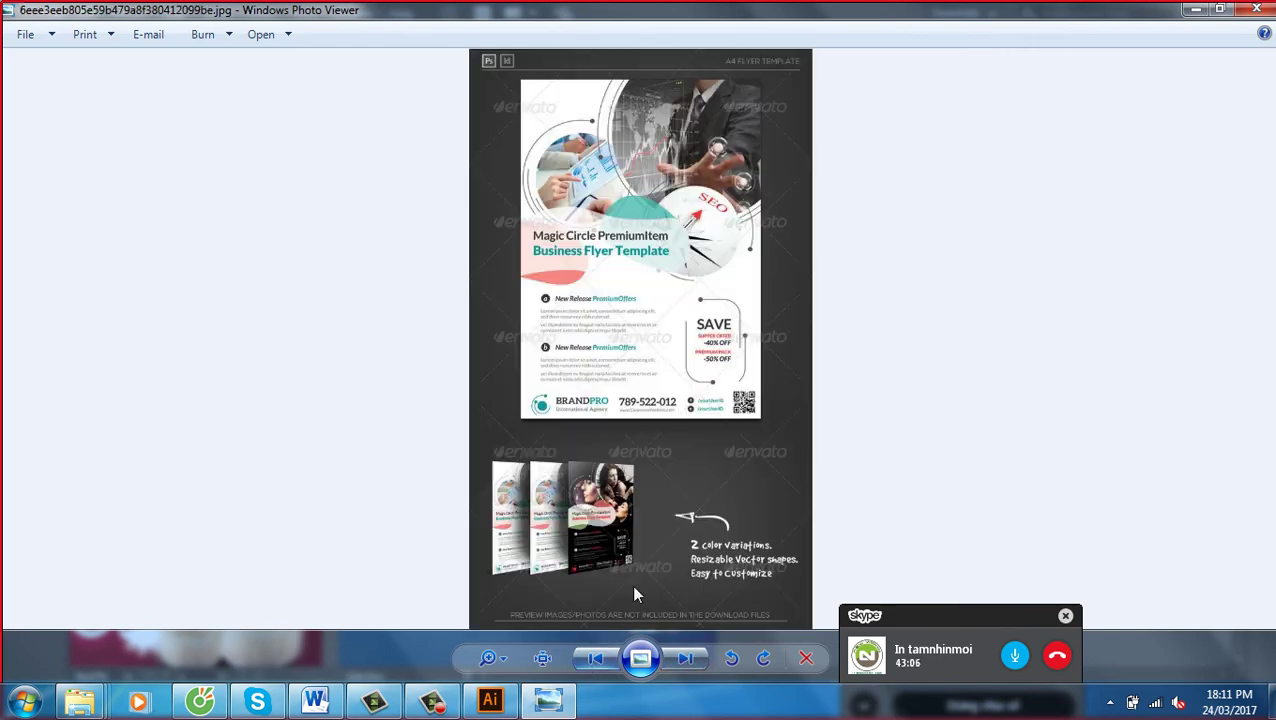
{"action": "left_click", "coordinate": [685, 658]}
{"action": "left_click", "coordinate": [542, 658]}
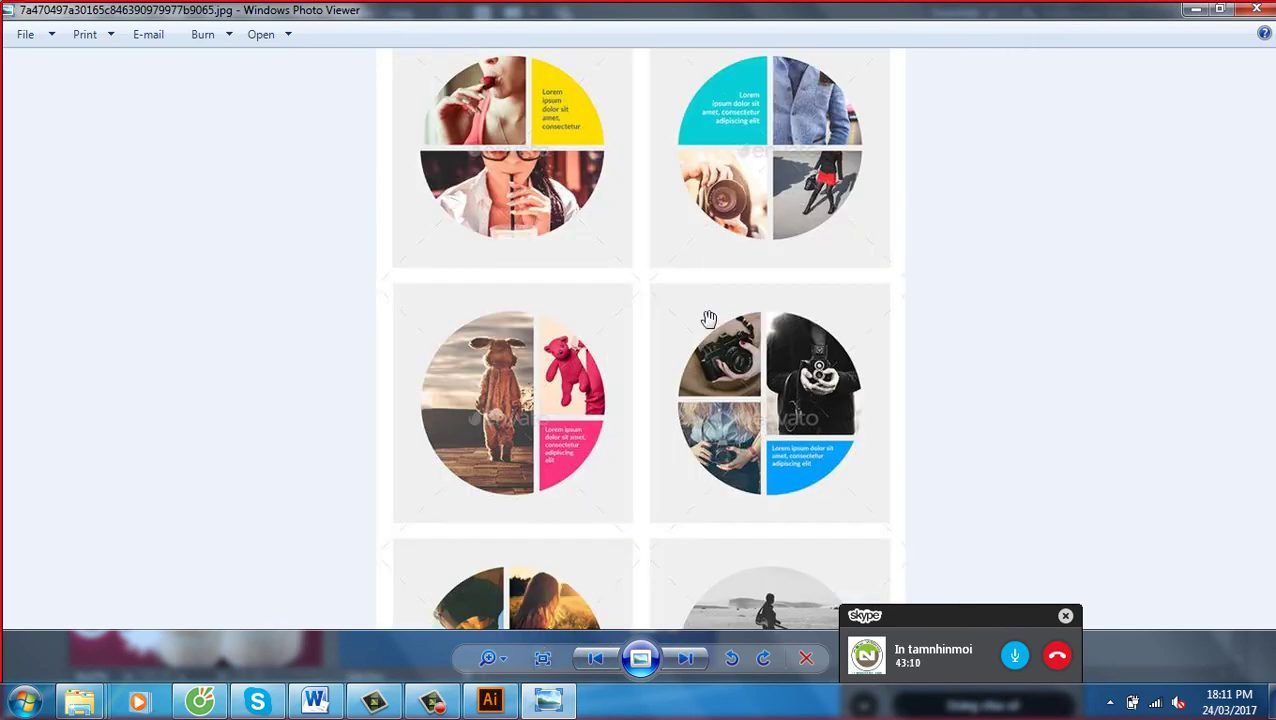
{"action": "left_click_drag", "start_coordinate": [710, 238], "coordinate": [715, 278]}
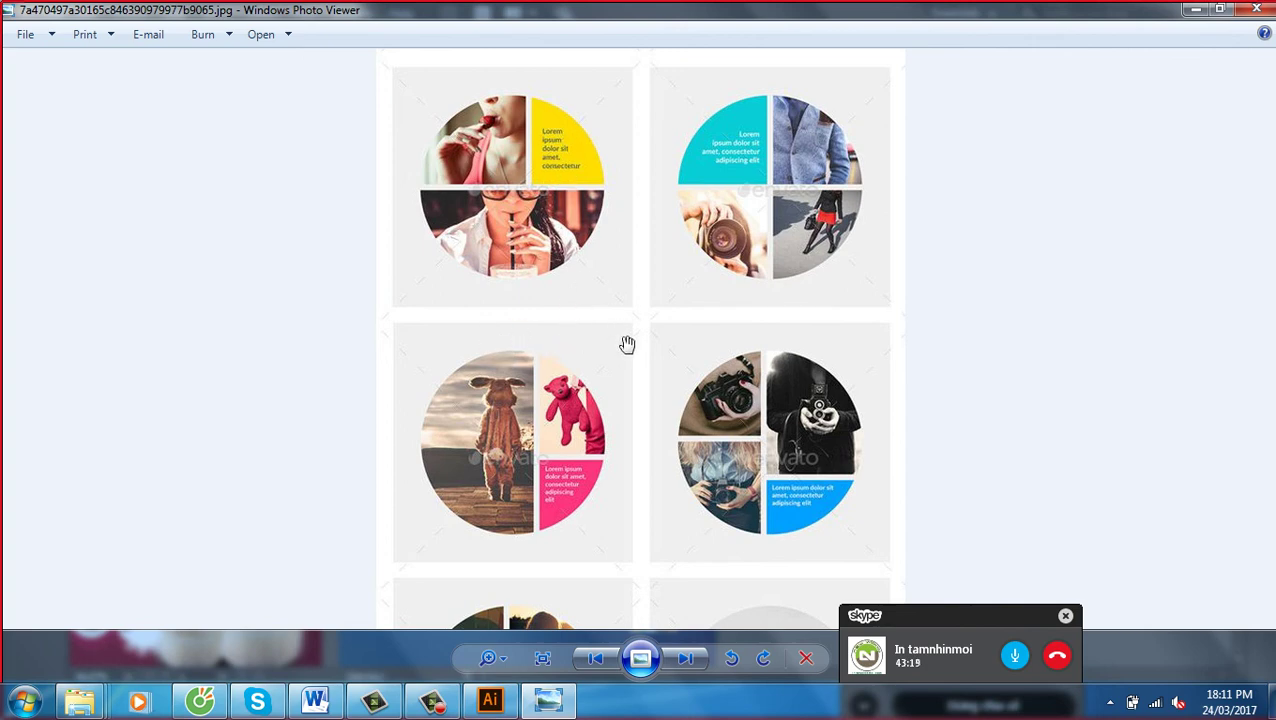
Zoom and pan through the Social Media, SEO, Web Design, Mobile Applications and AdWords panels
{"action": "left_click", "coordinate": [685, 660]}
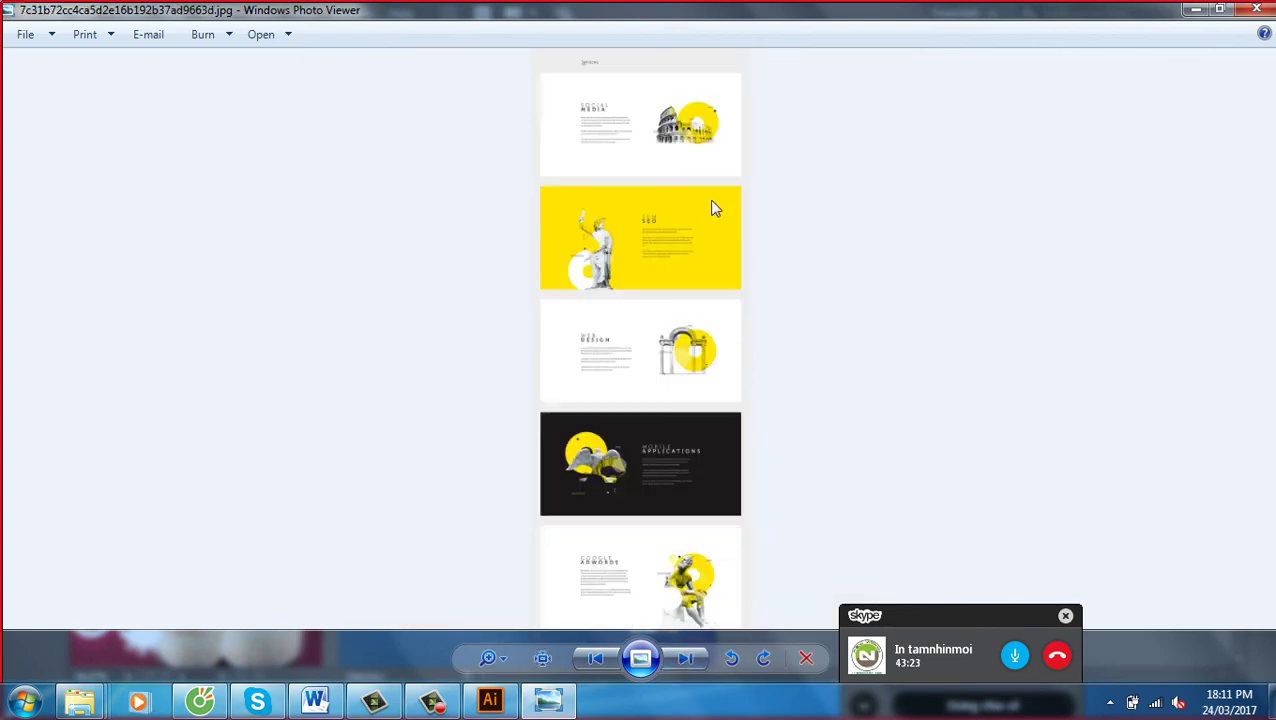
{"action": "scroll", "coordinate": [700, 250], "scroll_direction": "up", "scroll_amount": 3}
{"action": "left_click_drag", "start_coordinate": [706, 228], "coordinate": [663, 592]}
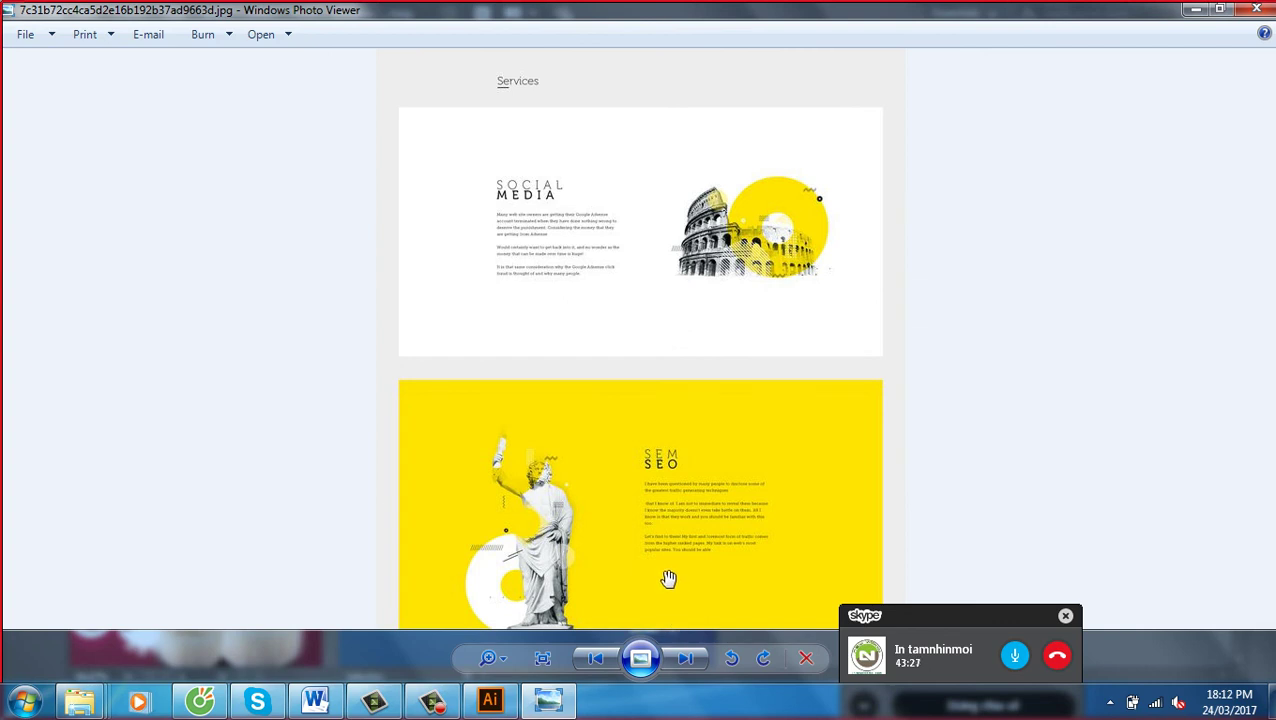
{"action": "left_click_drag", "start_coordinate": [669, 577], "coordinate": [741, 276]}
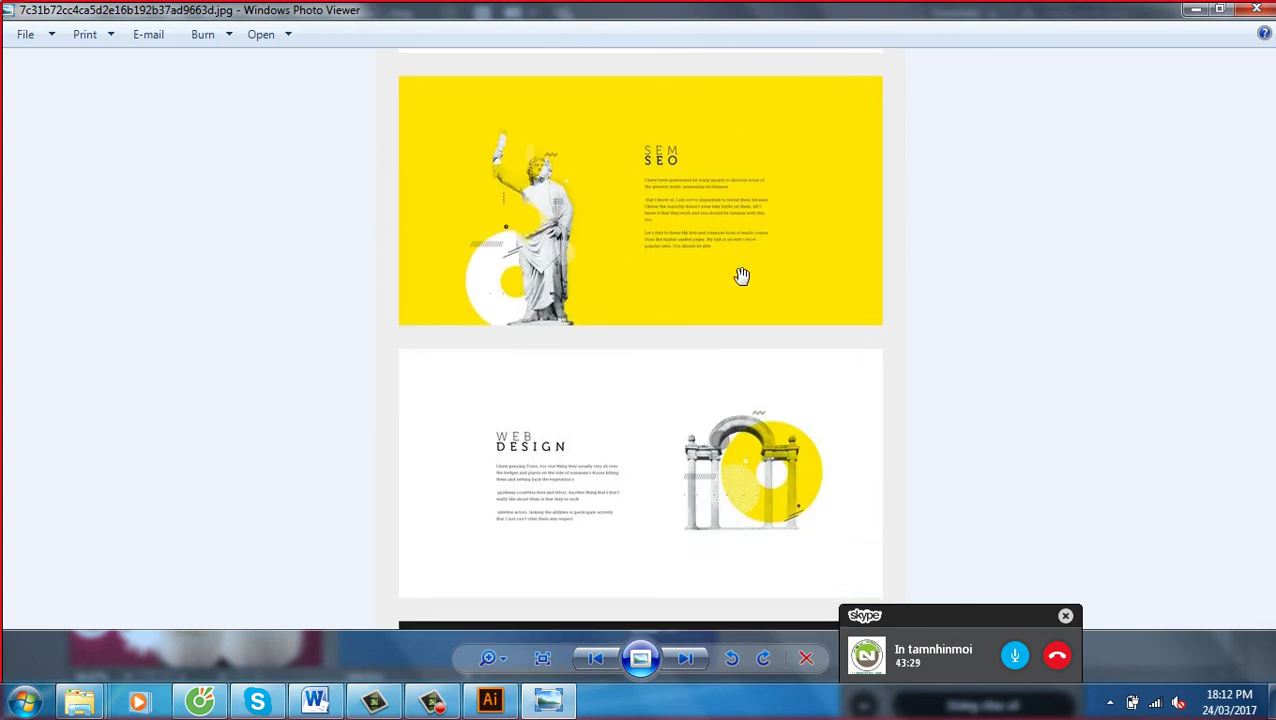
{"action": "left_click_drag", "start_coordinate": [741, 276], "coordinate": [891, 108]}
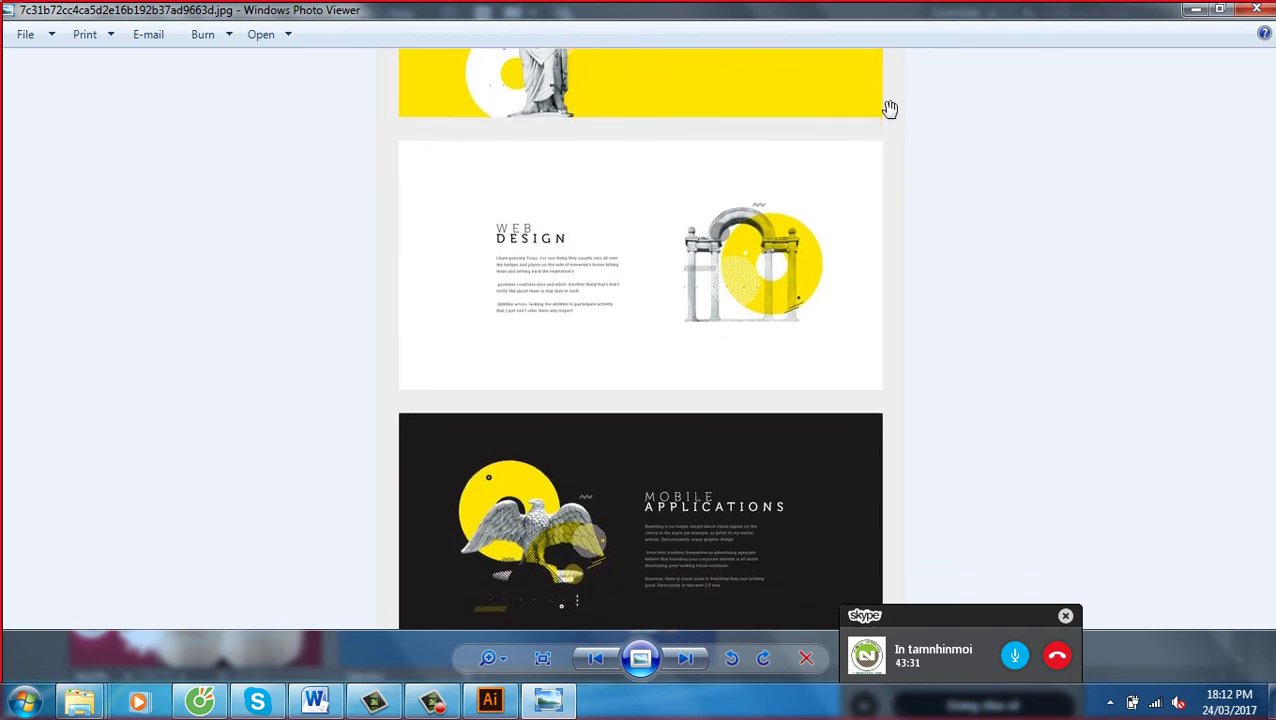
{"action": "left_click_drag", "start_coordinate": [848, 273], "coordinate": [840, 108]}
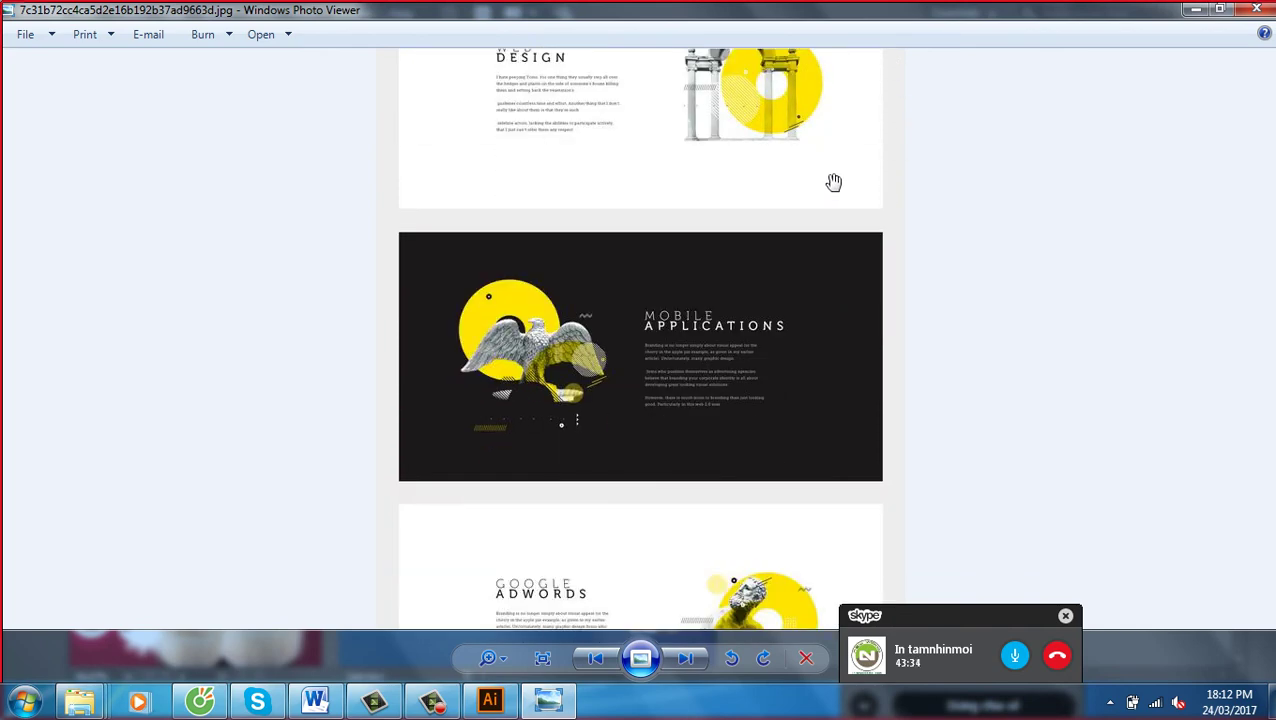
{"action": "left_click_drag", "start_coordinate": [782, 318], "coordinate": [812, 222]}
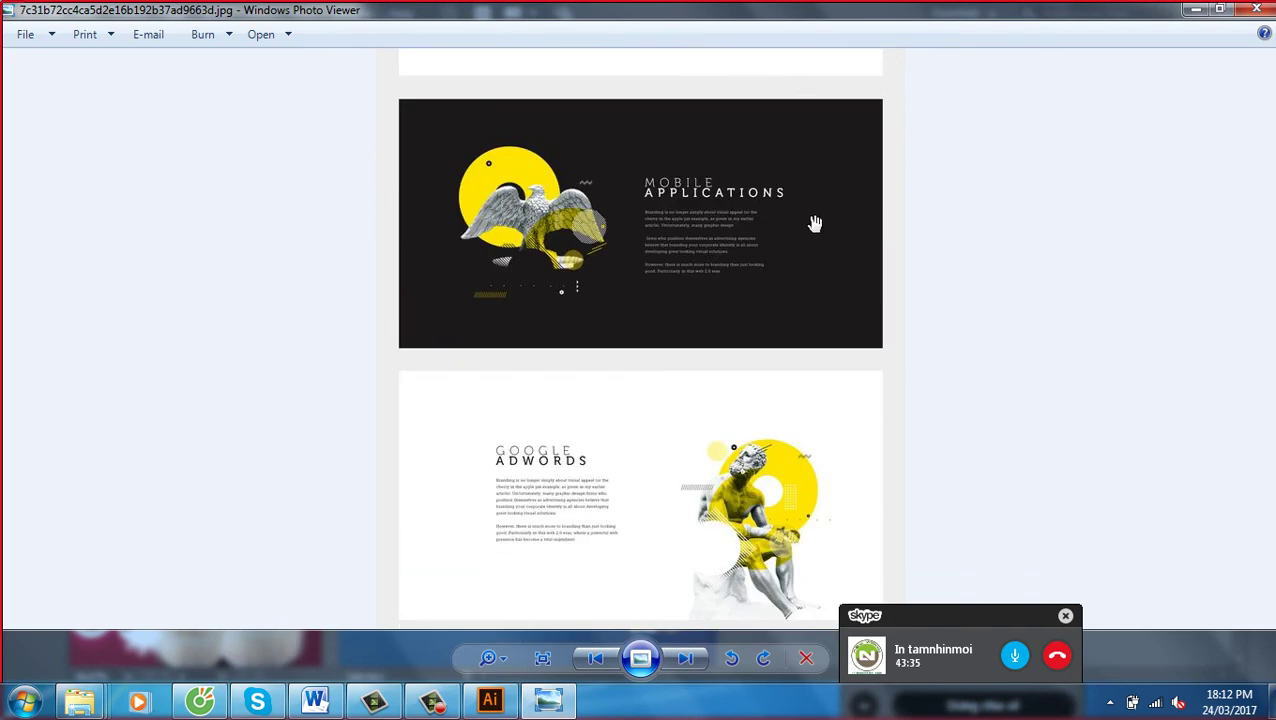
{"action": "left_click", "coordinate": [686, 658]}
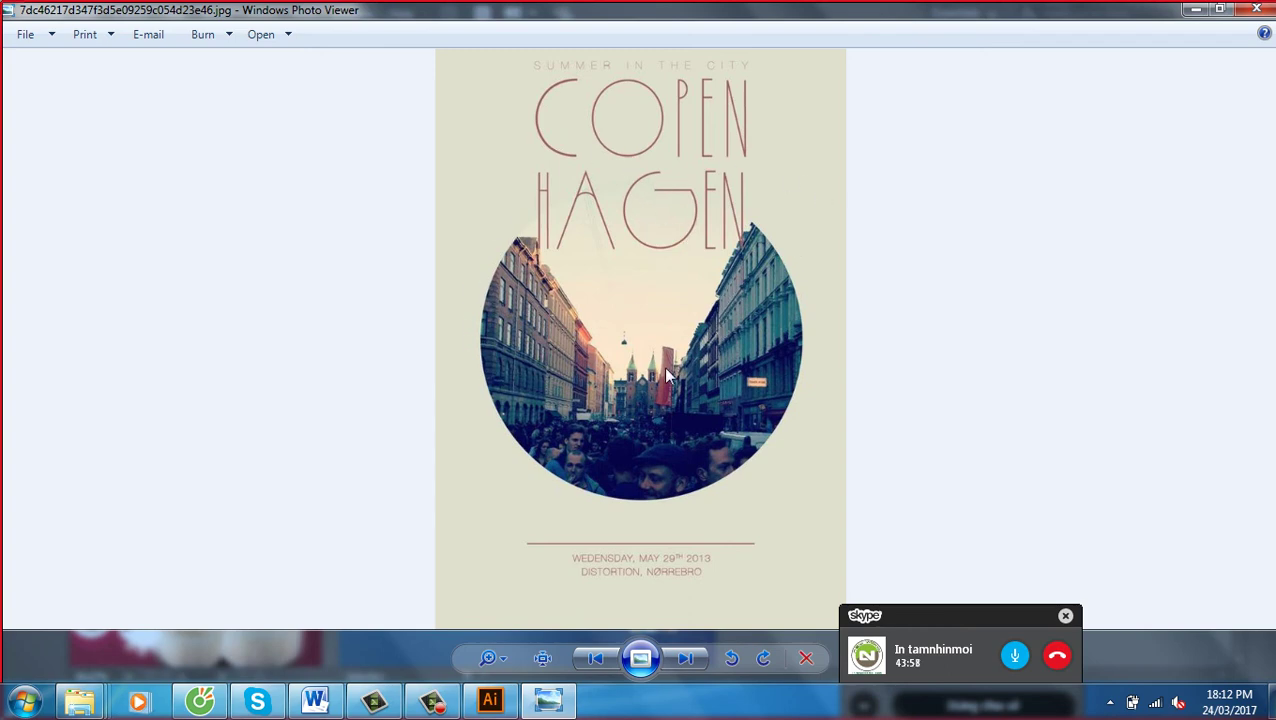
Open the brochure at actual size and pan to the Achieving Operational Excellence spread
{"action": "left_click", "coordinate": [689, 658]}
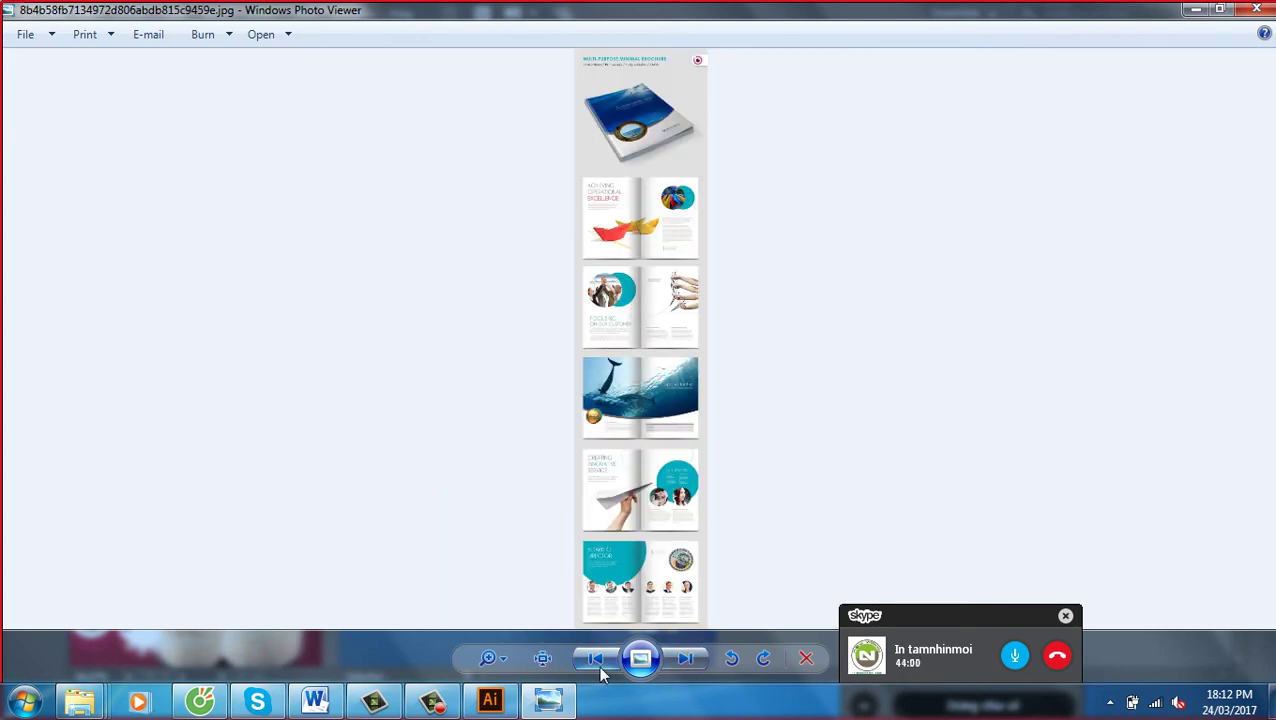
{"action": "left_click", "coordinate": [543, 658]}
{"action": "scroll", "coordinate": [783, 187], "scroll_direction": "up", "scroll_amount": 2}
{"action": "scroll", "coordinate": [743, 344], "scroll_direction": "up", "scroll_amount": 2}
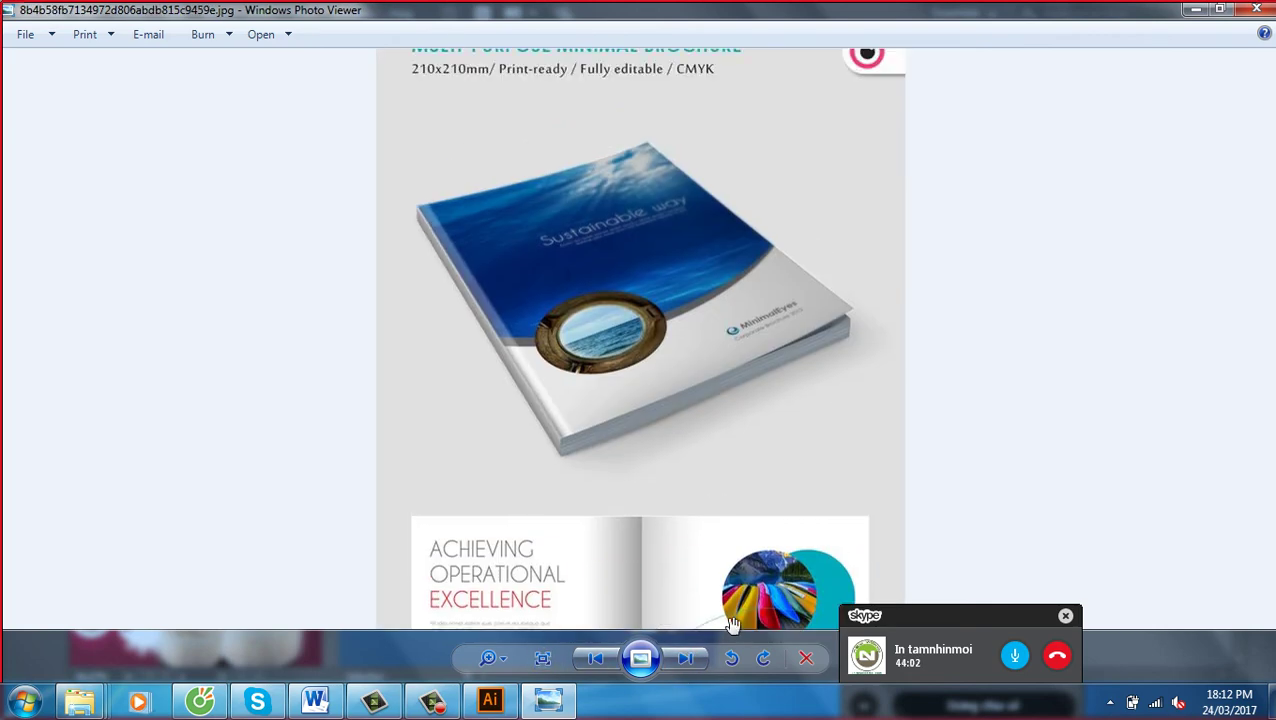
{"action": "scroll", "coordinate": [790, 350], "scroll_direction": "up", "scroll_amount": 1}
{"action": "scroll", "coordinate": [725, 365], "scroll_direction": "down", "scroll_amount": 1}
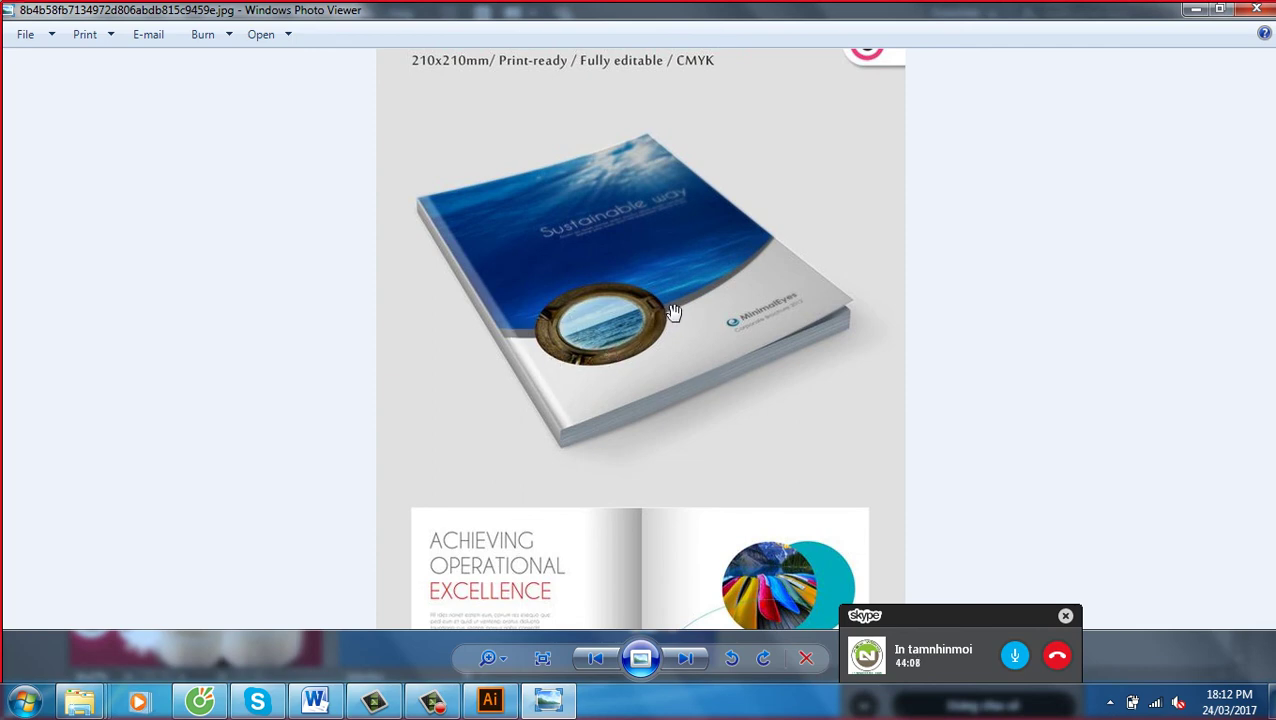
{"action": "left_click_drag", "start_coordinate": [700, 393], "coordinate": [655, 114]}
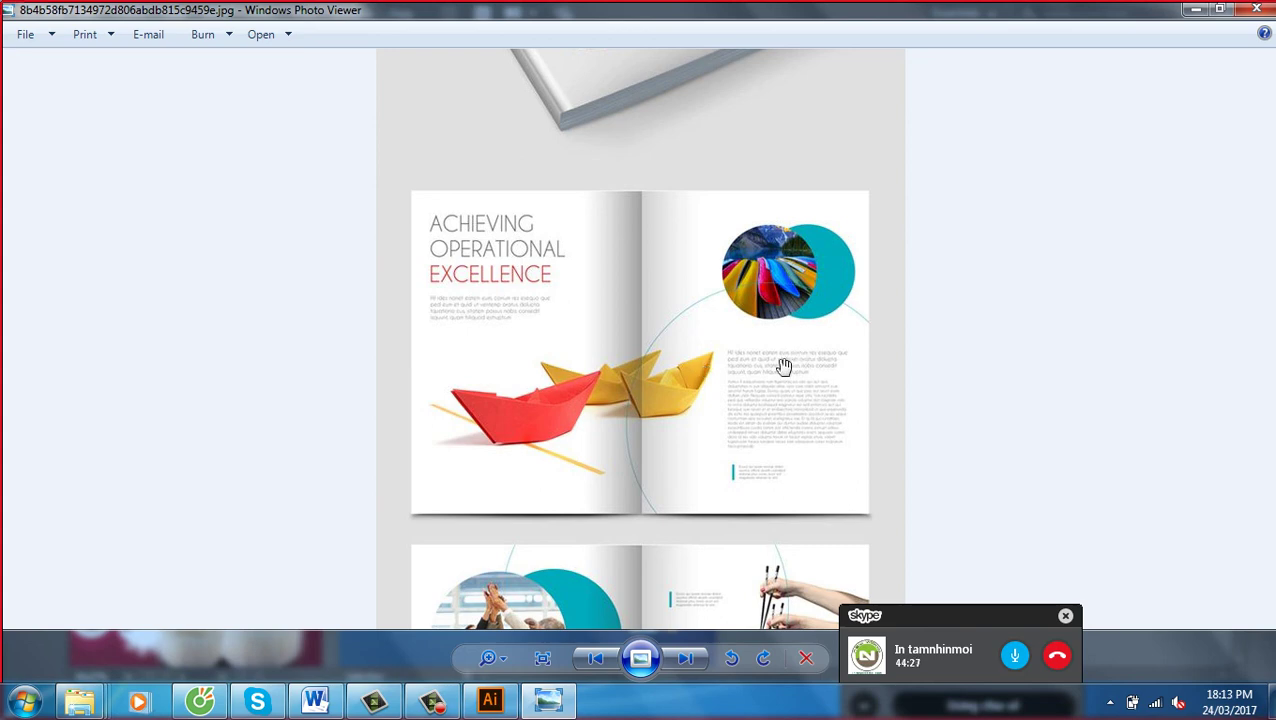
Pan through the customer, whale, Creating Innovative Service and Board of Director spreads
{"action": "left_click_drag", "start_coordinate": [783, 364], "coordinate": [722, 214]}
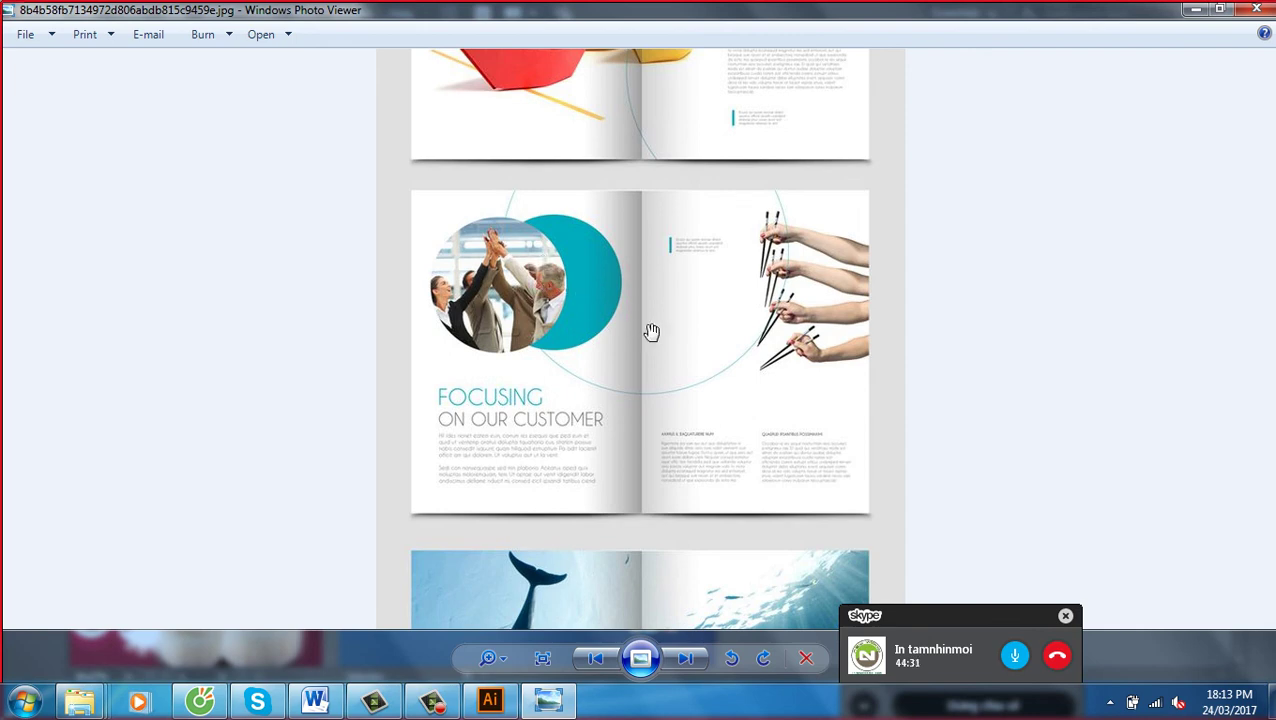
{"action": "left_click_drag", "start_coordinate": [662, 384], "coordinate": [575, 75]}
{"action": "left_click_drag", "start_coordinate": [702, 492], "coordinate": [445, 390]}
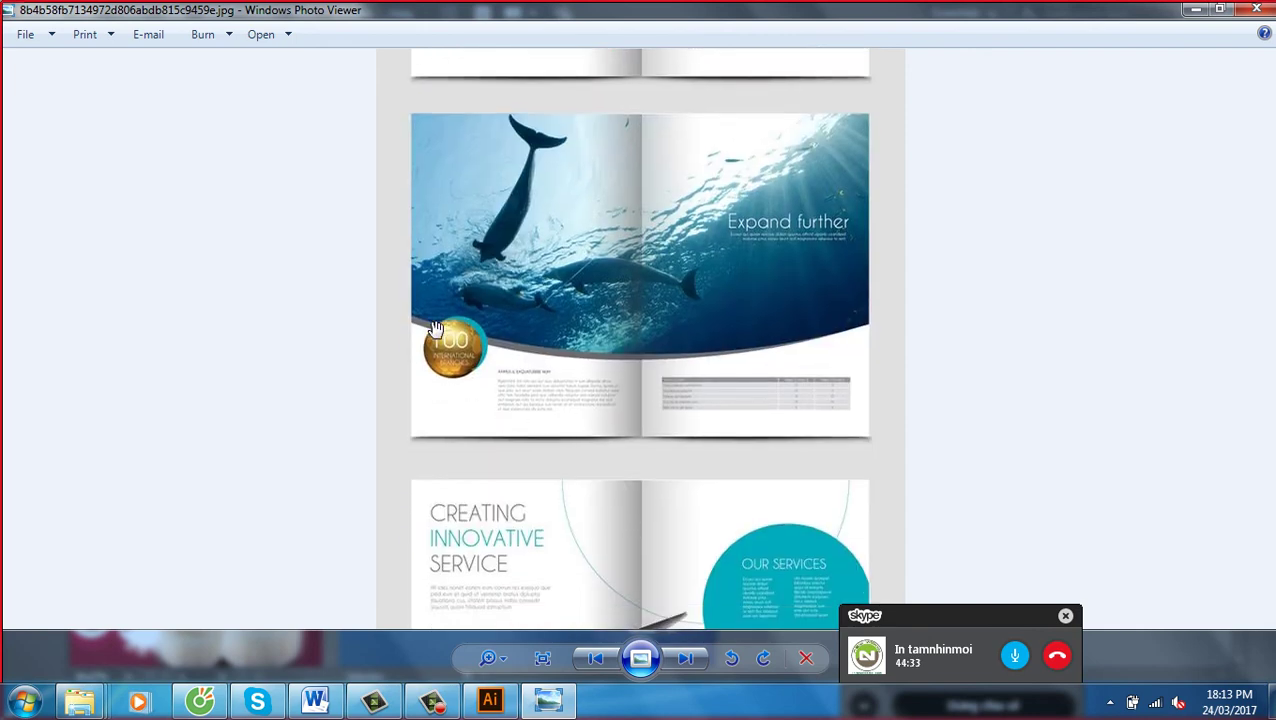
{"action": "scroll", "coordinate": [673, 370], "scroll_direction": "down", "scroll_amount": 2}
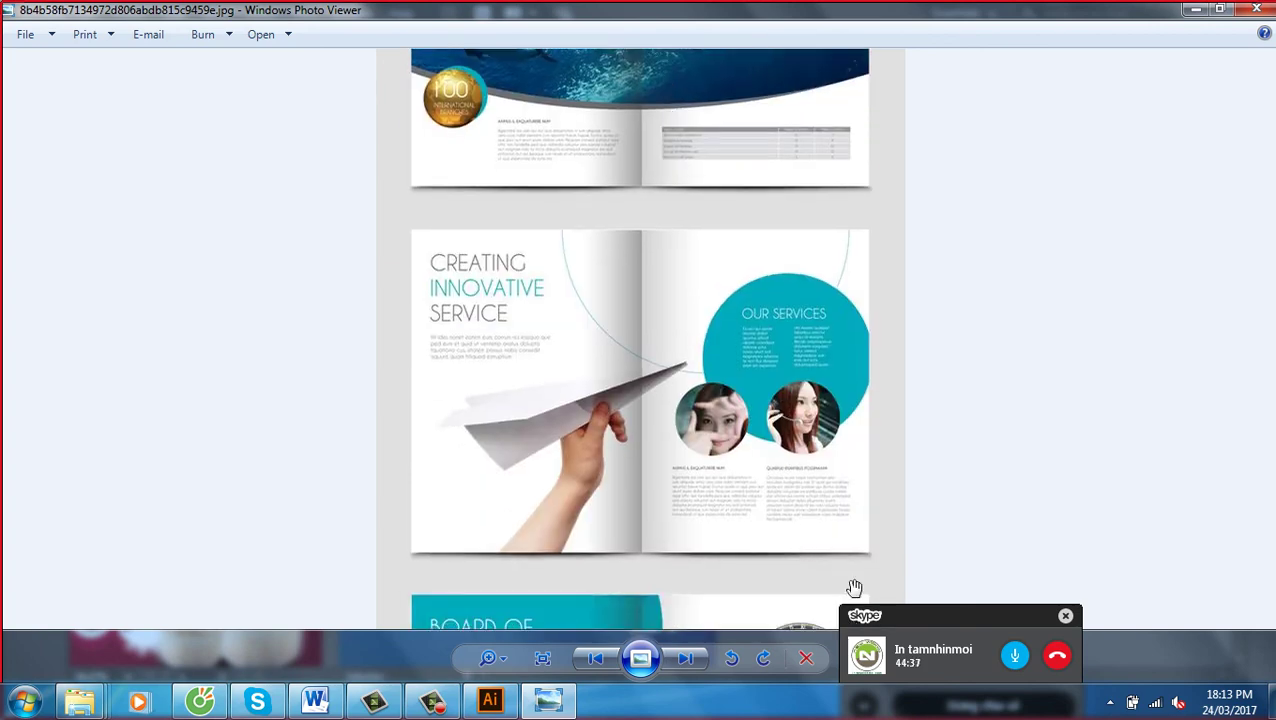
{"action": "left_click_drag", "start_coordinate": [811, 539], "coordinate": [772, 273]}
{"action": "left_click_drag", "start_coordinate": [750, 440], "coordinate": [742, 383]}
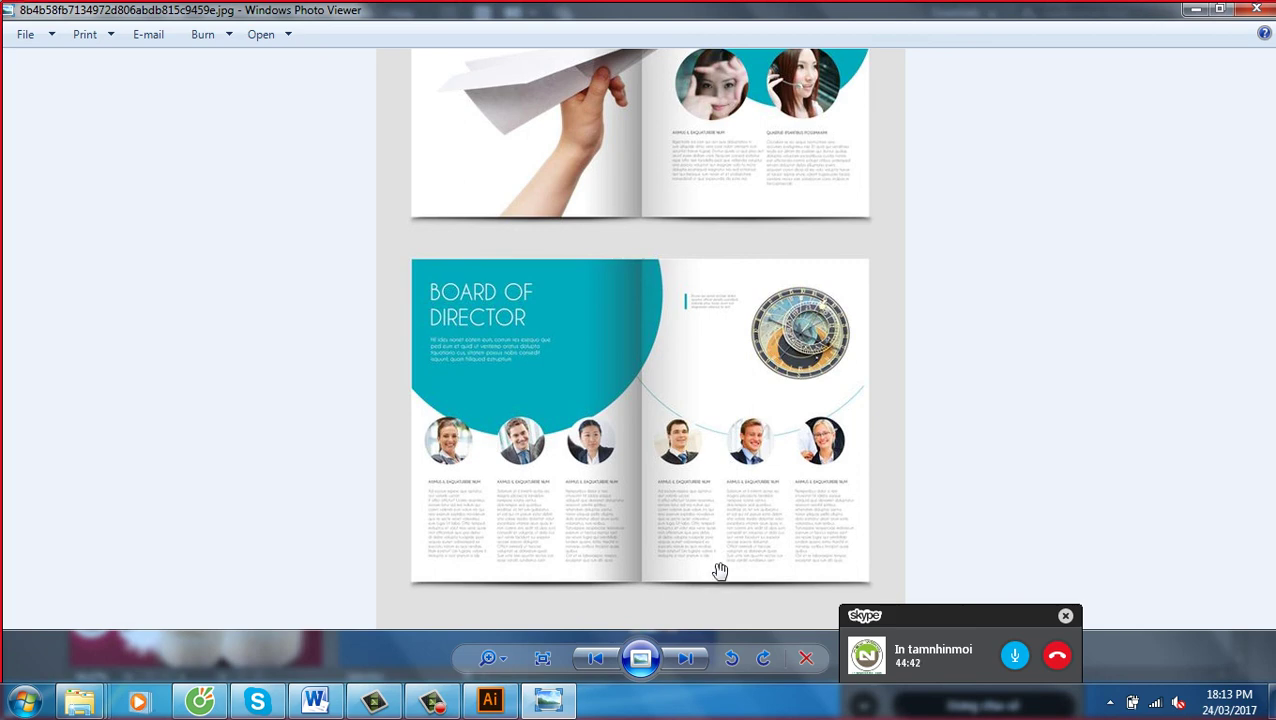
Flip through the circle-themed posters, dismissing the colour-scheme warning, to the photo-collage strip
{"action": "left_click", "coordinate": [696, 656]}
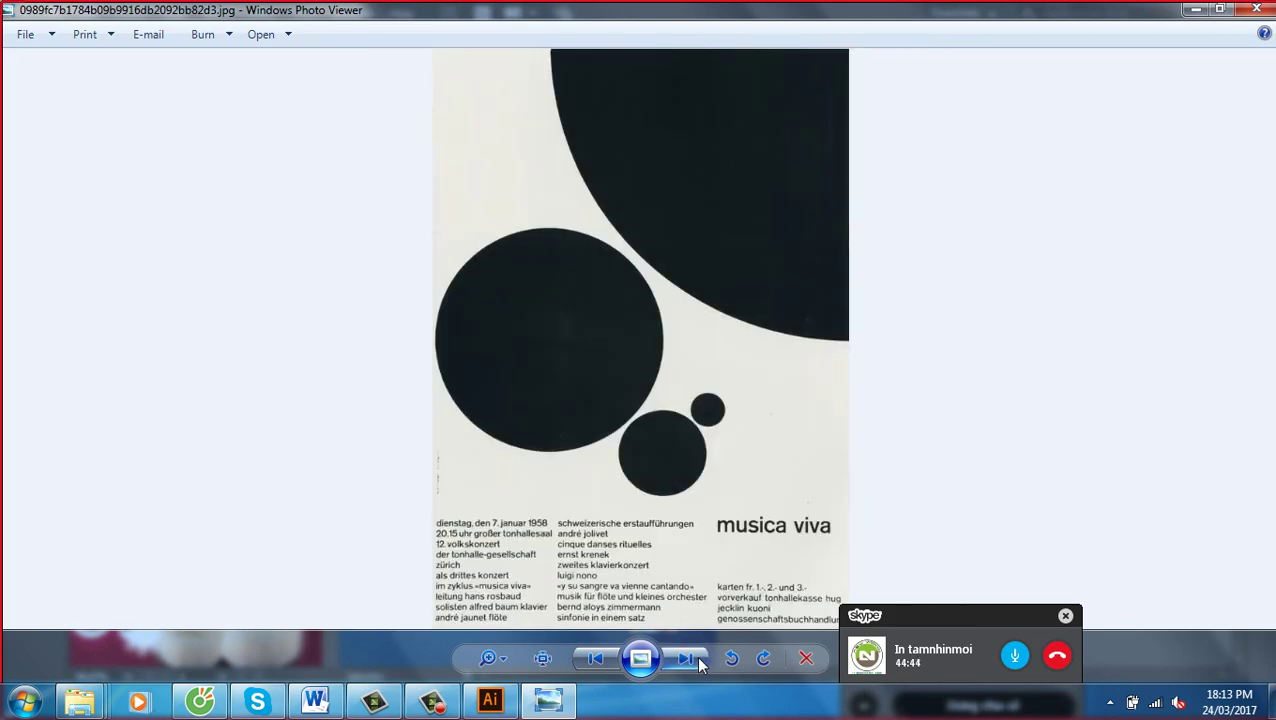
{"action": "left_click", "coordinate": [699, 663]}
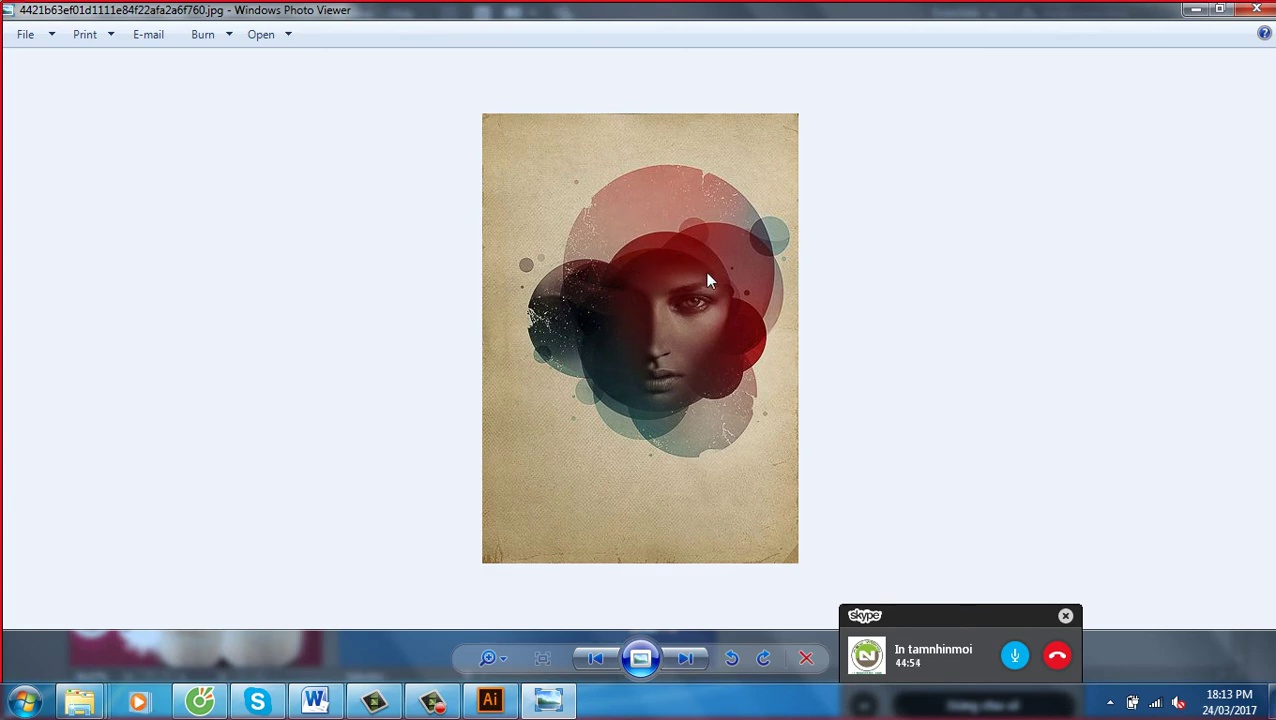
{"action": "left_click", "coordinate": [697, 658]}
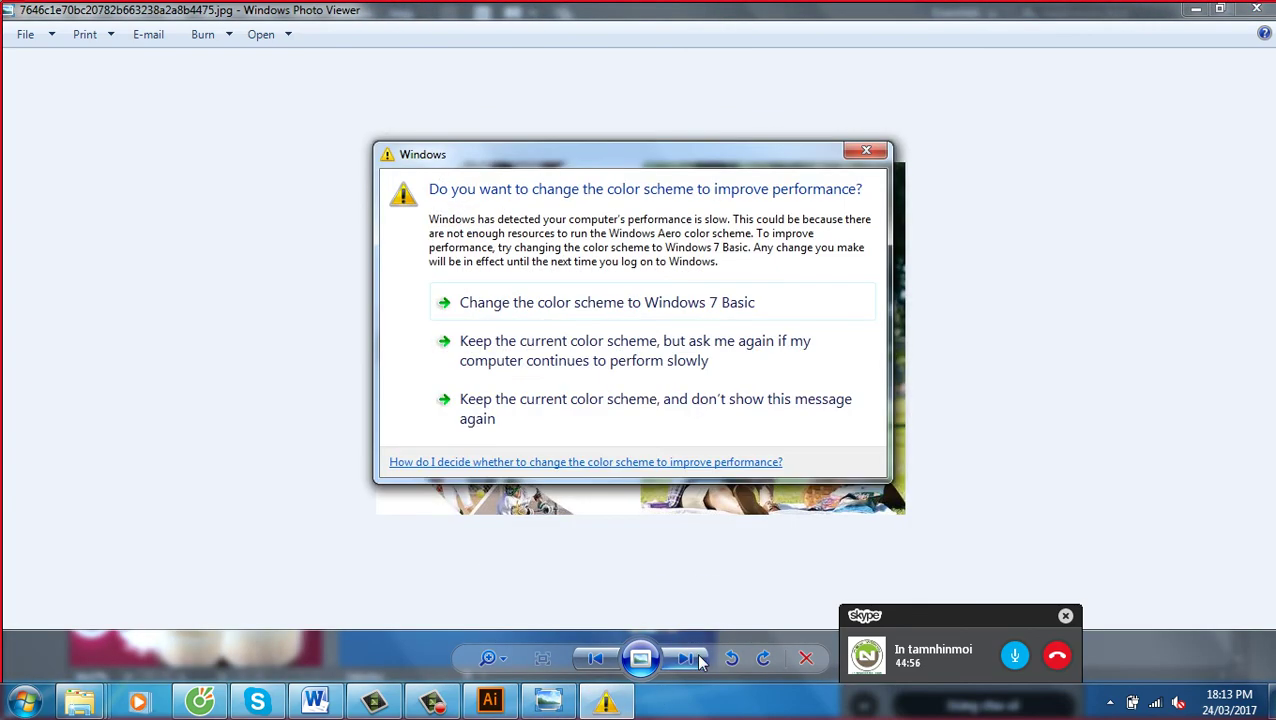
{"action": "left_click", "coordinate": [866, 150]}
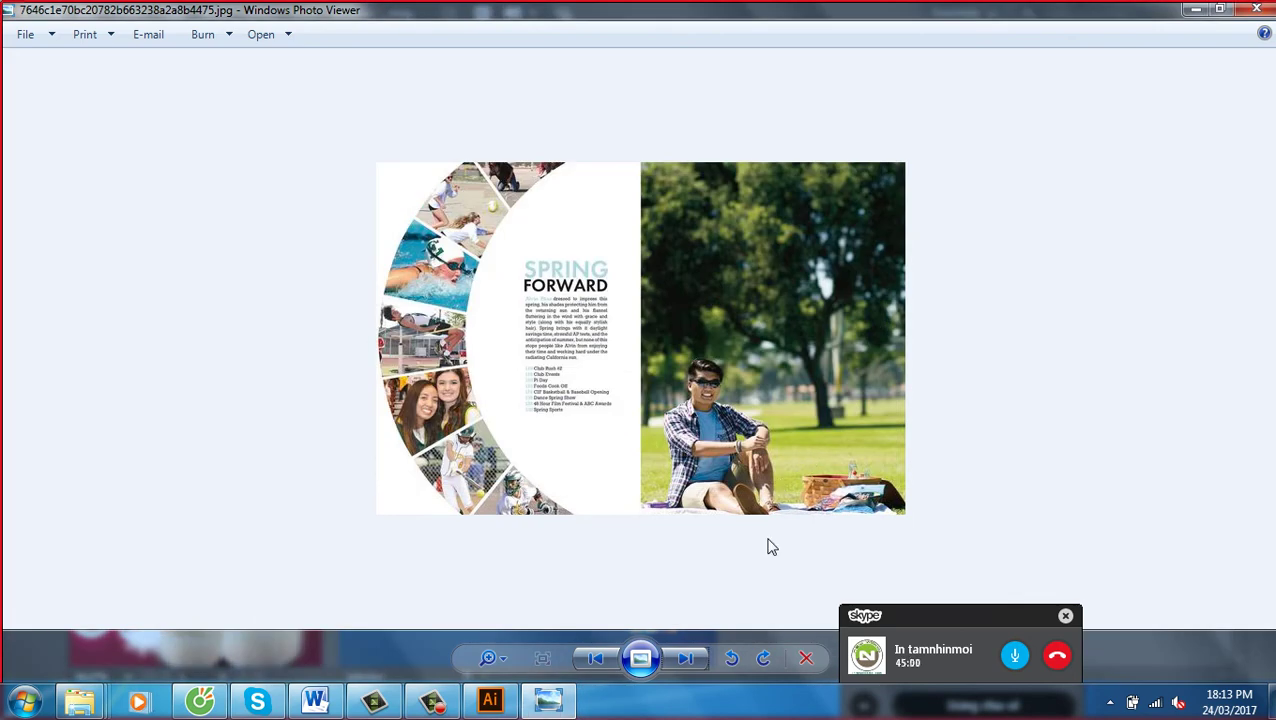
{"action": "left_click", "coordinate": [686, 658]}
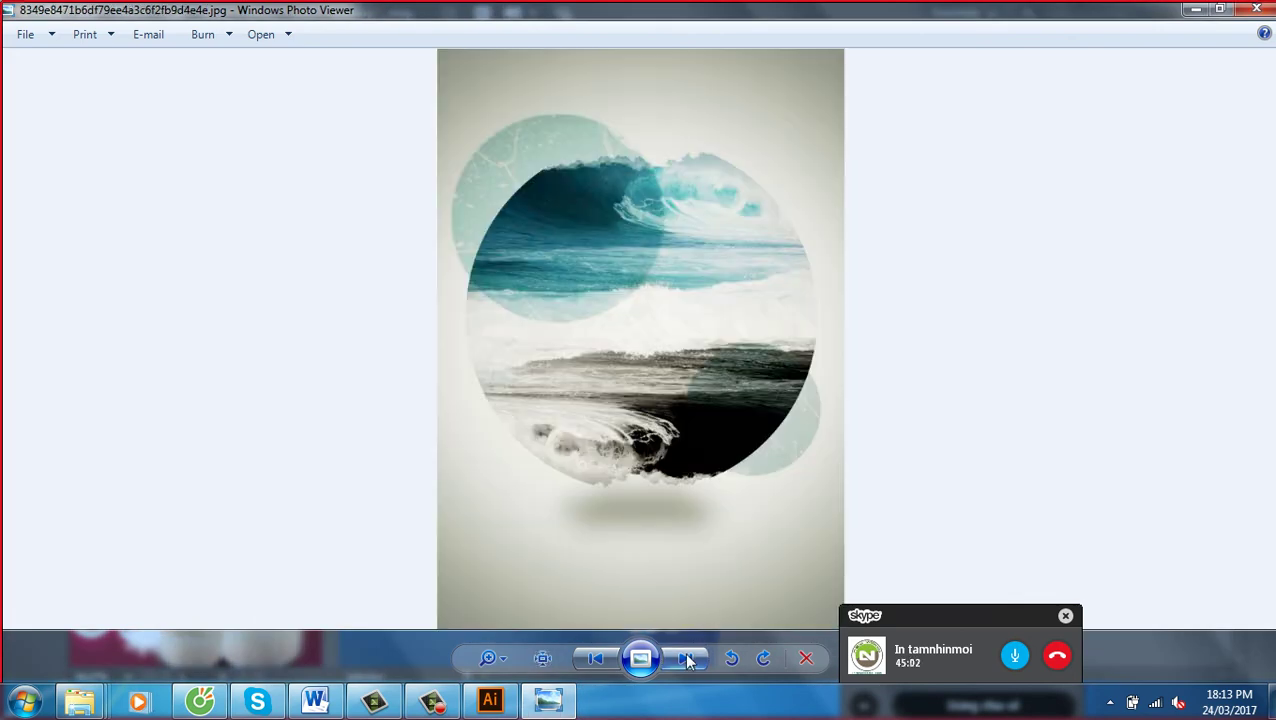
{"action": "left_click", "coordinate": [686, 658]}
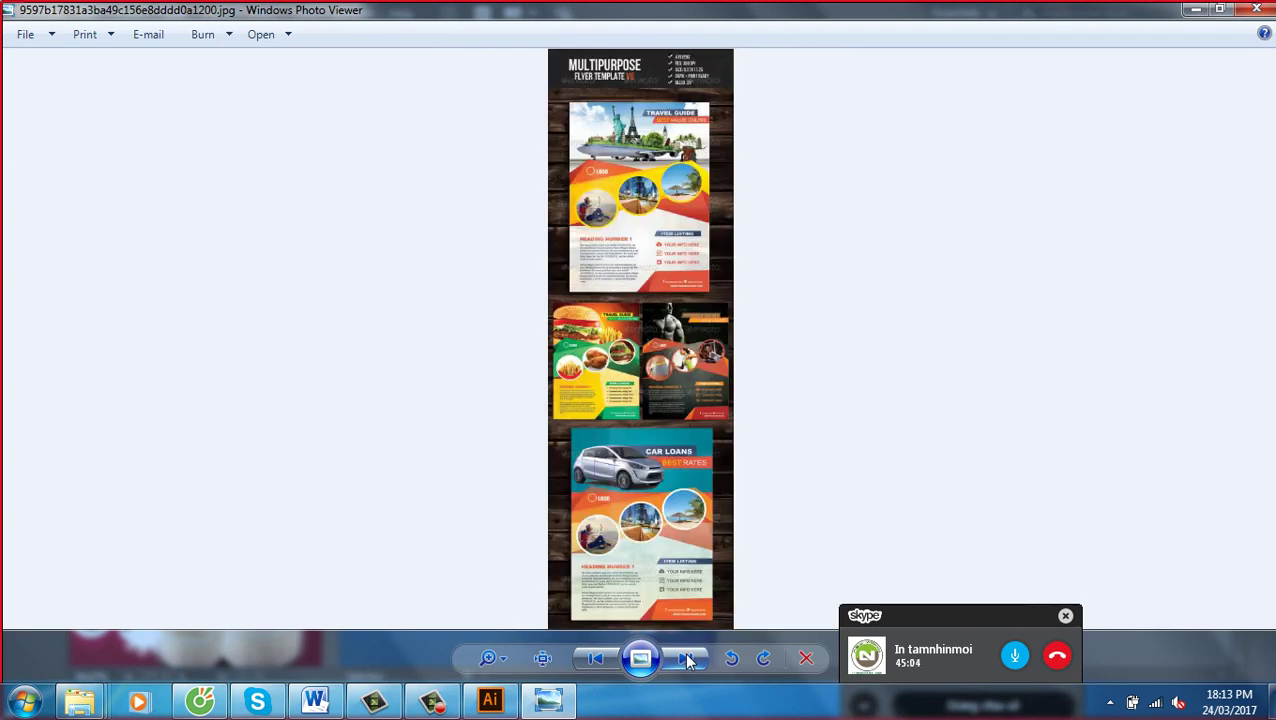
{"action": "left_click", "coordinate": [686, 658]}
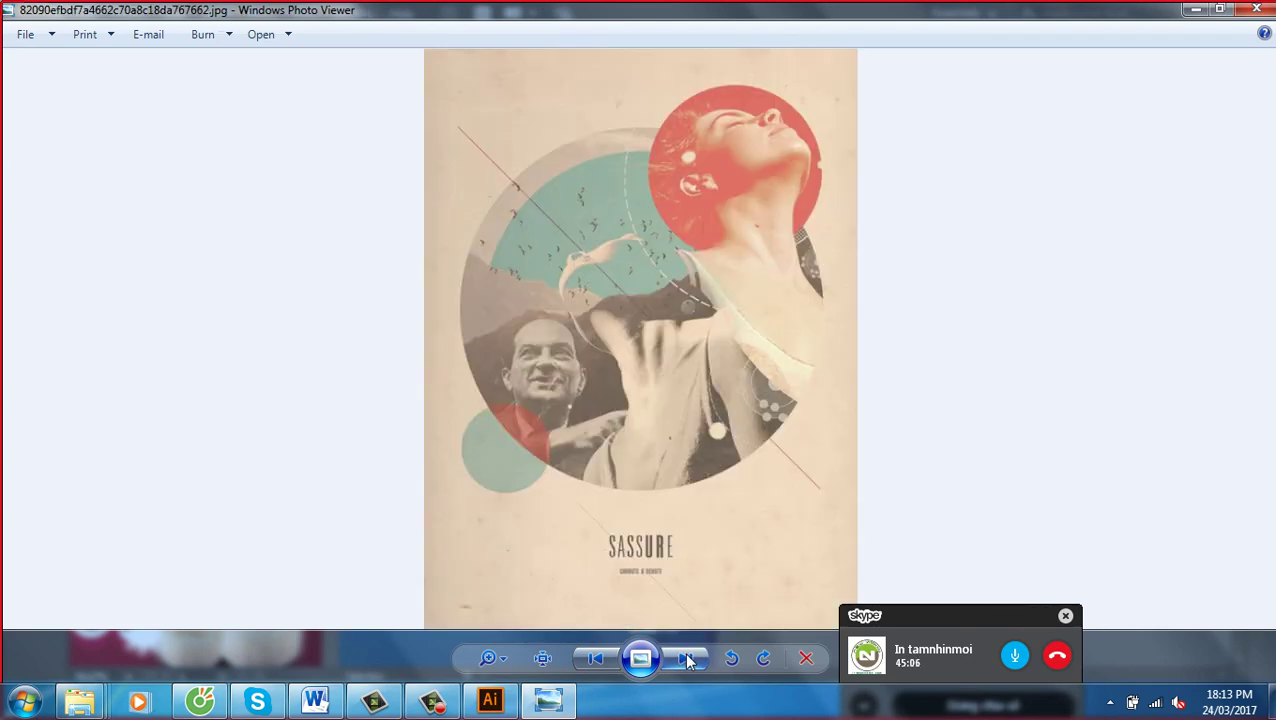
{"action": "left_click", "coordinate": [686, 658]}
{"action": "left_click", "coordinate": [686, 658]}
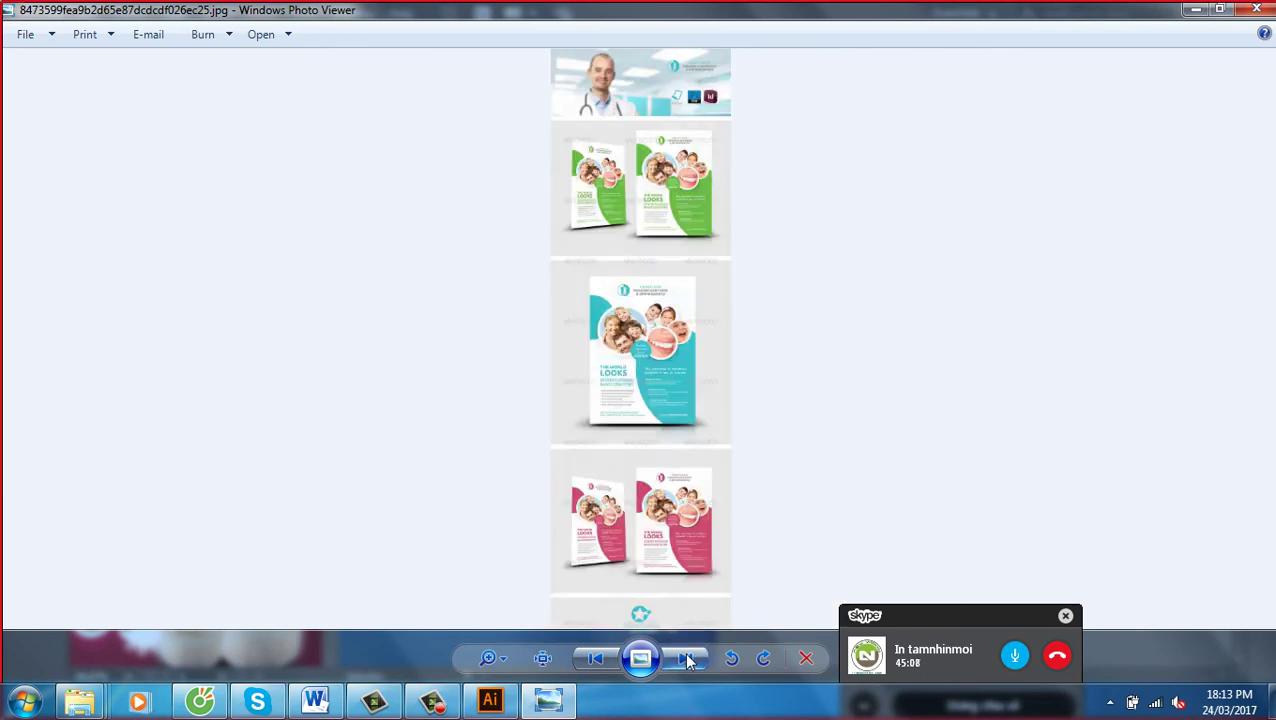
{"action": "left_click", "coordinate": [686, 658]}
{"action": "left_click", "coordinate": [686, 658]}
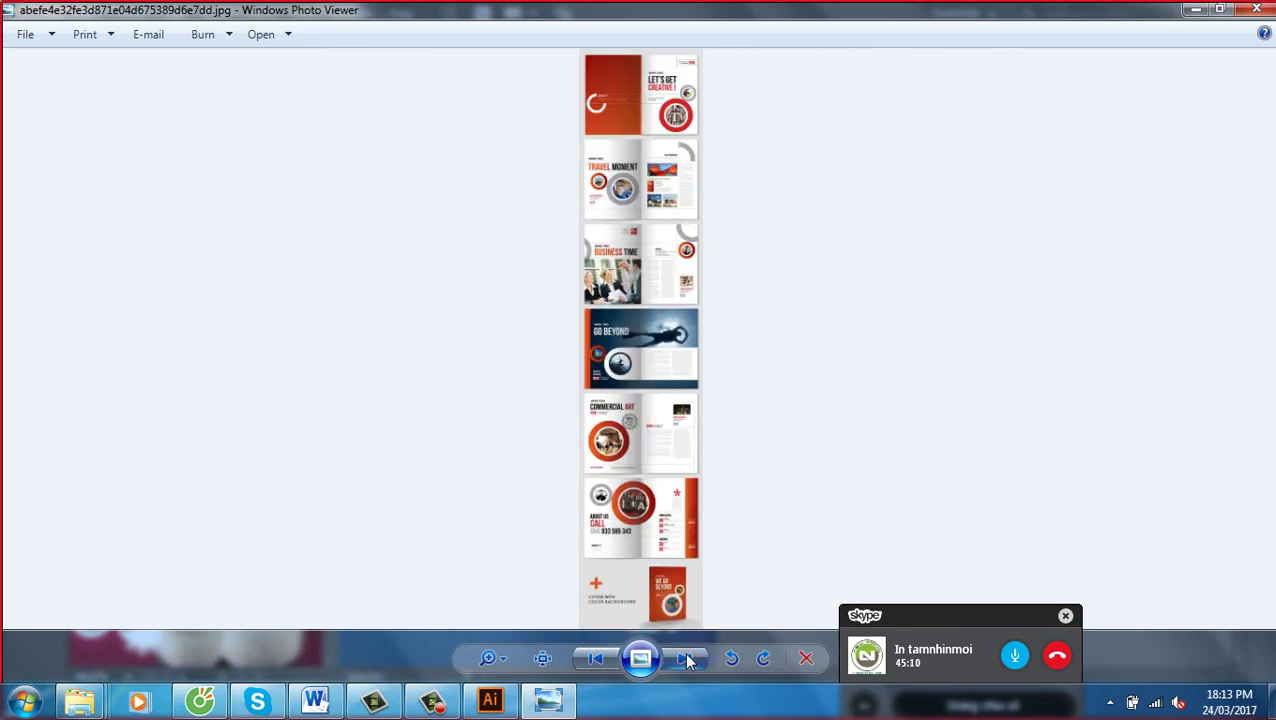
{"action": "left_click", "coordinate": [686, 658]}
{"action": "left_click", "coordinate": [686, 658]}
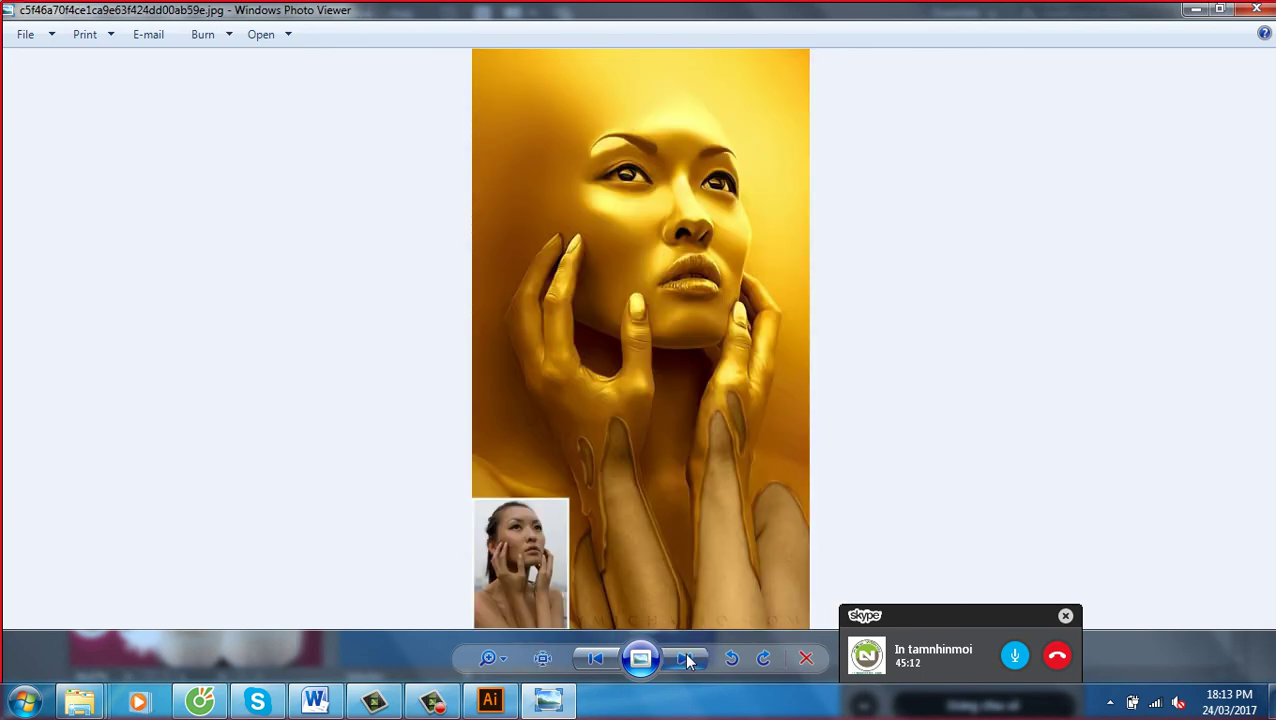
View the collage strip at actual size, panning over the diamond and Anything You Want layouts
{"action": "left_click", "coordinate": [543, 658]}
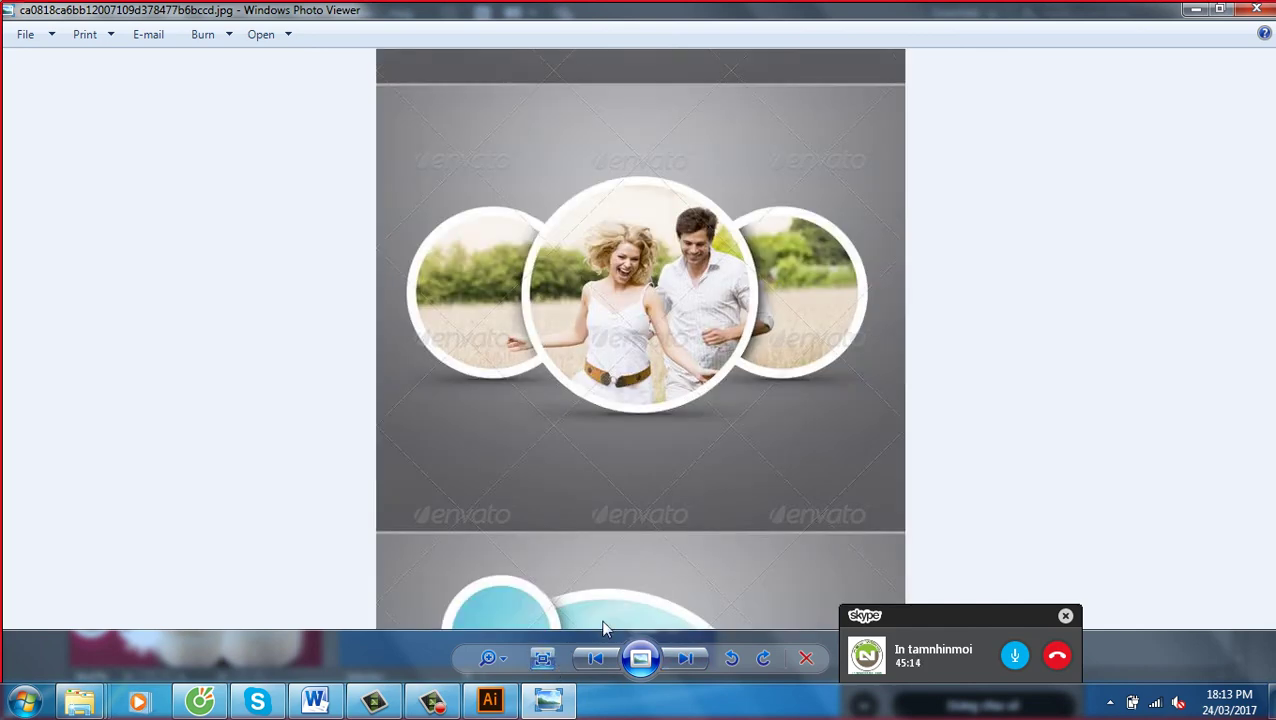
{"action": "left_click_drag", "start_coordinate": [787, 231], "coordinate": [800, 590]}
{"action": "left_click_drag", "start_coordinate": [770, 260], "coordinate": [766, 516]}
{"action": "left_click_drag", "start_coordinate": [760, 180], "coordinate": [746, 535]}
{"action": "left_click_drag", "start_coordinate": [746, 250], "coordinate": [746, 393]}
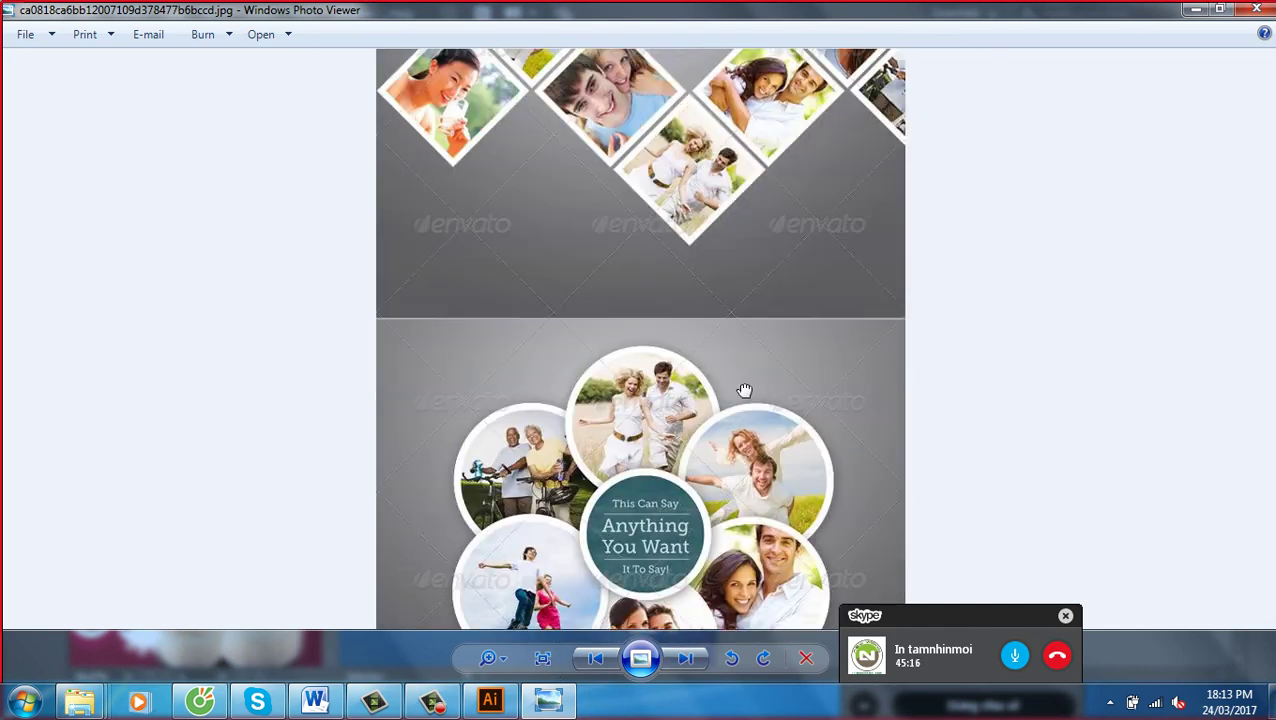
{"action": "left_click_drag", "start_coordinate": [709, 317], "coordinate": [712, 547]}
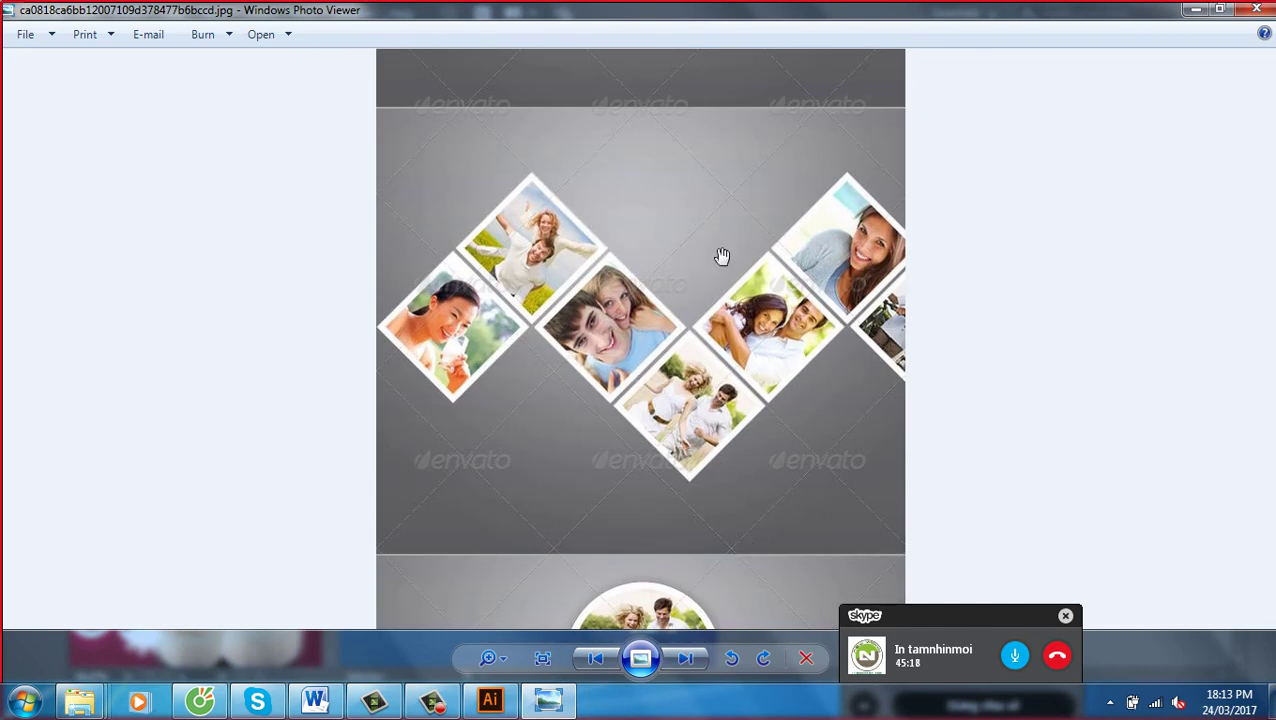
{"action": "left_click_drag", "start_coordinate": [937, 393], "coordinate": [906, 120]}
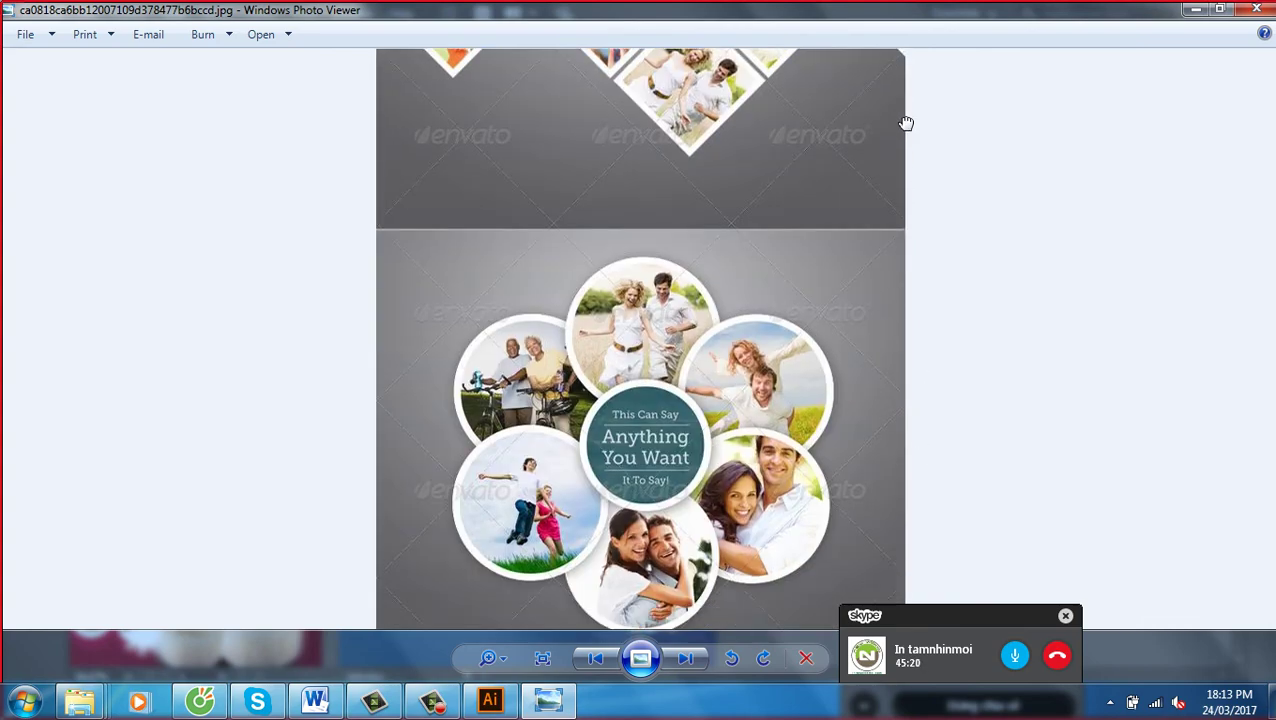
{"action": "left_click_drag", "start_coordinate": [910, 344], "coordinate": [675, 113]}
Pan down through the running-couple, woman-in-grass and blonde green collage layouts
{"action": "left_click_drag", "start_coordinate": [718, 407], "coordinate": [703, 191]}
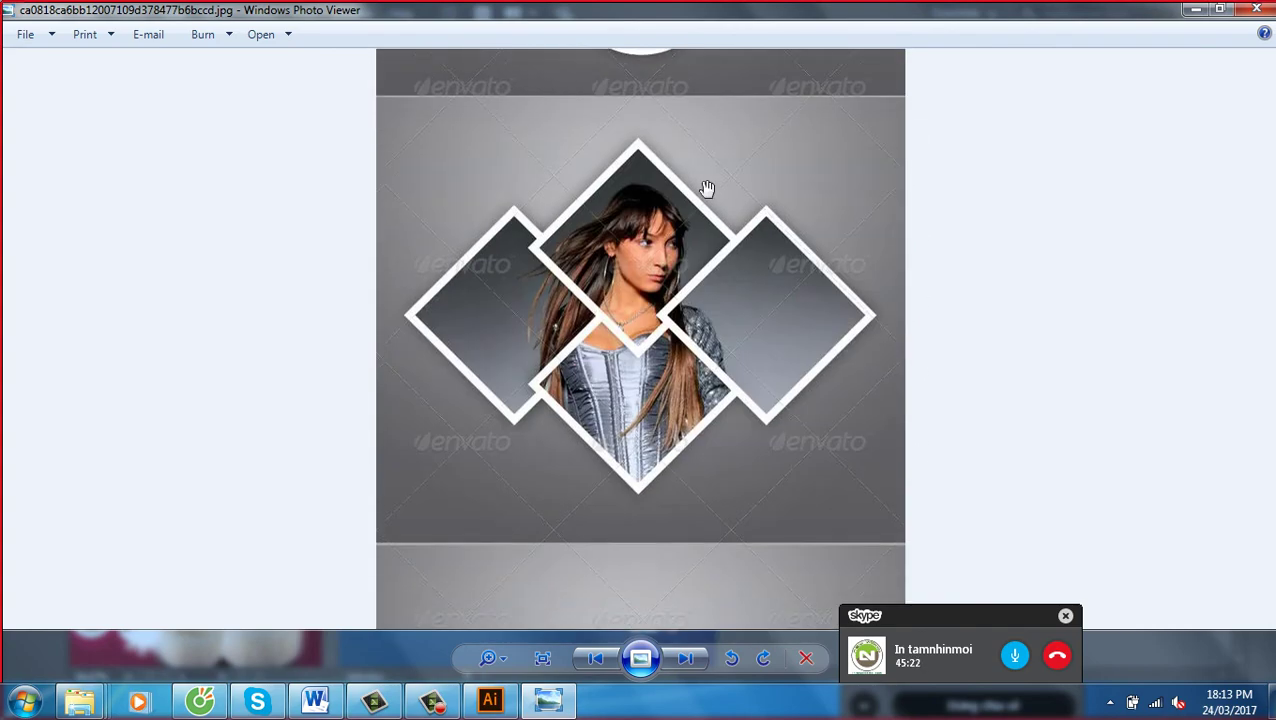
{"action": "mouse_move", "coordinate": [705, 365]}
{"action": "left_mouse_down"}
{"action": "mouse_move", "coordinate": [707, 150]}
{"action": "mouse_move", "coordinate": [711, 260]}
{"action": "left_mouse_up"}
{"action": "left_click_drag", "start_coordinate": [794, 309], "coordinate": [790, 190]}
{"action": "left_click_drag", "start_coordinate": [855, 463], "coordinate": [850, 385]}
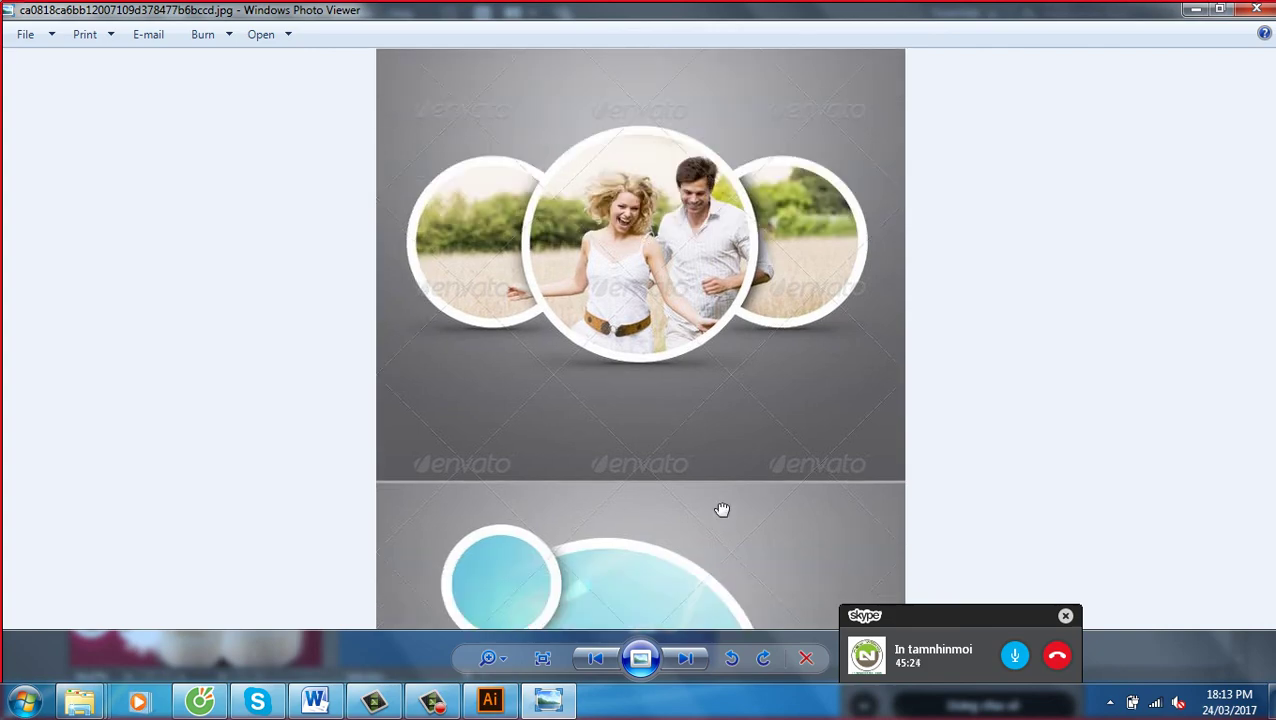
{"action": "left_click_drag", "start_coordinate": [720, 513], "coordinate": [777, 141]}
{"action": "left_click_drag", "start_coordinate": [765, 342], "coordinate": [765, 255]}
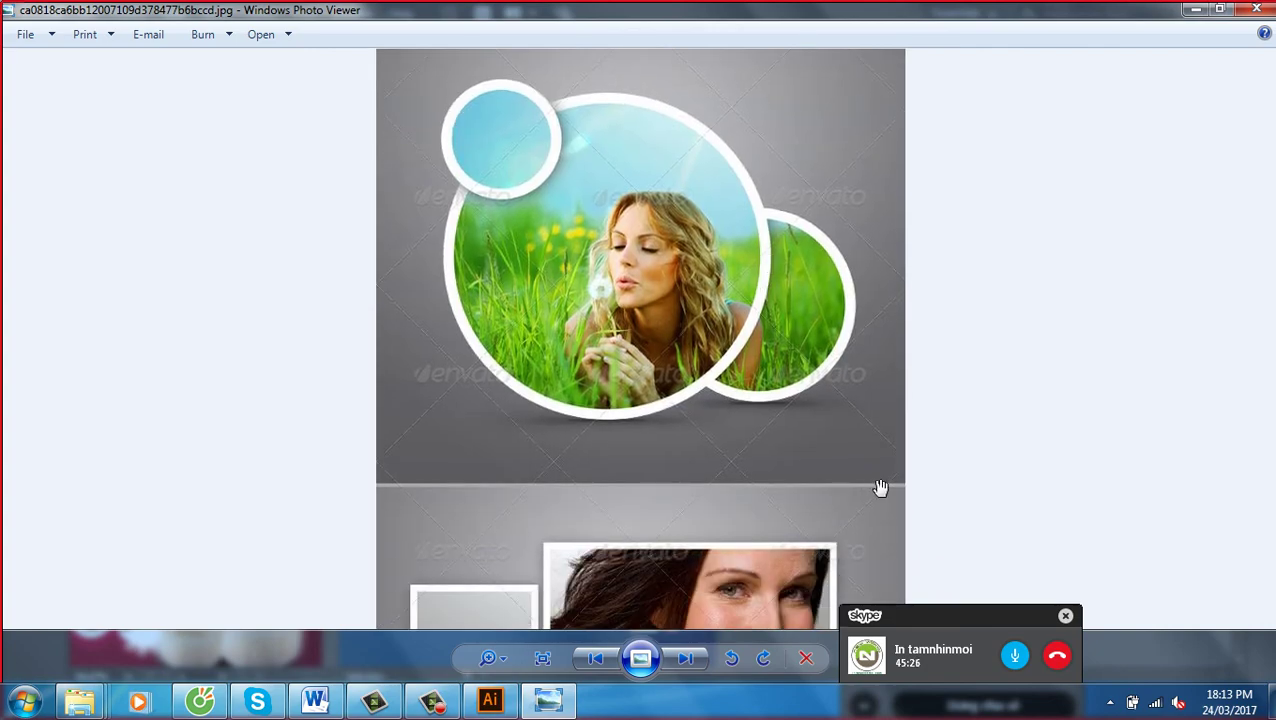
{"action": "left_click_drag", "start_coordinate": [790, 575], "coordinate": [787, 276]}
{"action": "left_click_drag", "start_coordinate": [766, 431], "coordinate": [740, 203]}
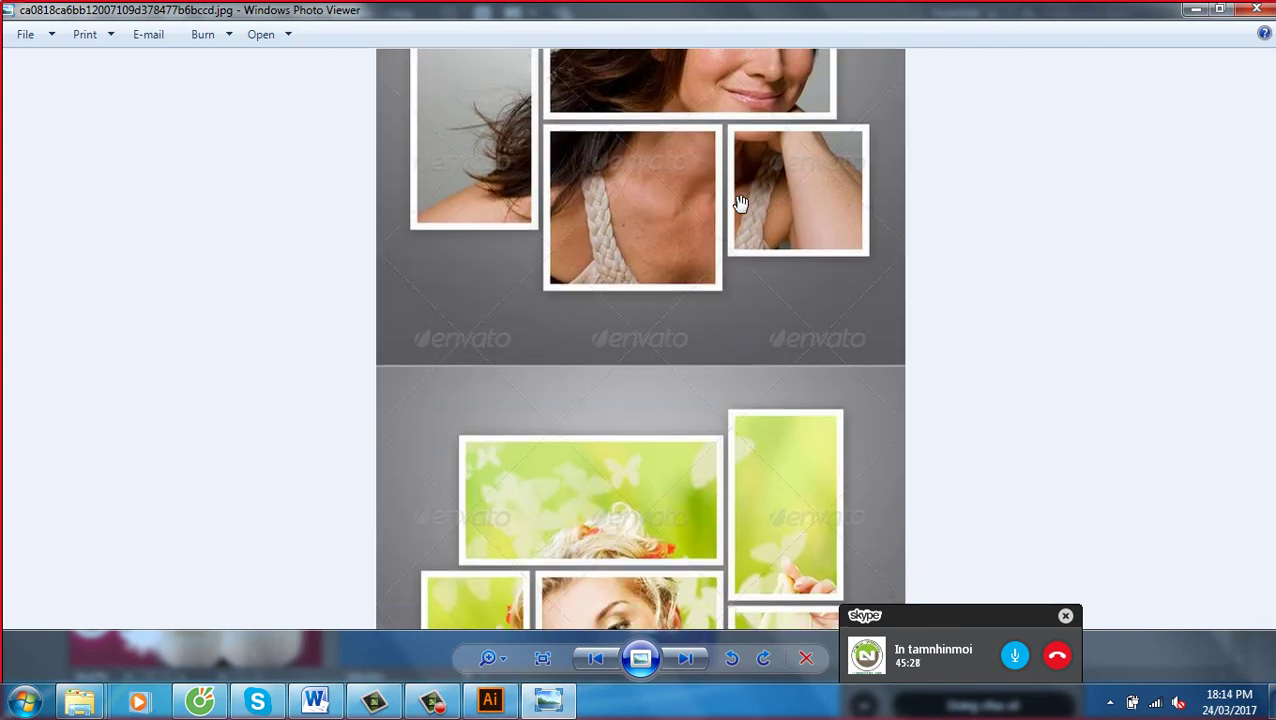
{"action": "left_click_drag", "start_coordinate": [759, 334], "coordinate": [759, 192]}
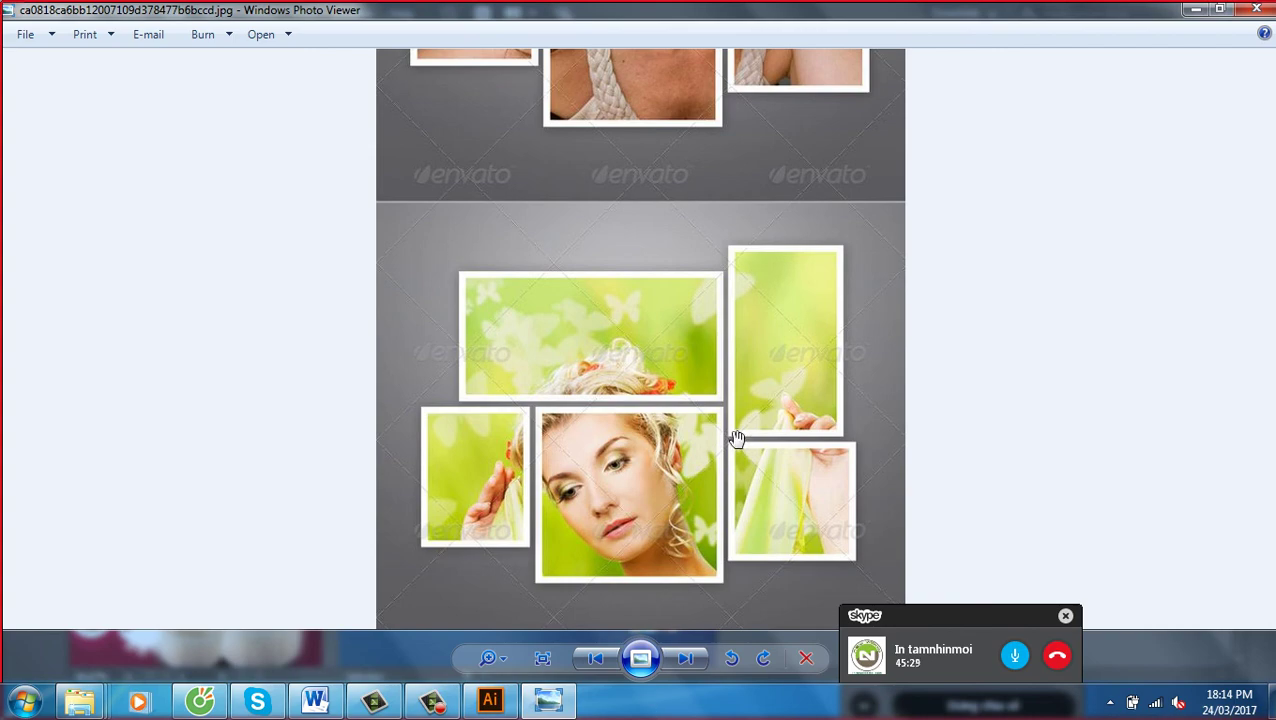
Examine the next brochure at actual size, from the cover and Content spreads to the five-star section
{"action": "left_click", "coordinate": [686, 662]}
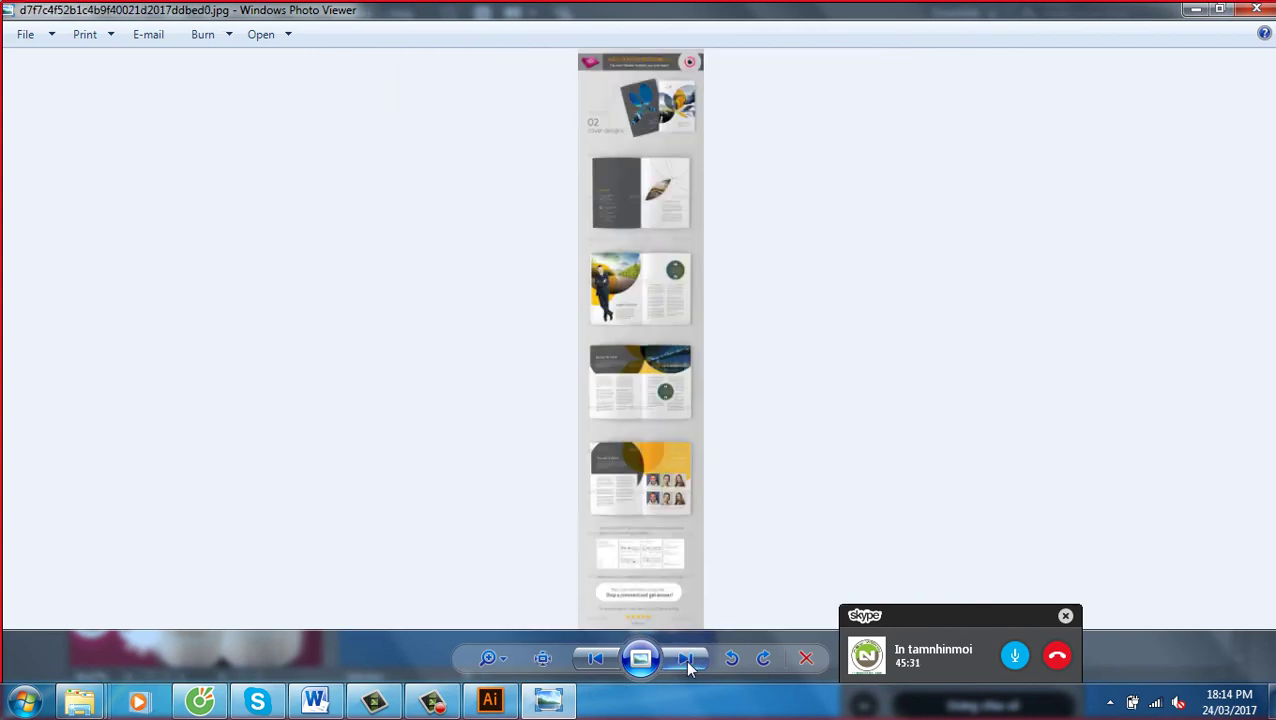
{"action": "left_click", "coordinate": [543, 658]}
{"action": "left_click_drag", "start_coordinate": [739, 278], "coordinate": [738, 353]}
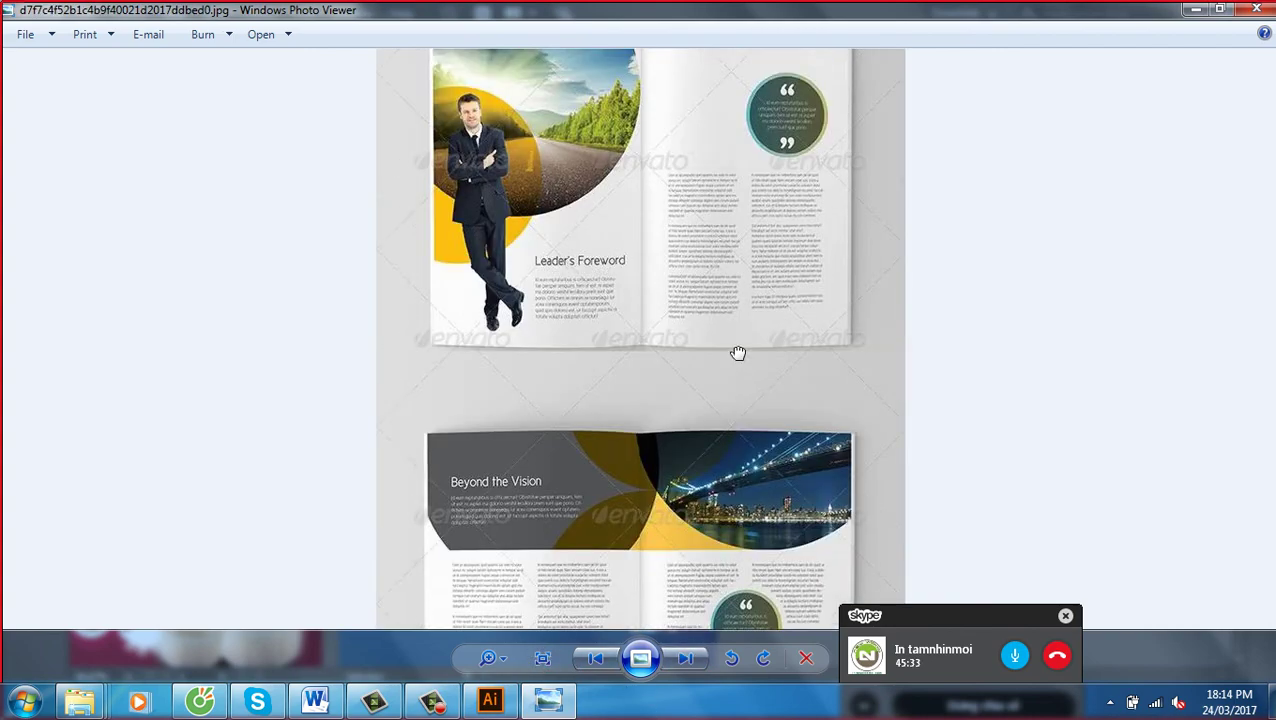
{"action": "mouse_move", "coordinate": [707, 220]}
{"action": "left_mouse_down"}
{"action": "mouse_move", "coordinate": [712, 505]}
{"action": "mouse_move", "coordinate": [758, 290]}
{"action": "left_mouse_up"}
{"action": "left_click_drag", "start_coordinate": [667, 225], "coordinate": [740, 385]}
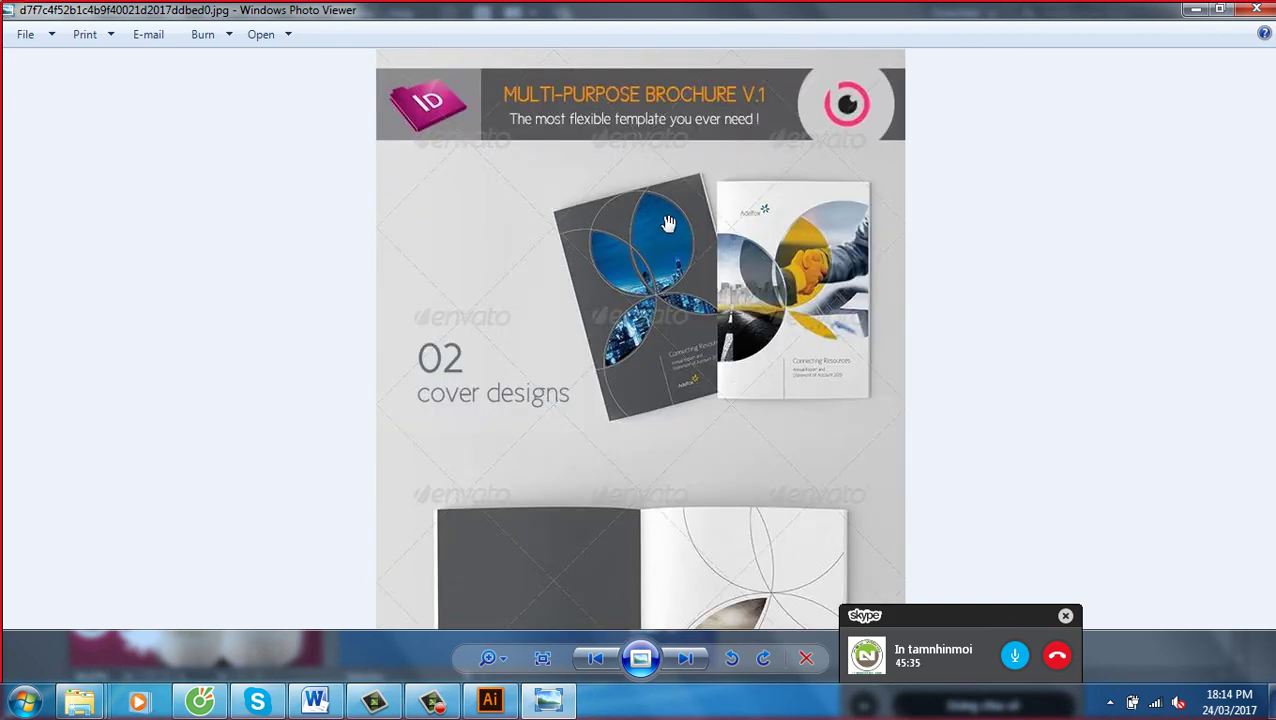
{"action": "left_click_drag", "start_coordinate": [812, 601], "coordinate": [813, 236]}
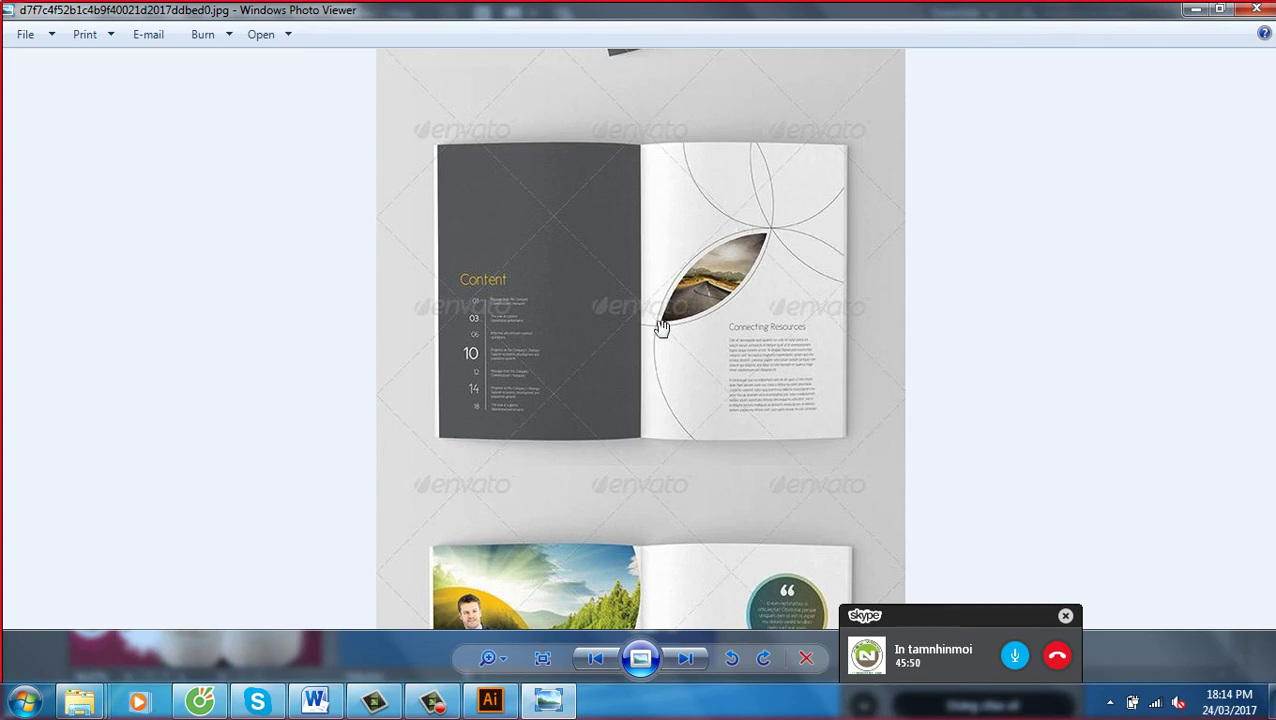
{"action": "left_click_drag", "start_coordinate": [719, 359], "coordinate": [703, 100]}
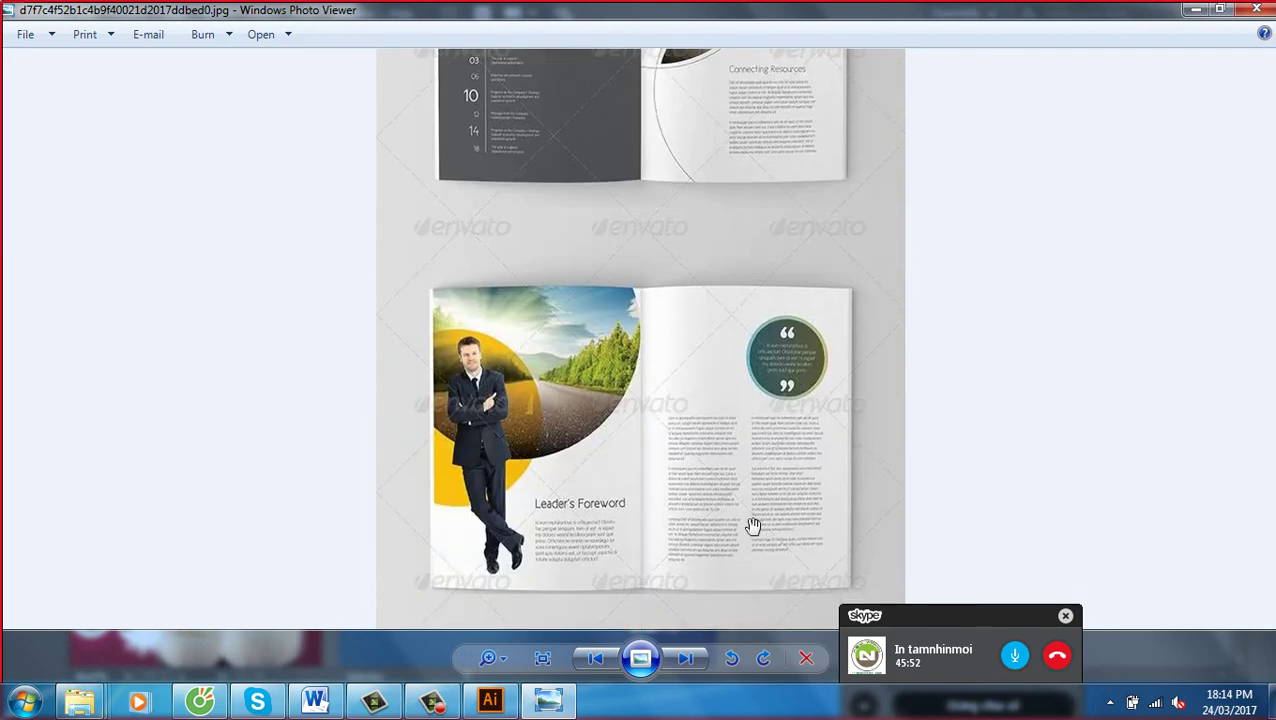
{"action": "mouse_move", "coordinate": [749, 527]}
{"action": "left_mouse_down"}
{"action": "mouse_move", "coordinate": [748, 413]}
{"action": "mouse_move", "coordinate": [650, 282]}
{"action": "left_mouse_up"}
{"action": "left_click_drag", "start_coordinate": [650, 433], "coordinate": [649, 191]}
{"action": "left_click_drag", "start_coordinate": [675, 479], "coordinate": [675, 322]}
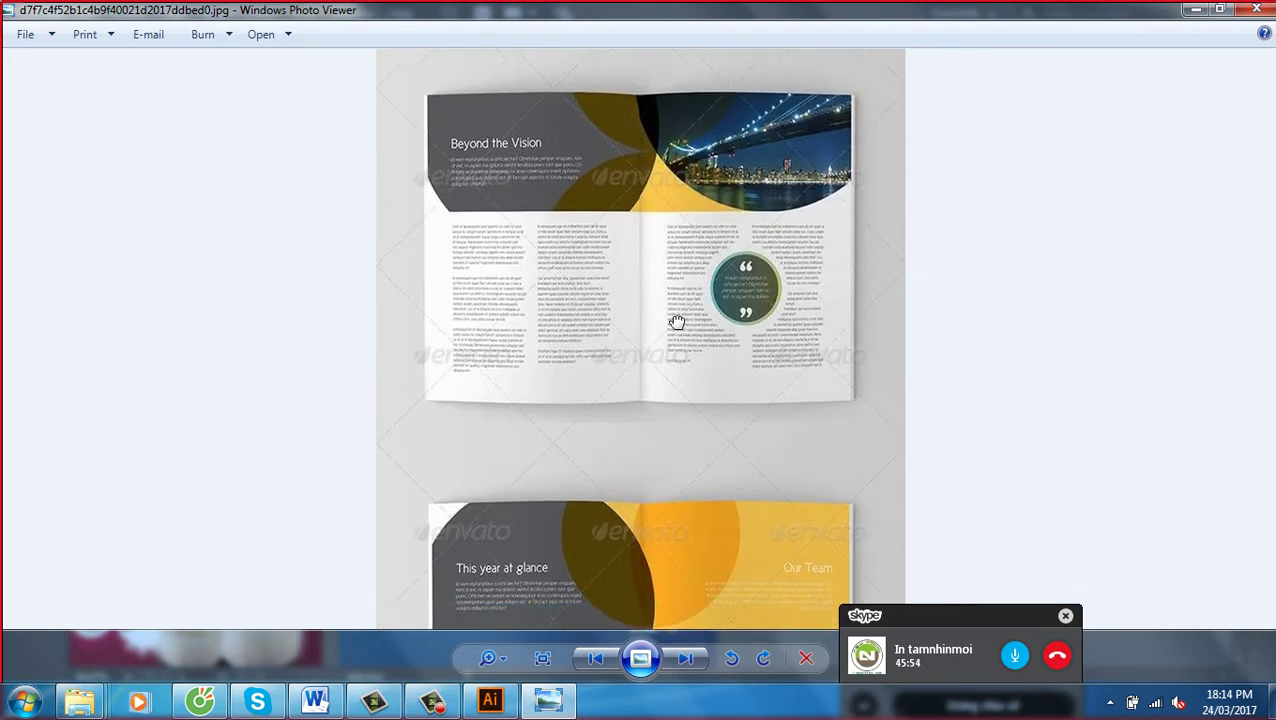
{"action": "left_click_drag", "start_coordinate": [662, 543], "coordinate": [662, 371]}
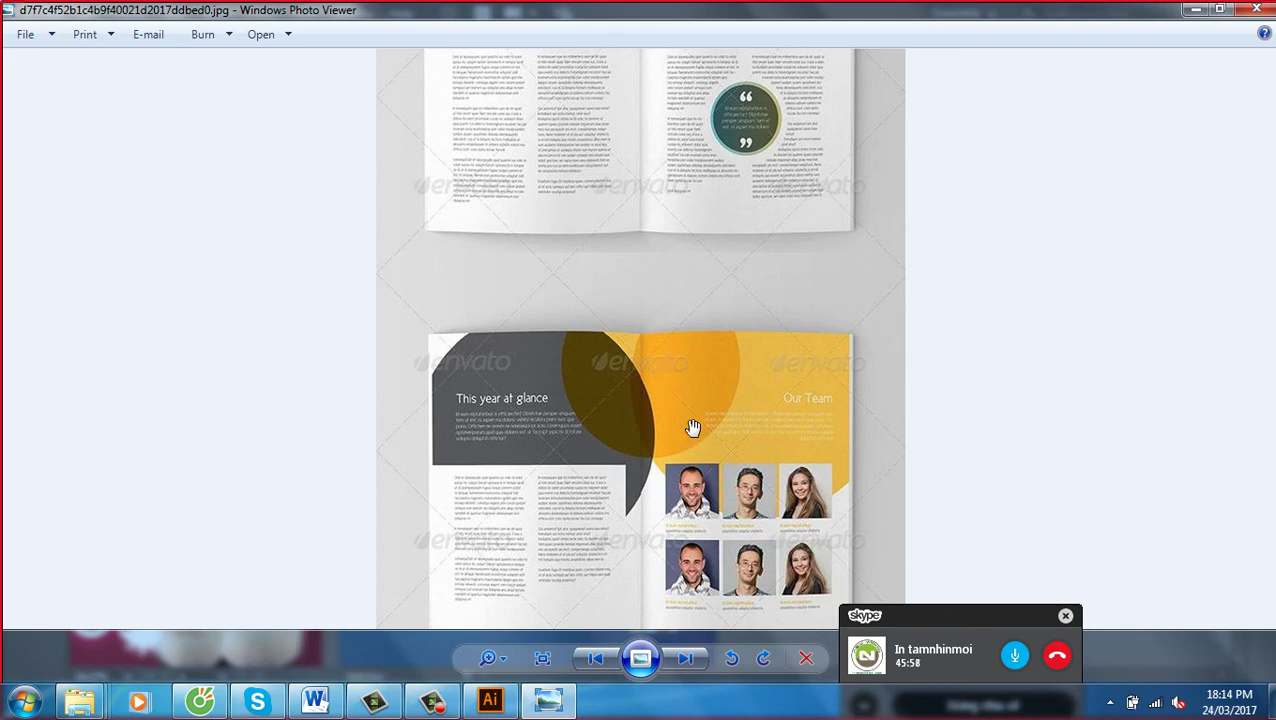
{"action": "mouse_move", "coordinate": [695, 521]}
{"action": "left_mouse_down"}
{"action": "mouse_move", "coordinate": [646, 251]}
{"action": "mouse_move", "coordinate": [593, 172]}
{"action": "left_mouse_up"}
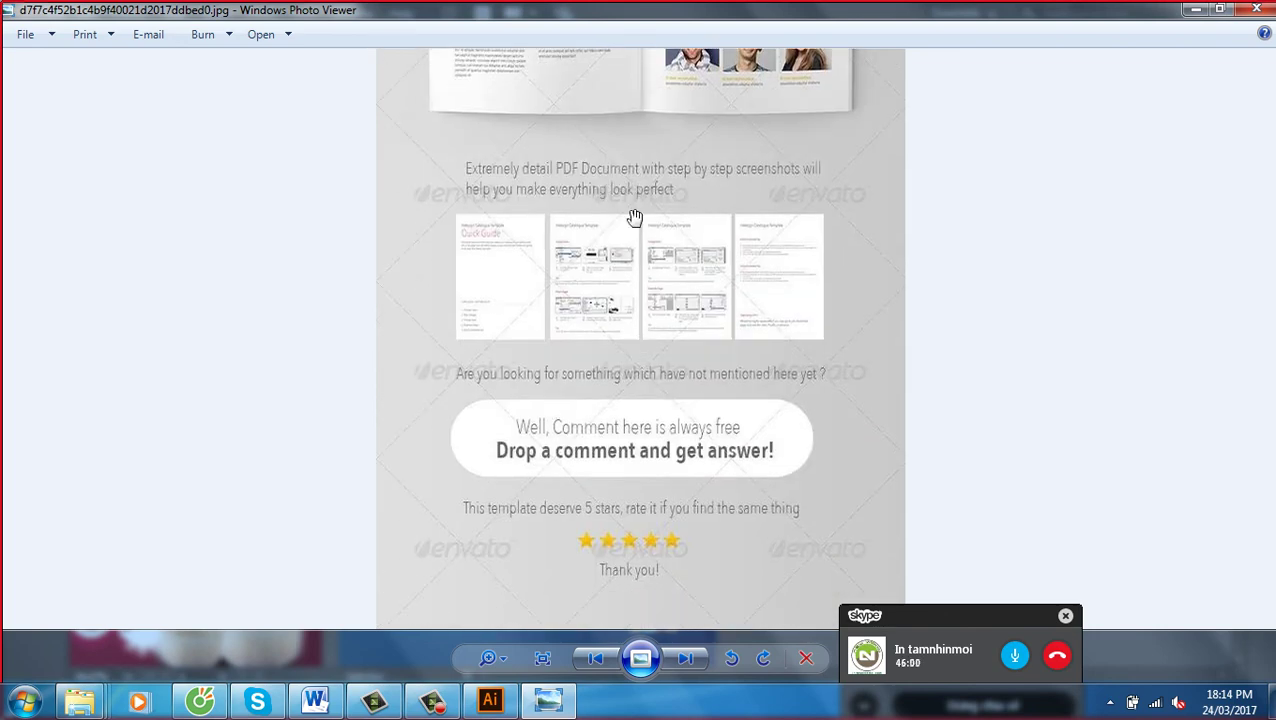
Zoom into the Number 5 and health brochure images, then advance to the boxer posters
{"action": "left_click", "coordinate": [689, 659]}
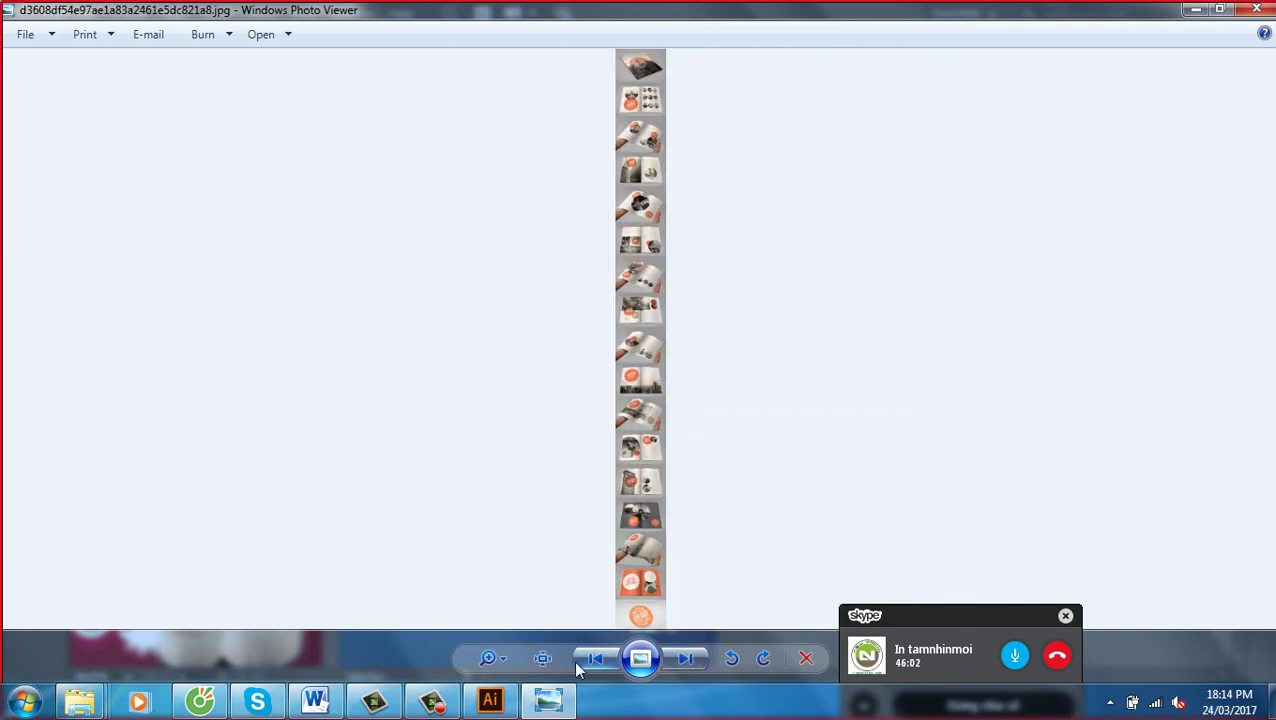
{"action": "left_click", "coordinate": [543, 658]}
{"action": "left_click_drag", "start_coordinate": [716, 90], "coordinate": [722, 505]}
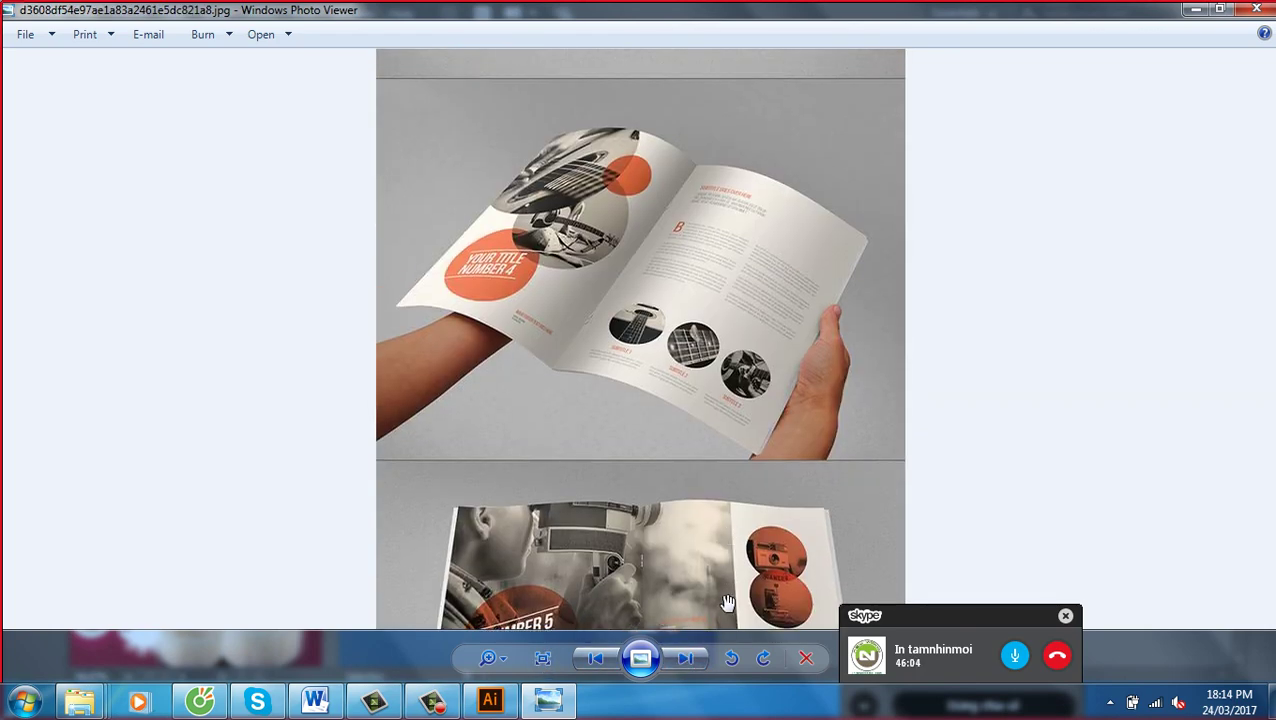
{"action": "left_click", "coordinate": [688, 655]}
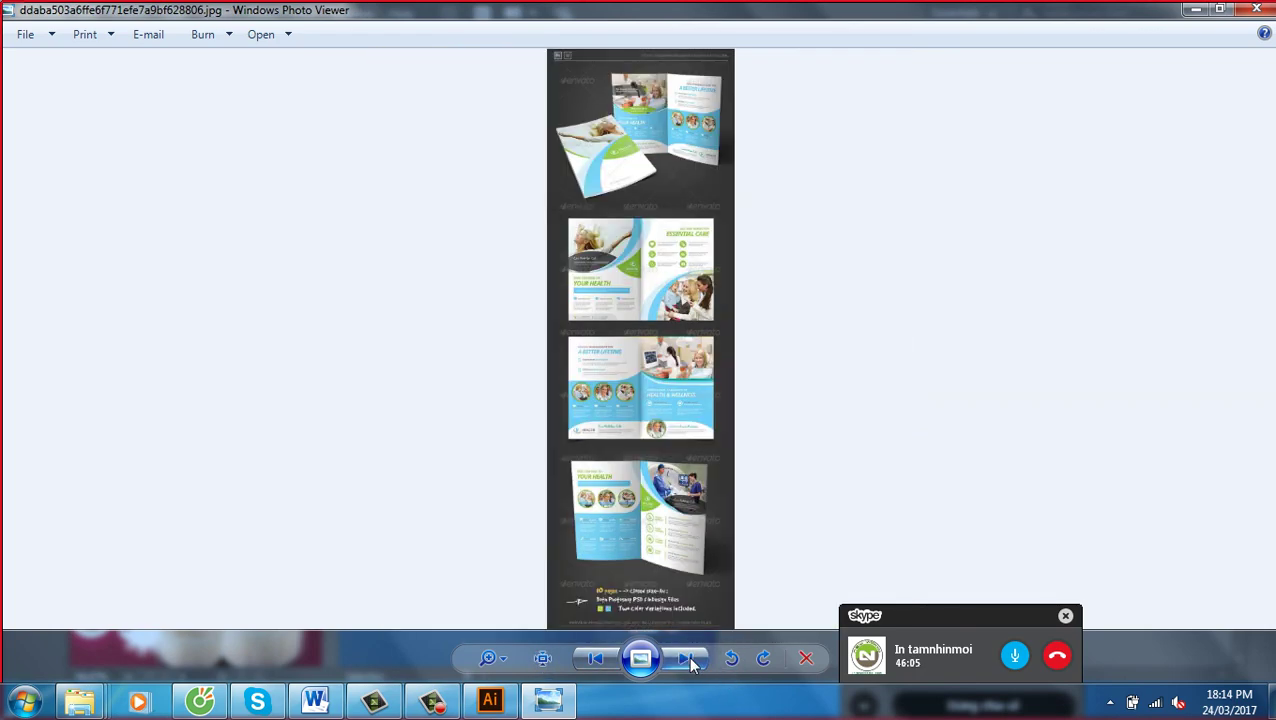
{"action": "left_click", "coordinate": [543, 658]}
{"action": "left_click_drag", "start_coordinate": [700, 120], "coordinate": [721, 496]}
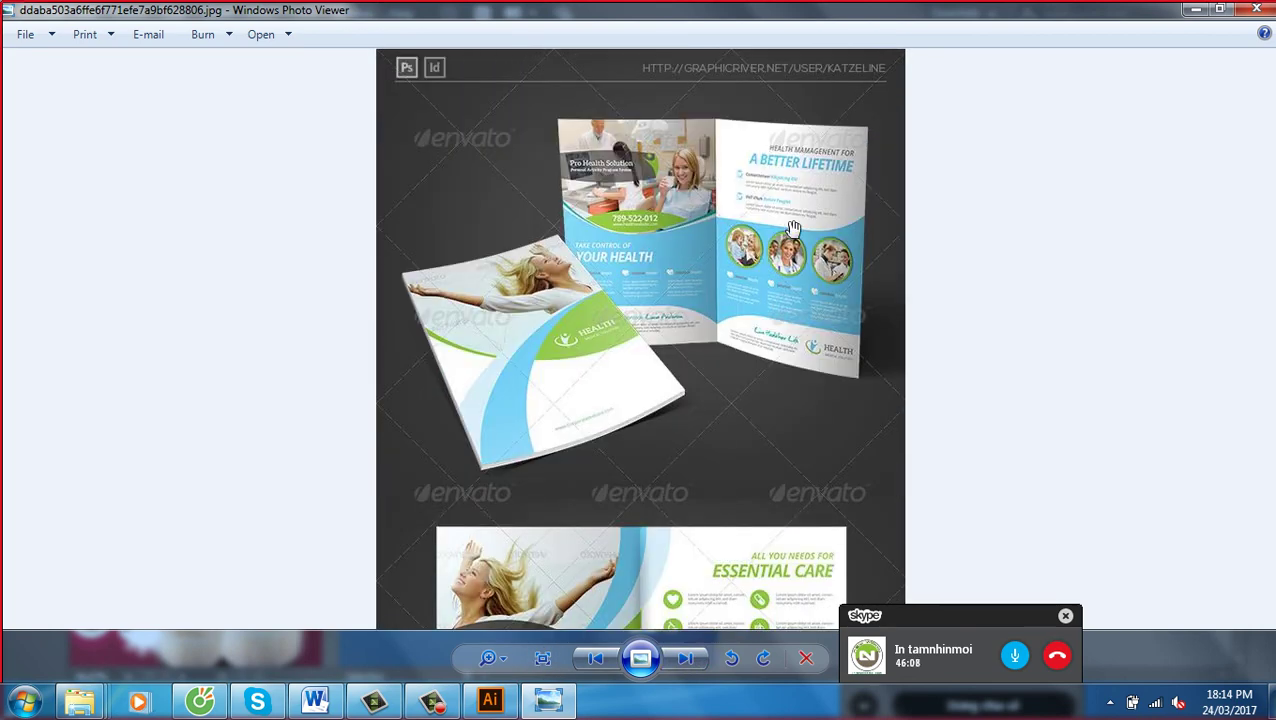
{"action": "left_click", "coordinate": [686, 658]}
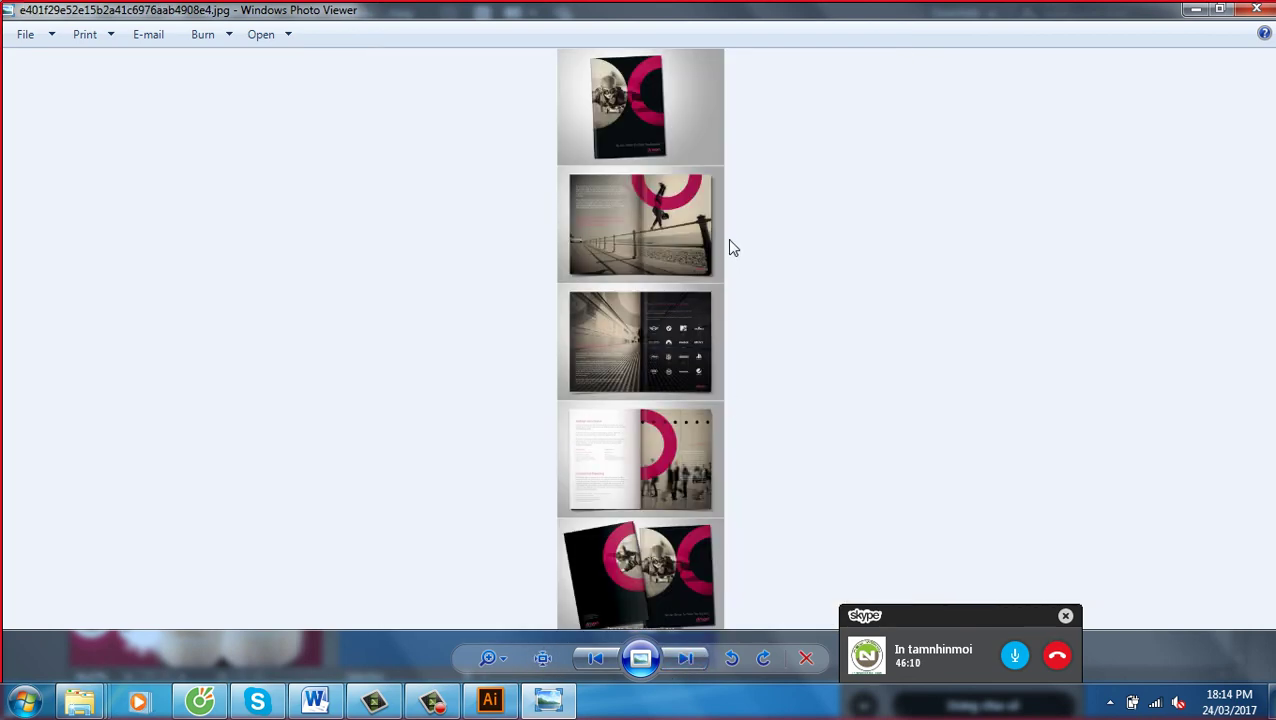
{"action": "left_click", "coordinate": [688, 658]}
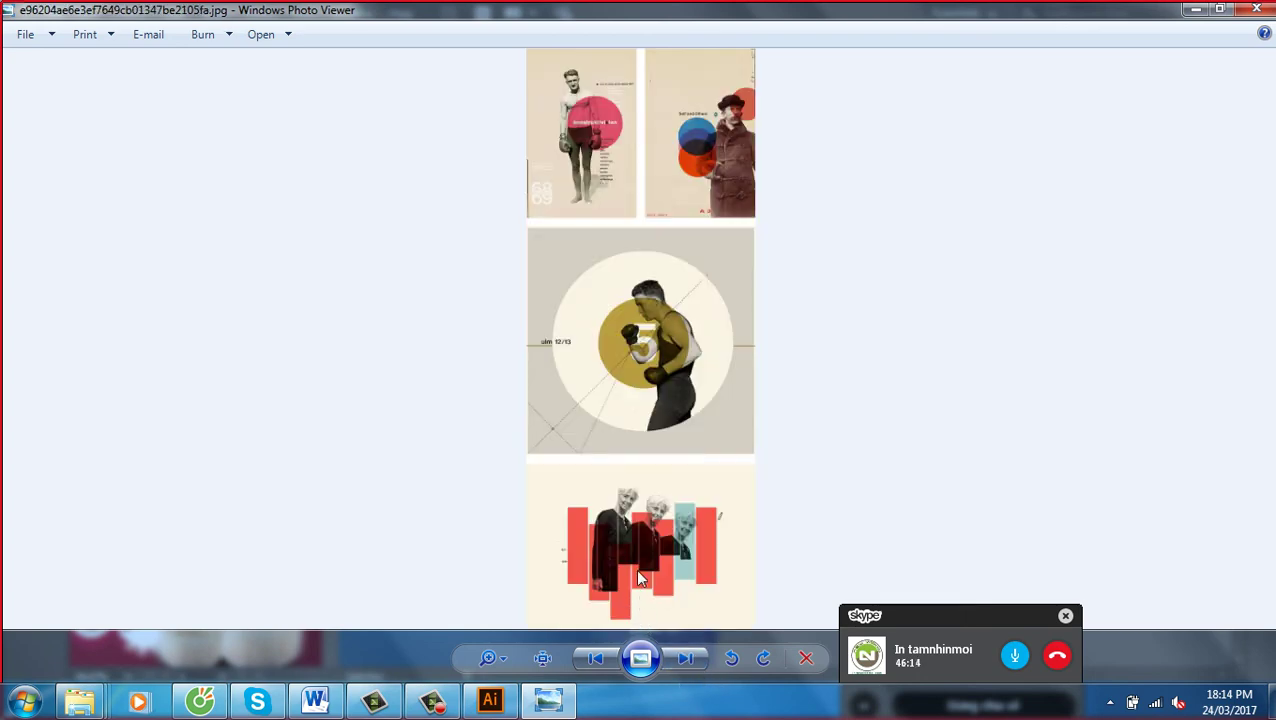
View the retro poster sheet at actual size, panning from the top pair to the red-bar portrait
{"action": "left_click", "coordinate": [542, 658]}
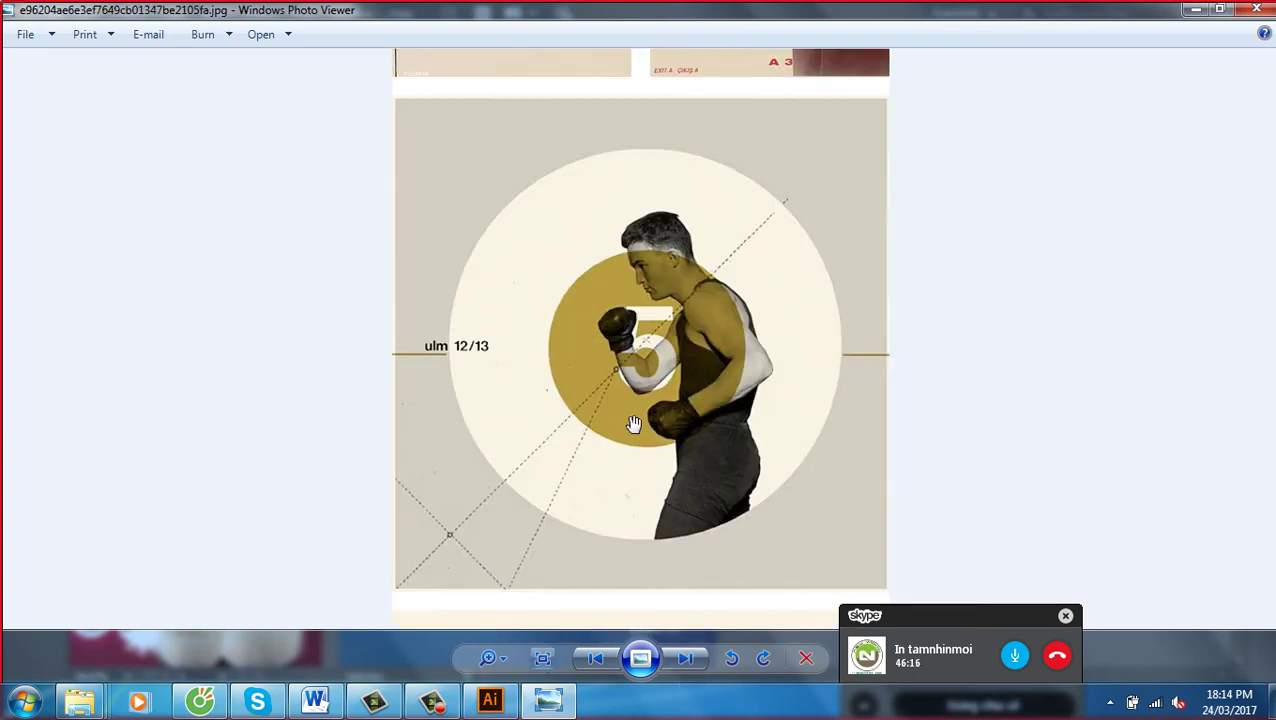
{"action": "left_click_drag", "start_coordinate": [691, 198], "coordinate": [691, 538]}
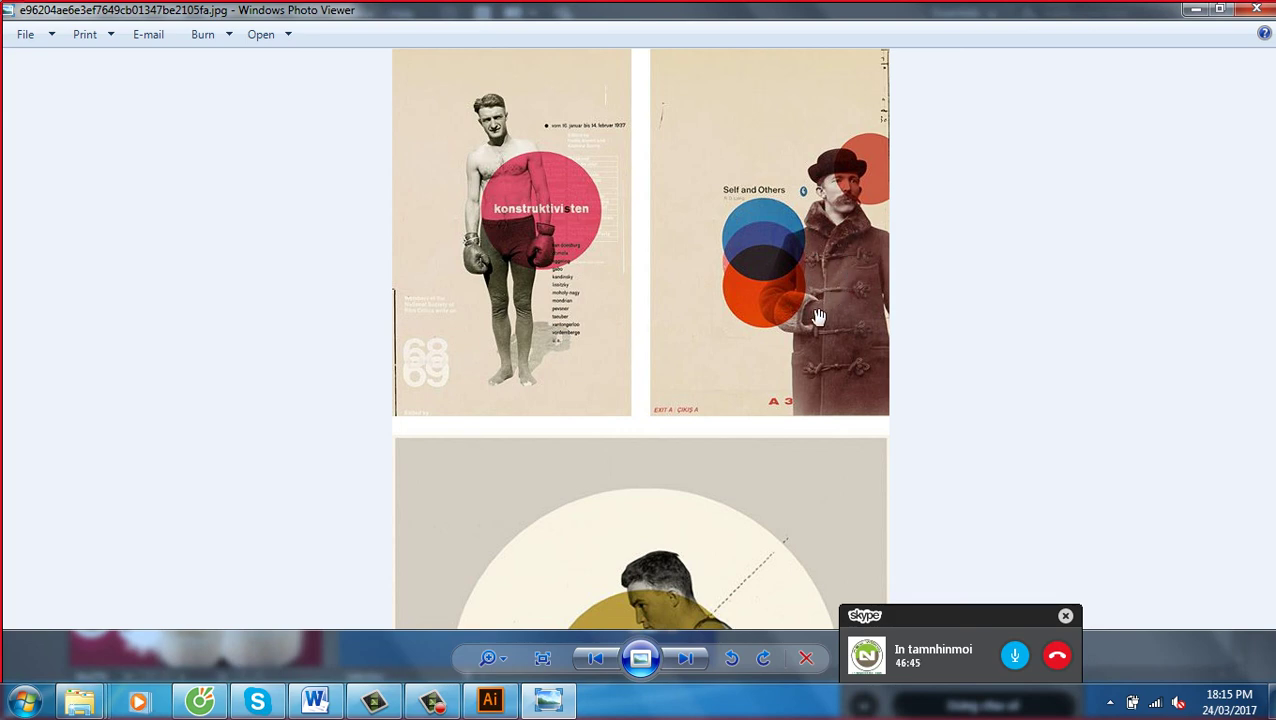
{"action": "left_click_drag", "start_coordinate": [815, 316], "coordinate": [812, 230]}
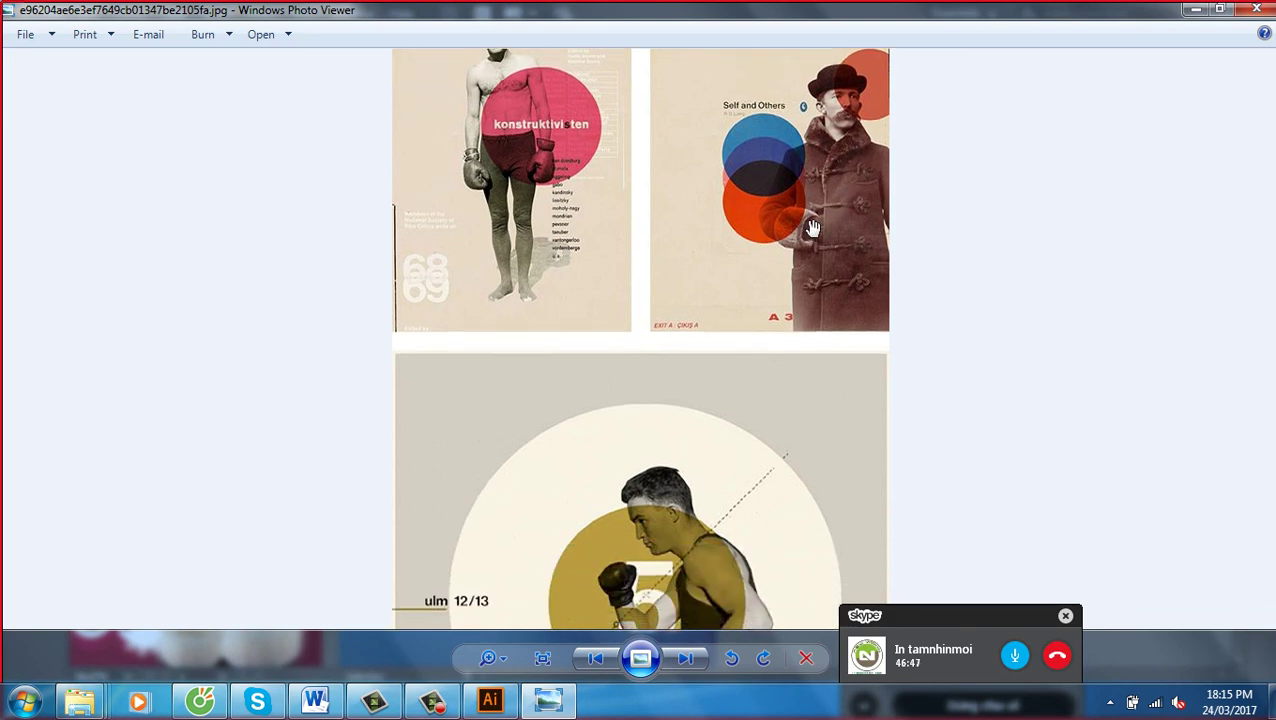
{"action": "left_click_drag", "start_coordinate": [807, 308], "coordinate": [767, 193]}
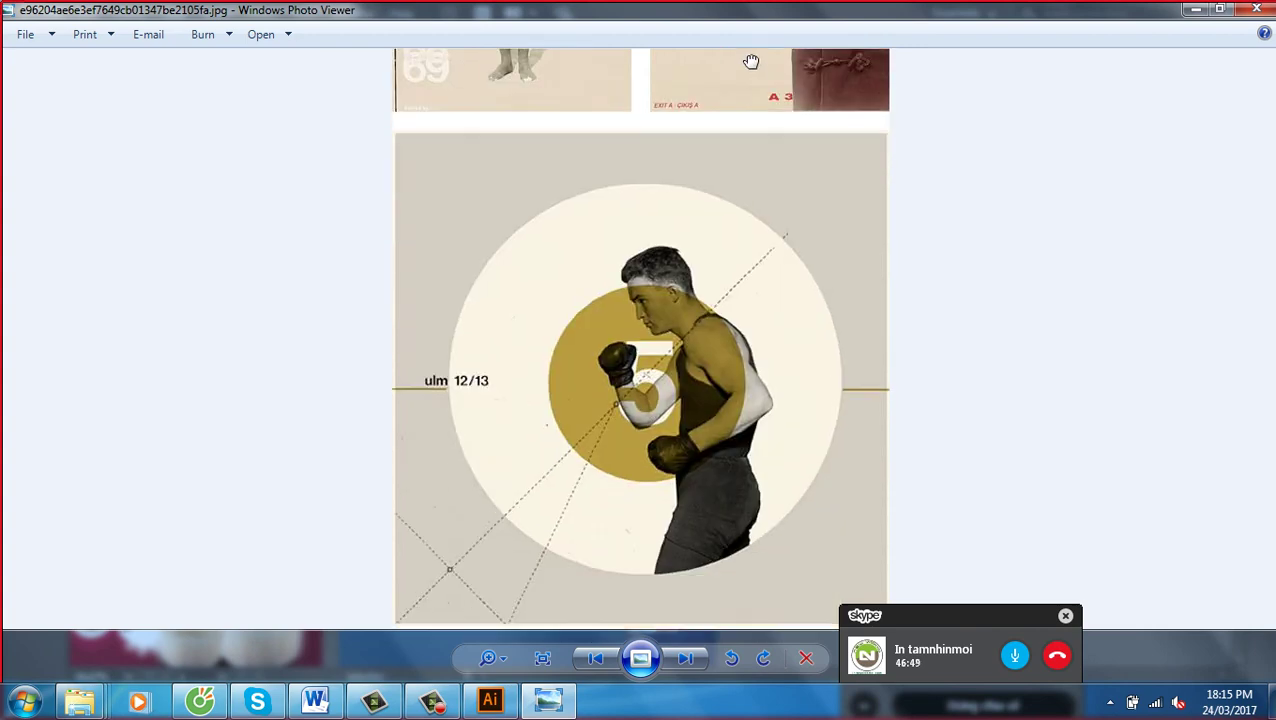
{"action": "left_click_drag", "start_coordinate": [779, 271], "coordinate": [751, 170]}
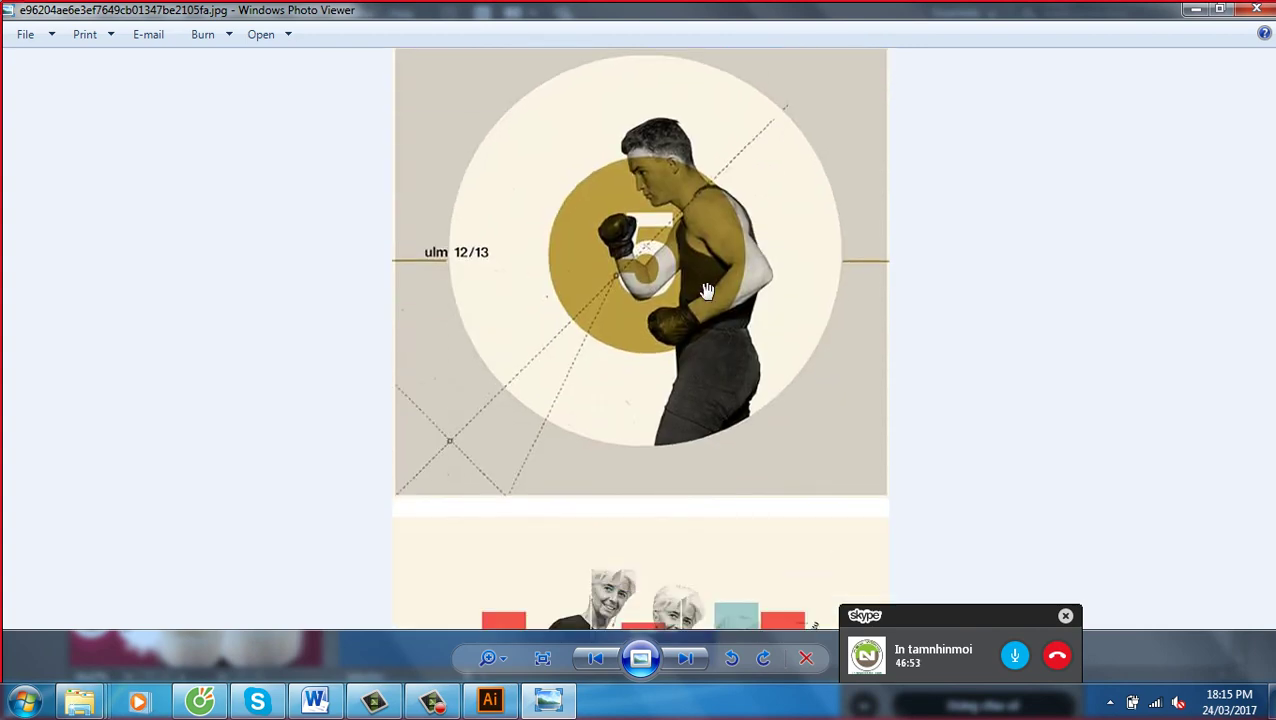
{"action": "left_click_drag", "start_coordinate": [706, 333], "coordinate": [680, 78]}
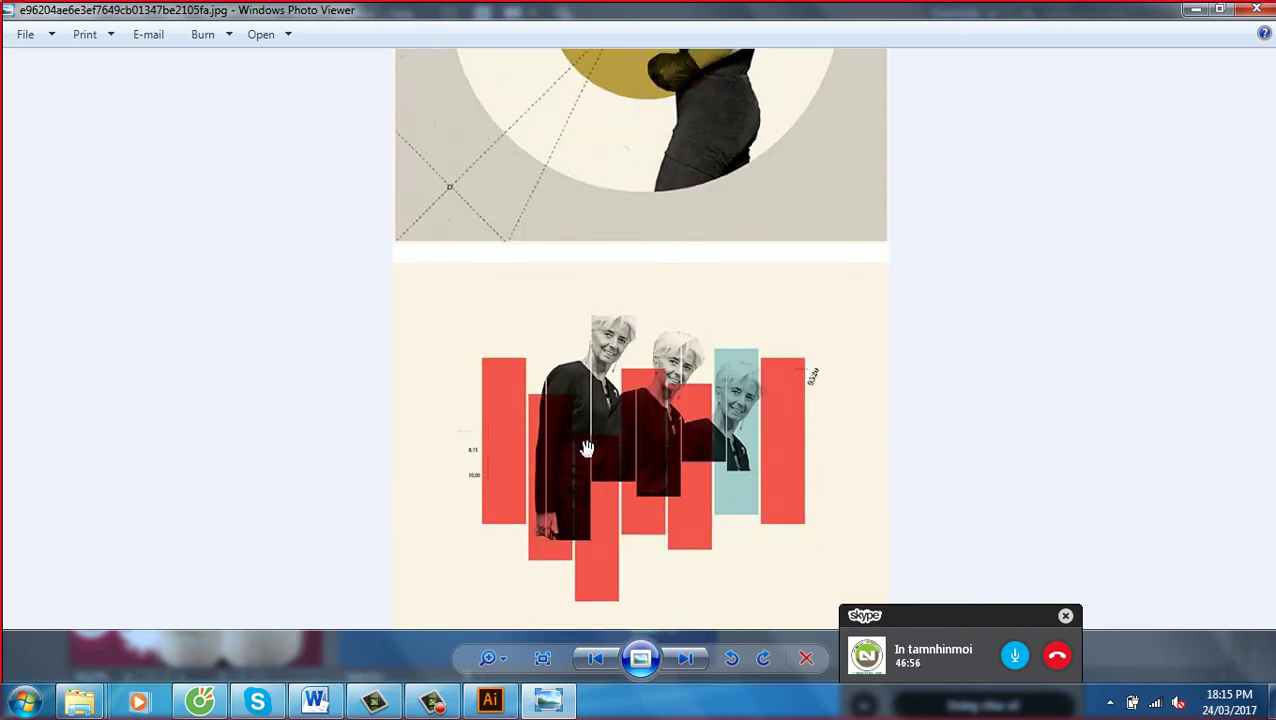
Skip through the last reference images and close Photo Viewer to return to Illustrator
{"action": "left_click", "coordinate": [685, 658]}
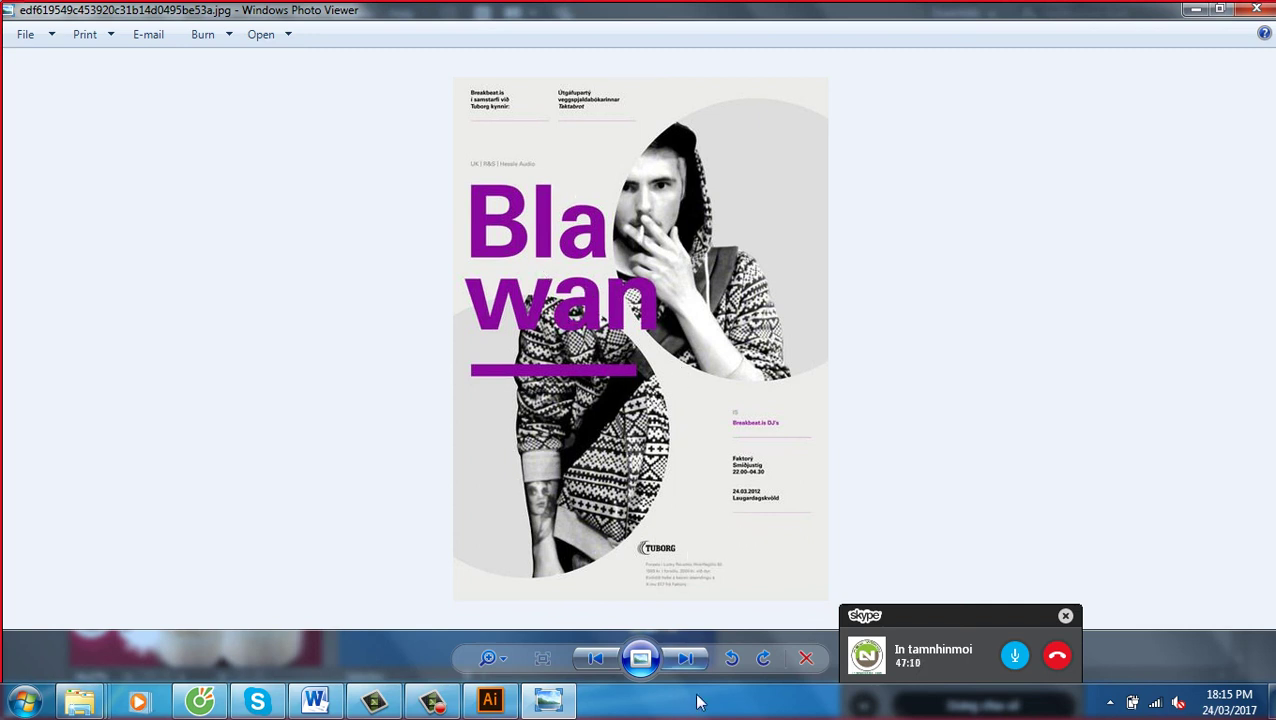
{"action": "left_click", "coordinate": [685, 667]}
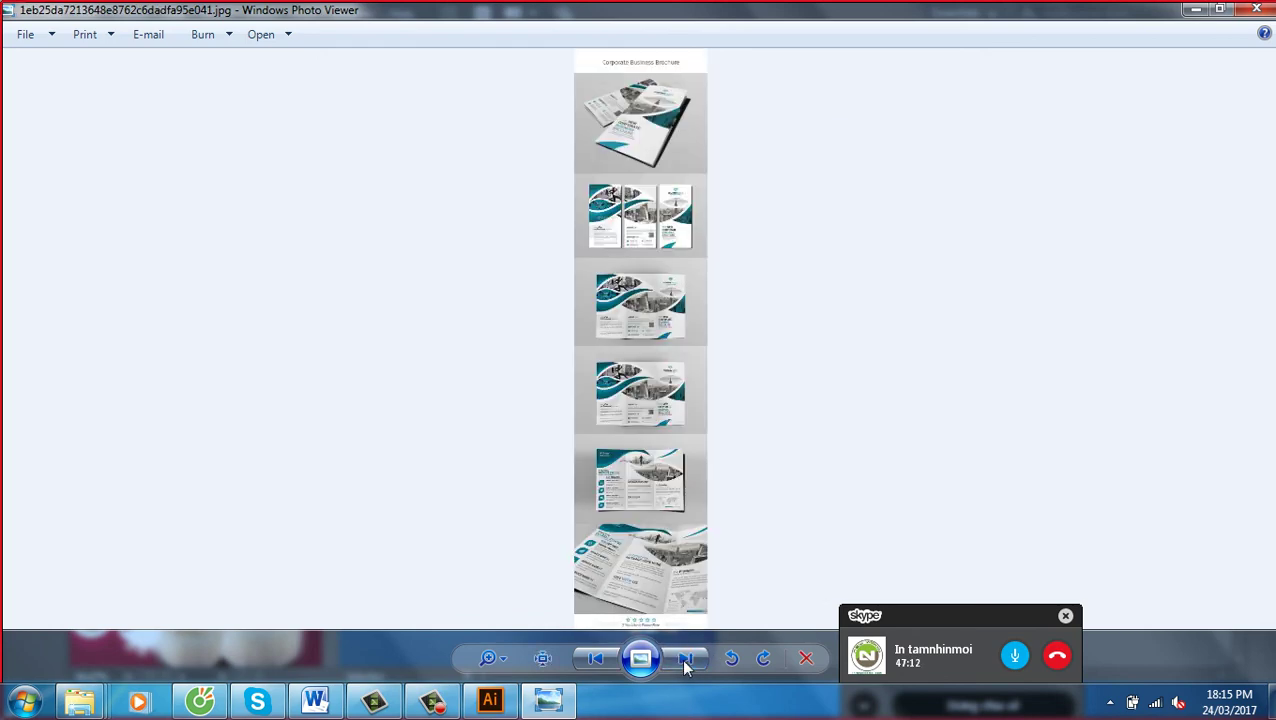
{"action": "left_click", "coordinate": [685, 667]}
{"action": "left_click", "coordinate": [685, 667]}
{"action": "left_click", "coordinate": [685, 667]}
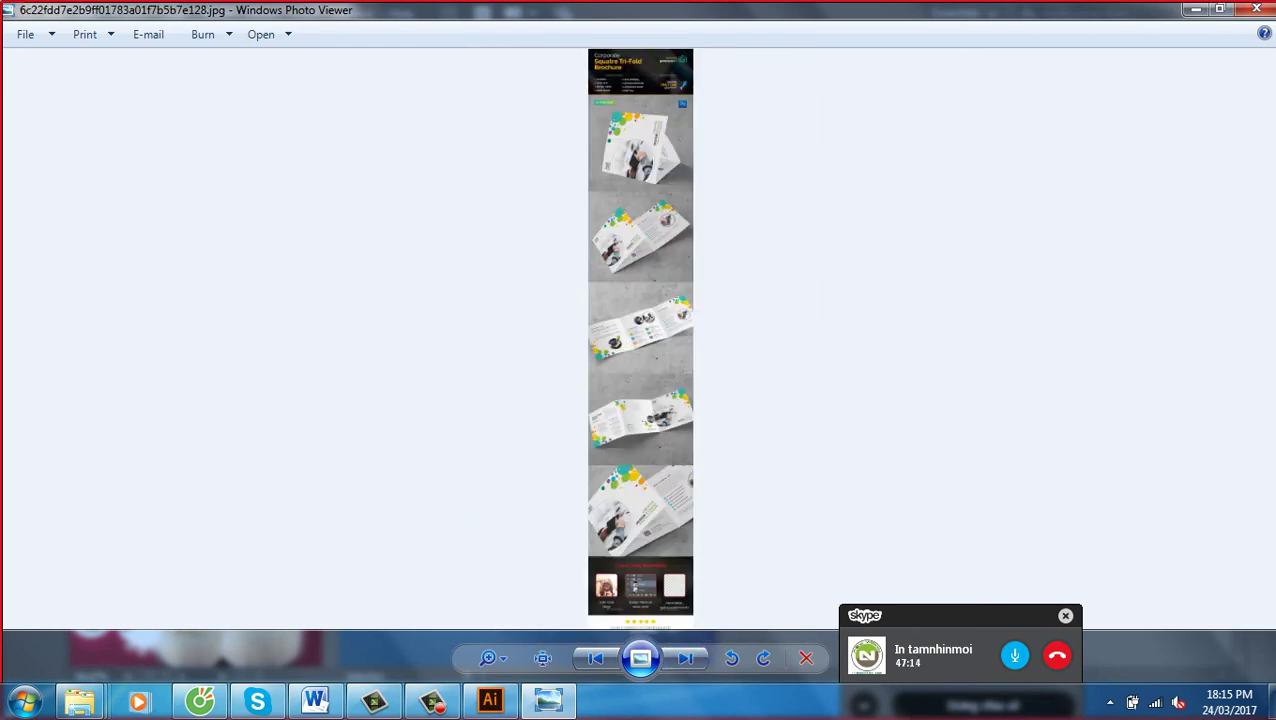
{"action": "left_click", "coordinate": [1256, 9]}
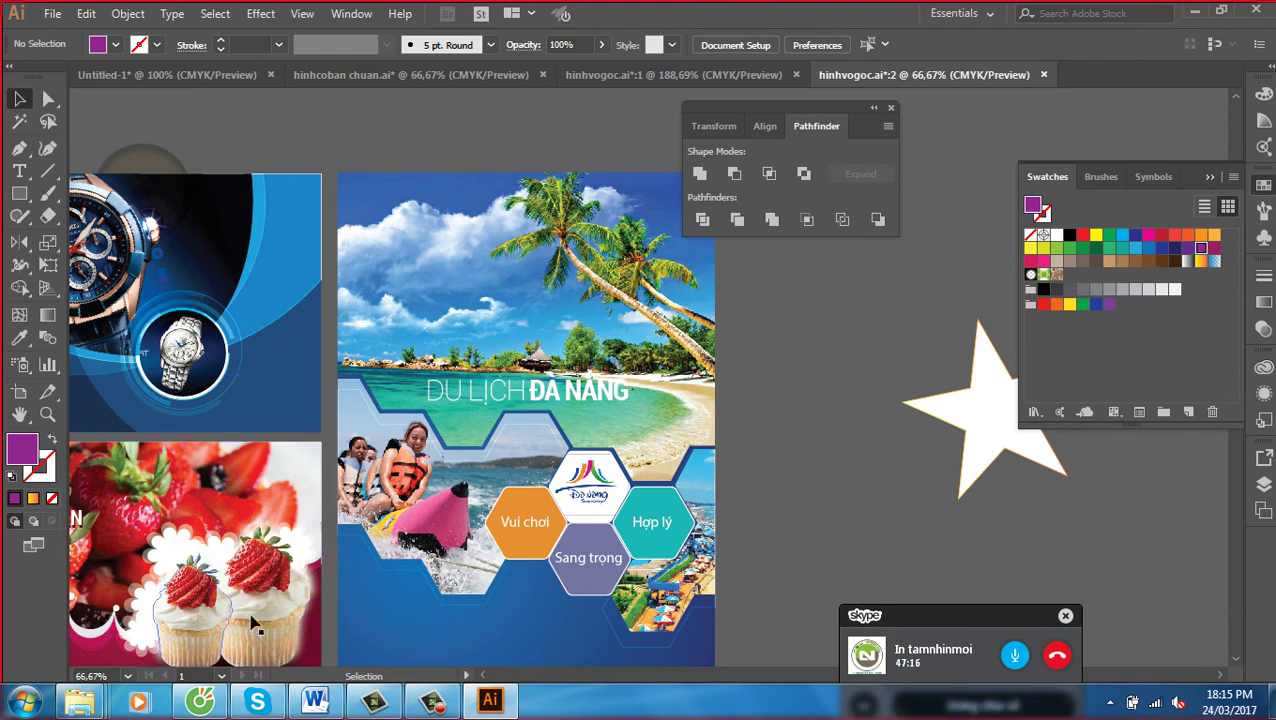